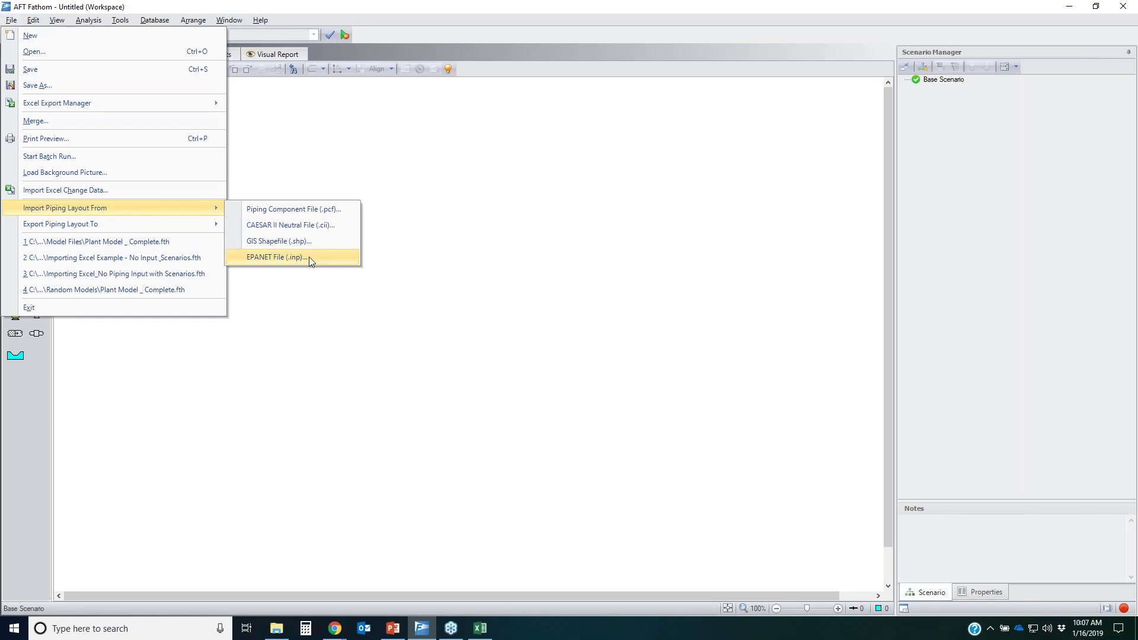
- Start importing a piping layout from a Piping Component File (.pcf)
click(300, 212)
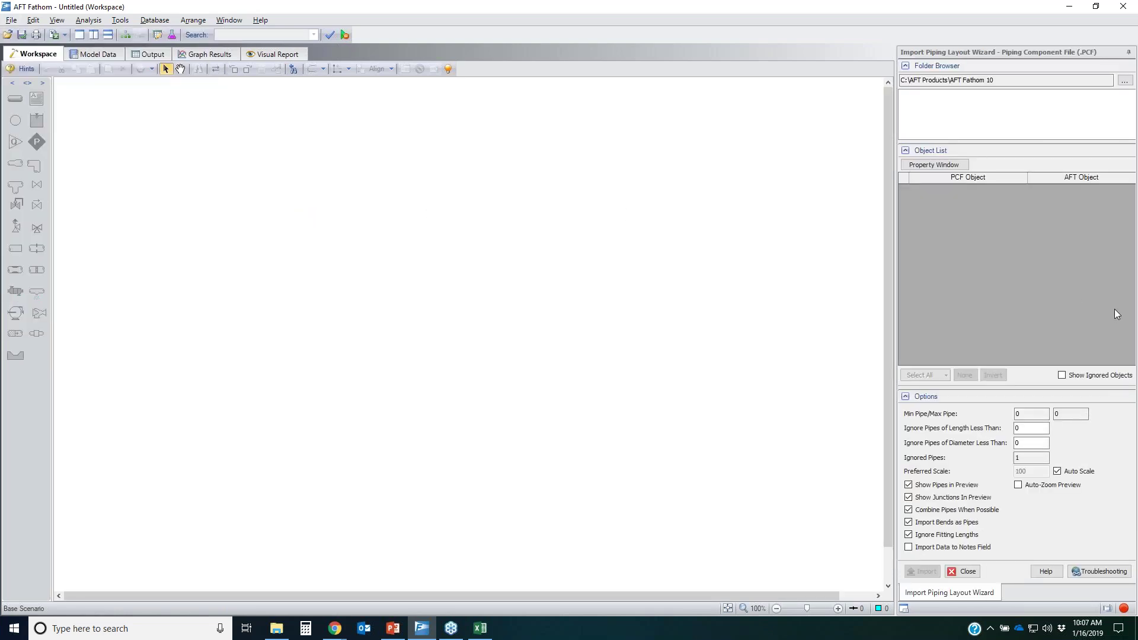
mouse_move(882, 63)
mouse_down()
mouse_move(983, 51)
mouse_move(1115, 93)
mouse_move(966, 85)
mouse_move(967, 49)
mouse_up()
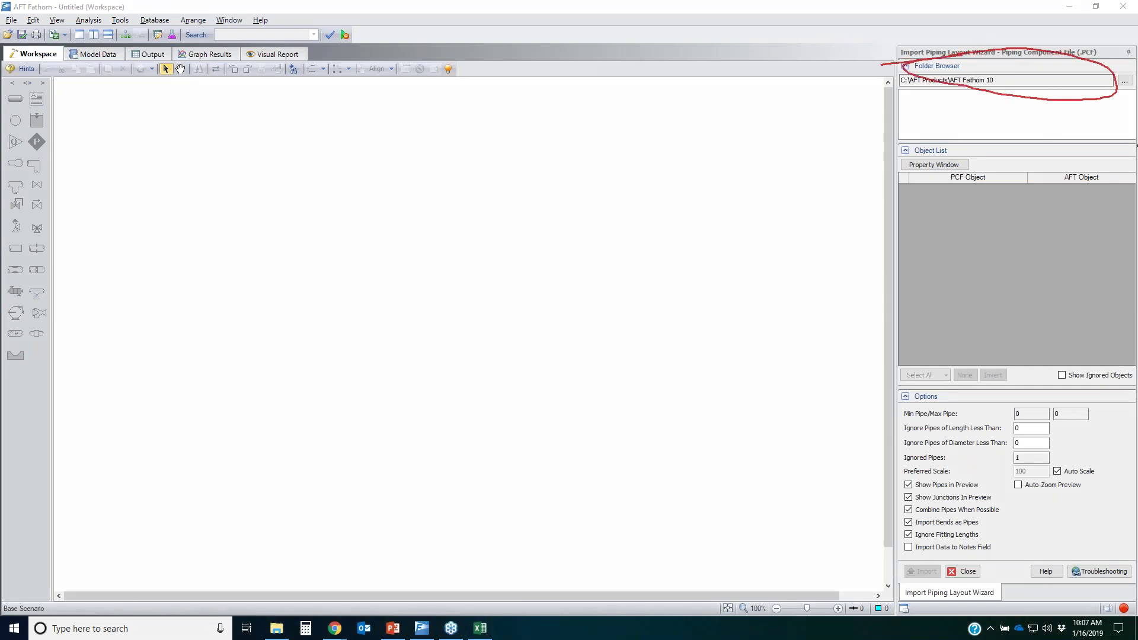
key(Escape)
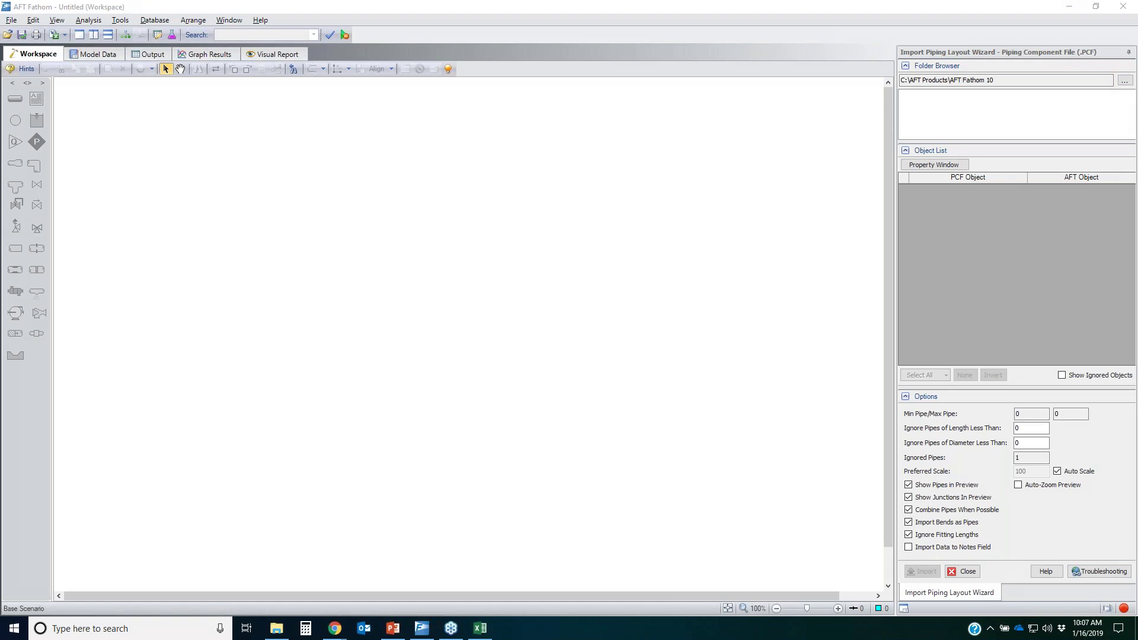
- Set the import source folder to Top 10 Features Webinar\Model Files\Model Import on the desktop
click(1125, 80)
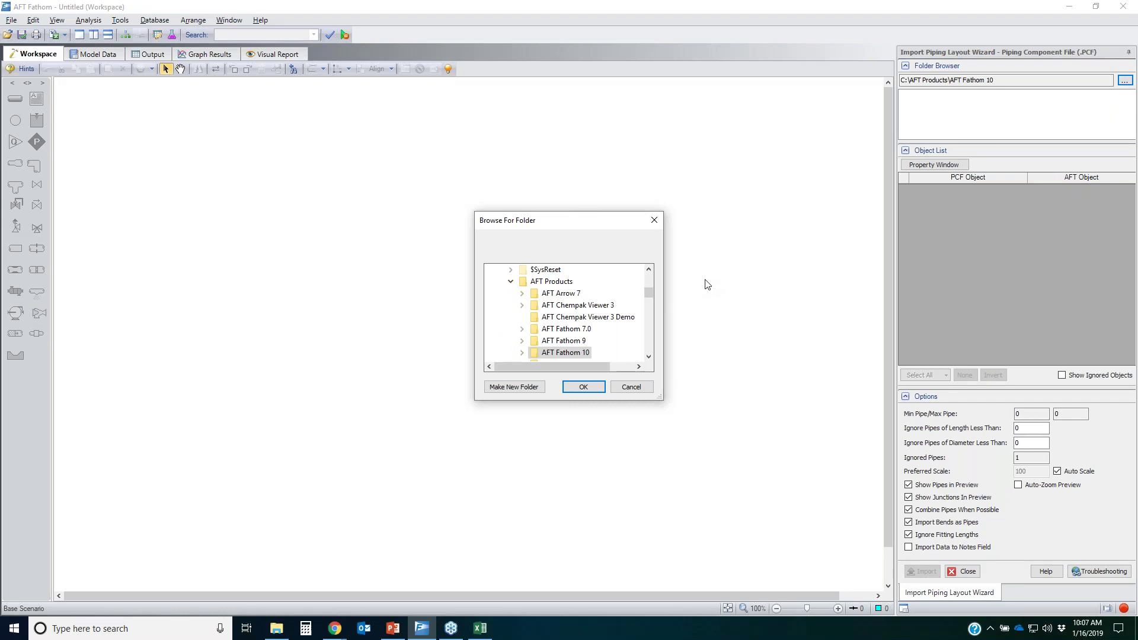
scroll(650, 296, up, 5)
click(510, 270)
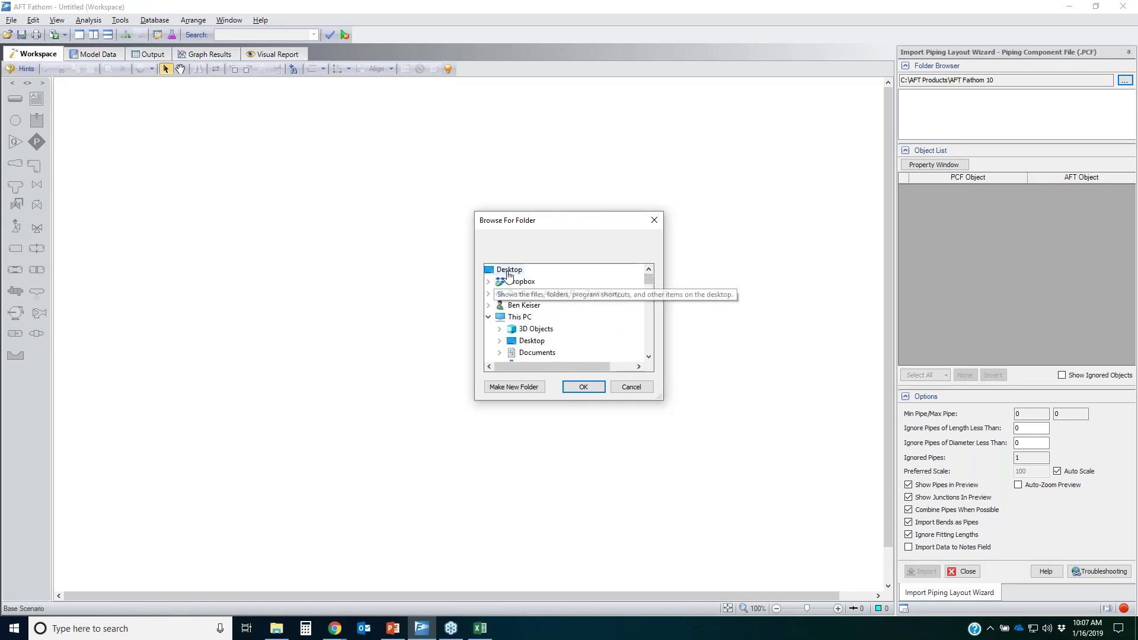
double_click(532, 341)
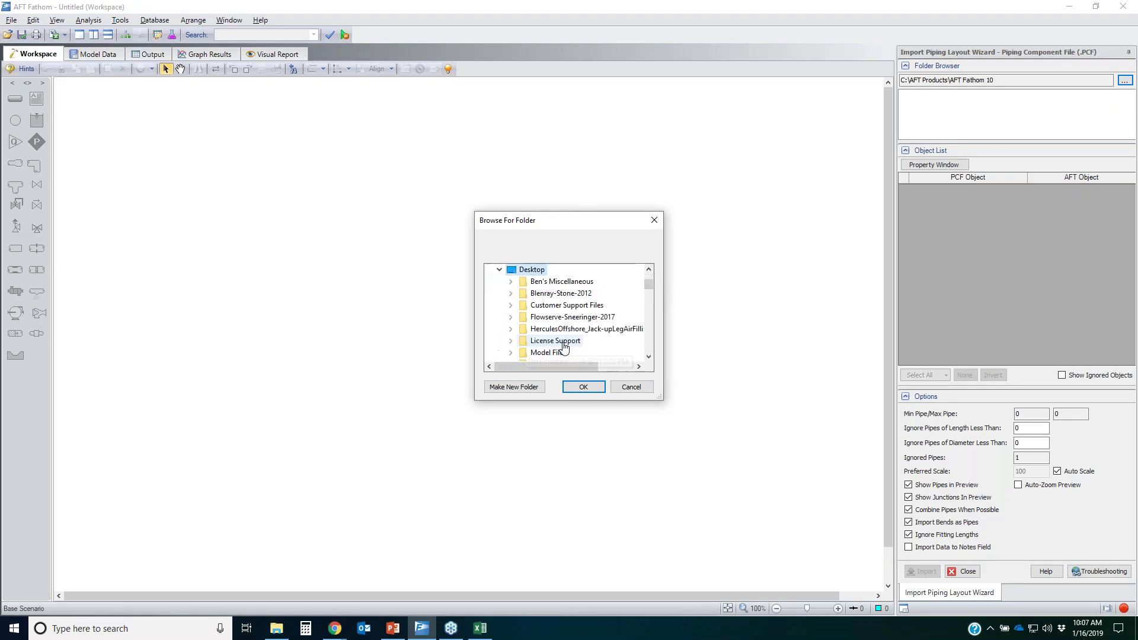
scroll(612, 344, down, 3)
double_click(604, 331)
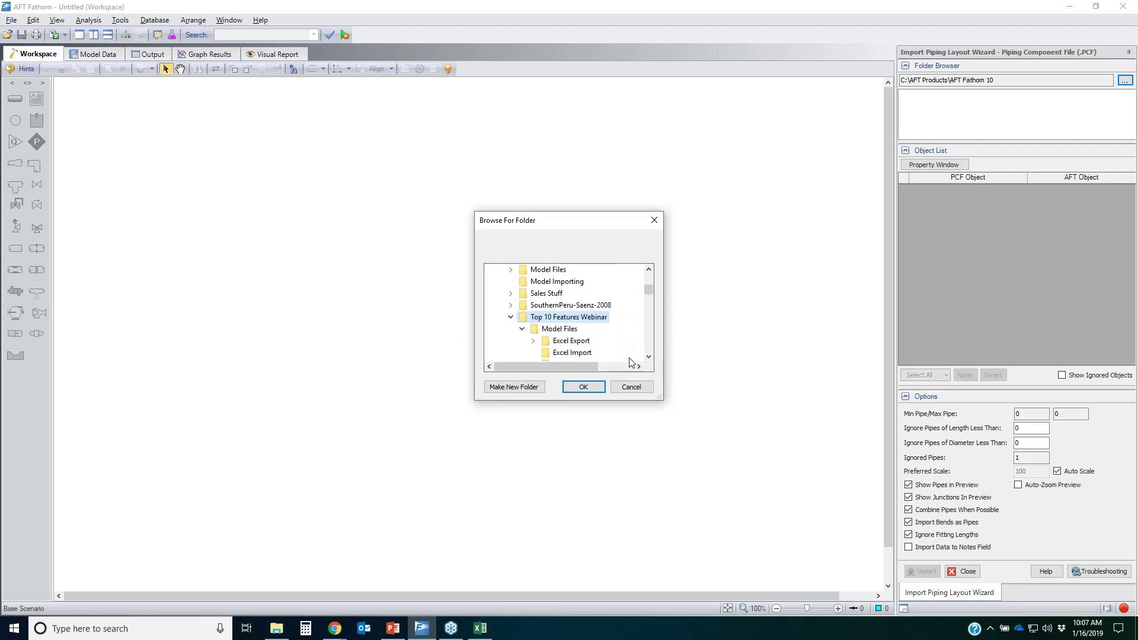
click(579, 330)
click(582, 388)
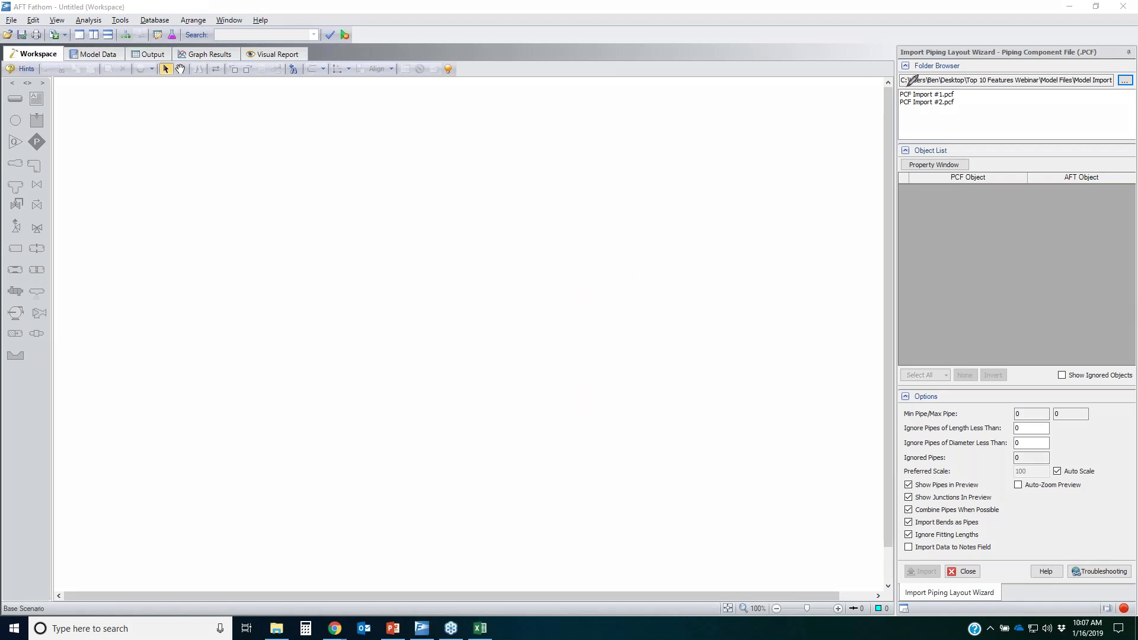
- Load PCF Import #1.pcf as the import preview and move the previewed layout toward the middle of the workspace
mouse_move(905, 83)
mouse_down()
mouse_move(986, 95)
mouse_move(874, 108)
mouse_move(916, 76)
mouse_up()
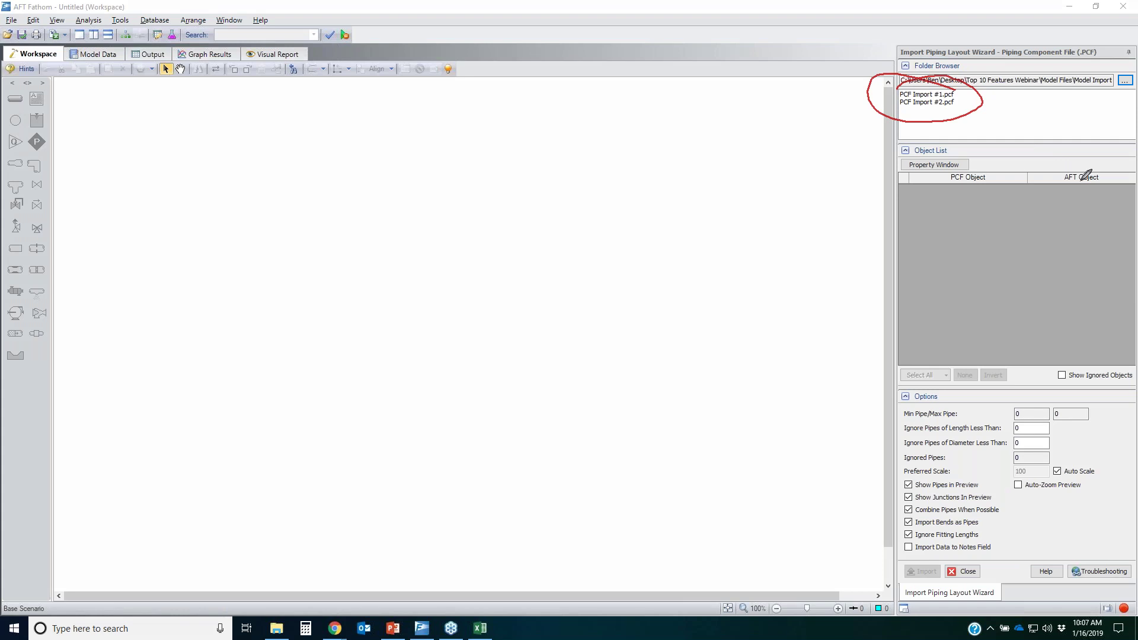
key(Escape)
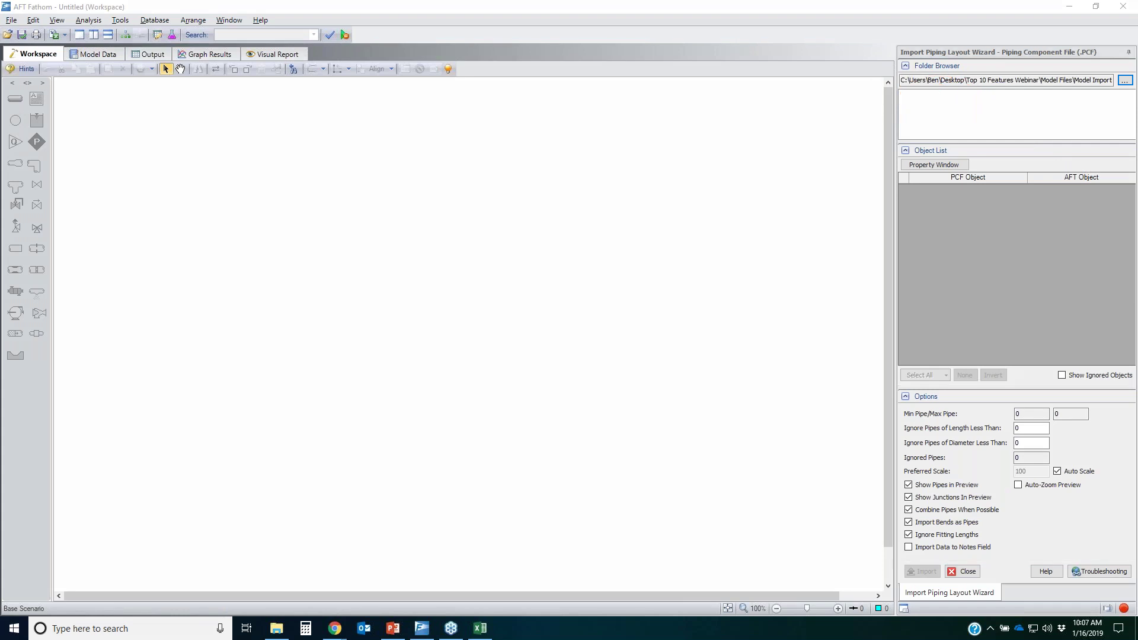
click(927, 95)
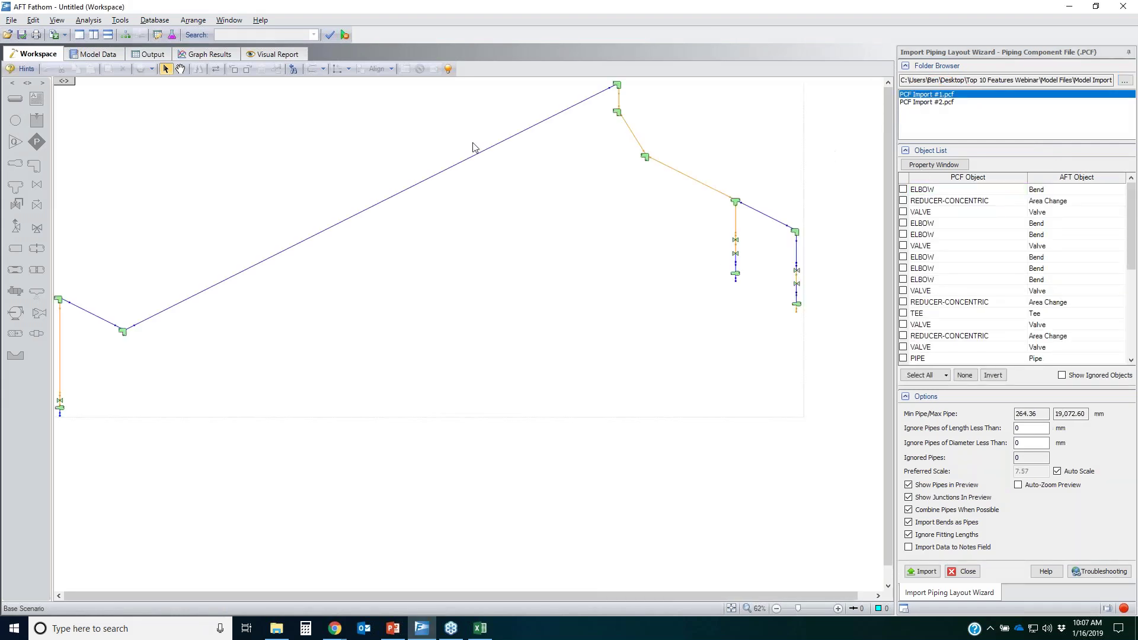
drag(70, 85, 248, 205)
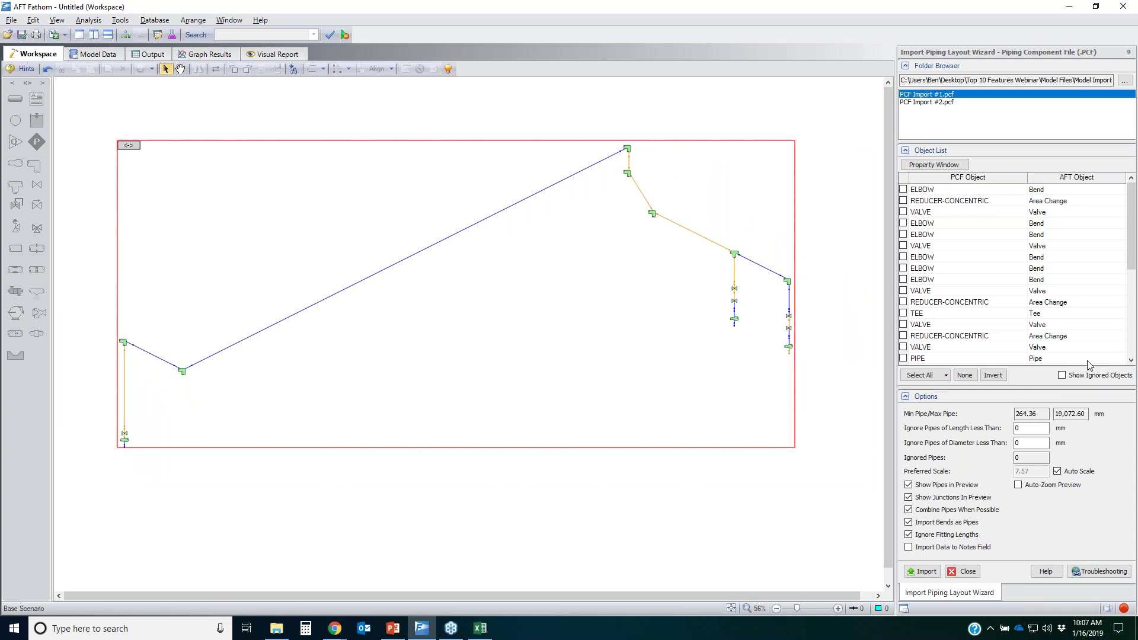
- Review how the PCF objects map to AFT objects, checking the first concentric reducer, first valve and second elbow entries
mouse_move(898, 178)
mouse_down()
mouse_move(1024, 179)
mouse_move(1034, 277)
mouse_move(1021, 360)
mouse_move(912, 363)
mouse_move(911, 185)
mouse_up()
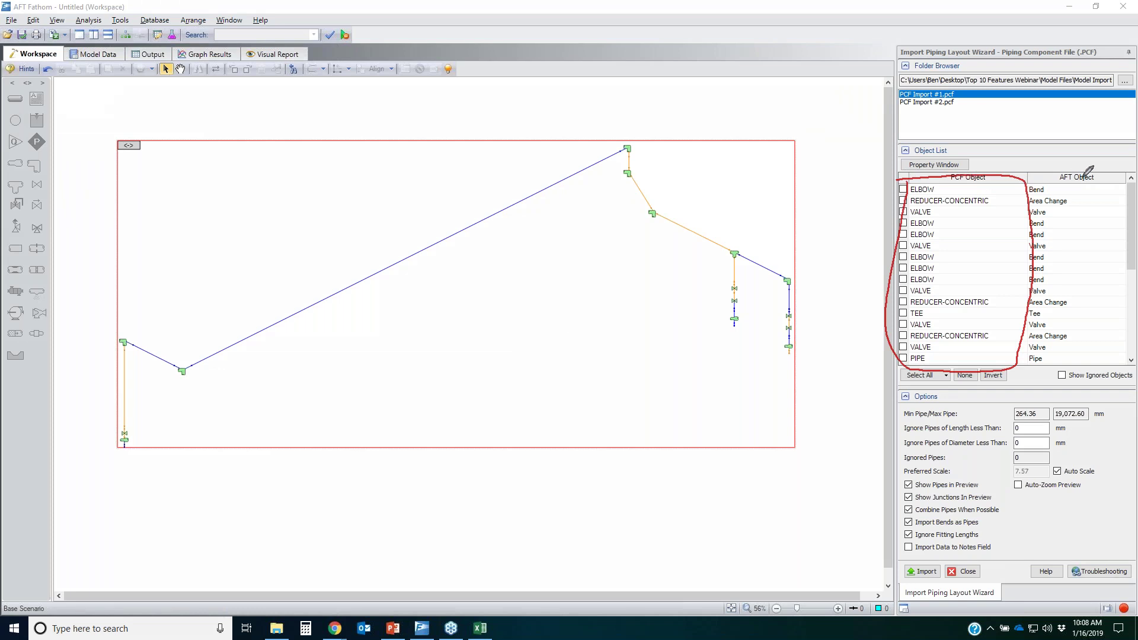
mouse_move(1086, 172)
mouse_down()
mouse_move(1015, 350)
mouse_move(1127, 213)
mouse_move(1114, 184)
mouse_up()
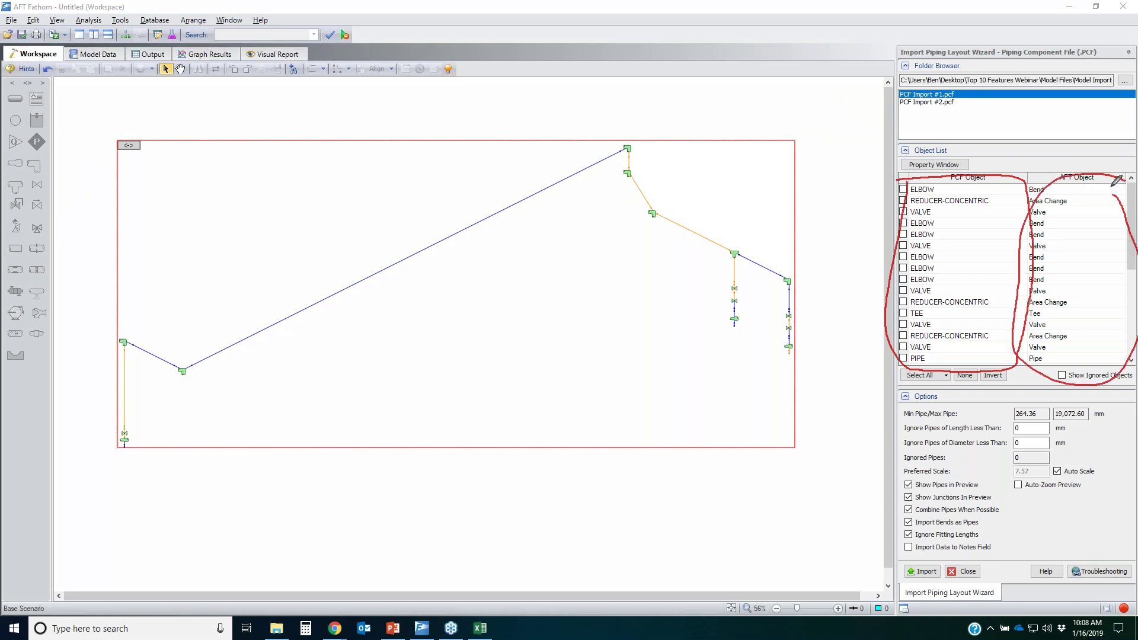
key(Escape)
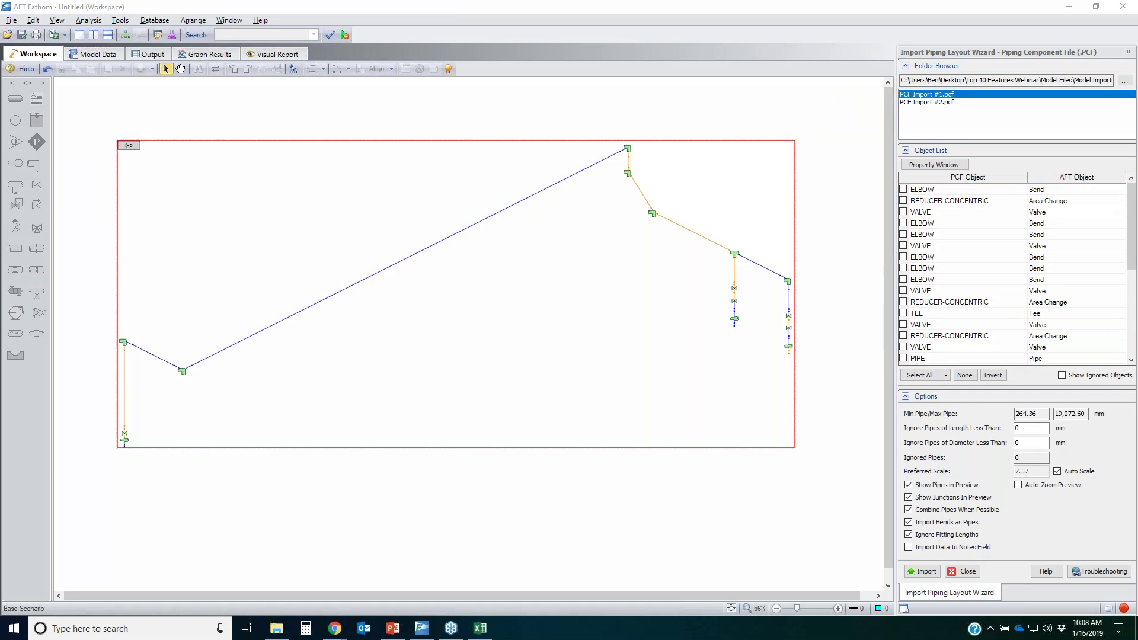
click(949, 202)
click(1049, 202)
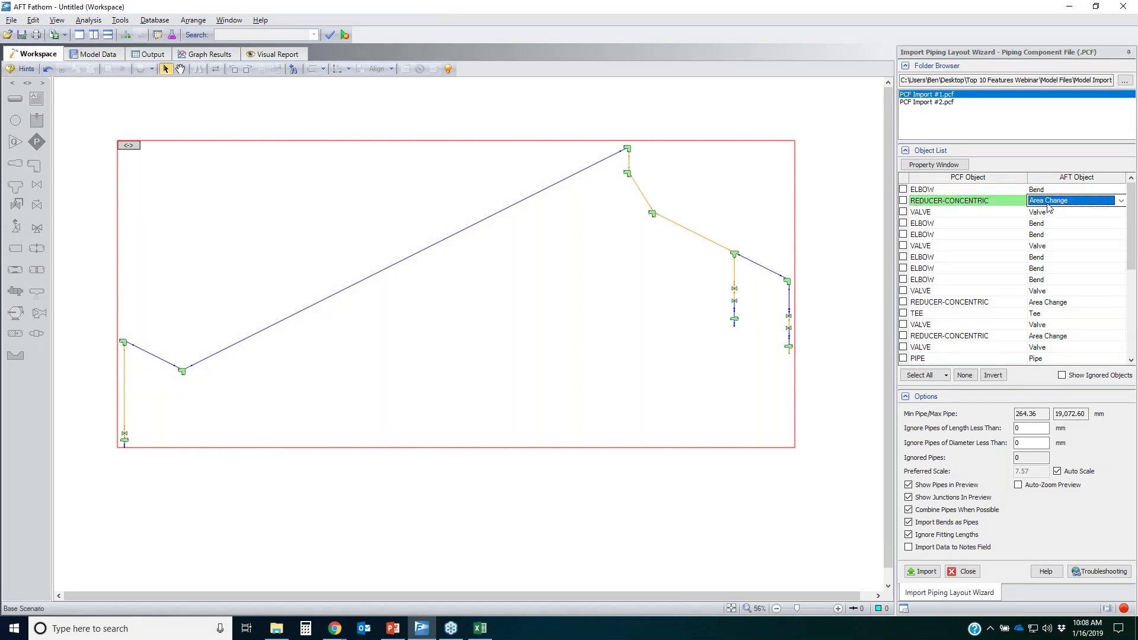
click(973, 213)
click(1072, 213)
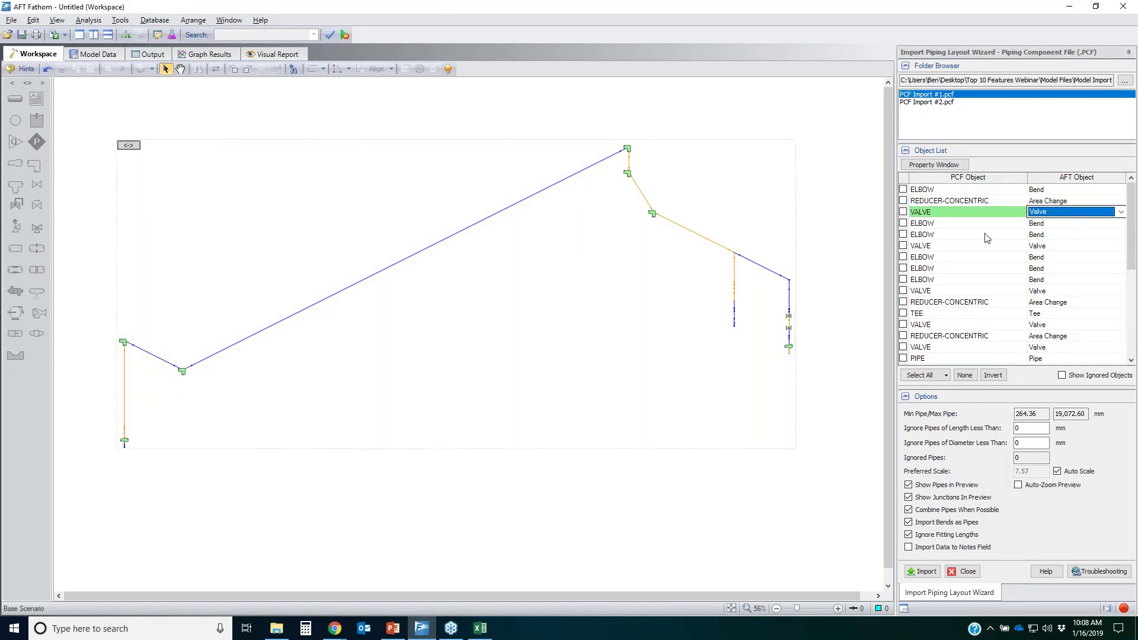
click(974, 225)
click(1056, 227)
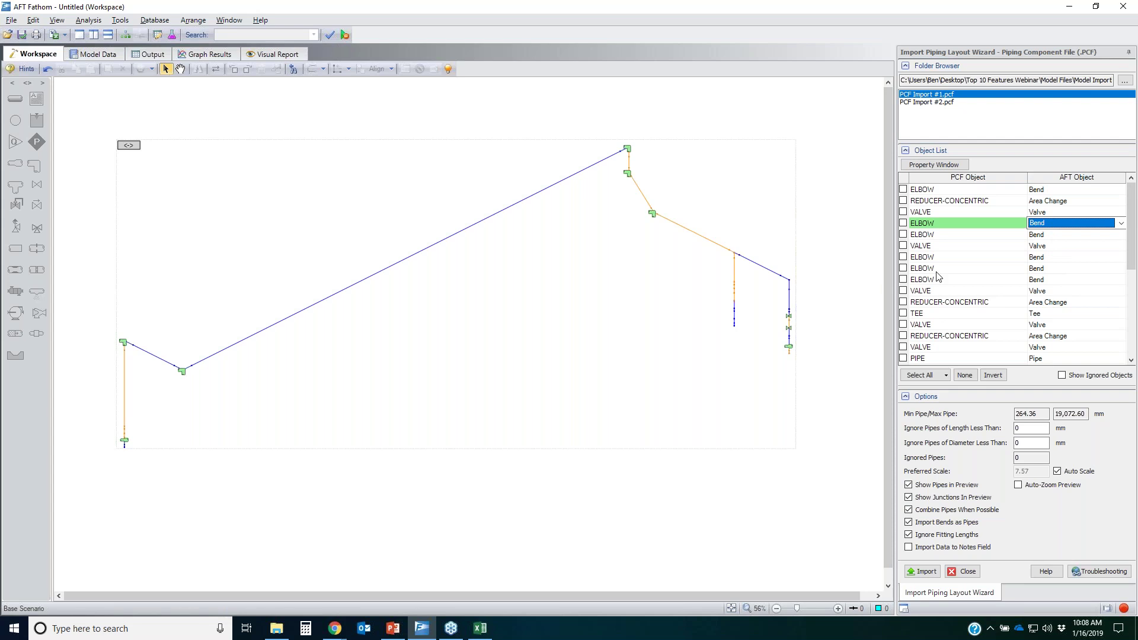
- Change the AFT object of the valve listed just above the second concentric reducer to Control Valve
click(963, 293)
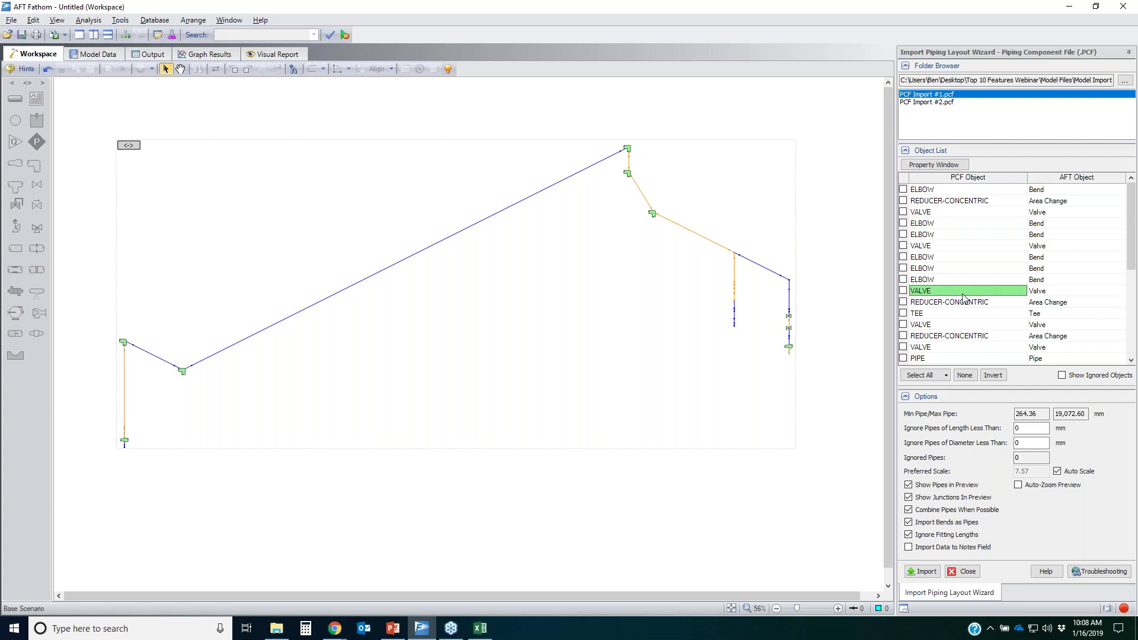
click(1071, 294)
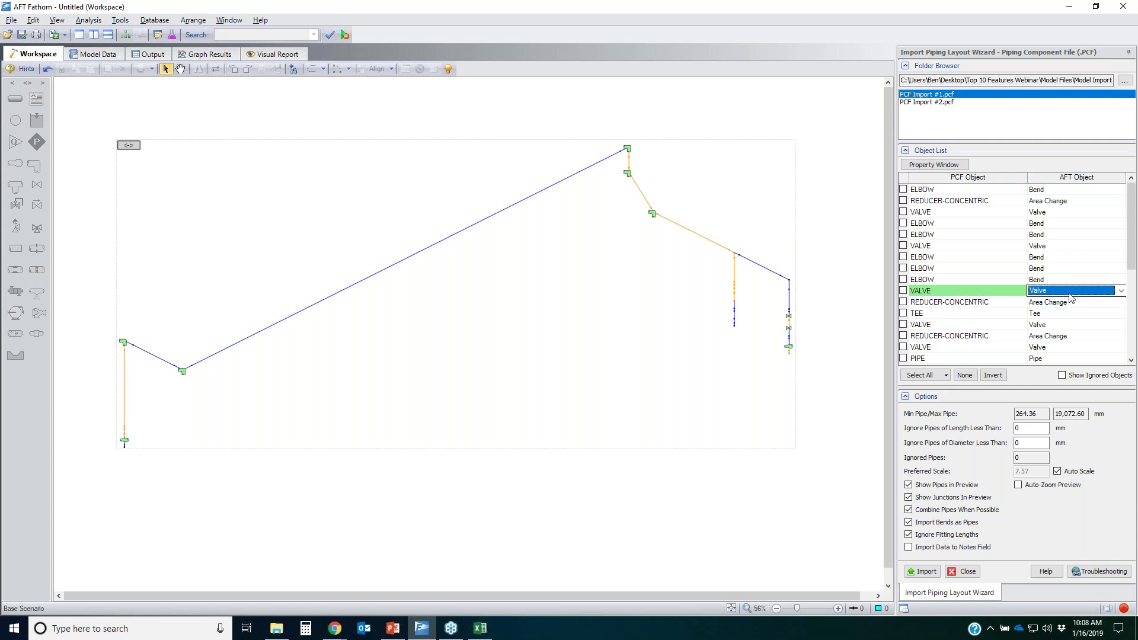
click(1121, 291)
drag(1123, 342, 1124, 345)
scroll(1069, 344, up, 3)
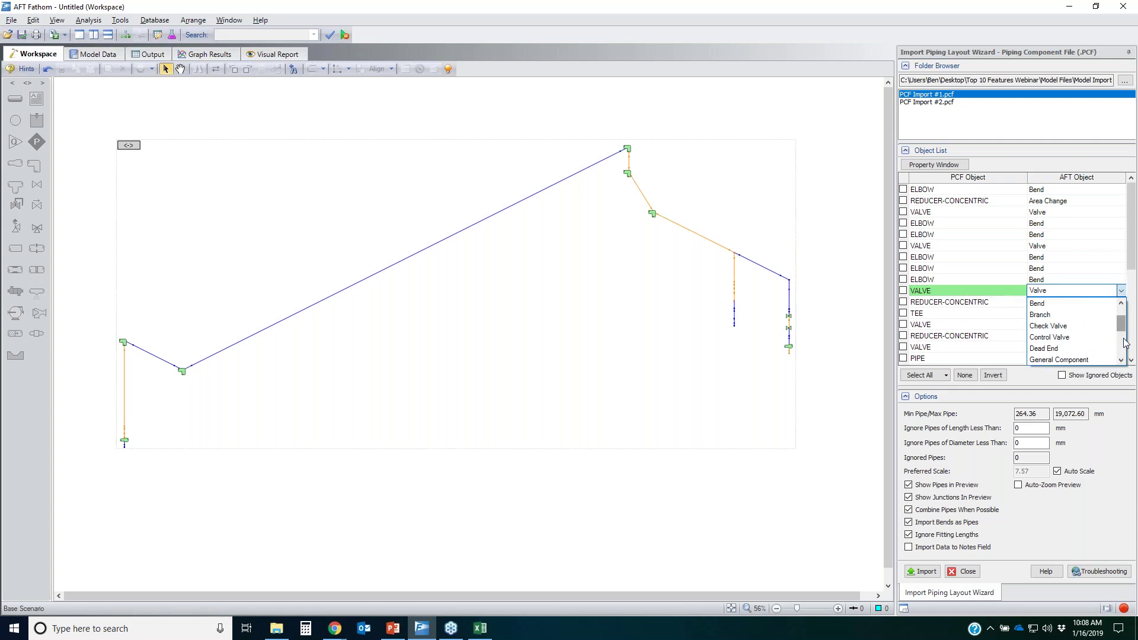
click(1069, 338)
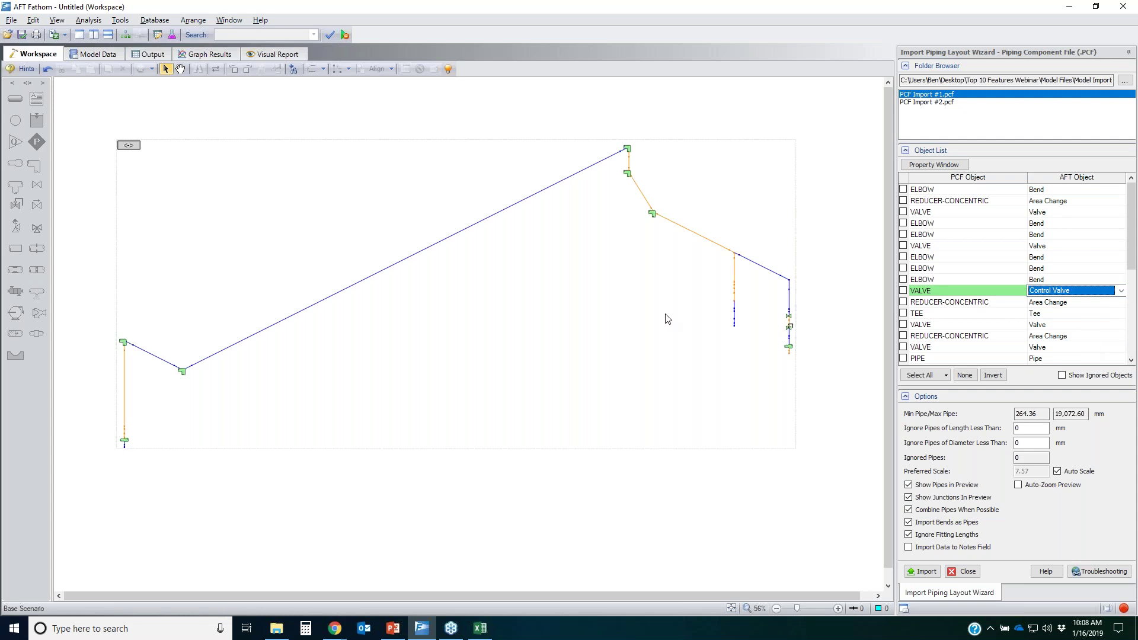
- Examine the remapped control valve on the far vertical pipe run of the preview and compare its symbol with the control valve junction
scroll(756, 328, up, 4)
scroll(816, 335, up, 1)
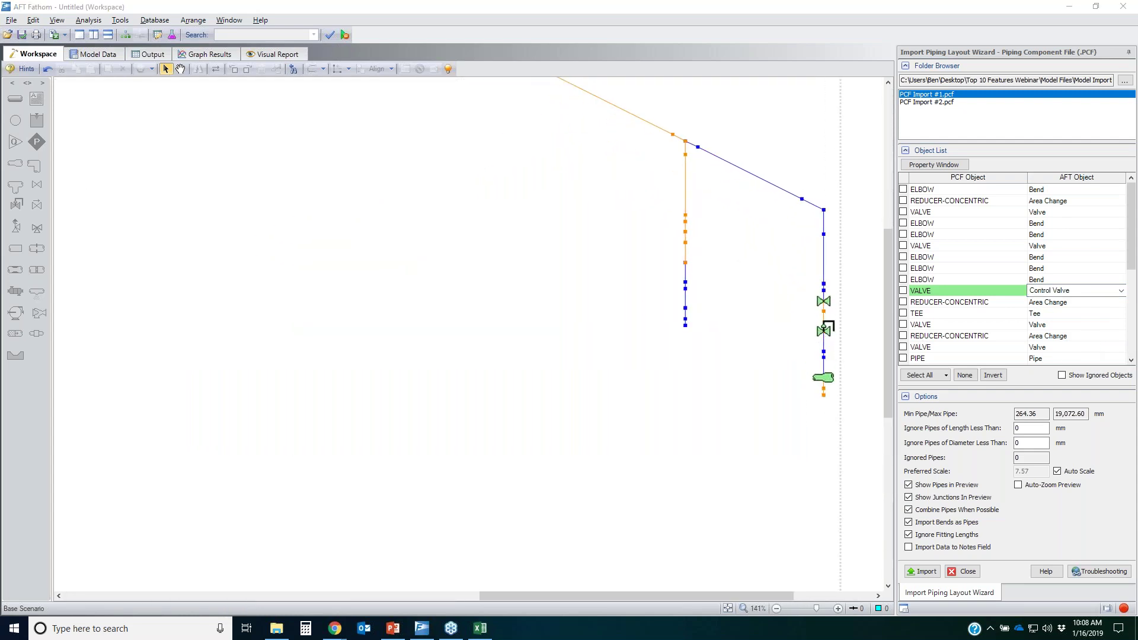
mouse_move(833, 319)
mouse_down()
mouse_move(802, 333)
mouse_move(840, 322)
mouse_up()
mouse_move(20, 203)
mouse_down()
mouse_move(47, 200)
mouse_move(36, 190)
mouse_move(22, 211)
mouse_move(13, 193)
mouse_up()
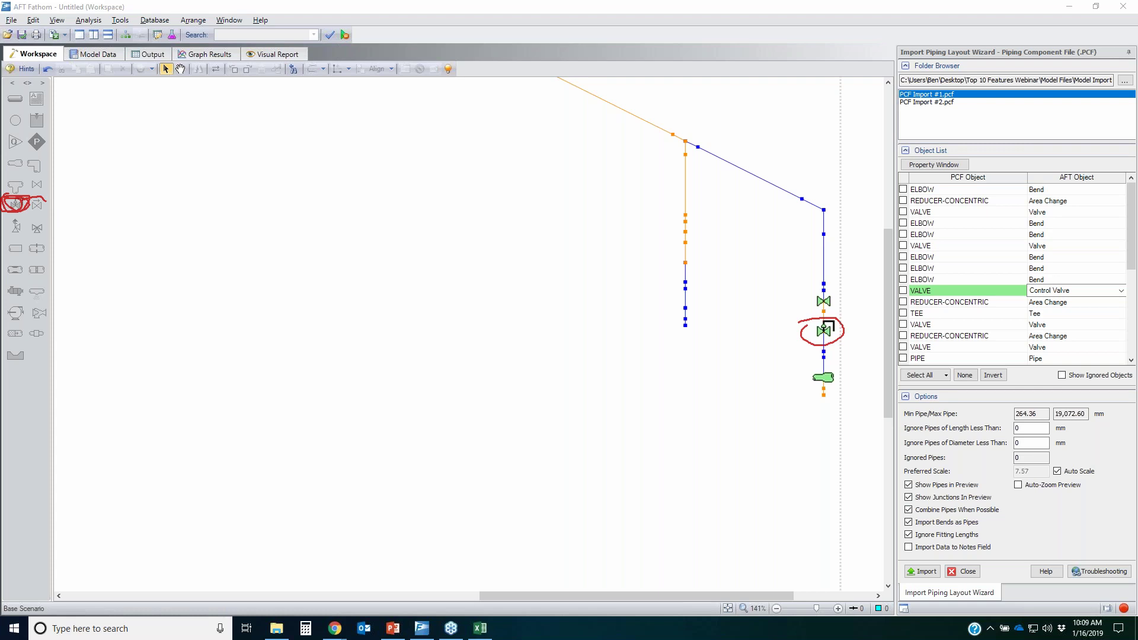
key(Escape)
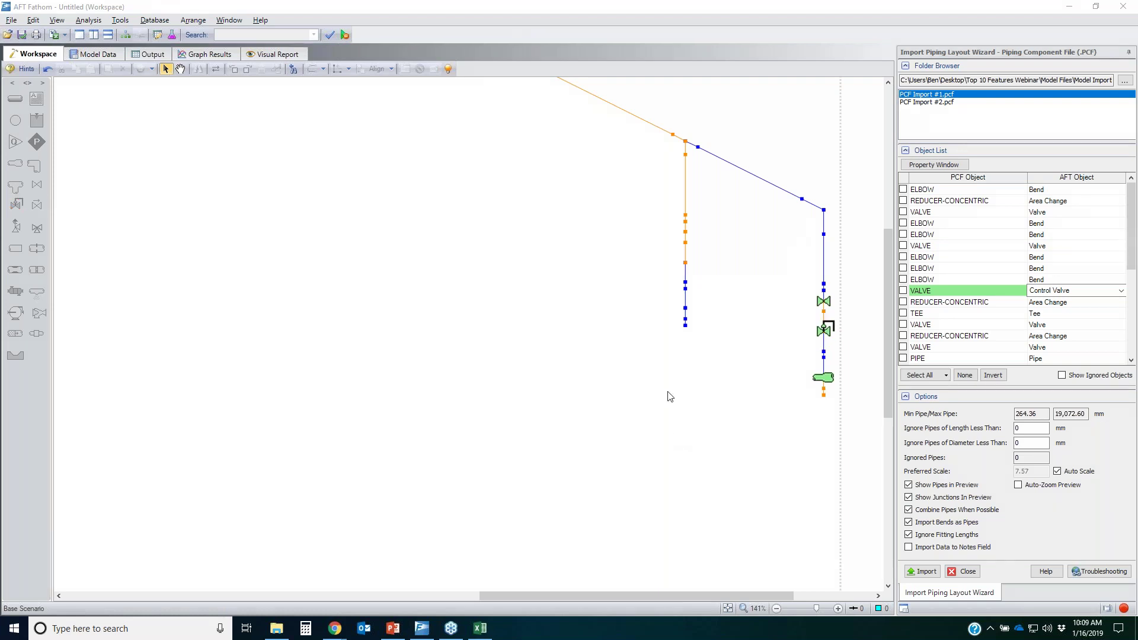
scroll(668, 390, down, 3)
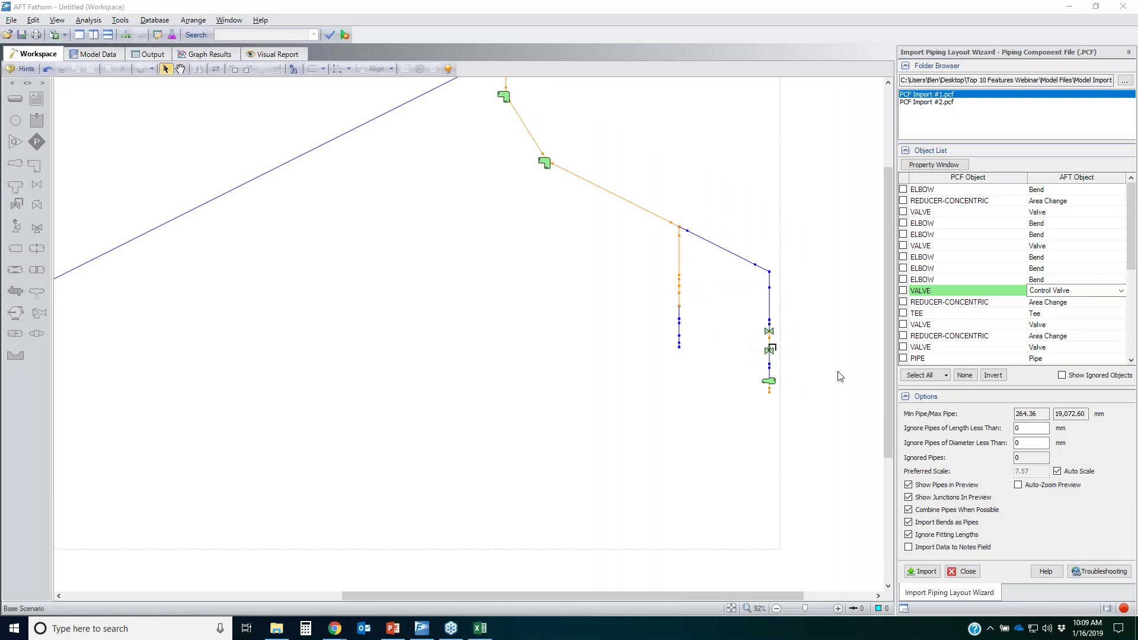
click(942, 294)
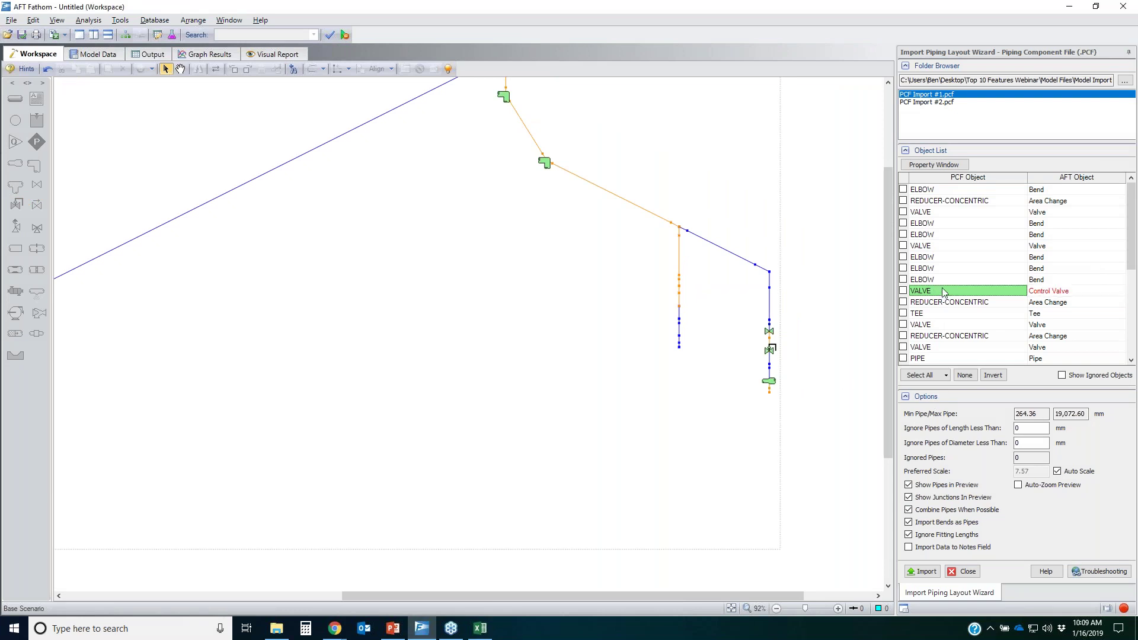
- Open the imported properties of the second valve in the object list and examine its type, elevations and points
click(939, 246)
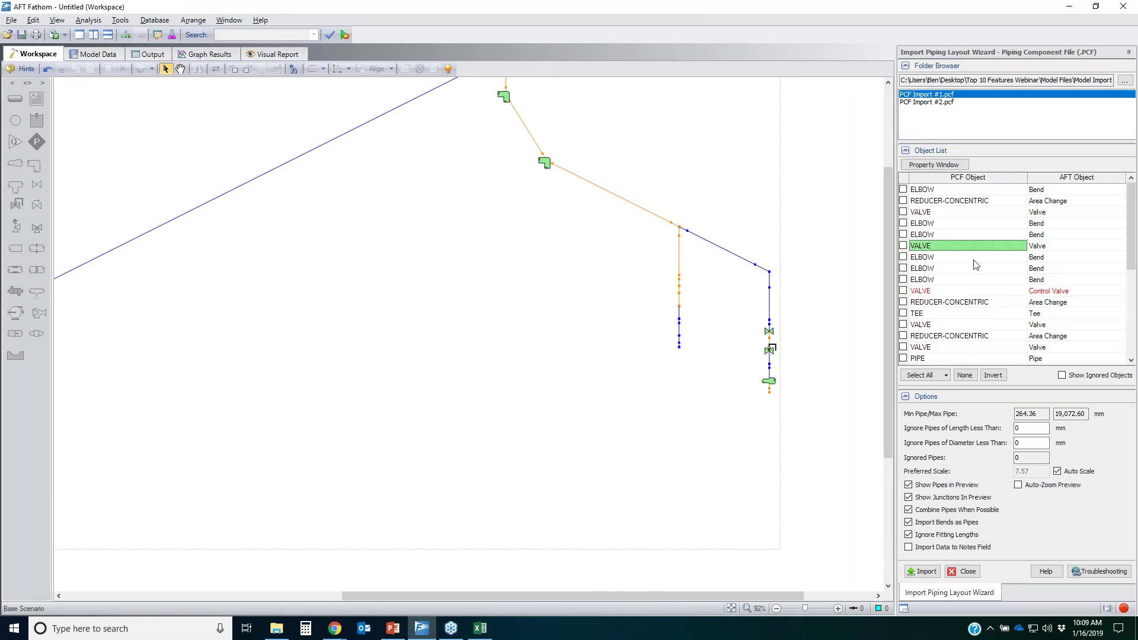
click(945, 166)
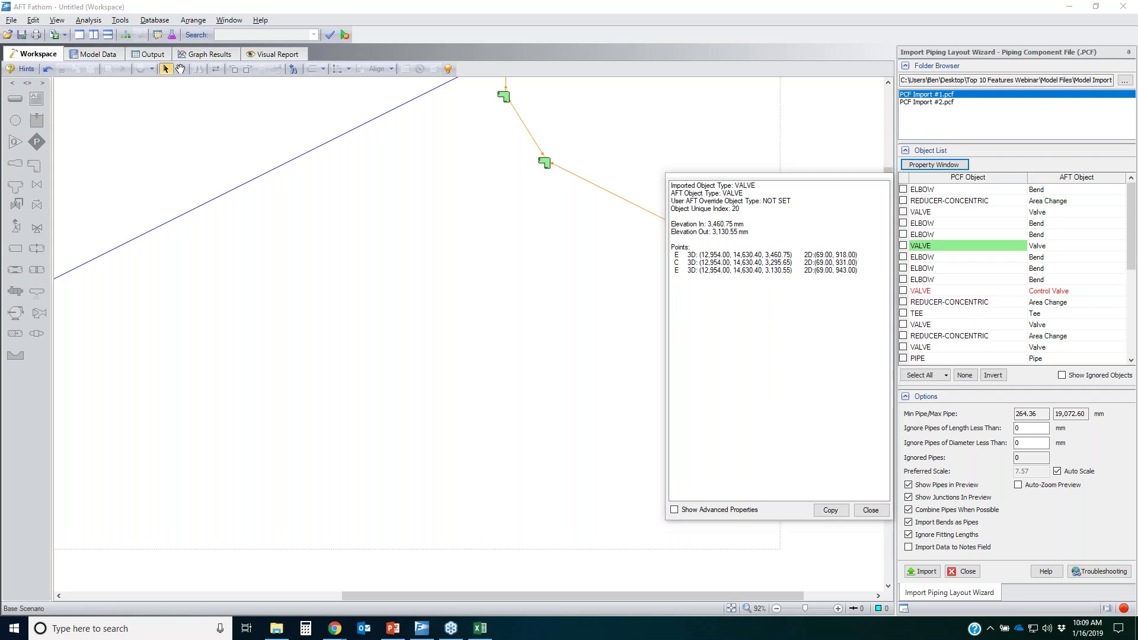
mouse_move(680, 178)
mouse_down()
mouse_move(778, 178)
mouse_move(880, 222)
mouse_move(828, 295)
mouse_move(653, 194)
mouse_move(742, 183)
mouse_up()
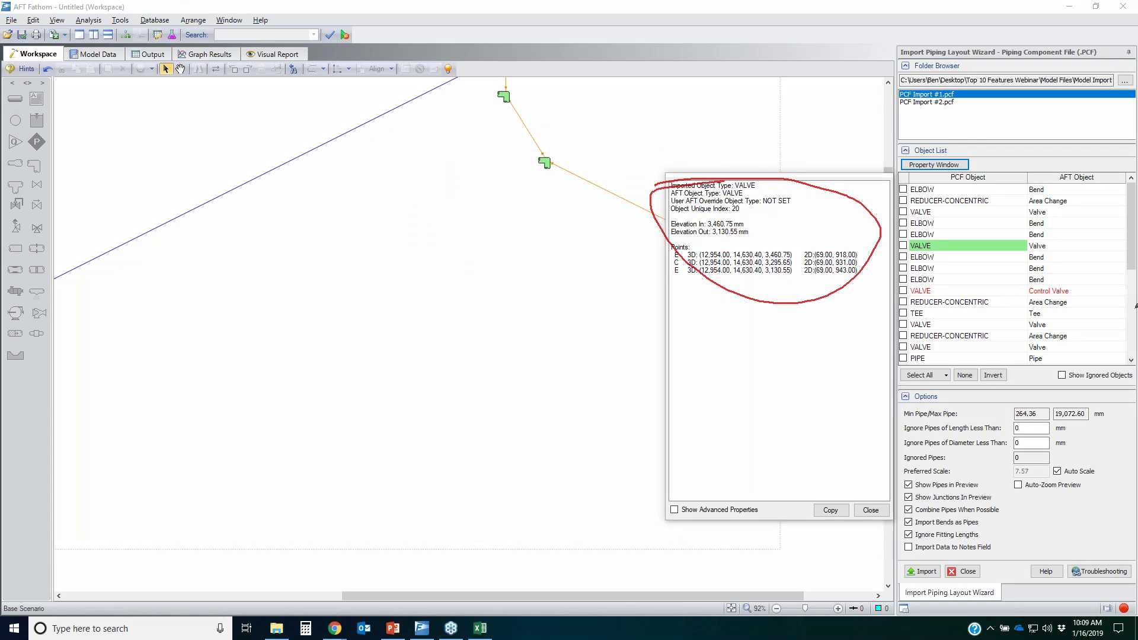
key(Escape)
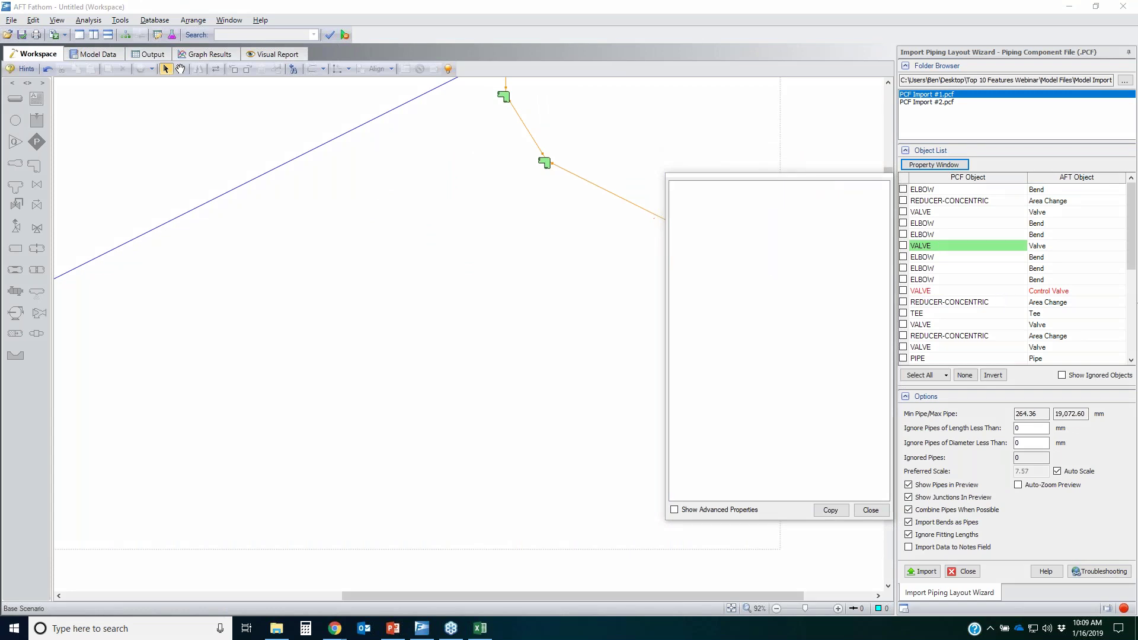
- Show the advanced properties of that valve and examine its component attributes and specifications
click(674, 510)
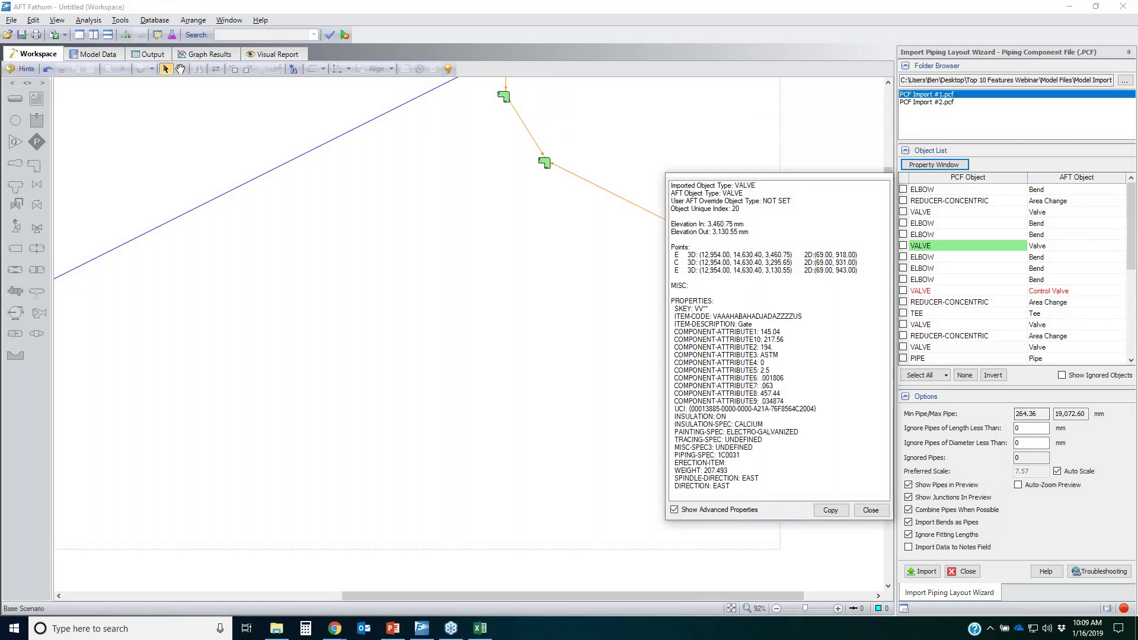
mouse_move(721, 252)
mouse_down()
mouse_move(609, 443)
mouse_move(711, 515)
mouse_move(866, 385)
mouse_move(804, 292)
mouse_up()
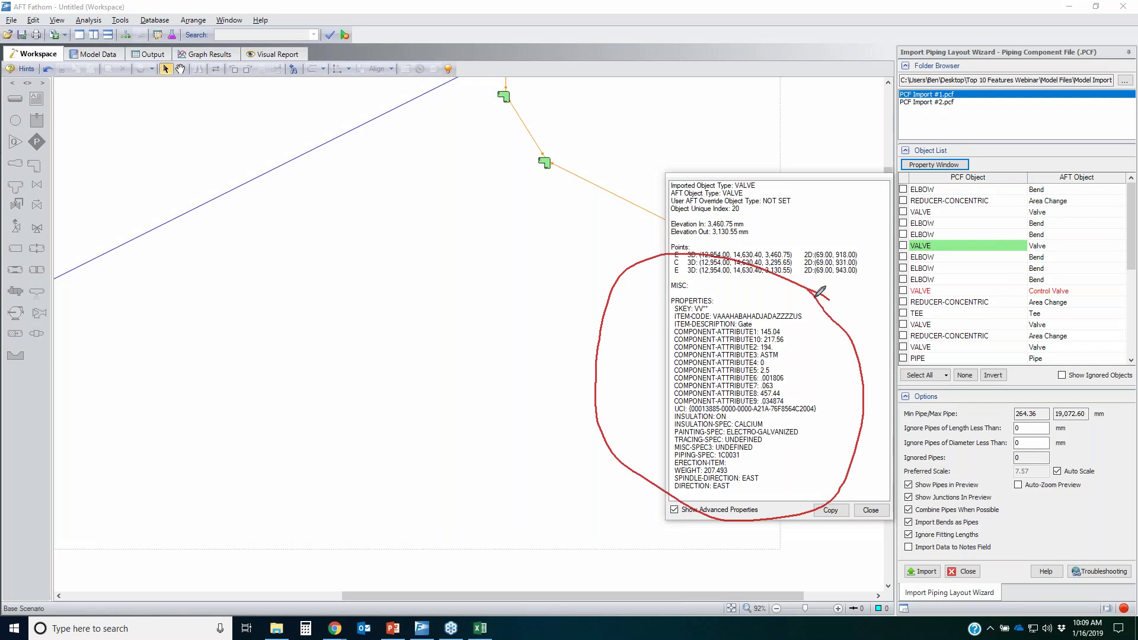
mouse_move(703, 290)
mouse_down()
mouse_move(757, 314)
mouse_move(663, 442)
mouse_up()
drag(662, 481, 730, 511)
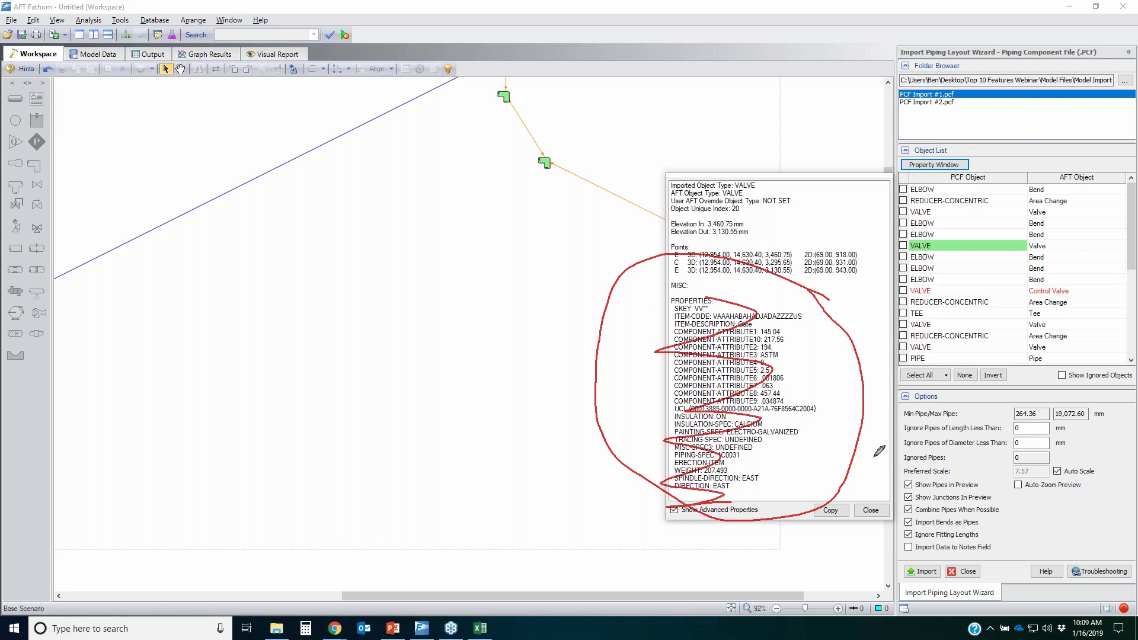
key(Escape)
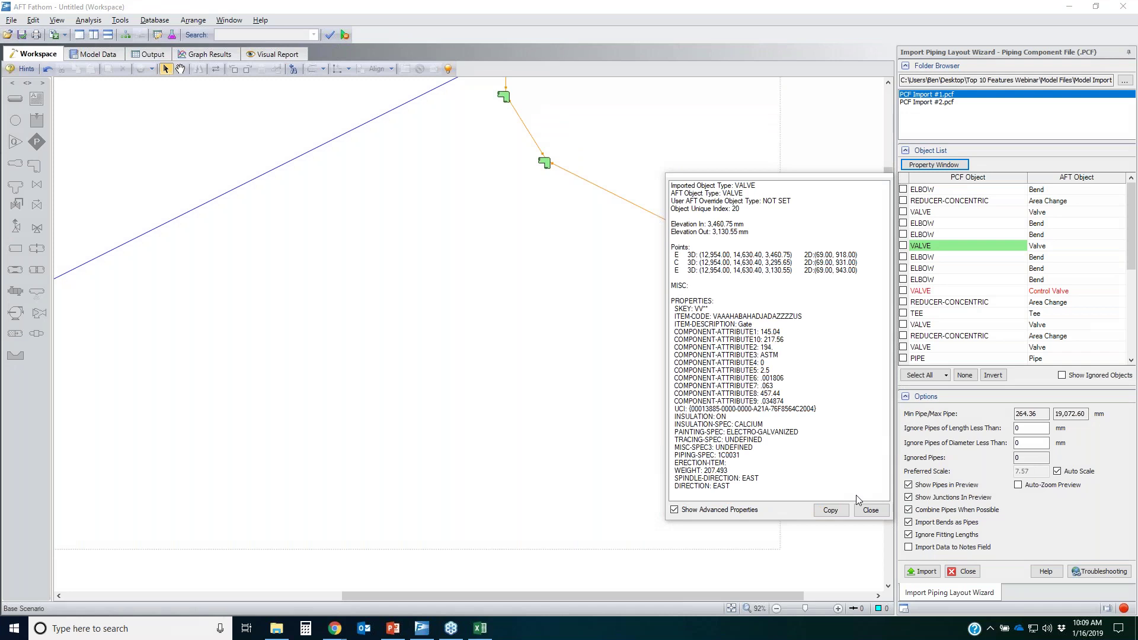
- Close the valve's imported properties and enable Import Data to Notes Field for the import
click(870, 510)
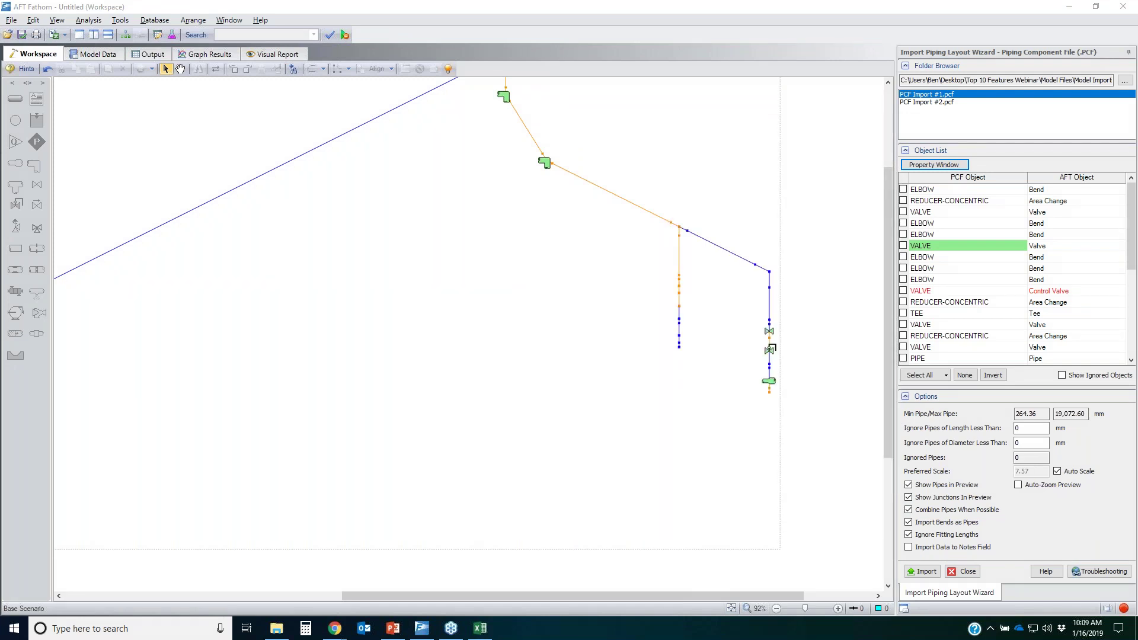
mouse_move(902, 544)
mouse_down()
mouse_move(997, 542)
mouse_move(966, 557)
mouse_move(905, 555)
mouse_up()
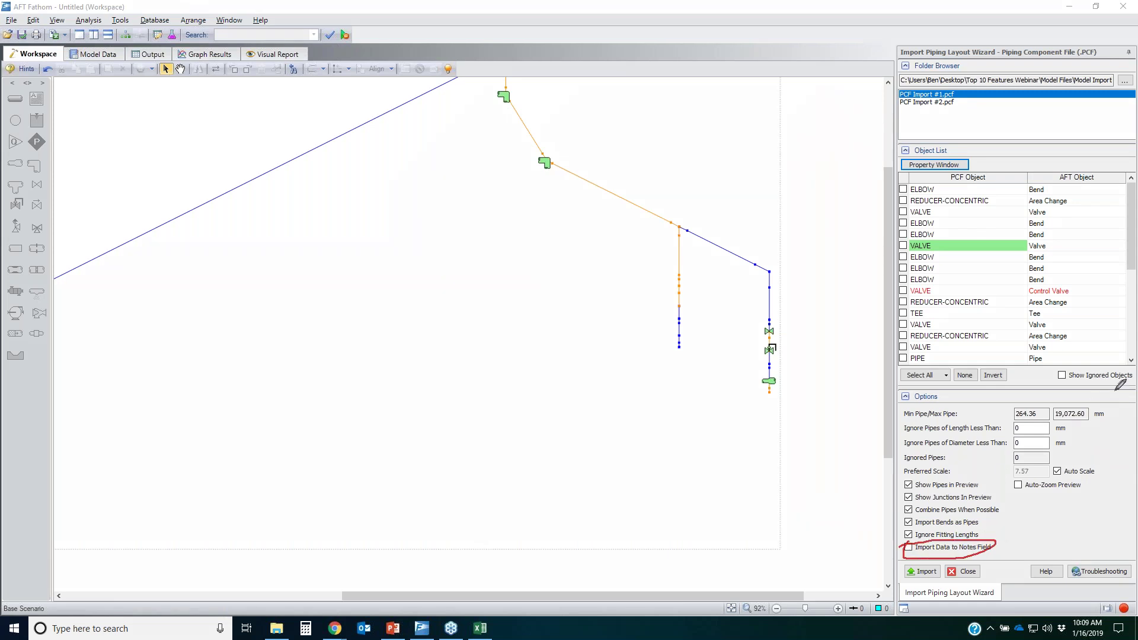
key(Escape)
click(909, 547)
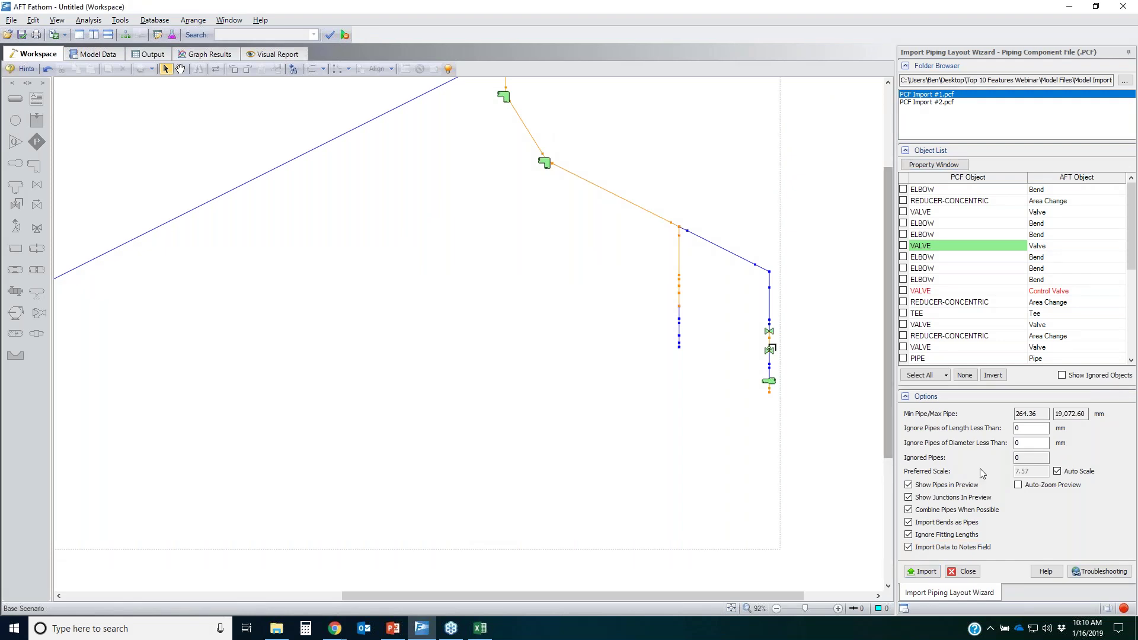
- Turn off Import Bends as Pipes and examine the bend junctions in the preview of the first layout
click(909, 523)
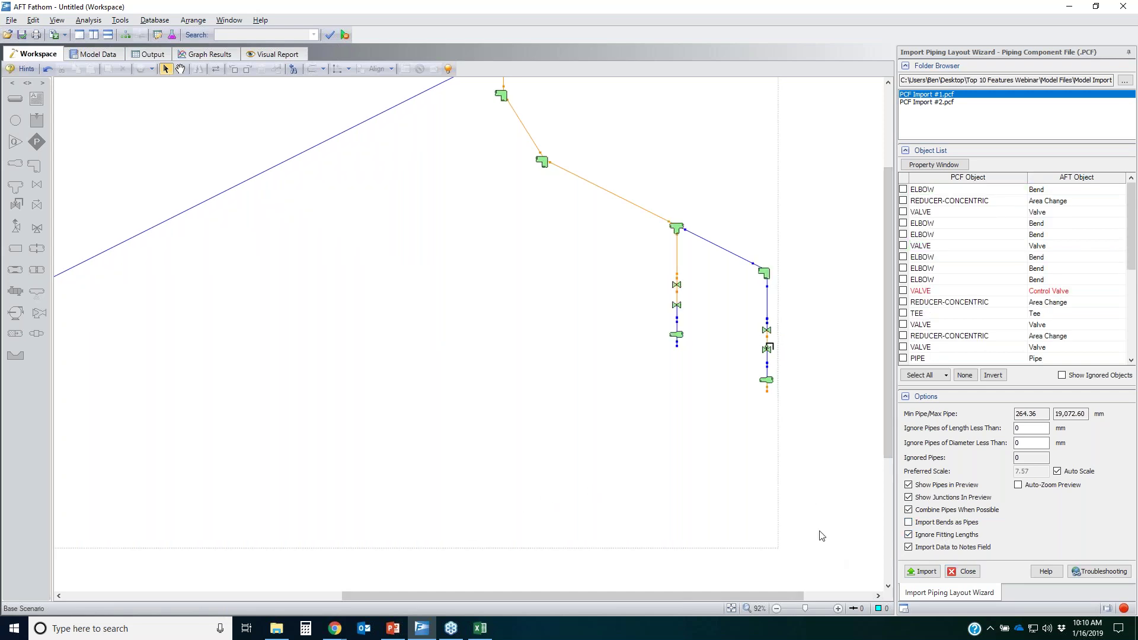
click(908, 523)
click(908, 524)
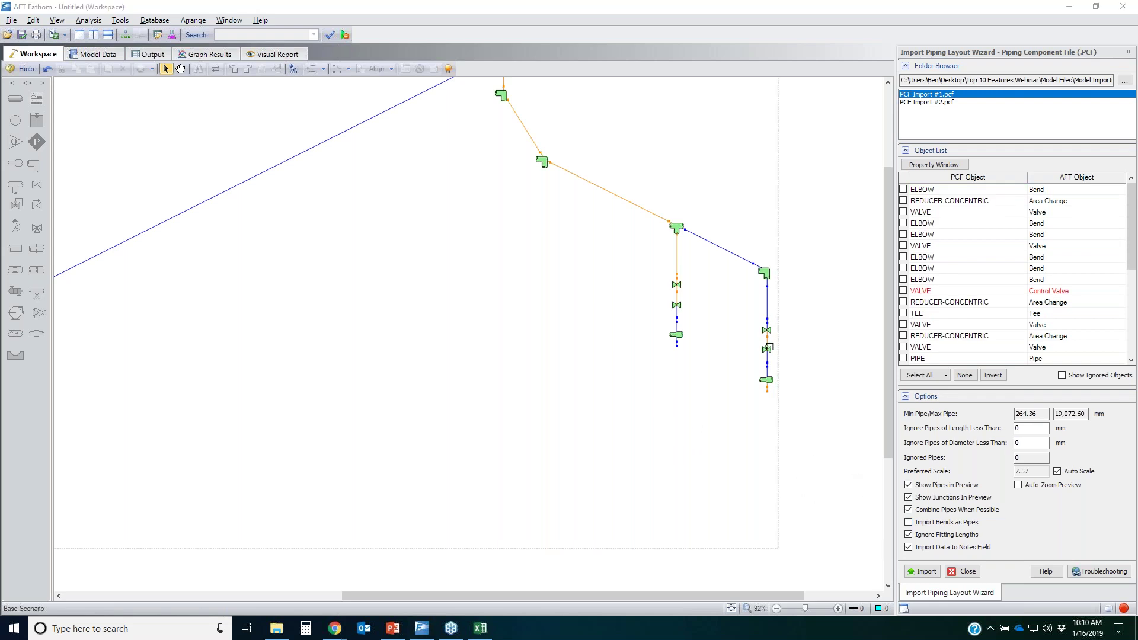
mouse_move(537, 145)
mouse_down()
mouse_move(571, 180)
mouse_move(523, 146)
mouse_up()
mouse_move(511, 93)
mouse_down()
mouse_move(515, 104)
mouse_move(504, 90)
mouse_up()
- Import the PCF Import #1.pcf layout into the workspace and view the whole imported model
scroll(605, 432, down, 3)
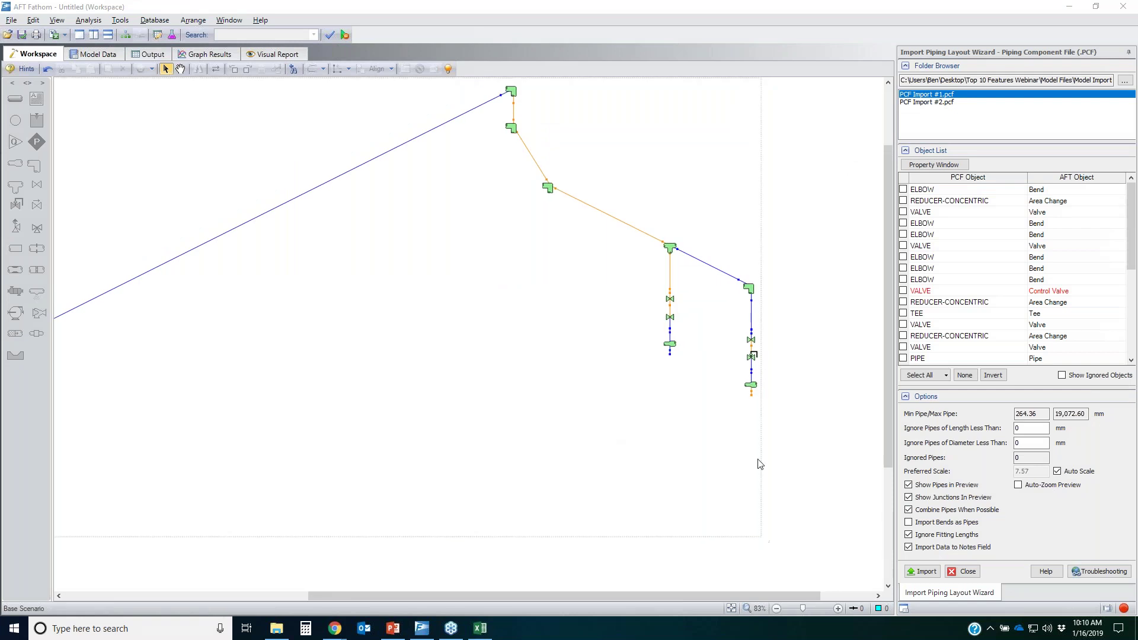
click(932, 573)
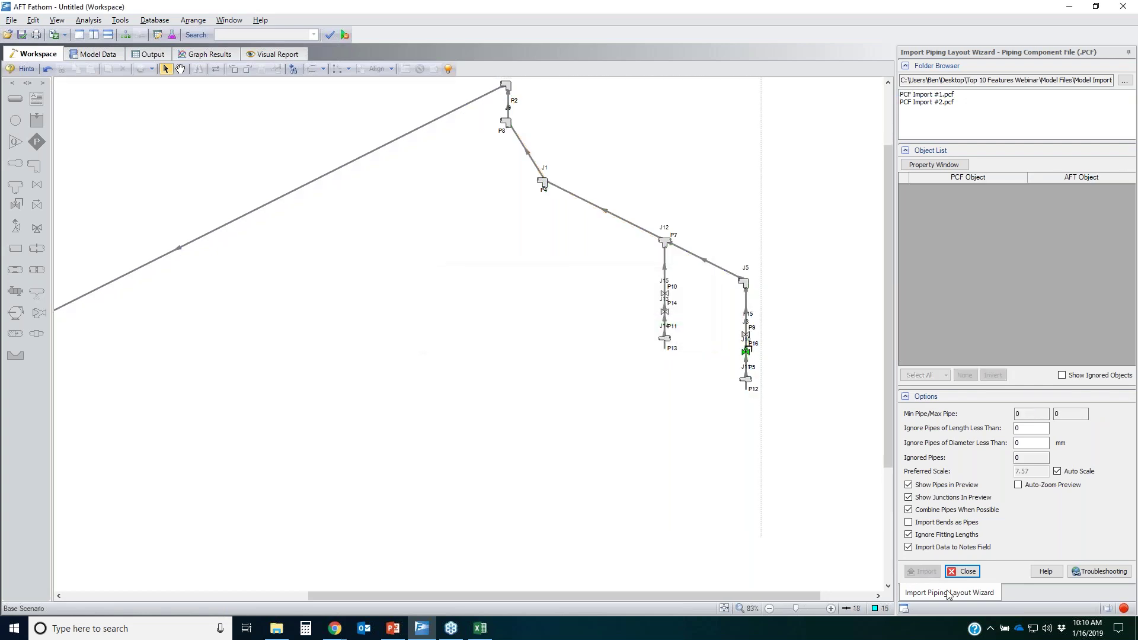
scroll(356, 439, down, 1)
scroll(375, 437, down, 1)
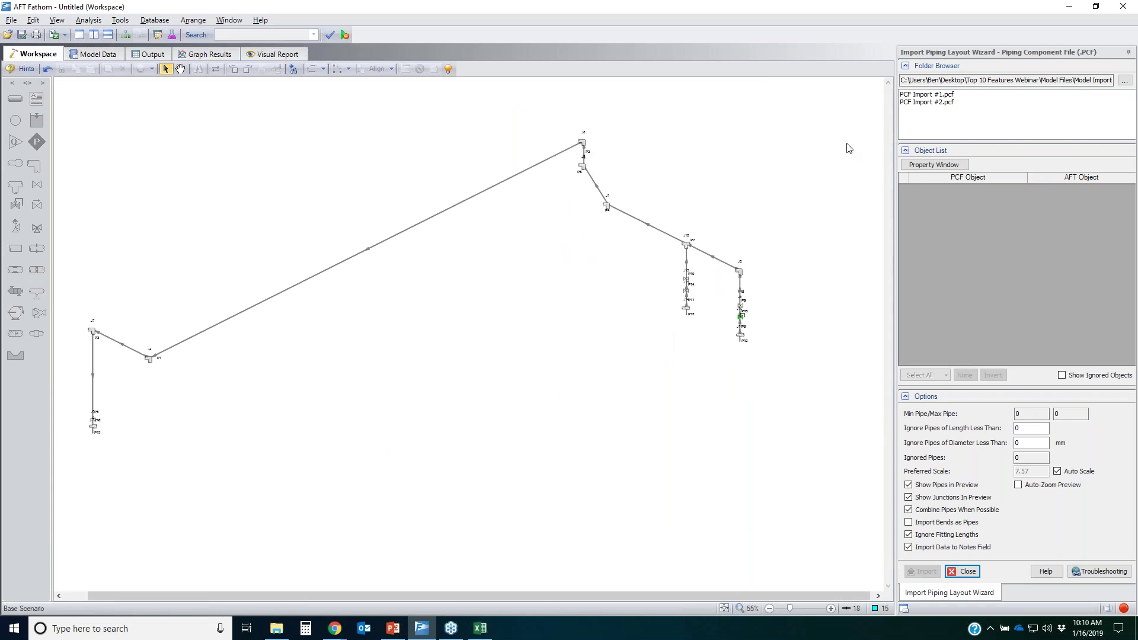
- Preview PCF Import #2.pcf and place its frame below the imported first layout, clear of the existing pipes
click(950, 105)
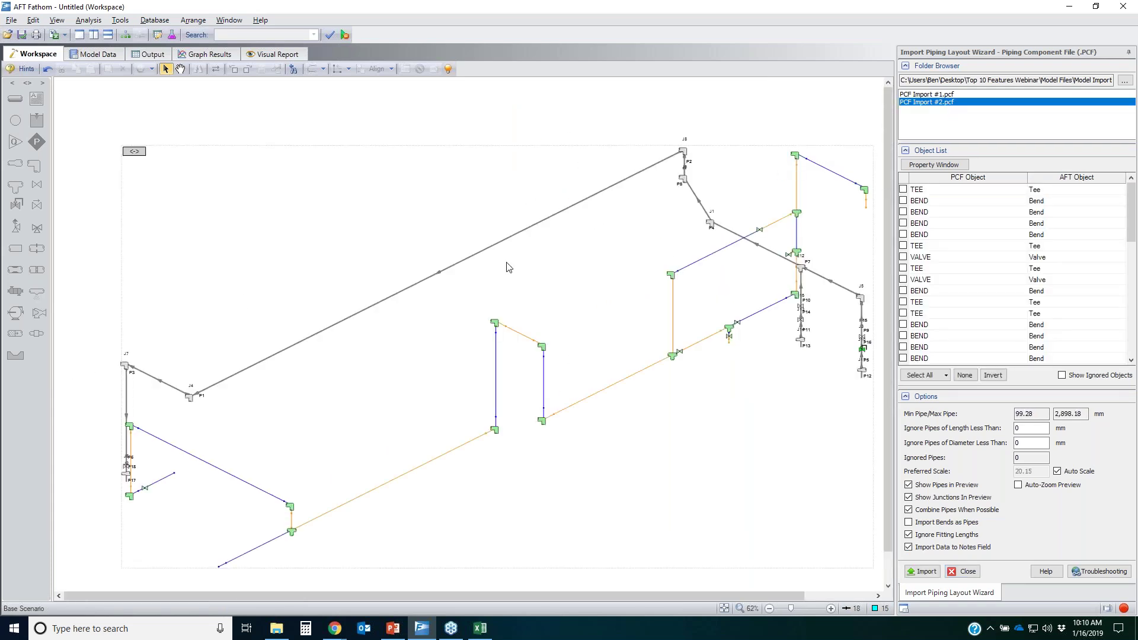
drag(134, 152, 439, 430)
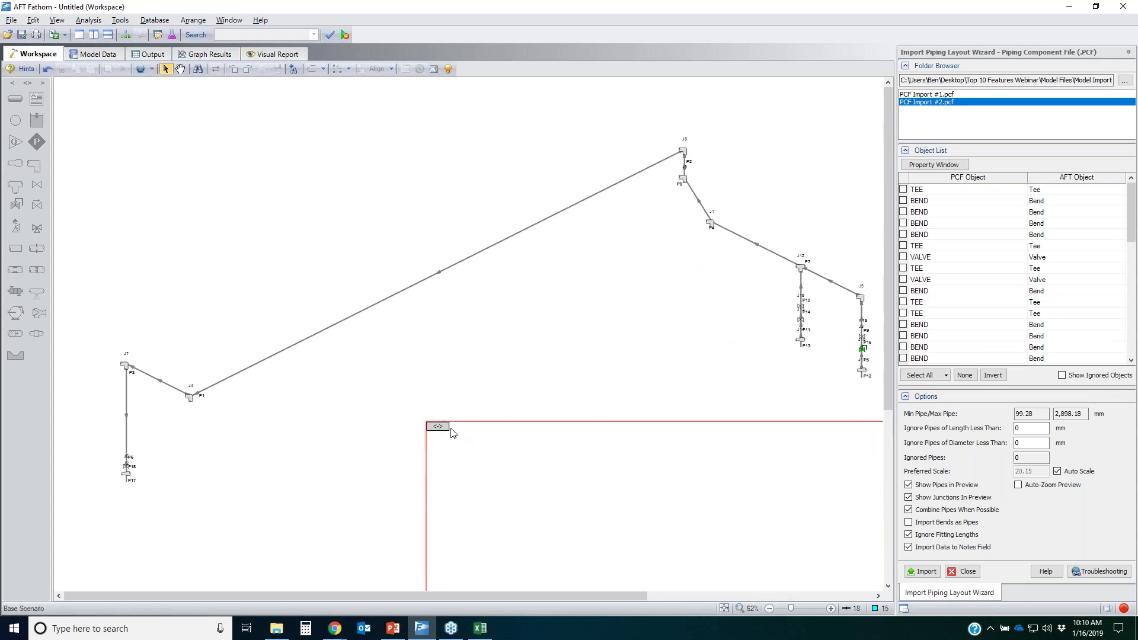
click(724, 608)
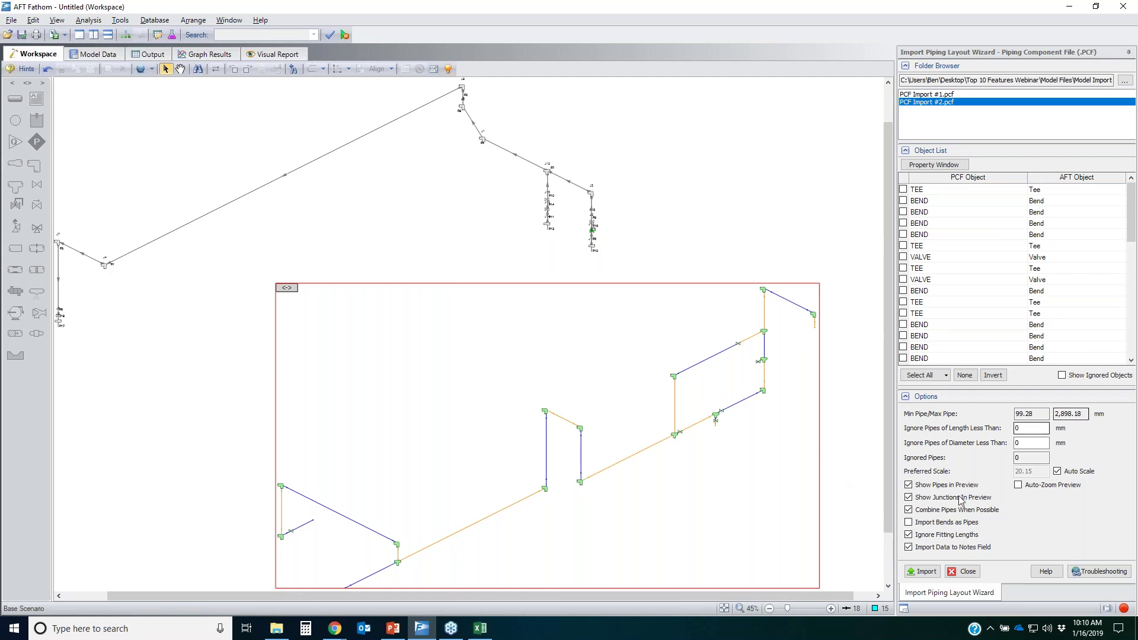
- Turn on Import Bends as Pipes for the second layout and compare the preview with and without it
click(908, 522)
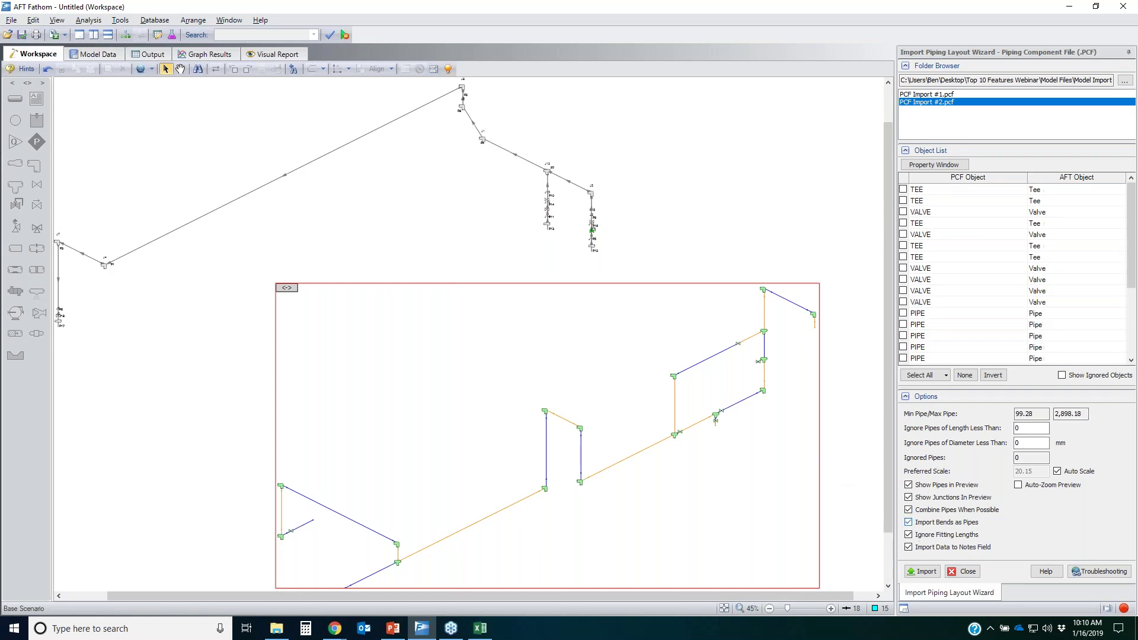
click(908, 522)
click(908, 522)
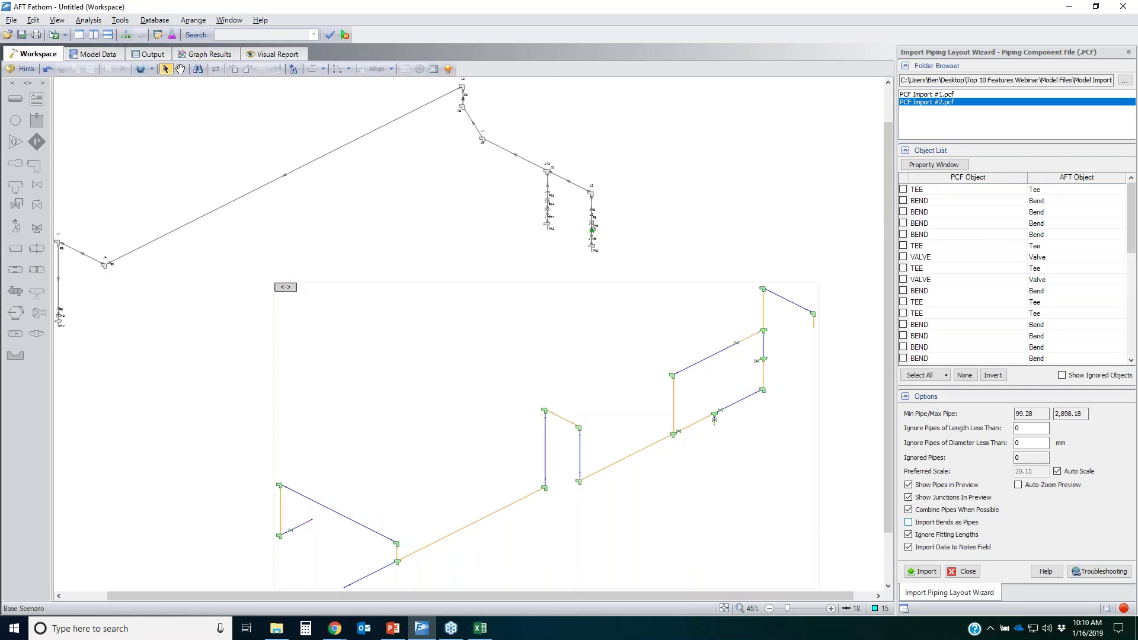
click(909, 523)
click(908, 523)
- Examine the four corners of the raised pipe loop midway along the second layout's preview
scroll(729, 399, up, 5)
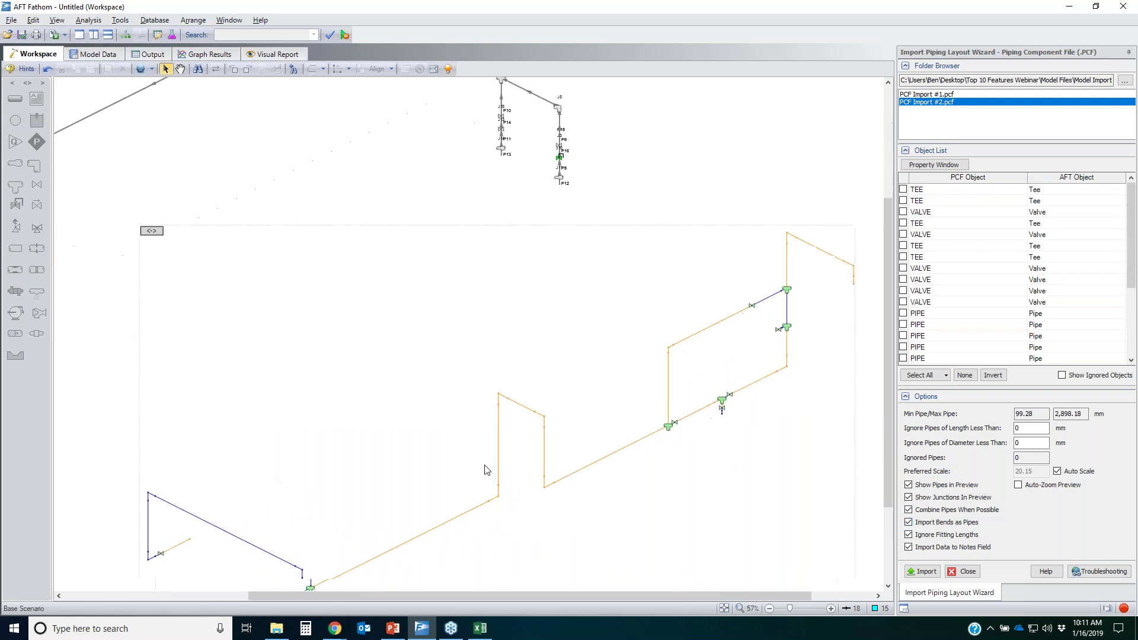
scroll(729, 399, up, 2)
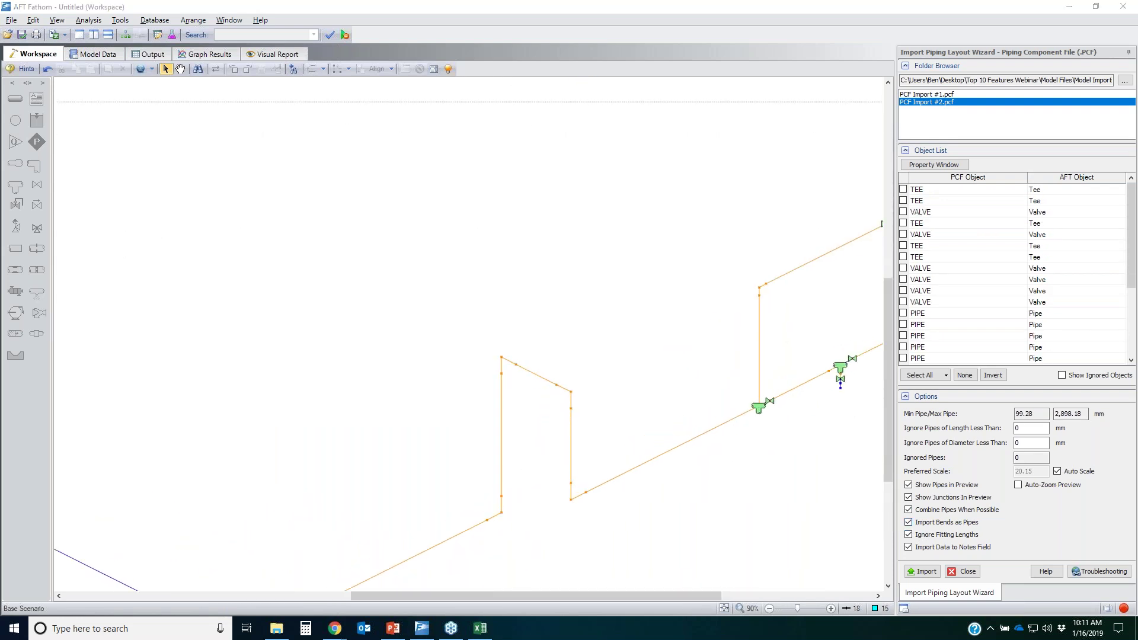
mouse_move(514, 495)
mouse_down()
mouse_move(479, 524)
mouse_move(495, 488)
mouse_up()
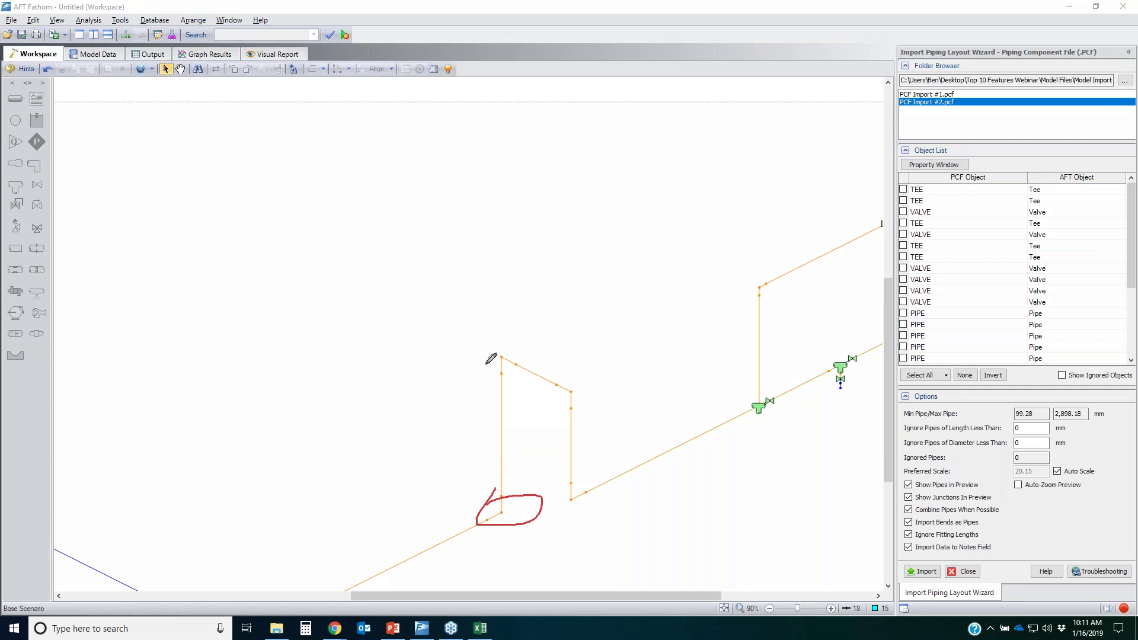
drag(503, 341, 516, 338)
drag(585, 409, 560, 379)
drag(573, 487, 587, 505)
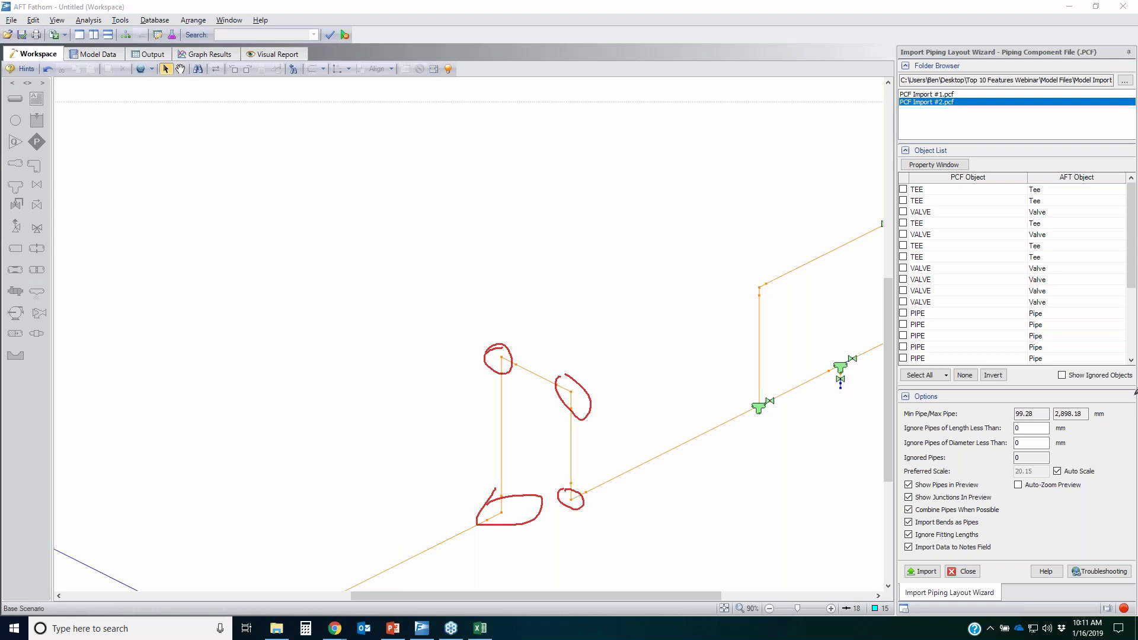
key(Escape)
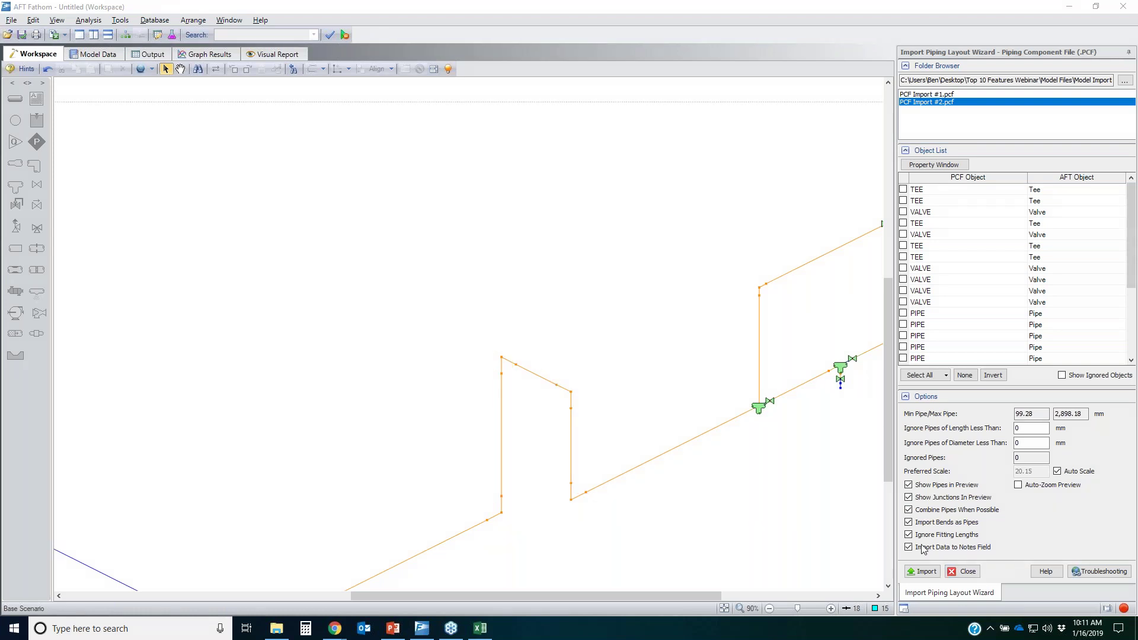
- Import the PCF Import #2.pcf layout with Import Bends as Pipes turned off, and close the import wizard
click(909, 523)
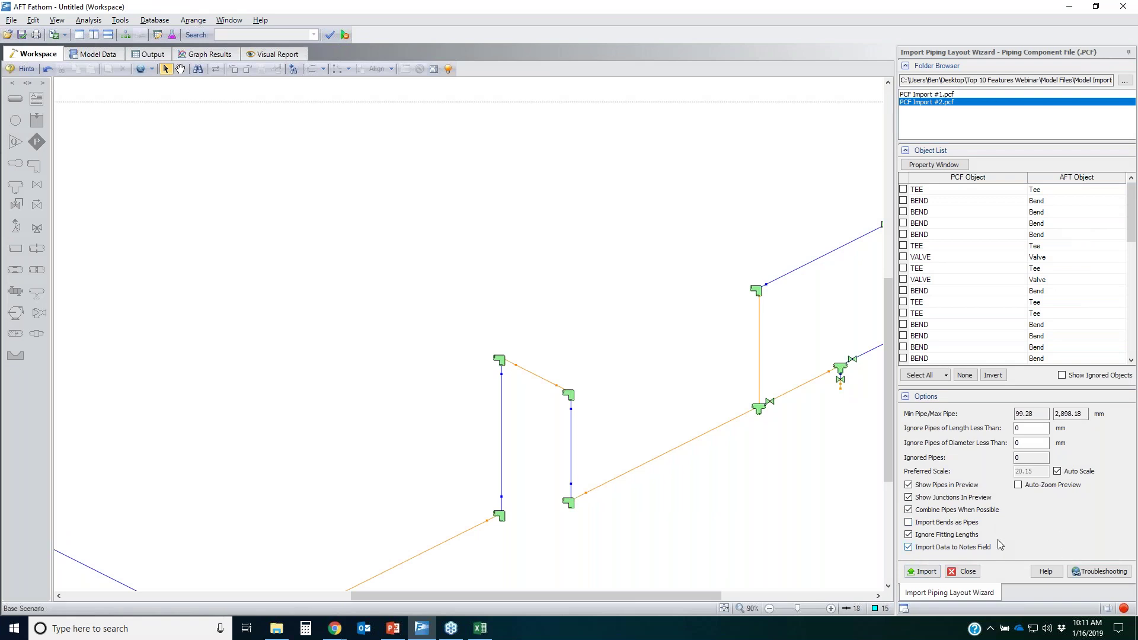
scroll(741, 498, down, 3)
scroll(779, 528, down, 2)
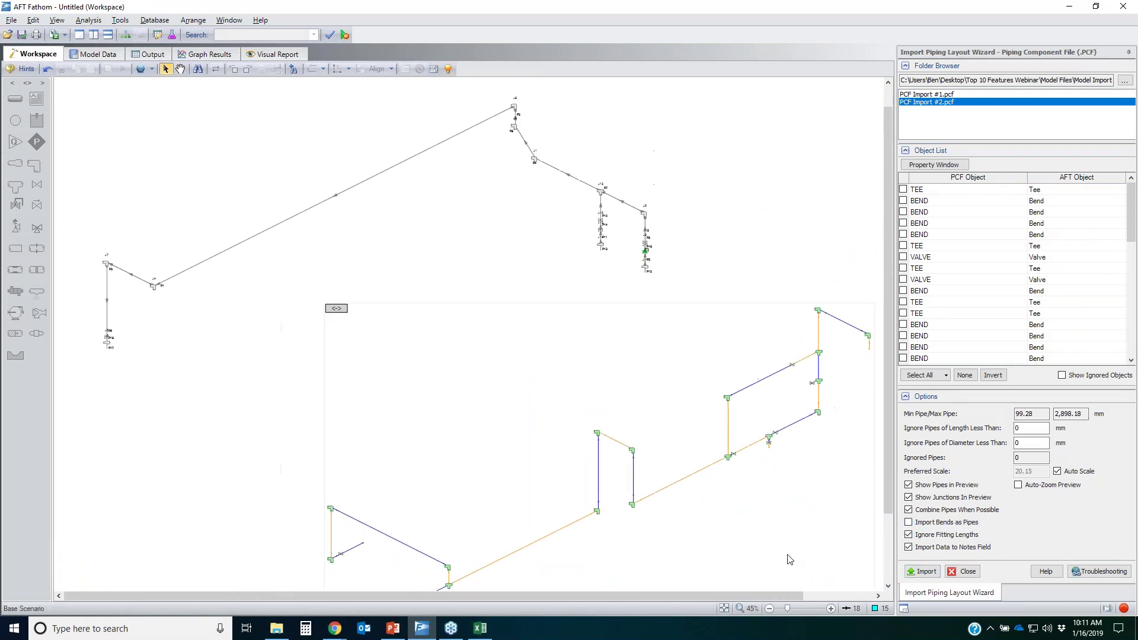
click(926, 573)
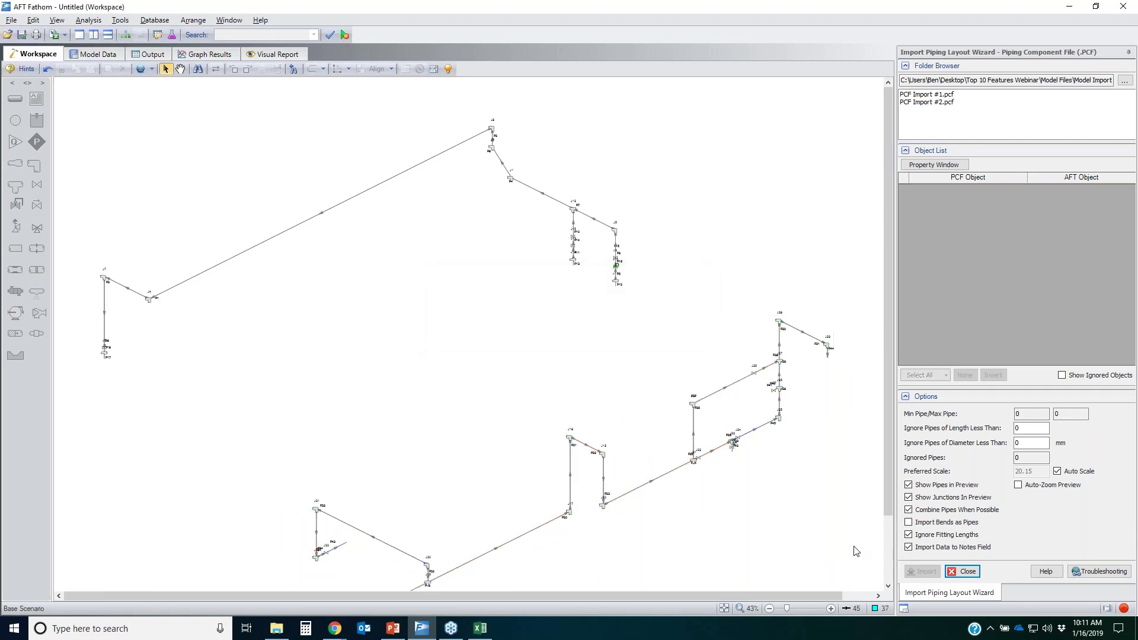
click(965, 573)
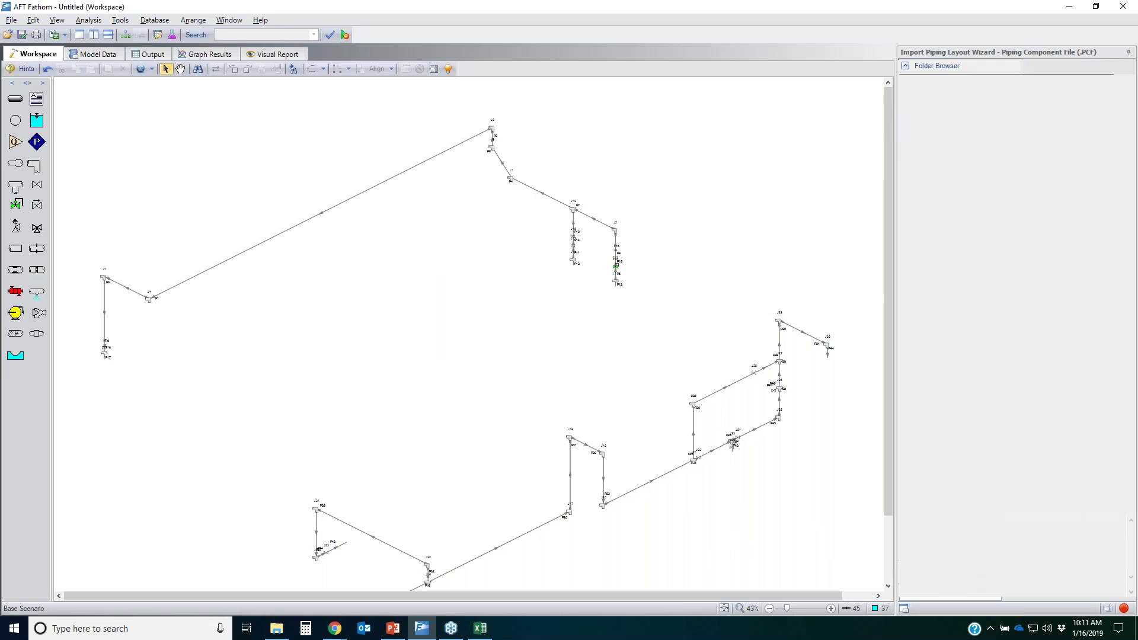
click(675, 541)
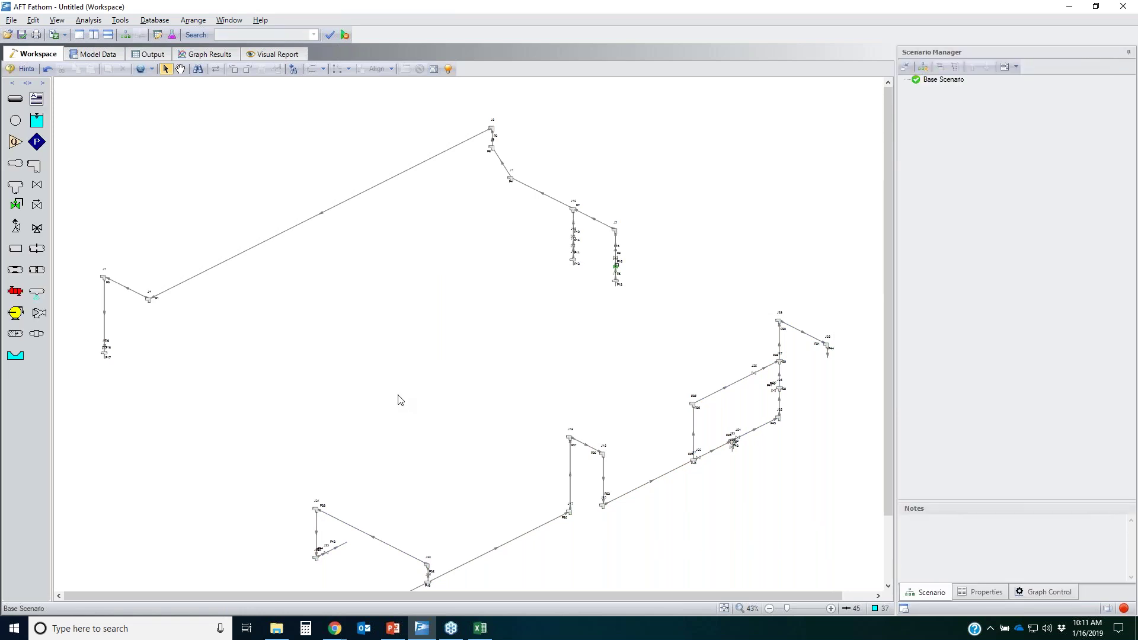
- Open the properties of the long sloping pipe P1 and read the imported data in its notes
scroll(398, 400, up, 1)
drag(320, 259, 232, 154)
scroll(274, 232, up, 1)
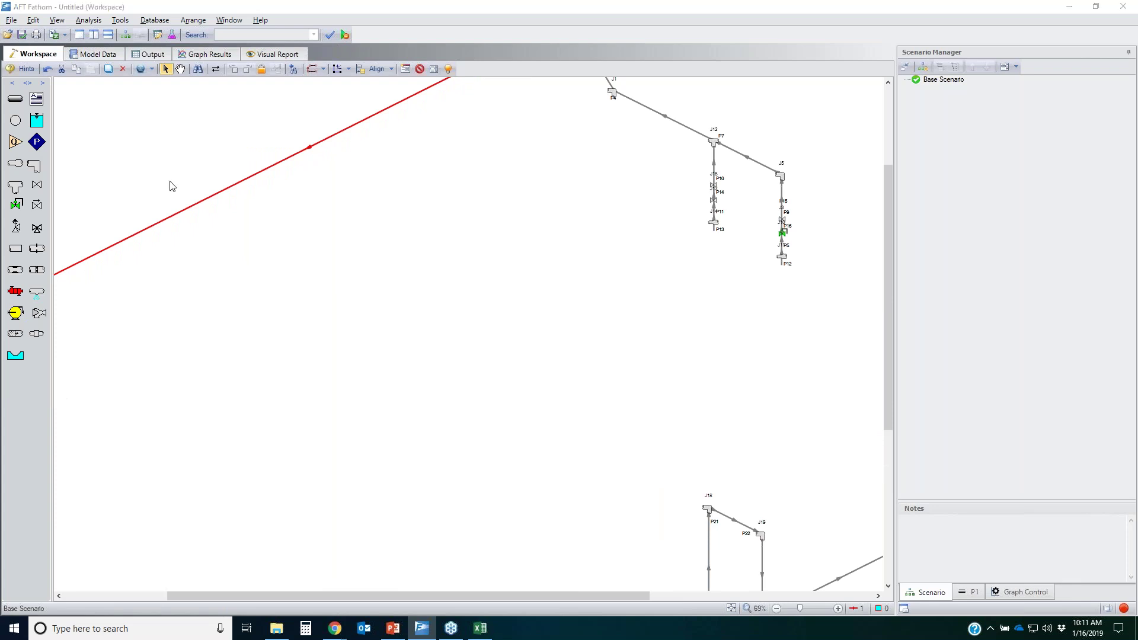
double_click(226, 189)
click(598, 228)
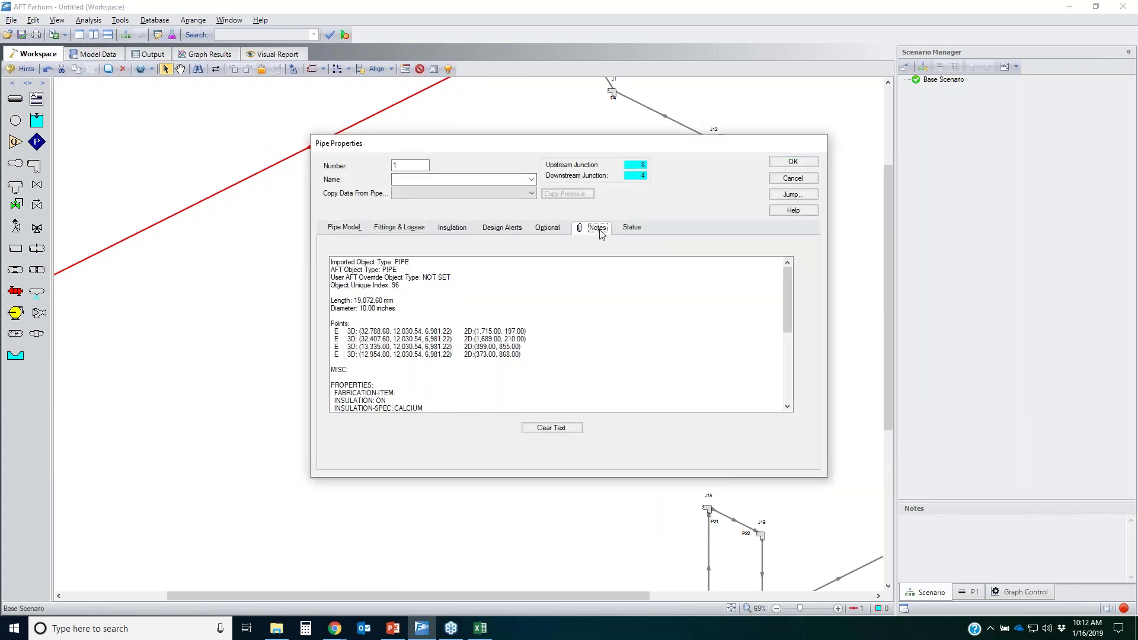
drag(788, 291, 789, 263)
click(809, 180)
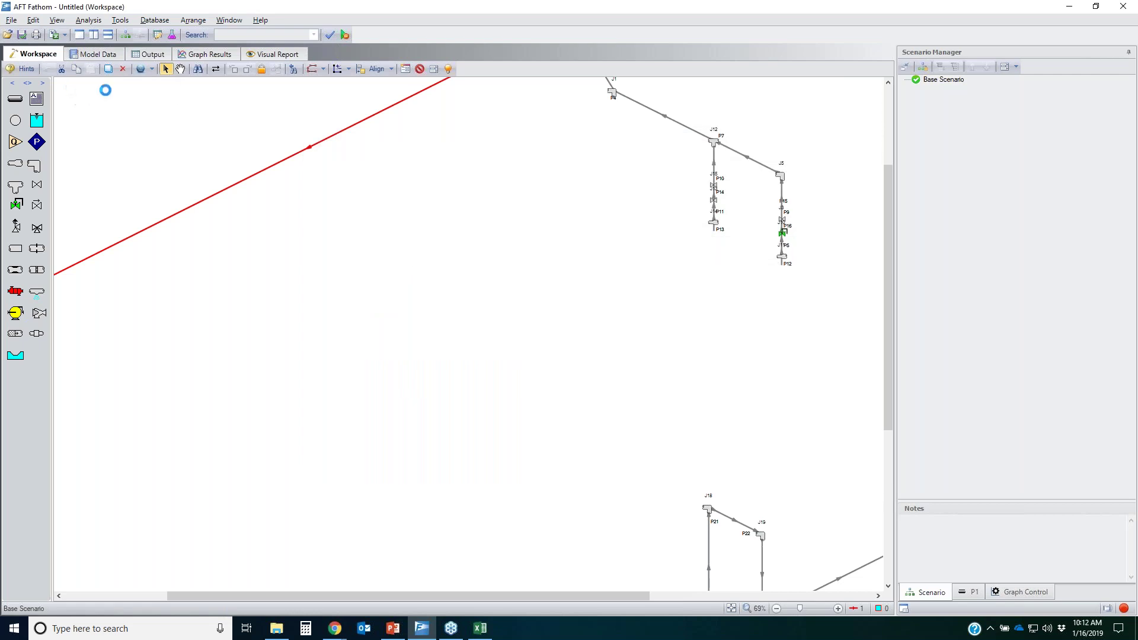
- Show the model data and examine the pipe table's rows and hydraulic diameters
key(ctrl+m)
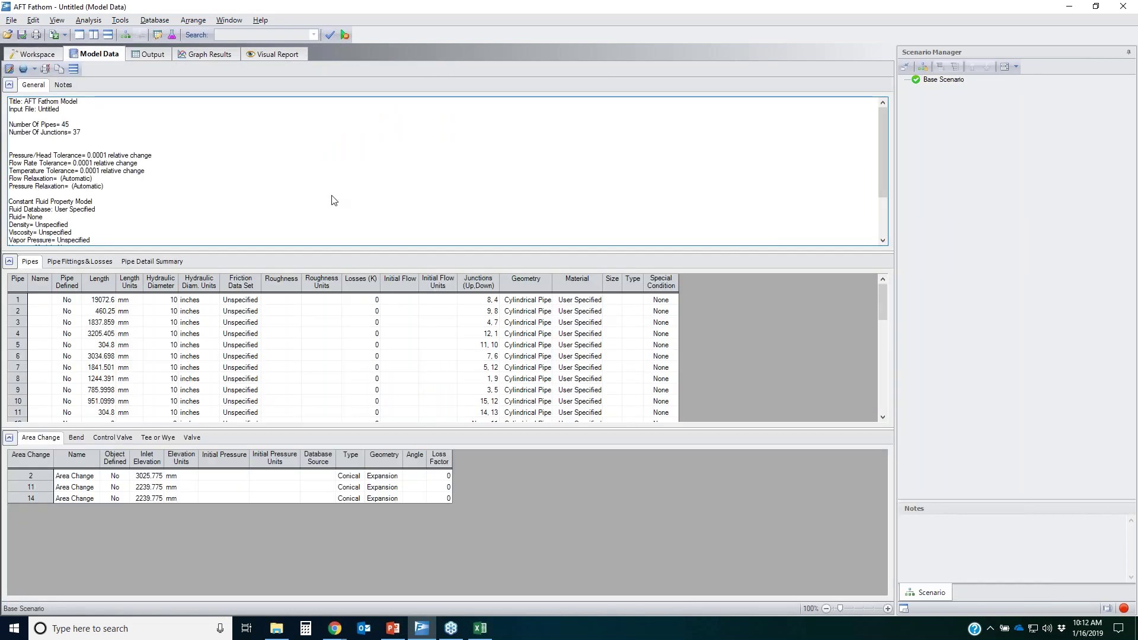
drag(17, 314, 18, 398)
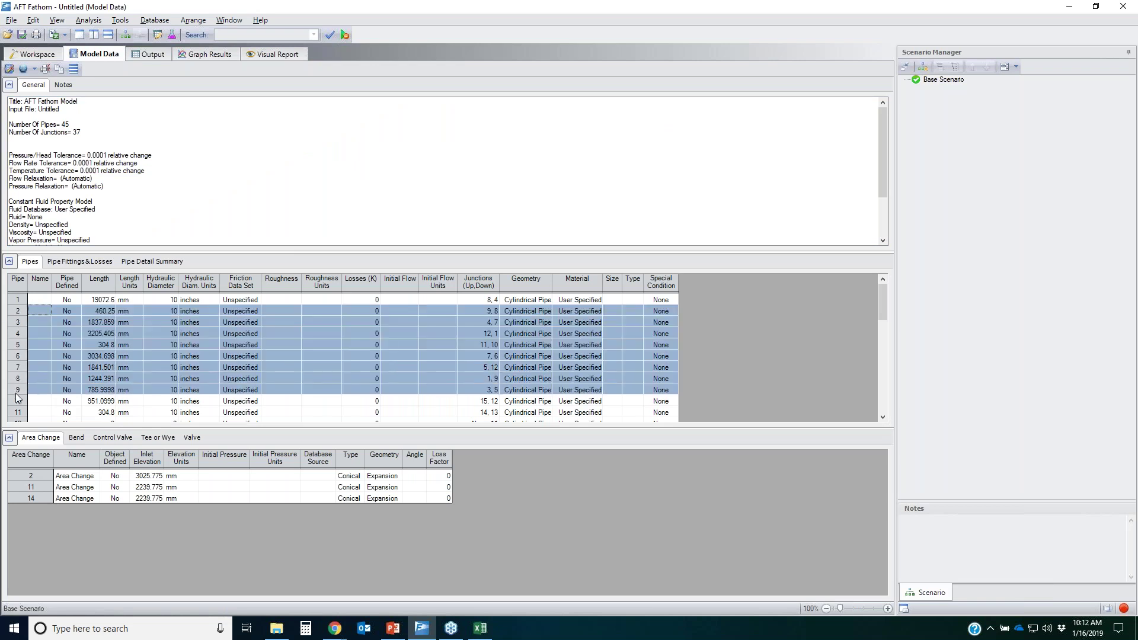
click(159, 284)
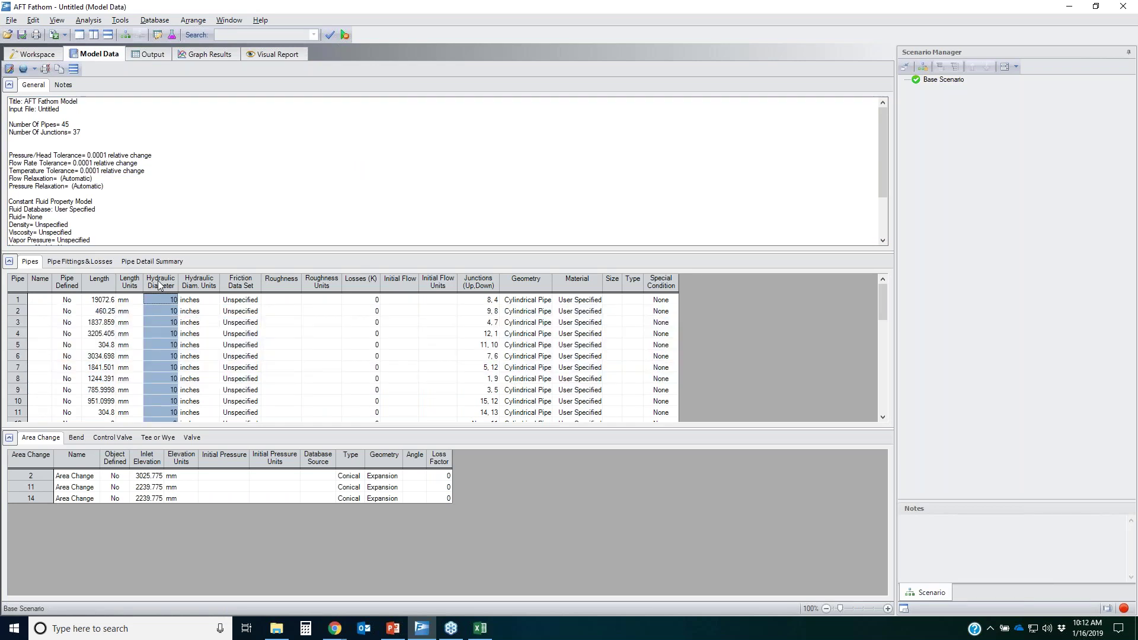
- Review the junction tables for area changes, bends, control valves and tees in the model data
click(37, 464)
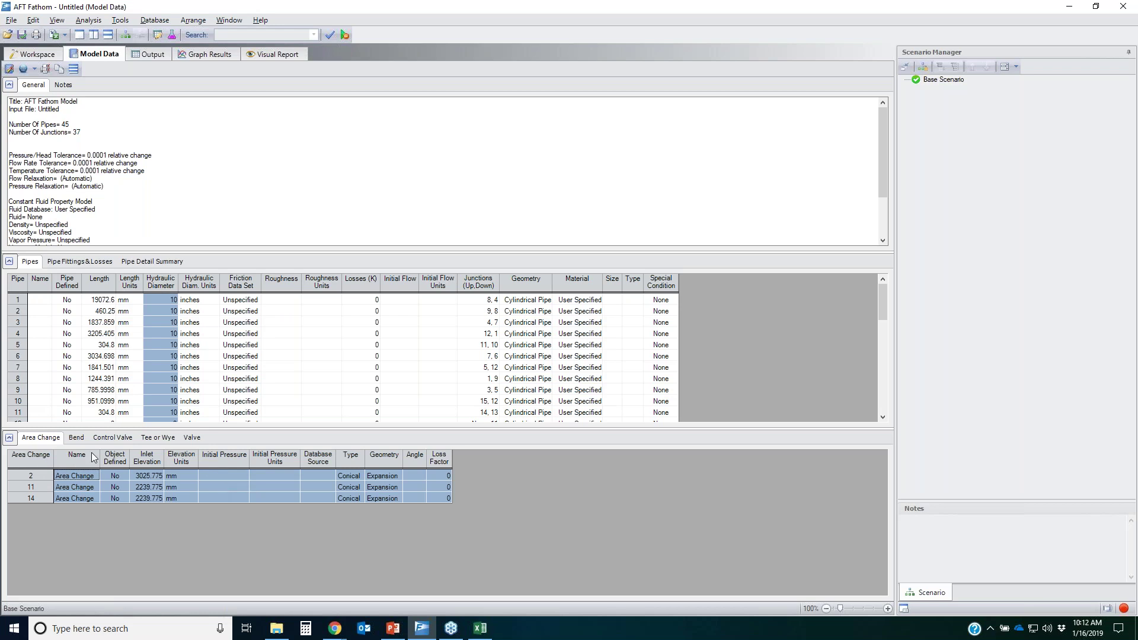
click(74, 440)
click(119, 442)
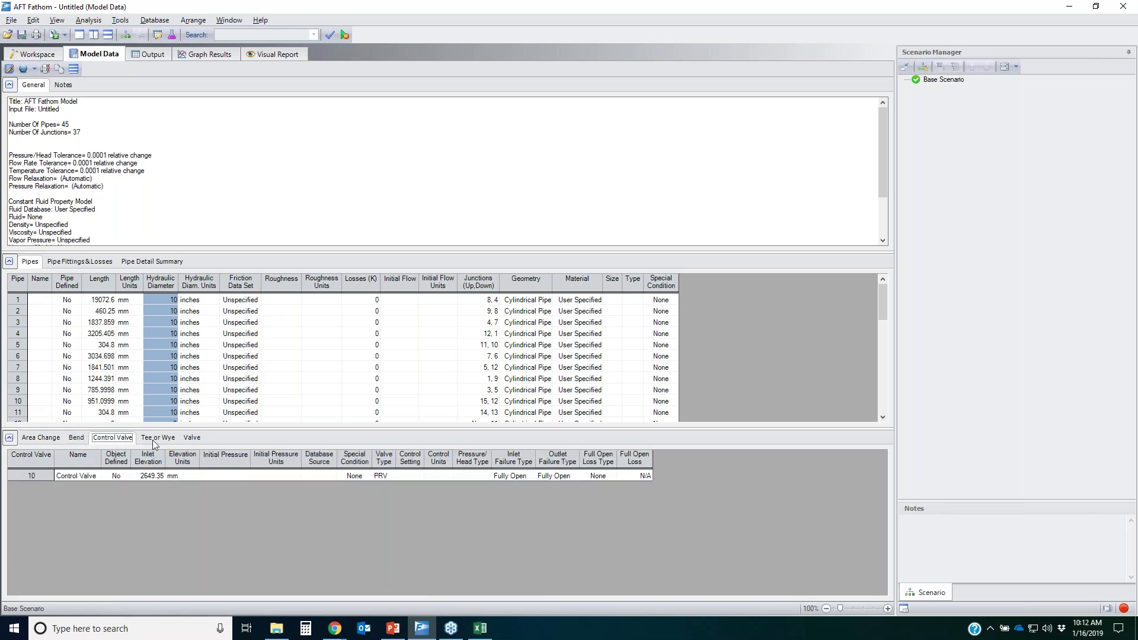
click(152, 440)
click(45, 440)
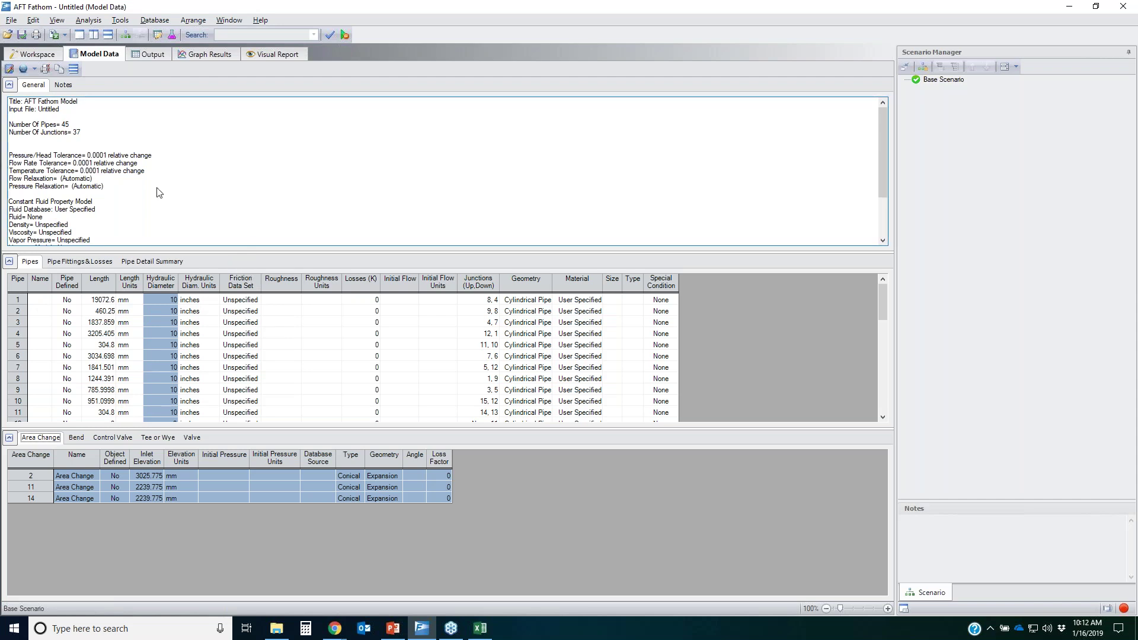
- Collapse the pipe and junction tables and examine the imported notes for all objects in the general section
click(10, 262)
click(10, 274)
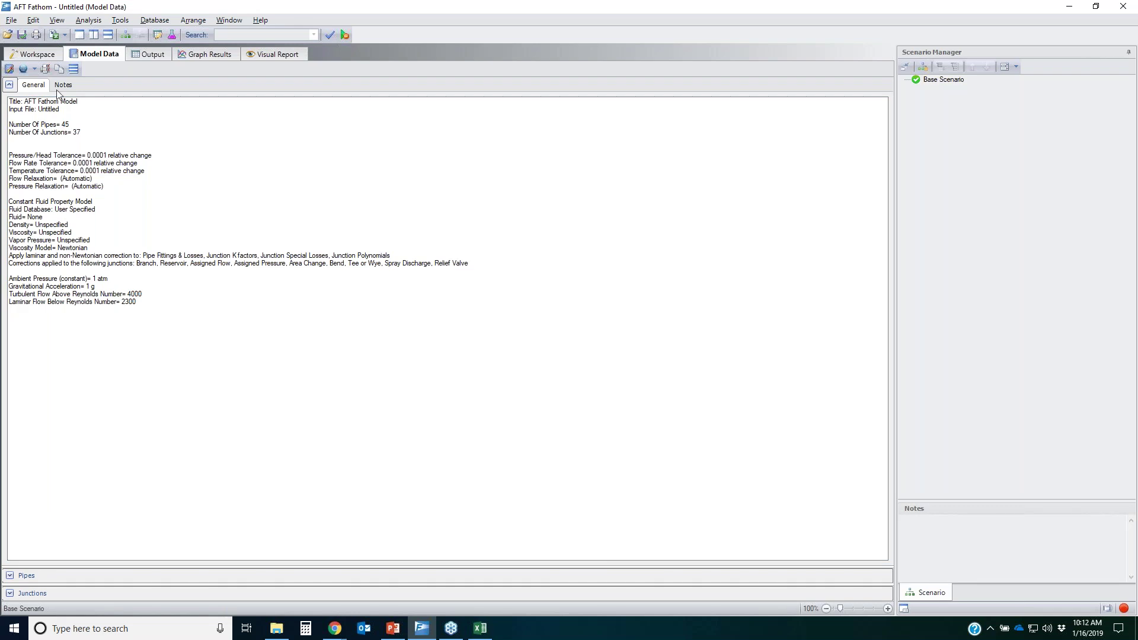
click(64, 86)
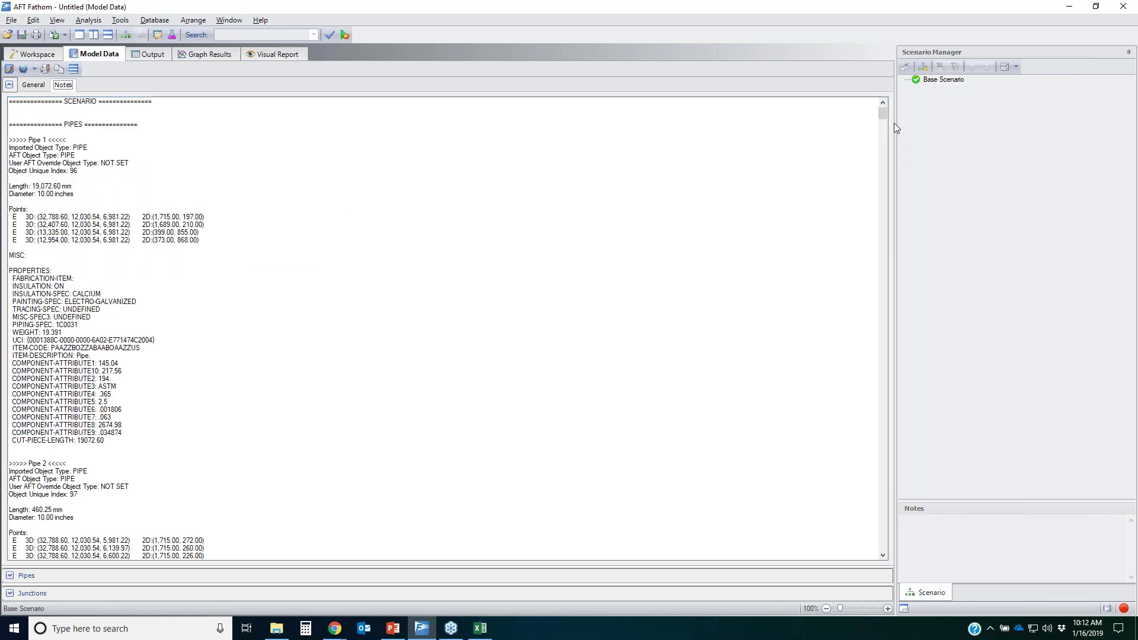
mouse_move(884, 114)
mouse_down()
mouse_move(880, 511)
mouse_move(902, 596)
mouse_move(883, 113)
mouse_up()
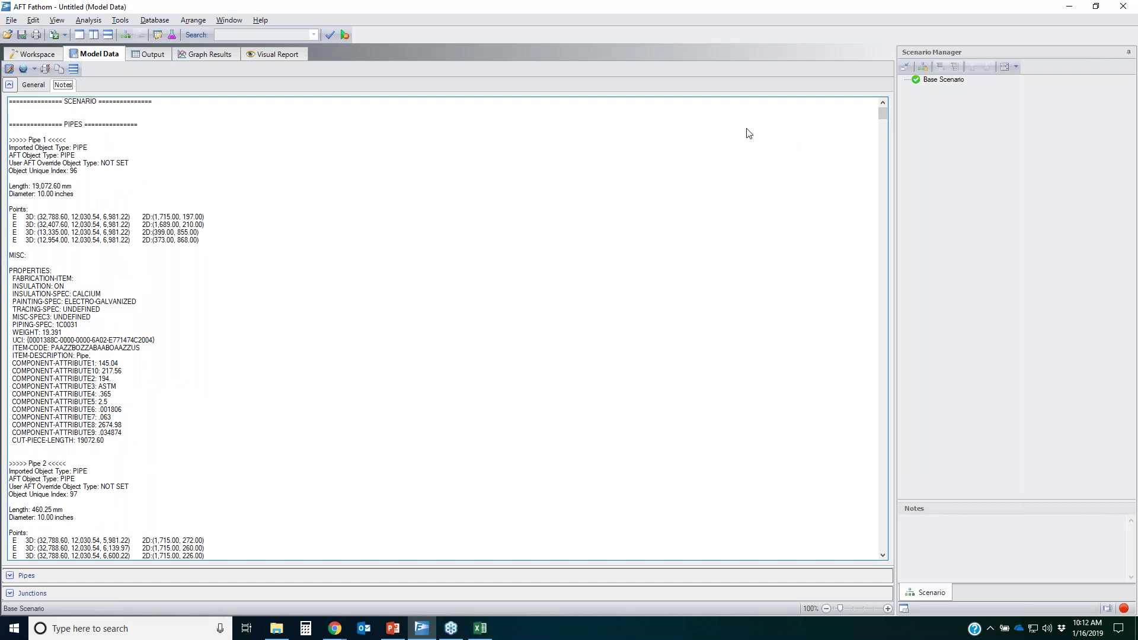
- Return to the workspace and view both imported piping layouts in full
click(40, 56)
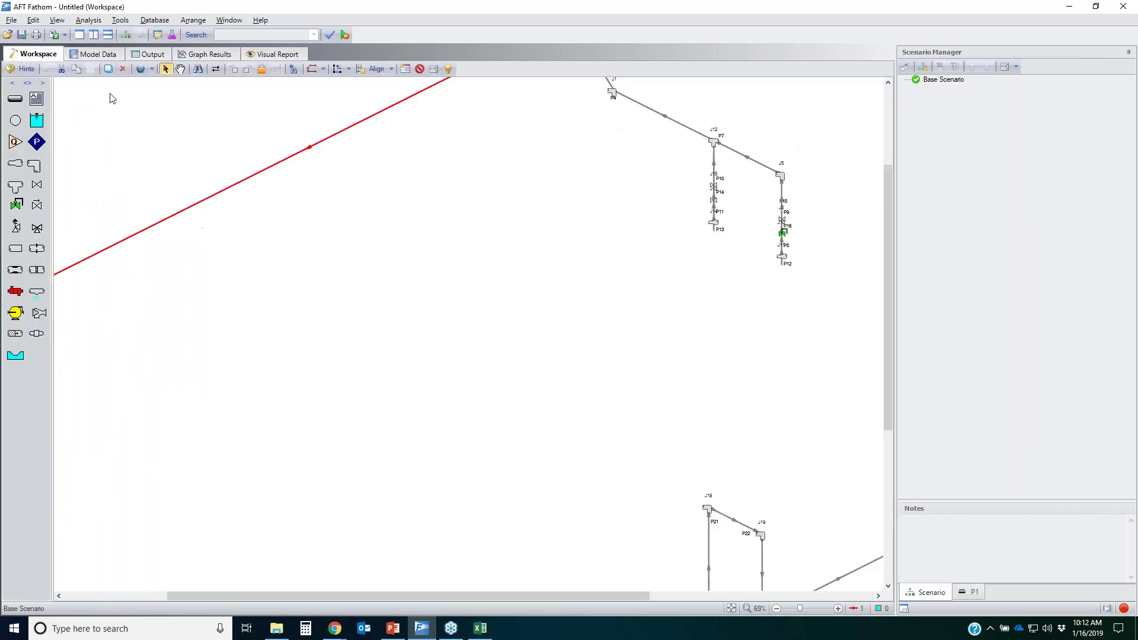
scroll(505, 324, down, 5)
click(750, 346)
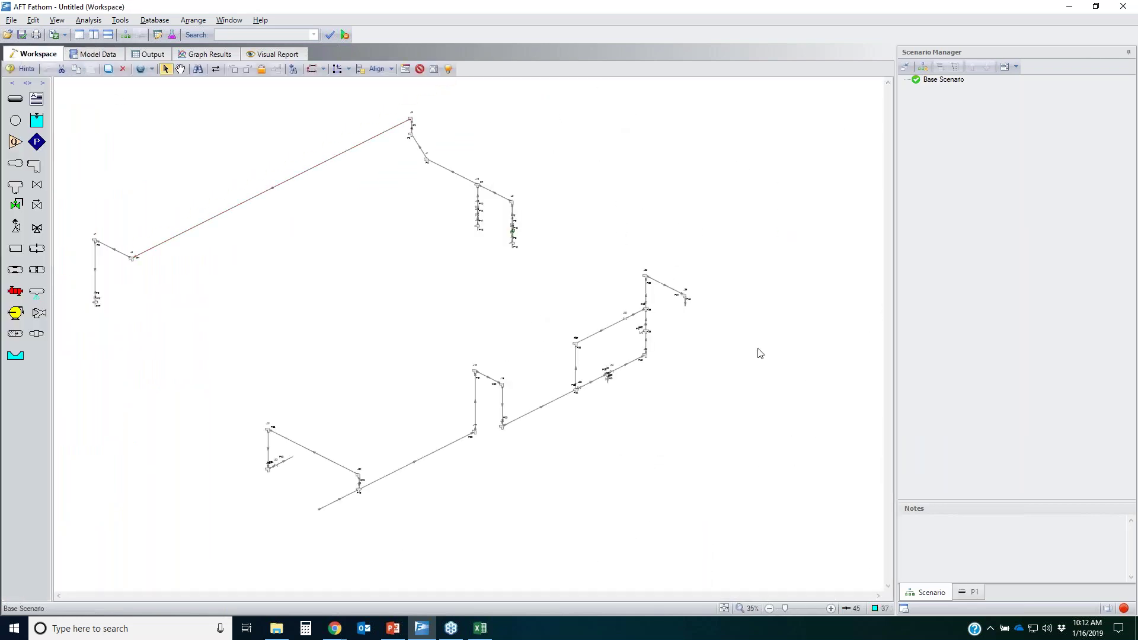
- Look over the available piping layout import formats, and switch to PowerPoint to resume the slide show from the Model Importing slide
click(11, 20)
mouse_move(63, 211)
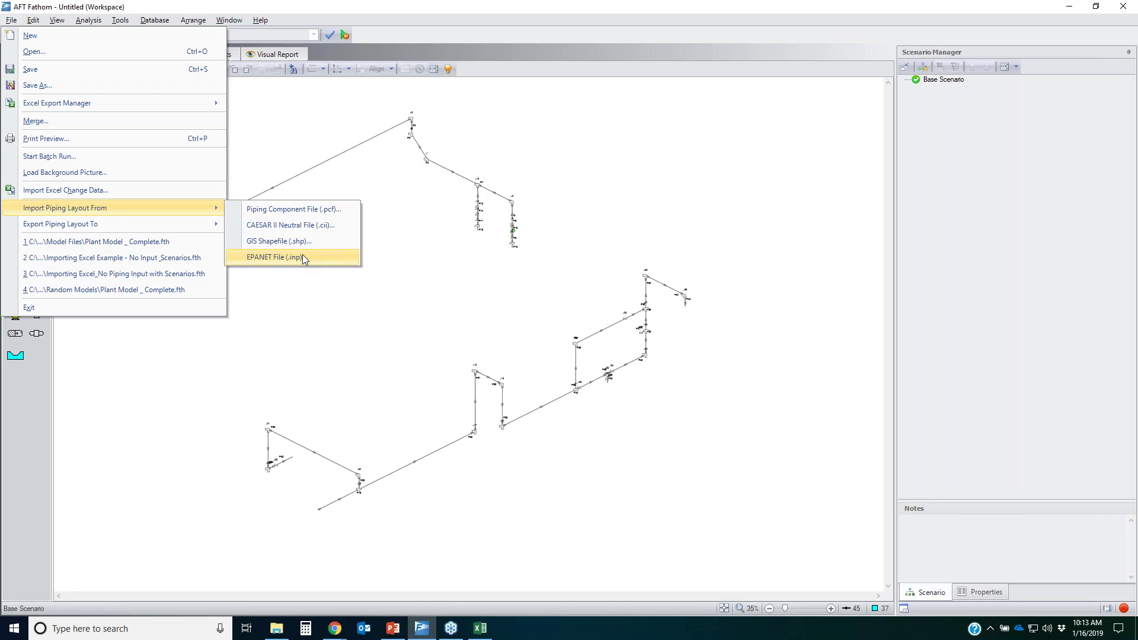
click(806, 266)
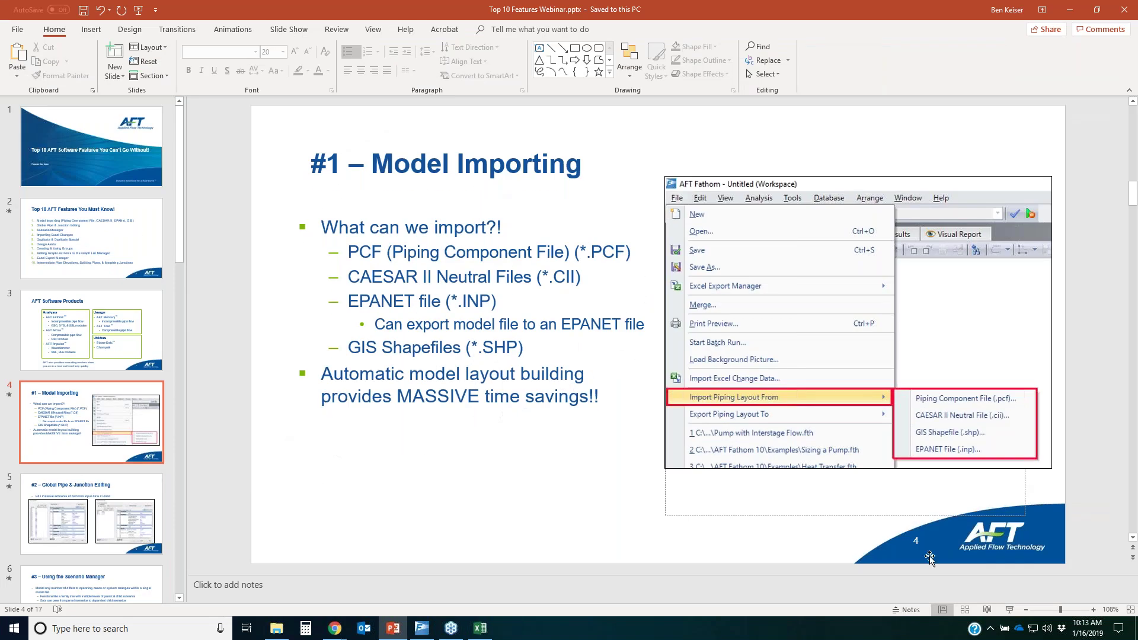
click(1010, 609)
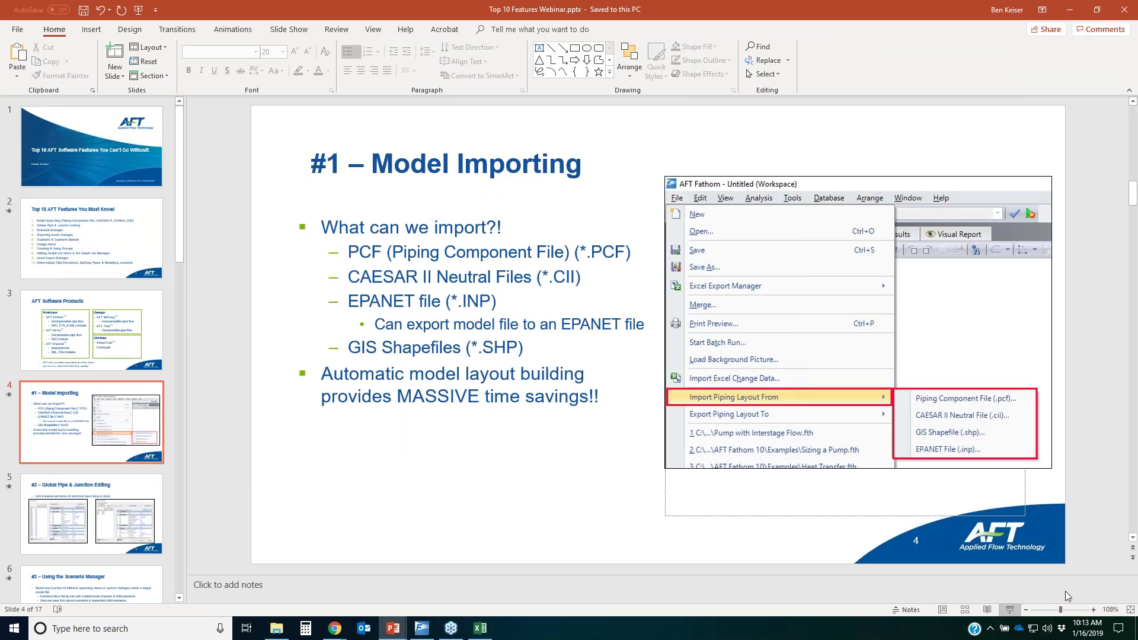
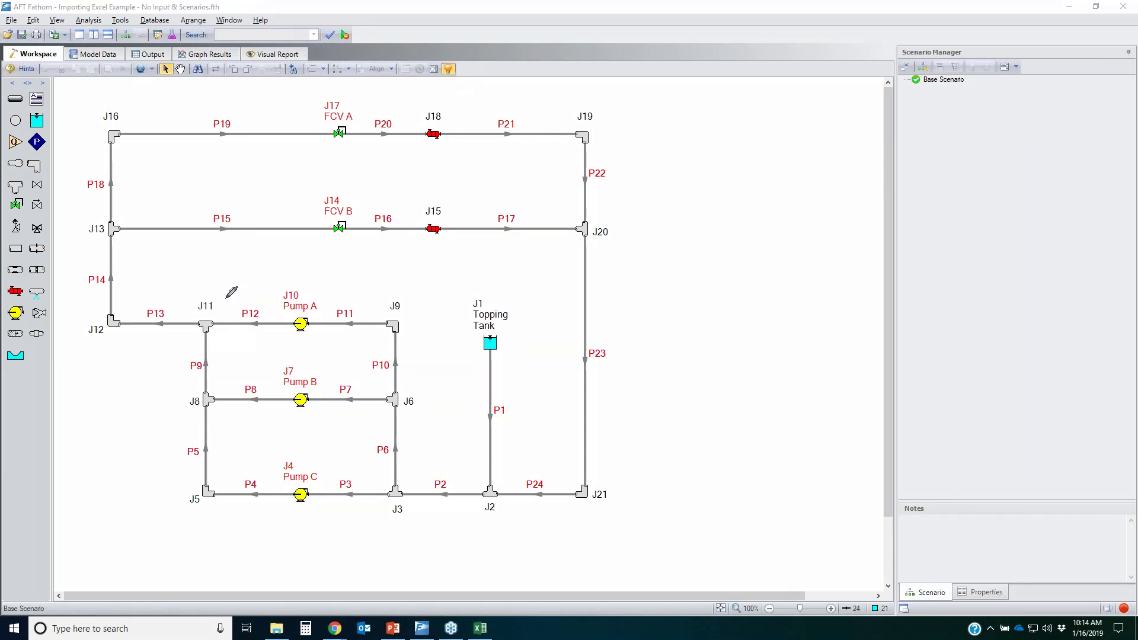
mouse_move(257, 293)
mouse_down()
mouse_move(321, 311)
mouse_move(332, 417)
mouse_move(312, 437)
mouse_move(306, 502)
mouse_move(259, 408)
mouse_move(254, 302)
mouse_move(290, 288)
mouse_up()
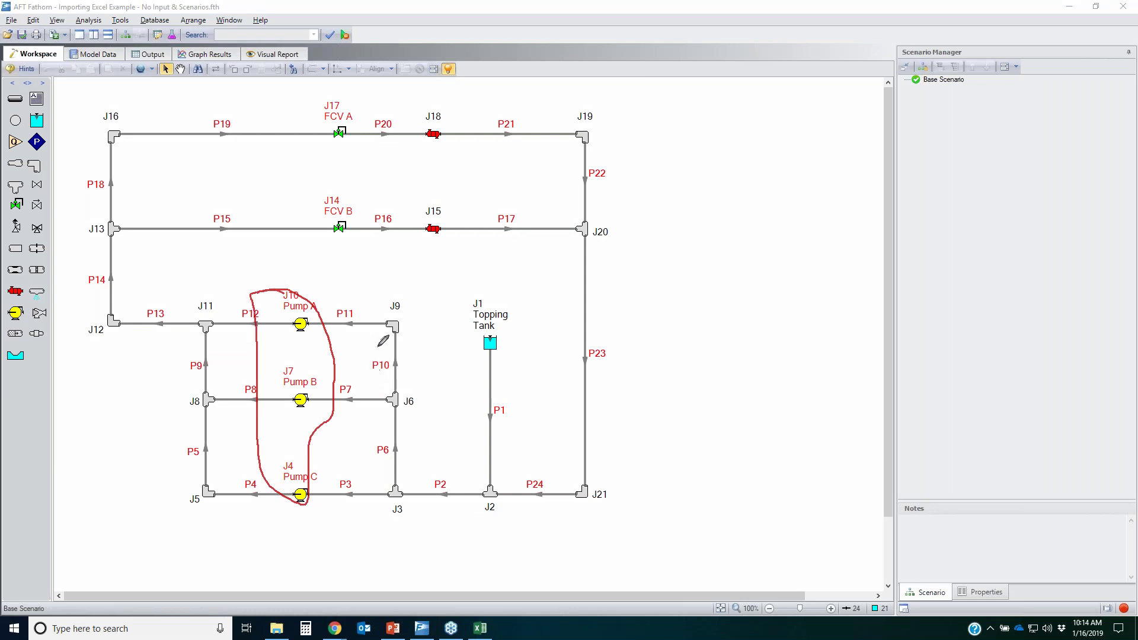
mouse_move(370, 207)
mouse_down()
mouse_move(461, 205)
mouse_move(462, 246)
mouse_move(385, 213)
mouse_up()
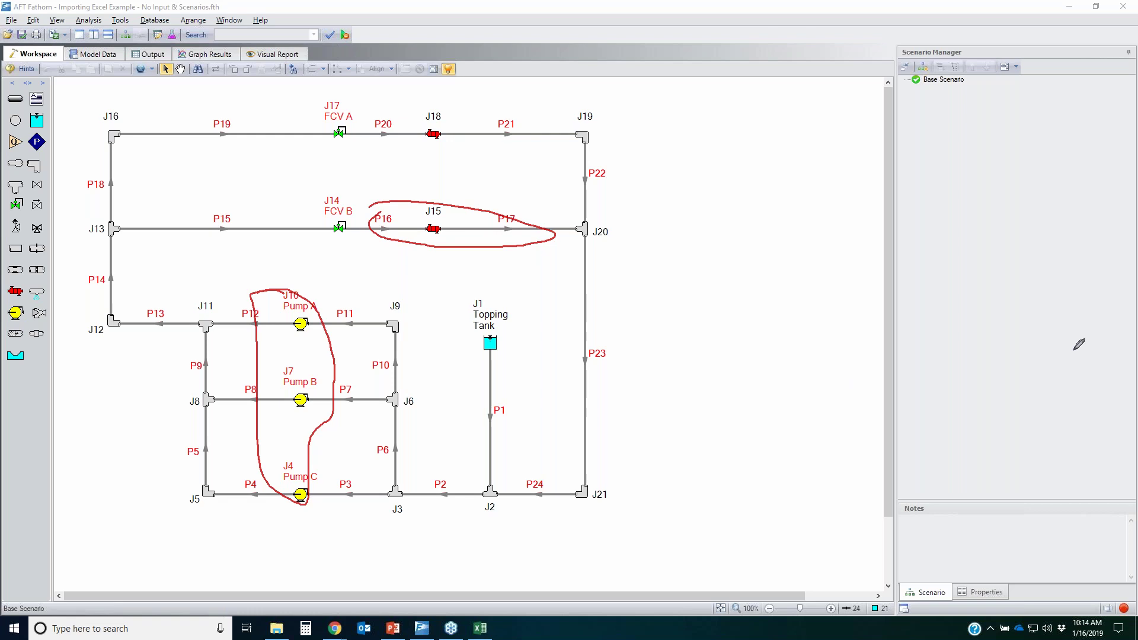
key(Escape)
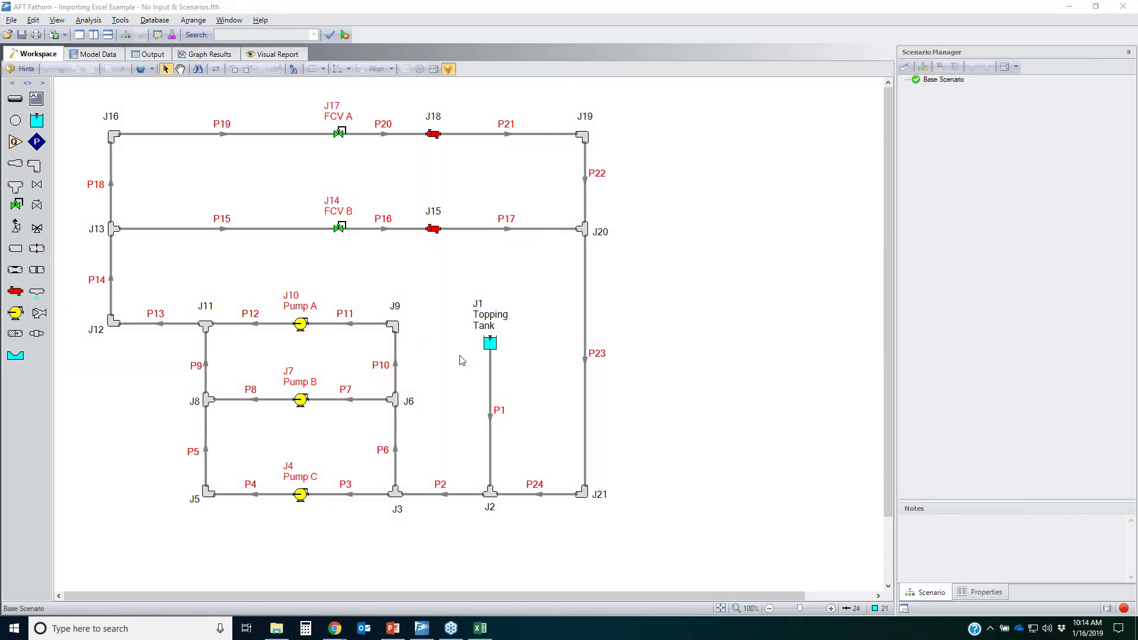
- Open the properties of pipe P1 below the topping tank and examine the required inner diameter, length and roughness inputs
scroll(493, 432, up, 1)
scroll(492, 431, up, 1)
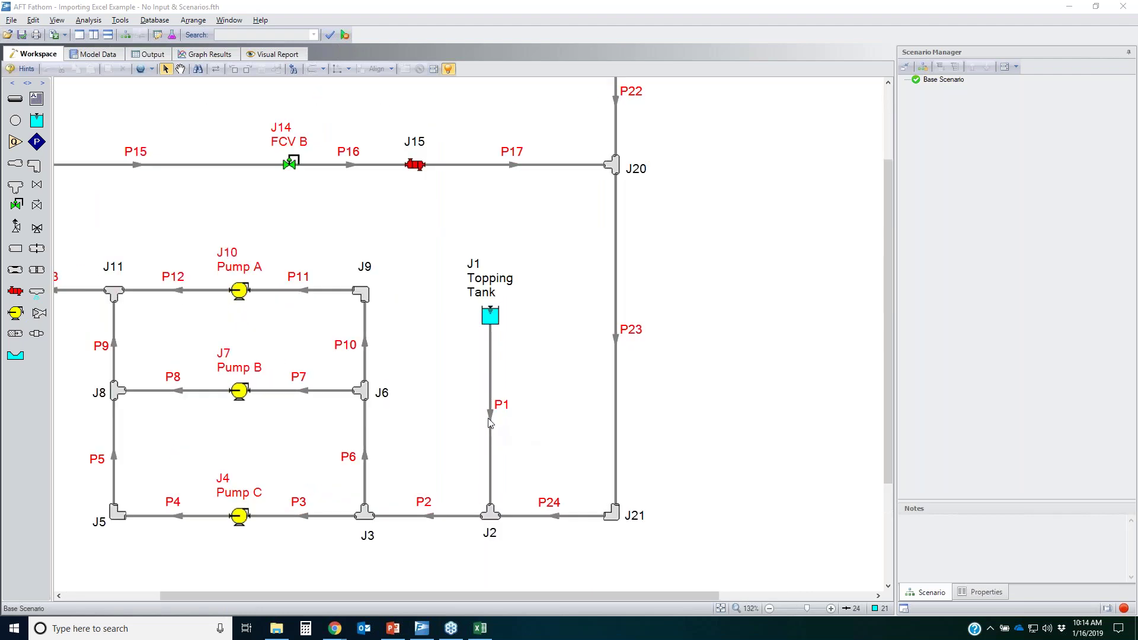
click(491, 418)
double_click(490, 415)
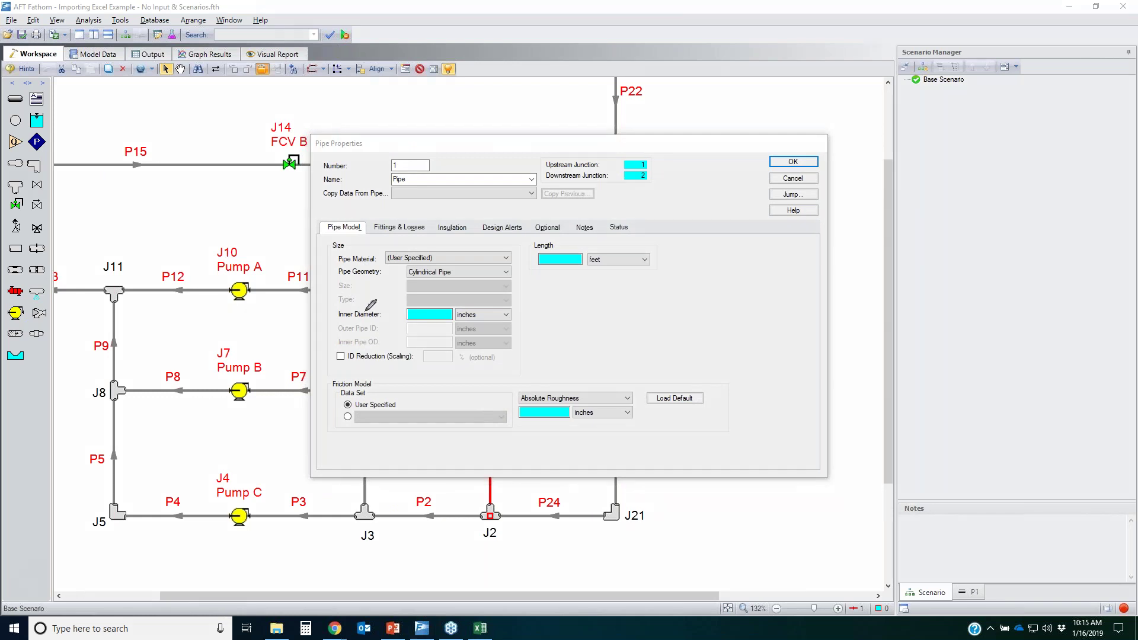
mouse_move(325, 306)
mouse_down()
mouse_move(504, 322)
mouse_move(330, 307)
mouse_up()
mouse_move(623, 245)
mouse_down()
mouse_move(600, 292)
mouse_move(593, 252)
mouse_up()
drag(512, 400, 520, 391)
drag(688, 415, 547, 368)
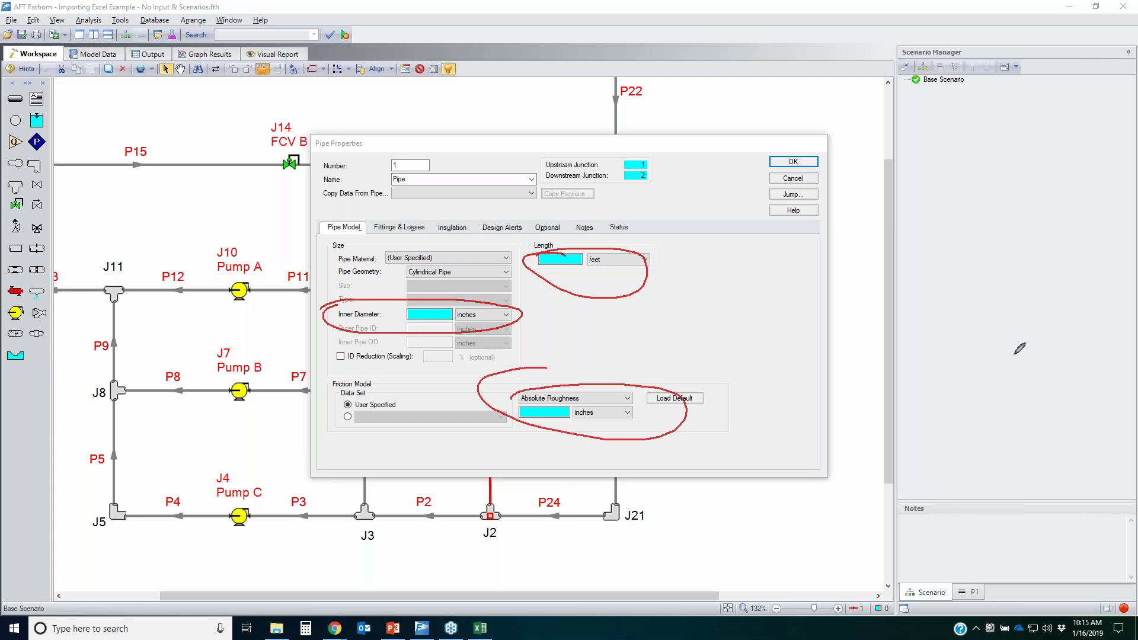
key(Escape)
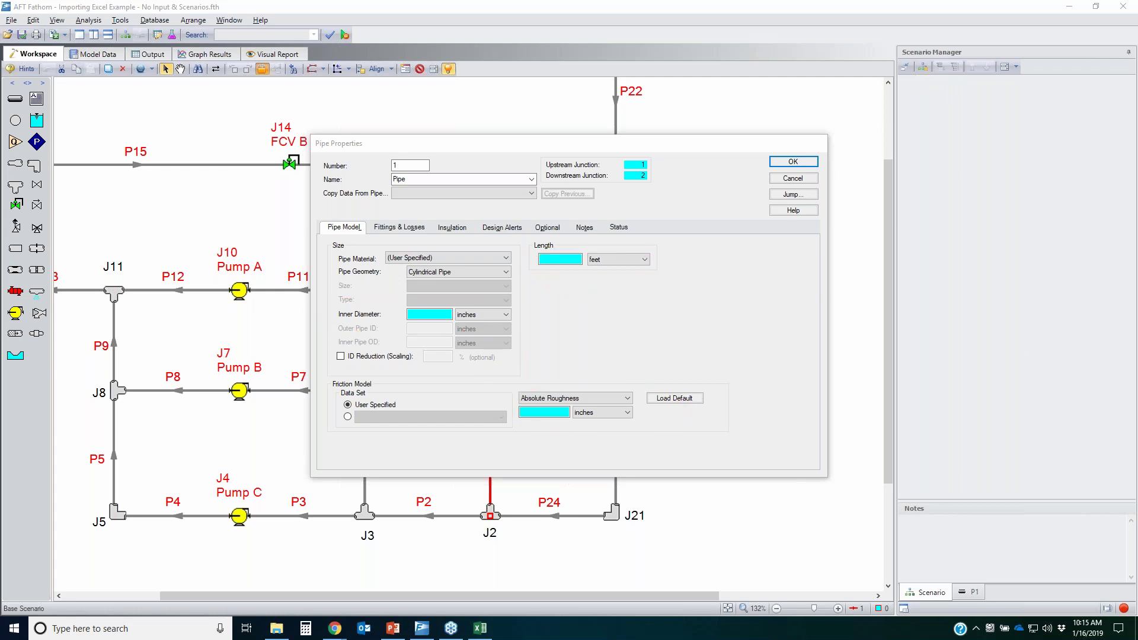
- Try defining pipe P1 as Steel - ANSI, 8 inch, STD (schedule 40), and discard the changes
click(467, 258)
scroll(438, 296, down, 2)
click(431, 323)
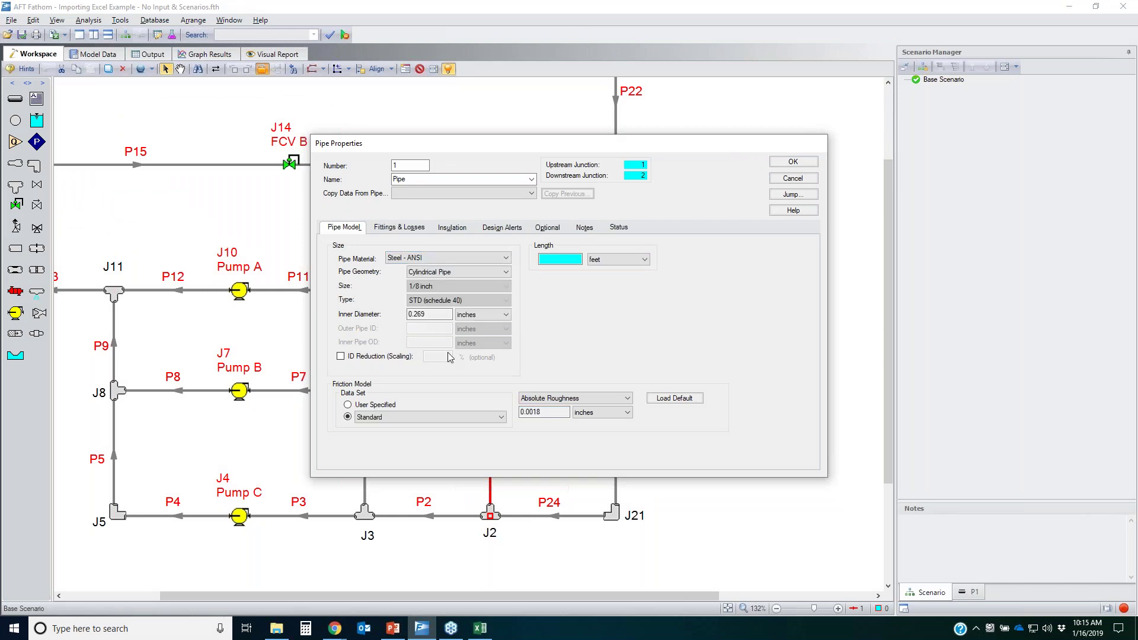
click(454, 287)
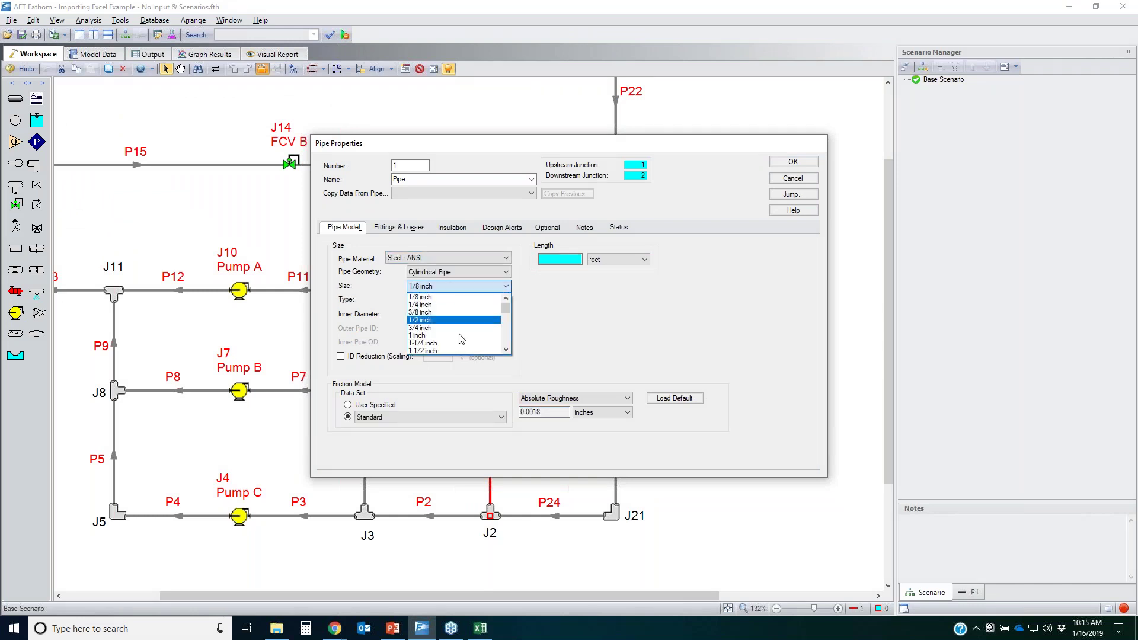
scroll(455, 342, down, 3)
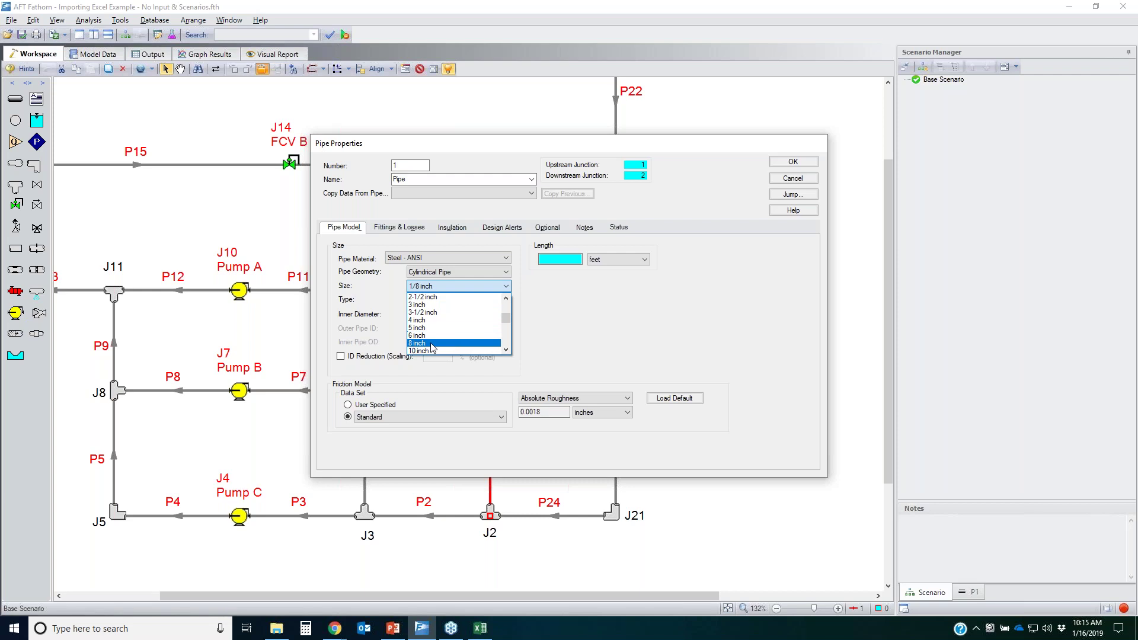
click(455, 341)
click(457, 300)
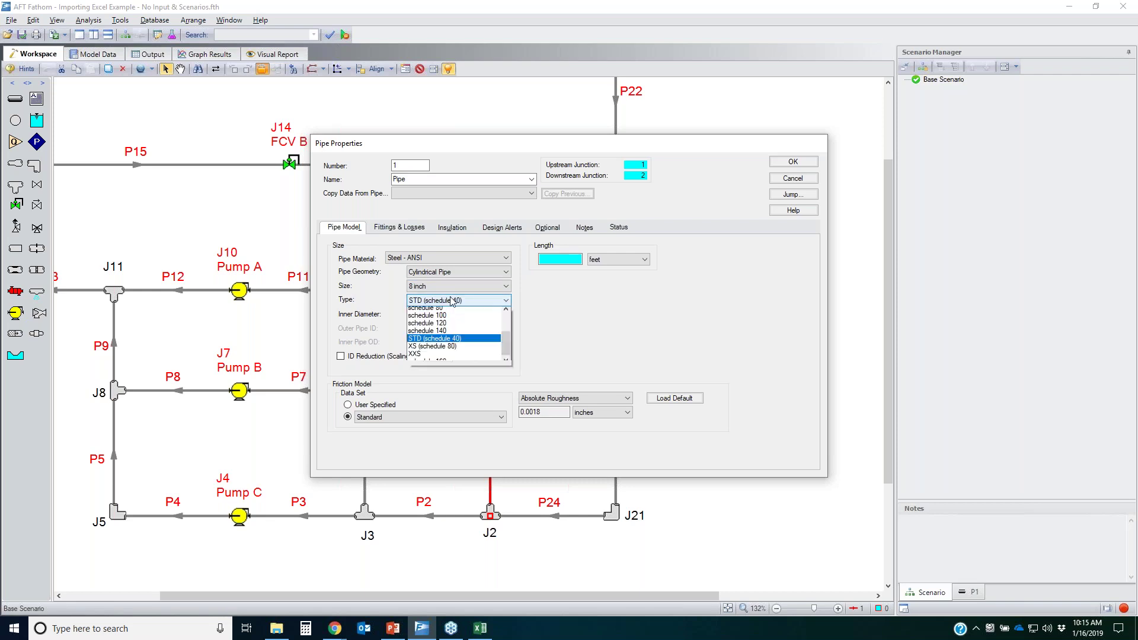
click(552, 308)
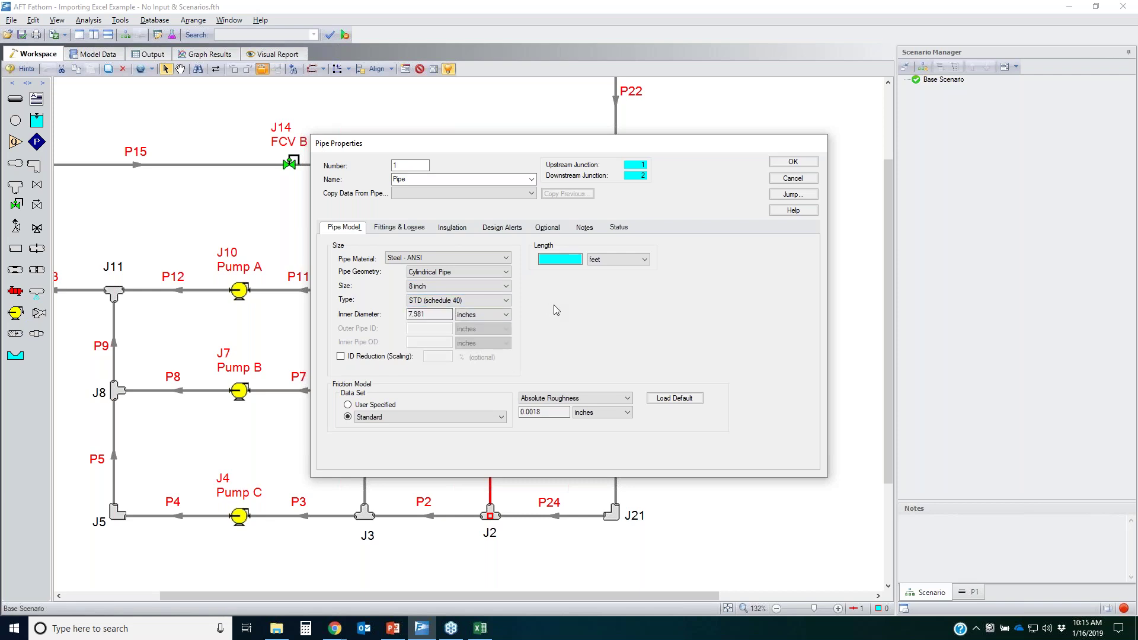
click(557, 259)
click(793, 178)
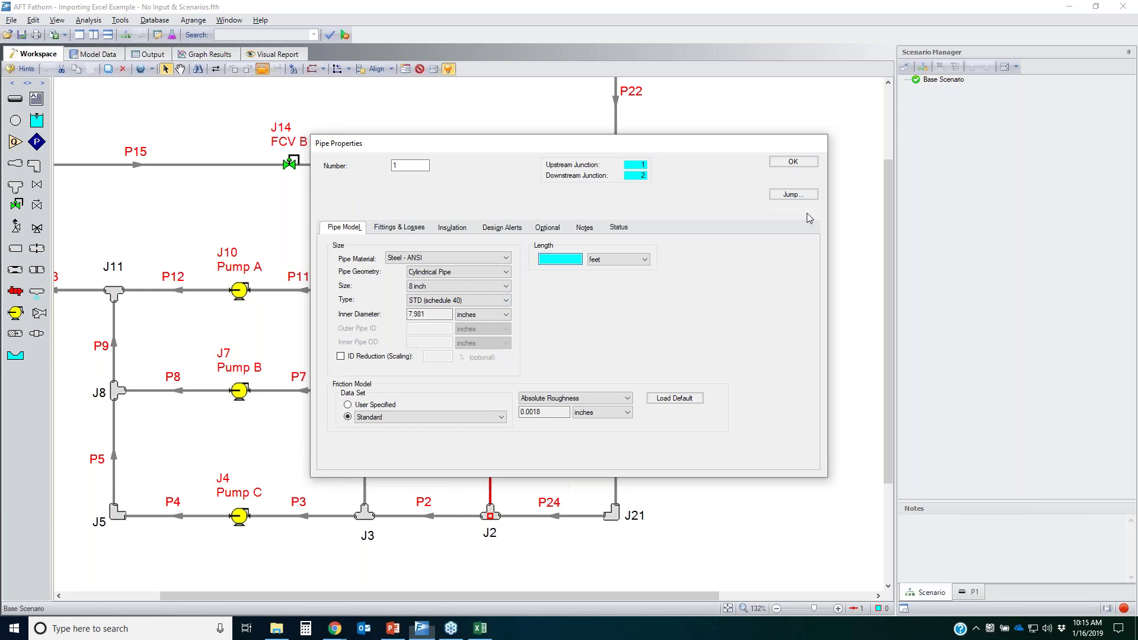
click(836, 333)
scroll(571, 468, down, 1)
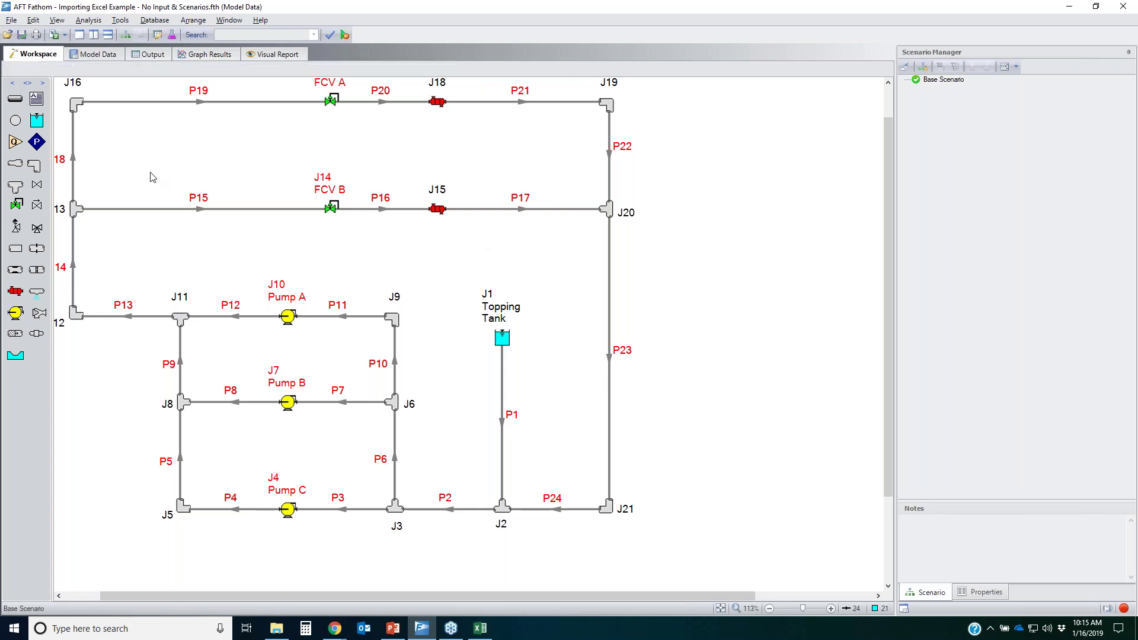
- Show the model data and examine the pipe table for undefined pipes
click(95, 54)
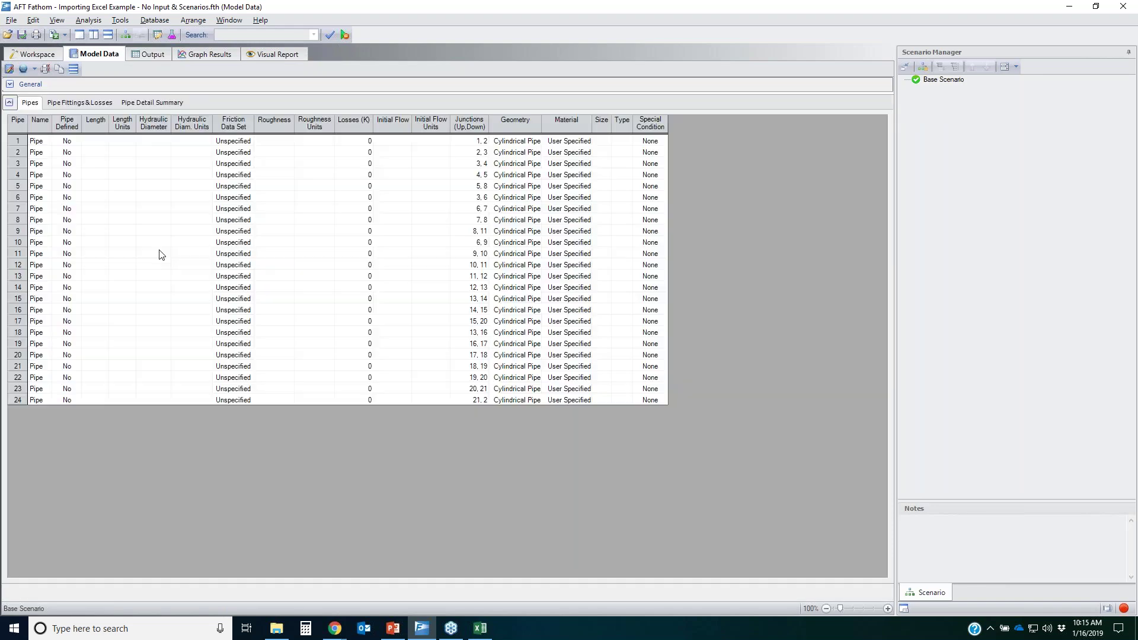
click(148, 219)
click(462, 243)
- Open Global Pipe Edit from the workspace and select all the pipes in the list
click(47, 55)
click(33, 19)
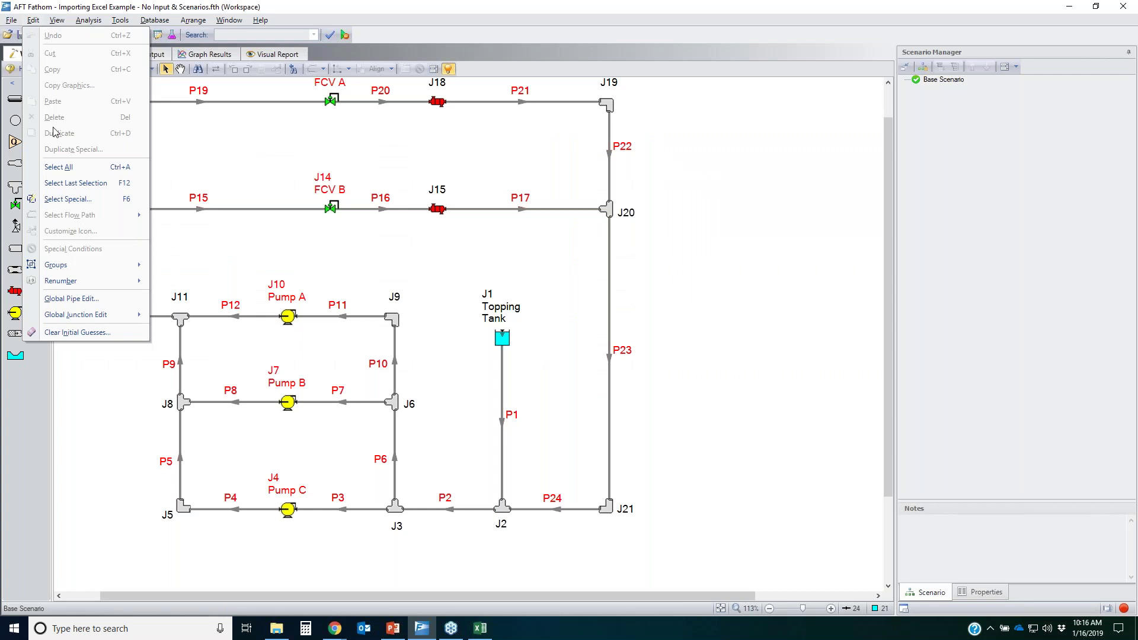
click(105, 298)
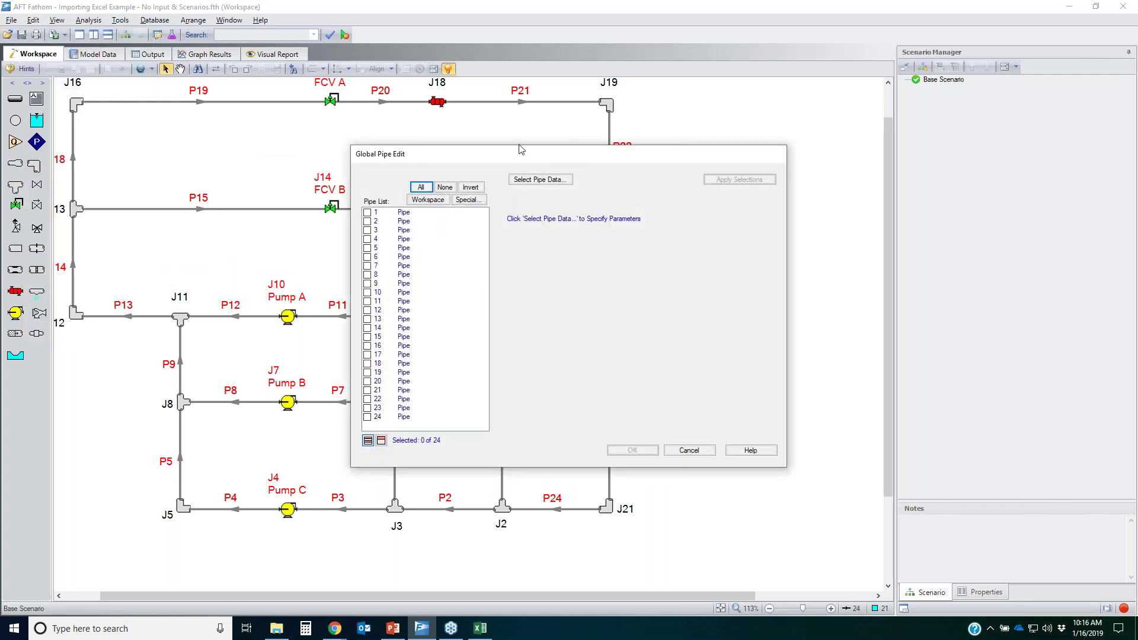
drag(525, 155, 266, 100)
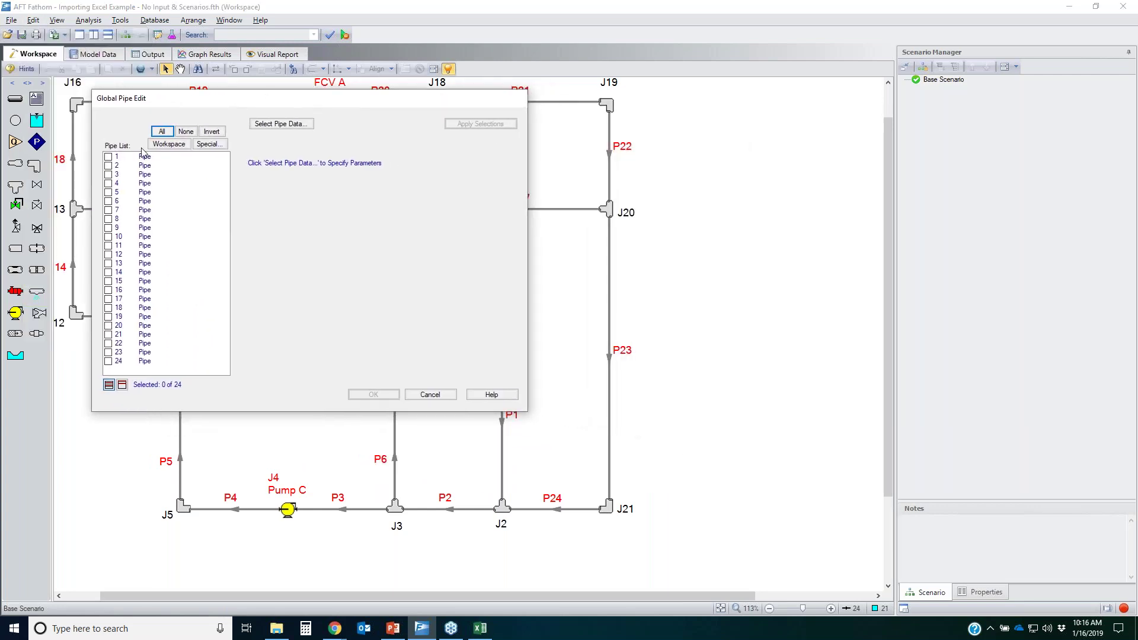
click(108, 157)
click(108, 168)
click(108, 174)
click(108, 184)
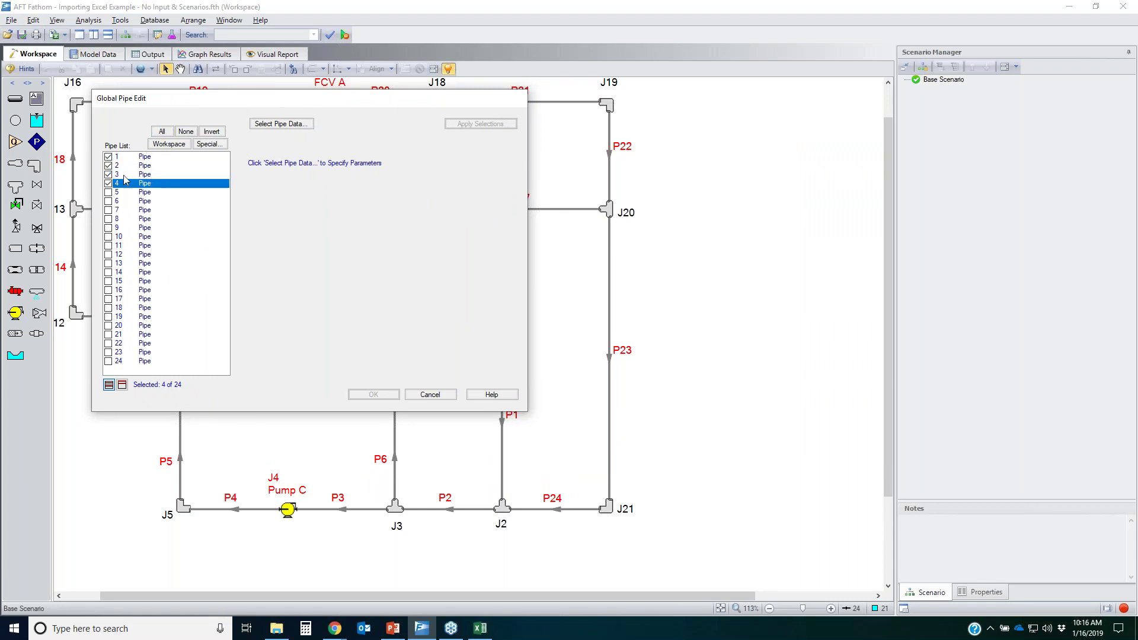
click(162, 131)
- Specify the shared pipe data with material Steel - ANSI and size 4 inch
click(275, 127)
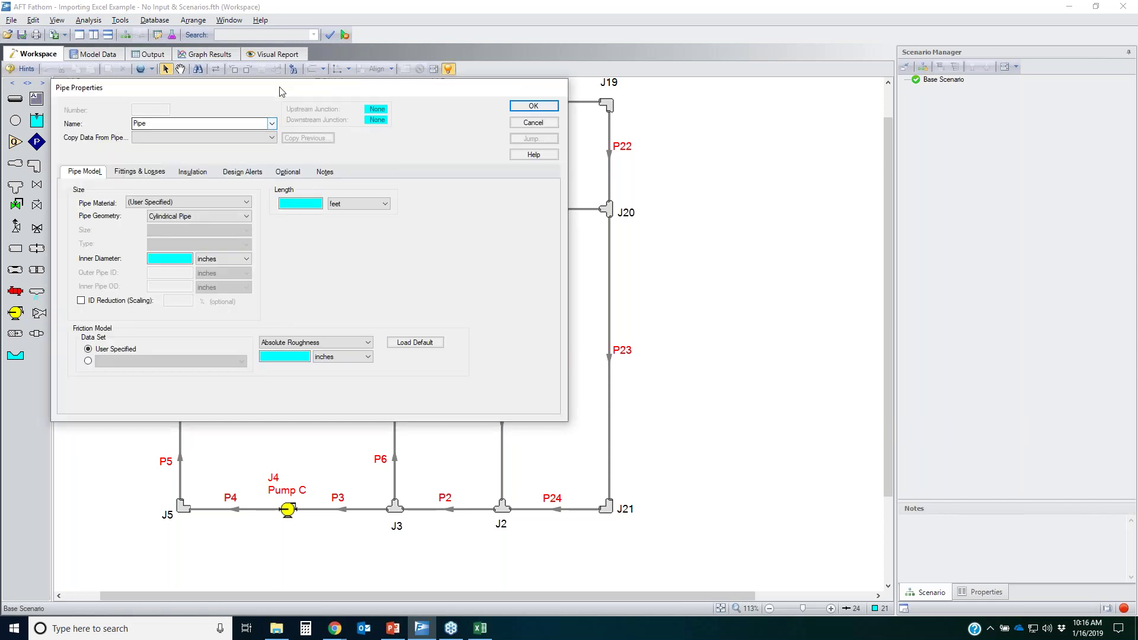
click(570, 301)
scroll(568, 350, down, 3)
click(568, 367)
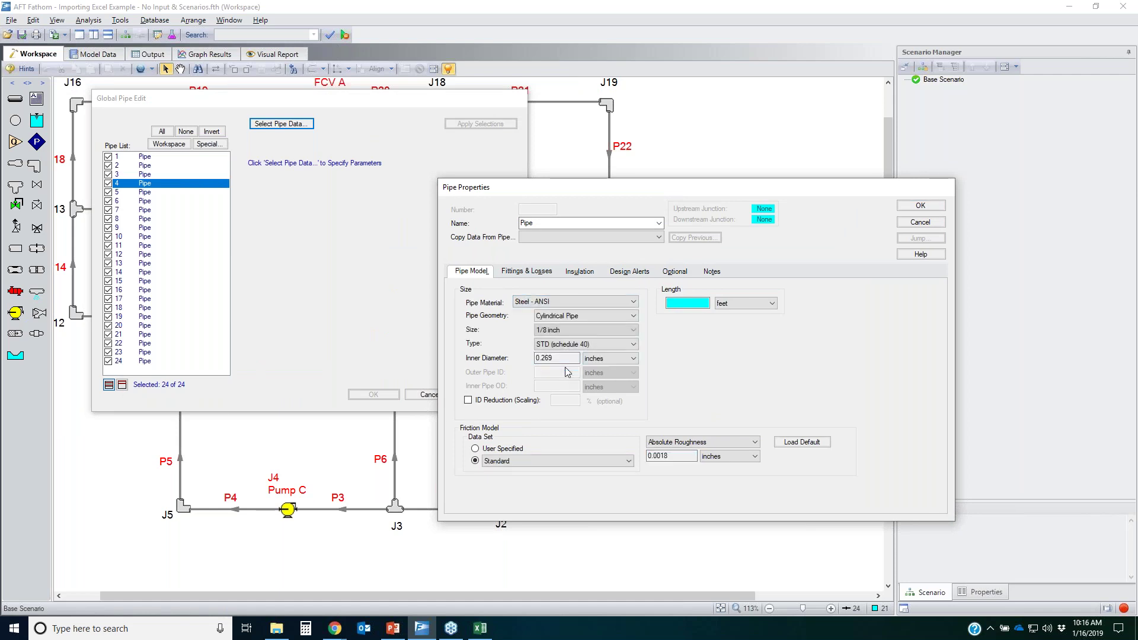
click(574, 330)
scroll(578, 350, down, 2)
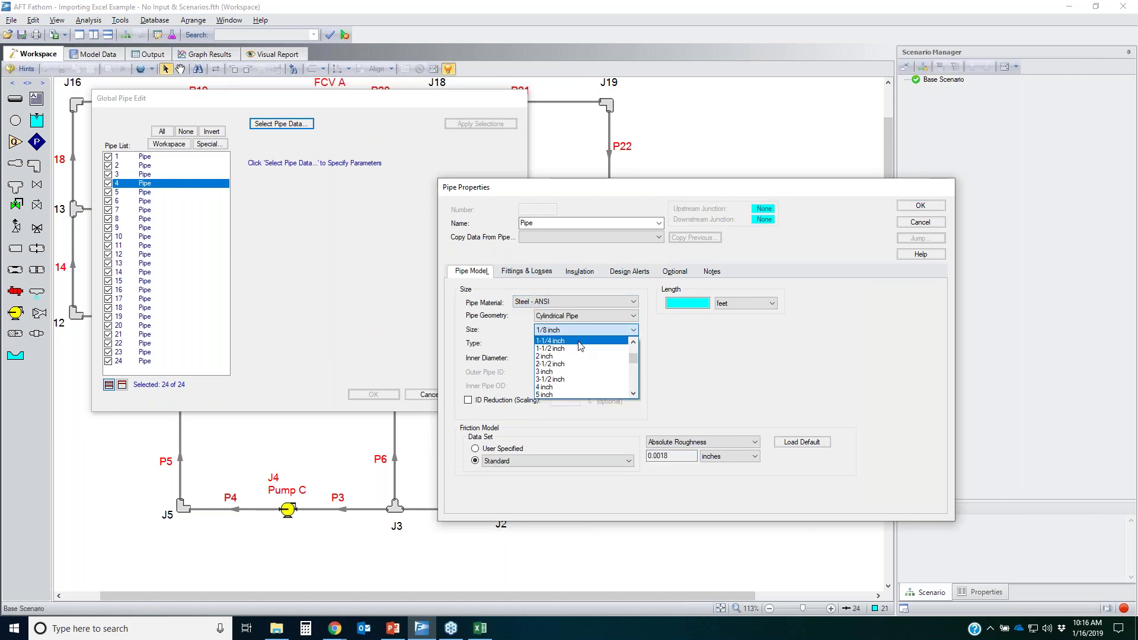
click(545, 388)
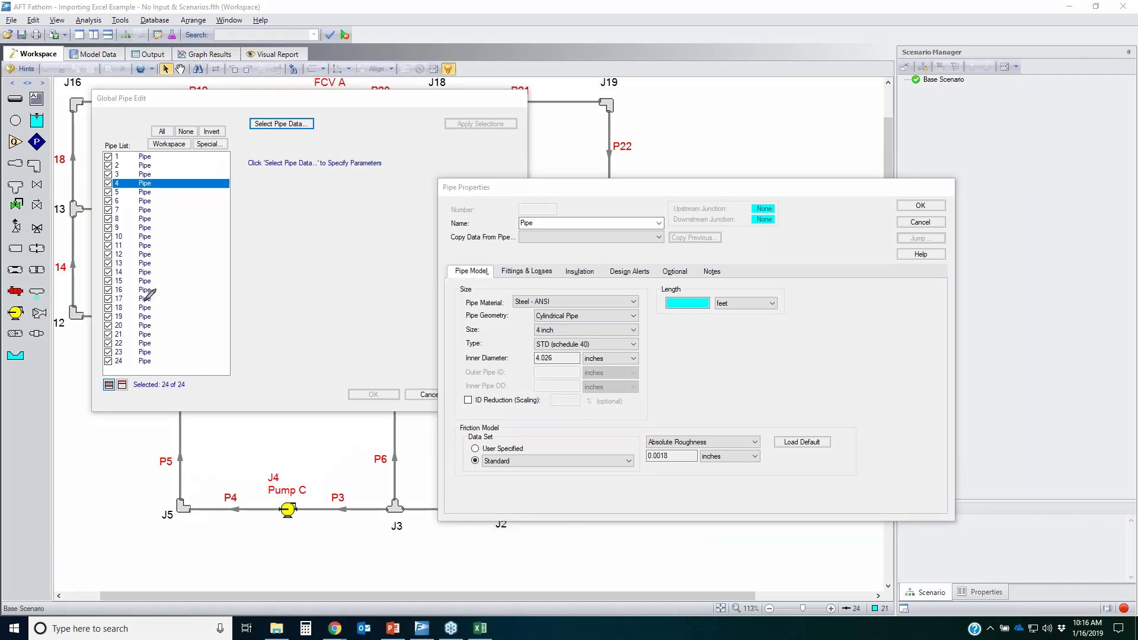
drag(553, 323, 498, 314)
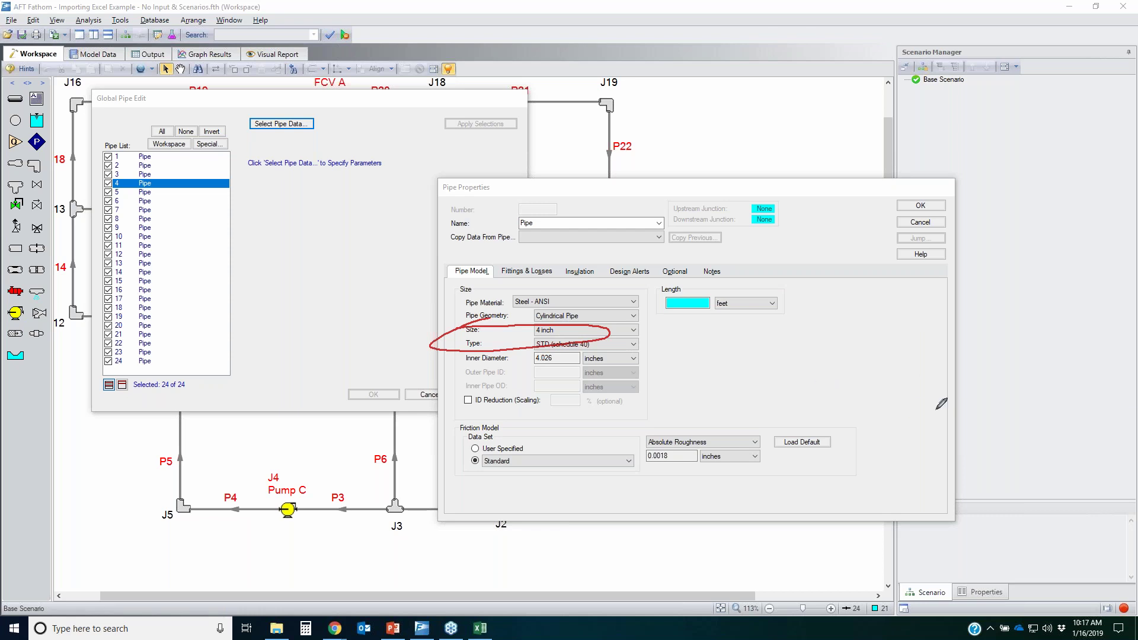
key(Escape)
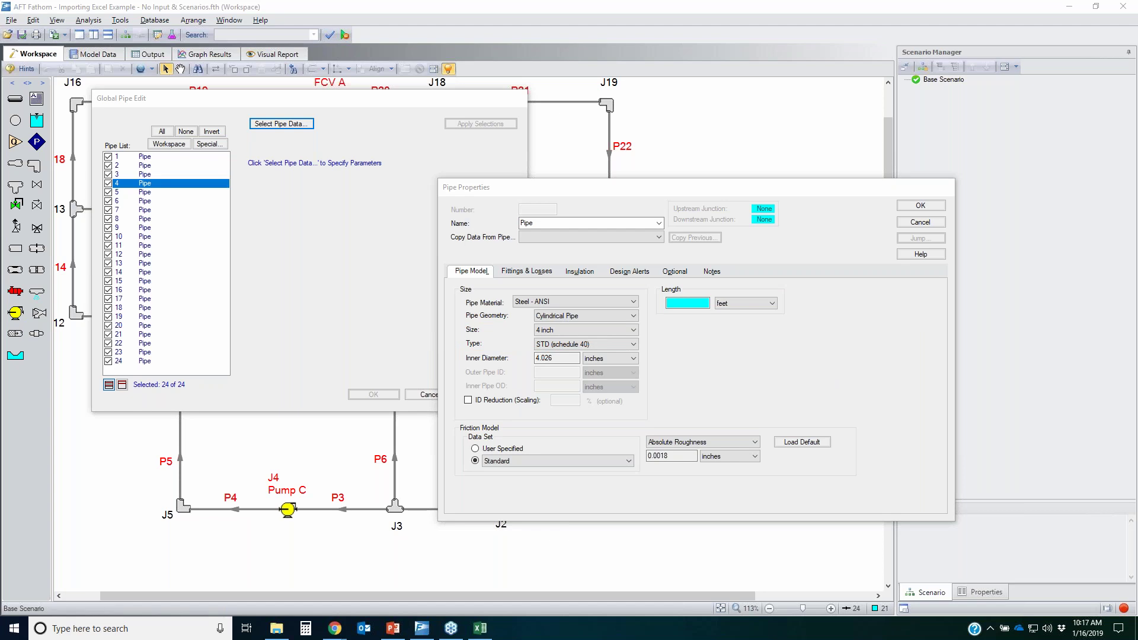
- Set the shared pipe length to 10 feet and look over the optional pipe settings
click(688, 303)
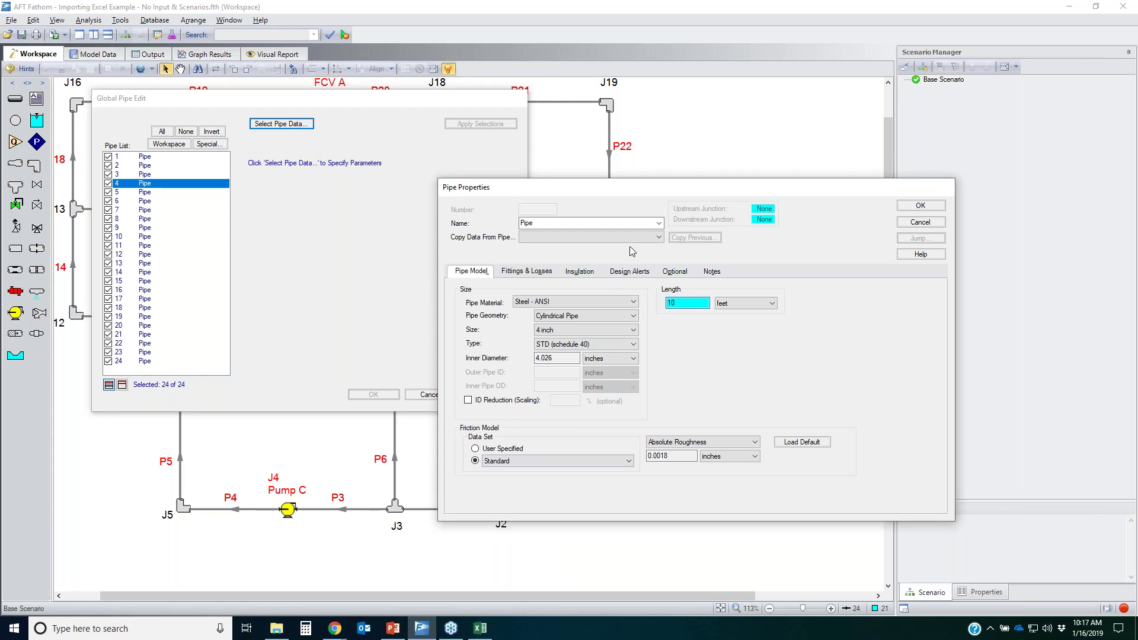
click(682, 272)
click(627, 331)
click(481, 272)
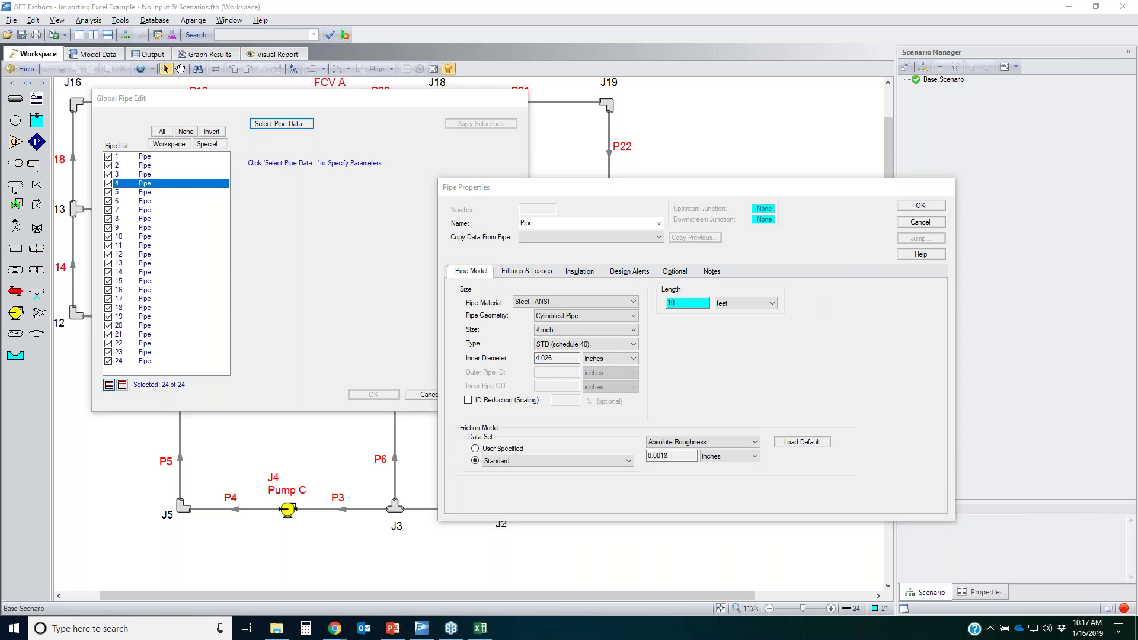
mouse_move(765, 288)
mouse_down()
mouse_move(644, 305)
mouse_move(700, 276)
mouse_up()
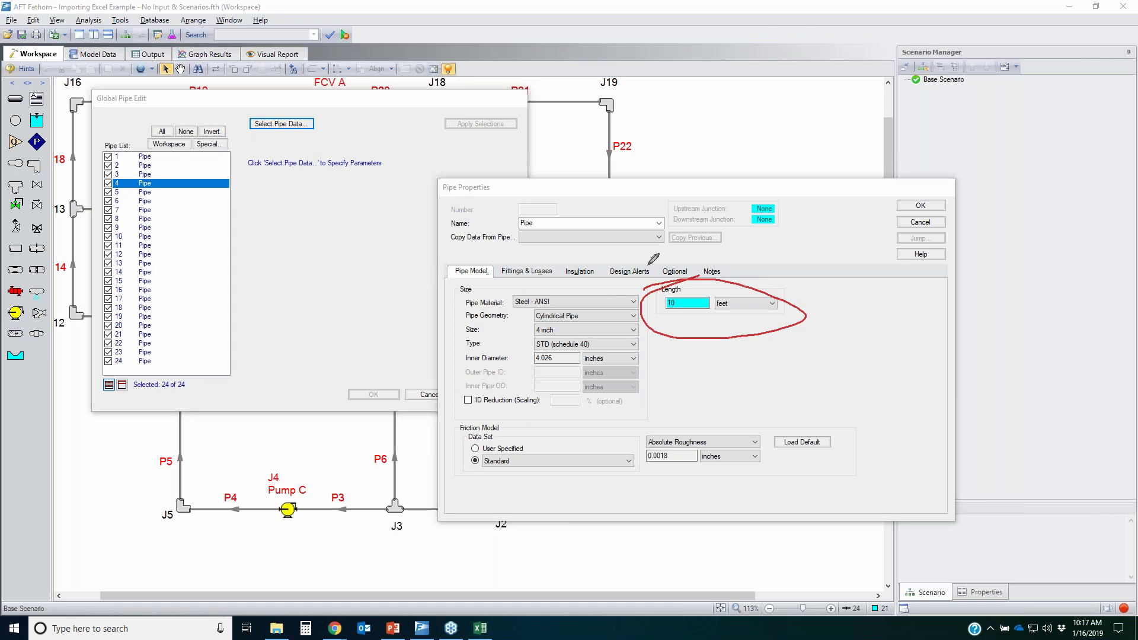
drag(808, 248, 580, 419)
drag(639, 230, 813, 431)
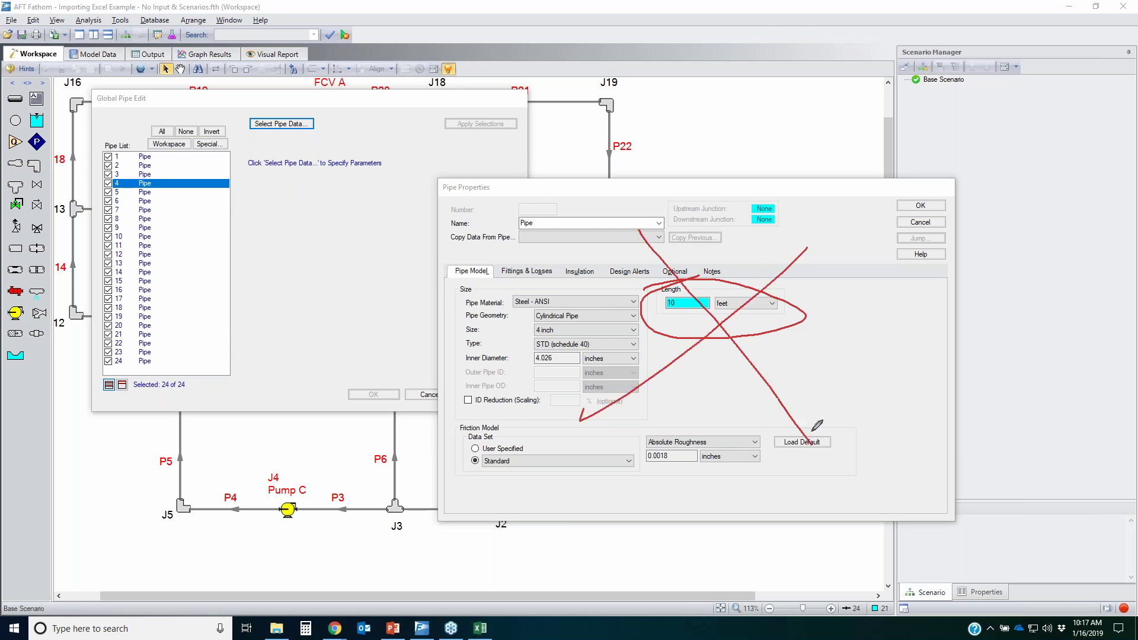
mouse_move(87, 92)
mouse_down()
mouse_move(151, 111)
mouse_move(111, 97)
mouse_up()
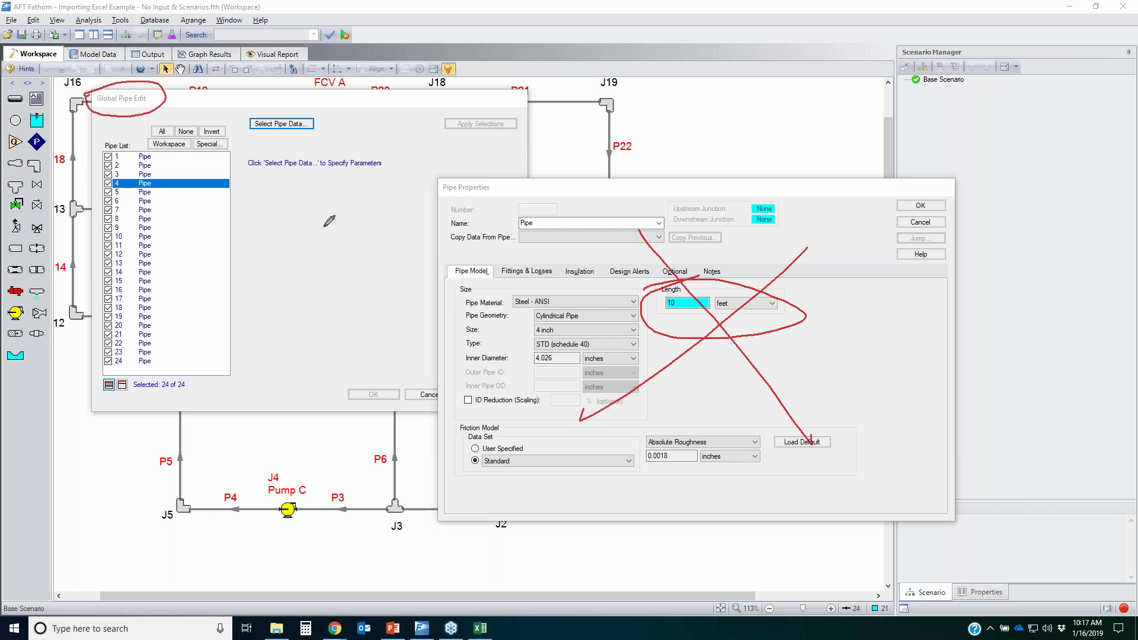
mouse_move(447, 176)
mouse_down()
mouse_move(531, 177)
mouse_move(478, 181)
mouse_up()
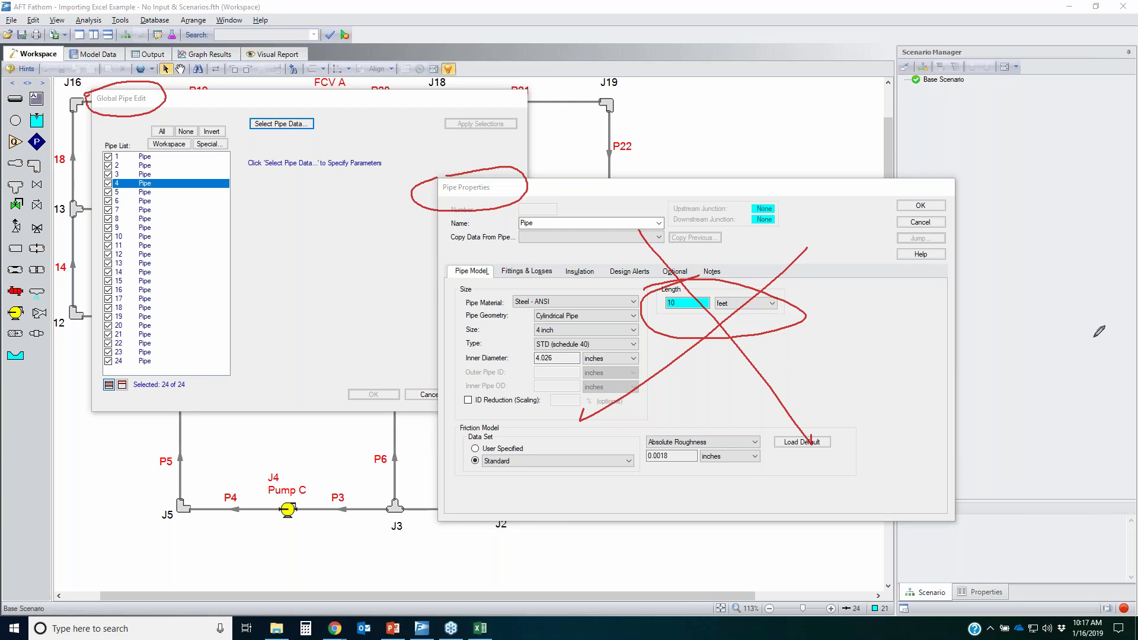
key(Escape)
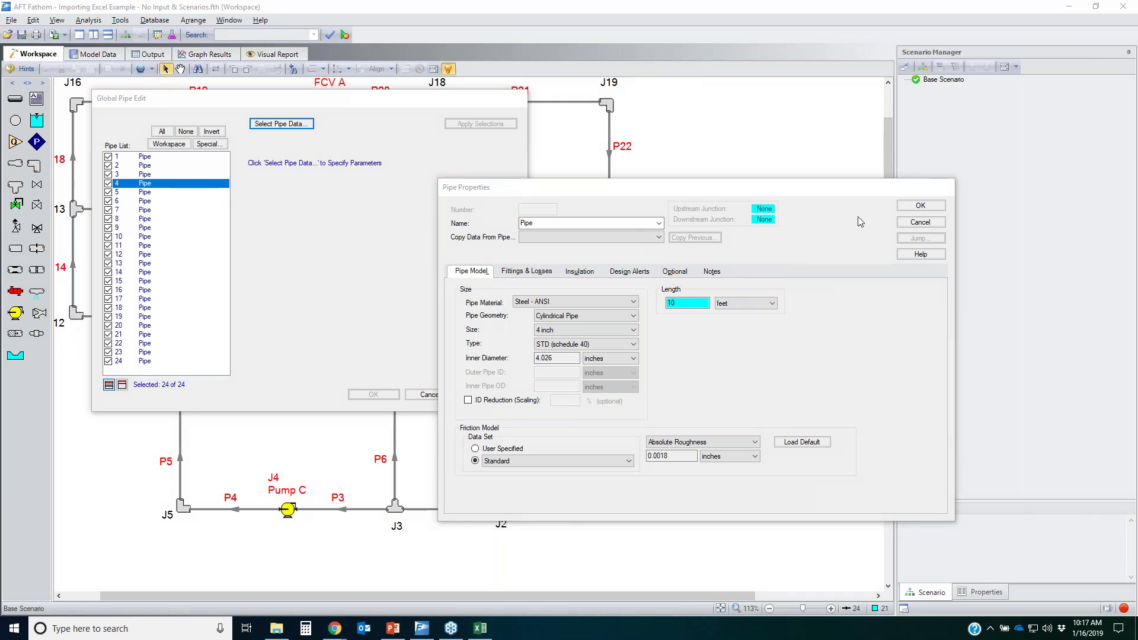
- Accept the shared pipe data and mark all parameters in the Global Pipe Edit list for change
click(918, 206)
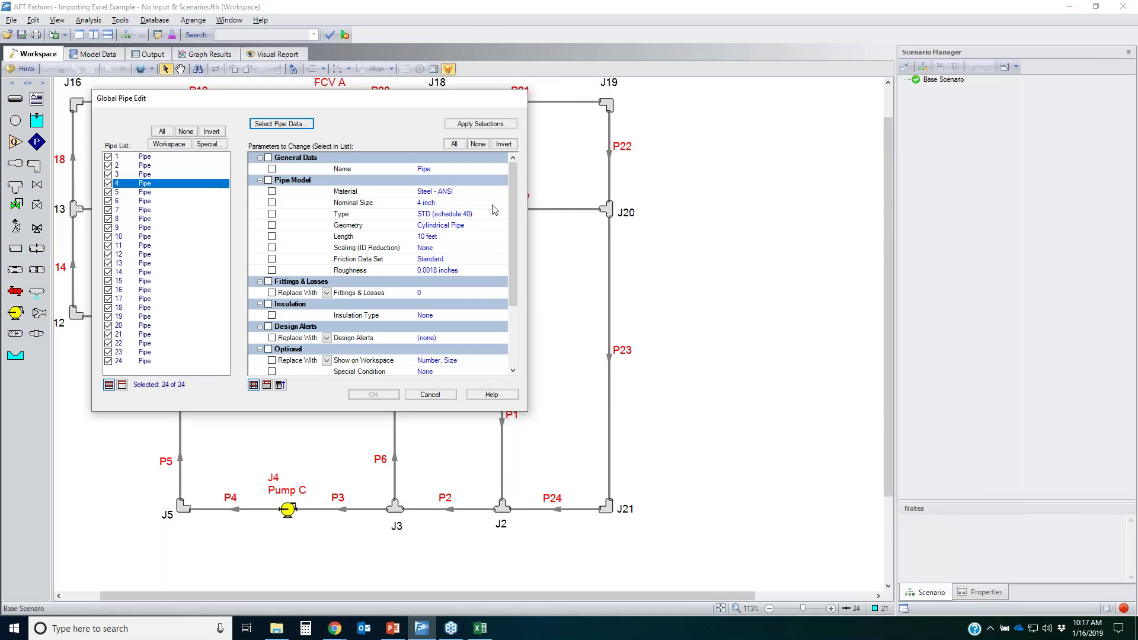
mouse_move(514, 190)
mouse_down()
mouse_move(511, 237)
mouse_move(508, 187)
mouse_up()
scroll(507, 186, up, 1)
click(451, 144)
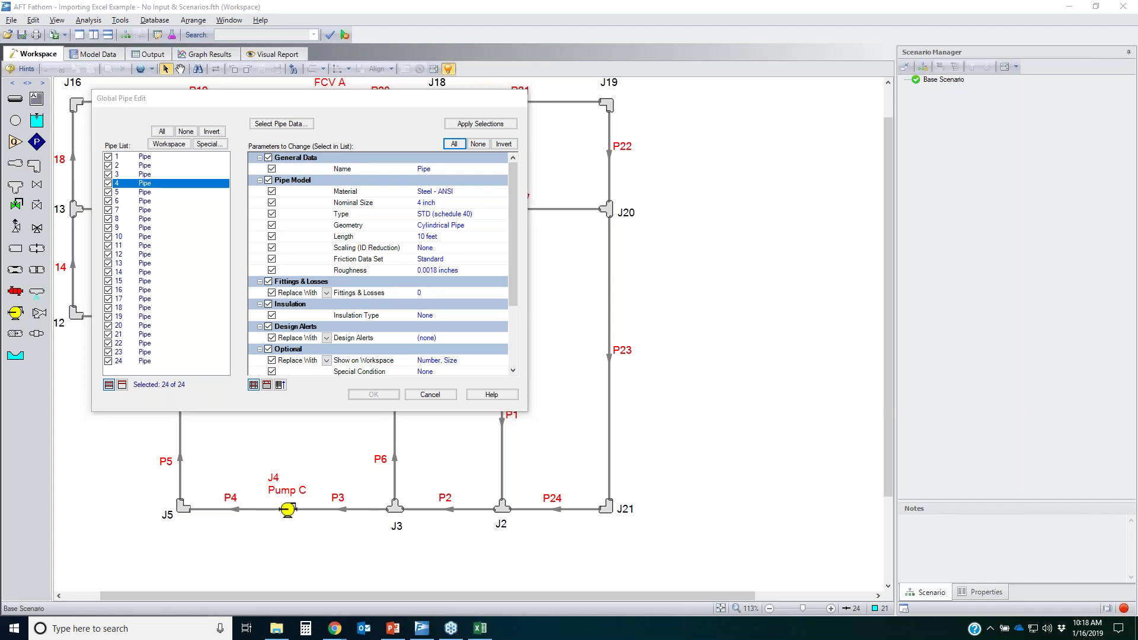
mouse_move(261, 233)
mouse_down()
mouse_move(441, 235)
mouse_move(276, 242)
mouse_move(318, 222)
mouse_up()
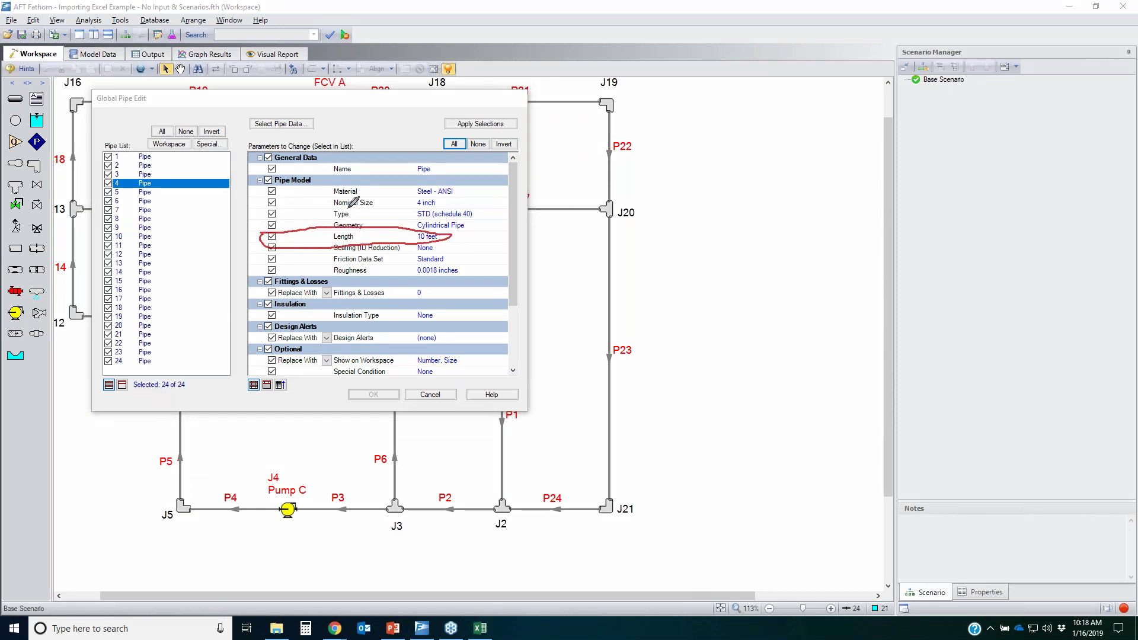
mouse_move(469, 134)
mouse_down()
mouse_move(438, 160)
mouse_move(482, 162)
mouse_up()
drag(453, 231, 401, 250)
drag(403, 226, 458, 264)
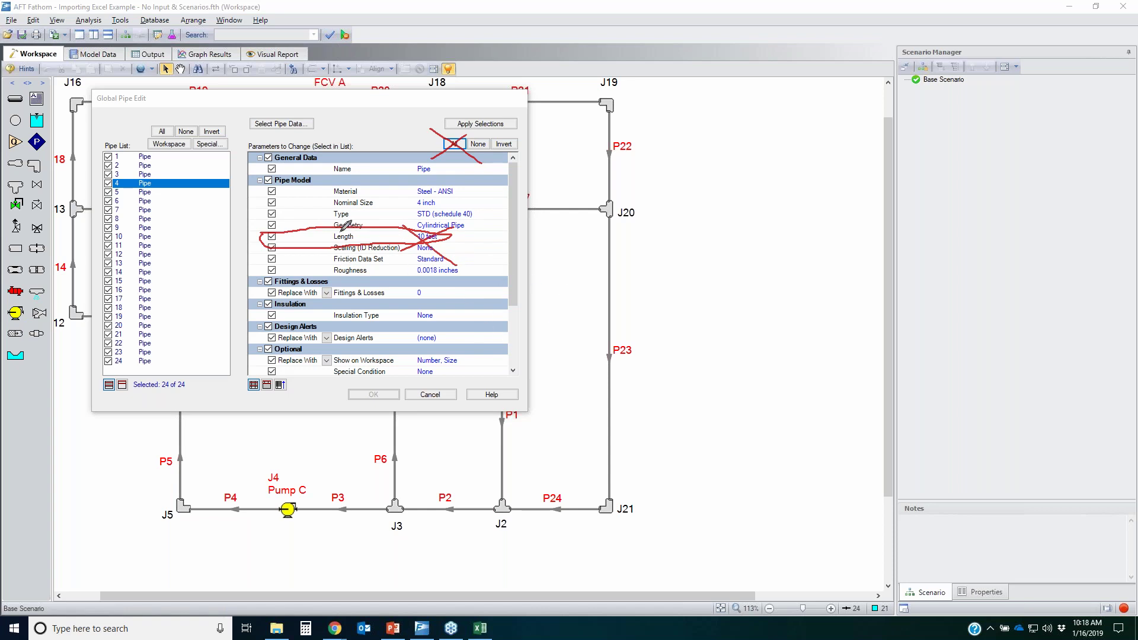
drag(272, 157, 245, 176)
mouse_move(243, 215)
mouse_down()
mouse_move(260, 391)
mouse_move(299, 314)
mouse_move(301, 225)
mouse_move(271, 151)
mouse_up()
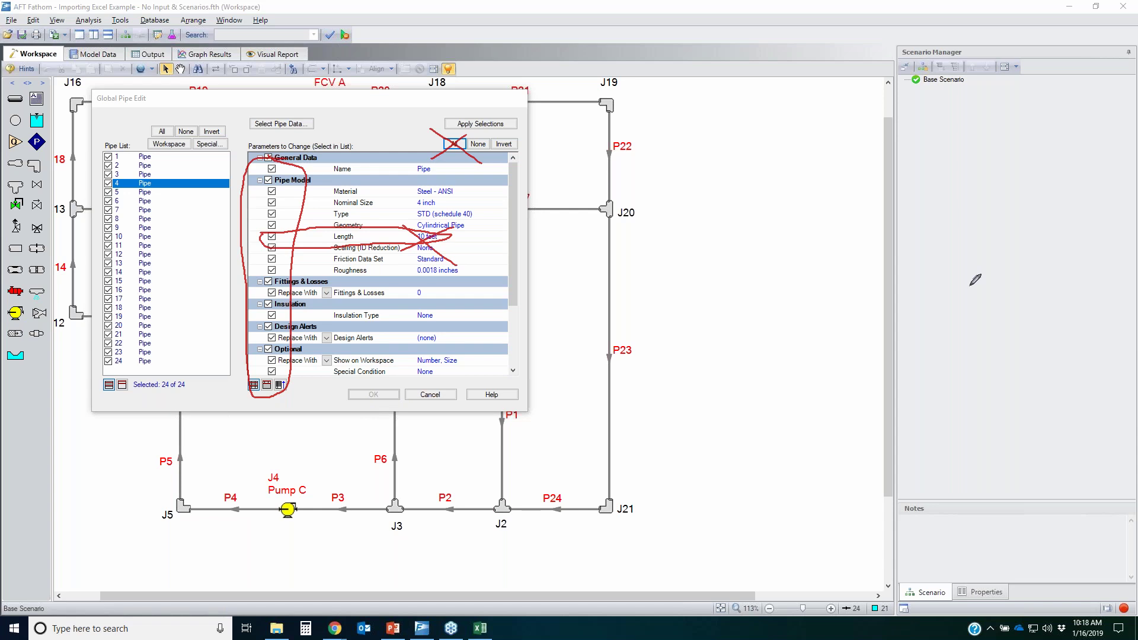
key(Escape)
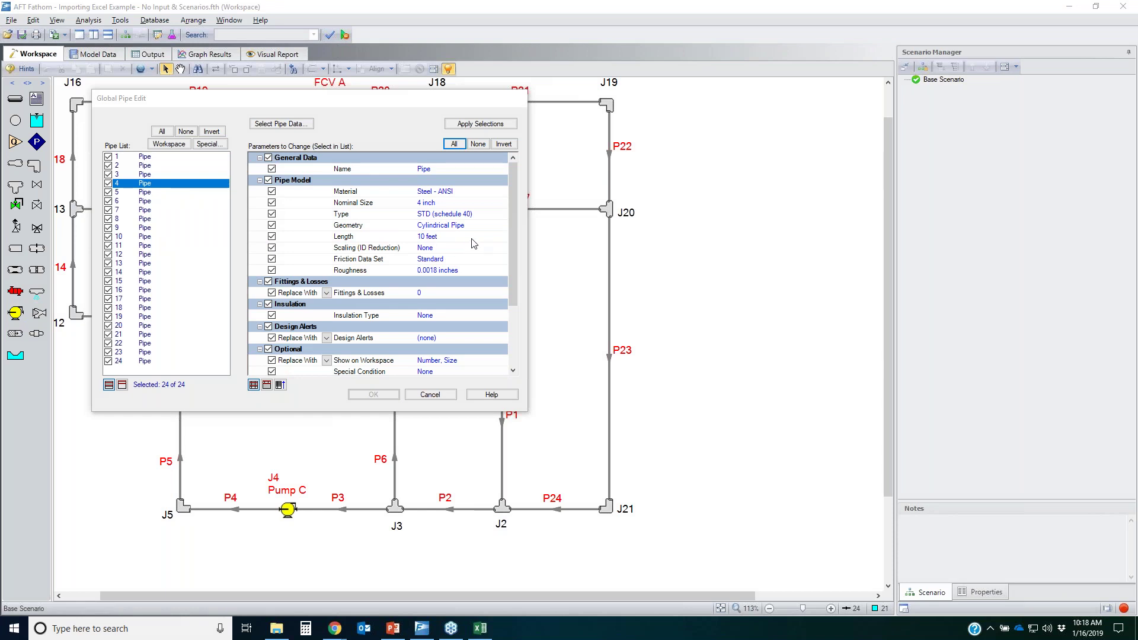
- Apply the selected parameters to all the pipes and finish the Global Pipe Edit
click(471, 126)
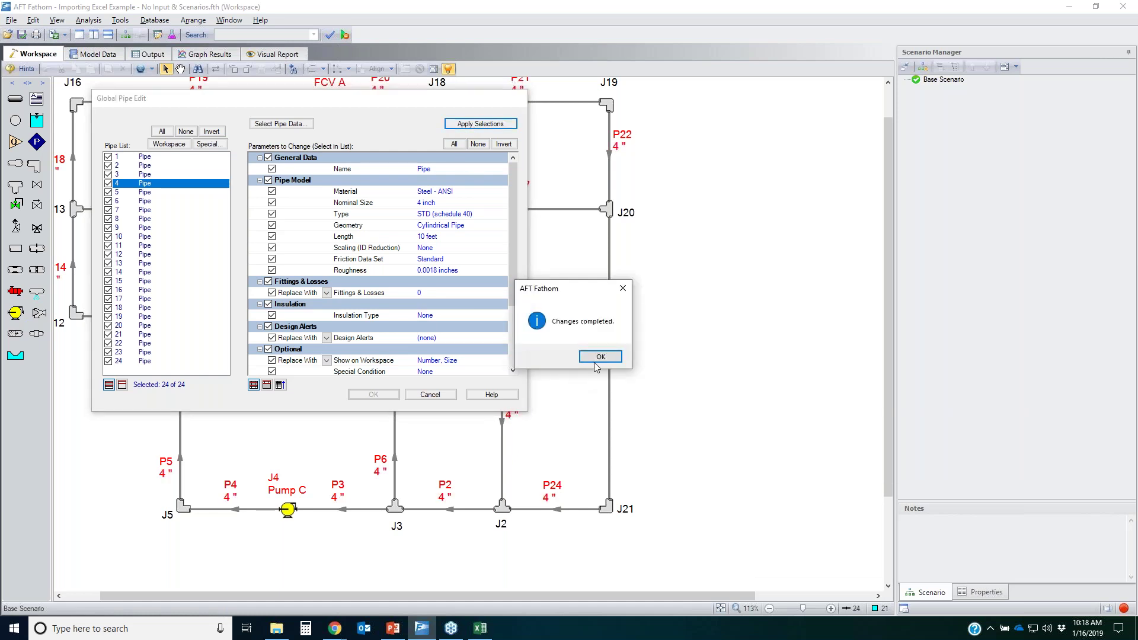
click(600, 358)
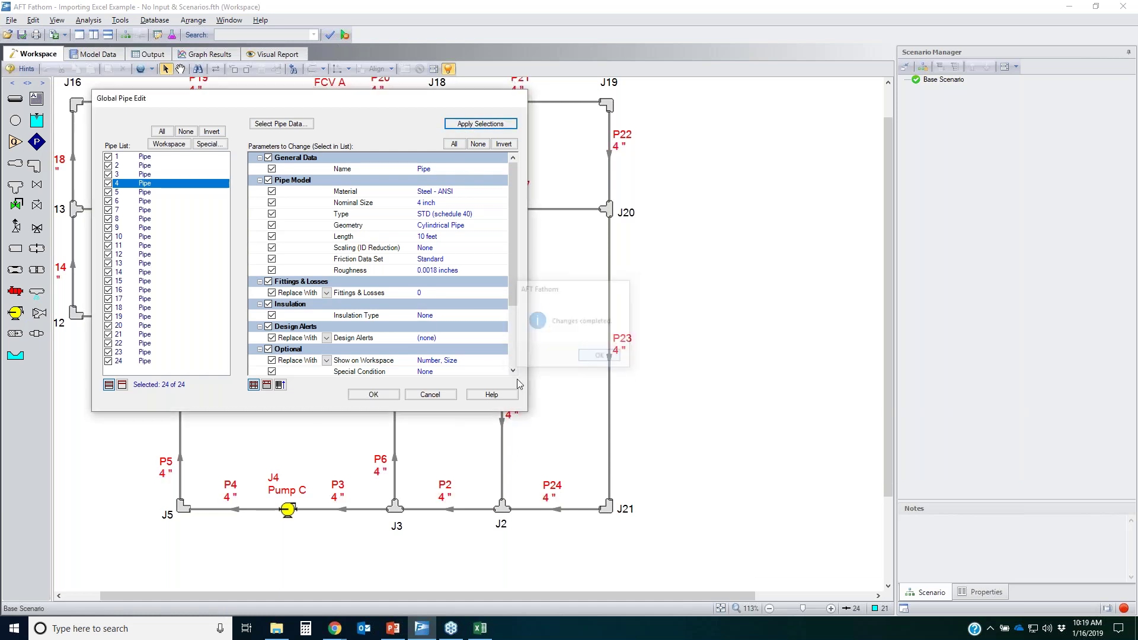
click(356, 396)
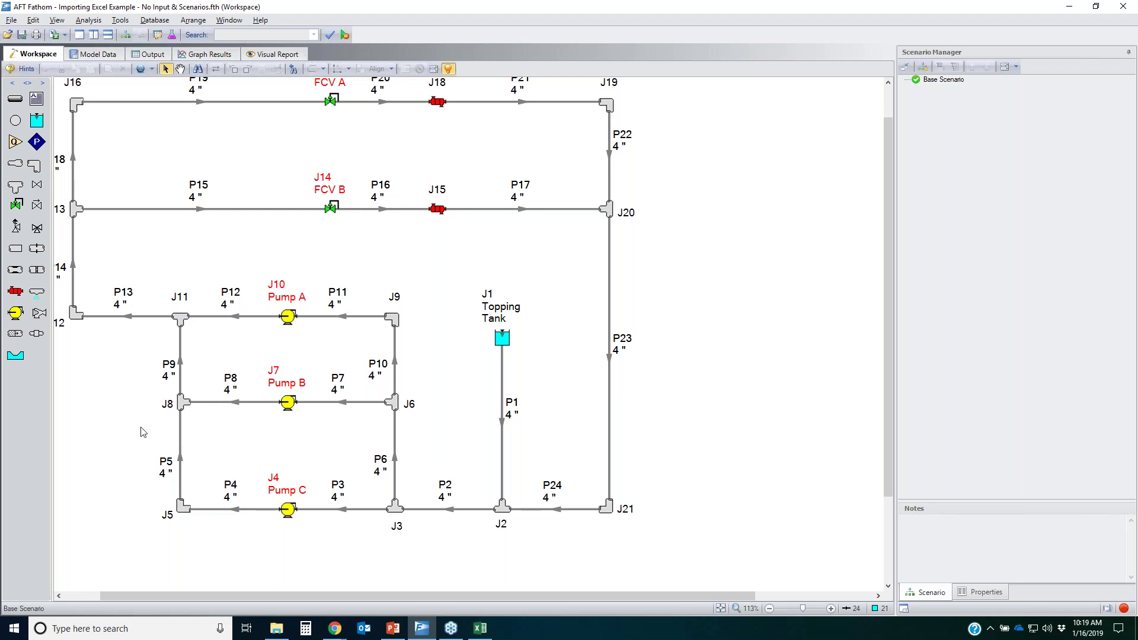
drag(238, 253, 349, 548)
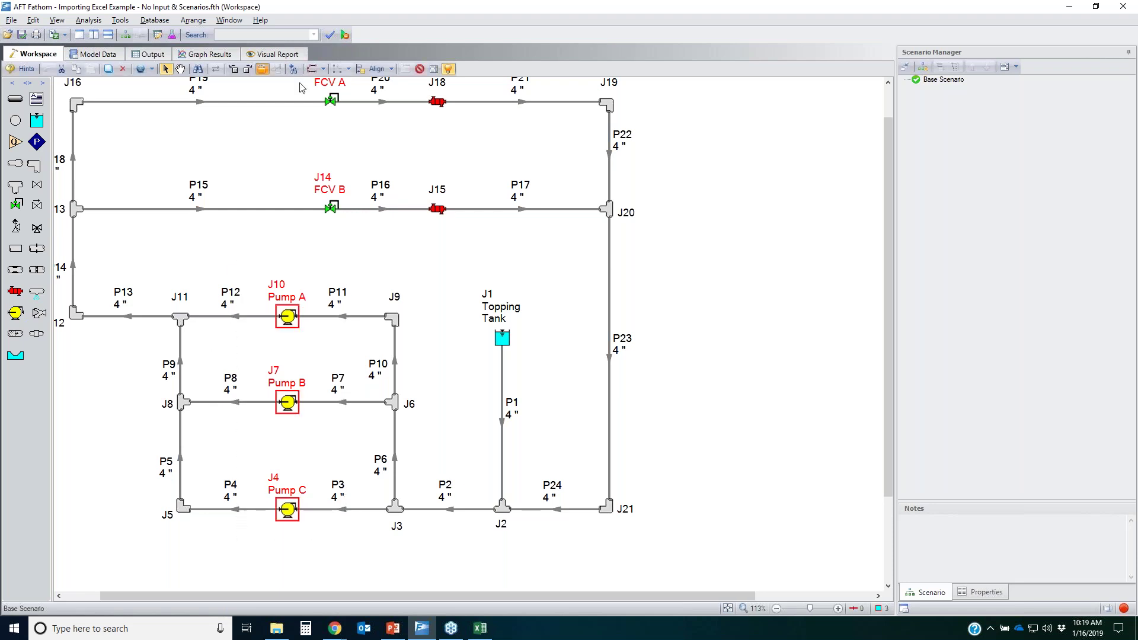
drag(300, 83, 406, 258)
click(376, 259)
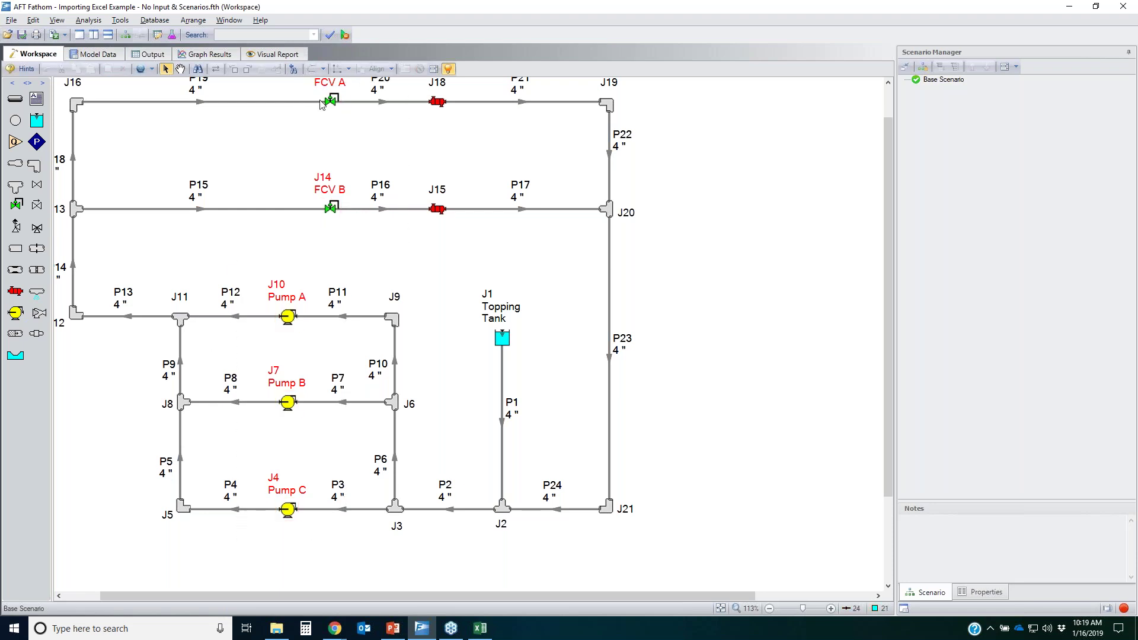
- Open Global Junction Edit for control valves and select both FCV A and FCV B
click(41, 21)
mouse_move(76, 320)
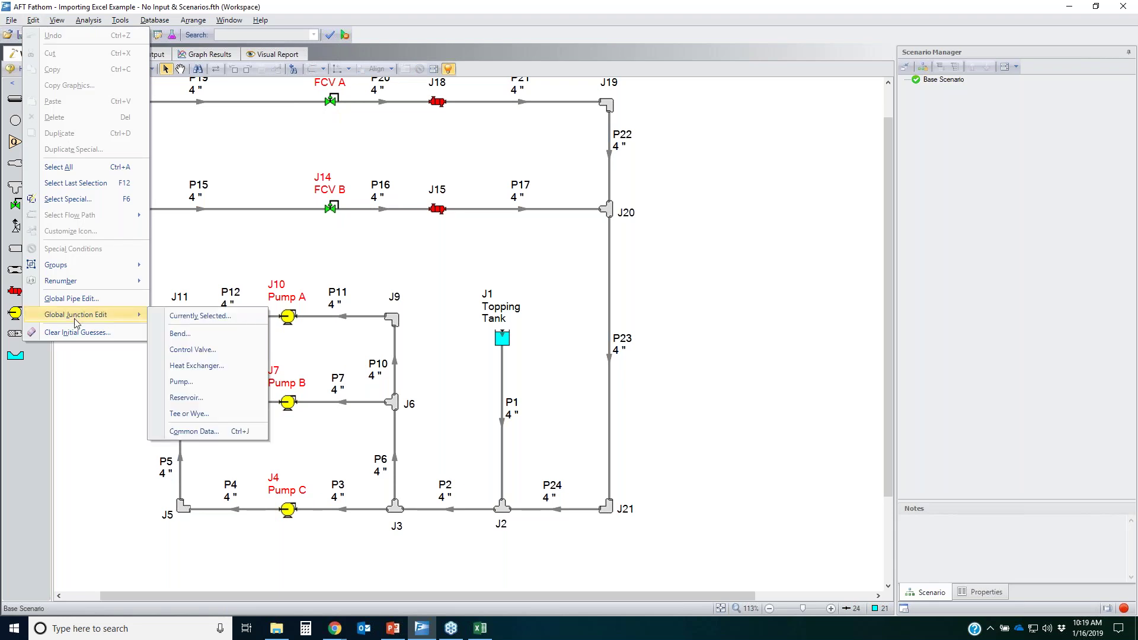
click(195, 350)
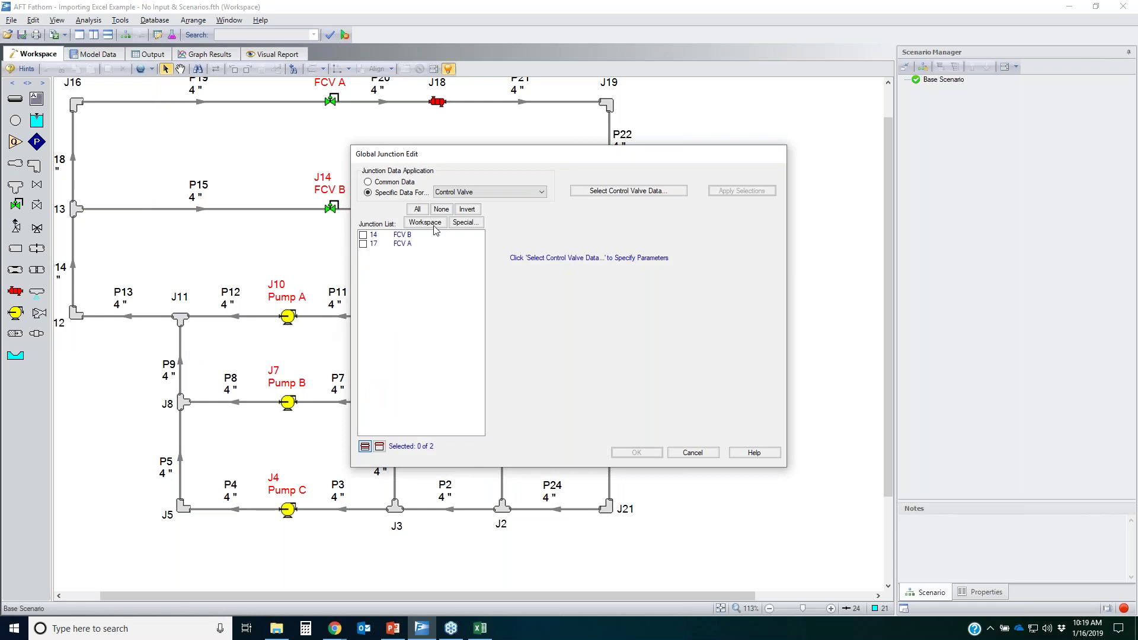
click(416, 209)
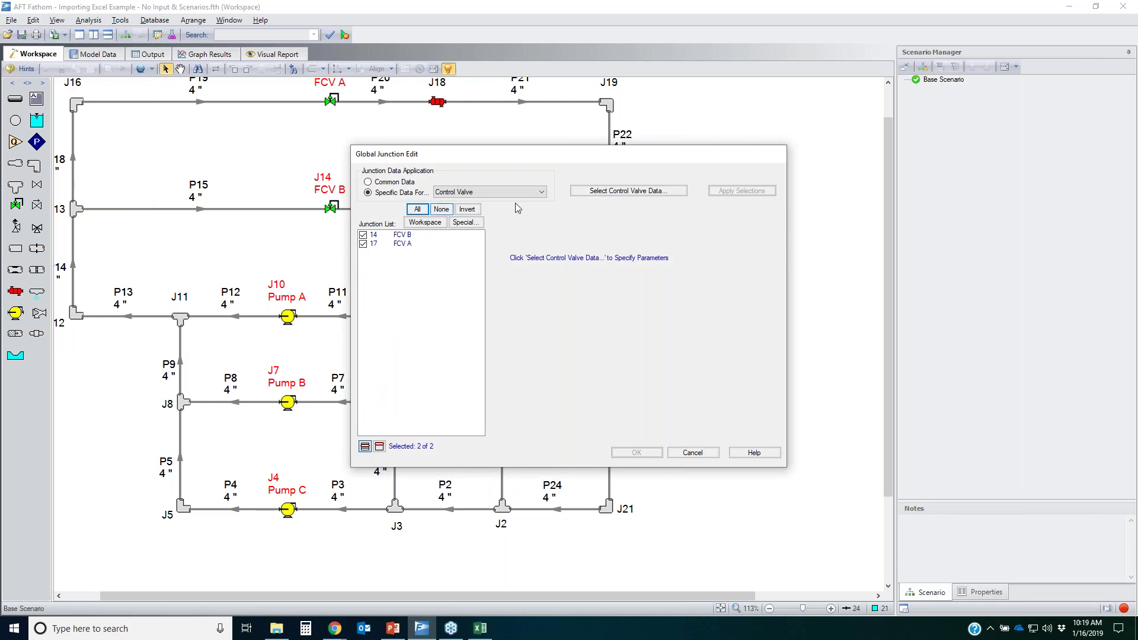
- Specify the control valve data as Flow Control (FCV) with a 1500 gal/min volumetric flow setpoint and a 0 feet inlet elevation
click(615, 191)
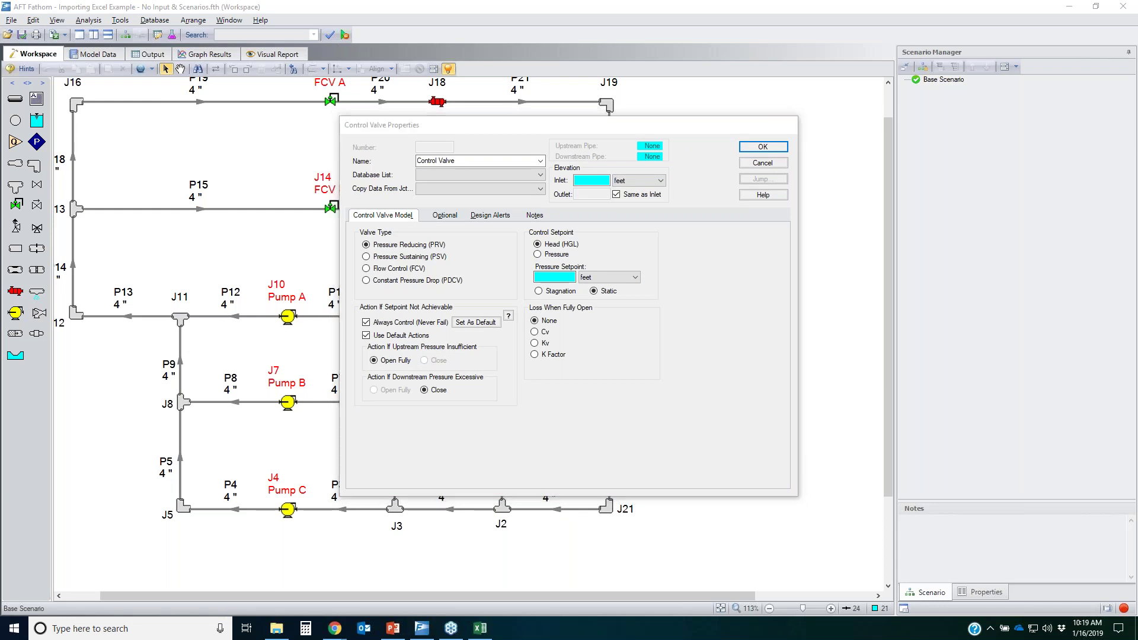
drag(393, 265, 364, 265)
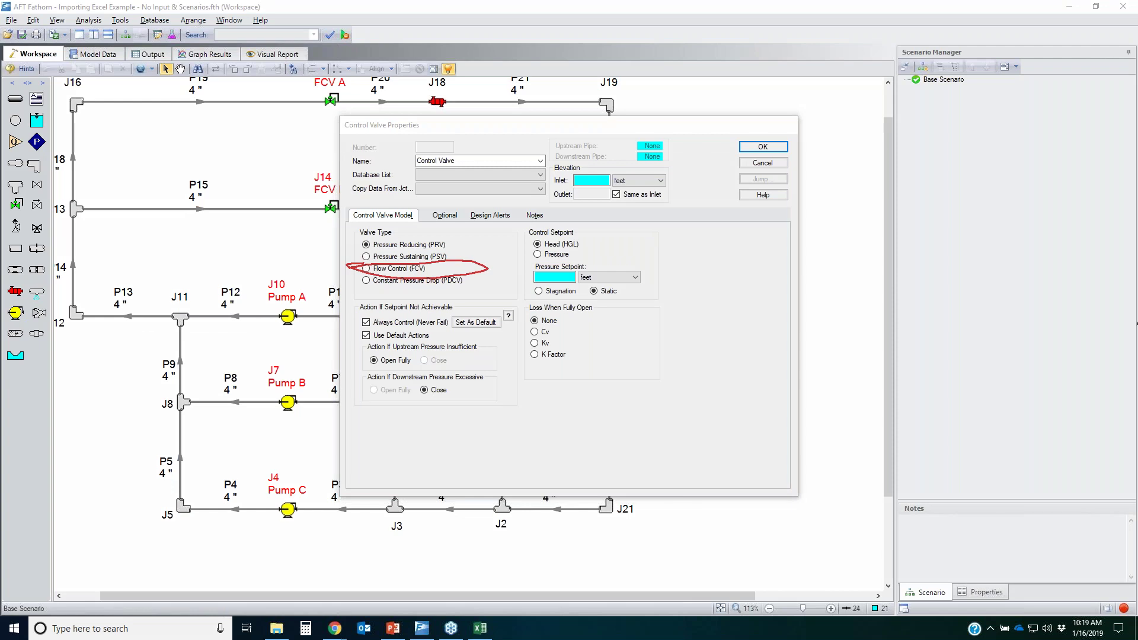
click(391, 270)
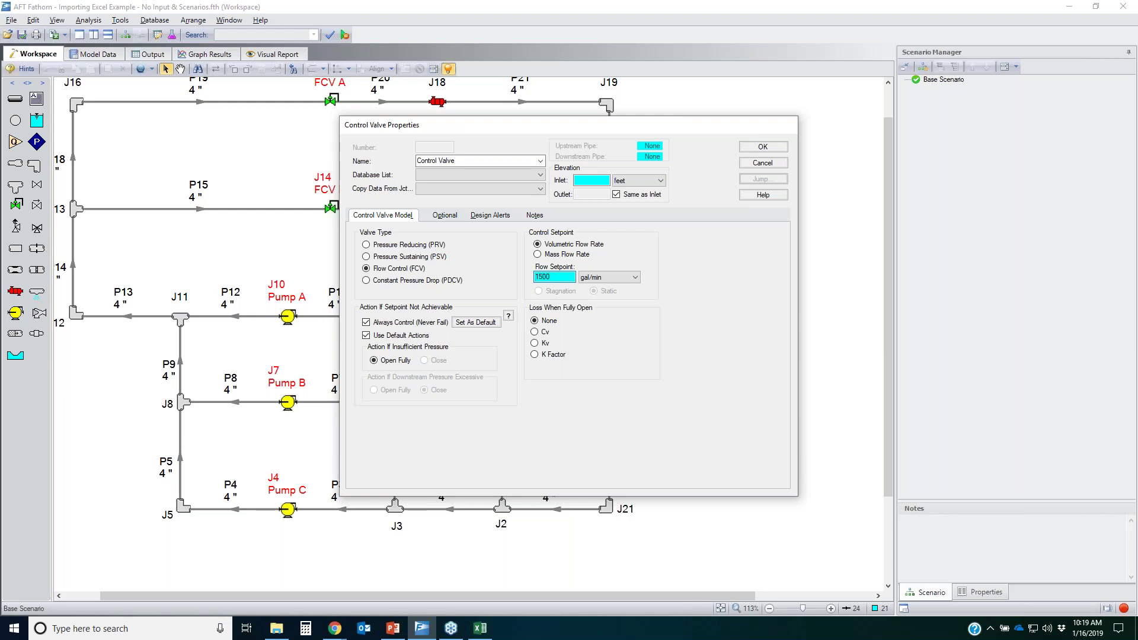
click(591, 178)
click(764, 146)
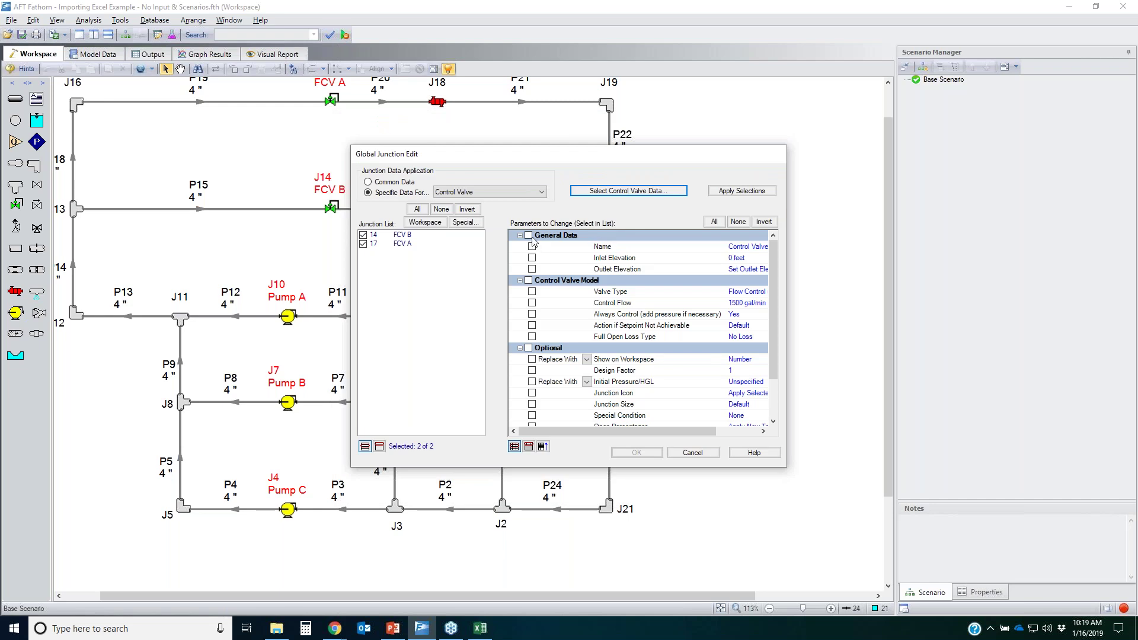
- Mark all control valve parameters for change except Name
click(715, 222)
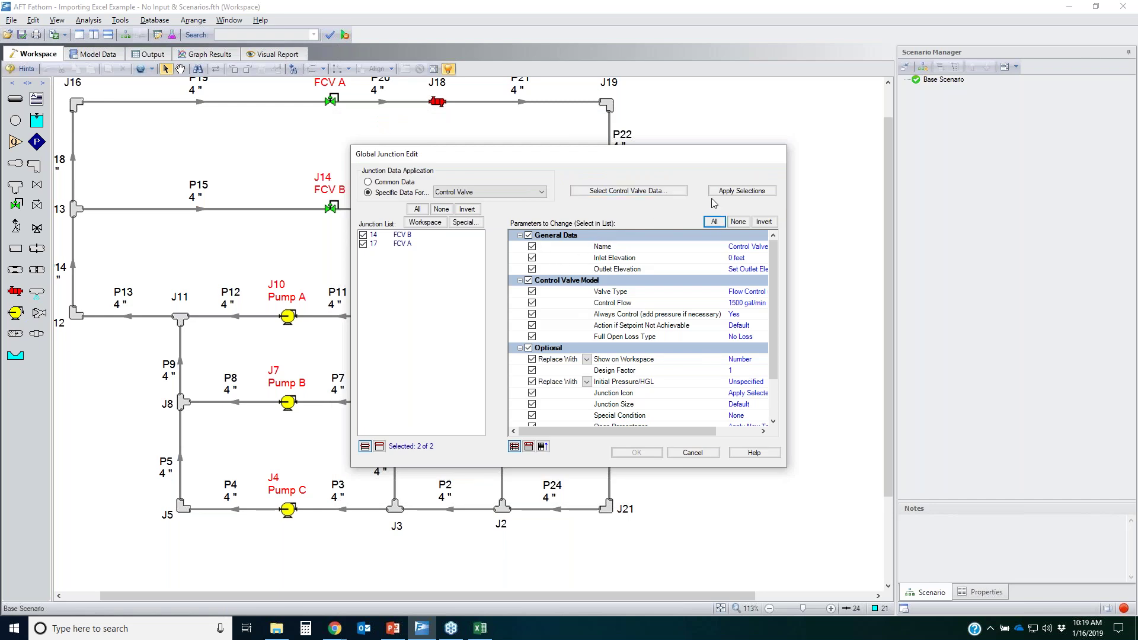
click(532, 247)
click(335, 628)
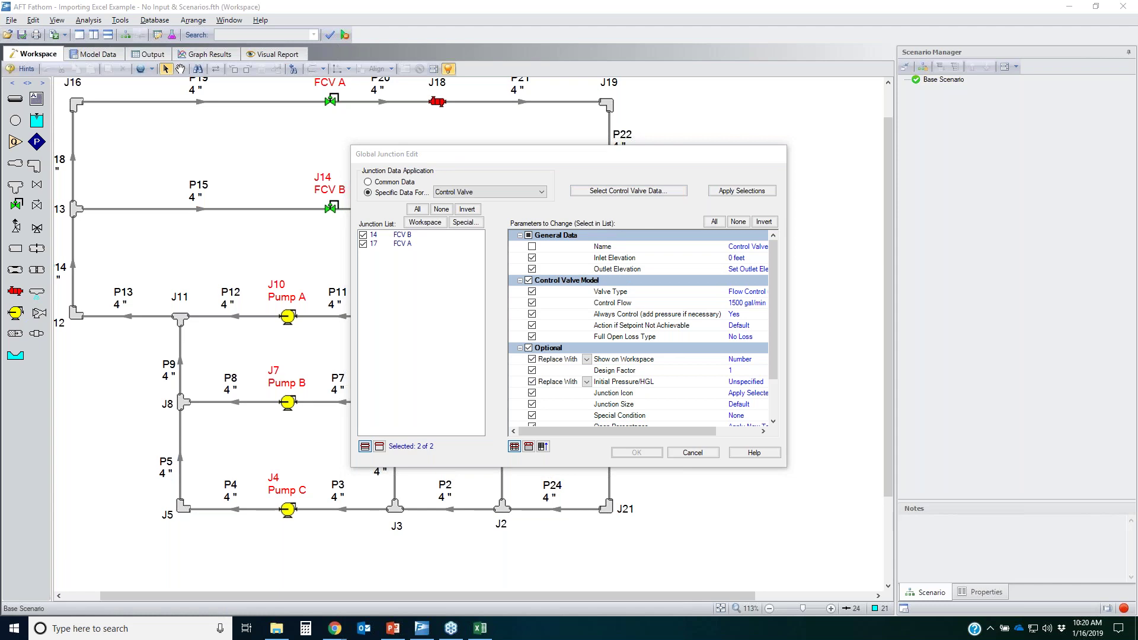
mouse_move(529, 235)
mouse_down()
mouse_move(541, 243)
mouse_move(521, 253)
mouse_move(526, 233)
mouse_up()
mouse_move(720, 247)
mouse_down()
mouse_move(805, 254)
mouse_move(769, 235)
mouse_move(696, 239)
mouse_move(741, 249)
mouse_up()
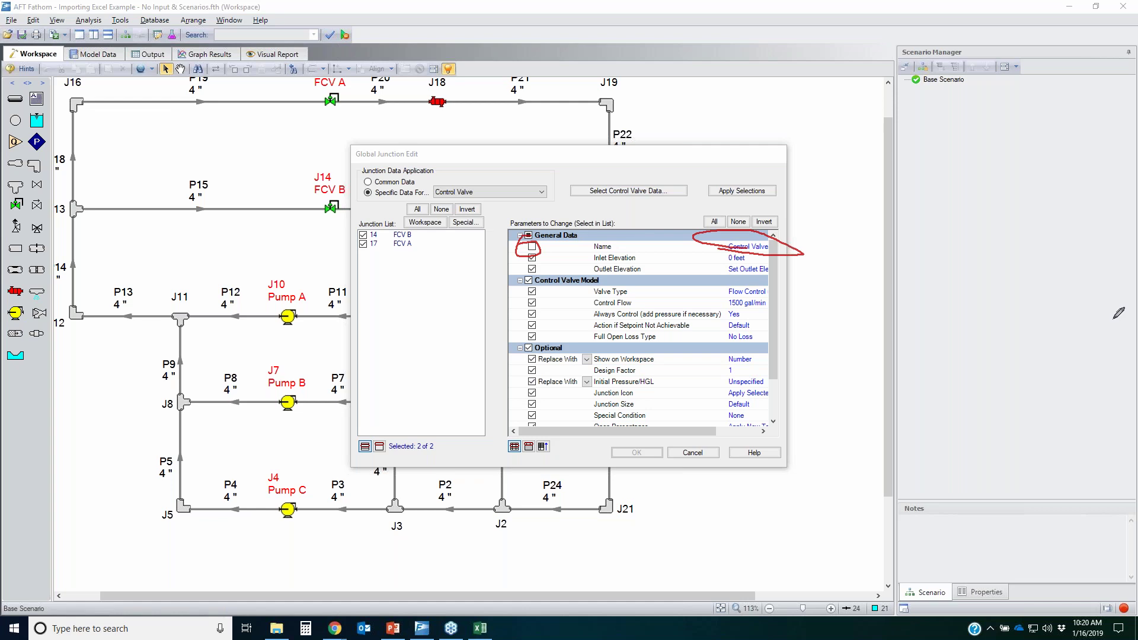
key(Escape)
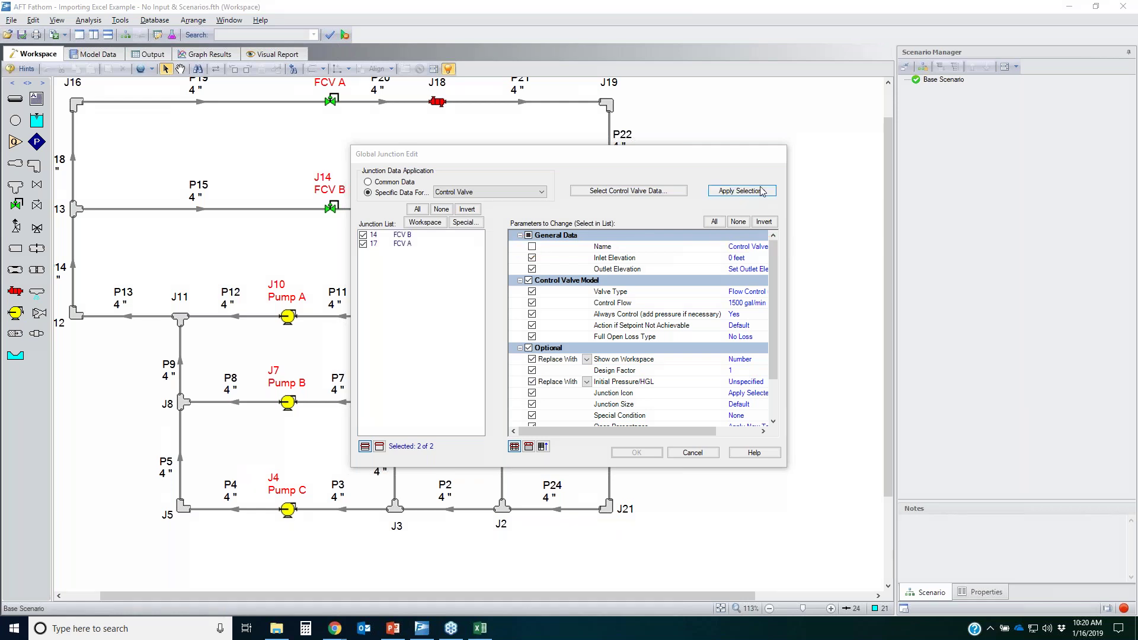
- Apply the selected control valve parameters to both valves and finish the Global Junction Edit
click(734, 191)
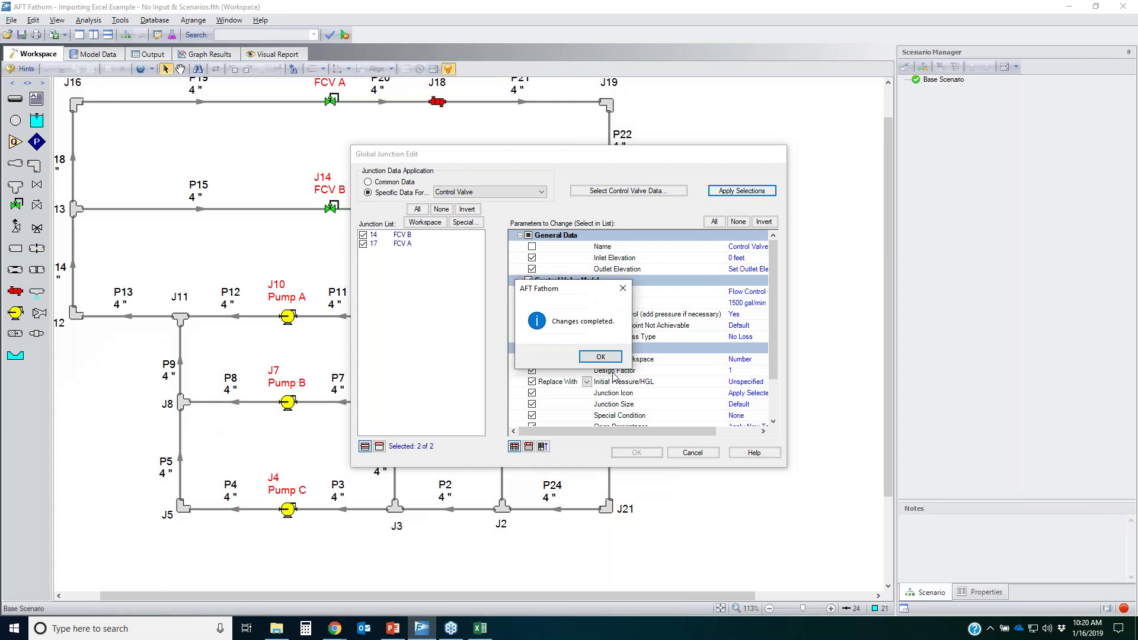
click(599, 424)
click(636, 453)
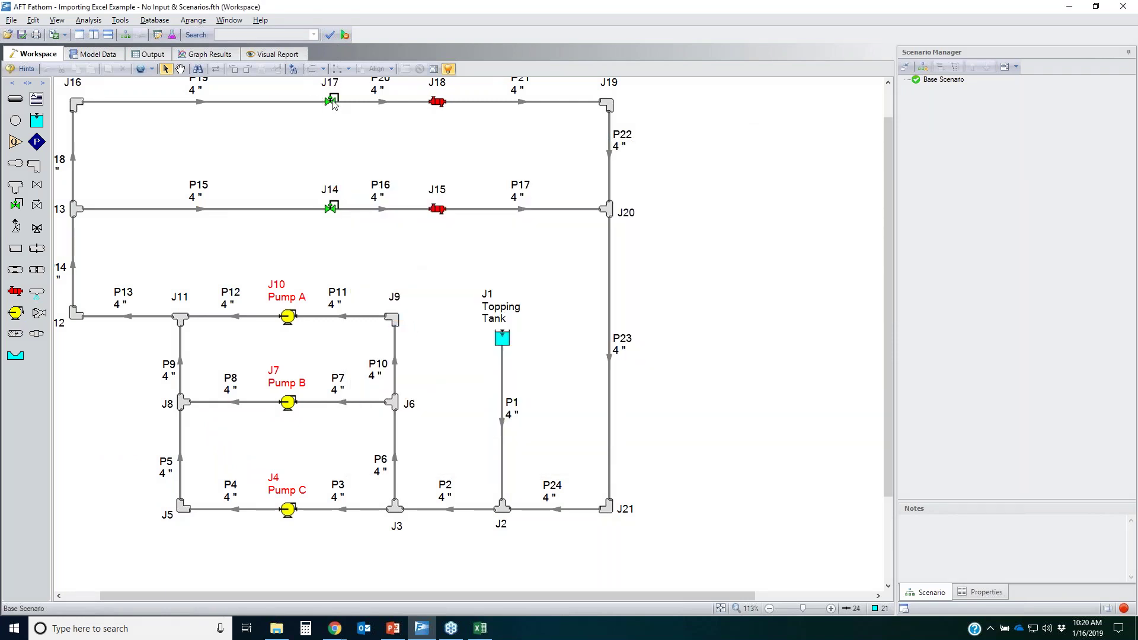
- Turn on the workspace display of the junction name for control valves J17 and J14
double_click(333, 102)
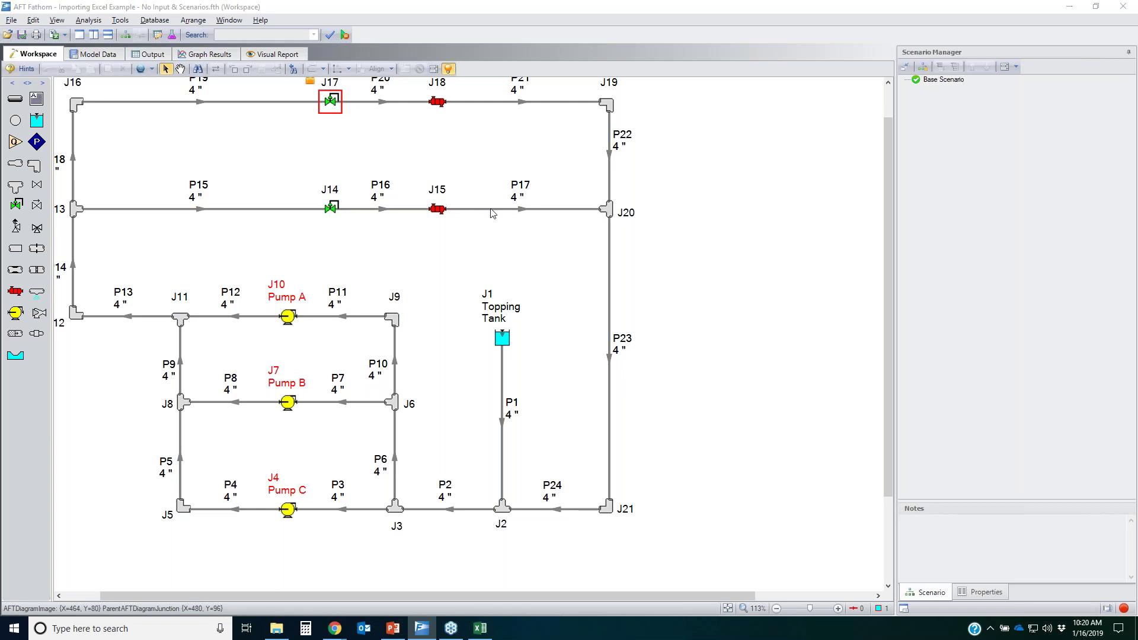
click(478, 138)
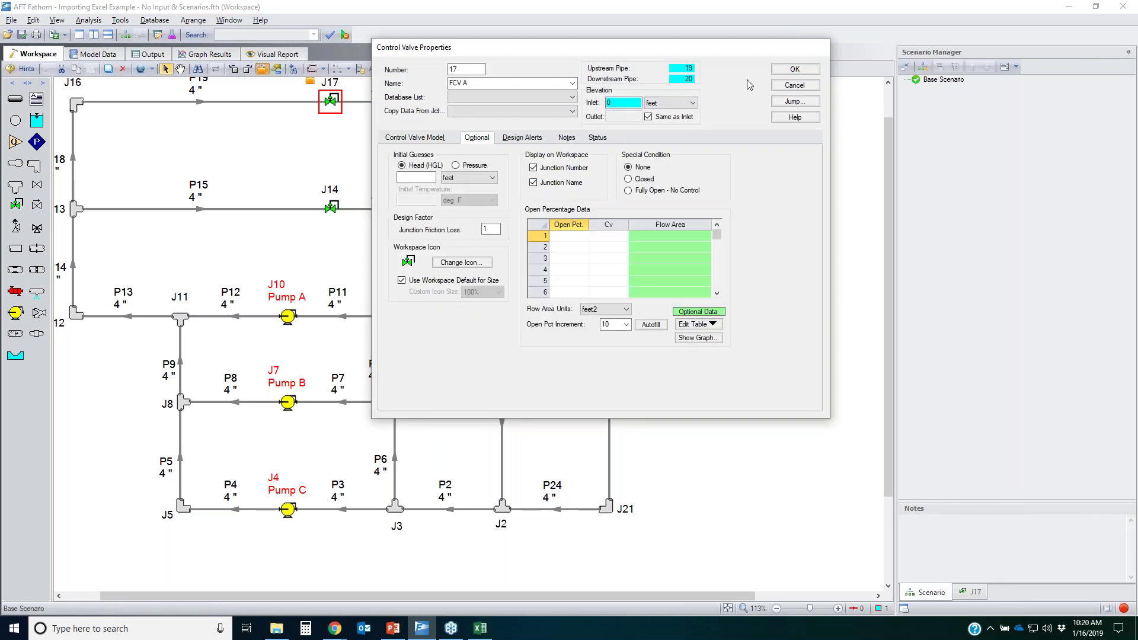
click(794, 70)
double_click(330, 209)
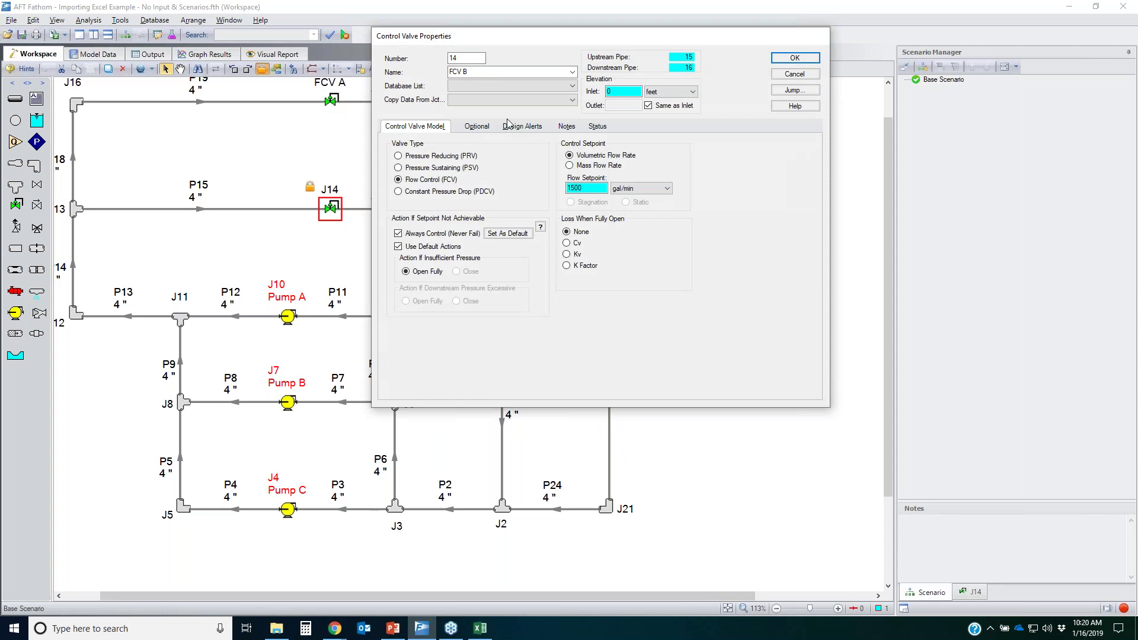
click(478, 127)
click(794, 58)
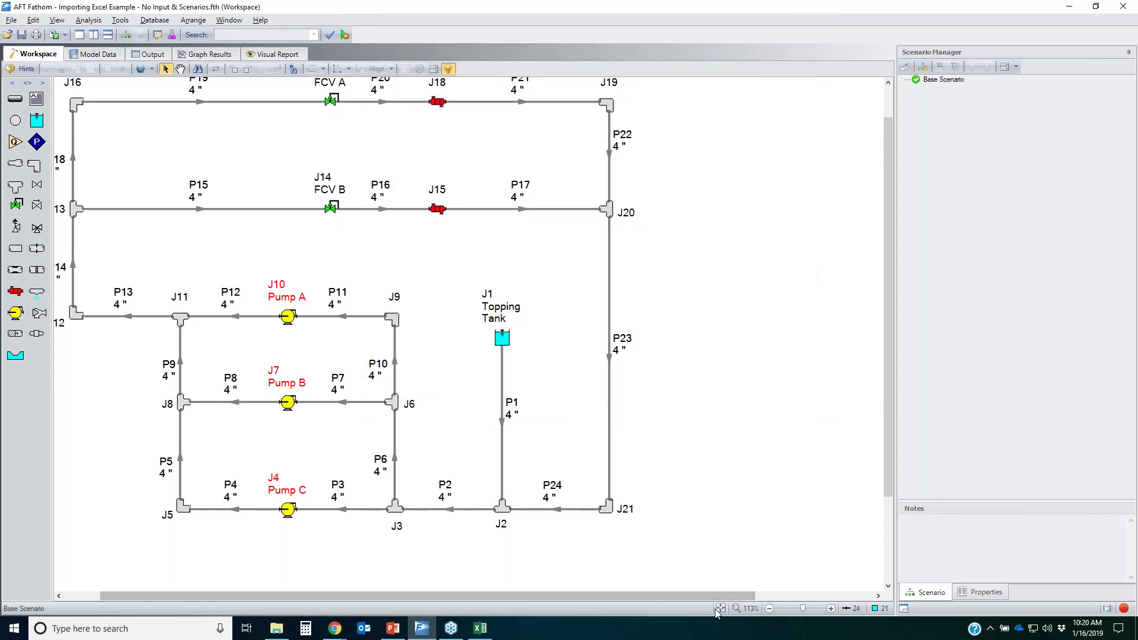
- Start a Global Junction Edit for pumps and open the pump curve data entry for a centrifugal pump
click(720, 609)
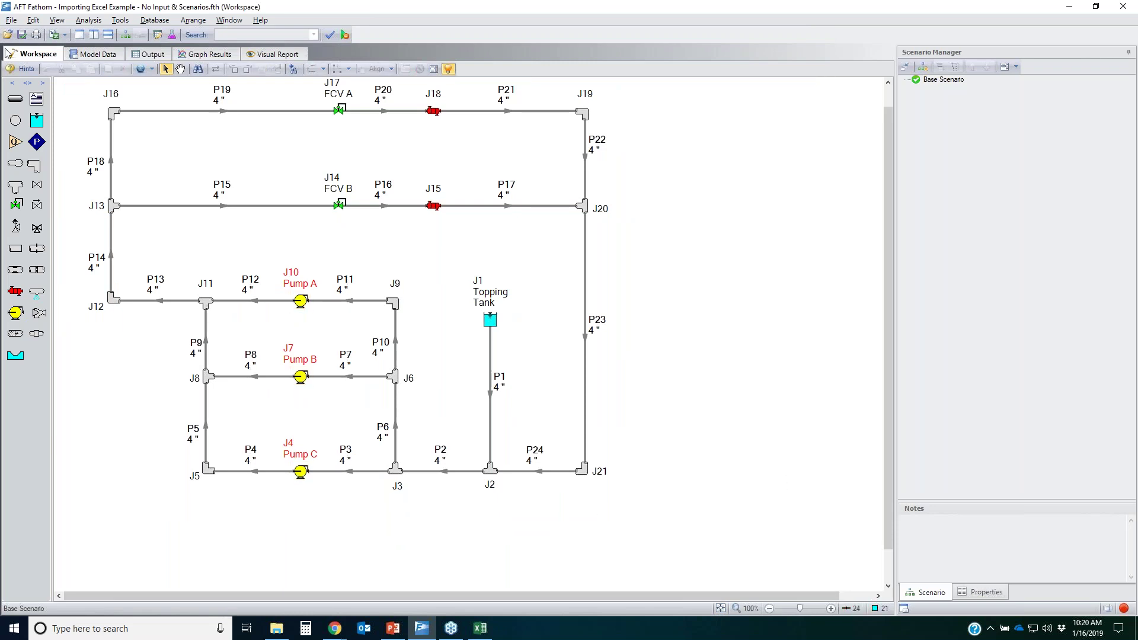
click(33, 19)
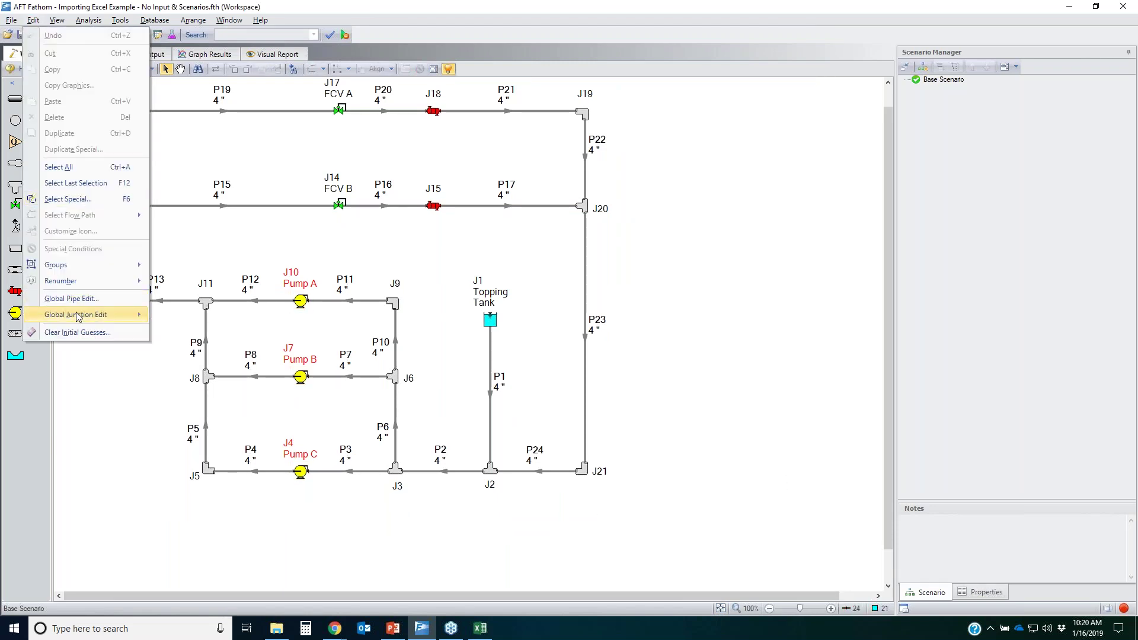
mouse_move(77, 315)
click(190, 382)
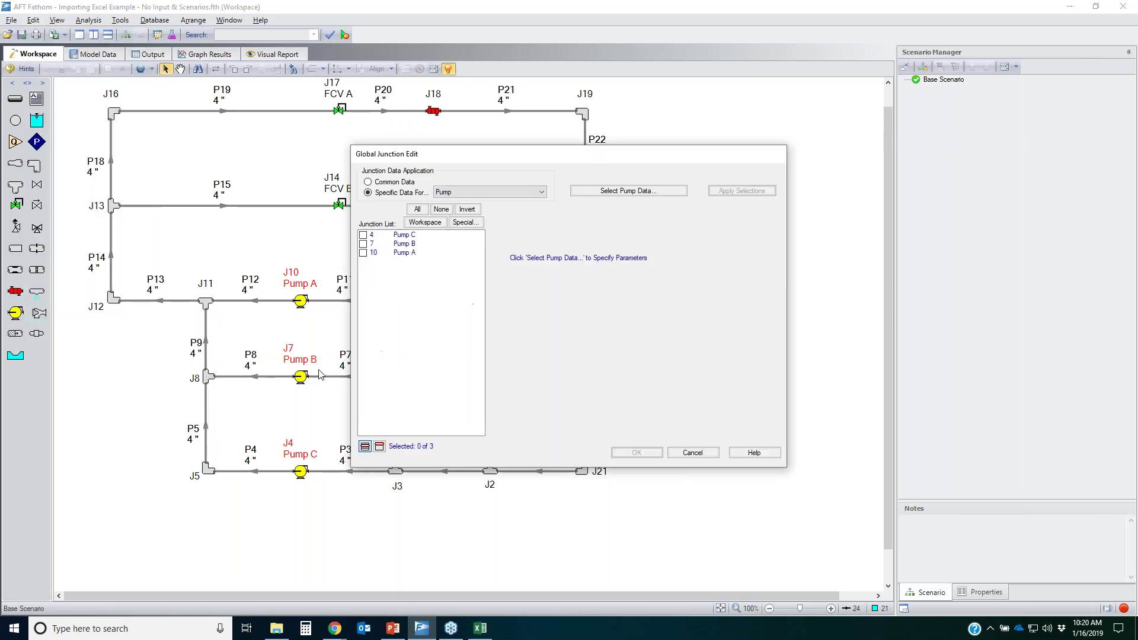
click(645, 193)
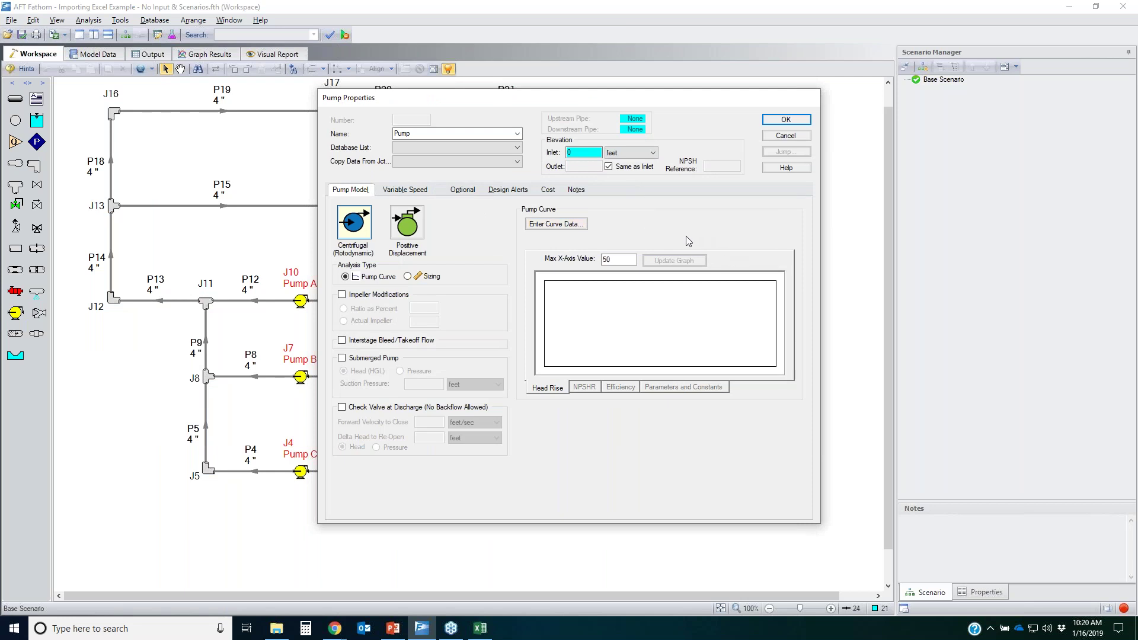
click(555, 229)
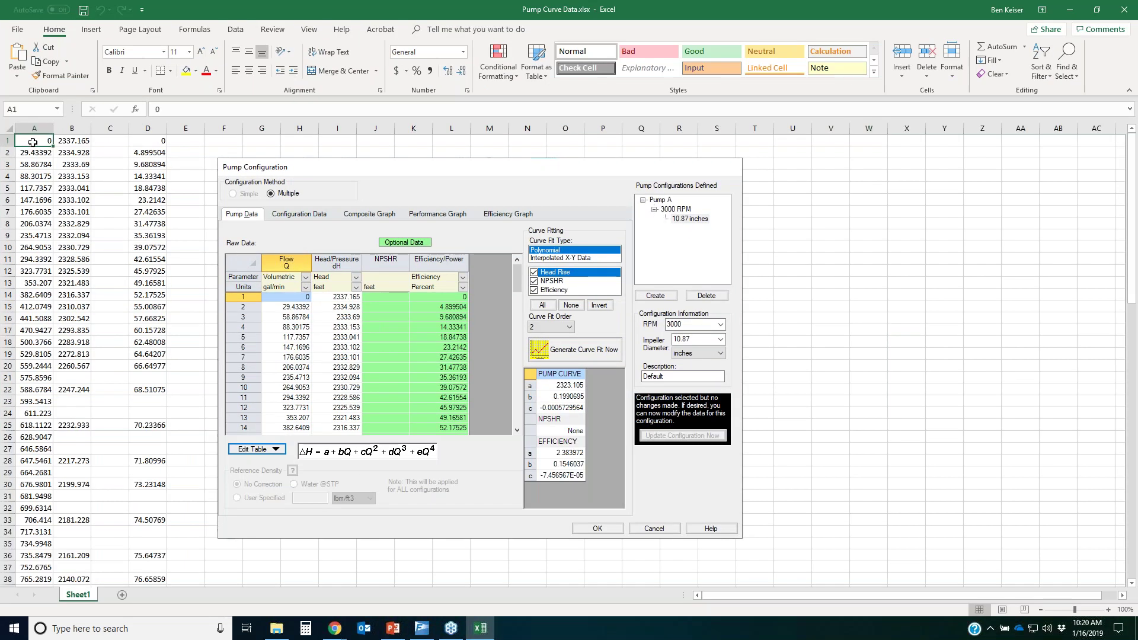
- Copy A1:D99 of Pump Curve Data.xlsx into the pump's raw data table, generate the curve fit and accept the pump data
drag(32, 142, 149, 541)
key(ctrl+c)
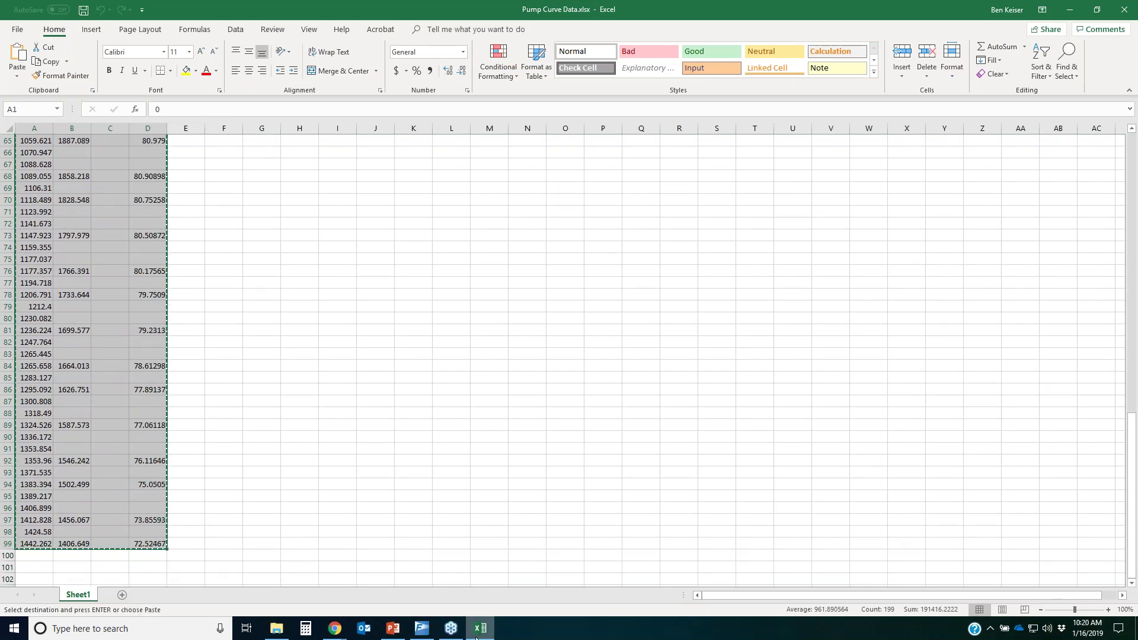
click(422, 629)
click(428, 255)
click(397, 408)
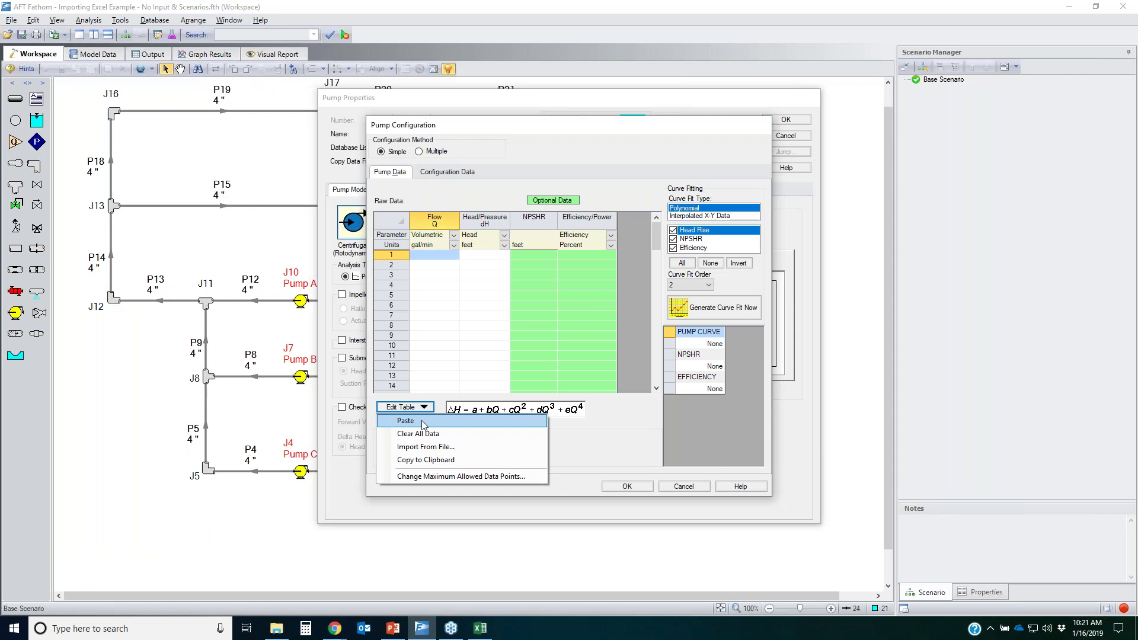
click(404, 417)
click(734, 316)
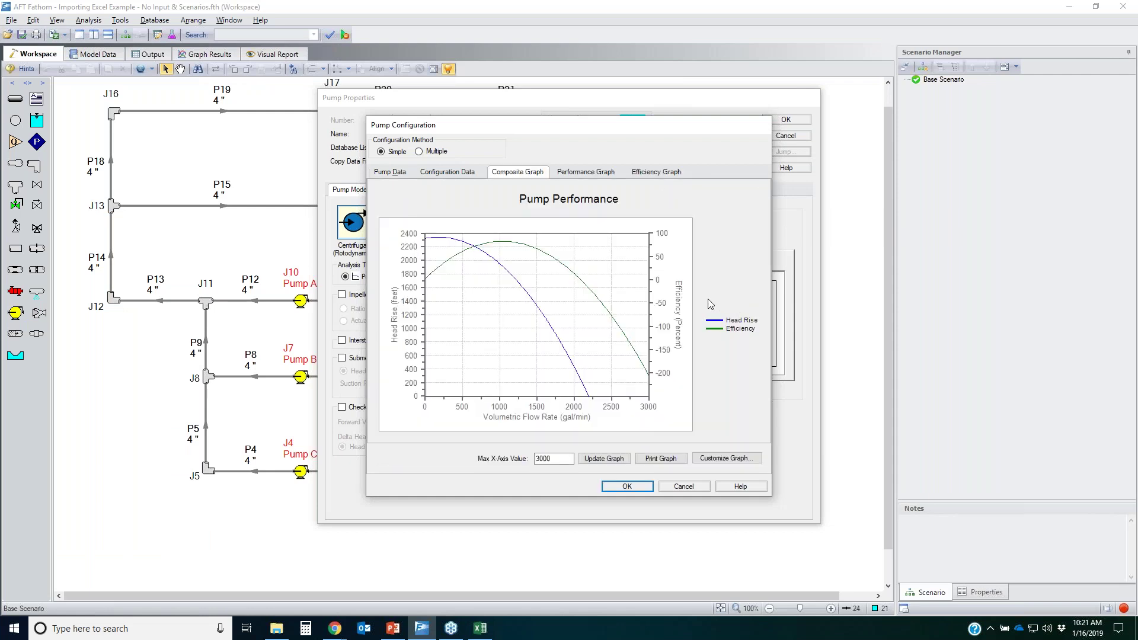
click(632, 487)
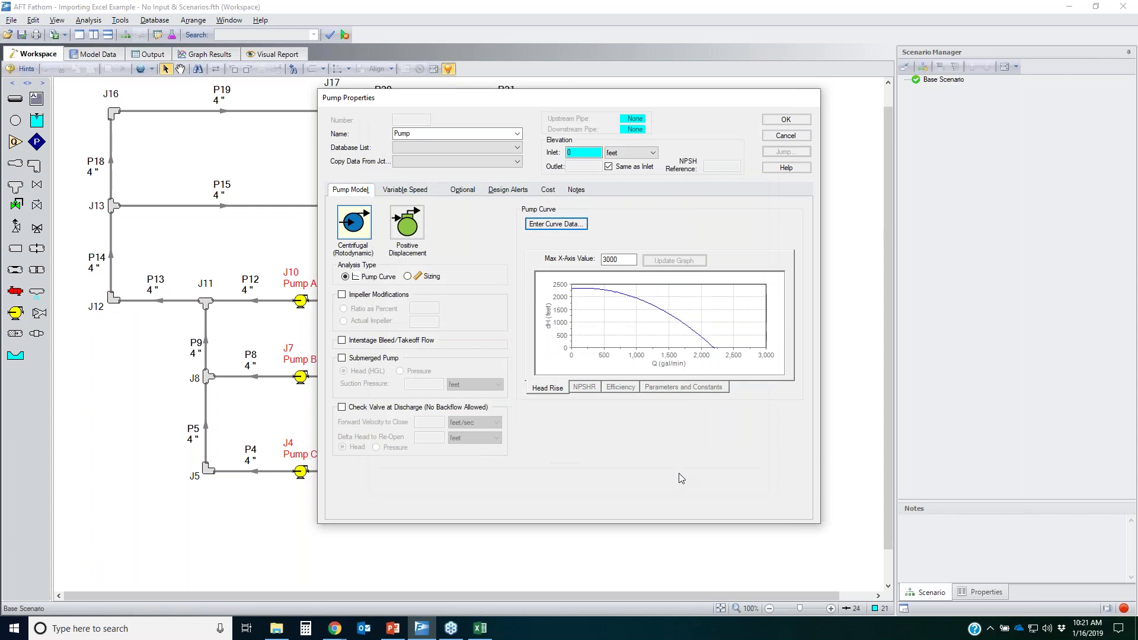
click(786, 120)
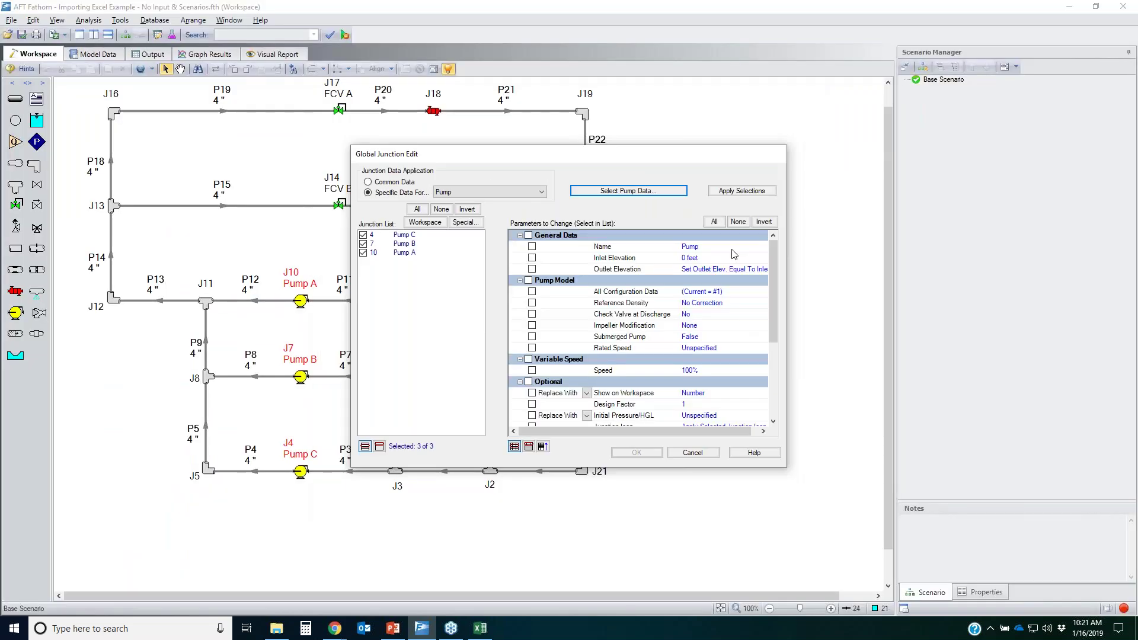
- Apply all pump parameters except Name and Show on Workspace to Pumps A, B and C and finish the Global Junction Edit
click(715, 221)
click(531, 247)
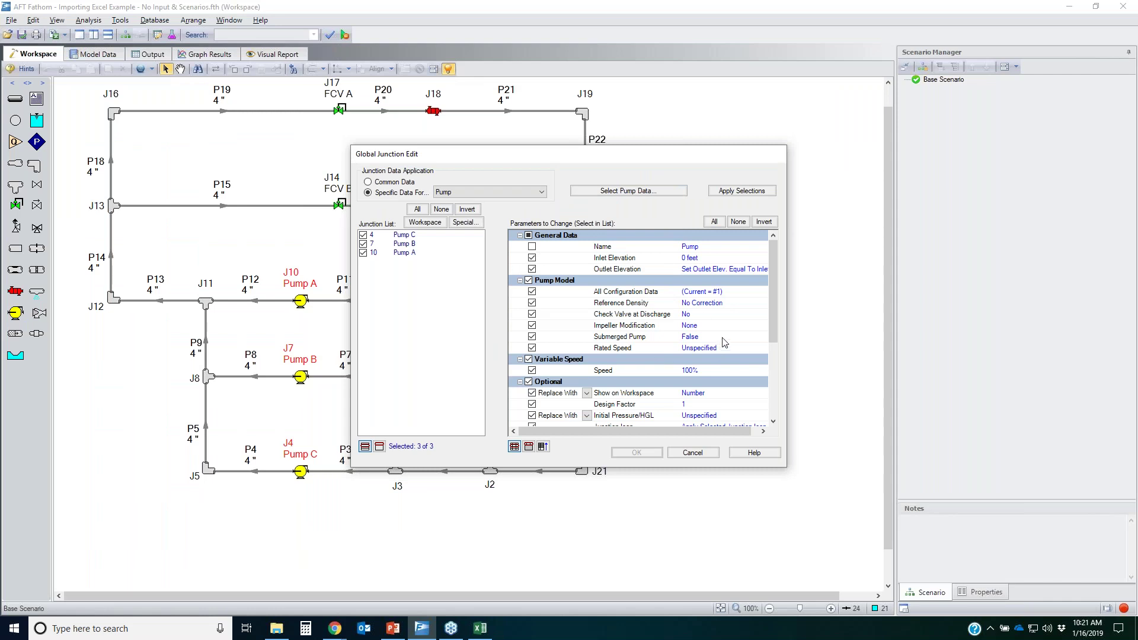
scroll(722, 346, down, 3)
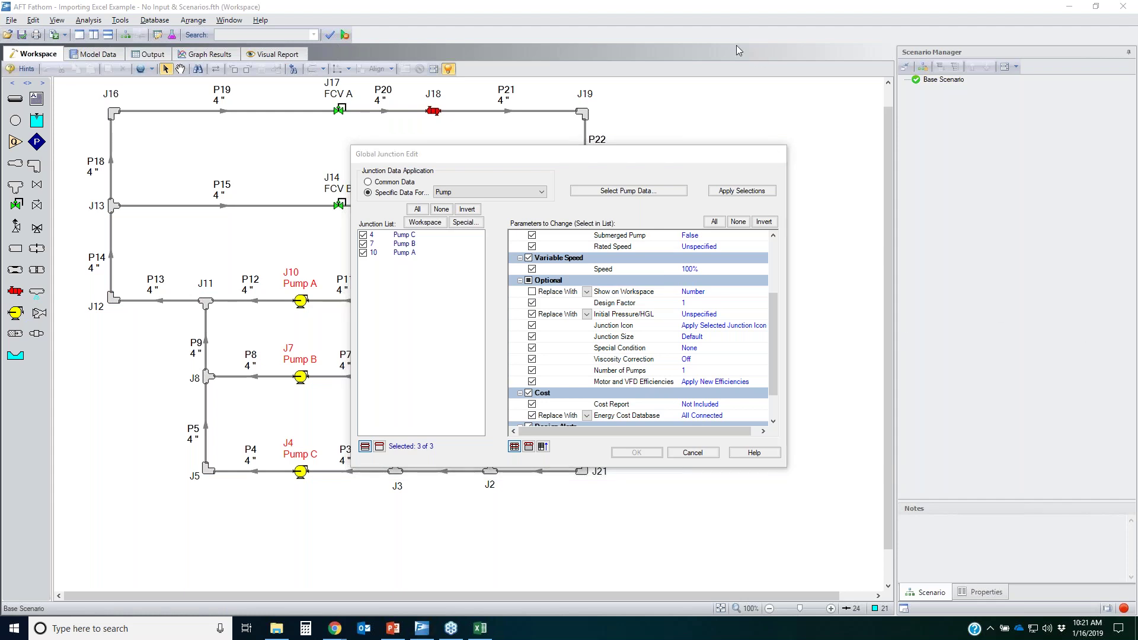
click(742, 191)
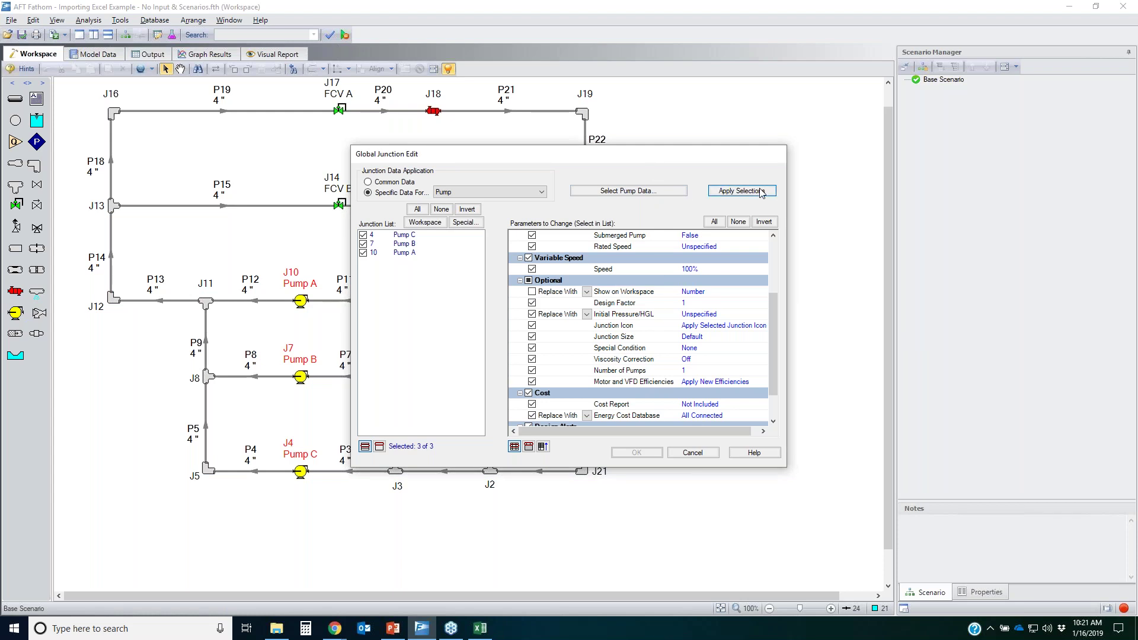
click(600, 357)
click(652, 453)
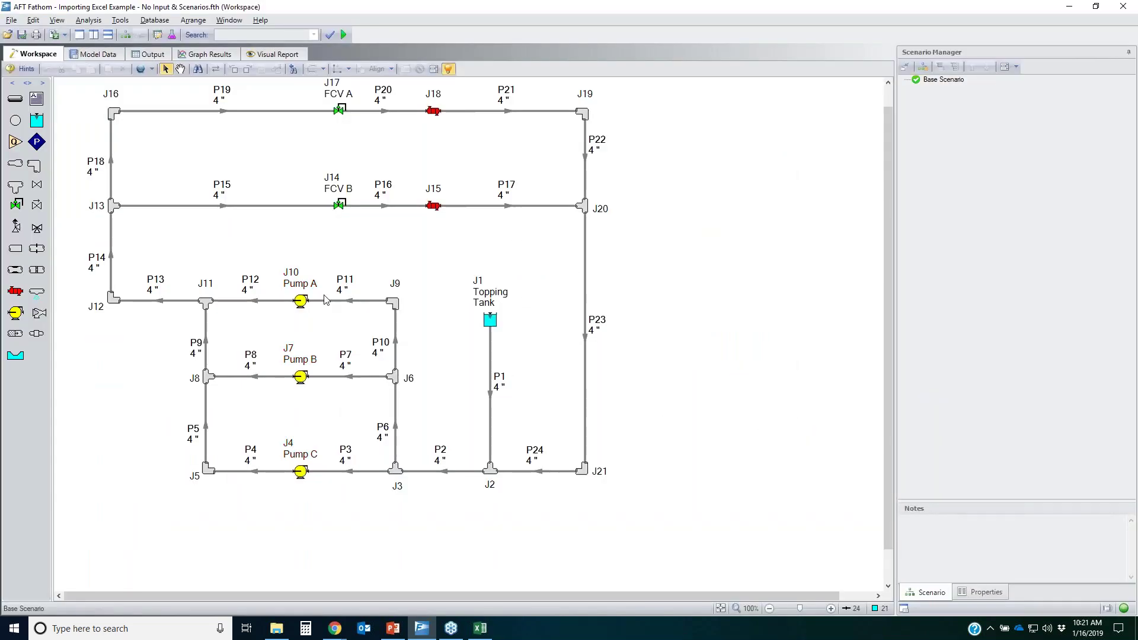
- Examine the pipe lengths and hydraulic diameters in the enlarged Model Data pipe table
click(95, 53)
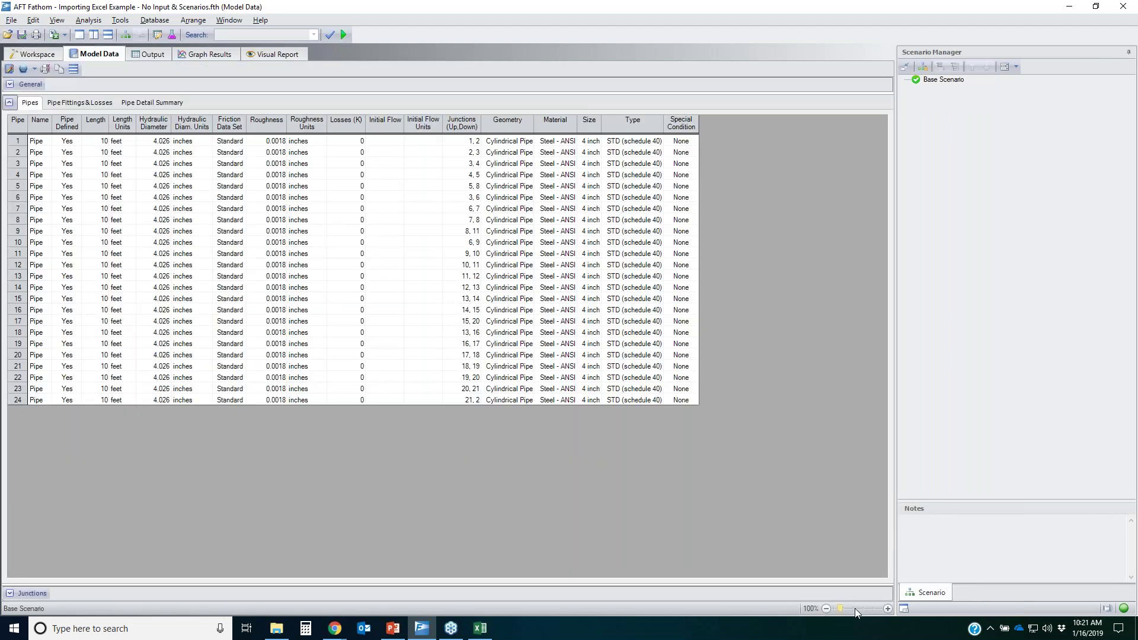
click(856, 609)
click(147, 130)
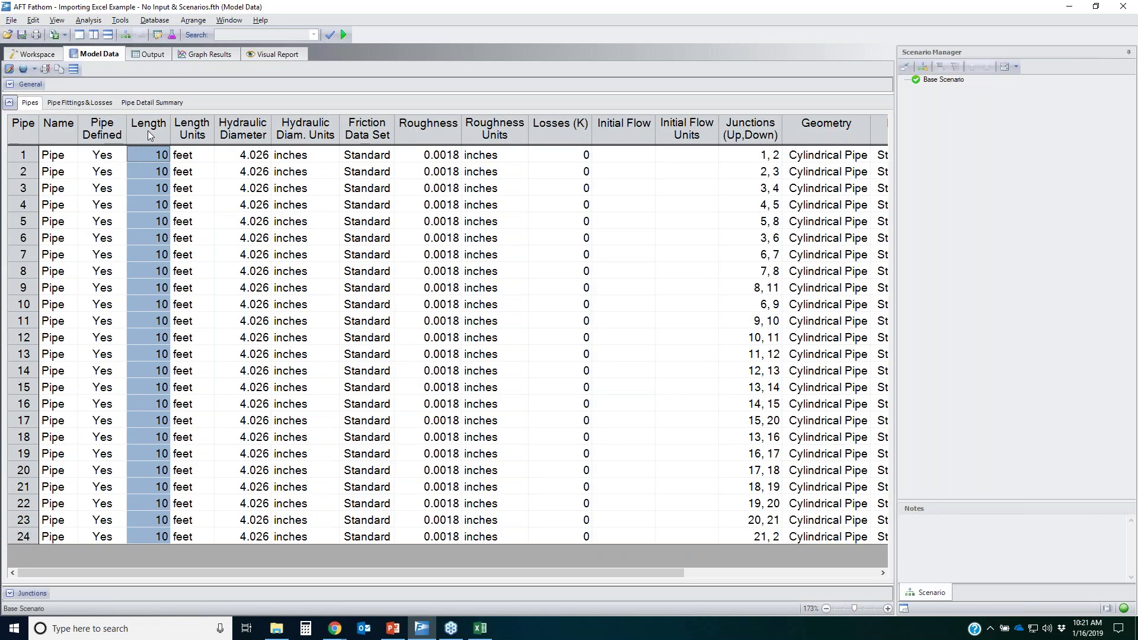
click(256, 129)
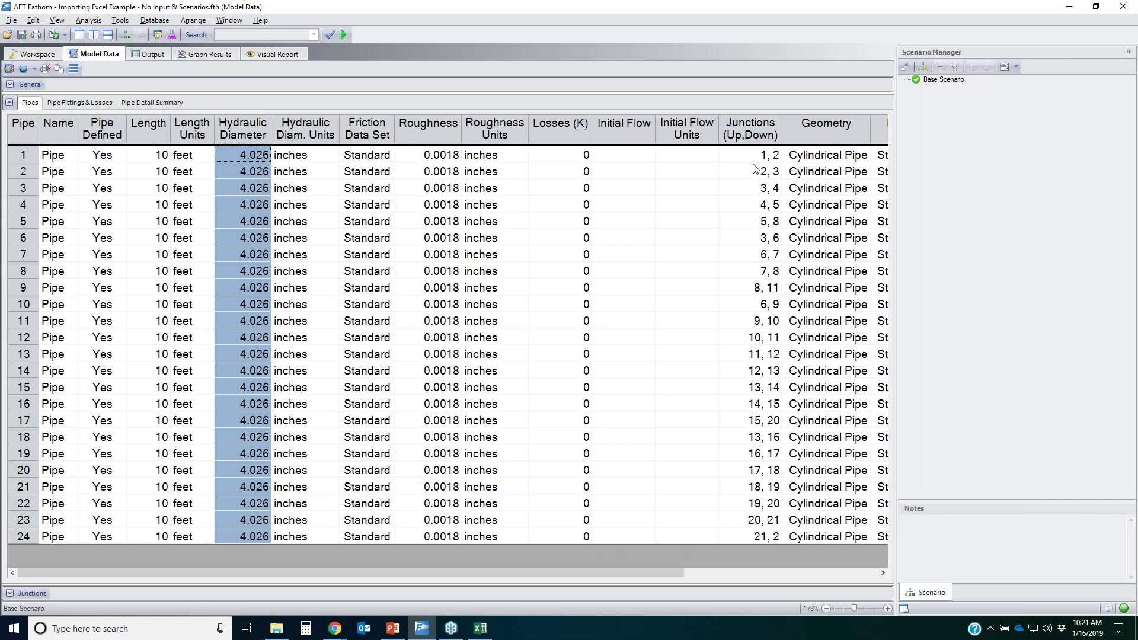
- Review the bend, pump and control valve tables in the junction section of the Model Data
click(10, 103)
click(10, 121)
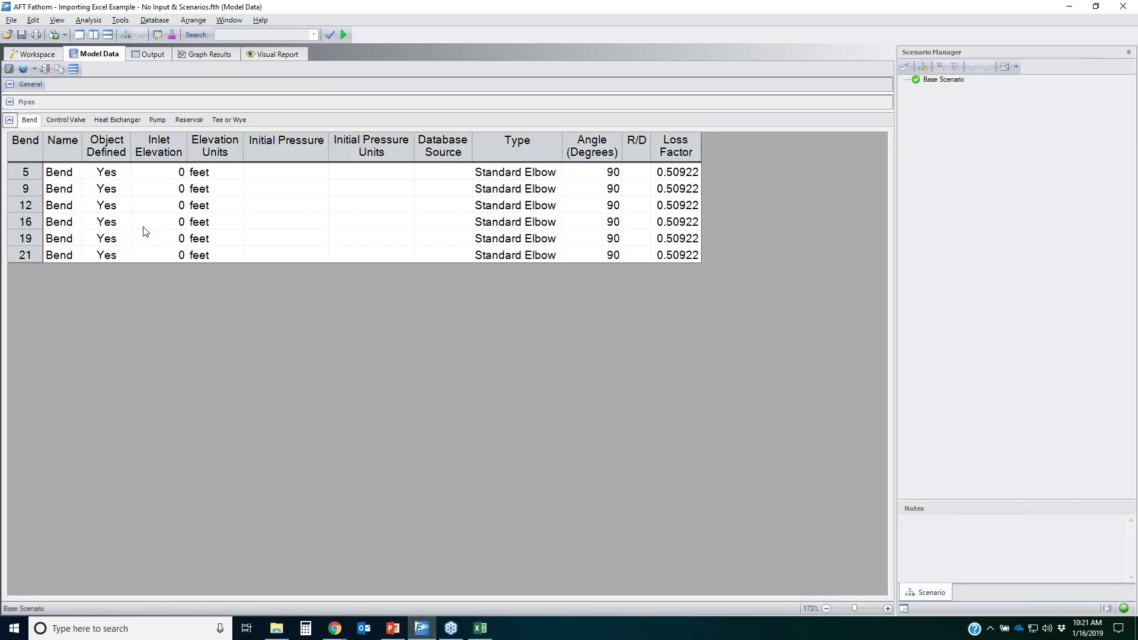
click(153, 121)
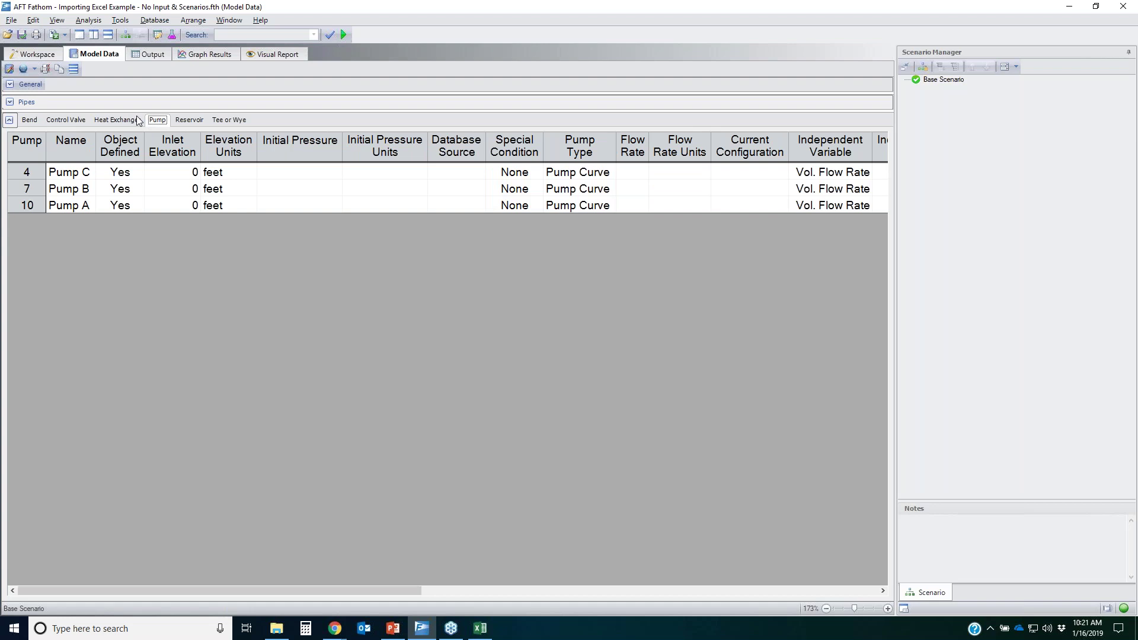
click(64, 121)
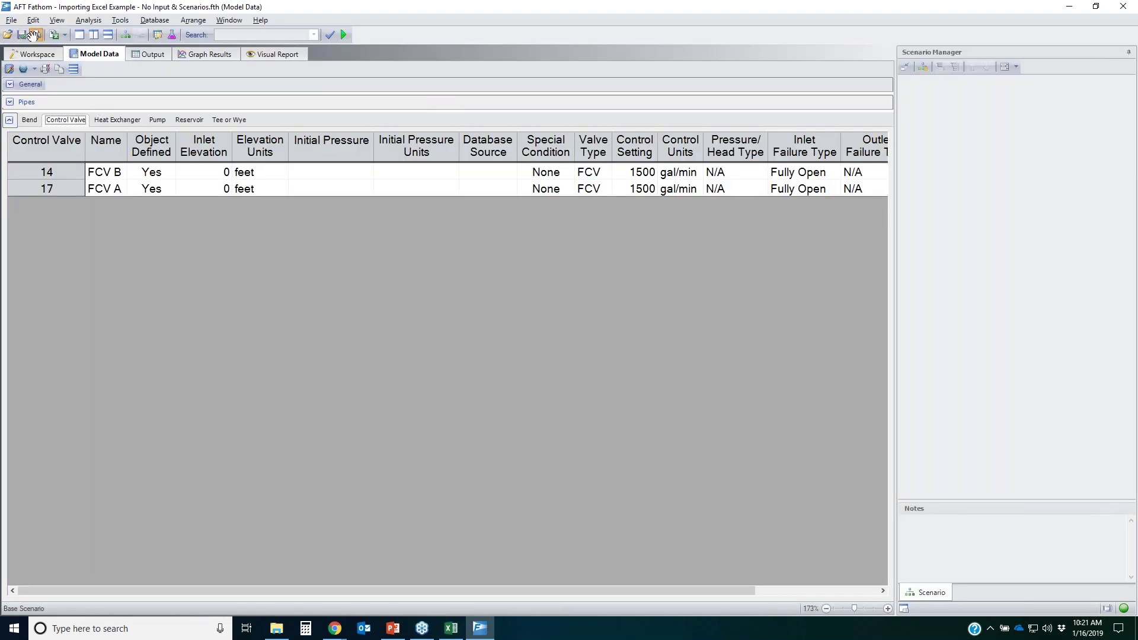
- View the print preview of the model data report, close it and return to the Workspace
click(32, 34)
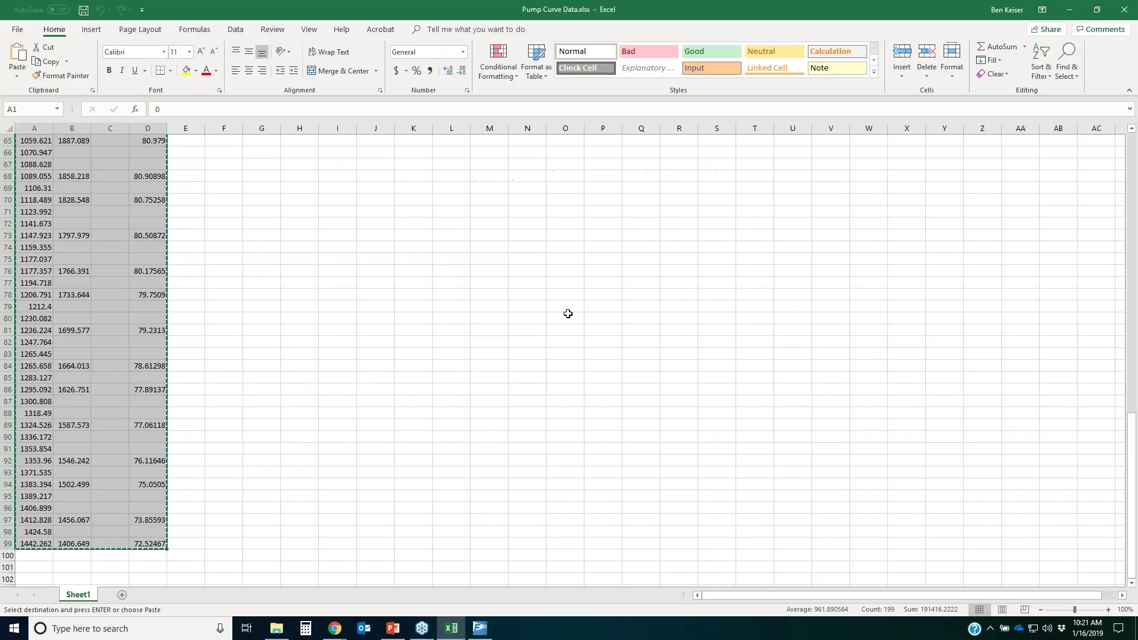
click(1077, 13)
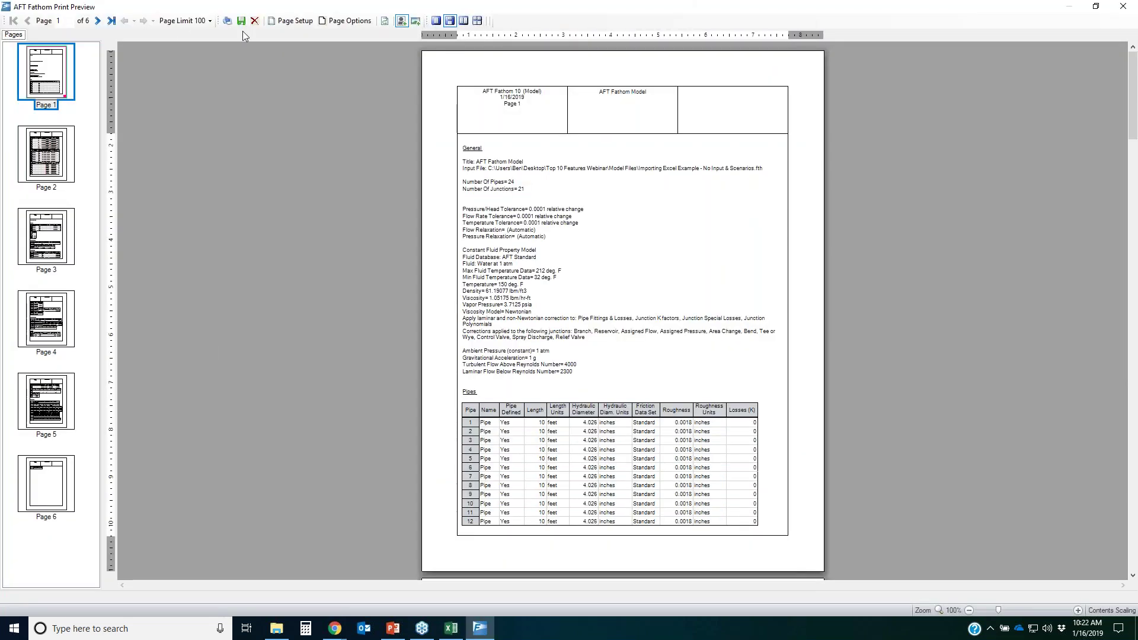
click(255, 21)
click(35, 54)
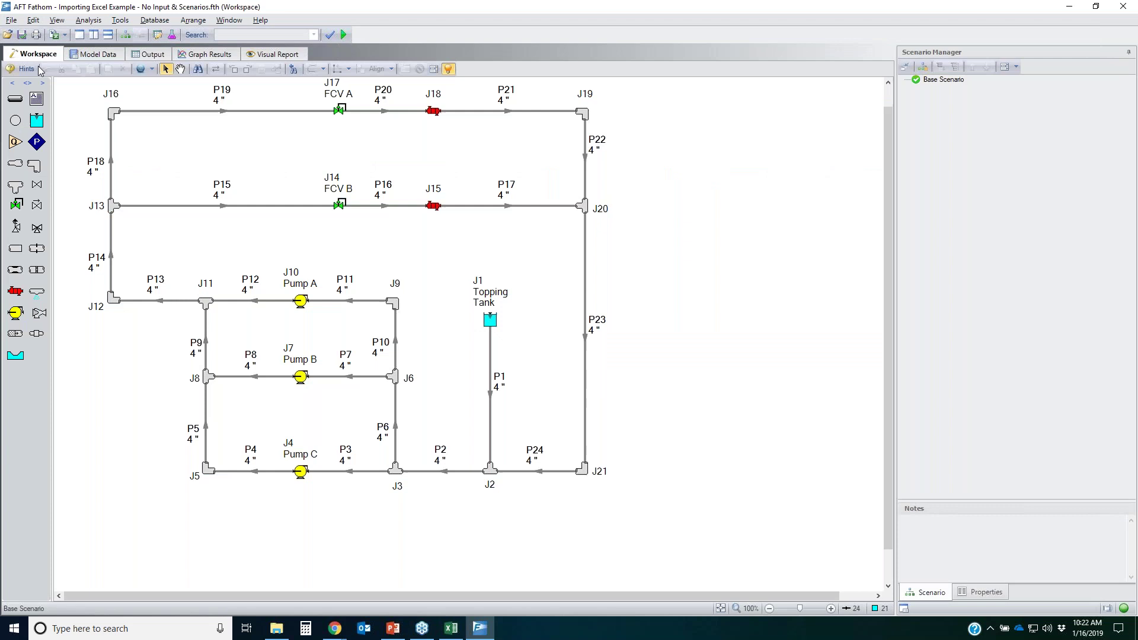
- Switch to PowerPoint and circle the Pipe Model and Pump Model parameters in red on the Global Pipe & Junction Editing slide
click(393, 628)
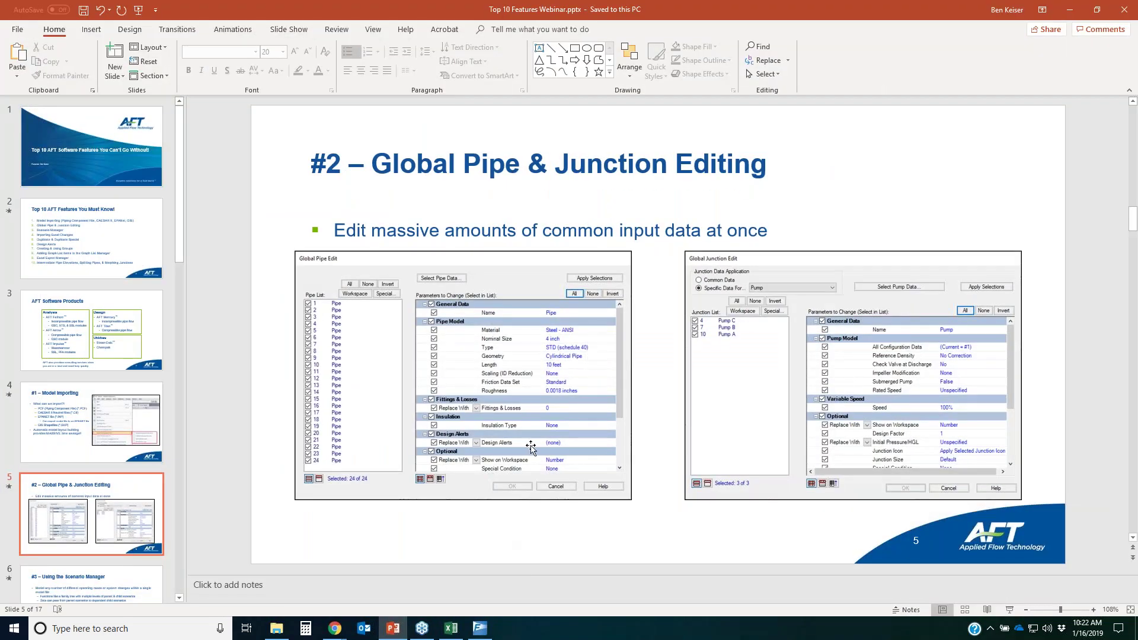
key(alt+Tab)
mouse_move(427, 324)
mouse_down()
mouse_move(476, 317)
mouse_move(596, 332)
mouse_move(620, 379)
mouse_move(452, 320)
mouse_move(491, 314)
mouse_up()
mouse_move(868, 333)
mouse_down()
mouse_move(981, 345)
mouse_move(820, 389)
mouse_move(841, 336)
mouse_move(875, 342)
mouse_up()
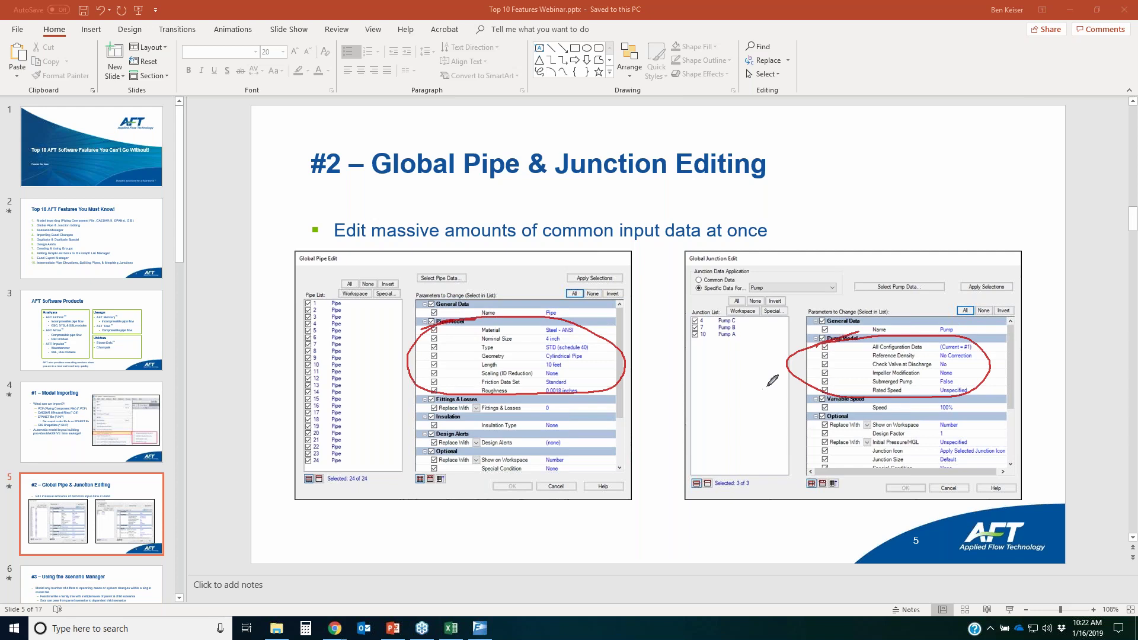
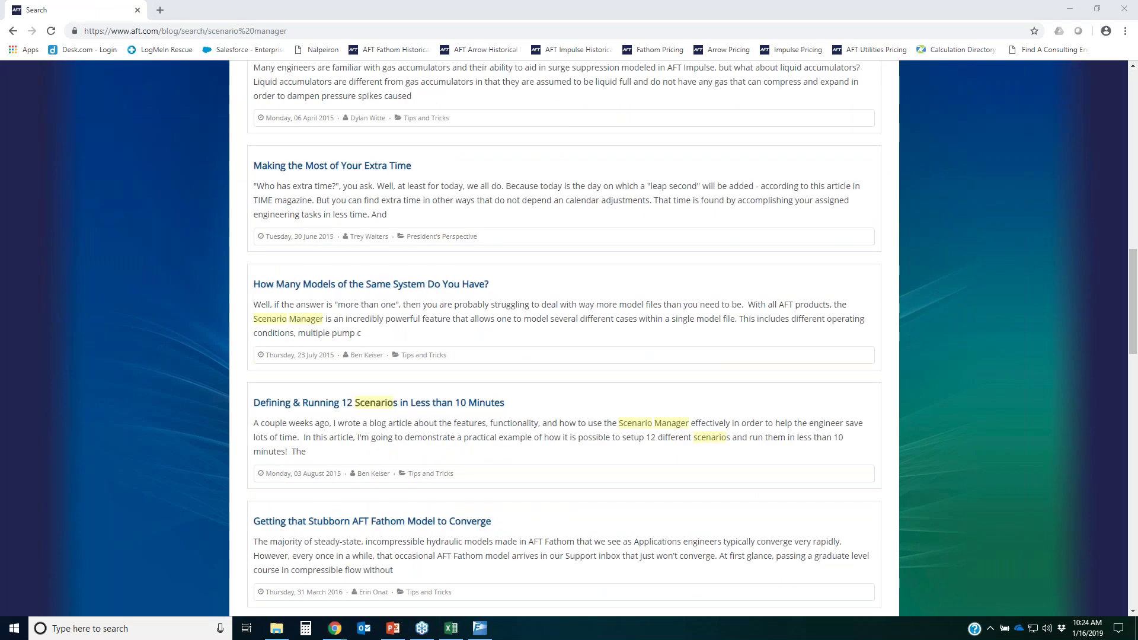
- Circle the two Scenario Manager article titles in the blog search results, clear the marks and return to PowerPoint
mouse_move(240, 282)
mouse_down()
mouse_move(359, 255)
mouse_move(418, 303)
mouse_move(266, 274)
mouse_up()
drag(228, 395, 495, 442)
drag(226, 416, 494, 444)
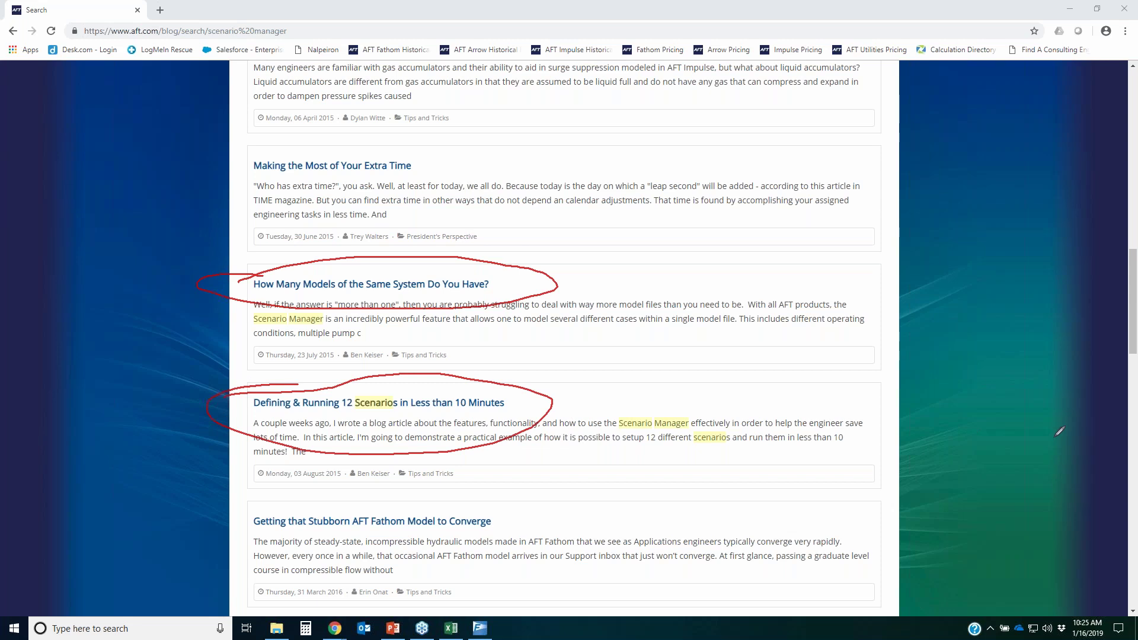
key(Escape)
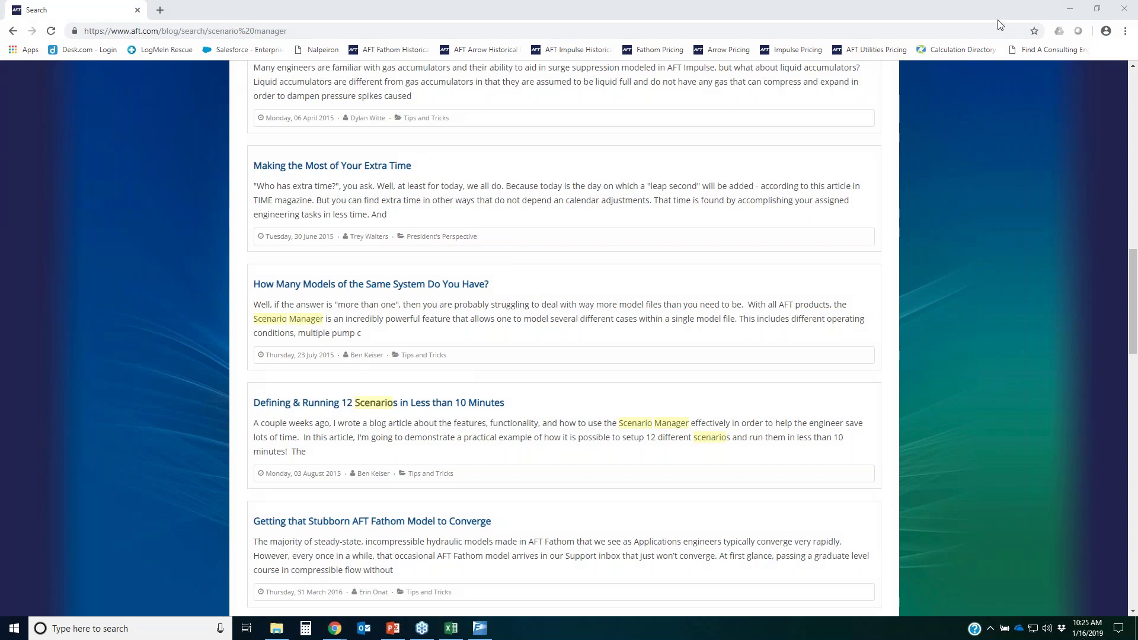
click(1071, 9)
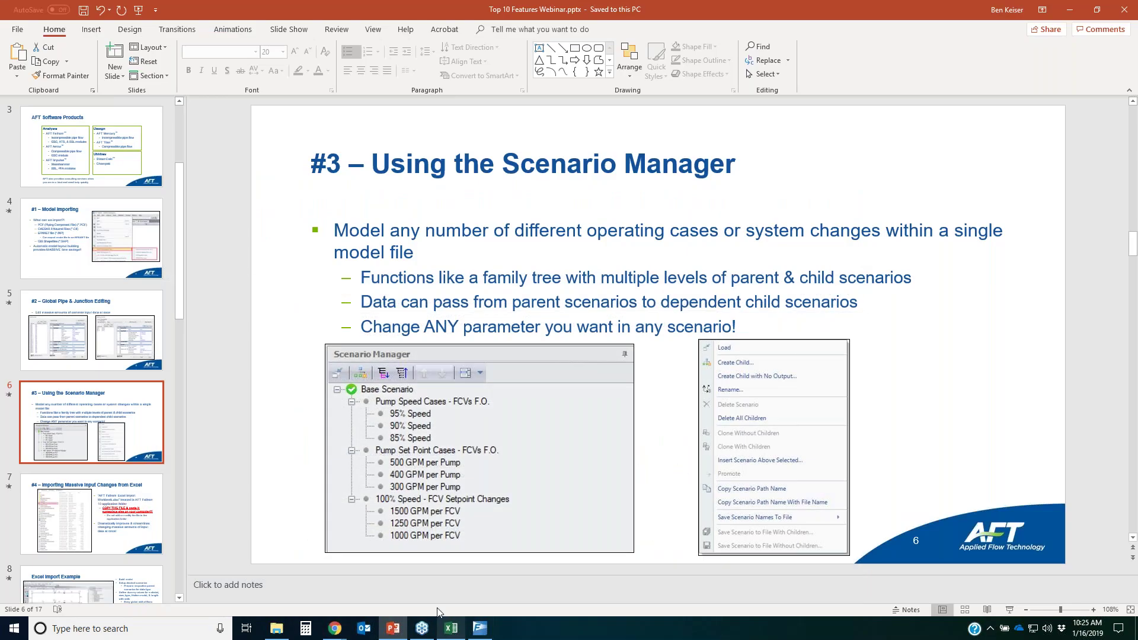
- Circle the scenario tree in red on the Using the Scenario Manager slide in PowerPoint and erase the mark
click(481, 628)
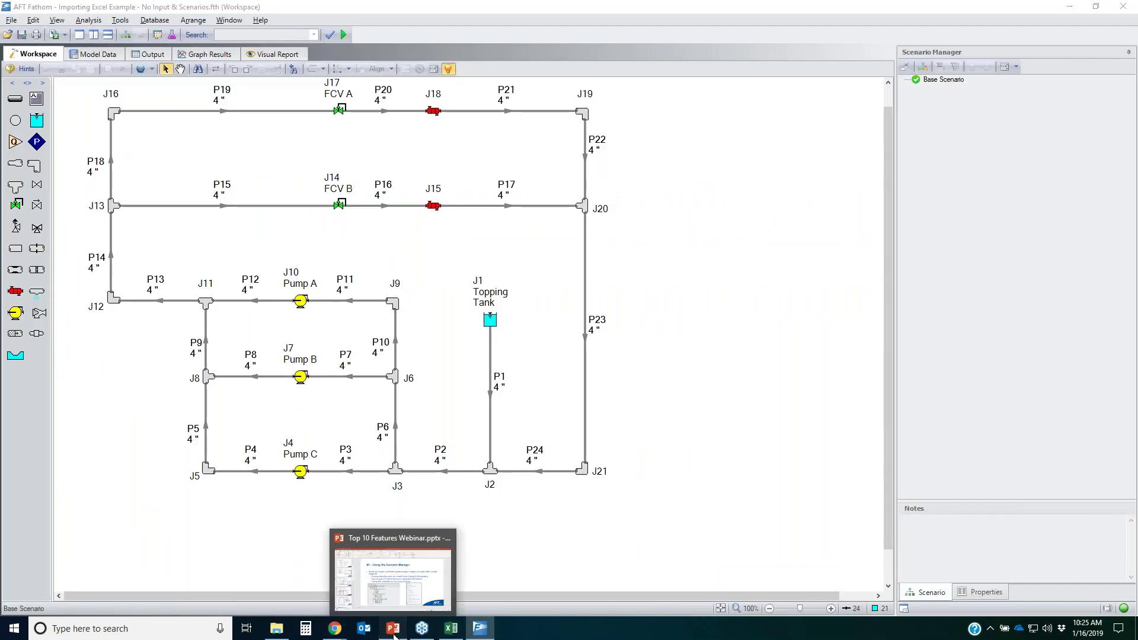
click(394, 633)
double_click(802, 12)
drag(801, 148, 528, 2)
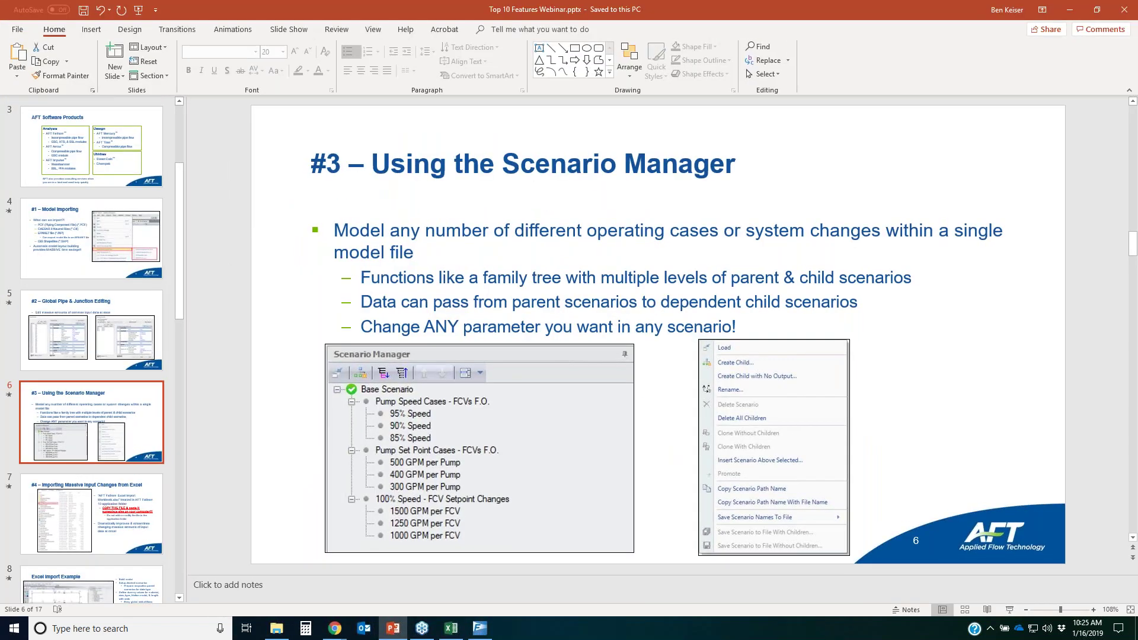
mouse_move(427, 373)
mouse_down()
mouse_move(533, 487)
mouse_move(480, 373)
mouse_up()
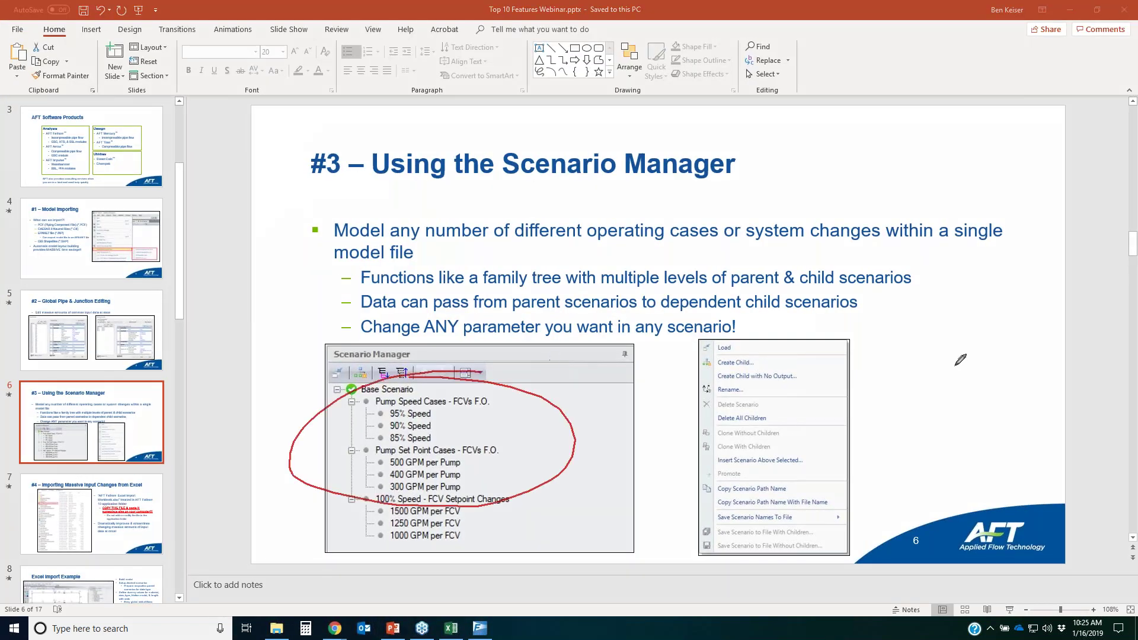
key(e)
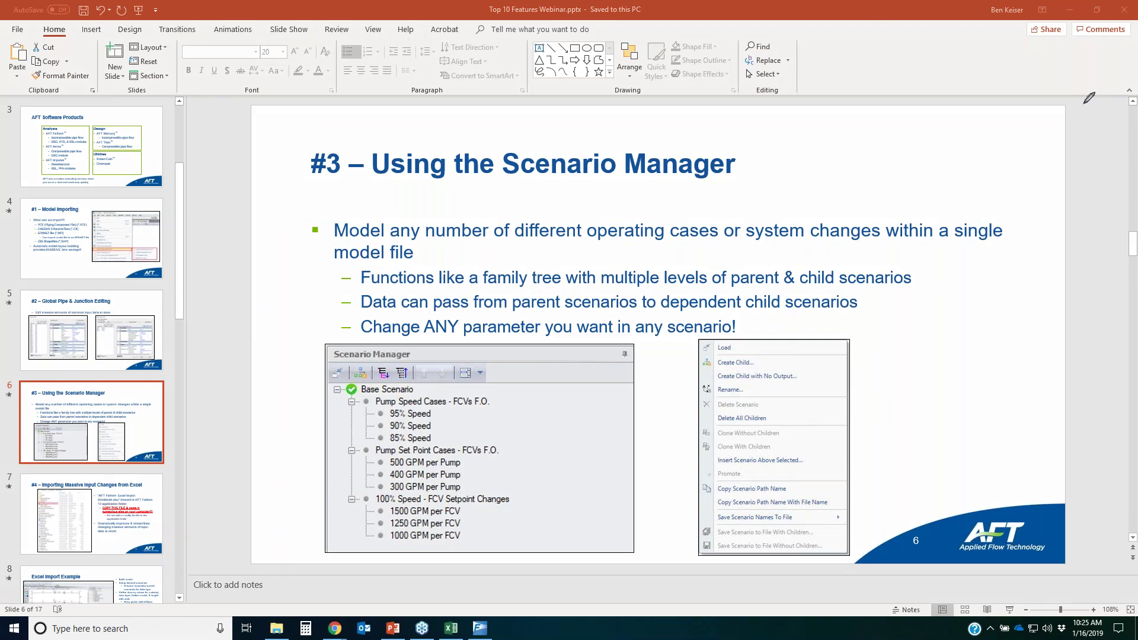
- Switch to AFT Fathom and create a child scenario named "Pump Speed Cases - FCVs F.O." under the Base Scenario
key(alt+Tab)
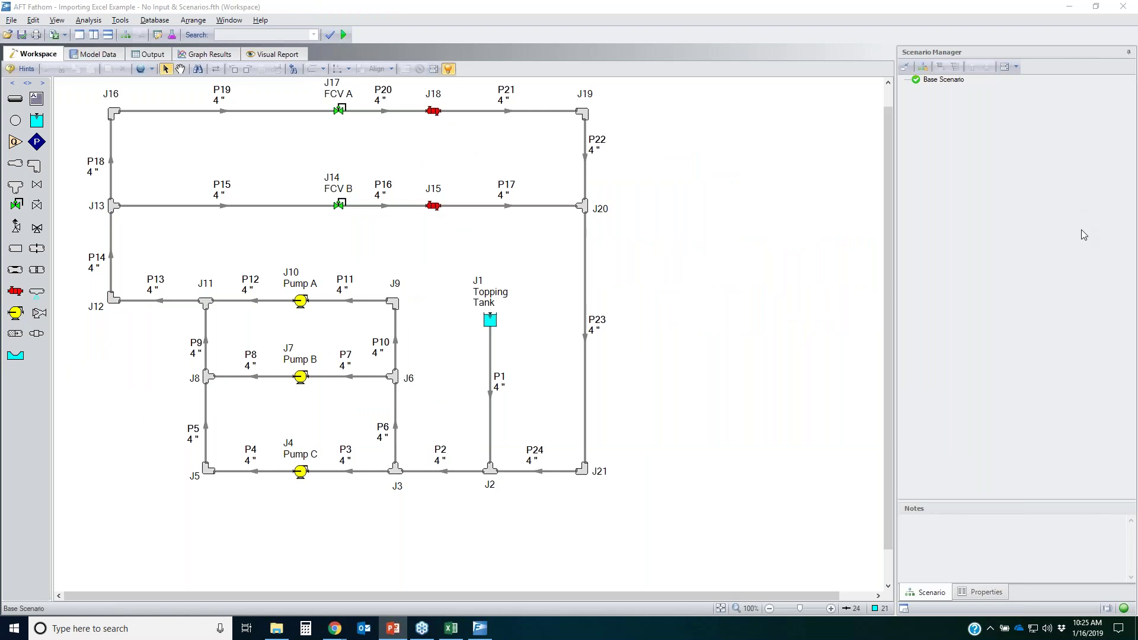
click(943, 81)
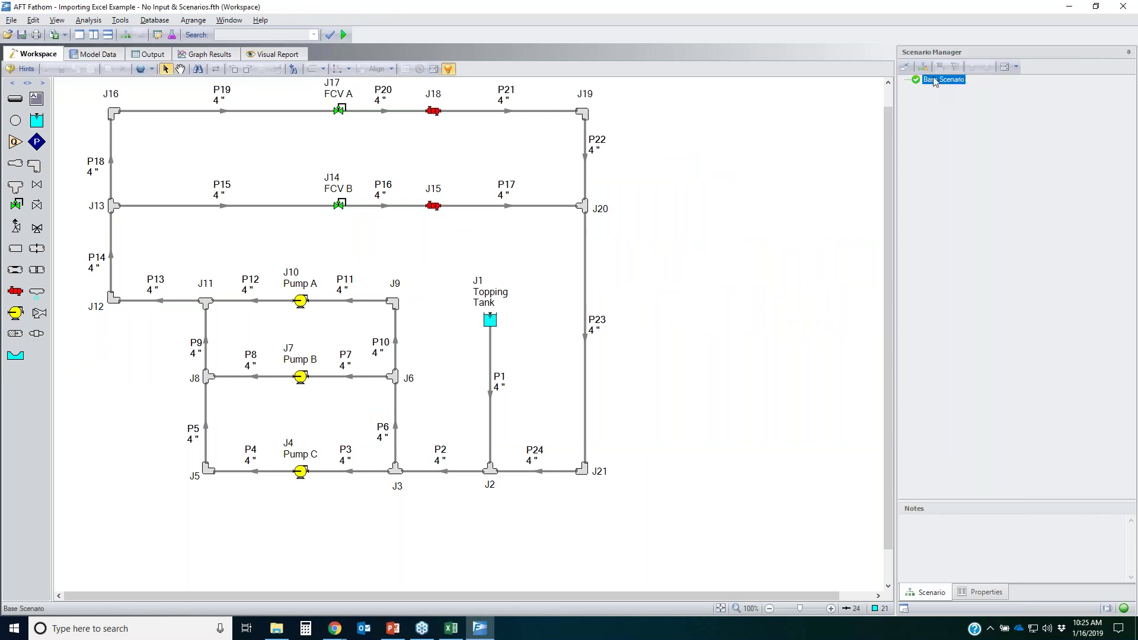
click(923, 66)
text(Pump Speed )
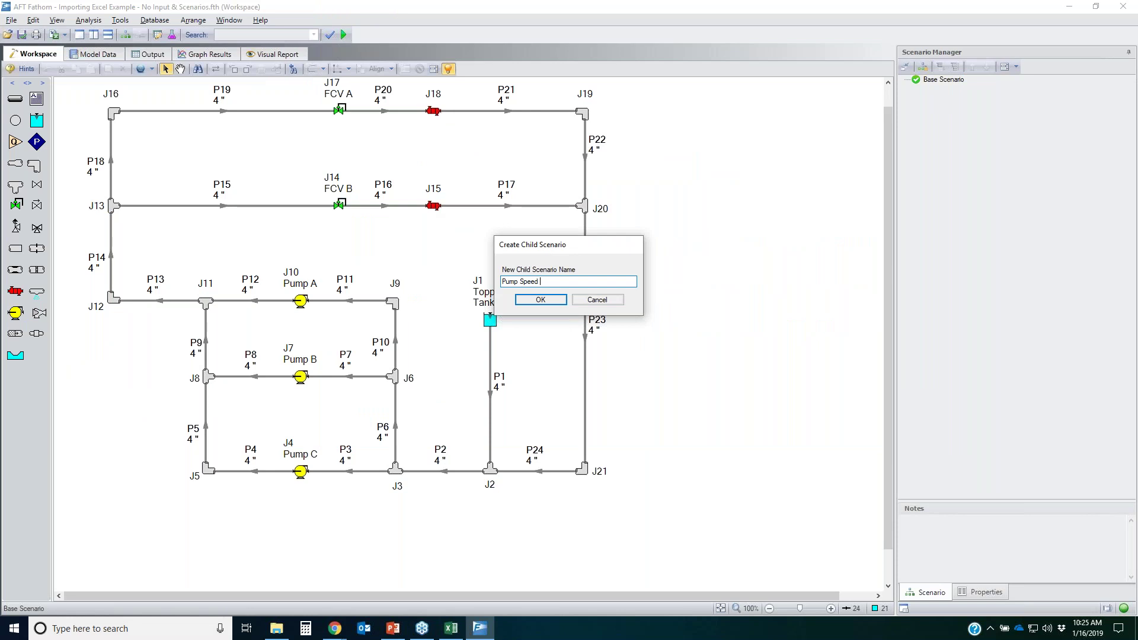
text(Cases - )
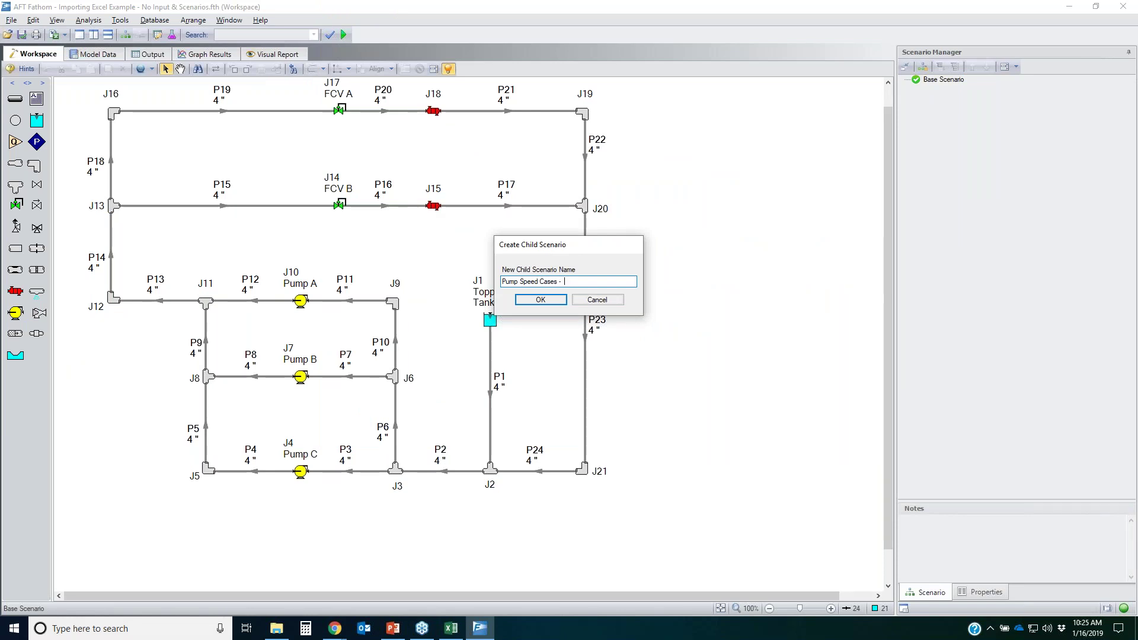
text(FCCVs F.O.)
key(Return)
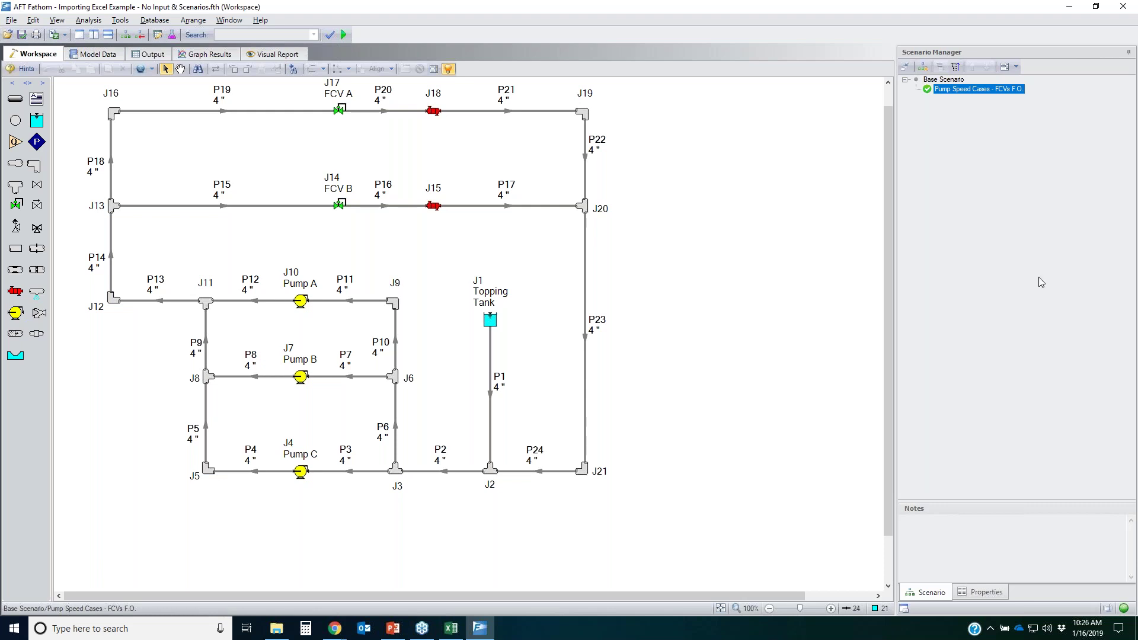
- Switch to PowerPoint, circle the pump speed and set point cases in the scenario tree in red, and erase the marks
key(alt+Tab)
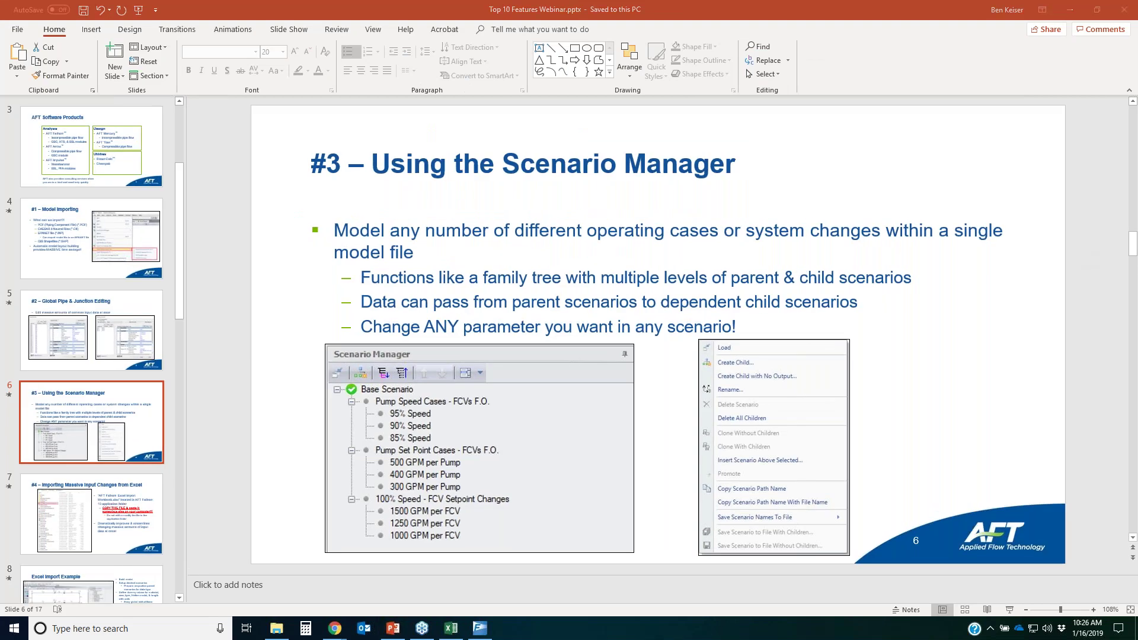
mouse_move(364, 452)
mouse_down()
mouse_move(486, 481)
mouse_move(350, 470)
mouse_move(418, 454)
mouse_up()
mouse_move(414, 389)
mouse_down()
mouse_move(343, 387)
mouse_move(361, 401)
mouse_move(356, 391)
mouse_move(323, 406)
mouse_move(442, 387)
mouse_move(492, 393)
mouse_move(373, 404)
mouse_move(438, 439)
mouse_move(409, 409)
mouse_move(370, 415)
mouse_move(427, 380)
mouse_up()
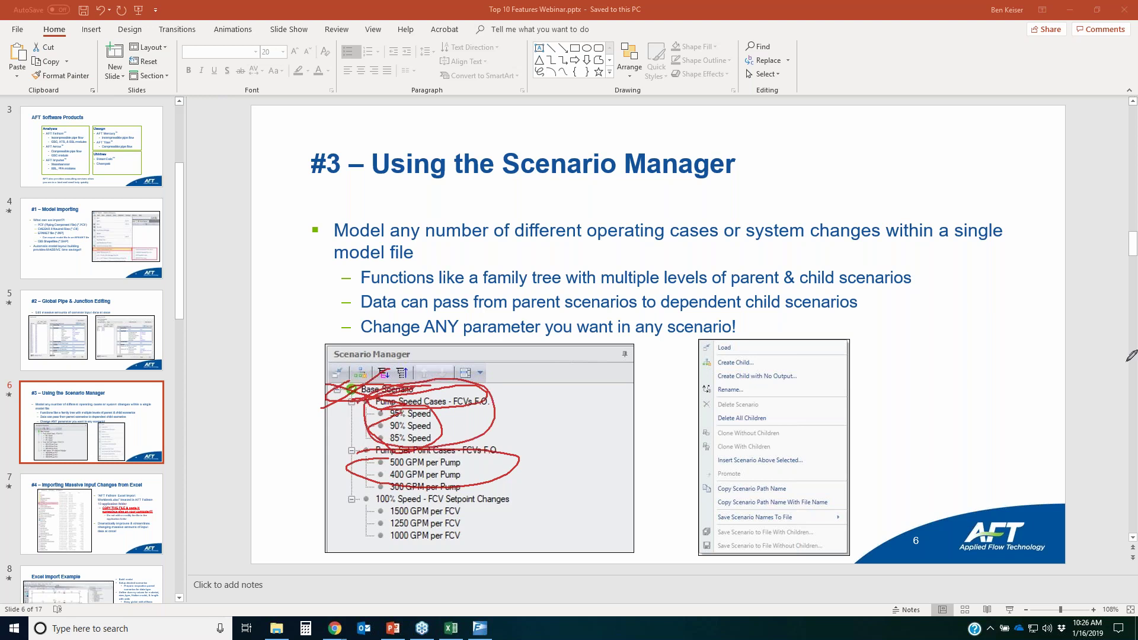
key(Escape)
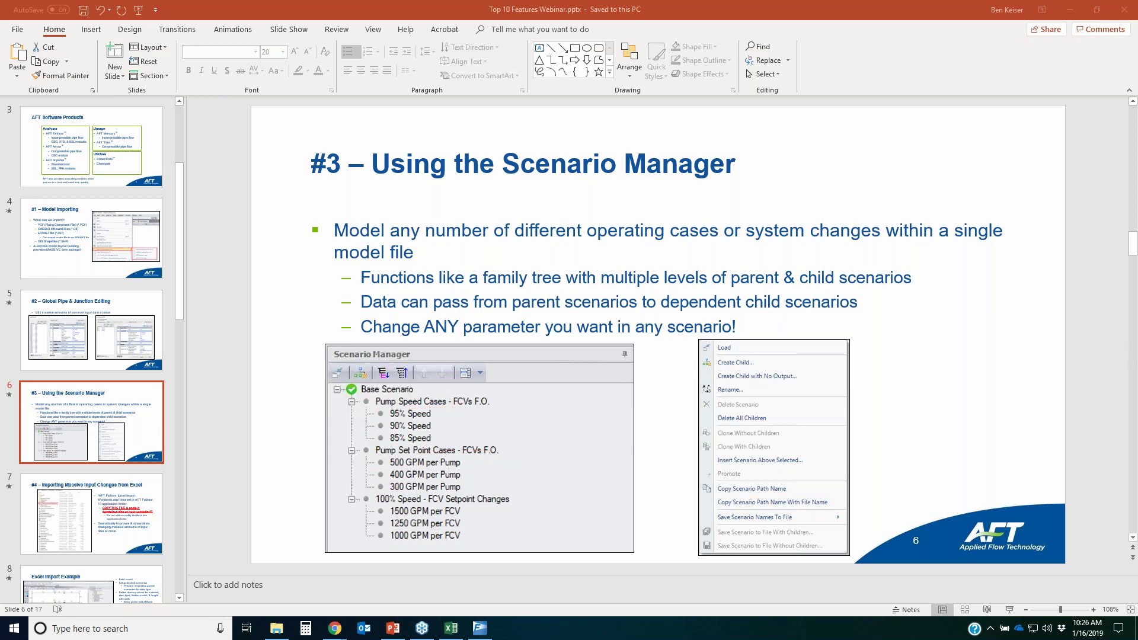
- Switch to AFT Fathom and create a child scenario named "95% Speed" under Pump Speed Cases - FCVs F.O
key(alt+Tab)
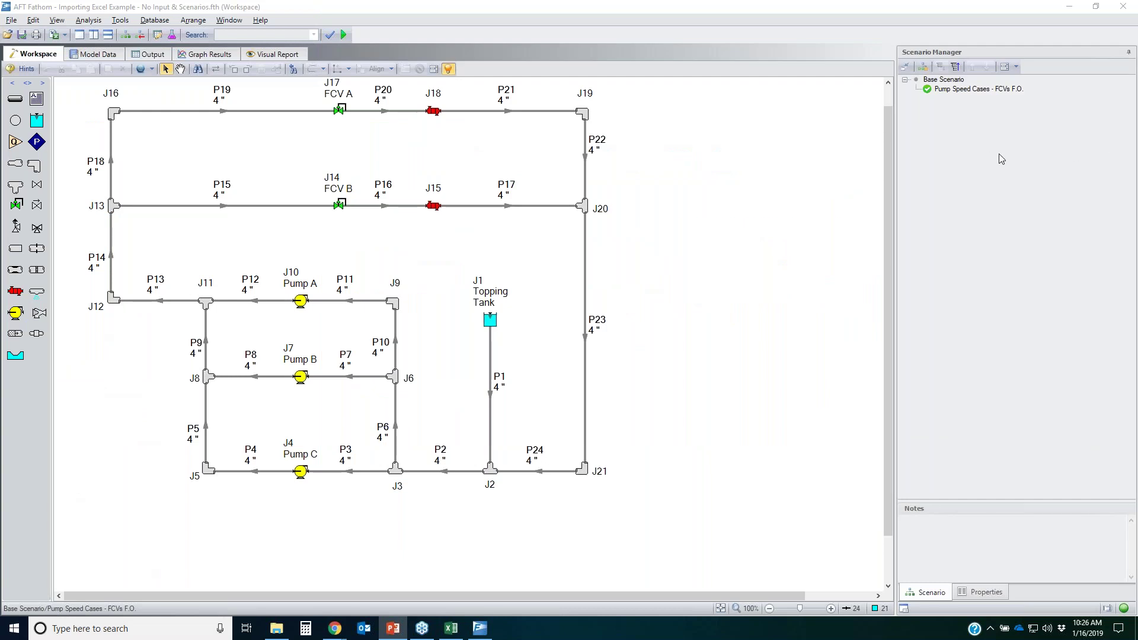
click(967, 95)
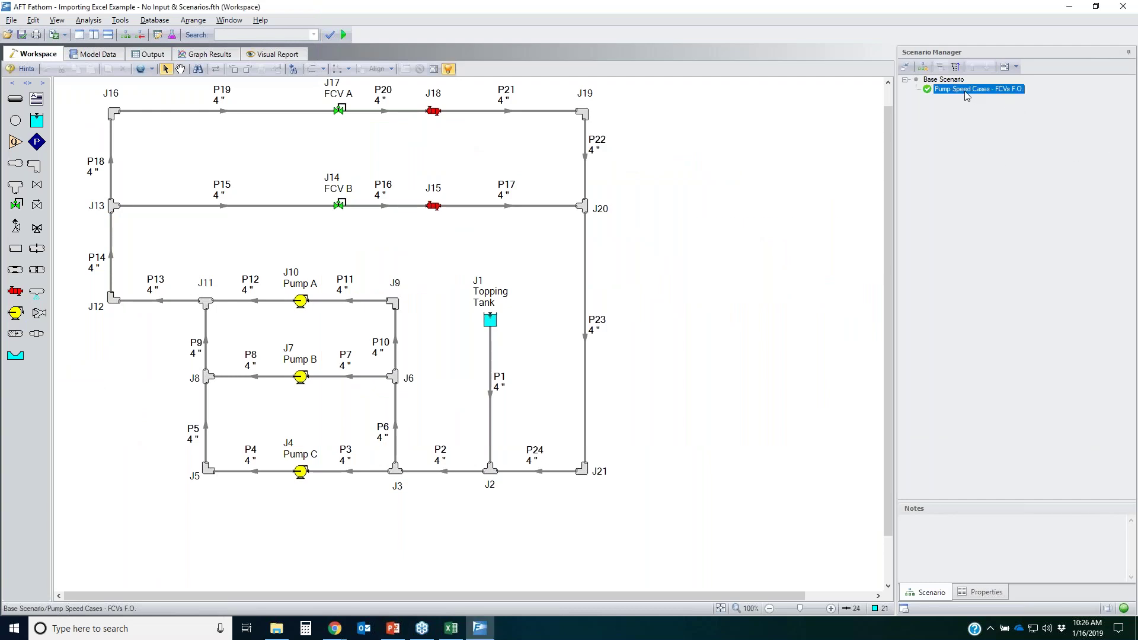
click(923, 68)
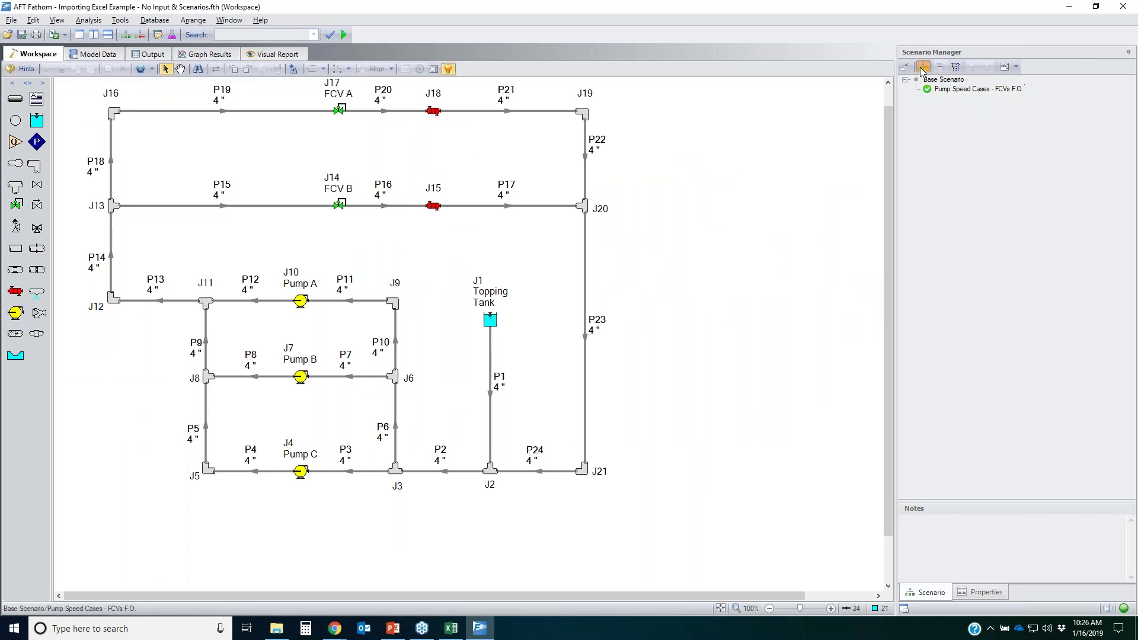
text(9)
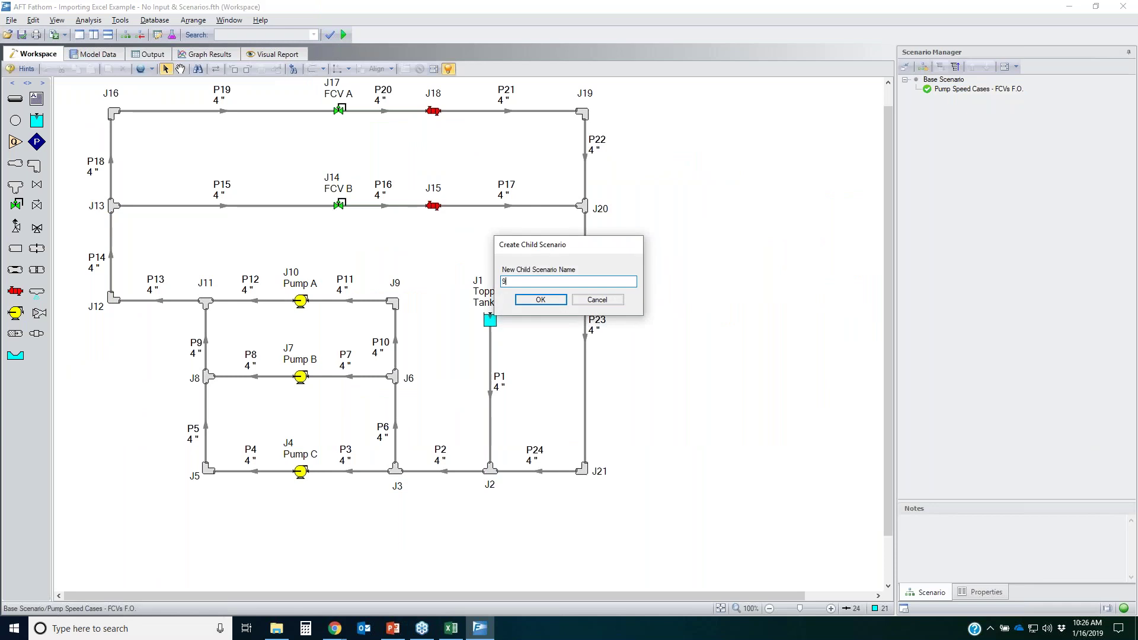
text(5% Speed)
key(Return)
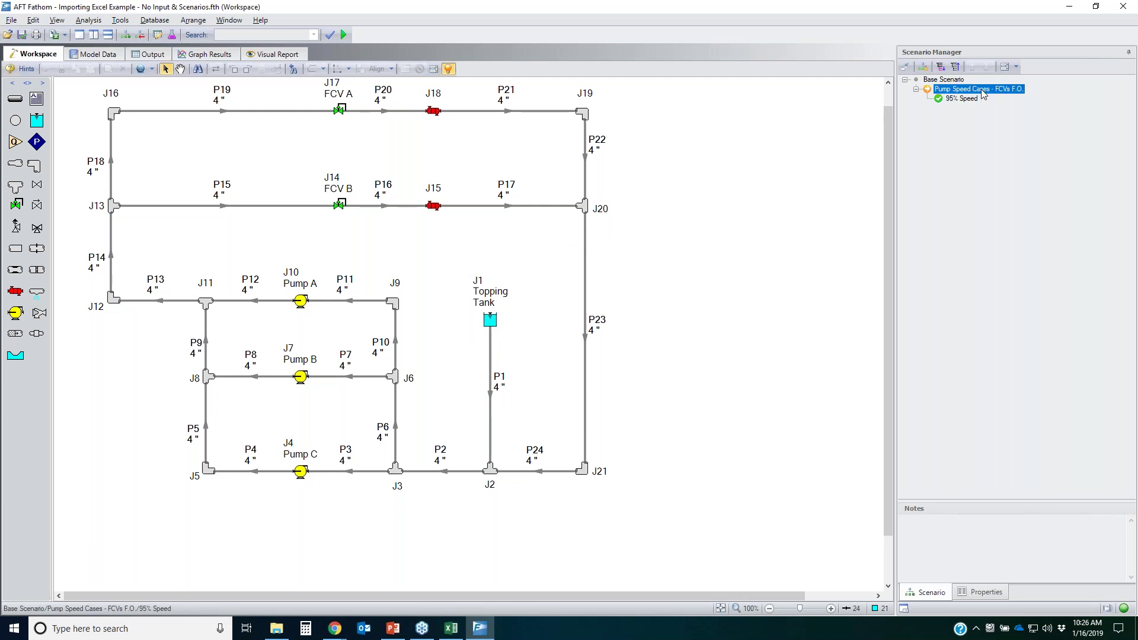
- Create two more child scenarios under Pump Speed Cases - FCVs F.O., named "90% Speed" and "85% Speed"
click(926, 67)
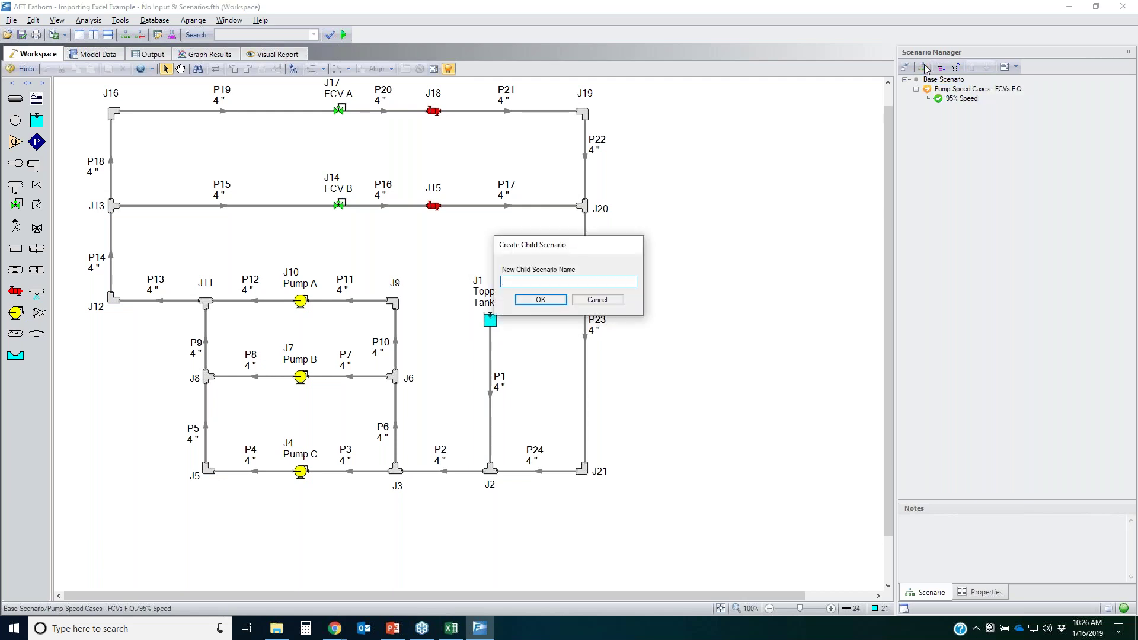
text(90% Speed)
key(Return)
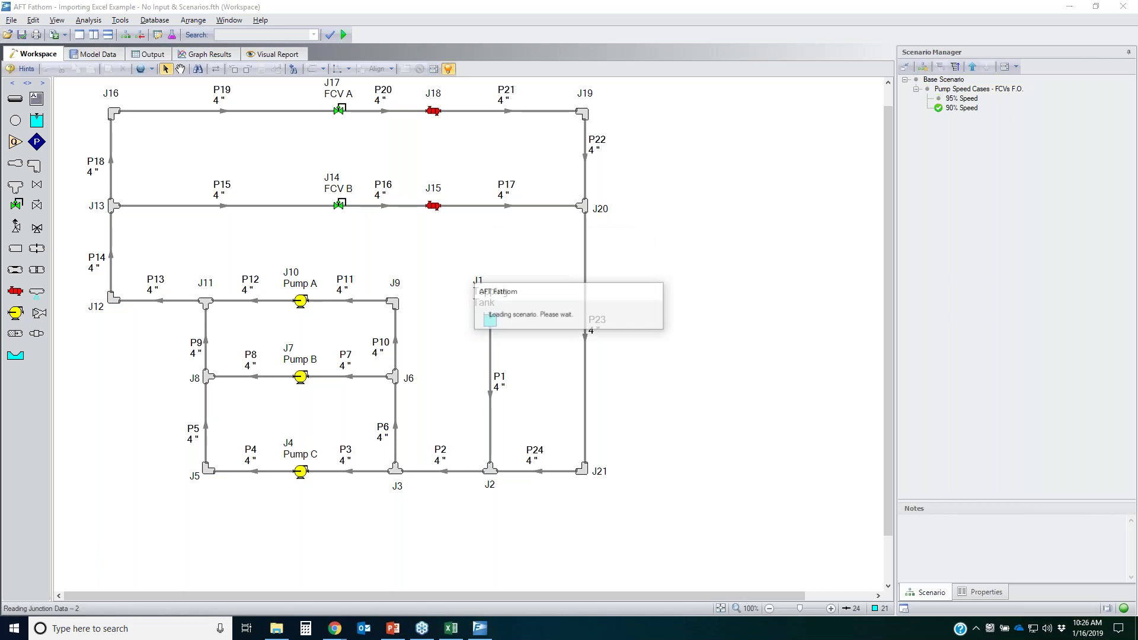
click(949, 88)
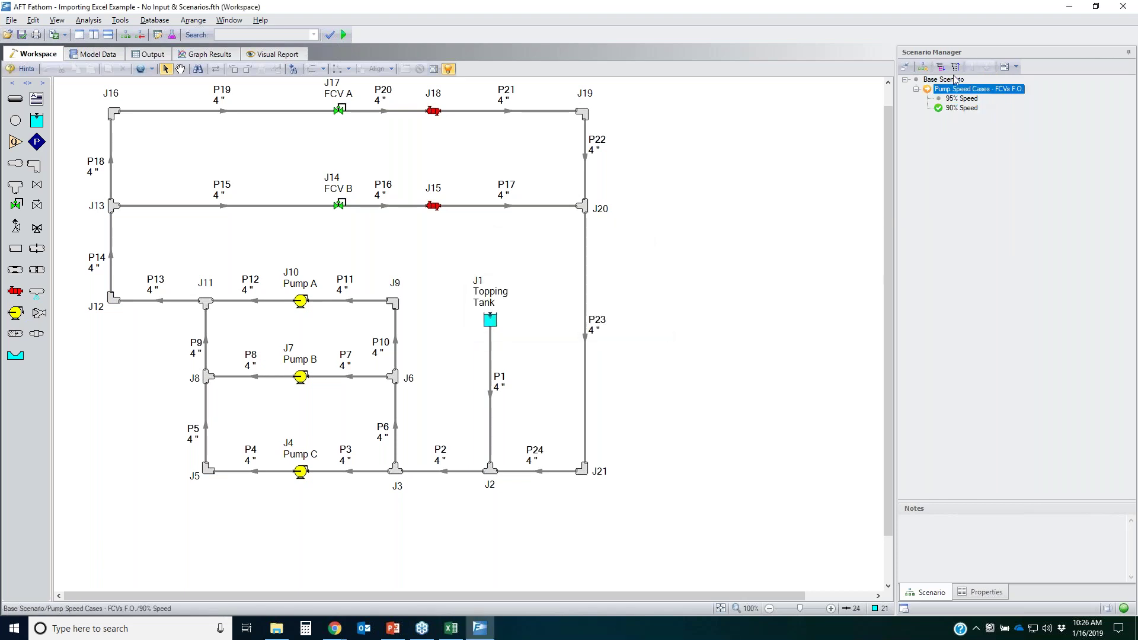
click(924, 67)
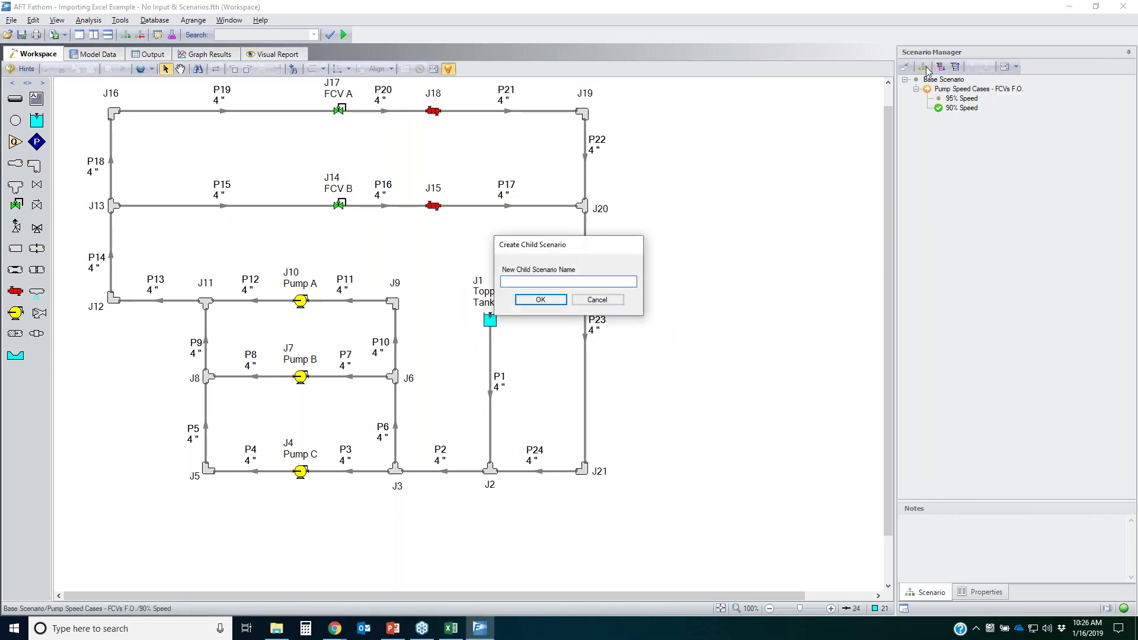
text(85% Speed)
key(Return)
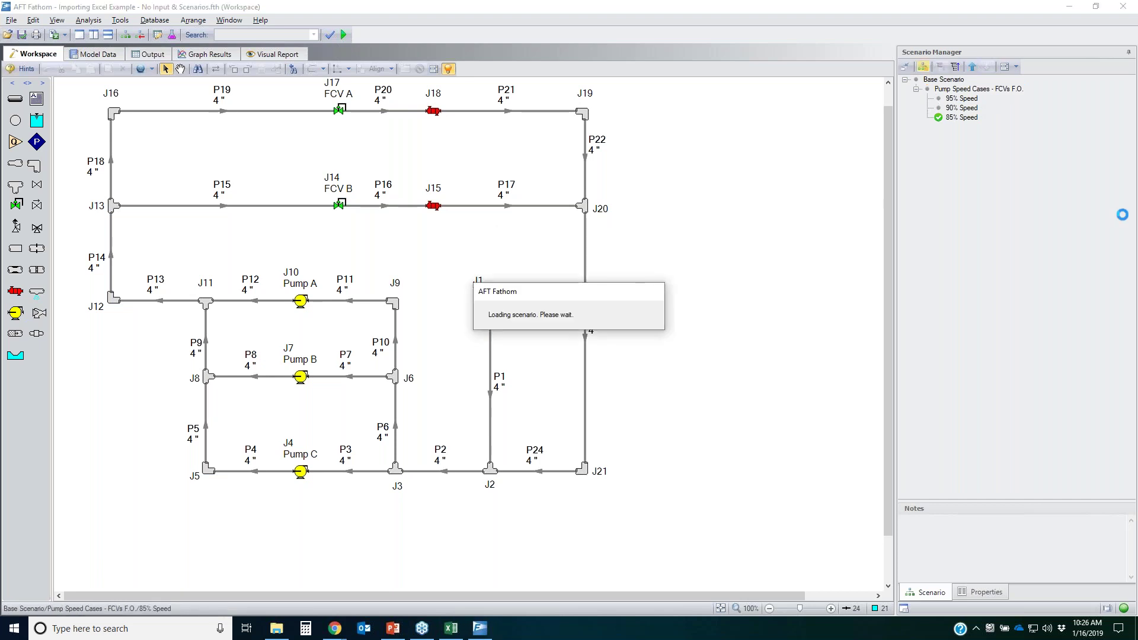
- Load the Pump Speed Cases - FCVs F.O. scenario and view the variable speed settings of Pump A
double_click(967, 89)
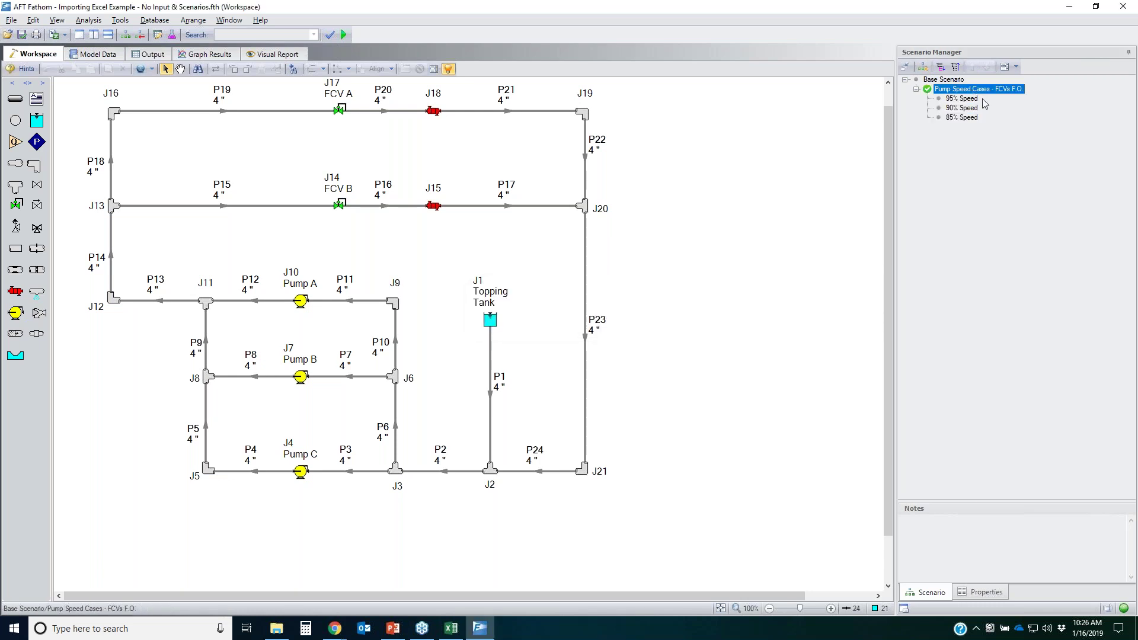
drag(256, 257, 348, 510)
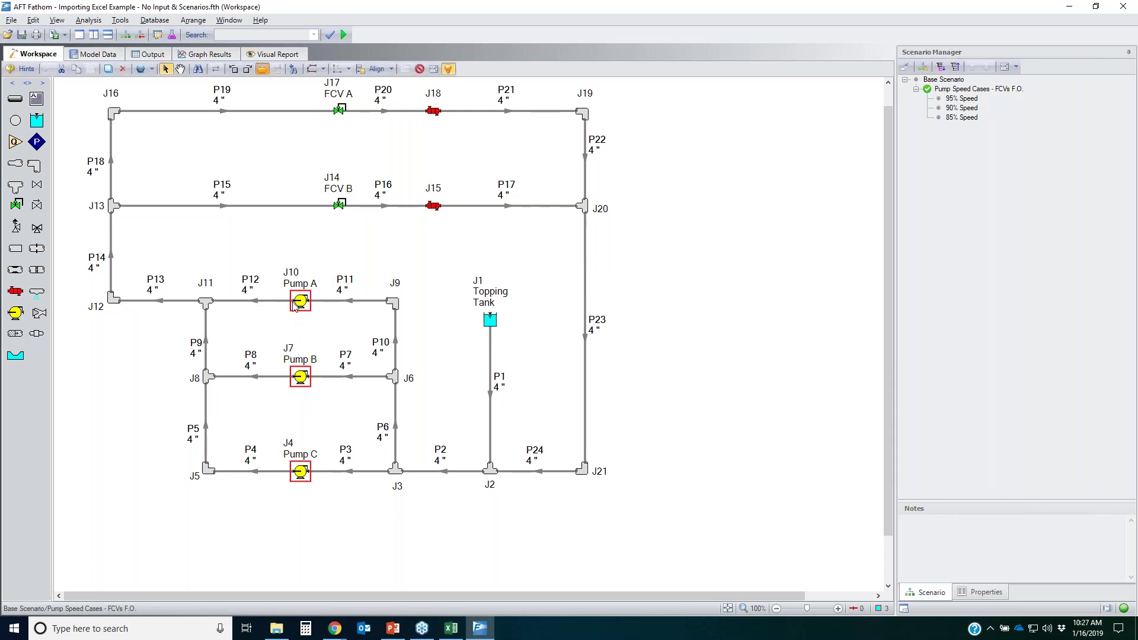
click(628, 369)
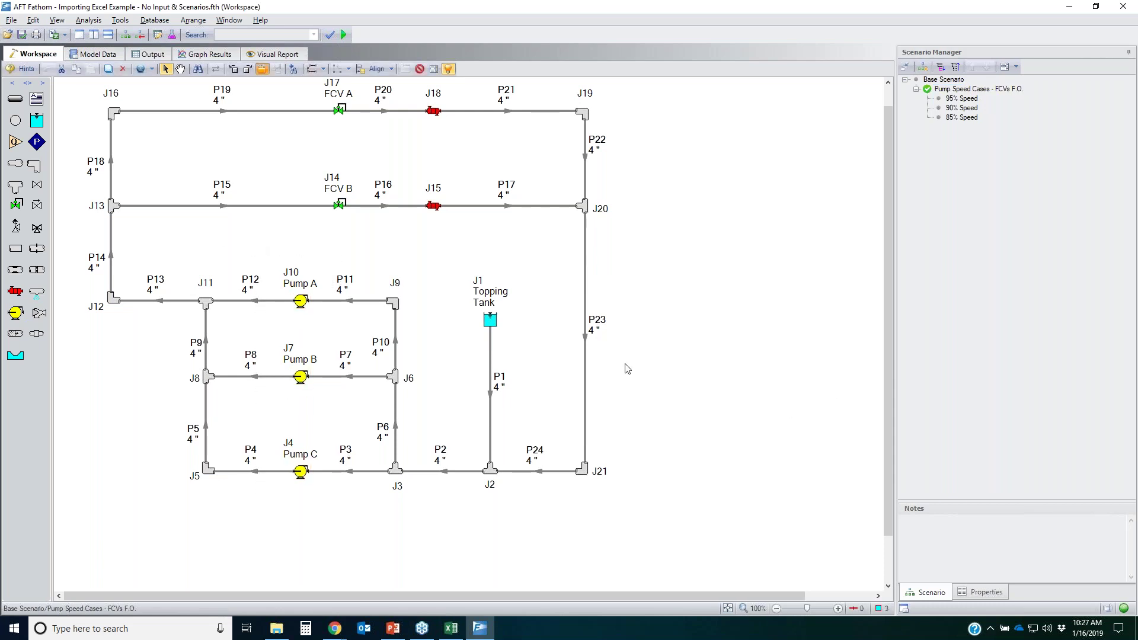
click(300, 301)
key(Return)
click(431, 196)
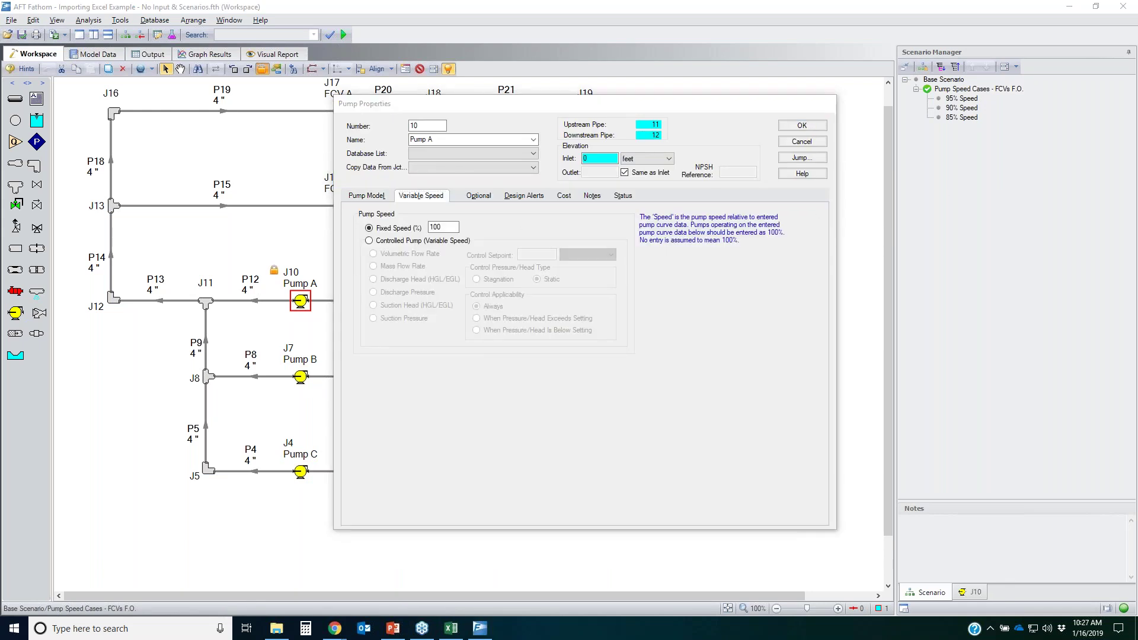
- Mark Pump A's fixed speed setting and Pump Model heading in red, cross out the speed settings, clear the marks and close the properties without changes
mouse_move(388, 216)
mouse_down()
mouse_move(483, 223)
mouse_move(356, 223)
mouse_up()
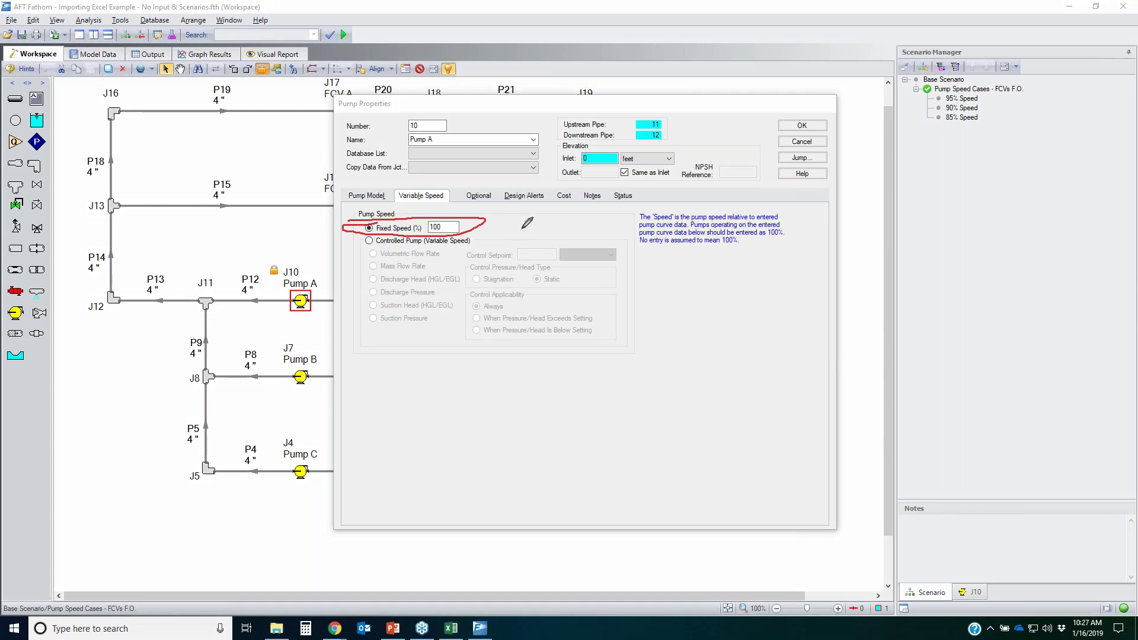
mouse_move(382, 185)
mouse_down()
mouse_move(324, 202)
mouse_move(362, 181)
mouse_up()
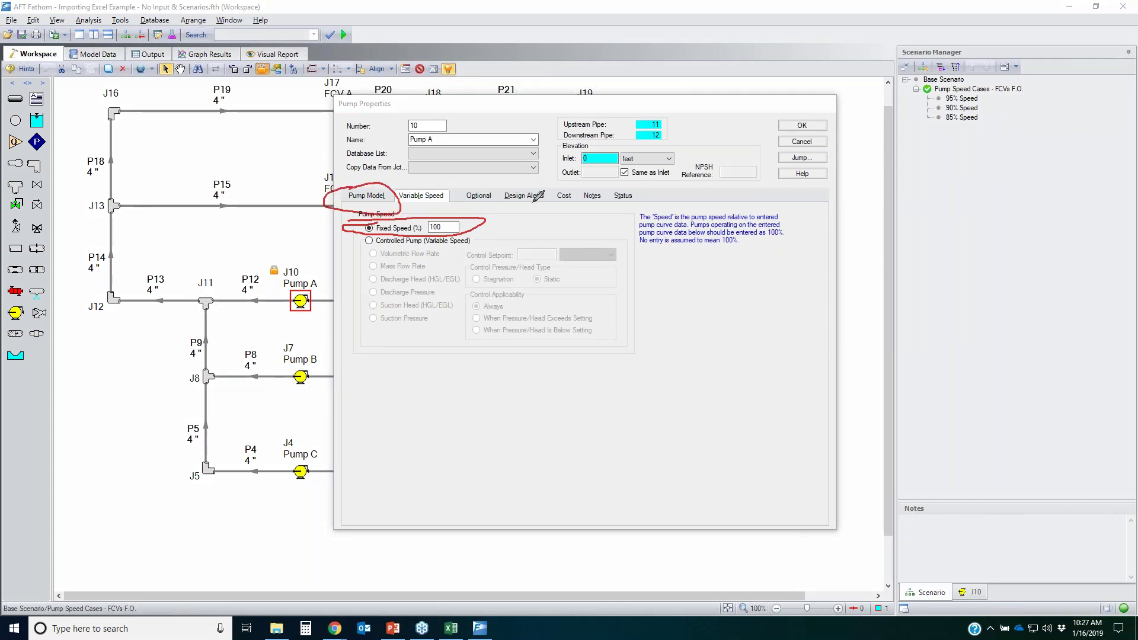
drag(534, 203, 337, 330)
drag(318, 224, 641, 341)
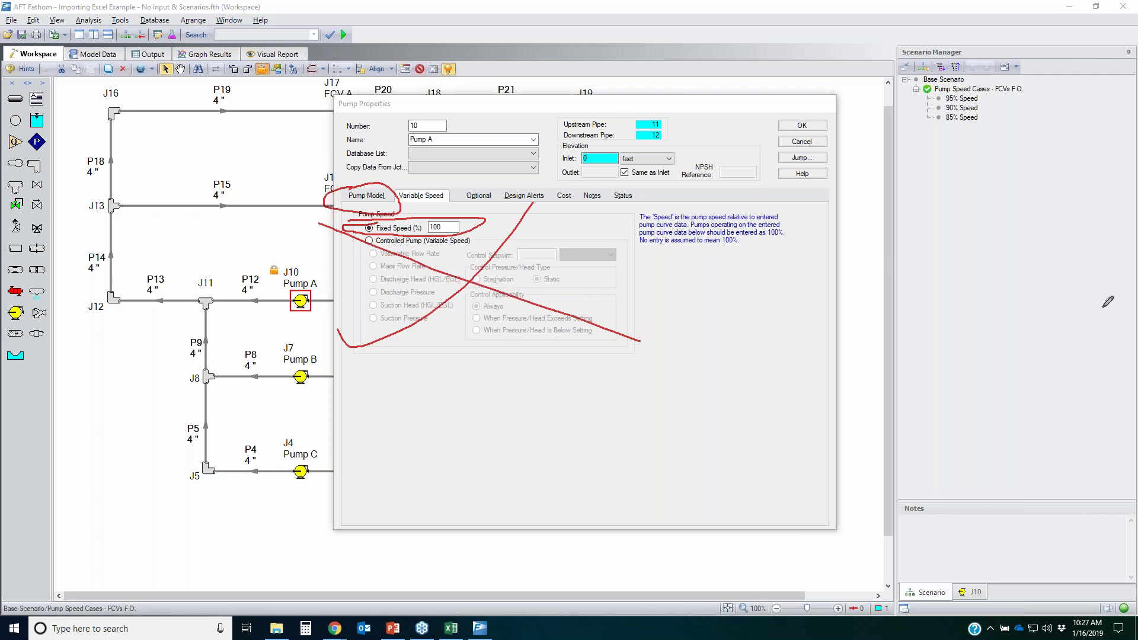
key(Escape)
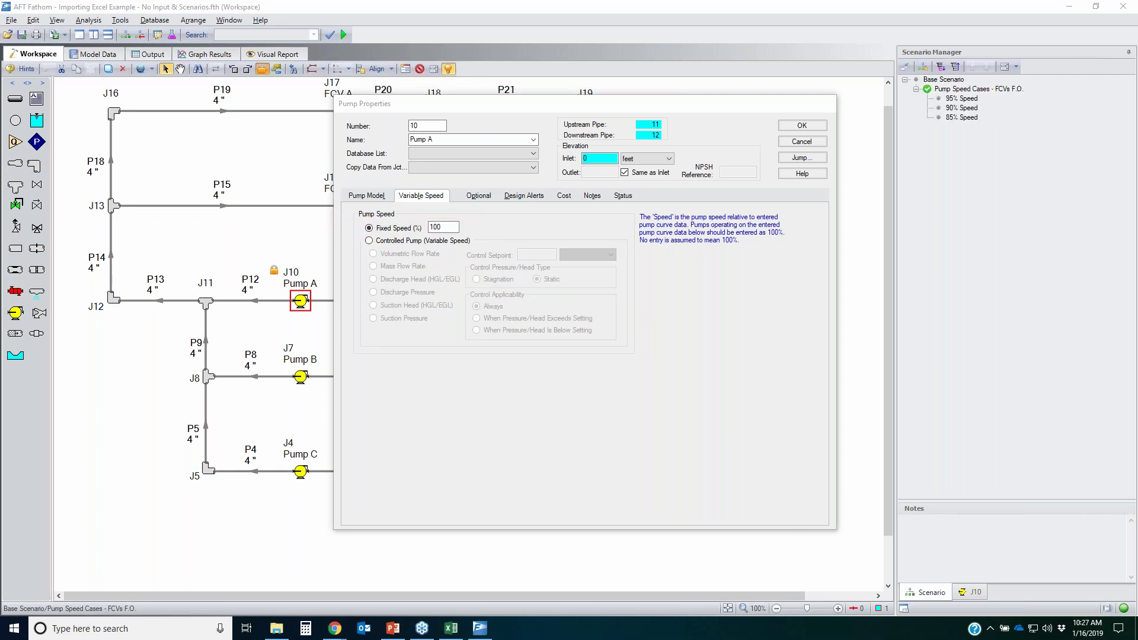
click(802, 142)
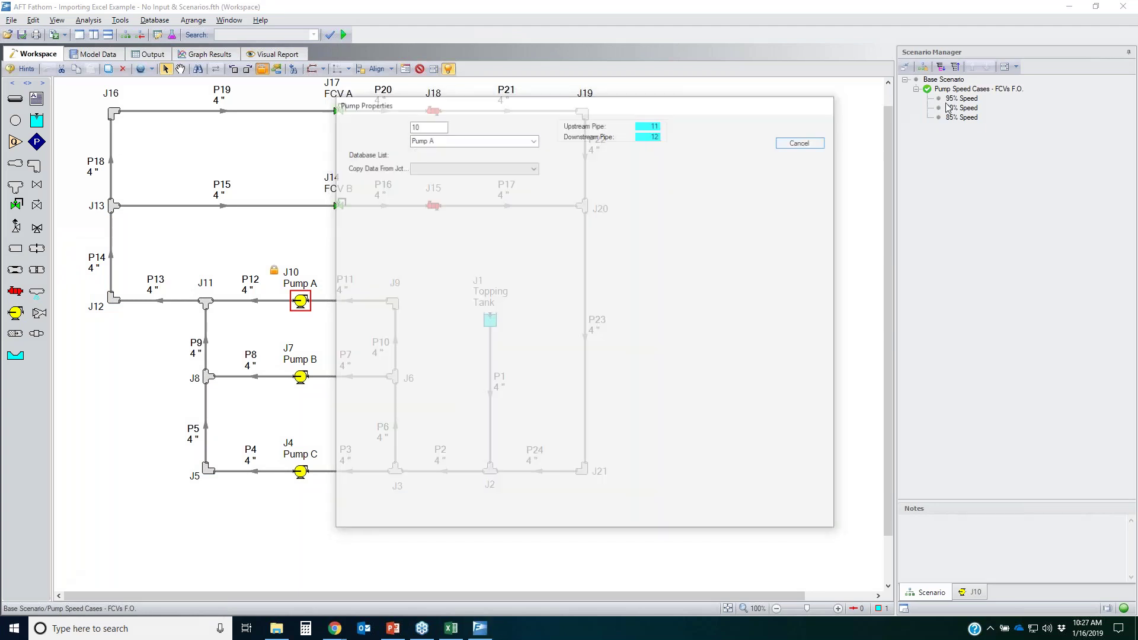
- Point out the 95%, 90% and 85% Speed child scenarios with a red circle in the scenario tree and clear the mark
click(961, 99)
click(961, 109)
click(962, 117)
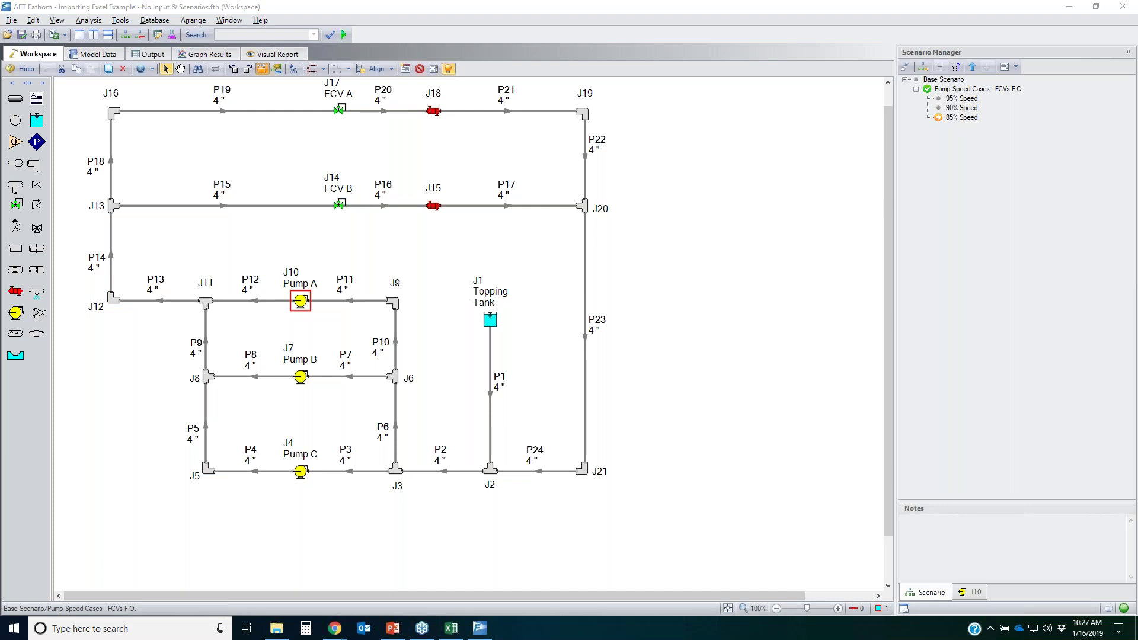
mouse_move(923, 98)
mouse_down()
mouse_move(999, 101)
mouse_move(974, 125)
mouse_move(935, 130)
mouse_move(920, 118)
mouse_move(923, 95)
mouse_up()
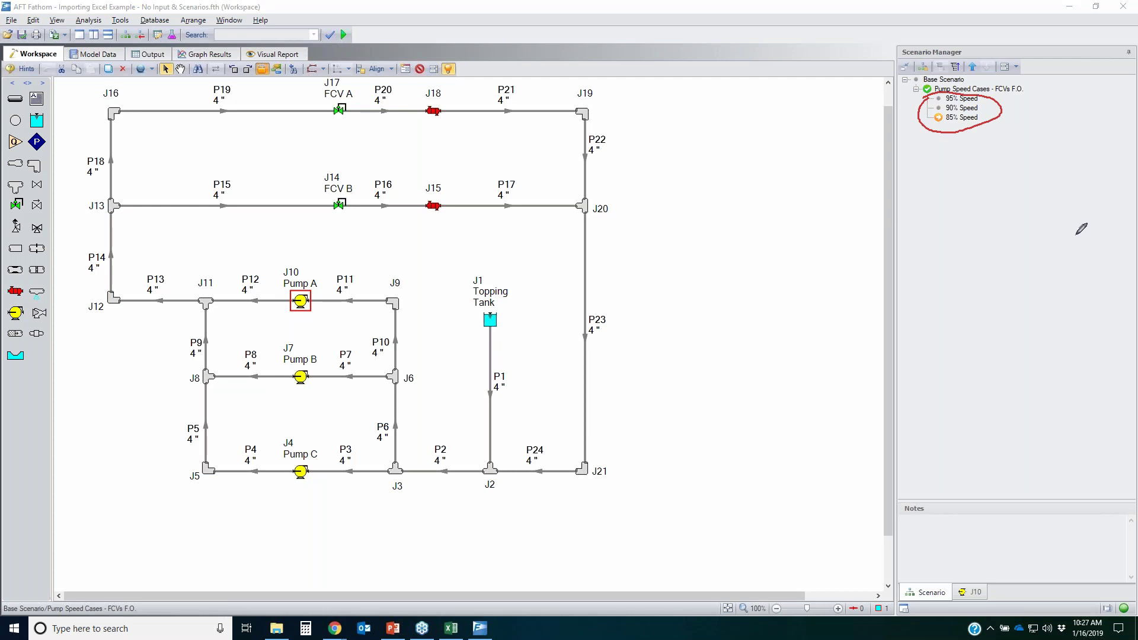
key(Escape)
- Load the 85% Speed scenario, check Pump A's variable speed settings and close the properties without changes
double_click(967, 117)
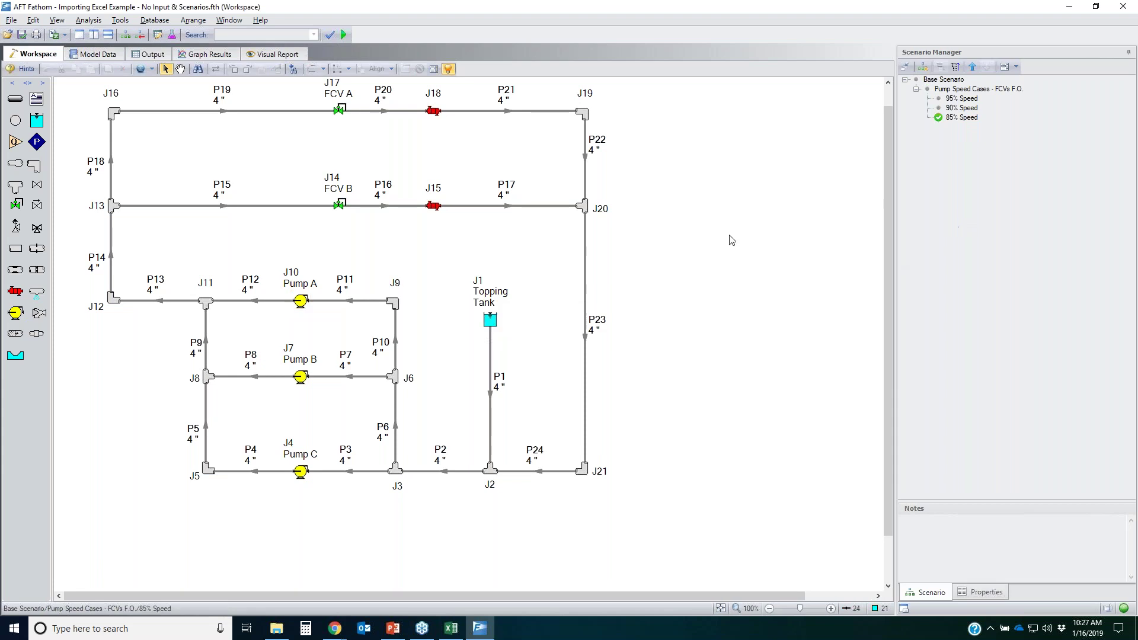
double_click(302, 301)
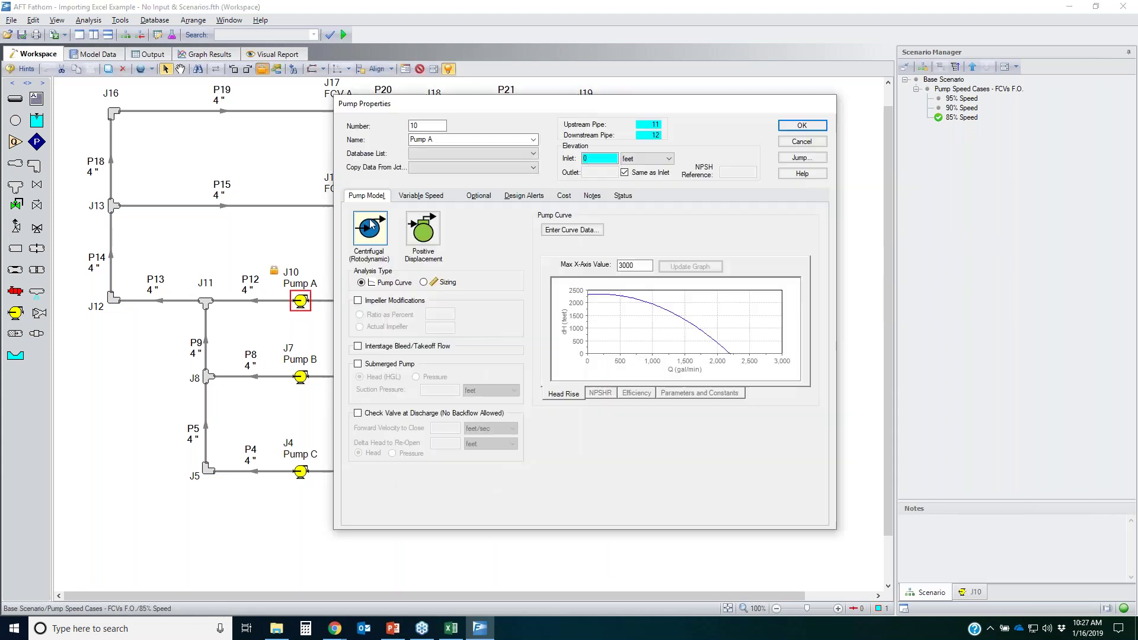
click(422, 195)
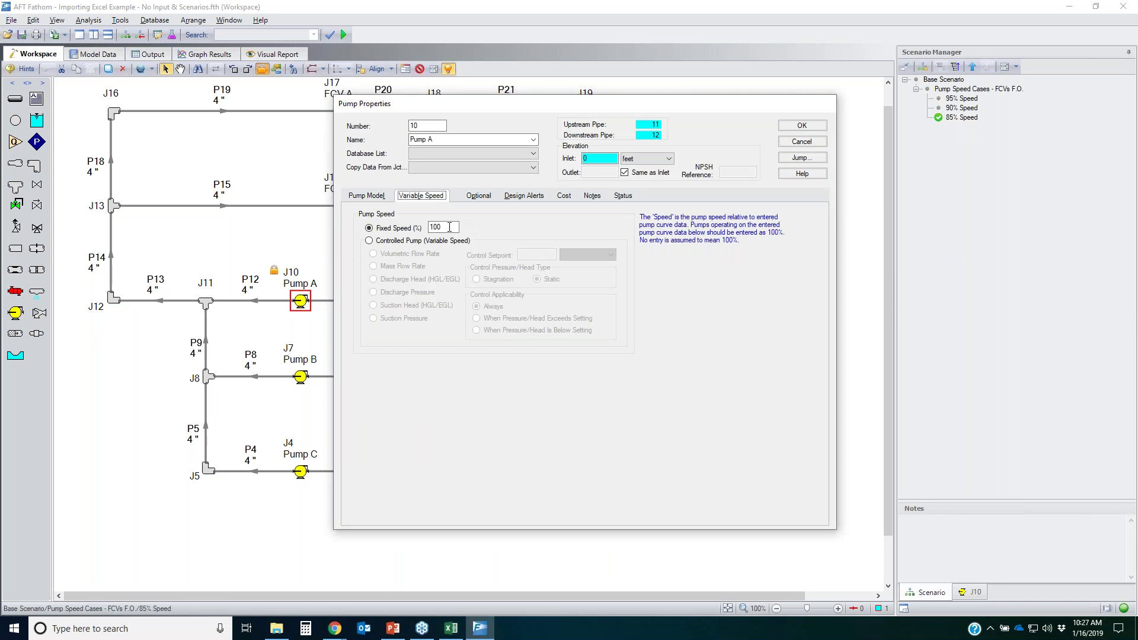
click(804, 143)
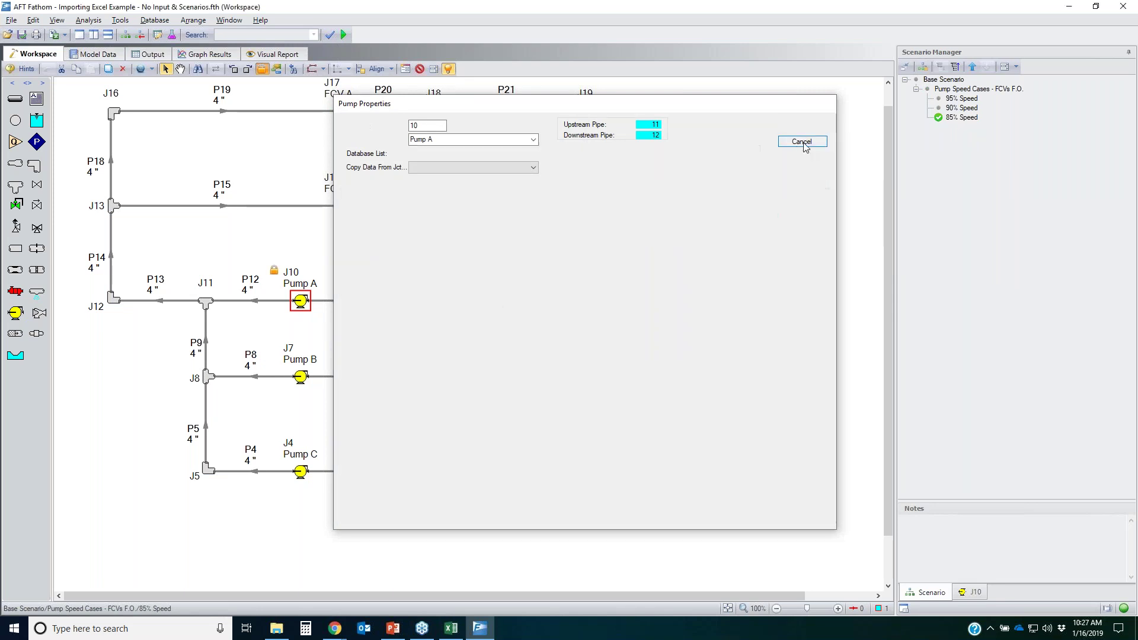
- Load the 95%, 90% and 85% Speed scenarios in turn and return to the Pump Speed Cases - FCVs F.O. parent scenario
double_click(961, 98)
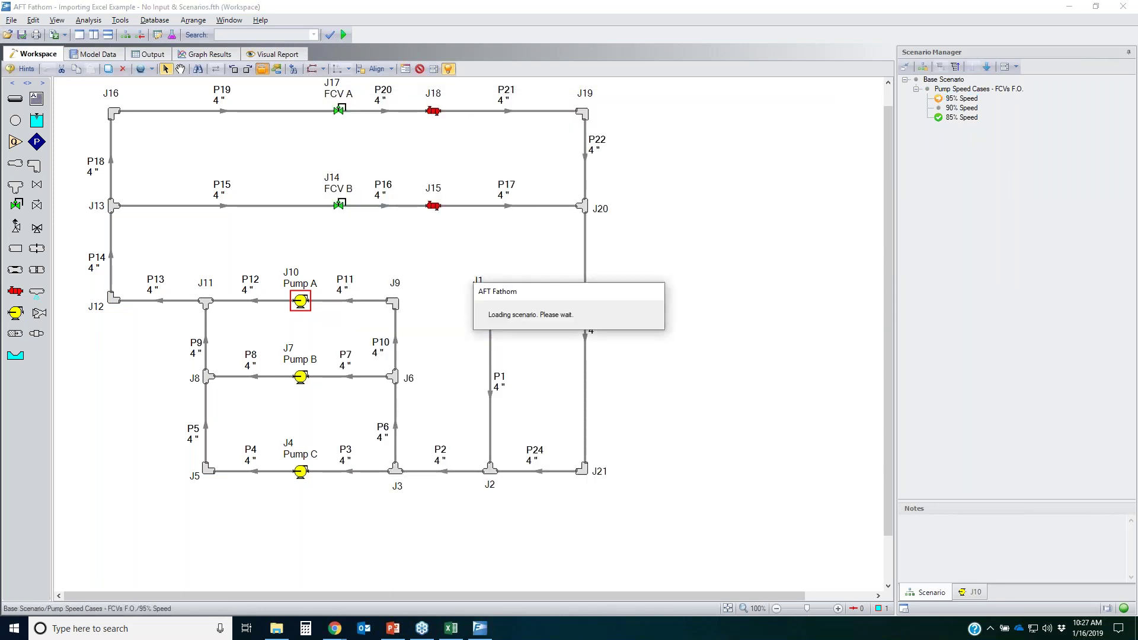
double_click(968, 109)
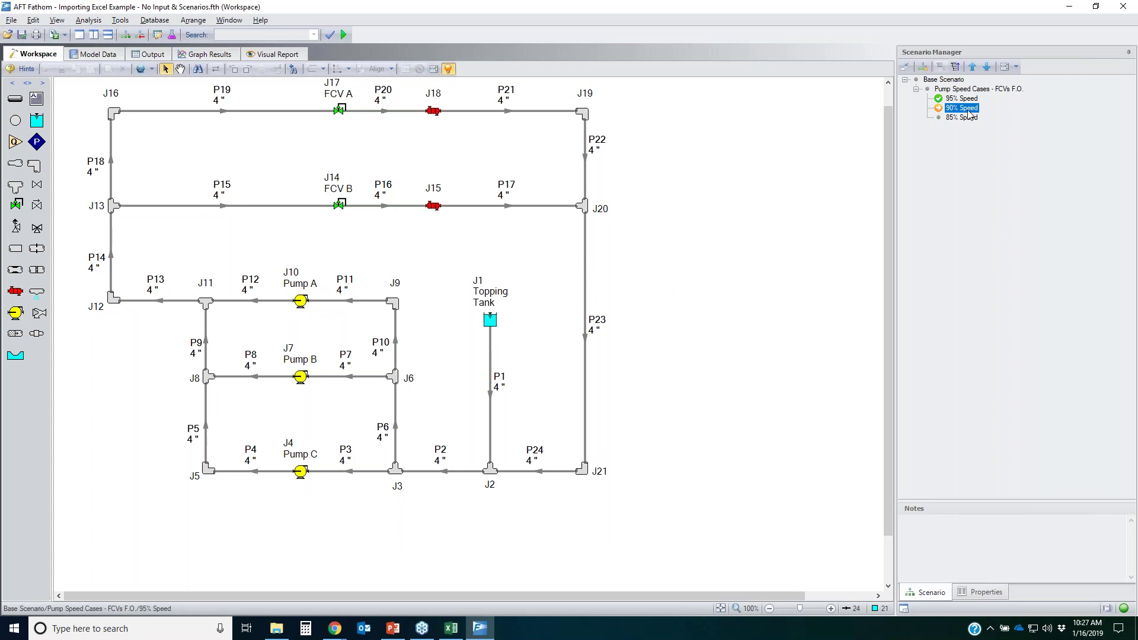
double_click(968, 118)
double_click(996, 89)
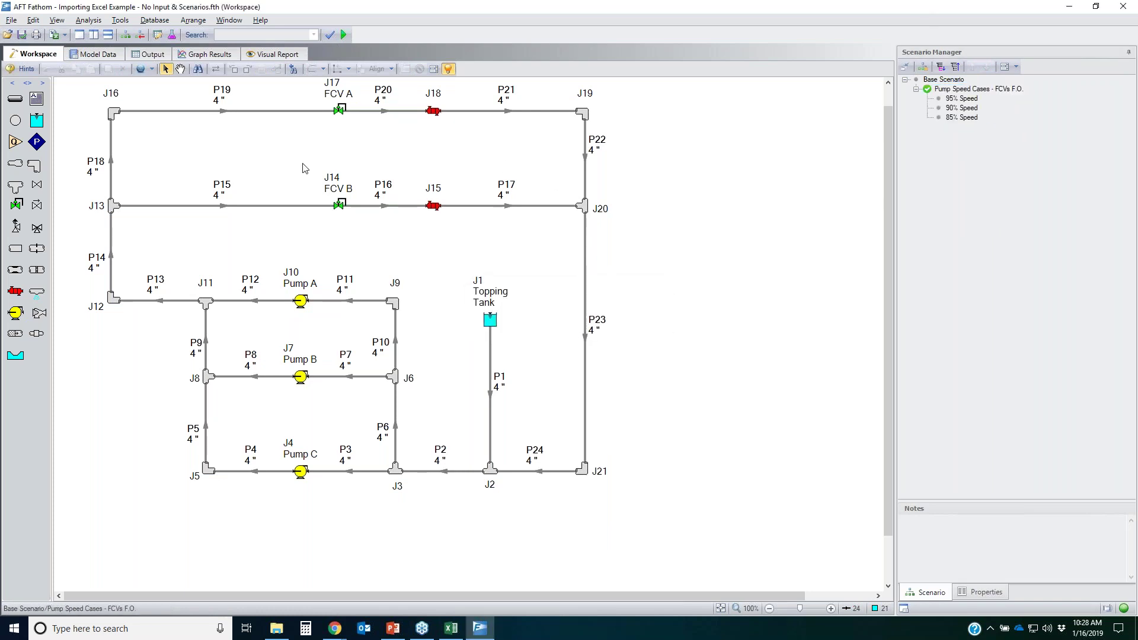
- Set the special condition of control valve FCV A to Fully Open - No Control in the parent scenario
click(340, 111)
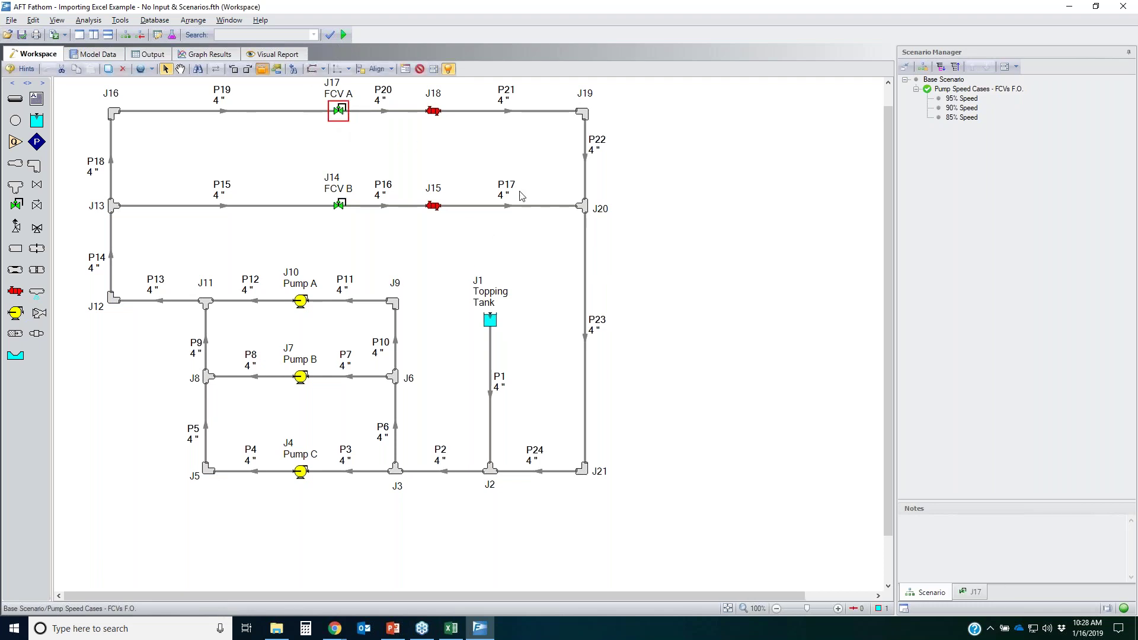
key(Return)
click(478, 137)
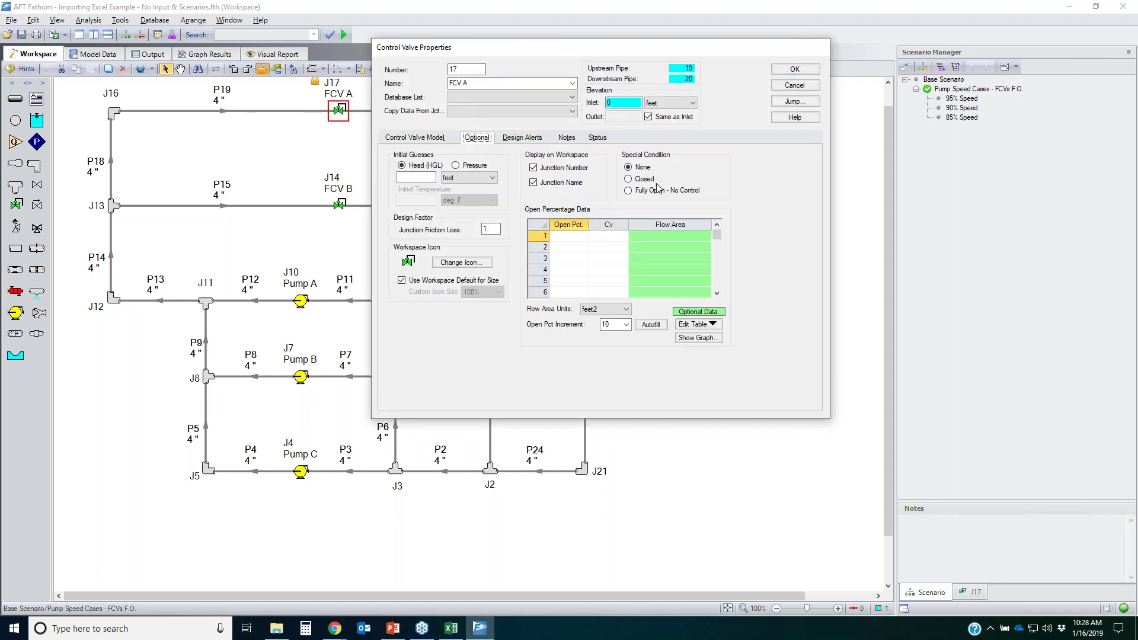
click(795, 68)
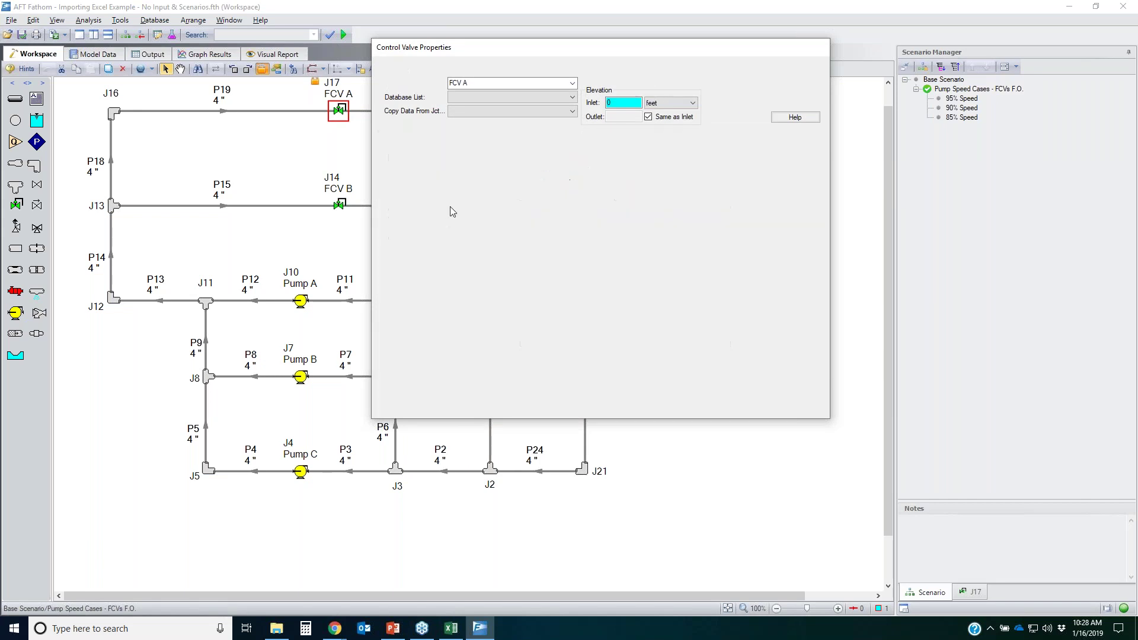
- Set the special condition of control valve FCV B to Fully Open - No Control
click(338, 206)
double_click(338, 206)
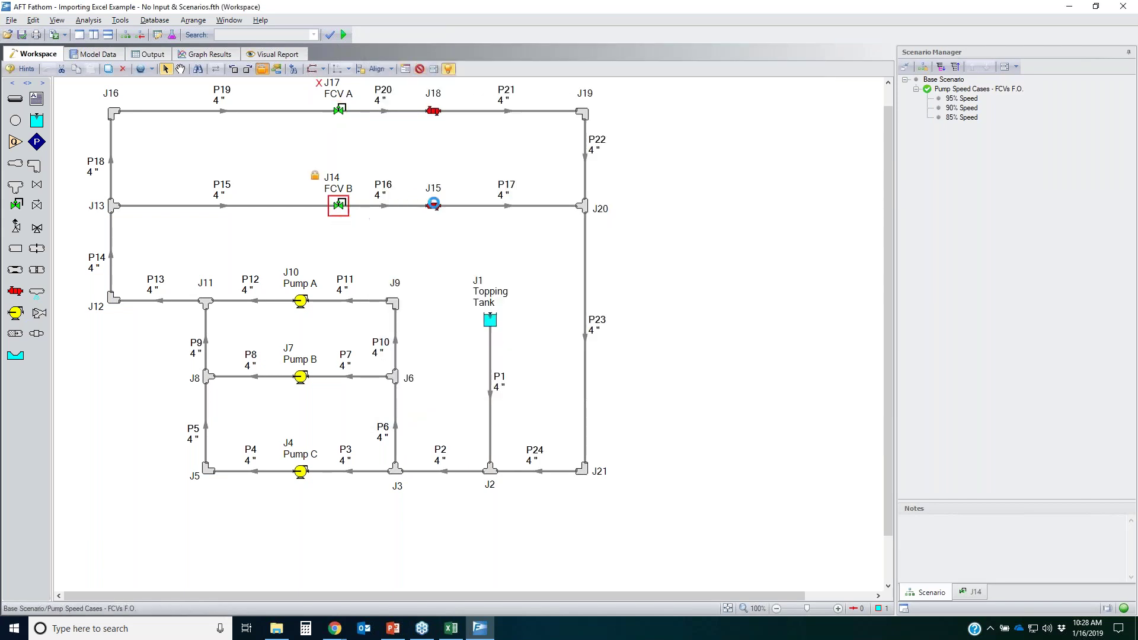
click(478, 126)
click(665, 180)
click(793, 58)
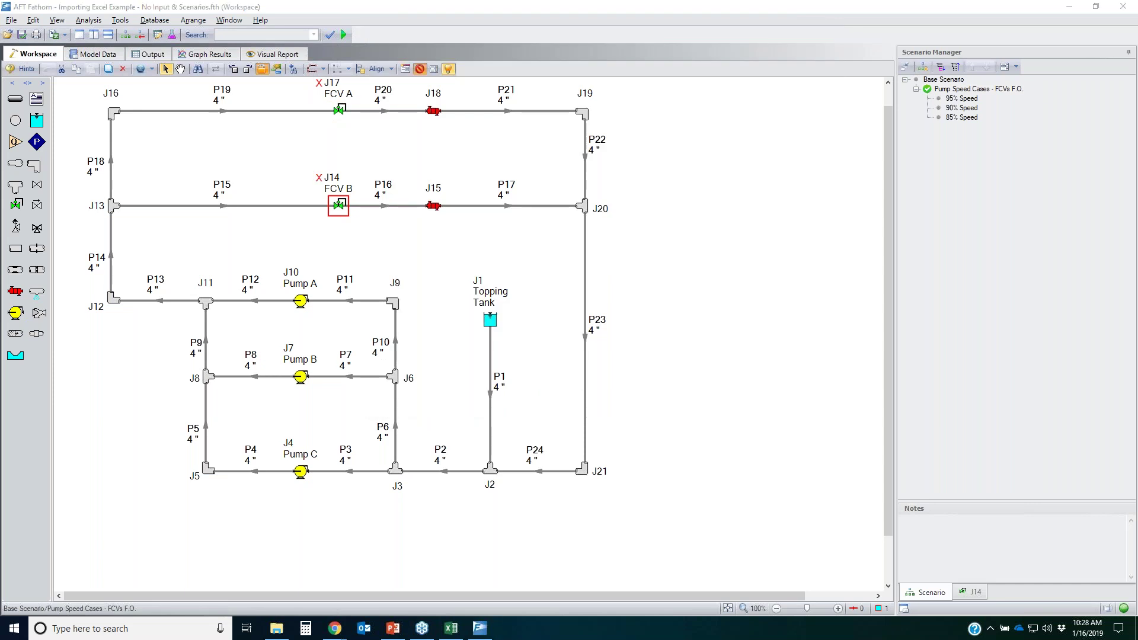
- Circle Pumps A, B and C in red, cross out the two control valves, and clear the marks
mouse_move(284, 261)
mouse_down()
mouse_move(329, 504)
mouse_move(284, 261)
mouse_up()
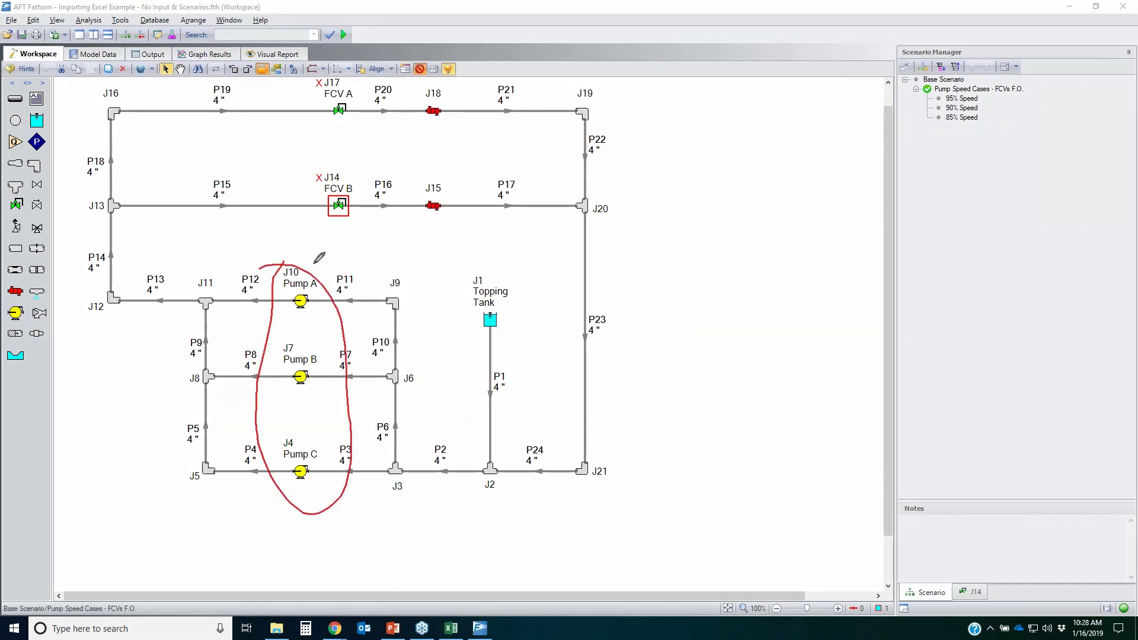
drag(381, 106, 280, 209)
drag(299, 101, 405, 306)
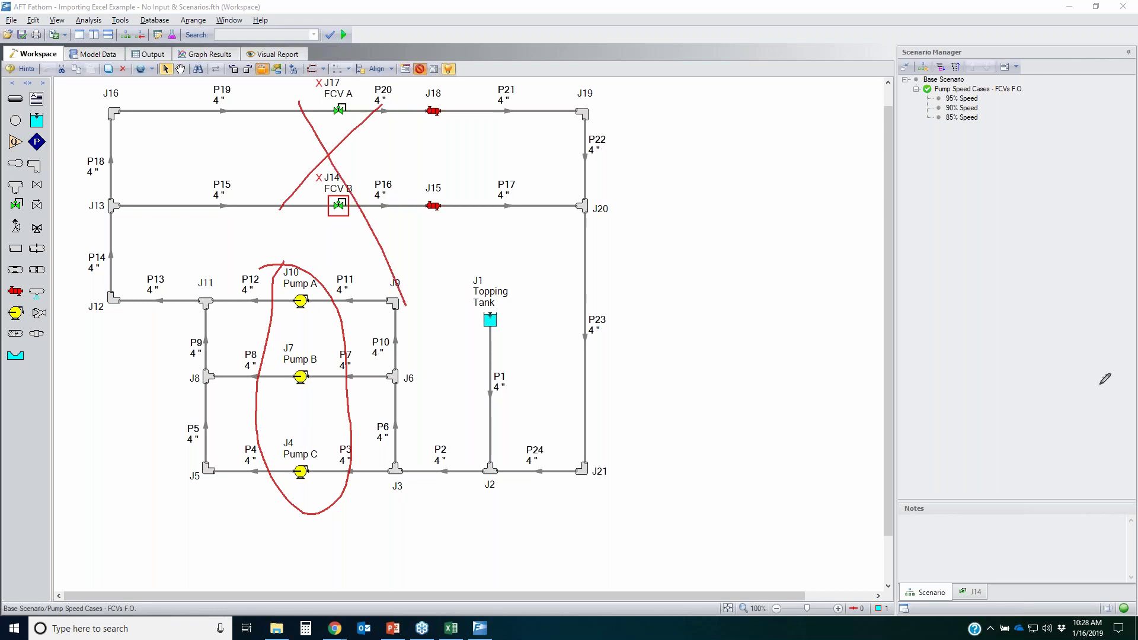
key(Escape)
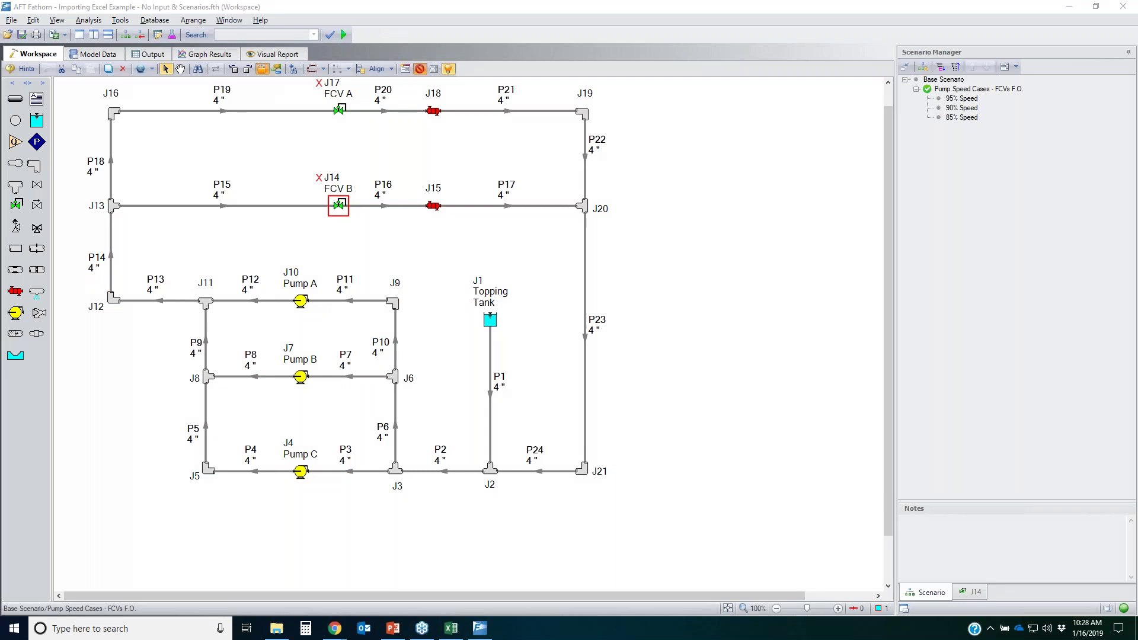
- Clone the Pump Speed Cases - FCVs F.O. scenario with its children and name the clone Pump Set Point Cases - FCVs F.O
click(964, 90)
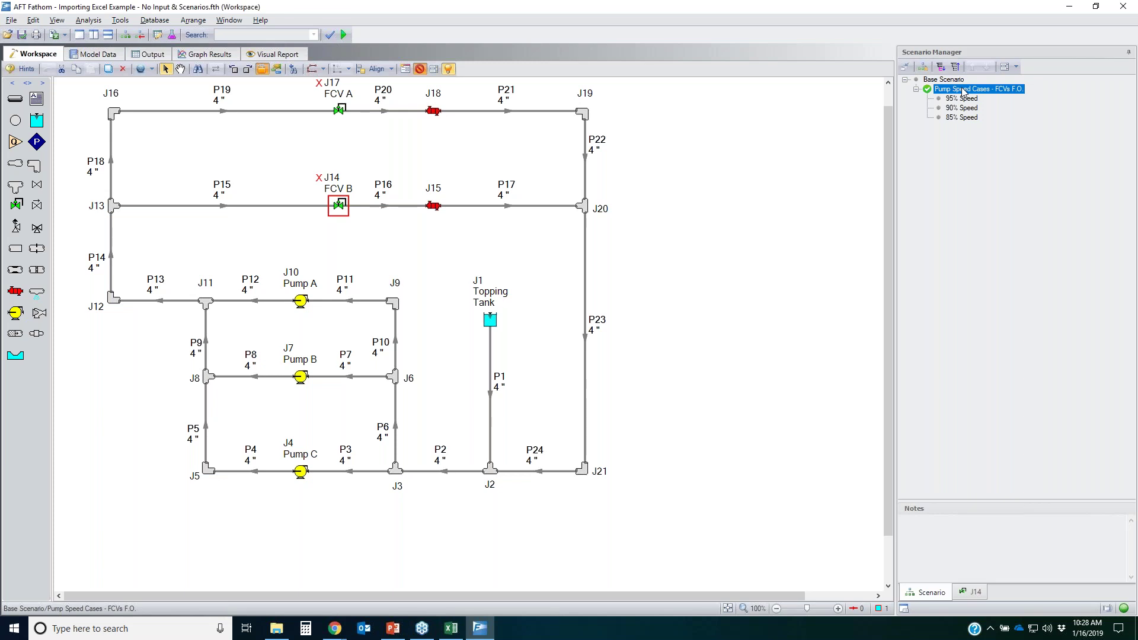
right_click(964, 92)
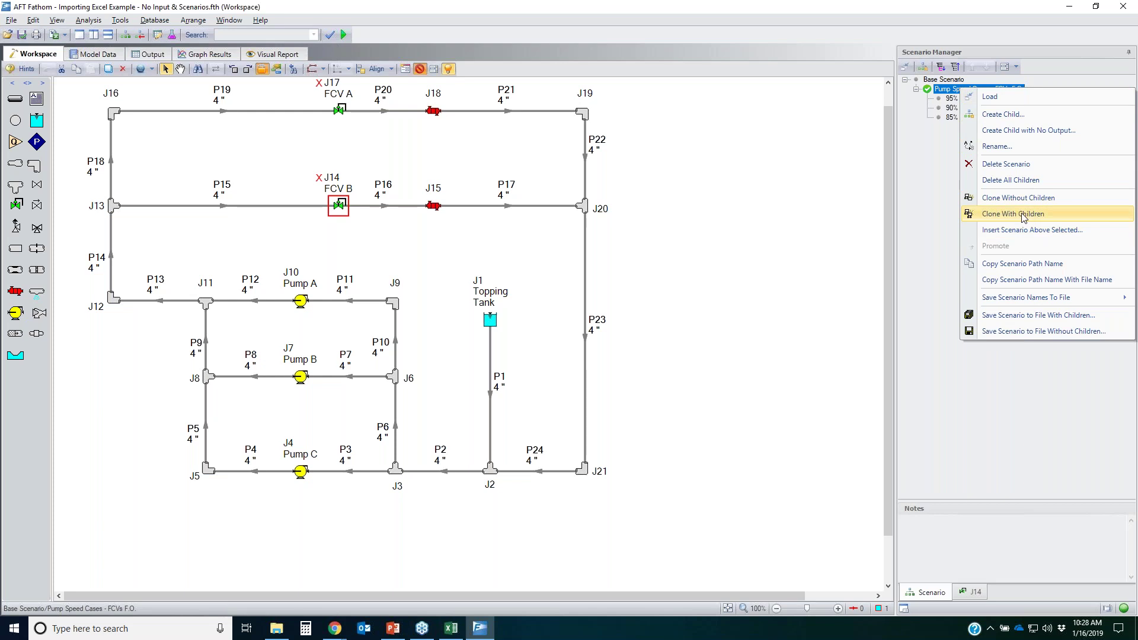
click(1024, 215)
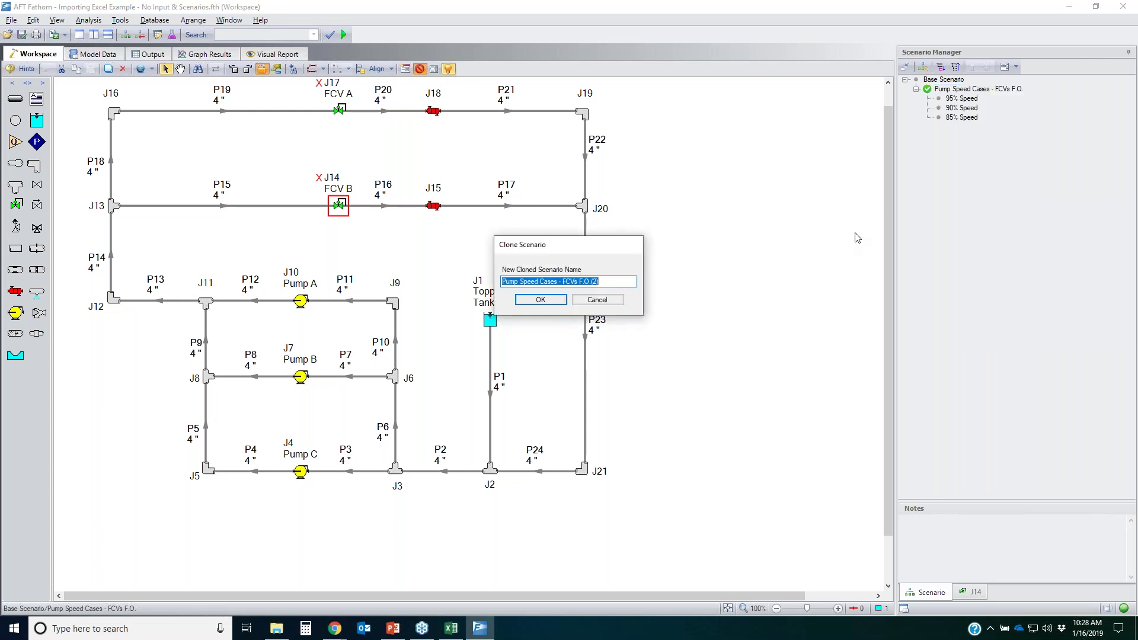
key(End)
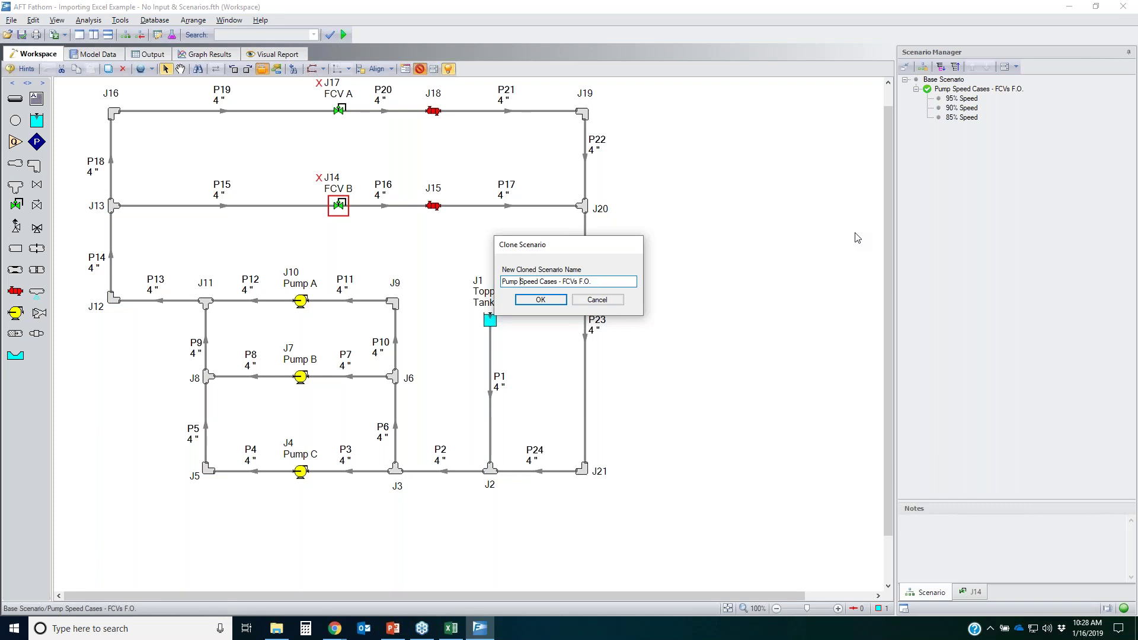
key(ctrl+shift+Right)
text(Set Point Cases)
click(540, 300)
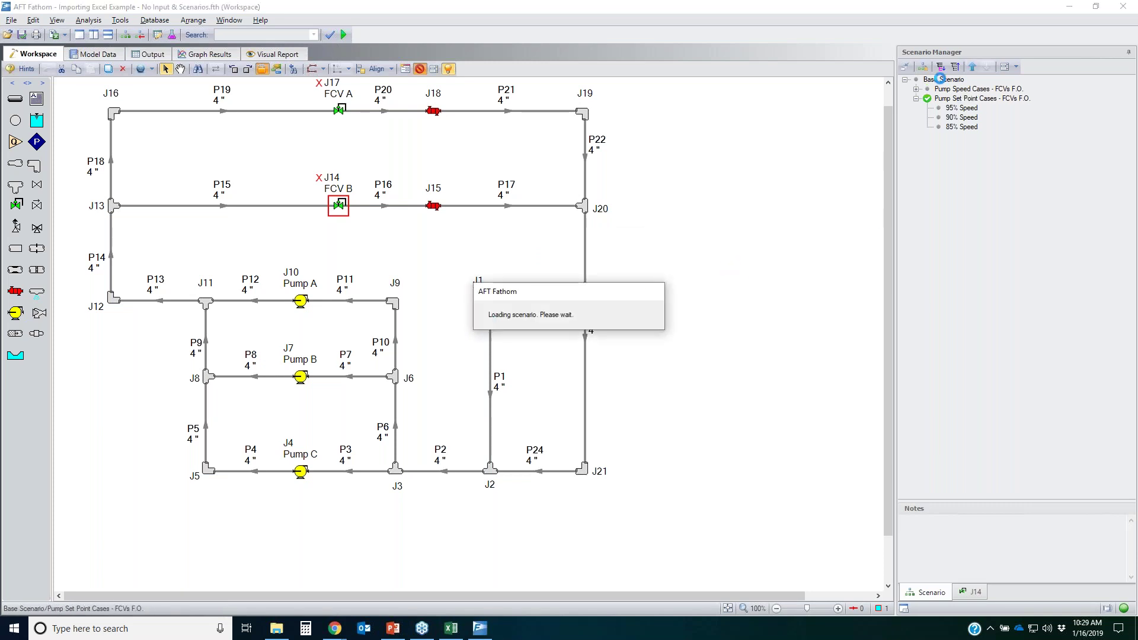
- Expand the Pump Speed Cases branch, circle both scenario families and the cloned branch in red, and clear the marks
click(967, 127)
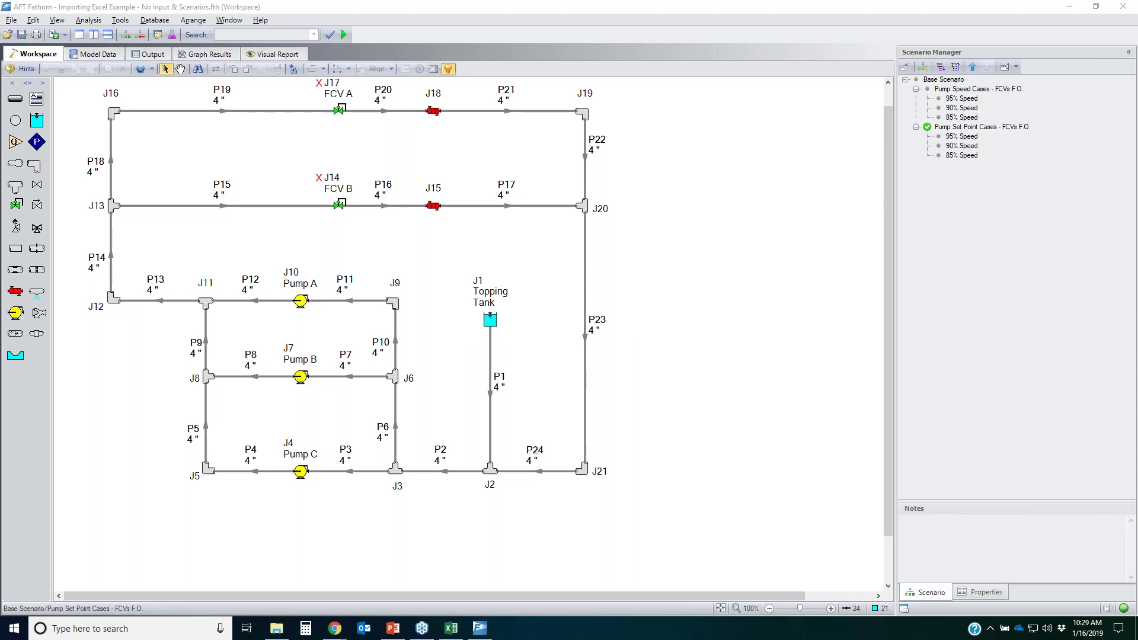
mouse_move(876, 77)
mouse_down()
mouse_move(946, 193)
mouse_move(834, 29)
mouse_up()
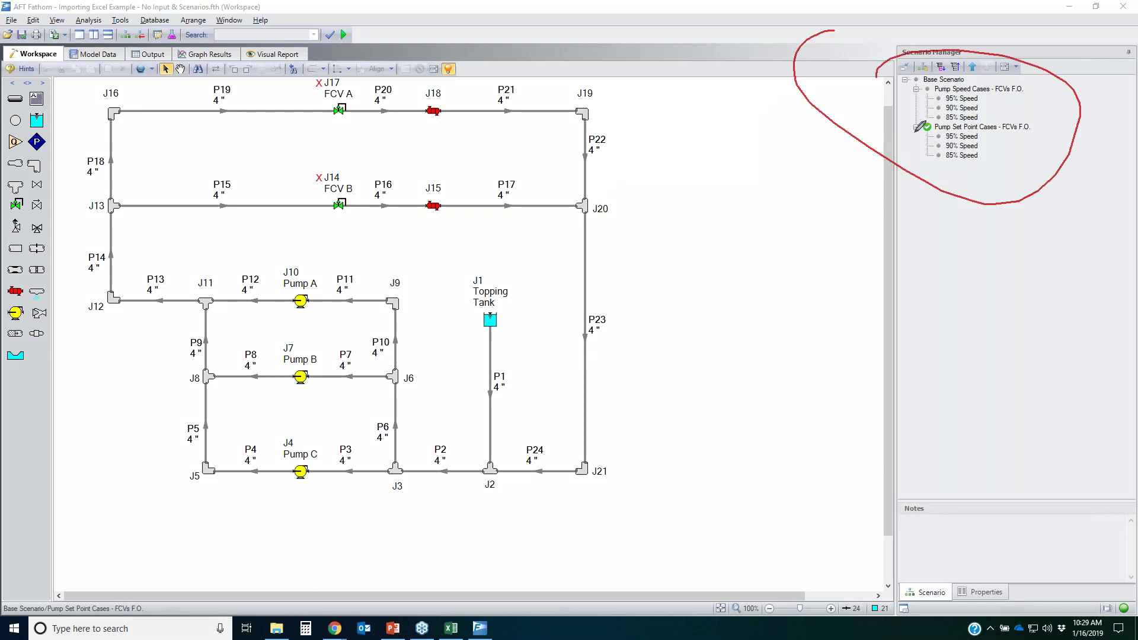
mouse_move(916, 122)
mouse_down()
mouse_move(1041, 114)
mouse_move(1030, 165)
mouse_move(920, 158)
mouse_move(911, 126)
mouse_up()
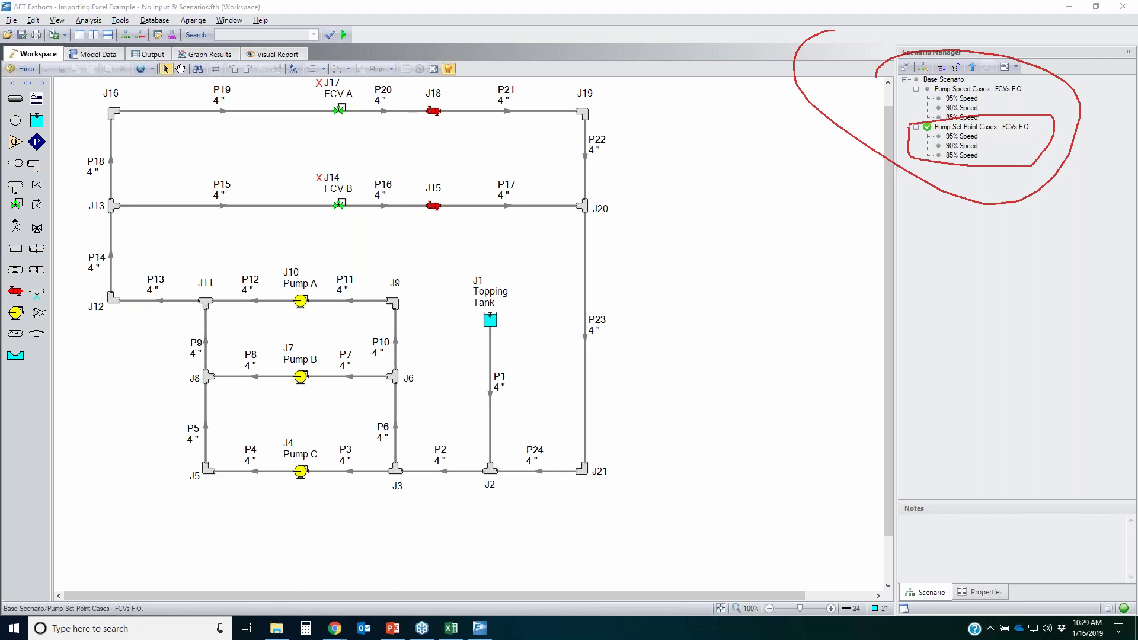
key(Escape)
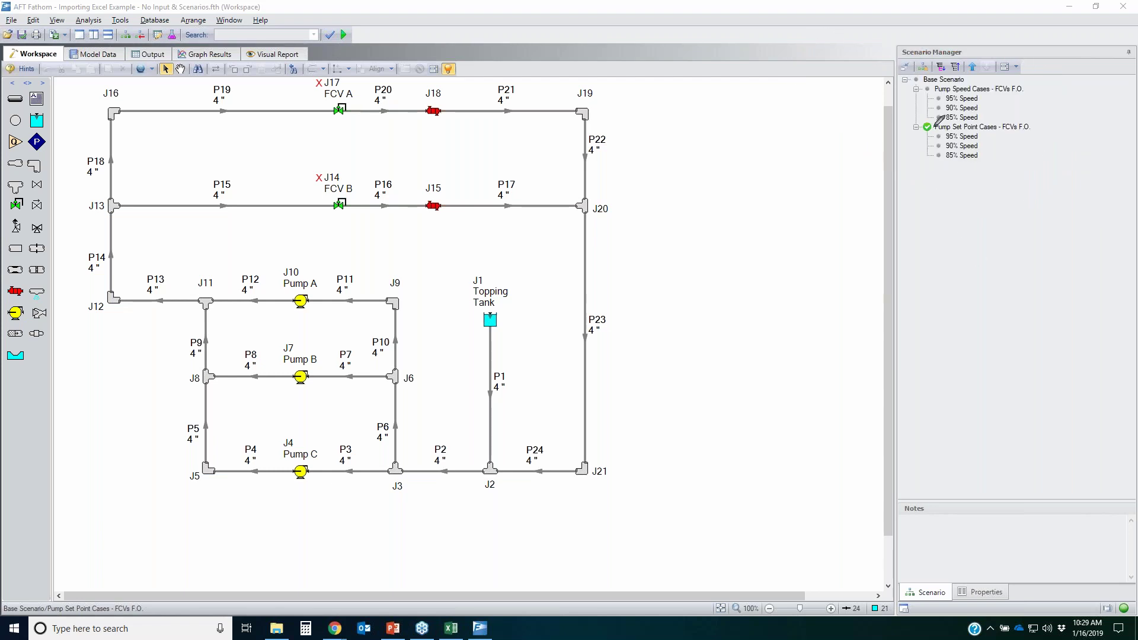
mouse_move(935, 131)
mouse_down()
mouse_move(979, 131)
mouse_move(999, 152)
mouse_move(969, 166)
mouse_move(938, 136)
mouse_up()
- Rename the 95% Speed child of Pump Set Point Cases - FCVs F.O. as 500 GPM per Pump
click(970, 138)
right_click(973, 141)
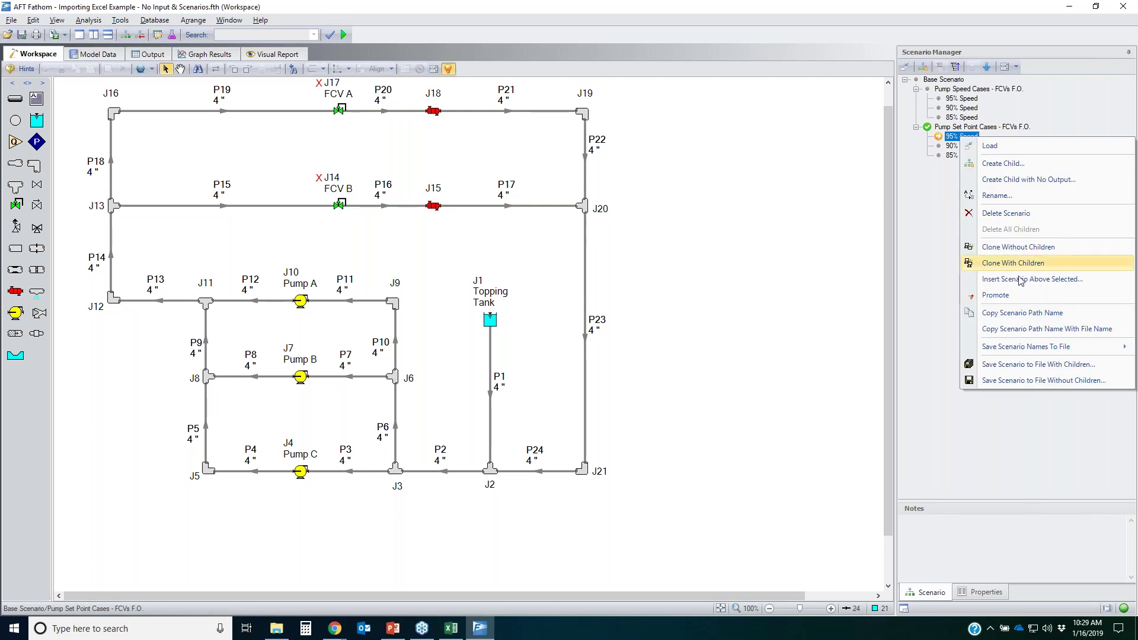
click(1006, 201)
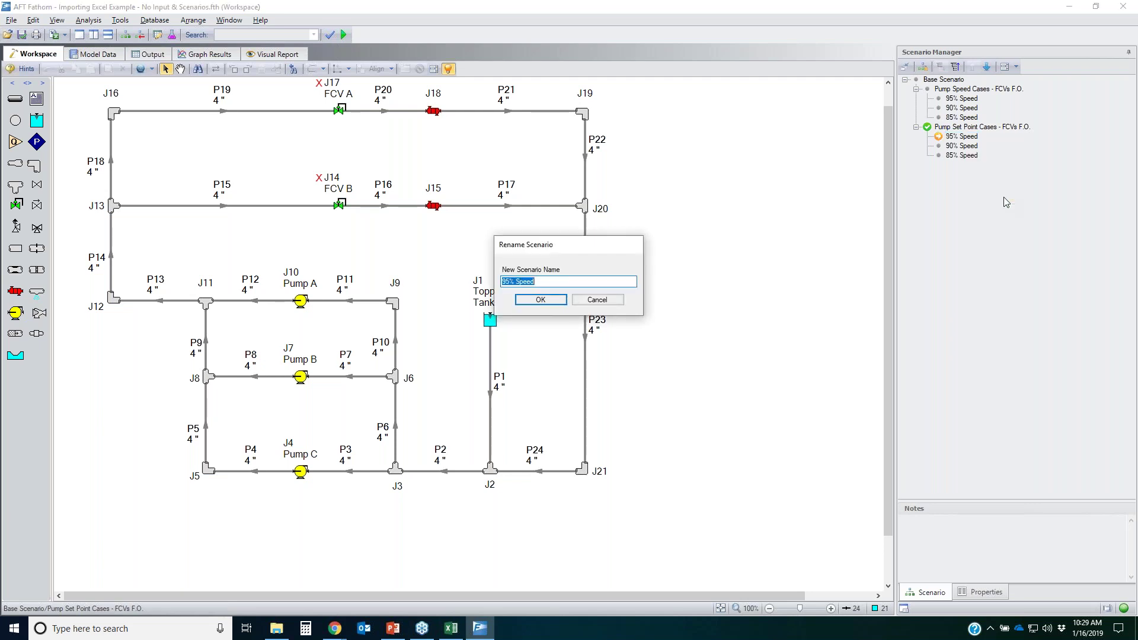
text(500 GPM per Pump)
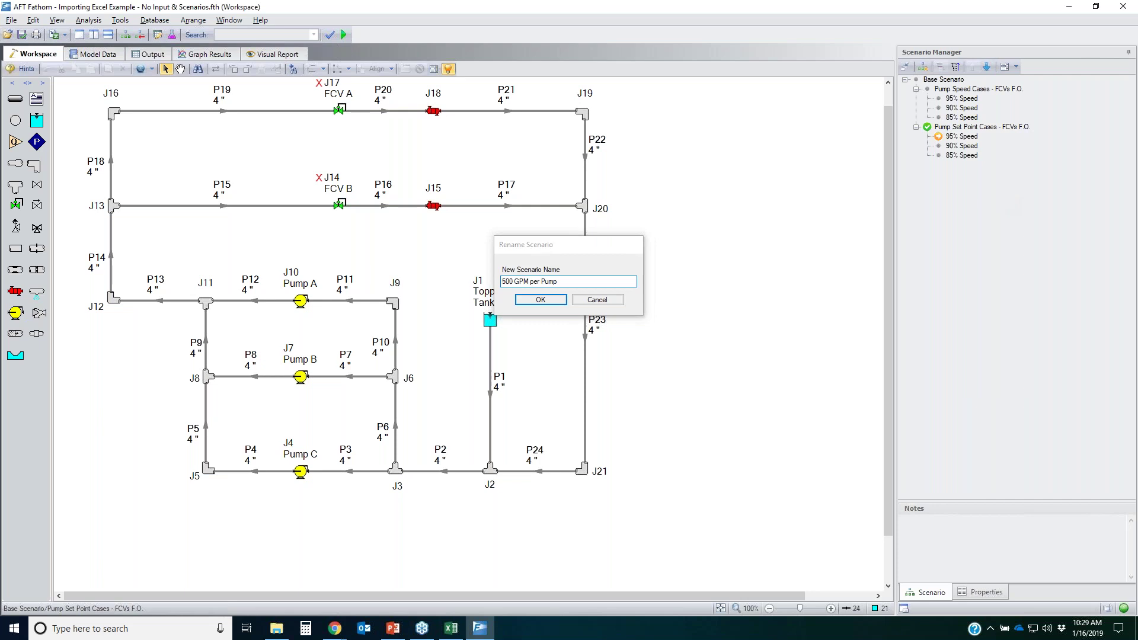
key(Return)
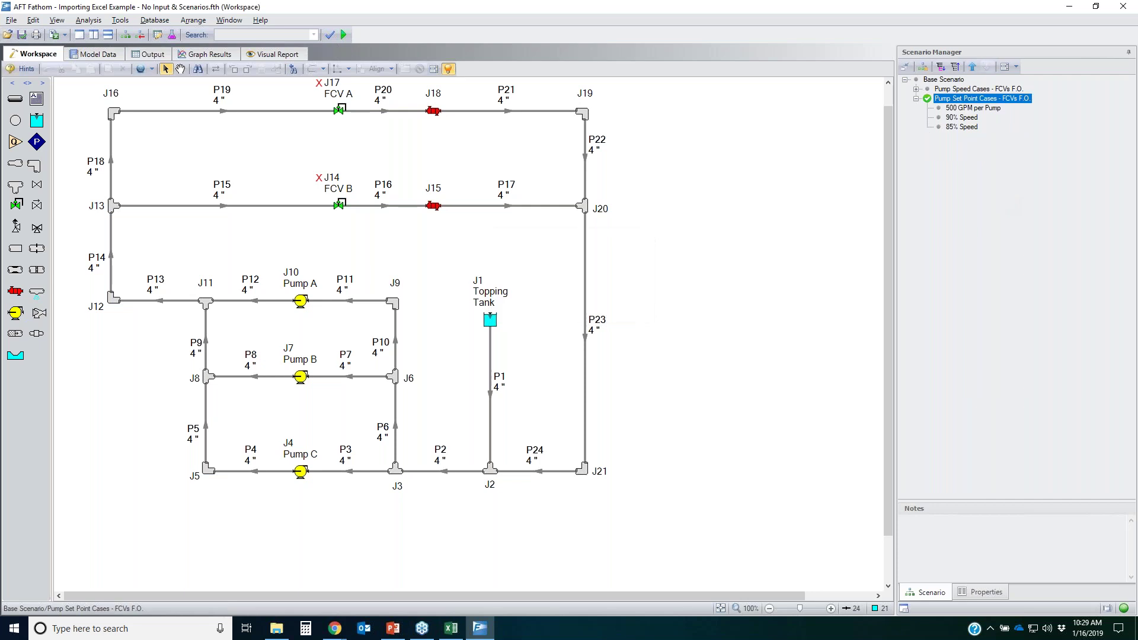
- Rename the 90% Speed child of Pump Set Point Cases - FCVs F.O. as 400 GPM per Pump
right_click(961, 117)
click(996, 176)
text(4)
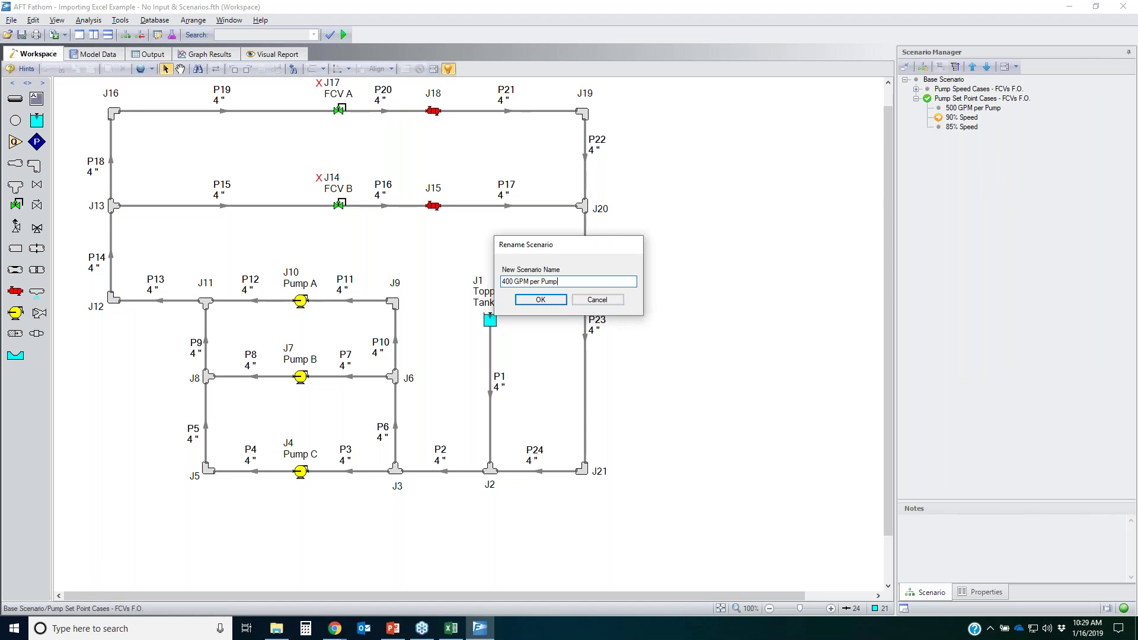
text(00 GPM per Pump)
key(Return)
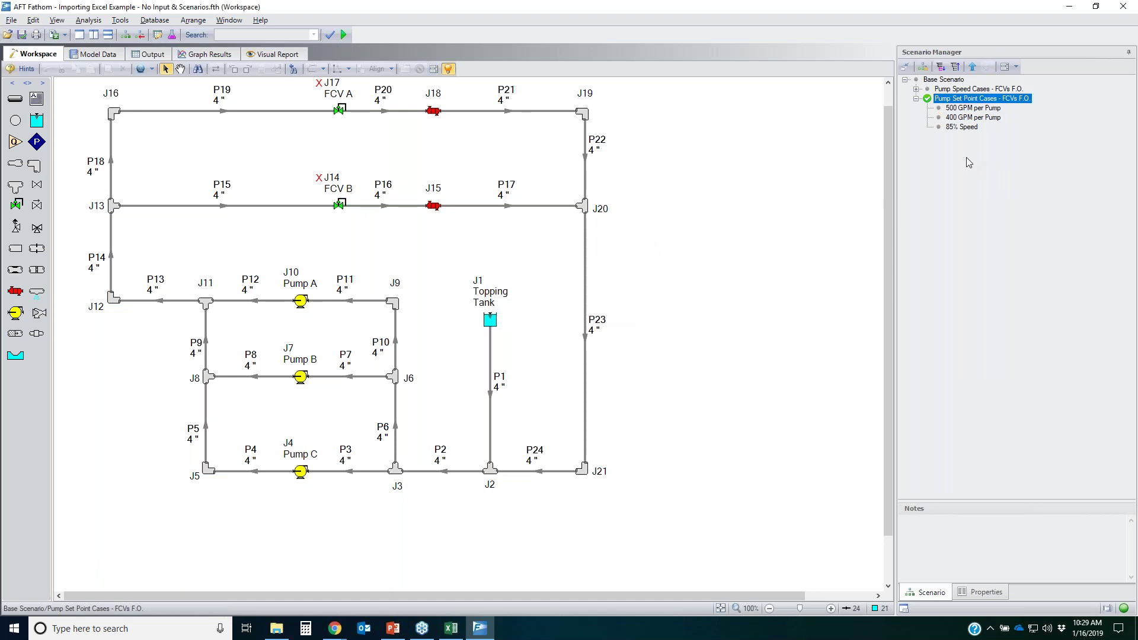
- Rename the 85% Speed child of Pump Set Point Cases - FCVs F.O. as 300 GPM per Pump
right_click(956, 127)
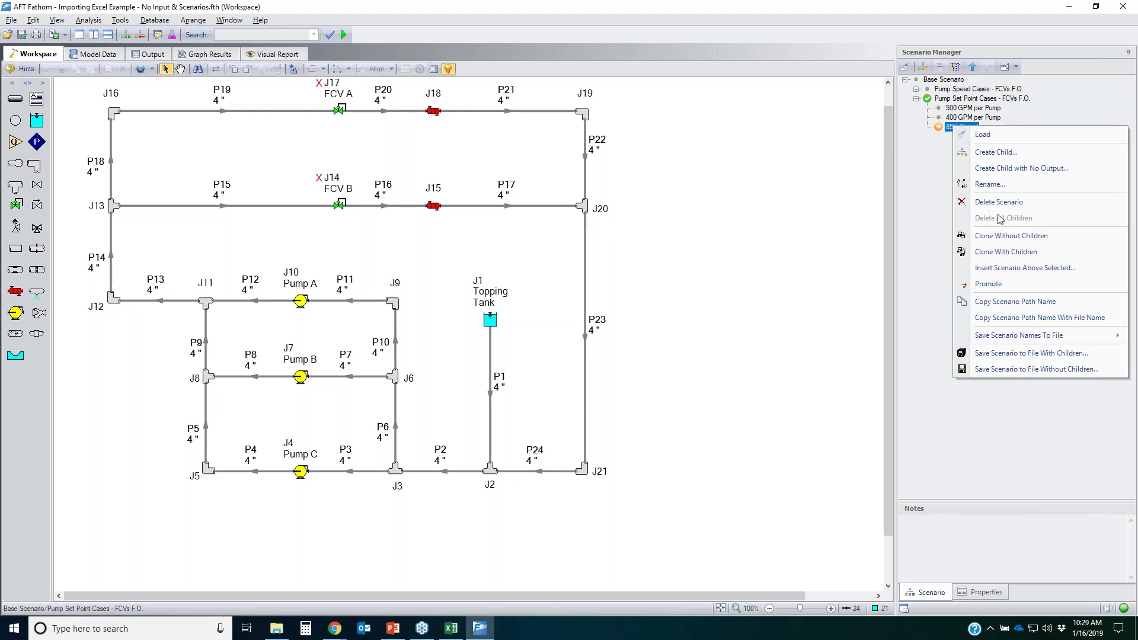
click(1002, 185)
text(300 GPM)
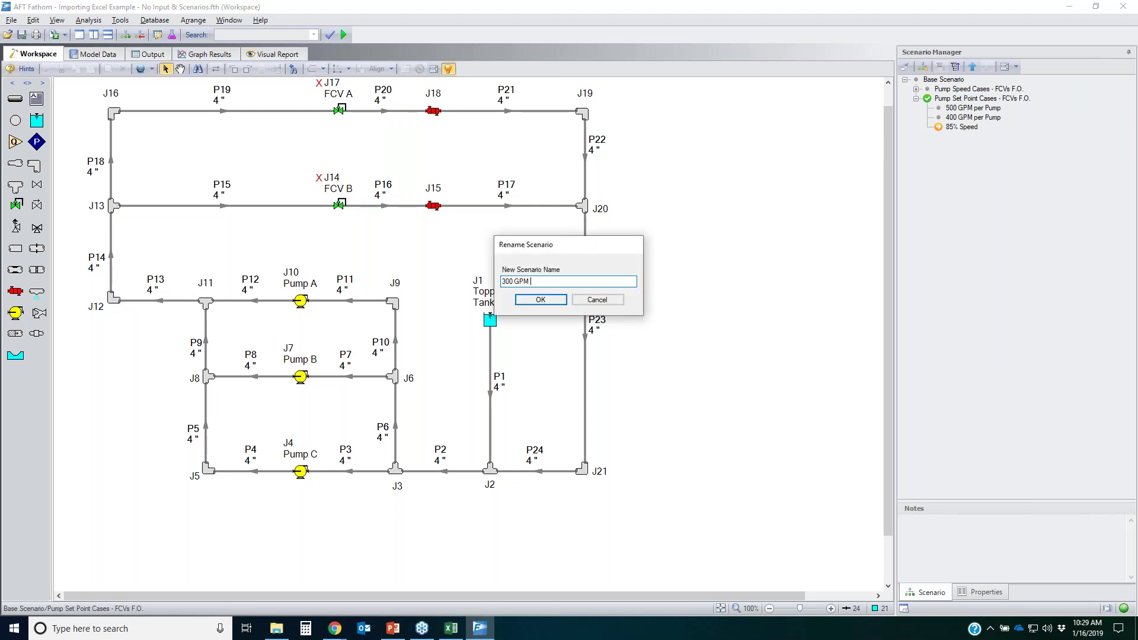
text( per Pump)
key(Return)
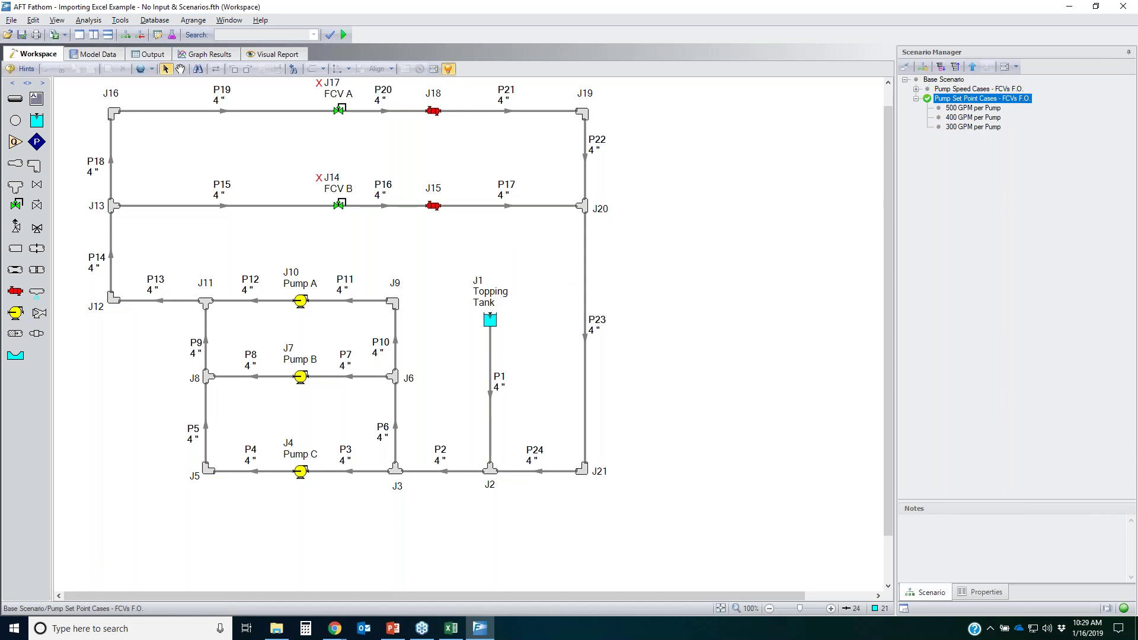
- Load the 500, 400 and 300 GPM per Pump scenarios in turn and return to the Pump Set Point Cases - FCVs F.O. parent
click(978, 108)
double_click(978, 109)
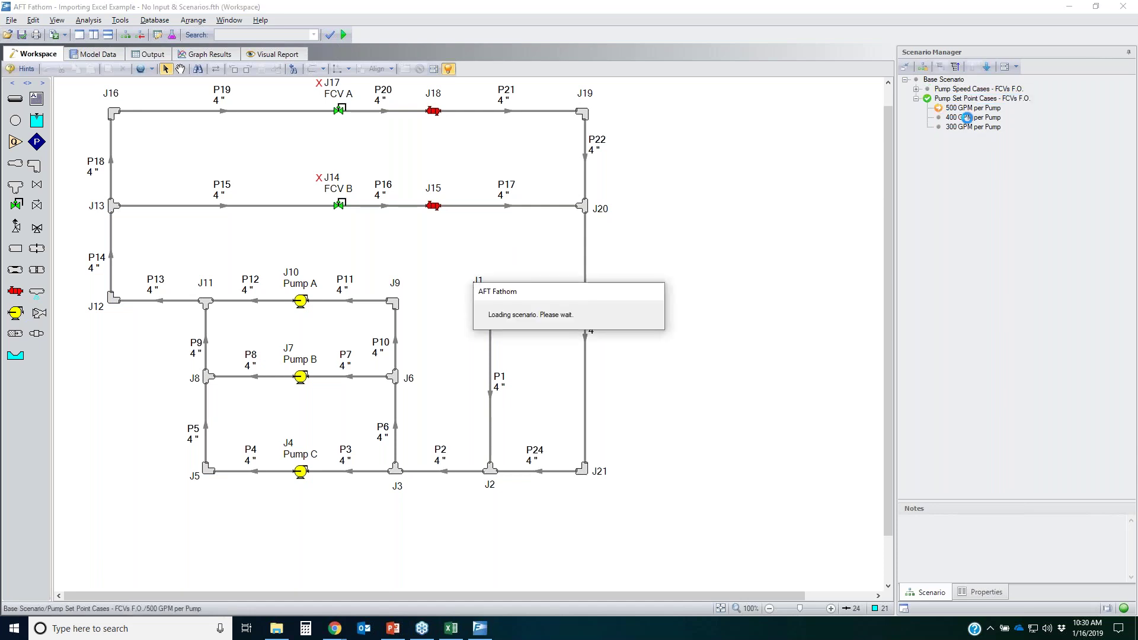
double_click(967, 118)
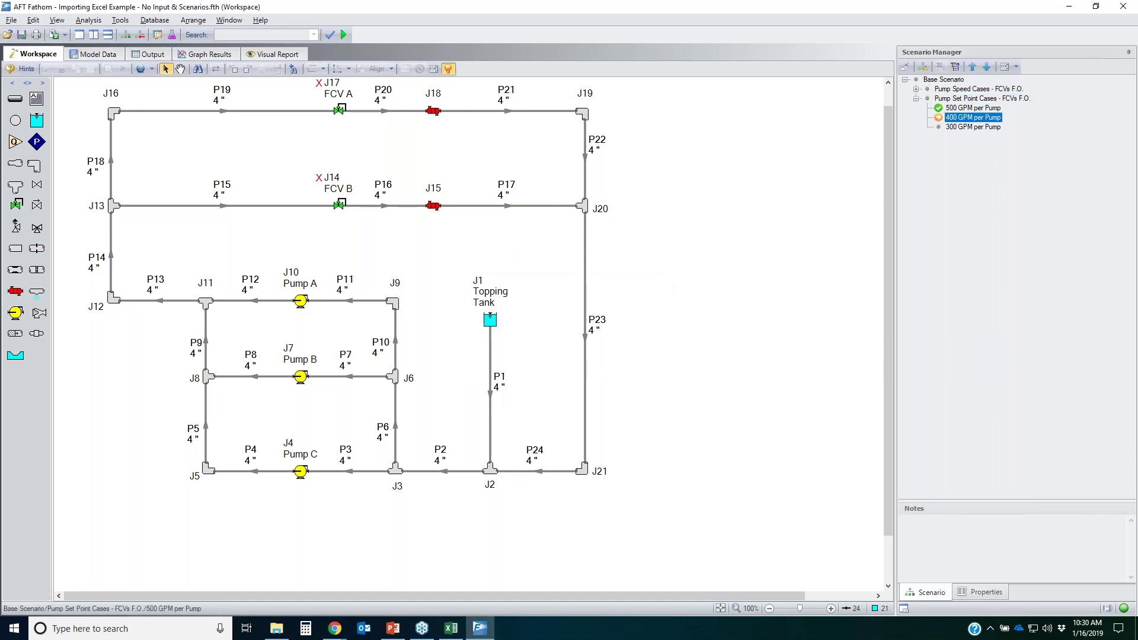
double_click(966, 127)
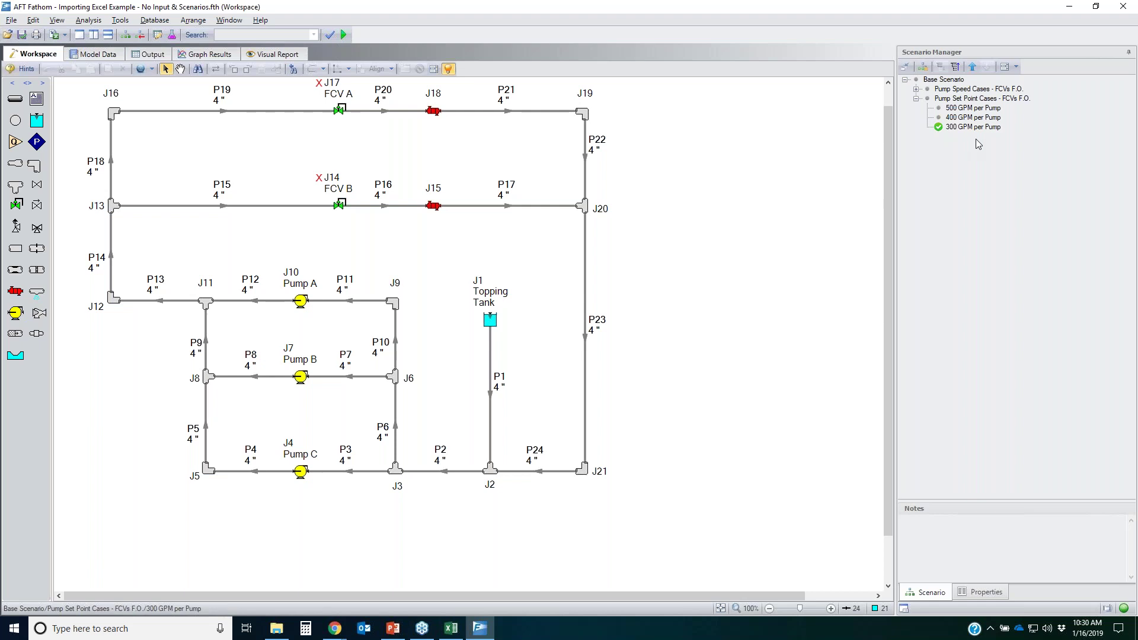
double_click(975, 99)
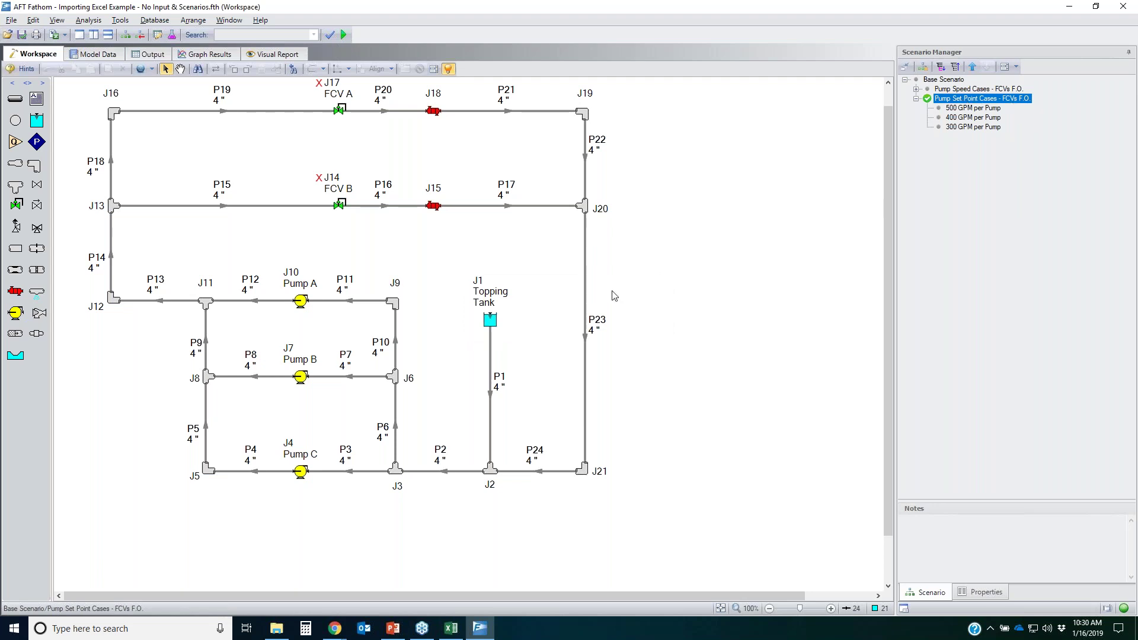
click(978, 110)
double_click(978, 110)
click(976, 99)
- Start a global edit of all three pumps, defining them as controlled variable-speed pumps with a volumetric flow rate setpoint of 500 gal/min
click(33, 20)
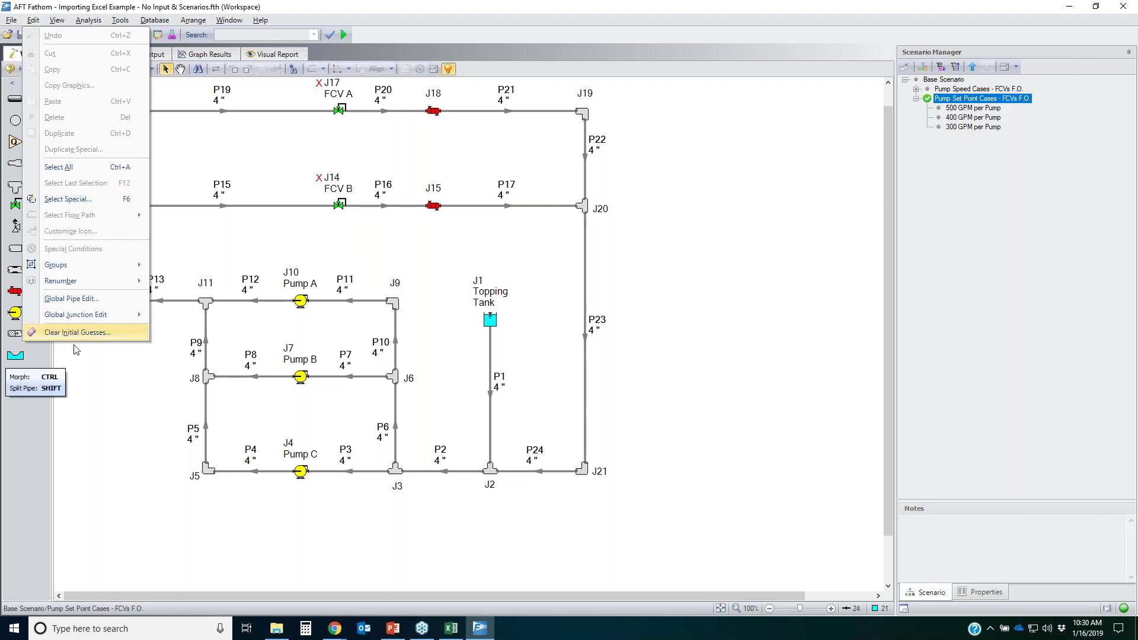
mouse_move(89, 315)
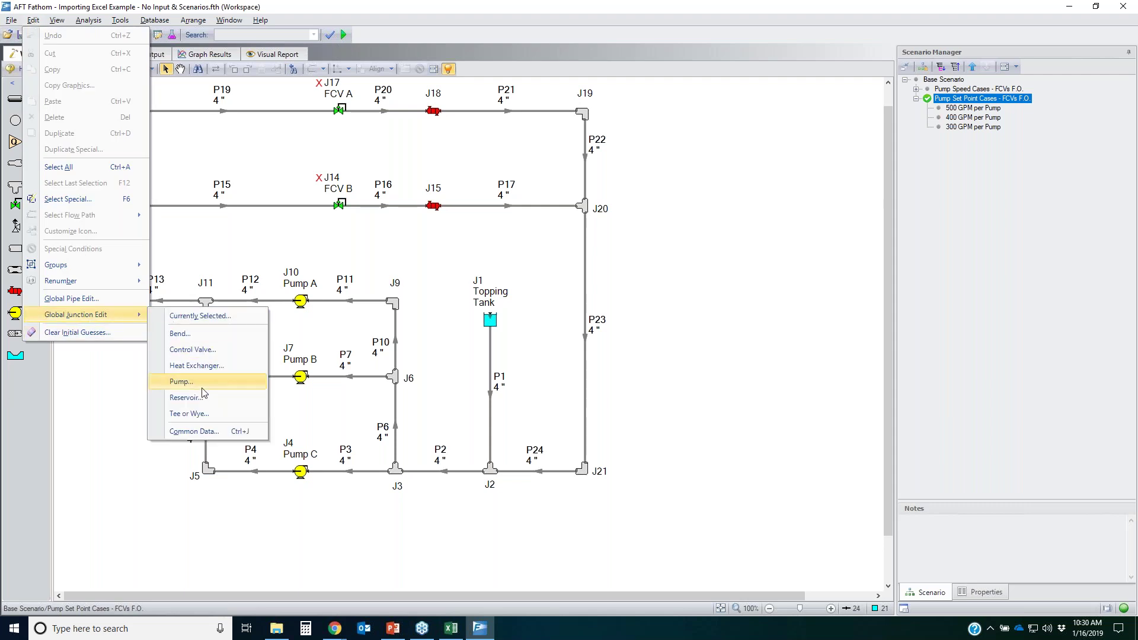
click(181, 382)
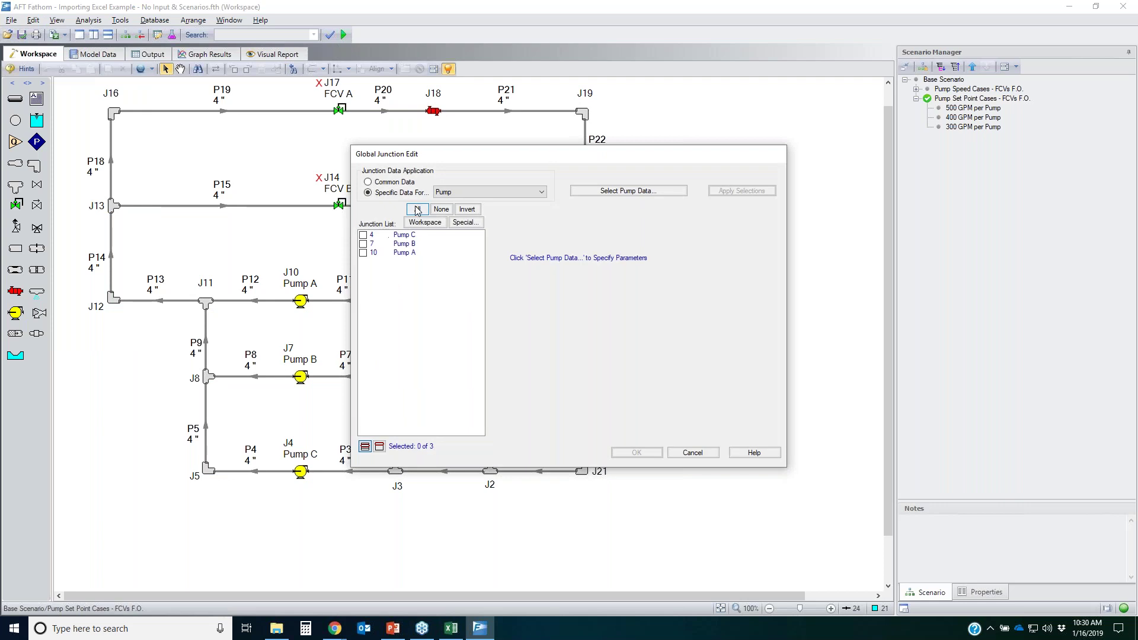
click(617, 192)
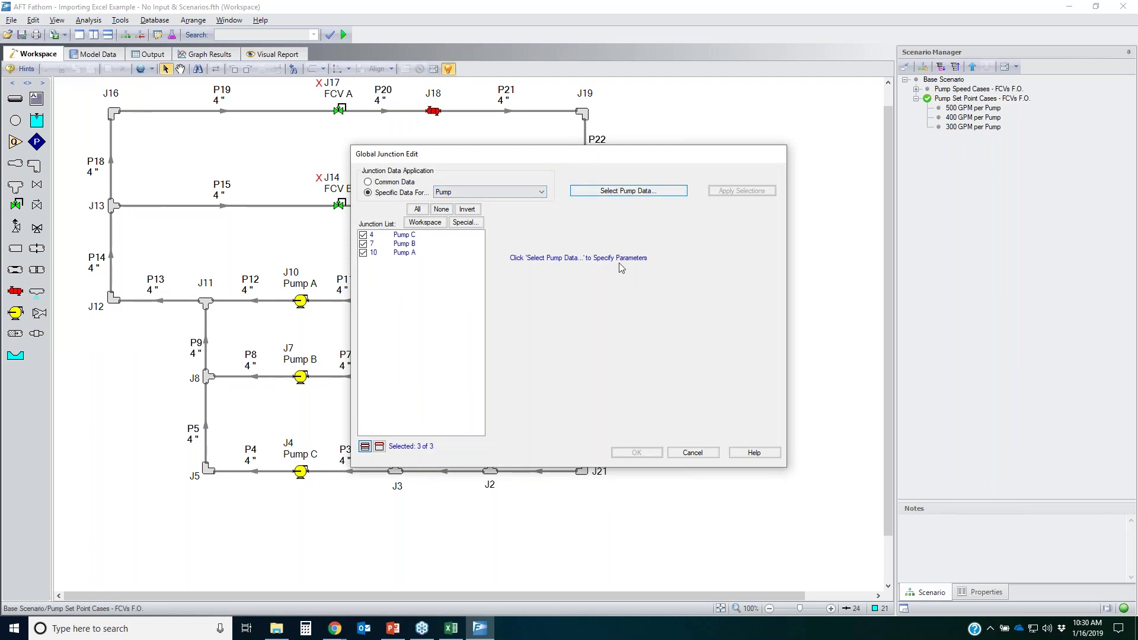
click(416, 190)
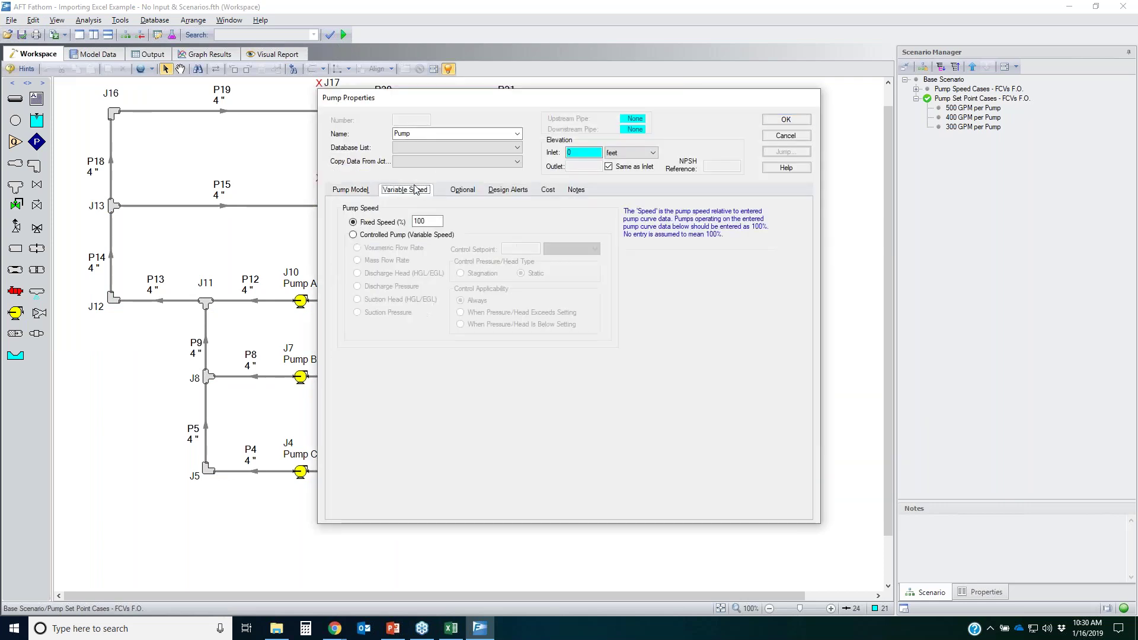
click(379, 235)
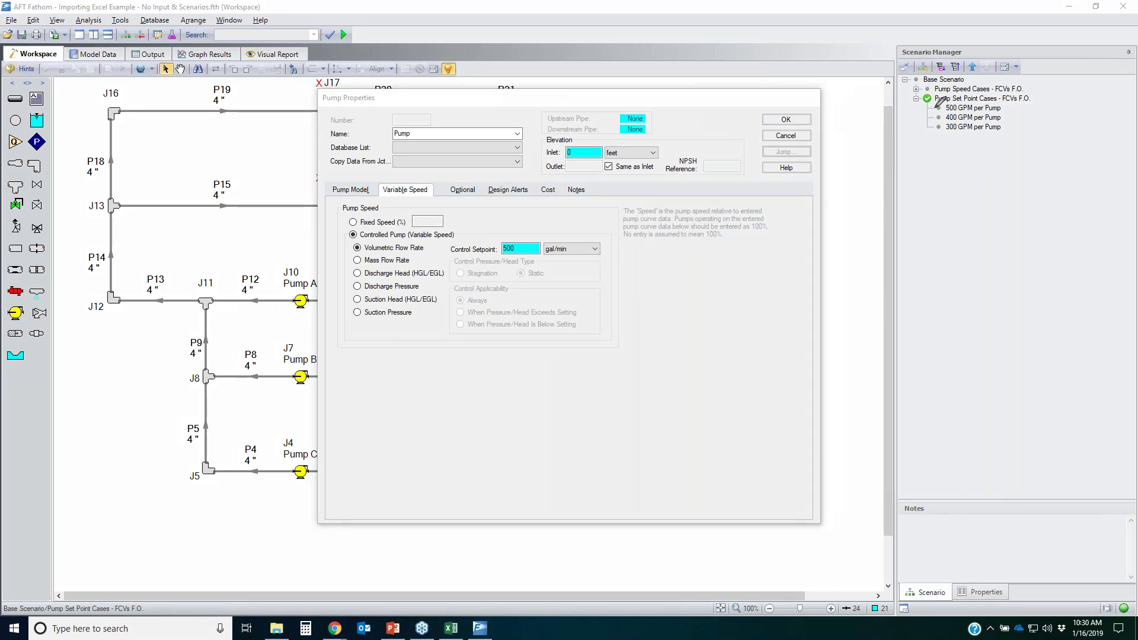
mouse_move(1008, 104)
mouse_down()
mouse_move(938, 106)
mouse_move(925, 120)
mouse_up()
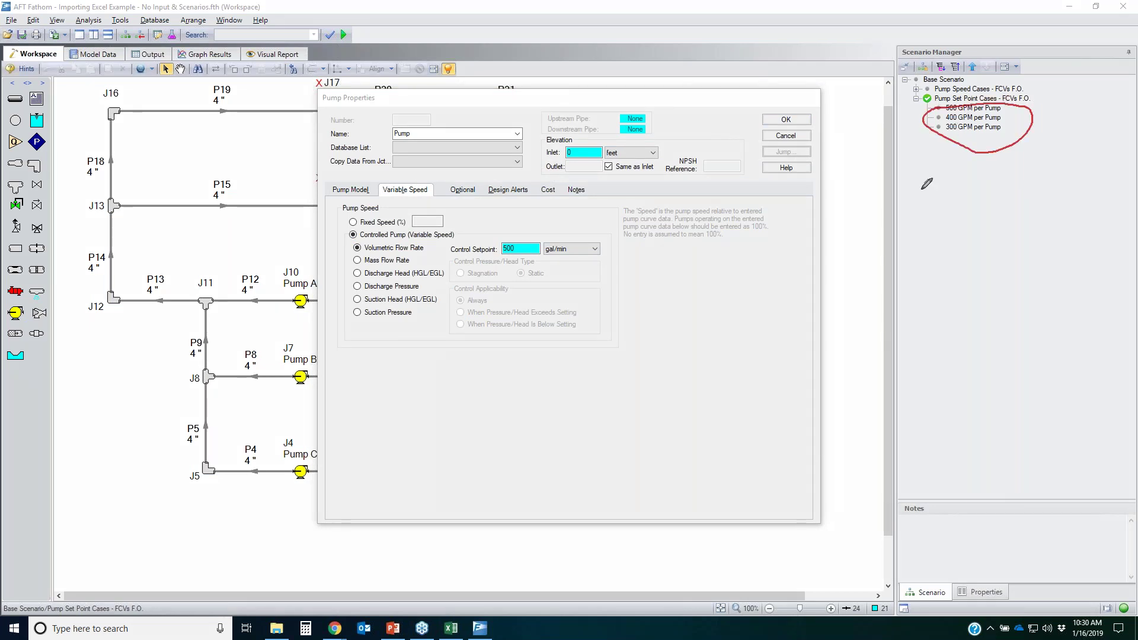
mouse_move(336, 229)
mouse_down()
mouse_move(590, 230)
mouse_move(327, 254)
mouse_up()
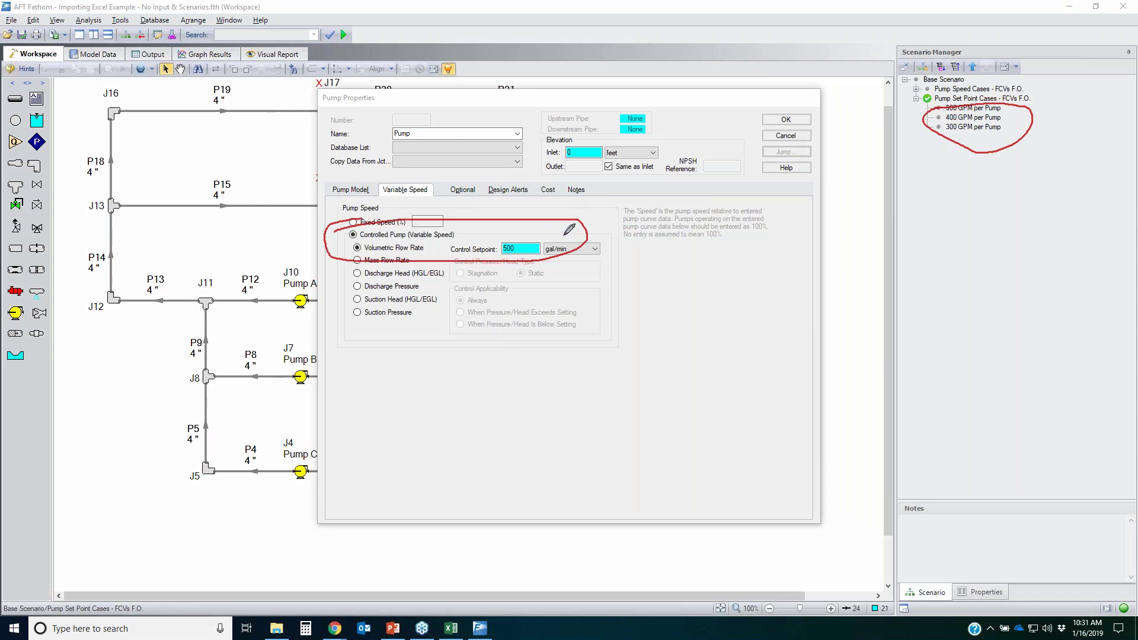
mouse_move(501, 243)
mouse_down()
mouse_move(571, 255)
mouse_move(515, 228)
mouse_move(537, 270)
mouse_move(516, 213)
mouse_up()
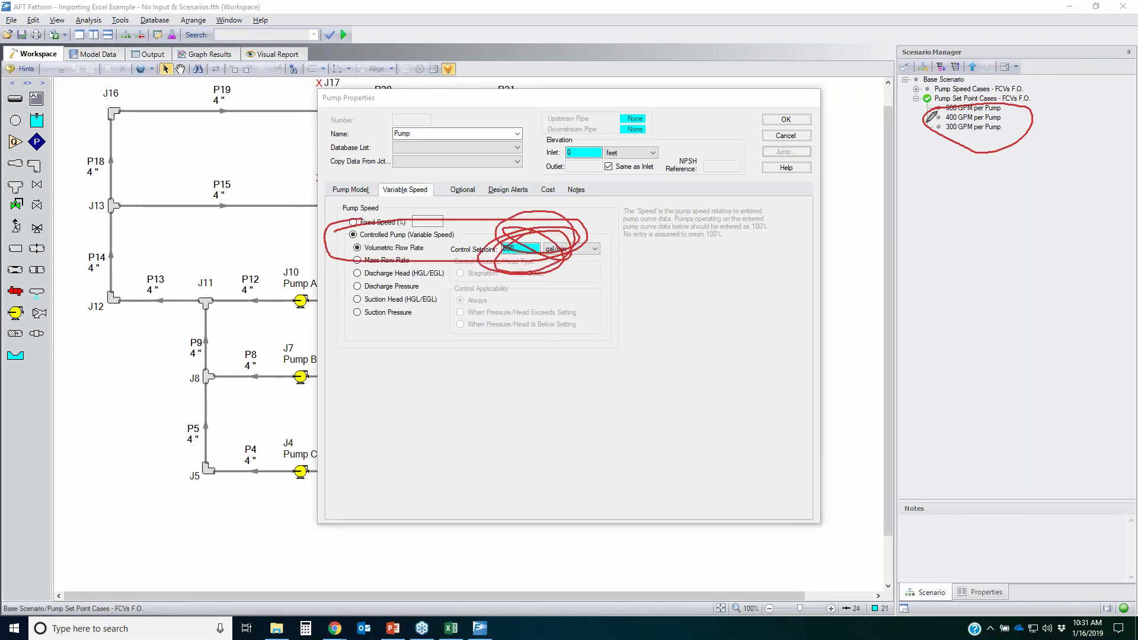
mouse_move(960, 98)
mouse_down()
mouse_move(981, 149)
mouse_move(1002, 111)
mouse_up()
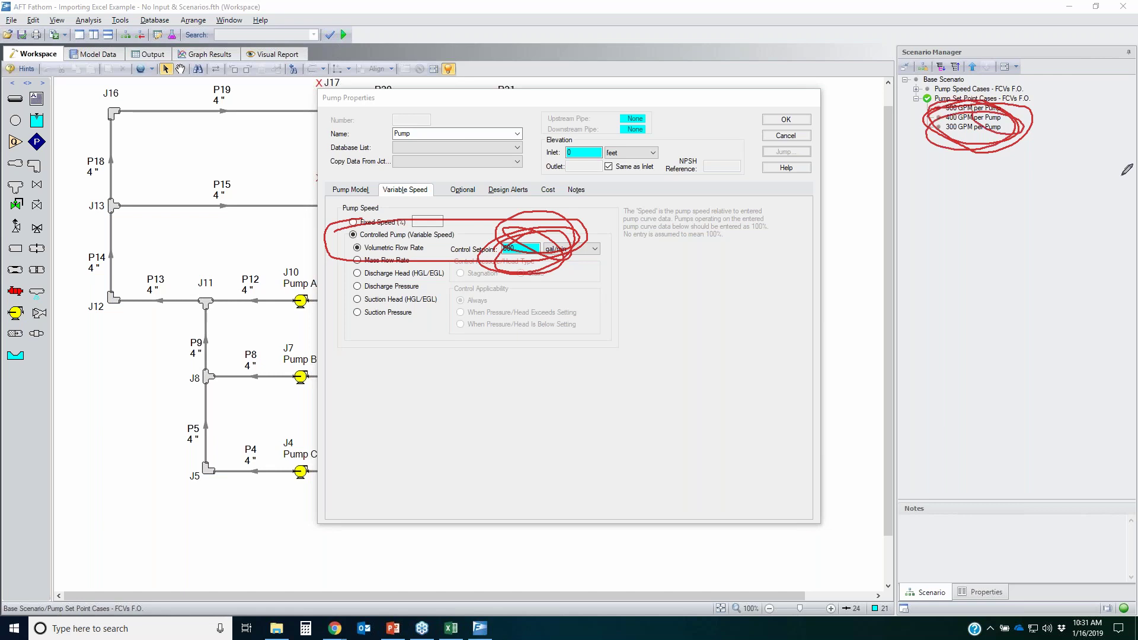
key(Escape)
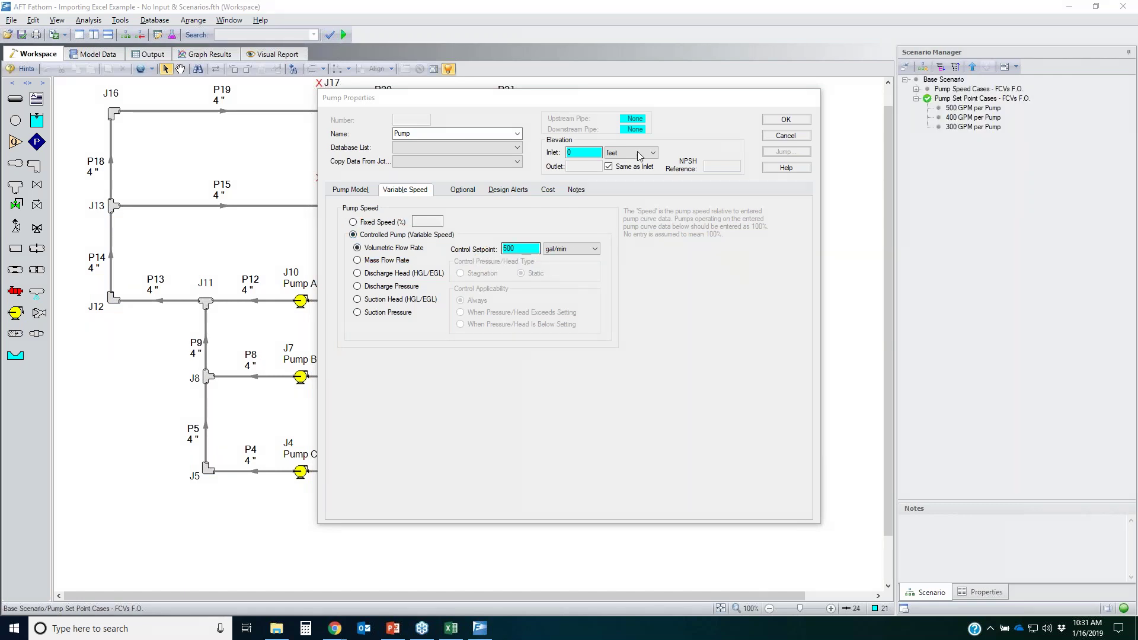
- Accept the pump data, apply only the Pump Control parameter to Pumps A, B and C, and finish the global edit
click(802, 120)
click(801, 120)
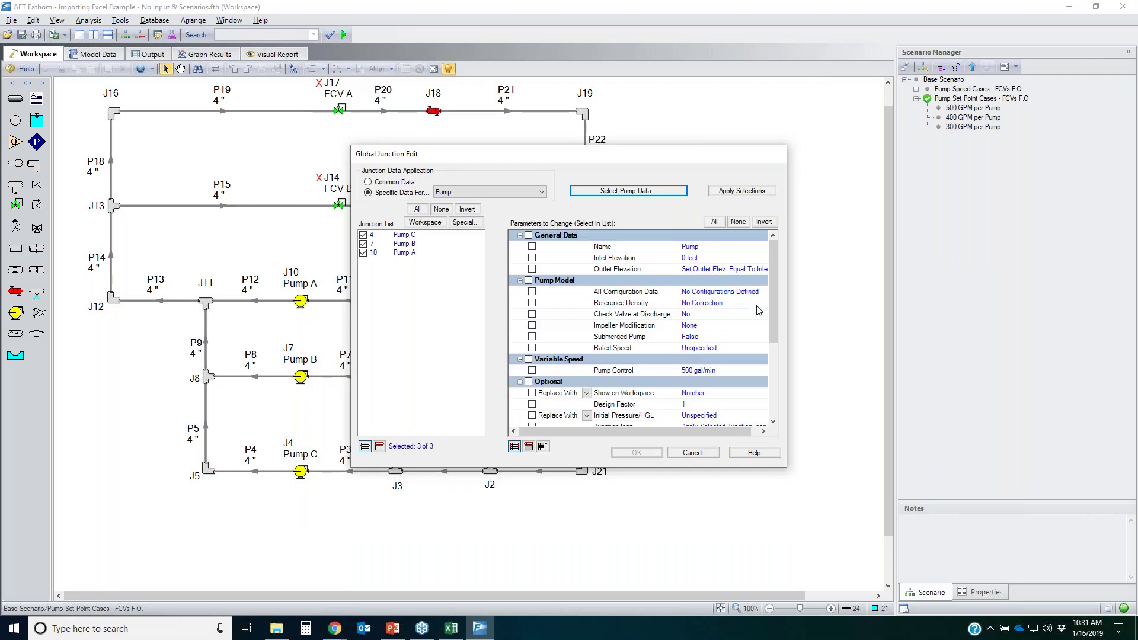
click(532, 371)
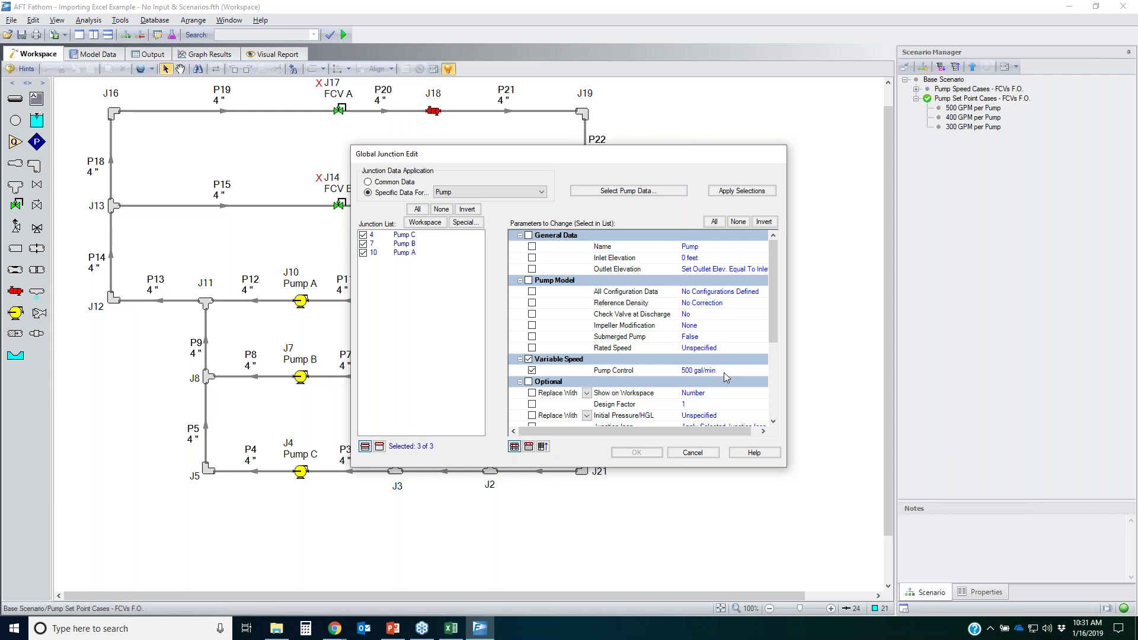
click(742, 191)
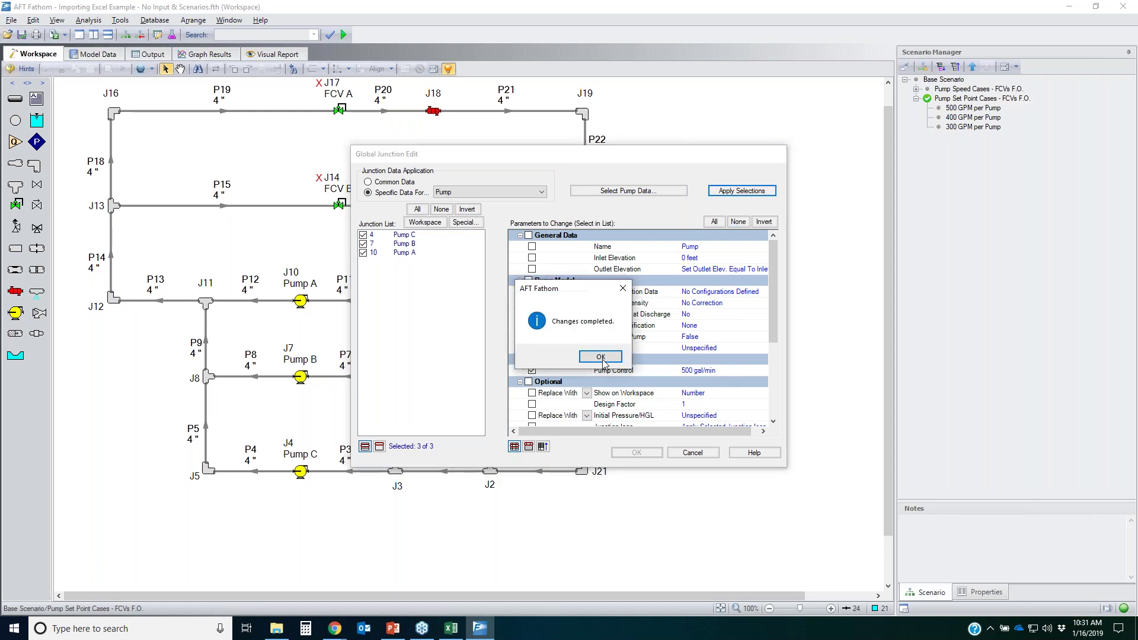
click(605, 365)
click(637, 453)
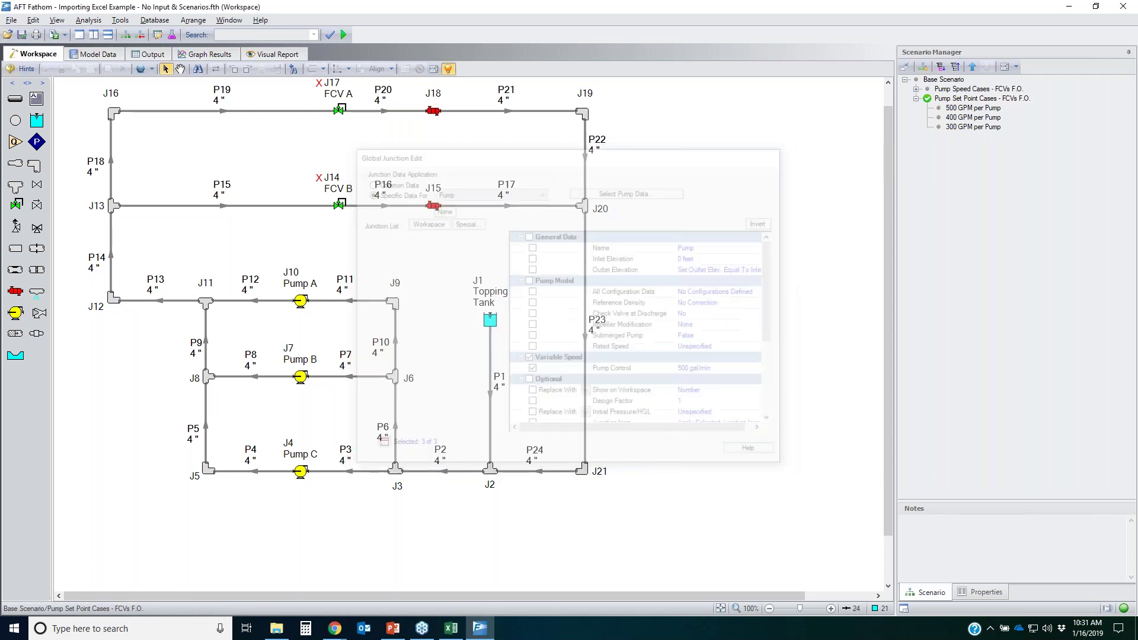
- Inspect Pump B's control setting in the parent scenario, and Pump C's after loading the 300 GPM per Pump child
click(301, 380)
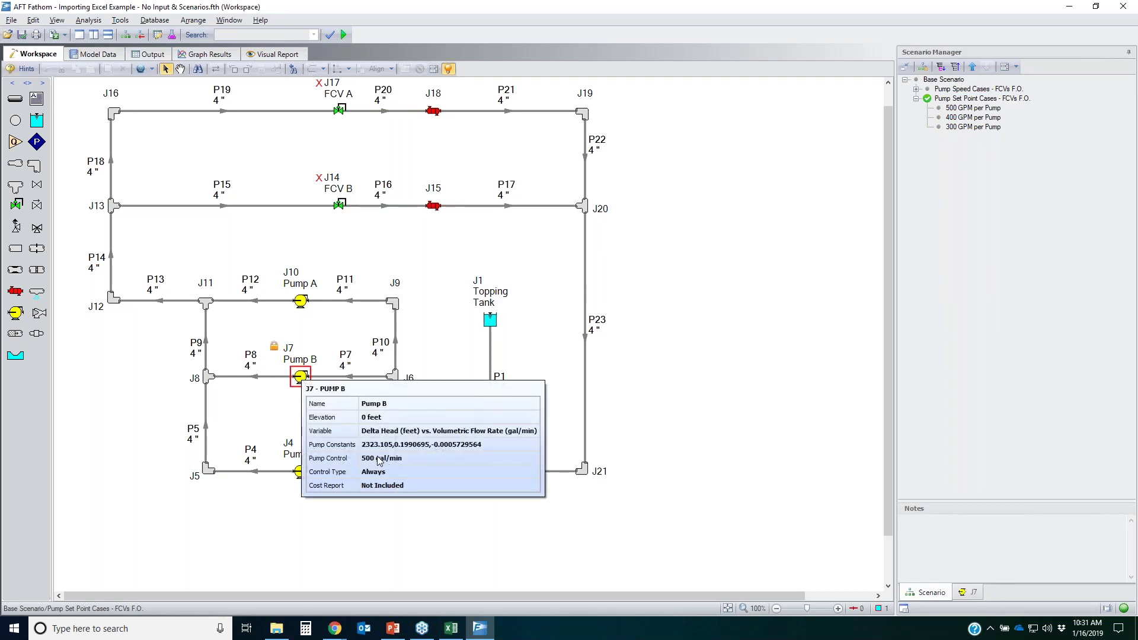
double_click(973, 127)
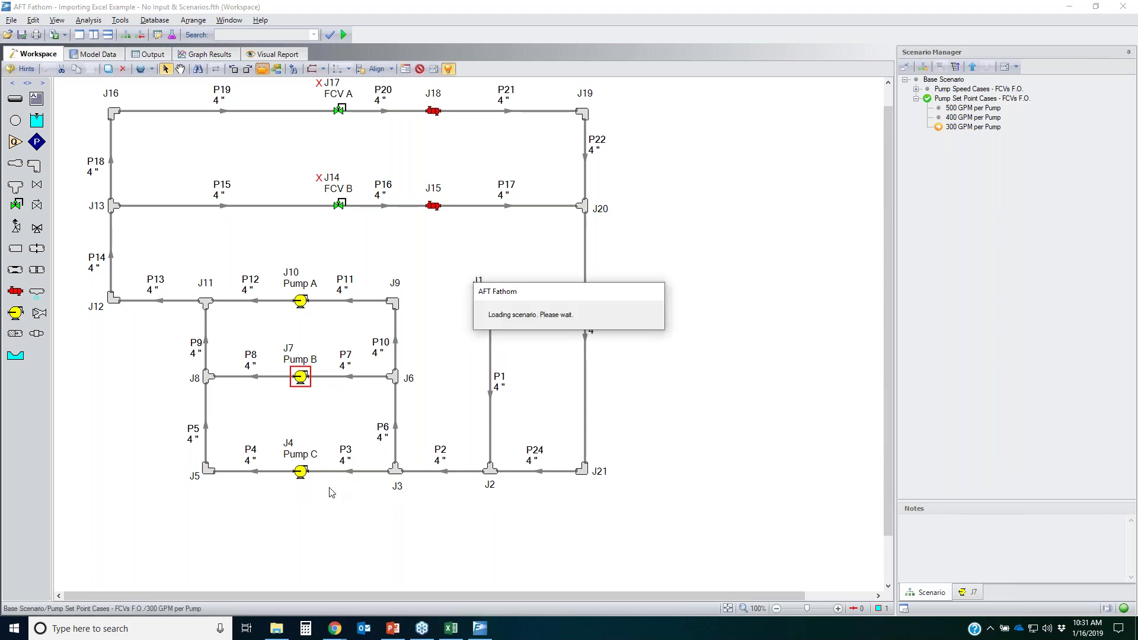
mouse_move(303, 473)
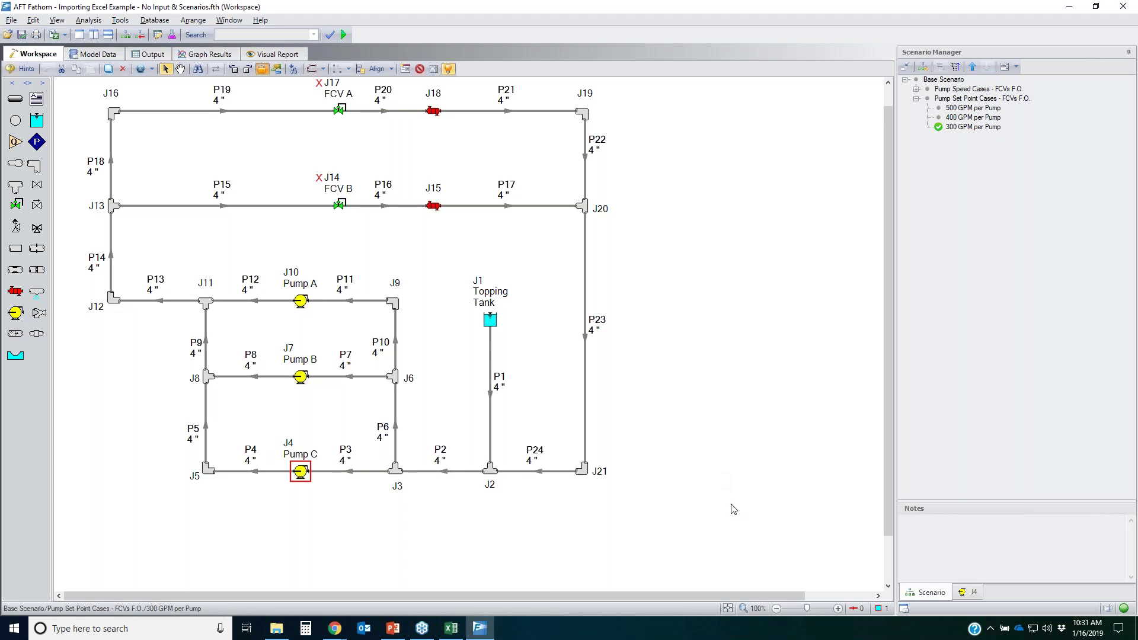
- Expand the whole scenario tree and load the Pump Set Point Cases - FCVs F.O. parent scenario
click(917, 99)
click(916, 98)
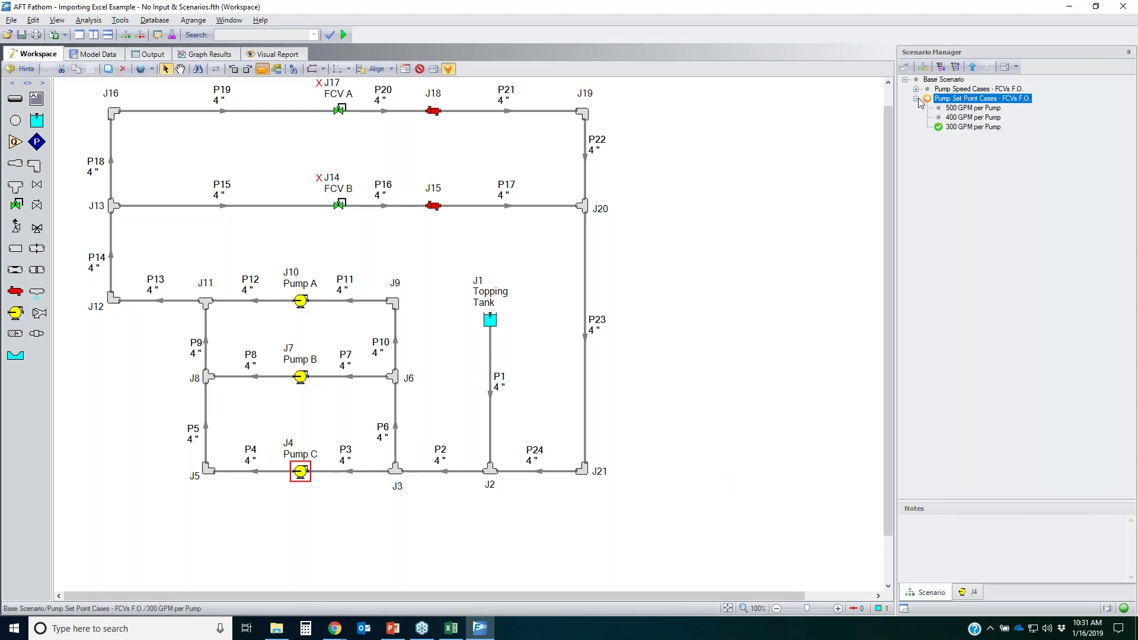
click(936, 79)
click(942, 68)
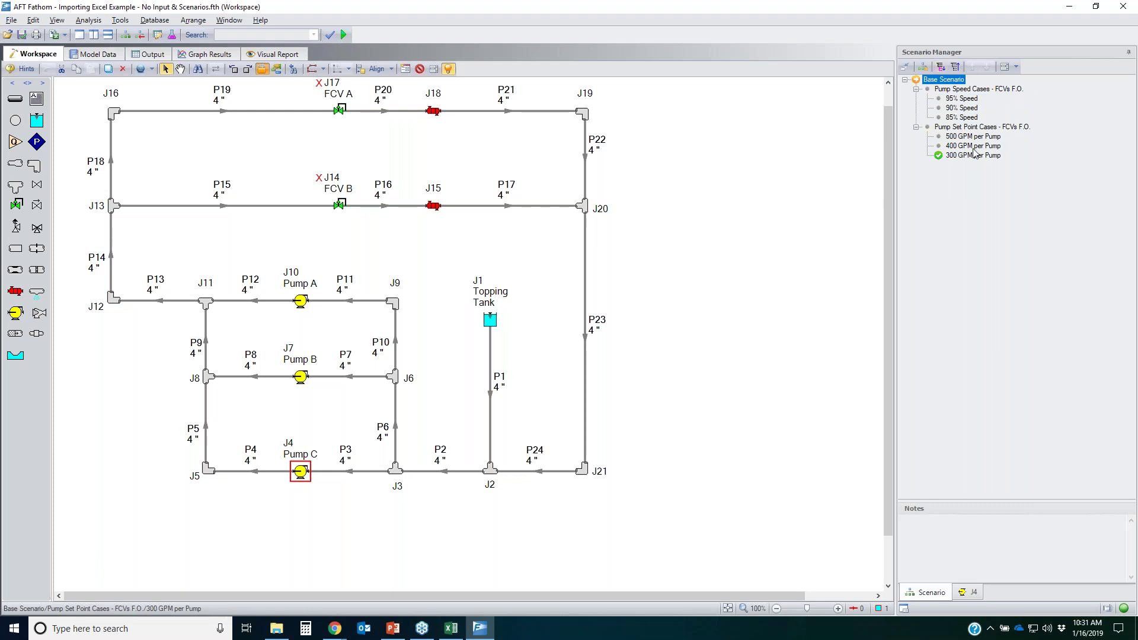
click(972, 127)
double_click(972, 127)
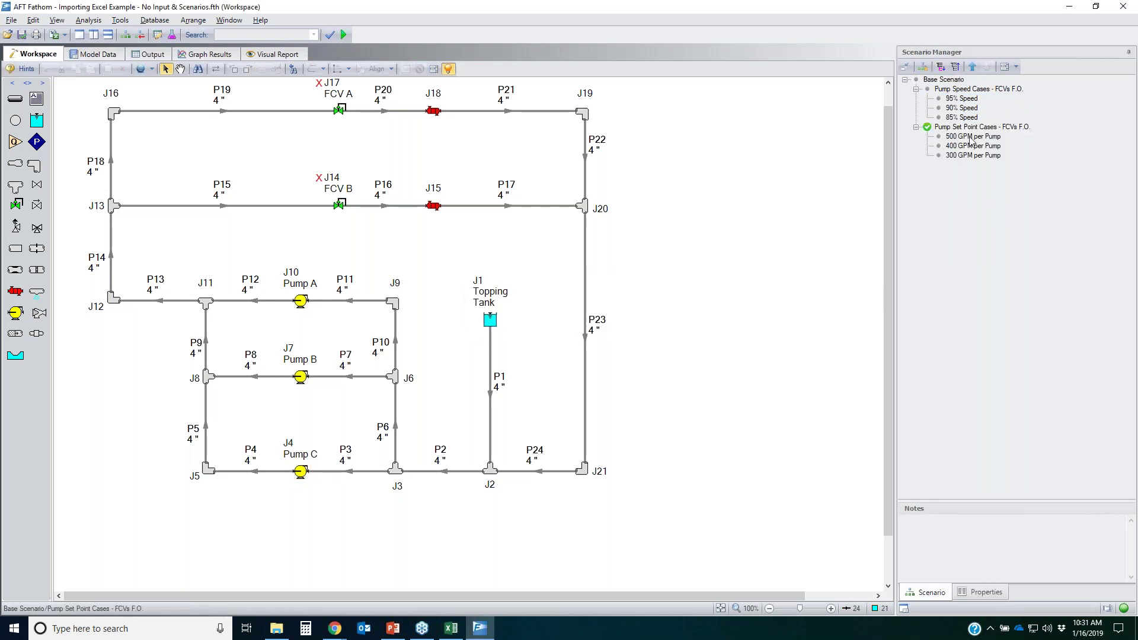
- Clone Pump Set Point Cases - FCVs F.O. with its children as 100% Speed - FCV Setpoint Changes
right_click(991, 130)
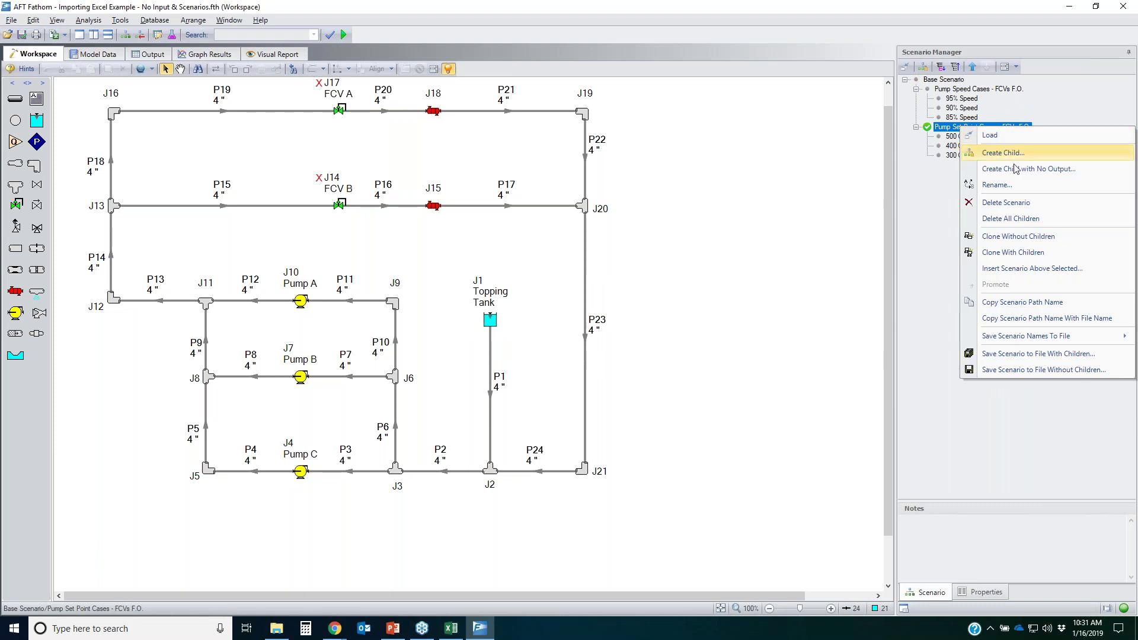
click(1031, 253)
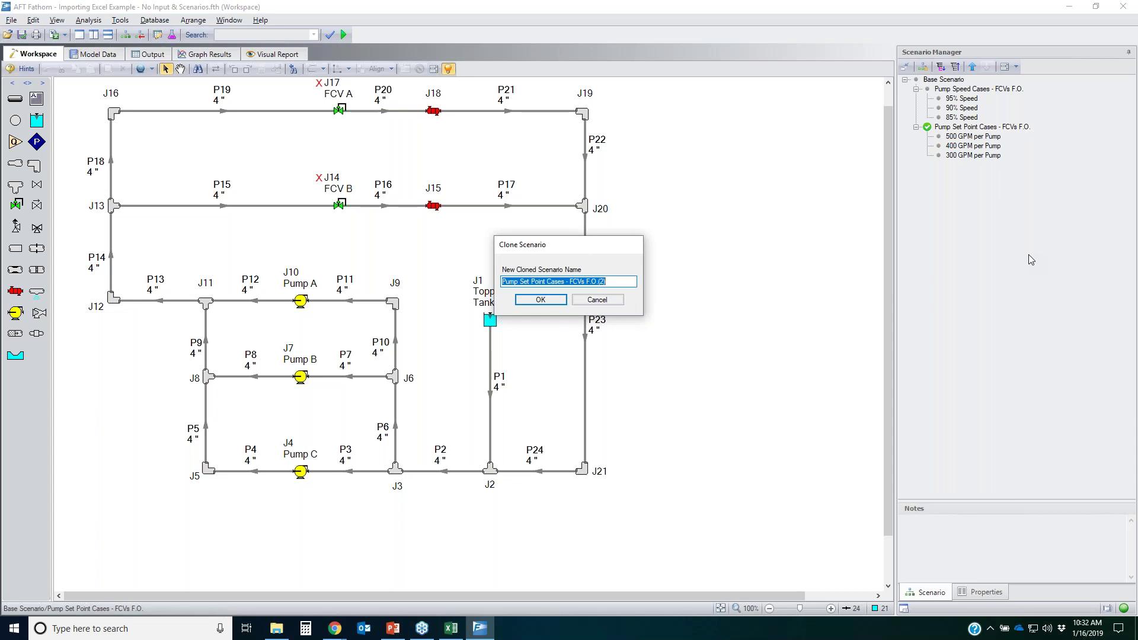
text(100% Speed - FCV Setpoint Changes)
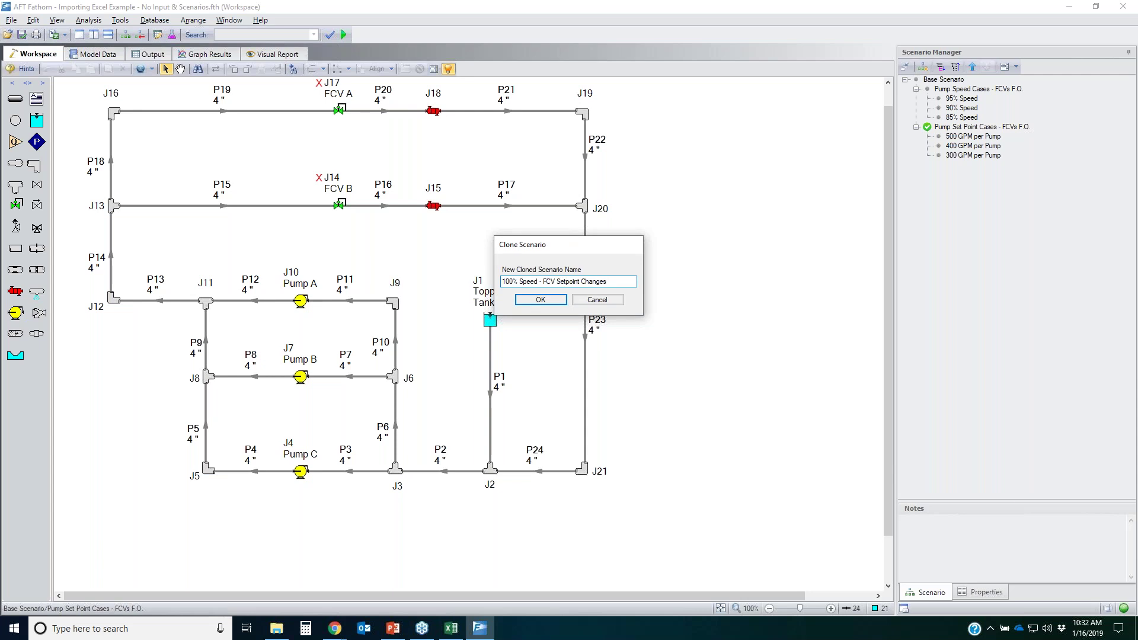
key(Return)
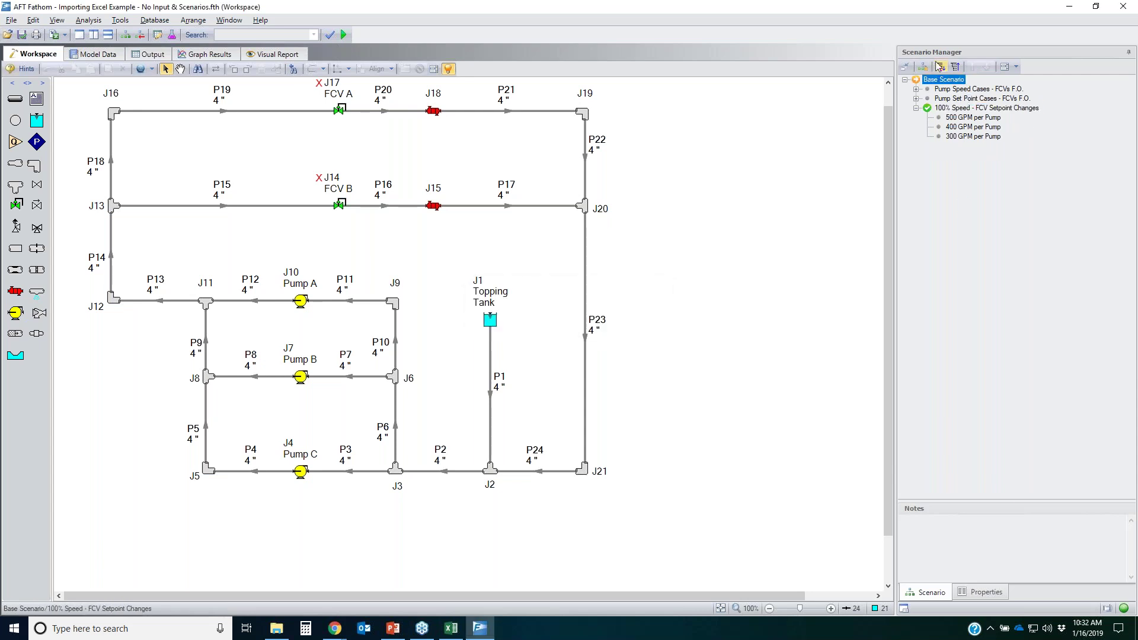
- Rename the 500 GPM per Pump child of 100% Speed - FCV Setpoint Changes as 1500 GPM per FCV
click(972, 155)
double_click(956, 174)
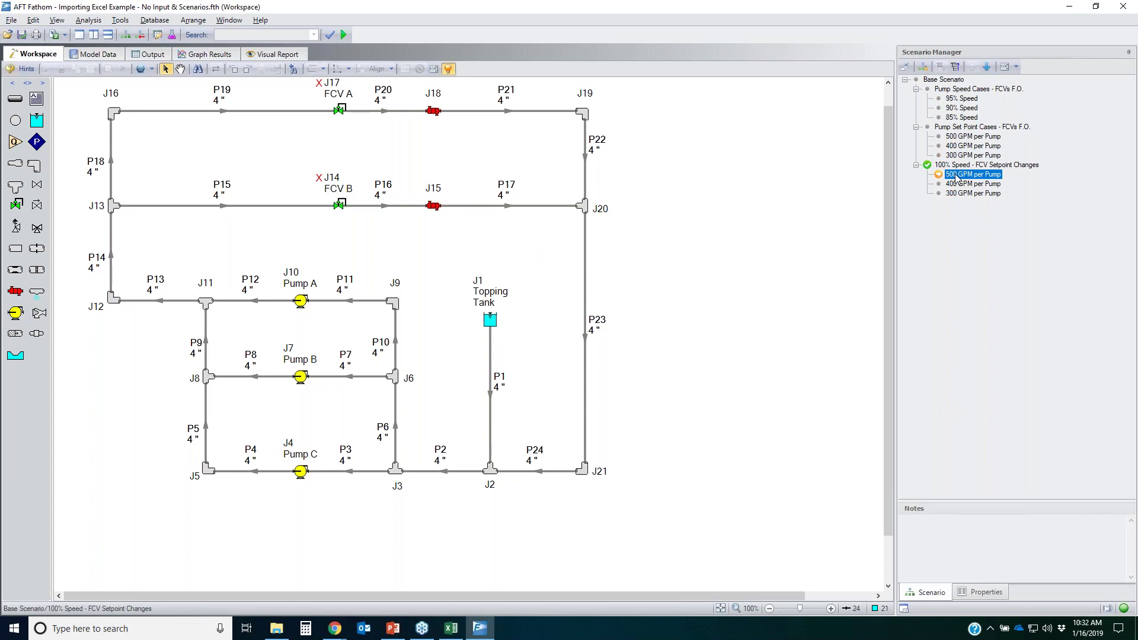
right_click(955, 175)
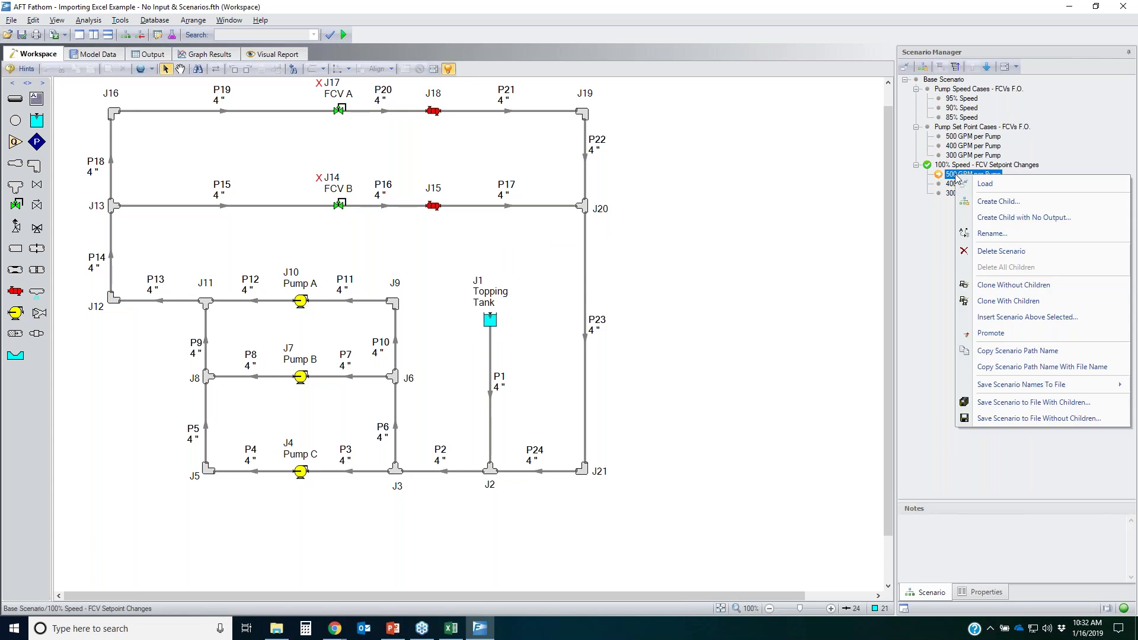
click(1006, 237)
text(1500 GPM per FCV)
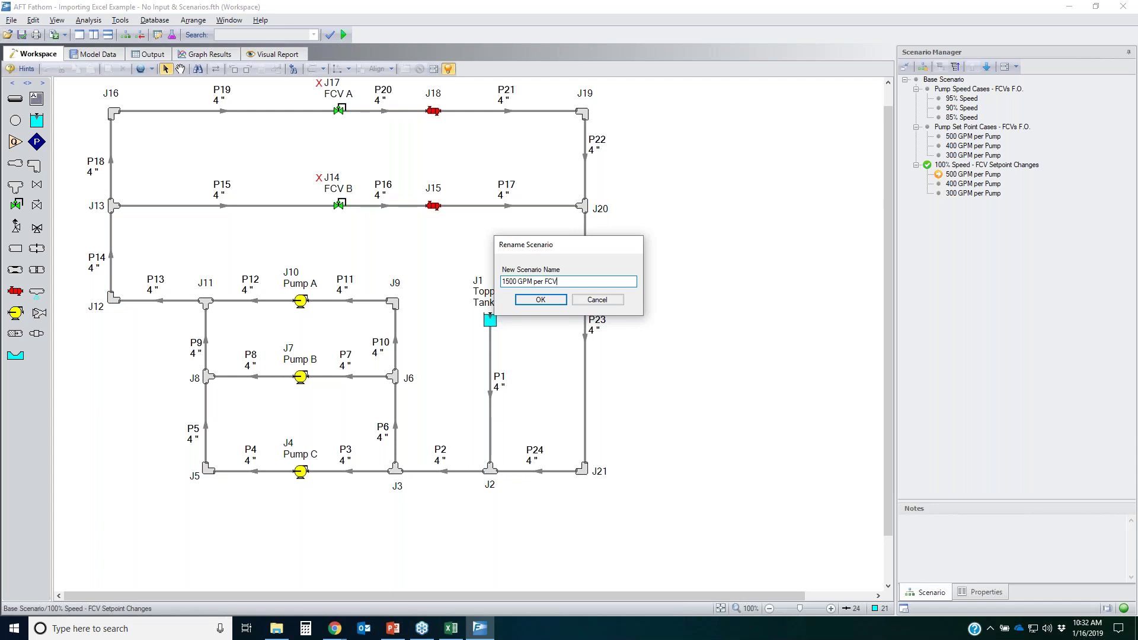
key(Return)
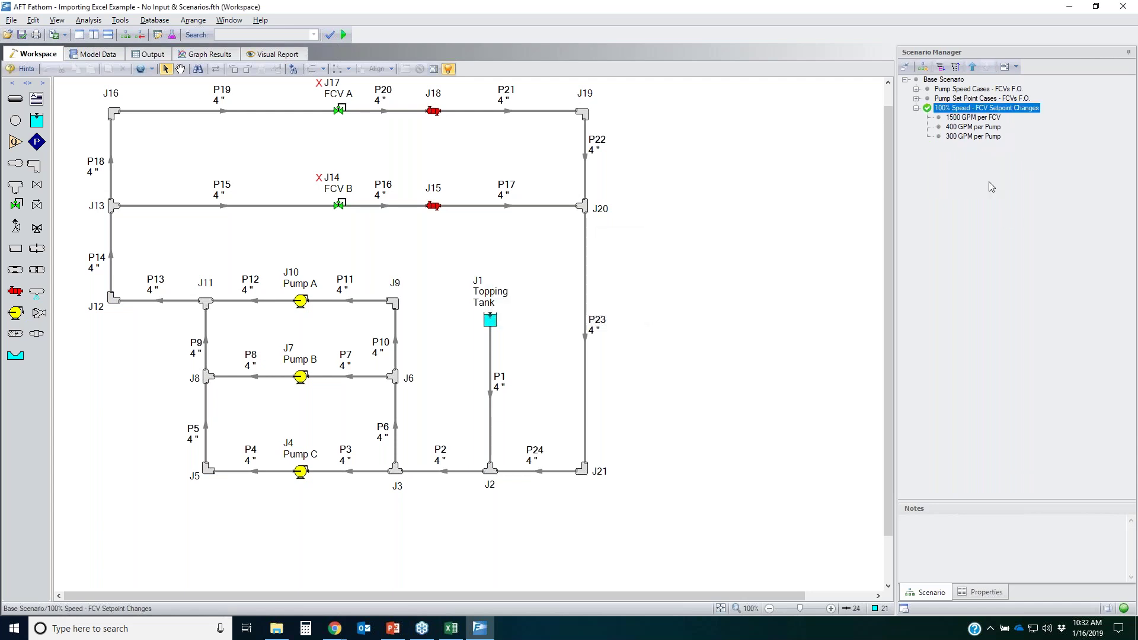
- Rename the 400 GPM per Pump child of 100% Speed - FCV Setpoint Changes as 1250 GPM per FCV
right_click(977, 128)
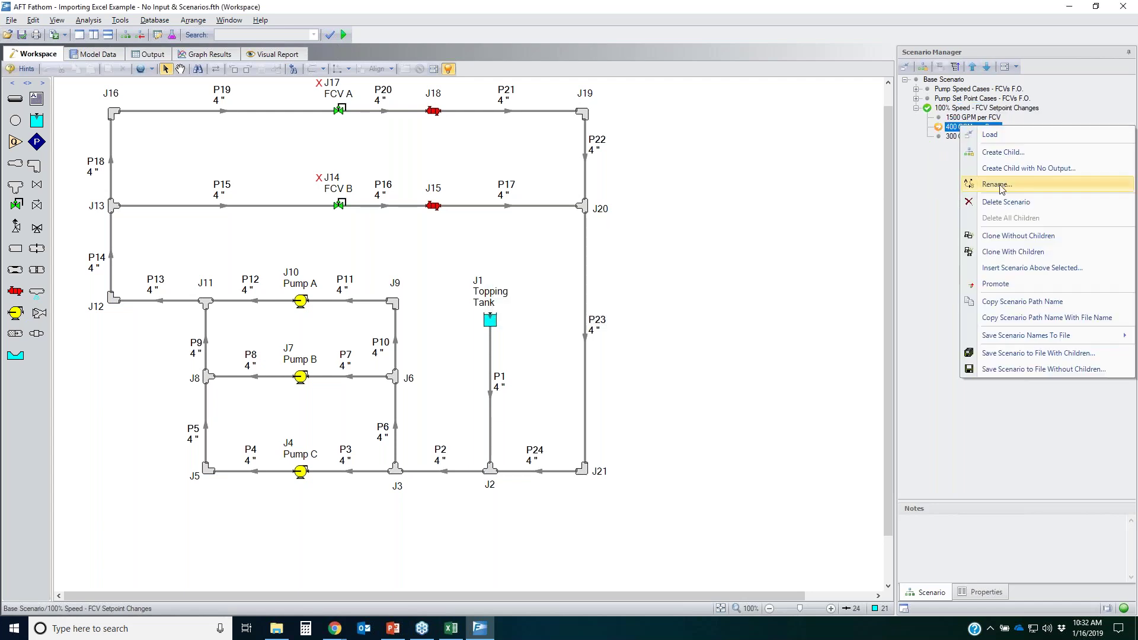
click(998, 184)
text(1250 GPM per FCV)
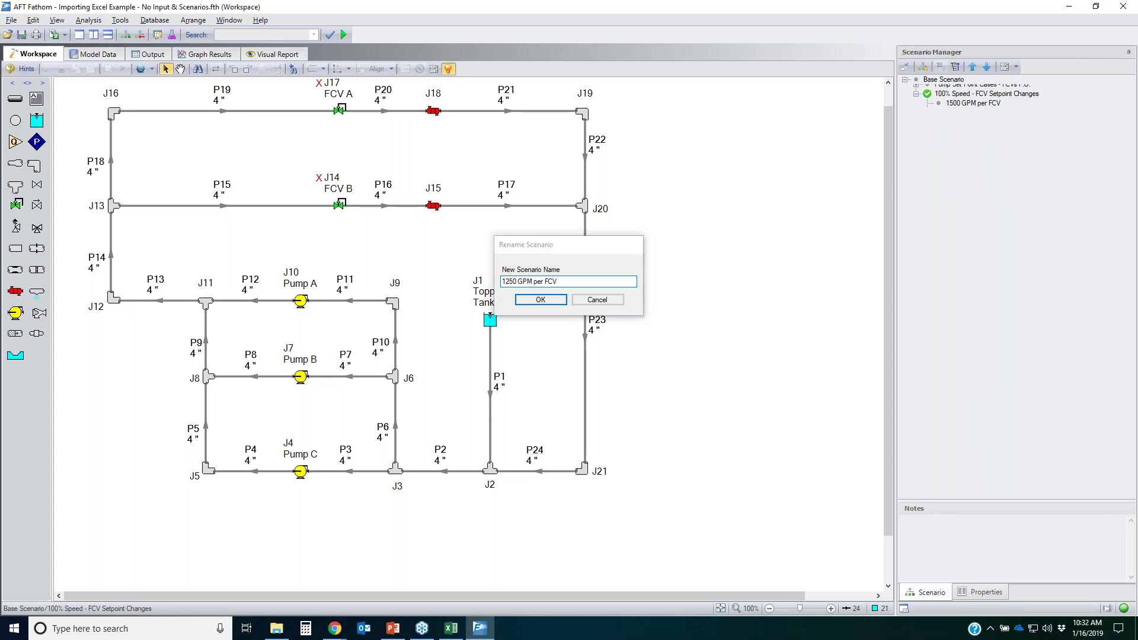
key(Return)
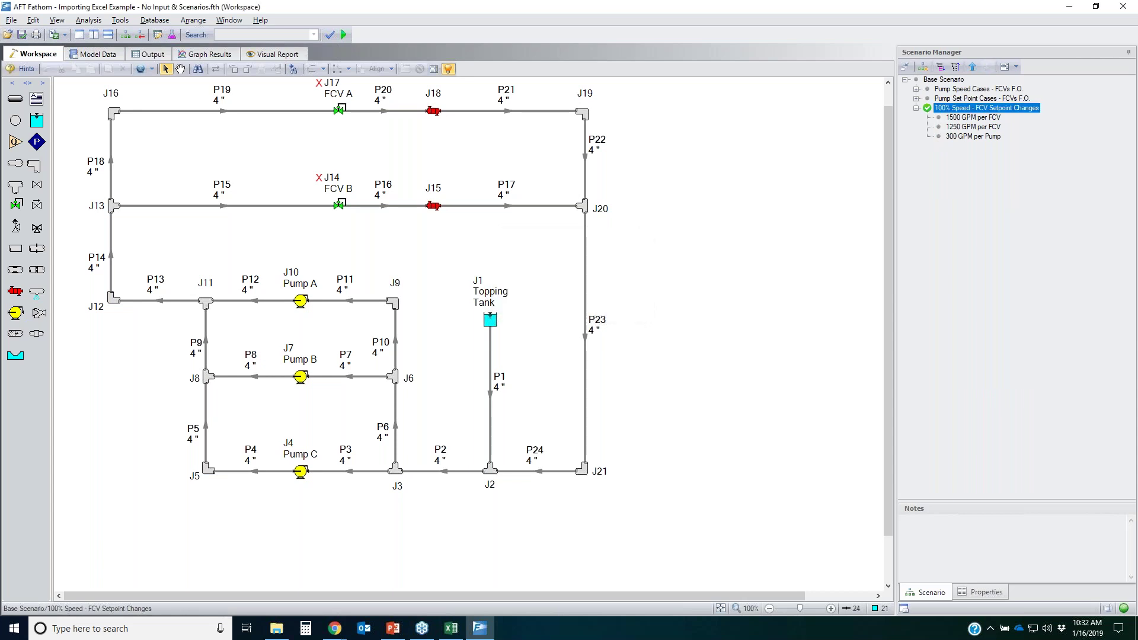
- Rename the 300 GPM per Pump child of 100% Speed - FCV Setpoint Changes as 1000 GPM per FCV
double_click(985, 137)
right_click(984, 139)
click(1029, 194)
text(1000 GPM per FCV)
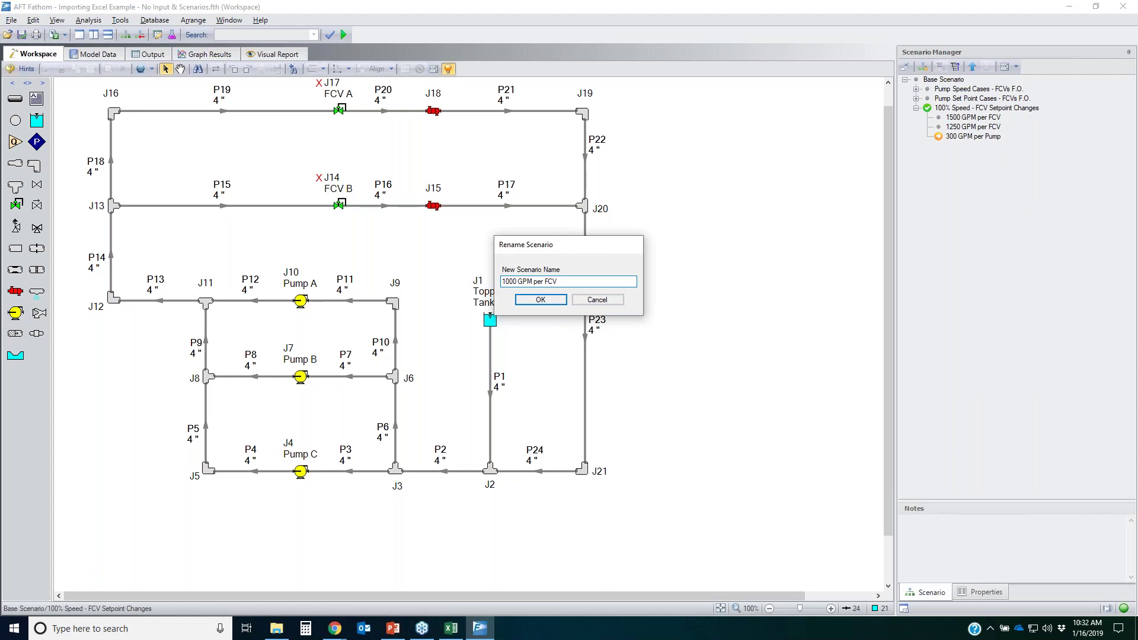
key(Return)
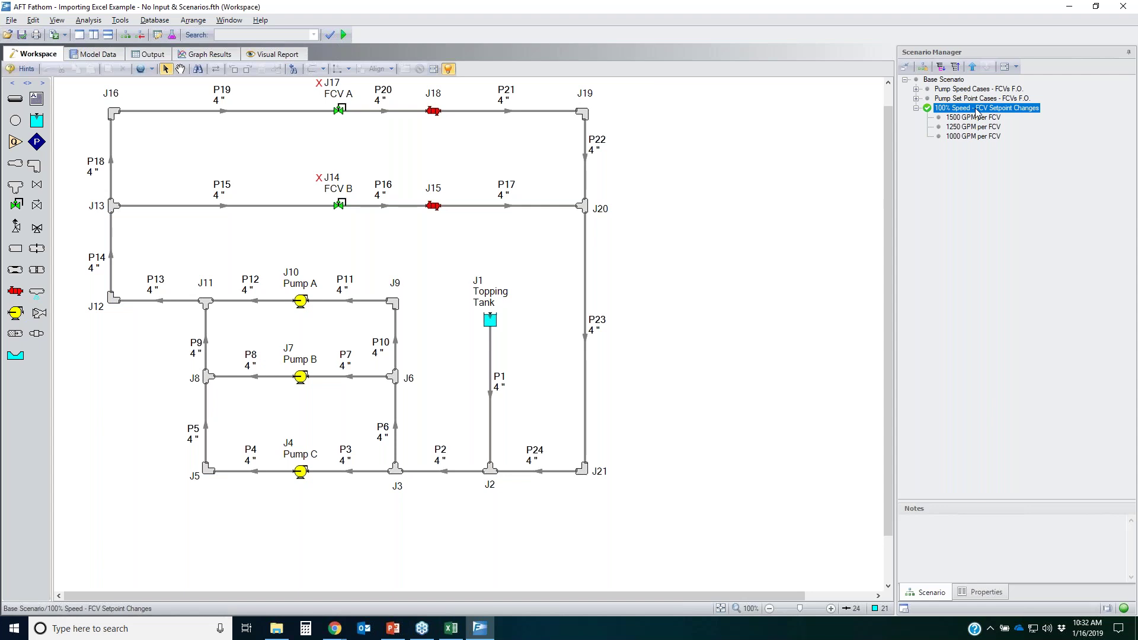
- Inspect Pump A's control setting in the 100% Speed - FCV Setpoint Changes scenario
click(300, 303)
mouse_move(299, 306)
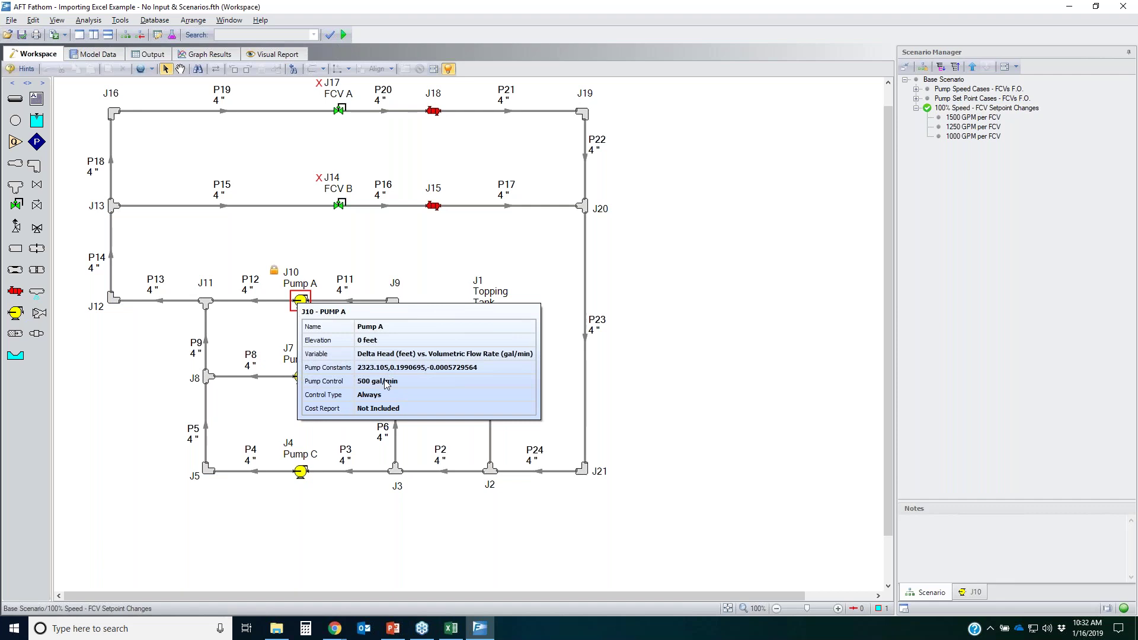
- Show the children of the Pump Set Point Cases and Pump Speed Cases scenarios and highlight 100% Speed - FCV Setpoint Changes
click(917, 99)
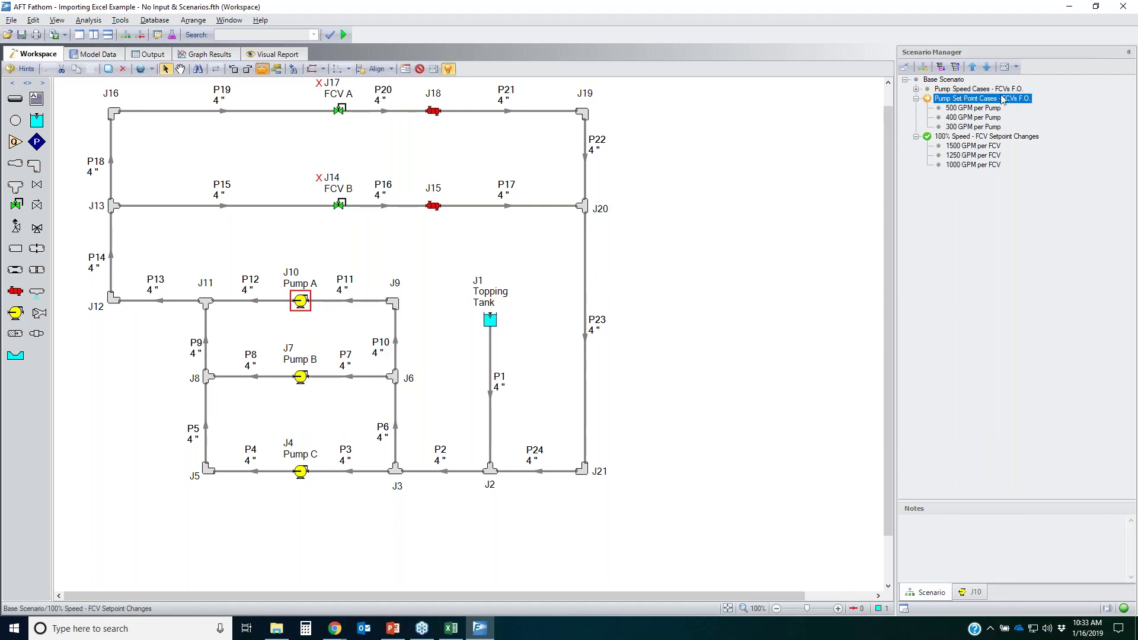
click(981, 140)
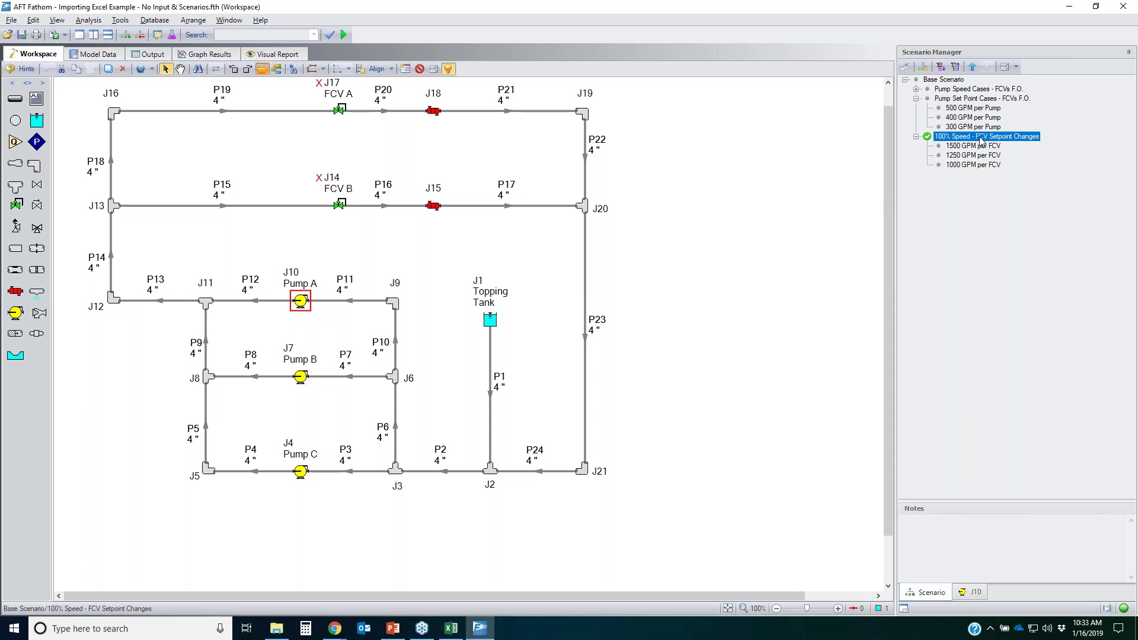
double_click(943, 80)
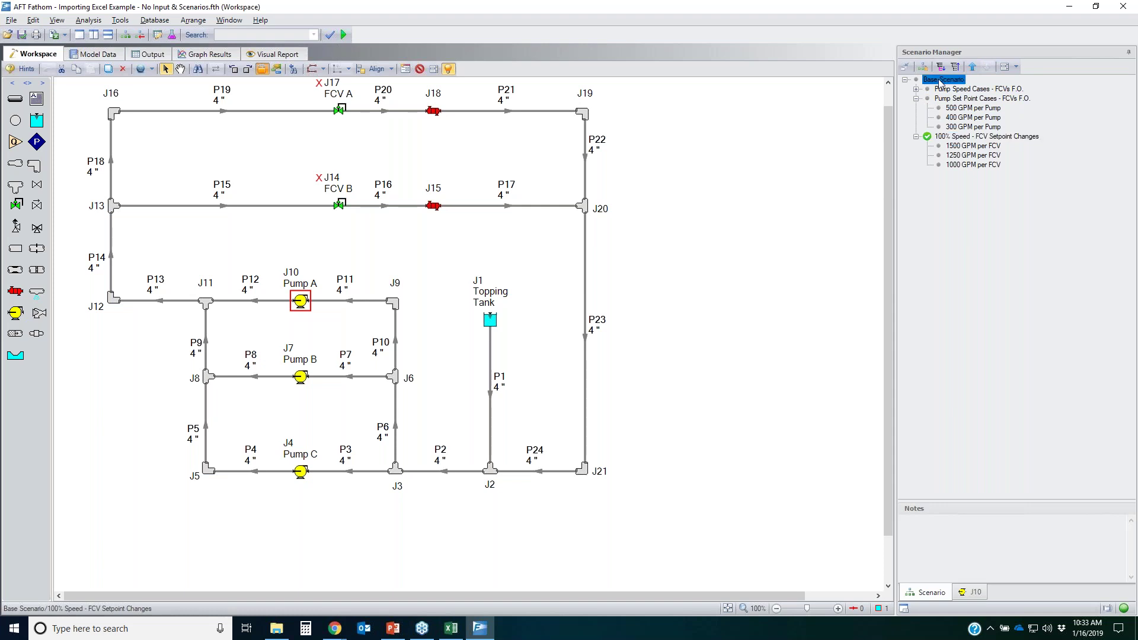
click(981, 166)
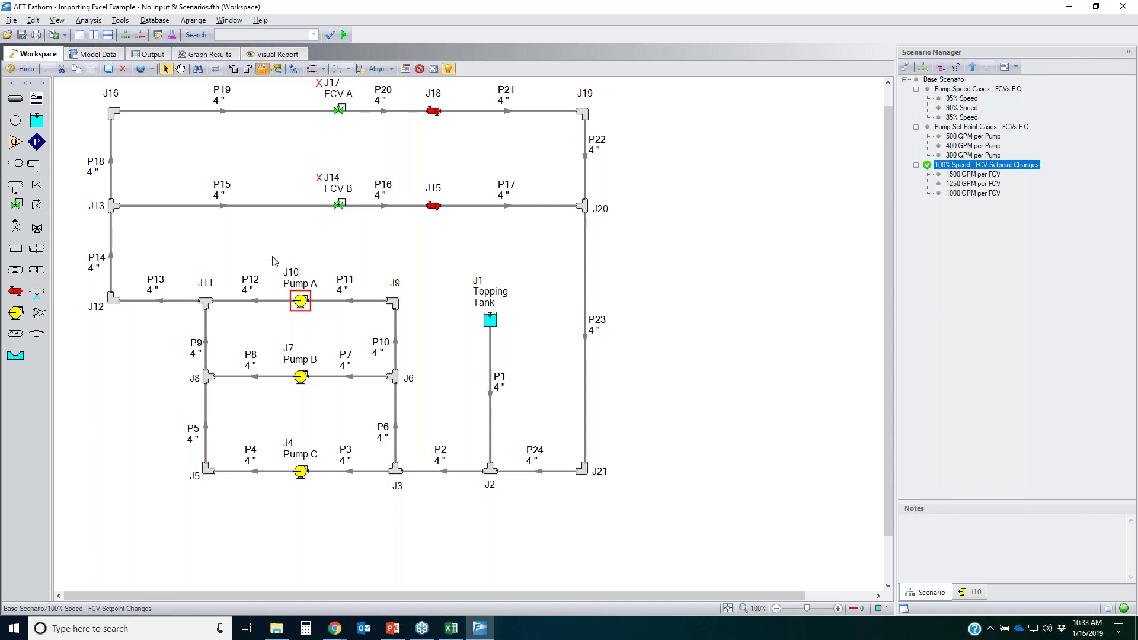
- Start a Global Junction Edit for all three pumps and define the pump data with a fixed speed of 100%
drag(256, 235, 337, 527)
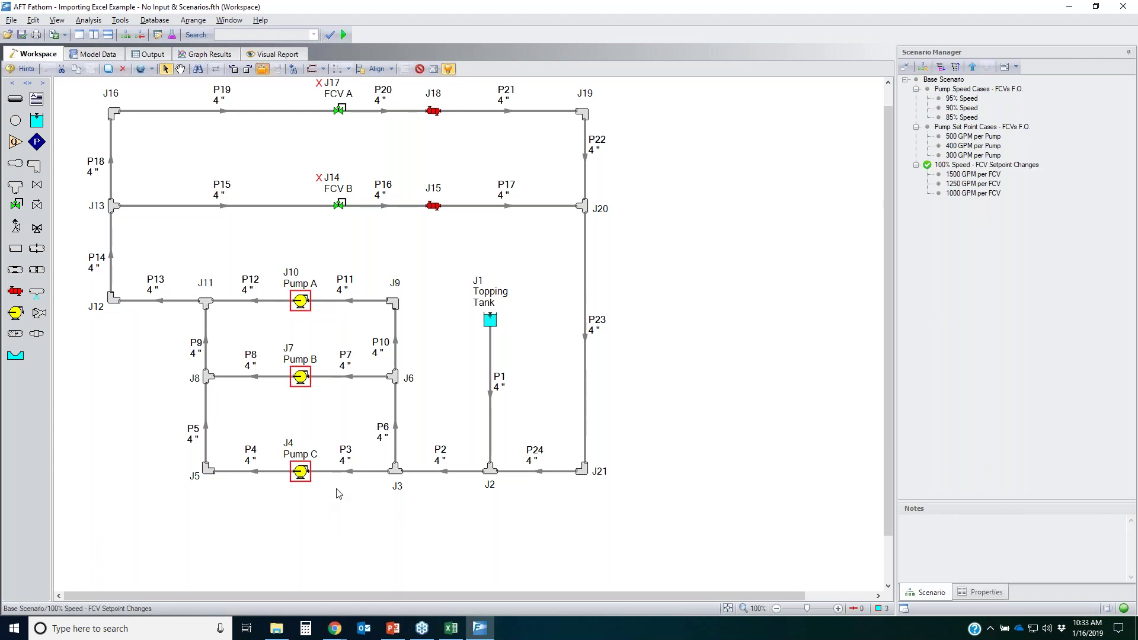
click(693, 503)
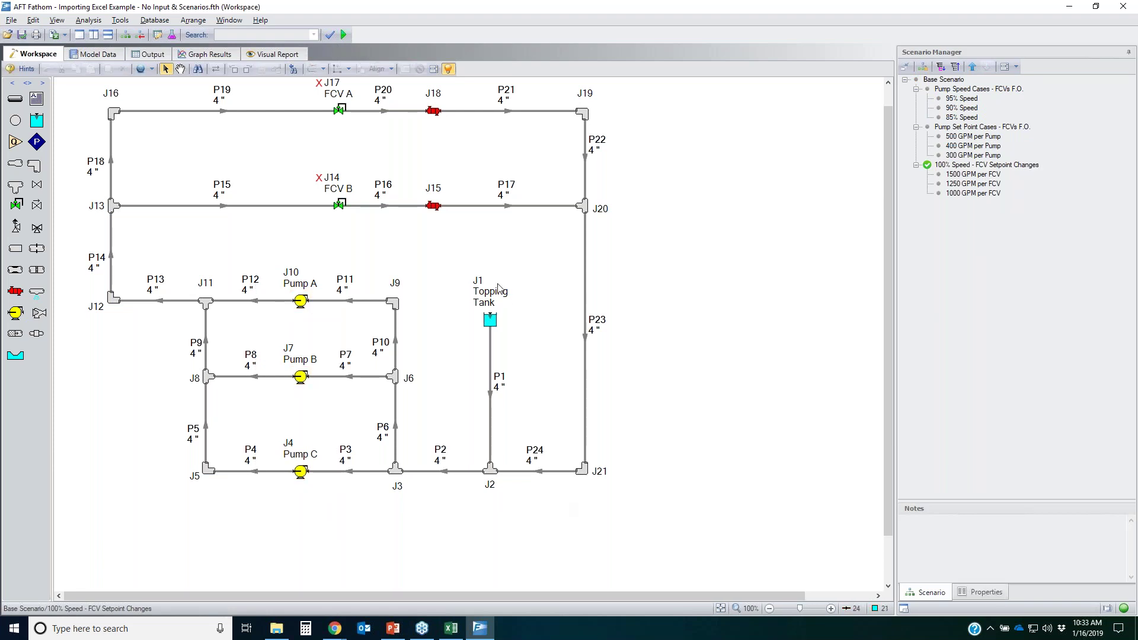
click(33, 22)
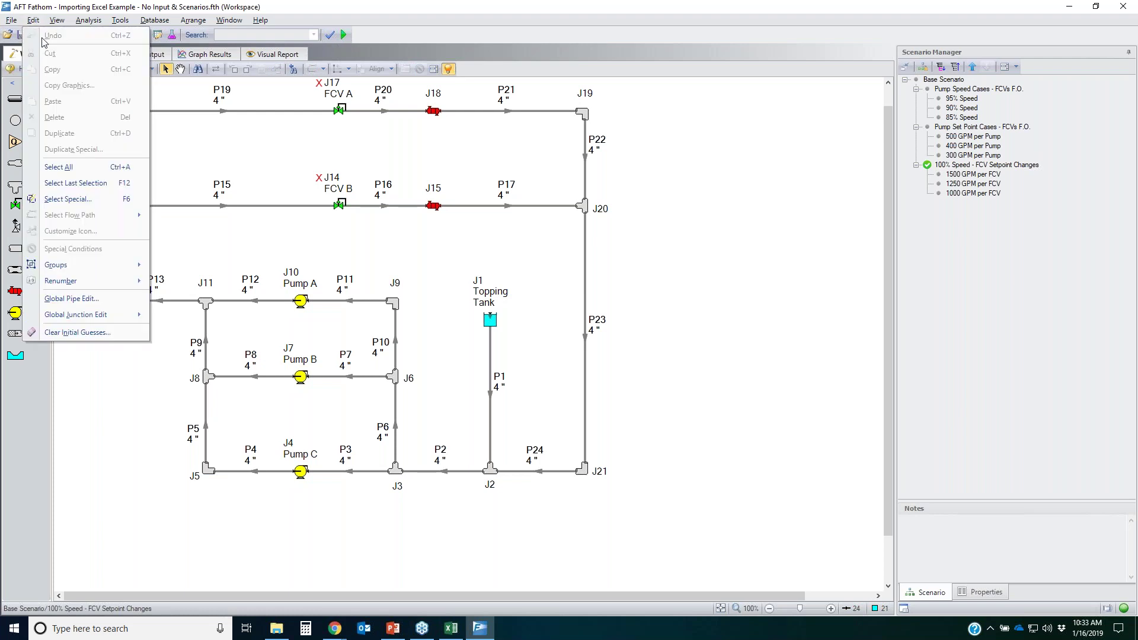
mouse_move(118, 315)
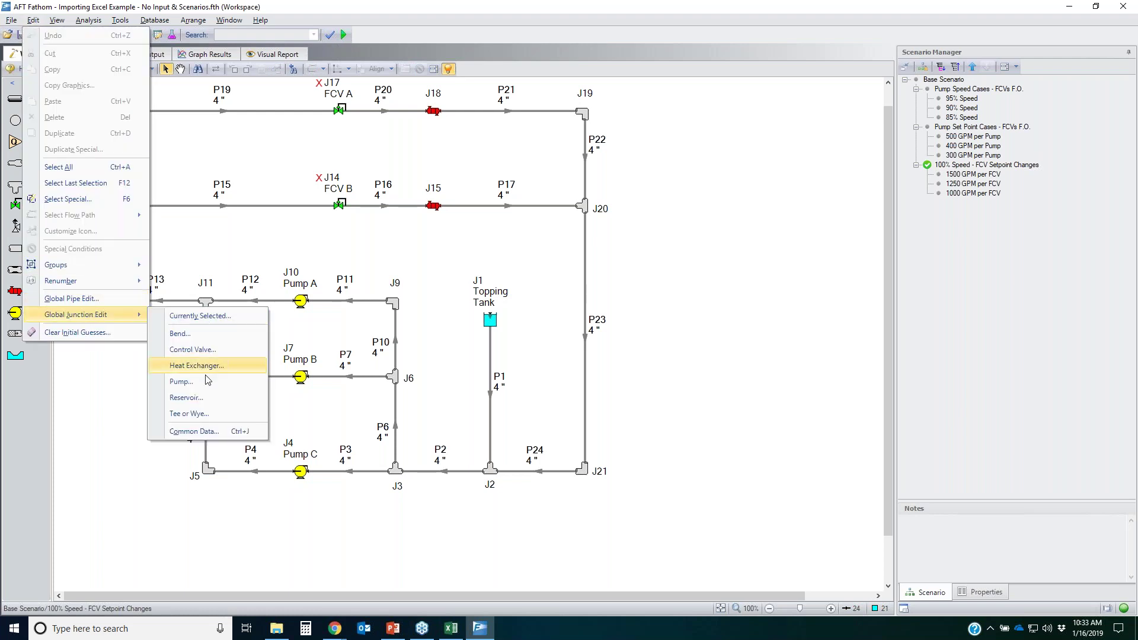
click(181, 382)
click(417, 209)
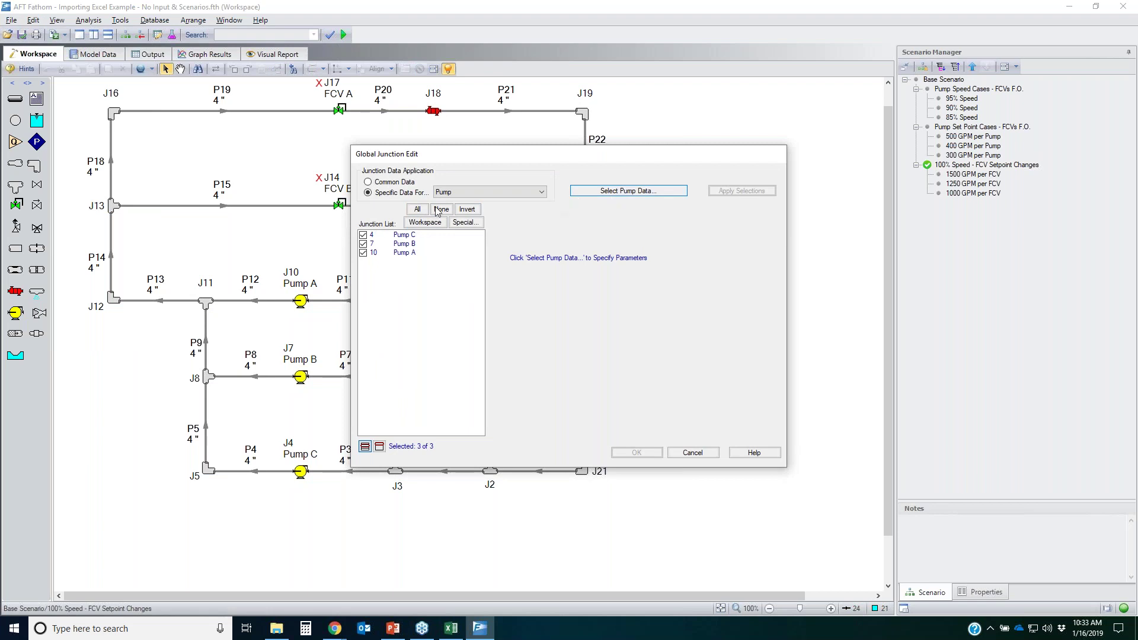
click(604, 189)
click(415, 191)
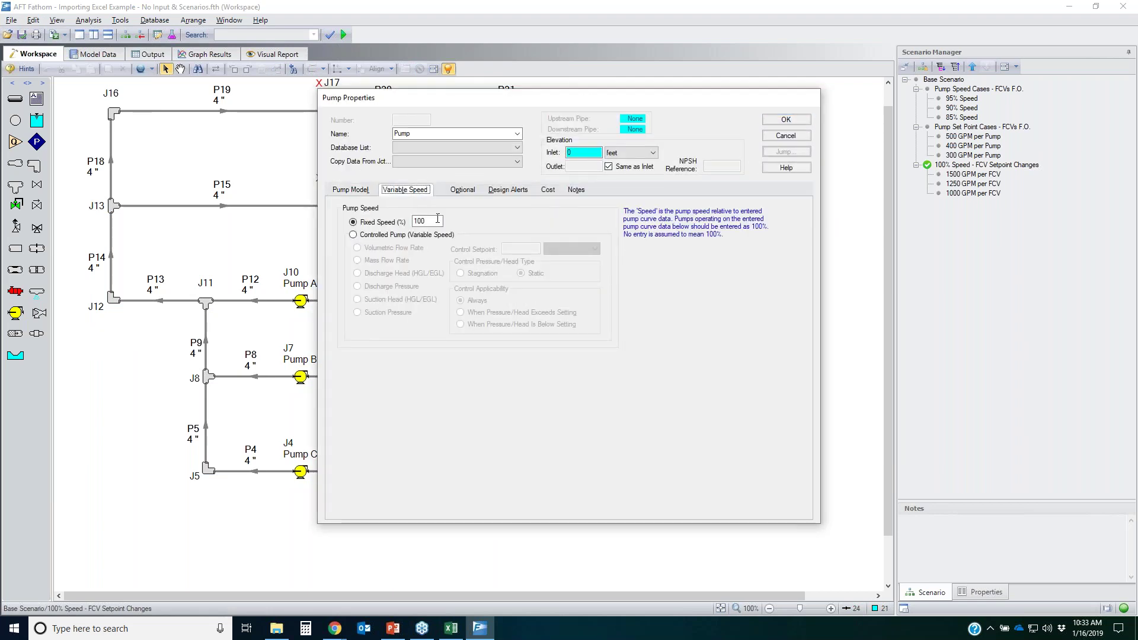
click(786, 120)
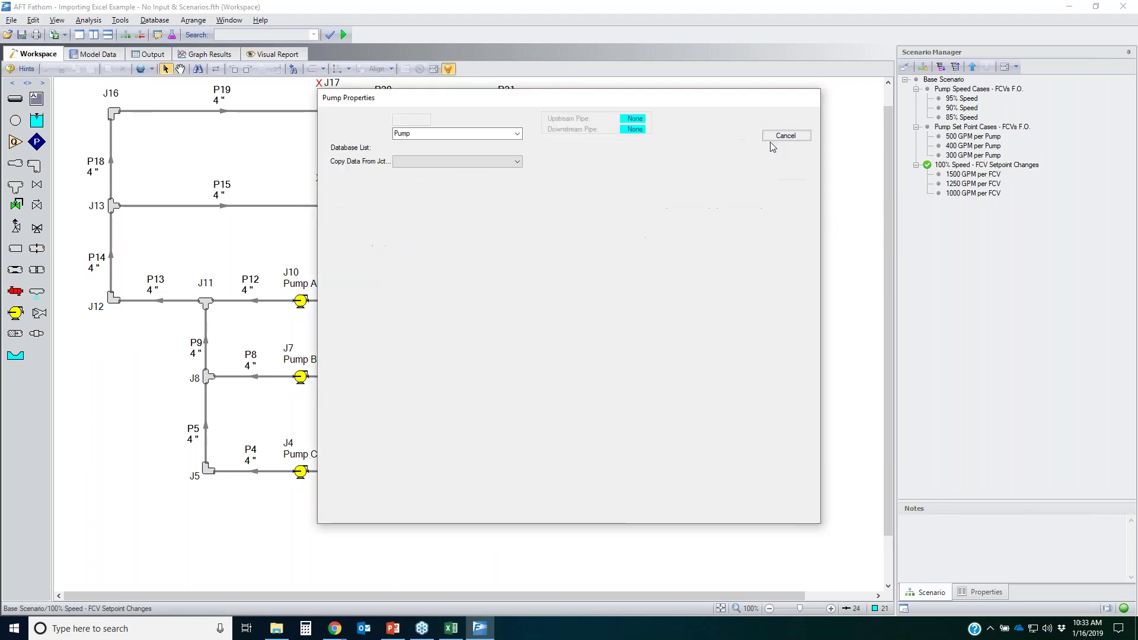
- Apply only the 100% speed parameter to Pumps A, B and C and accept the global edit
click(531, 370)
click(761, 189)
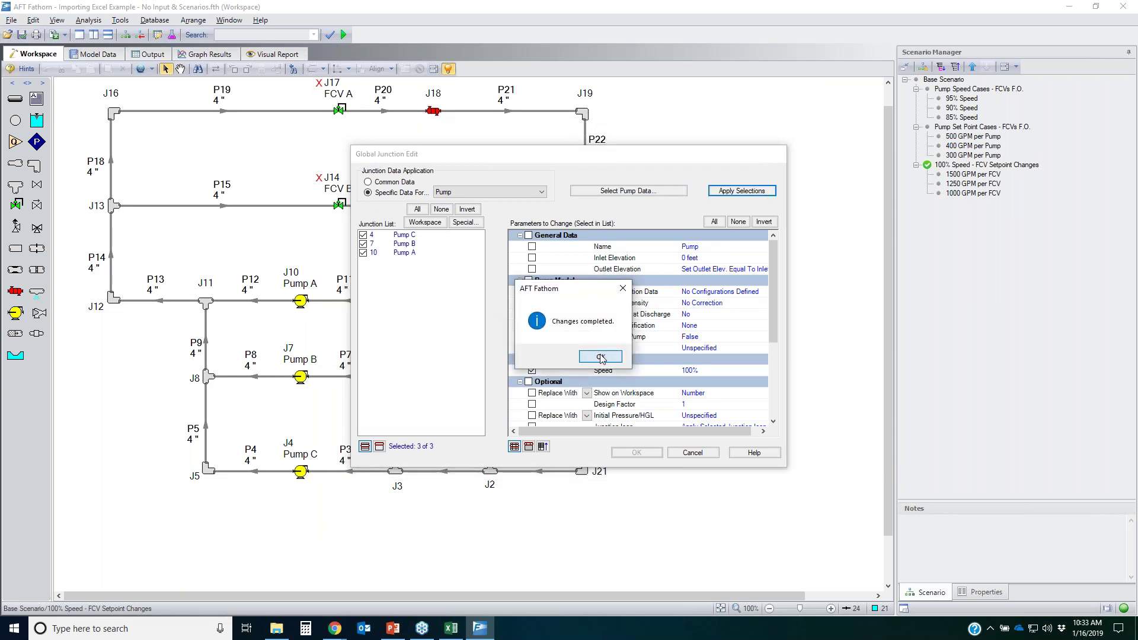
click(603, 356)
click(636, 452)
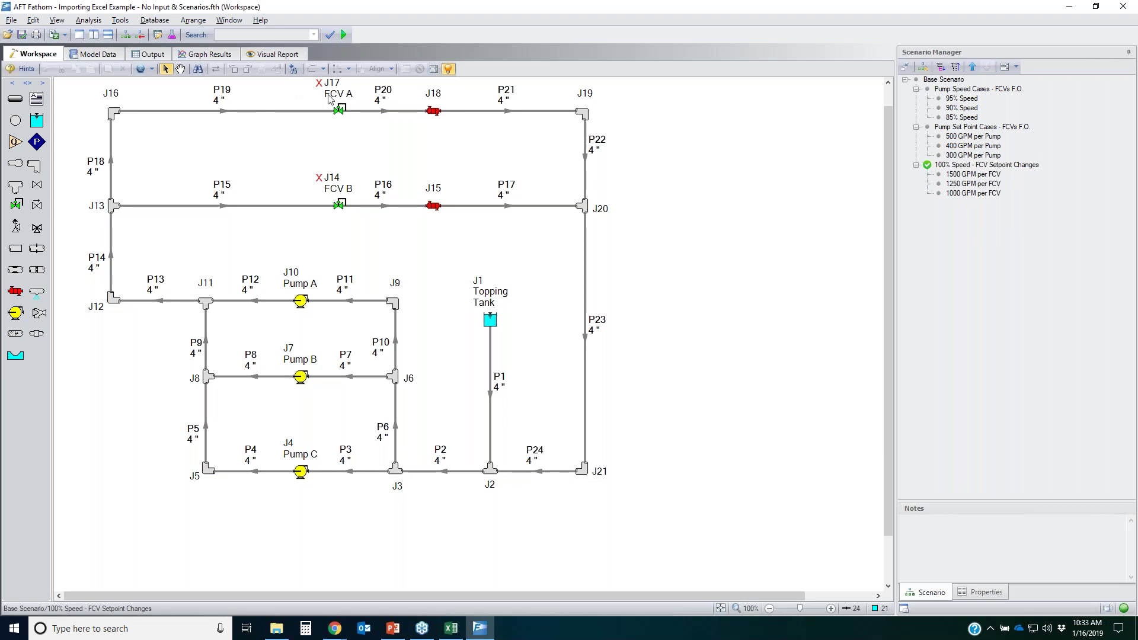
- Clear the special conditions on FCV A and FCV B
drag(300, 90, 383, 236)
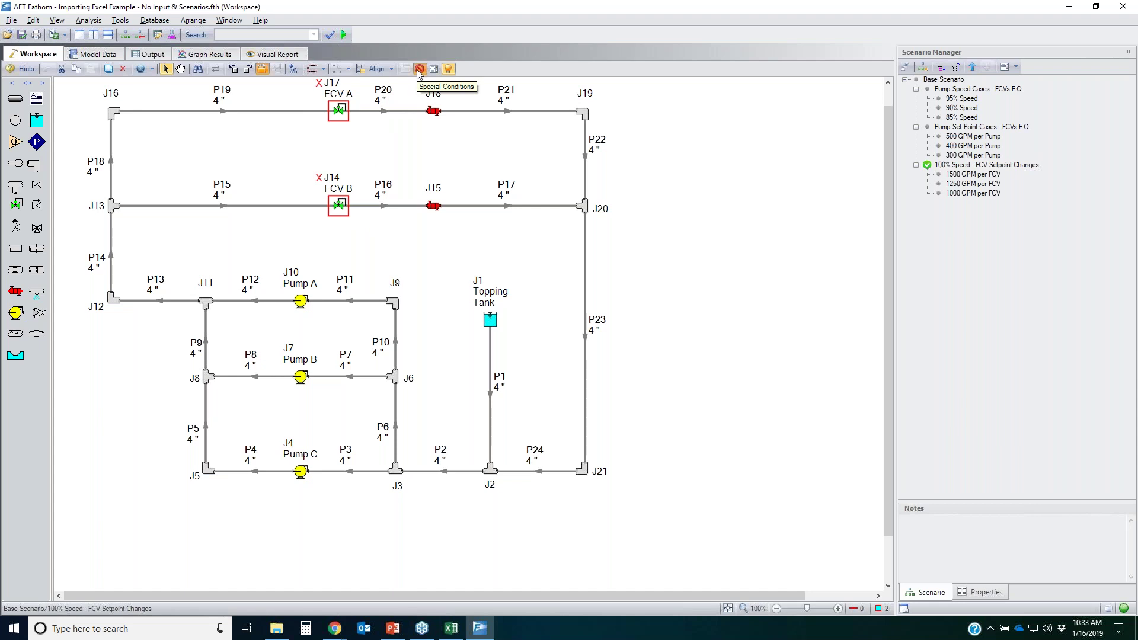
click(419, 69)
click(424, 166)
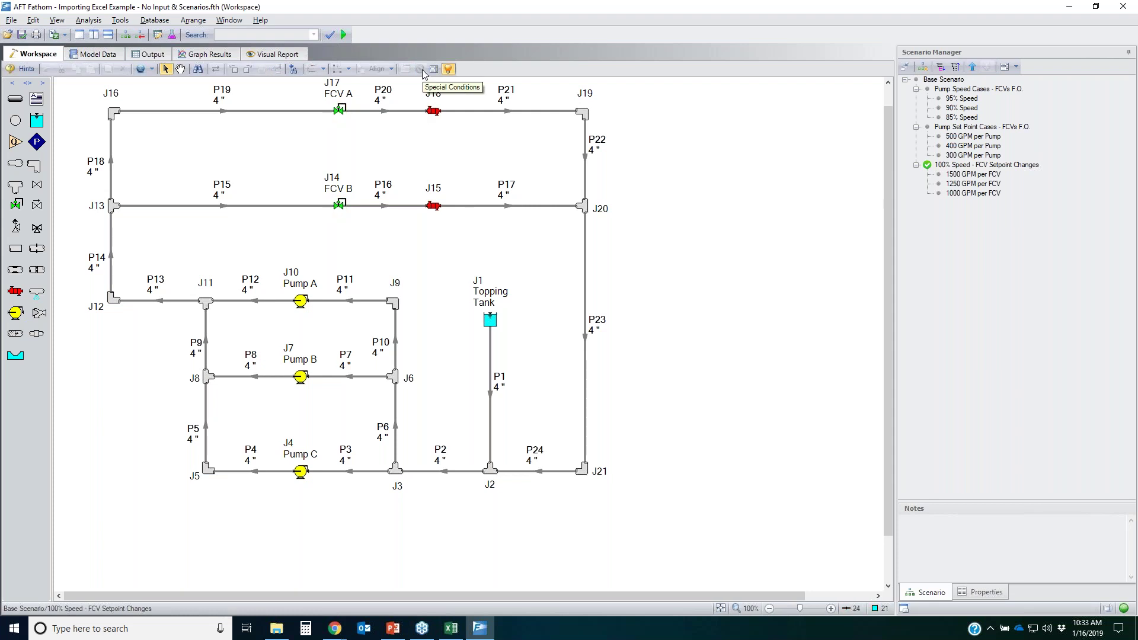
- Review FCV A's flow setpoint and its special condition options without keeping any change
click(343, 108)
double_click(348, 119)
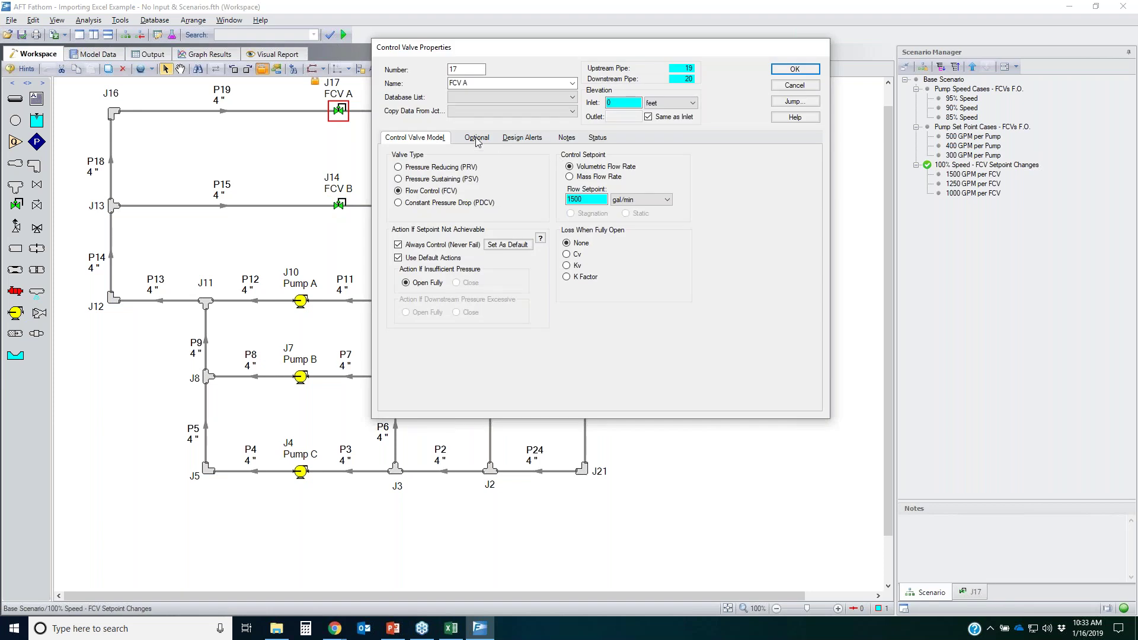
click(477, 140)
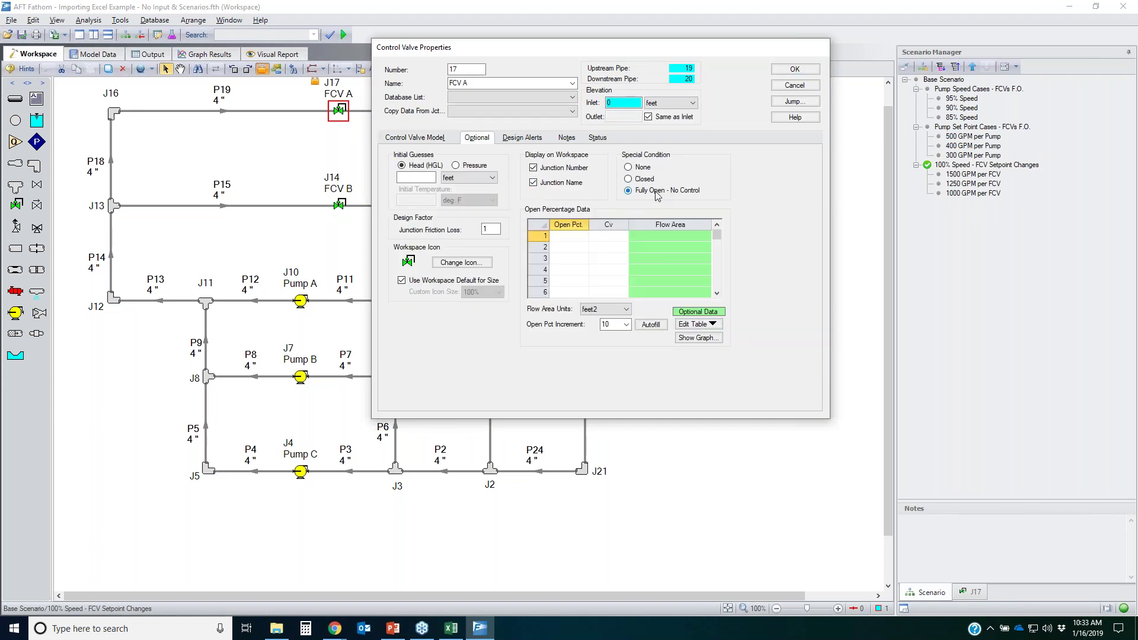
click(628, 168)
click(795, 85)
click(475, 148)
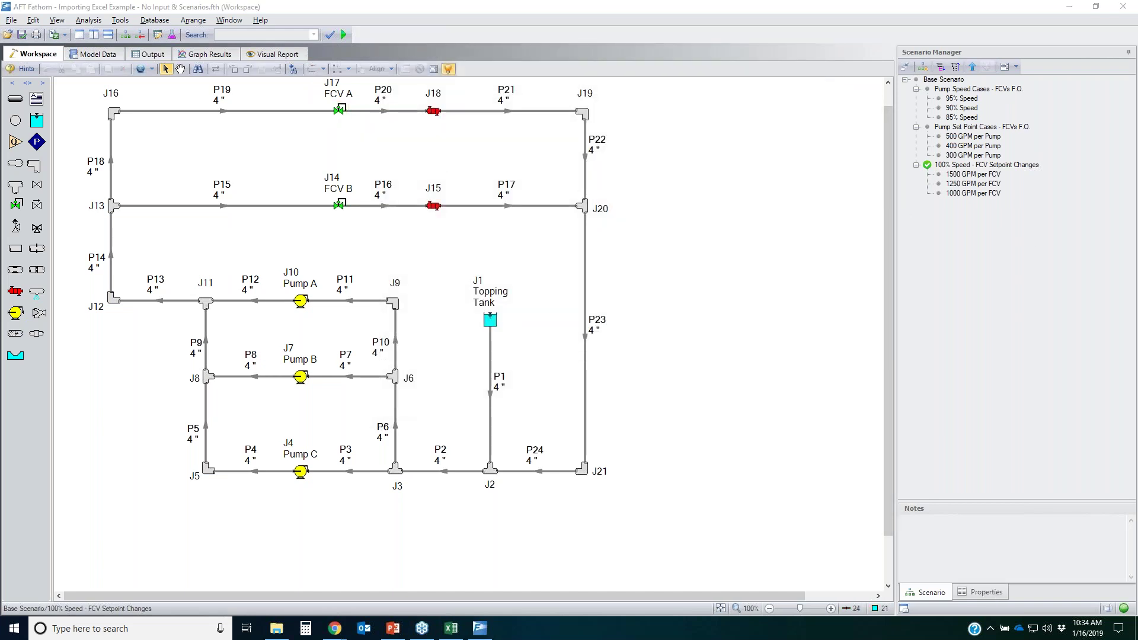
mouse_move(928, 168)
mouse_down()
mouse_move(1038, 175)
mouse_move(1007, 205)
mouse_move(924, 166)
mouse_up()
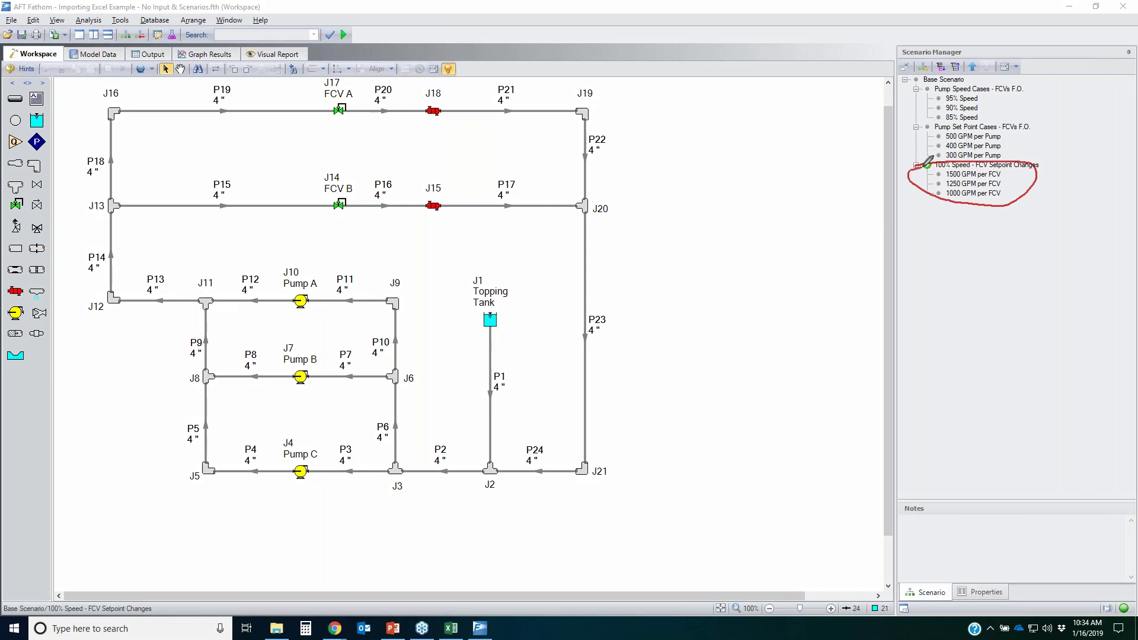
mouse_move(322, 99)
mouse_down()
mouse_move(335, 251)
mouse_move(316, 101)
mouse_up()
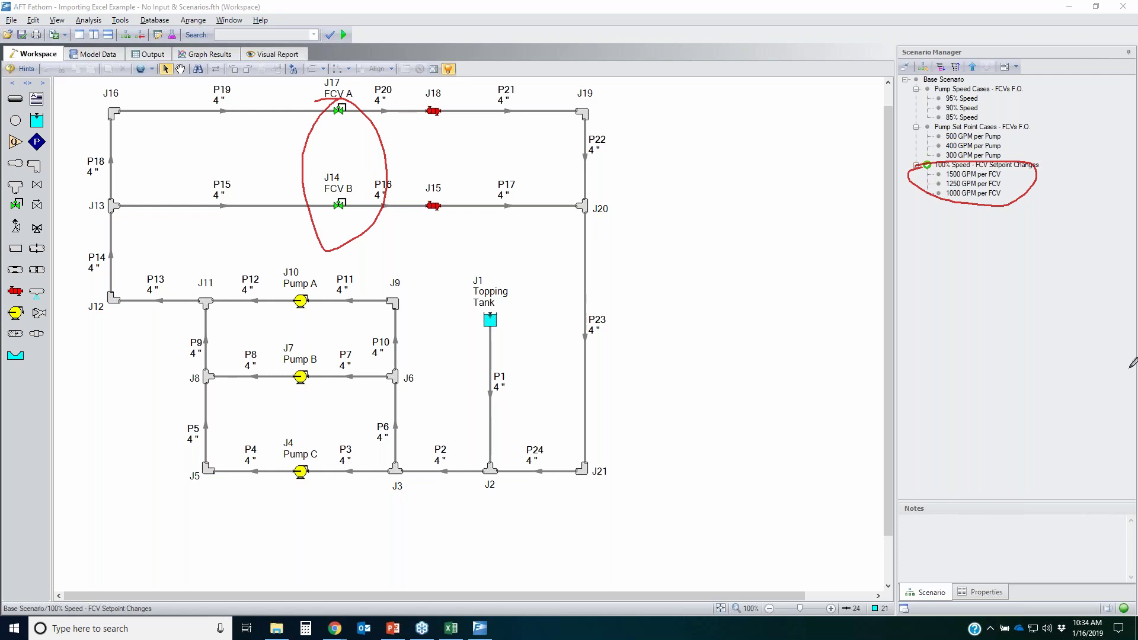
key(e)
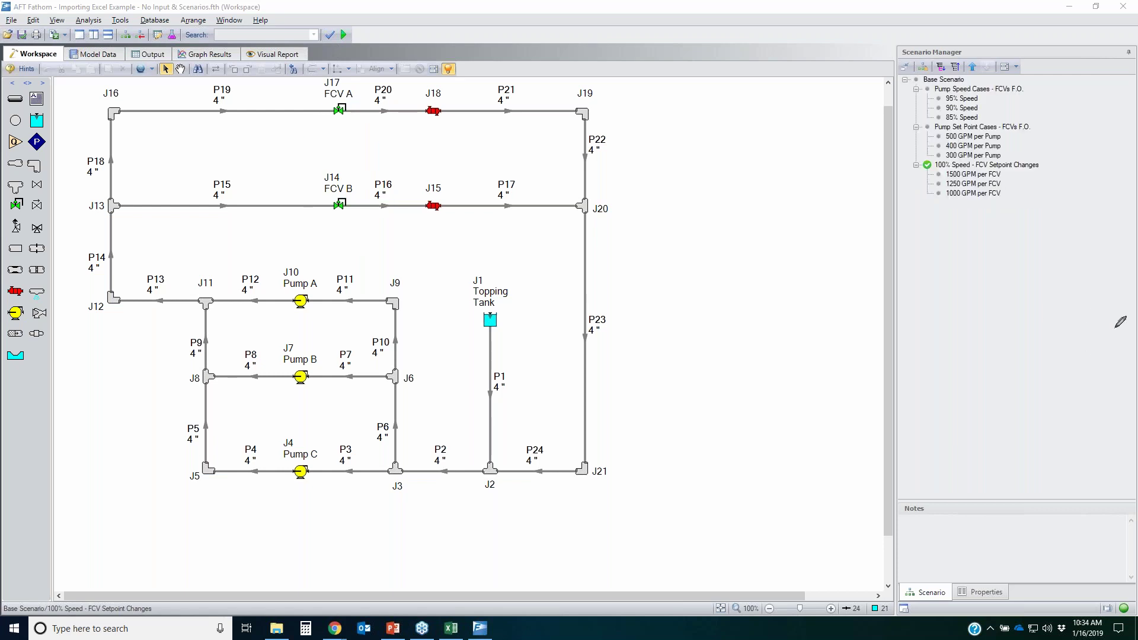
key(Escape)
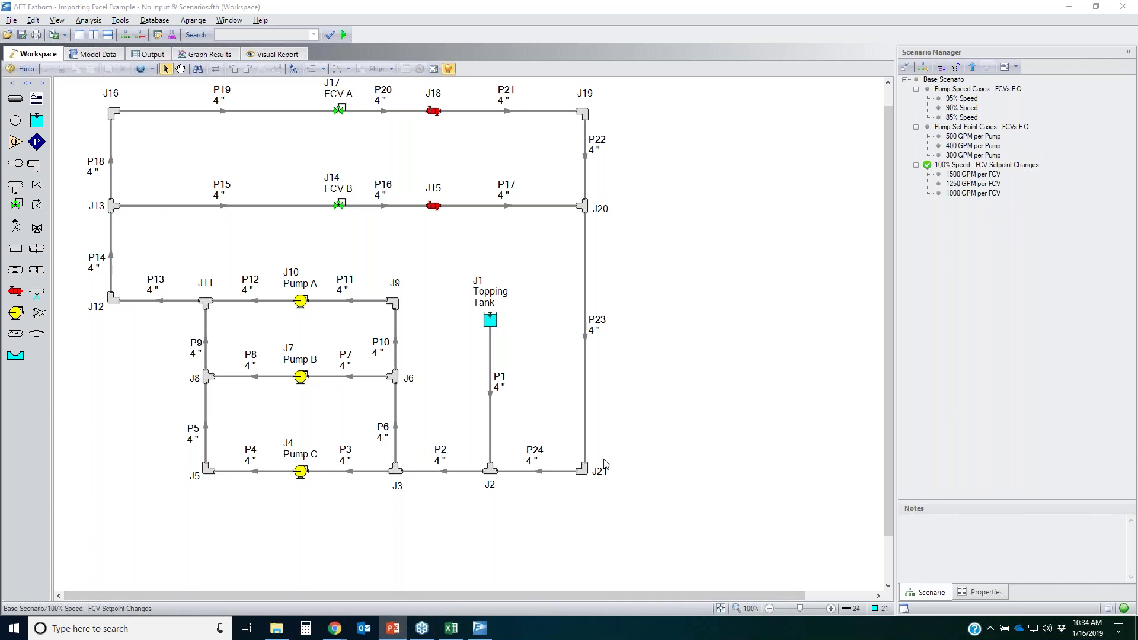
- Switch to PowerPoint and present the slides from #3 – Using the Scenario Manager through #4 – Importing Massive Input Changes from Excel
key(alt+Tab)
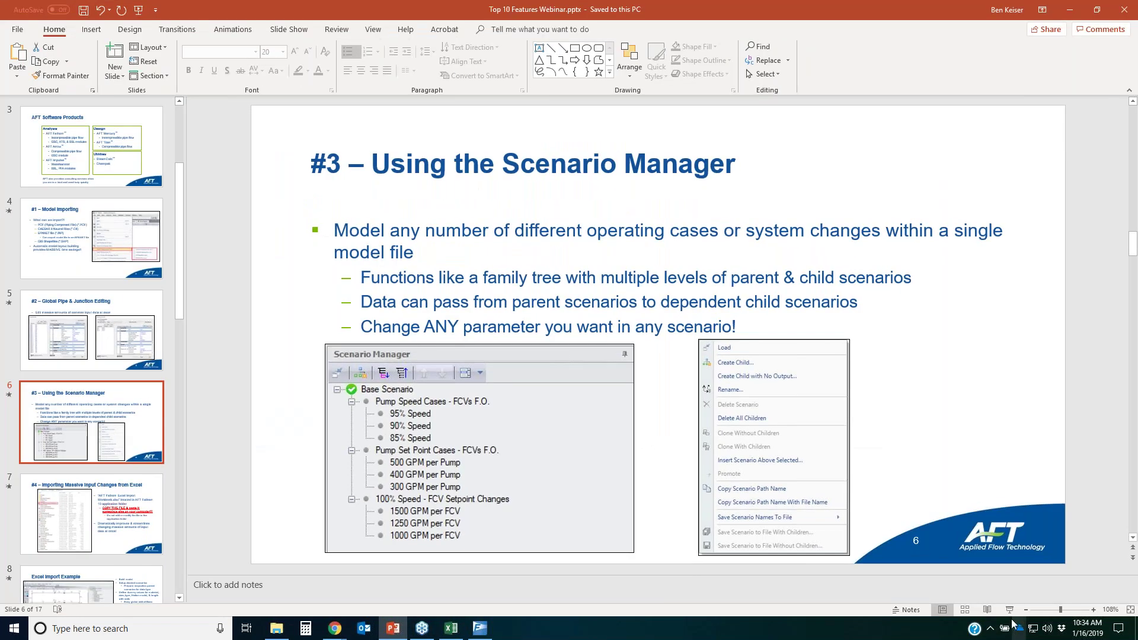
click(1011, 609)
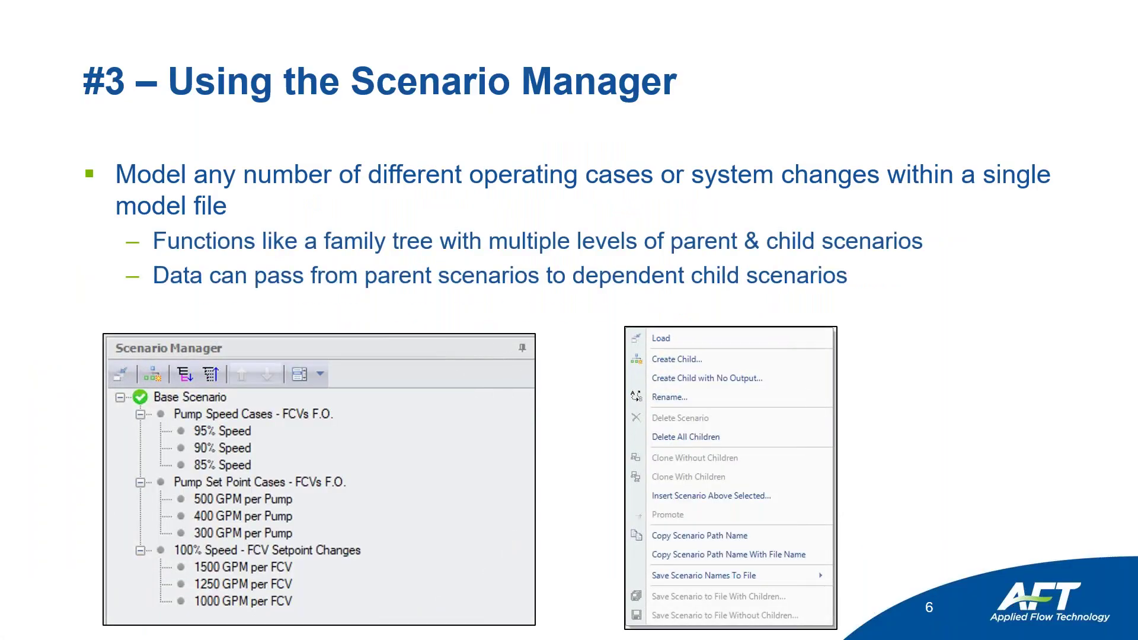
key(Right)
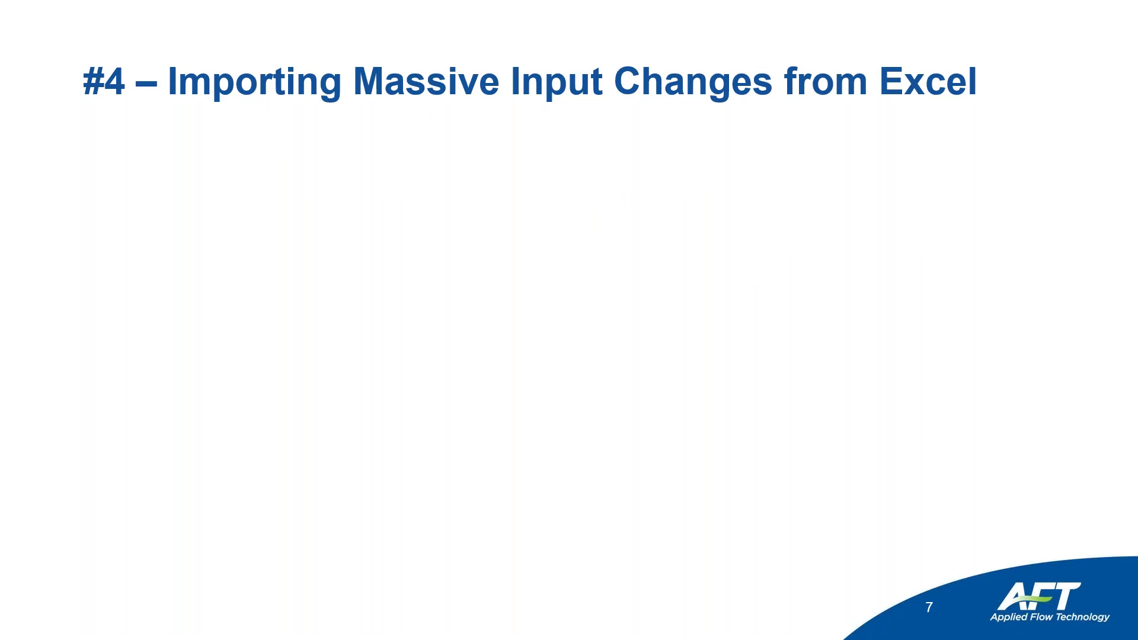
key(Right)
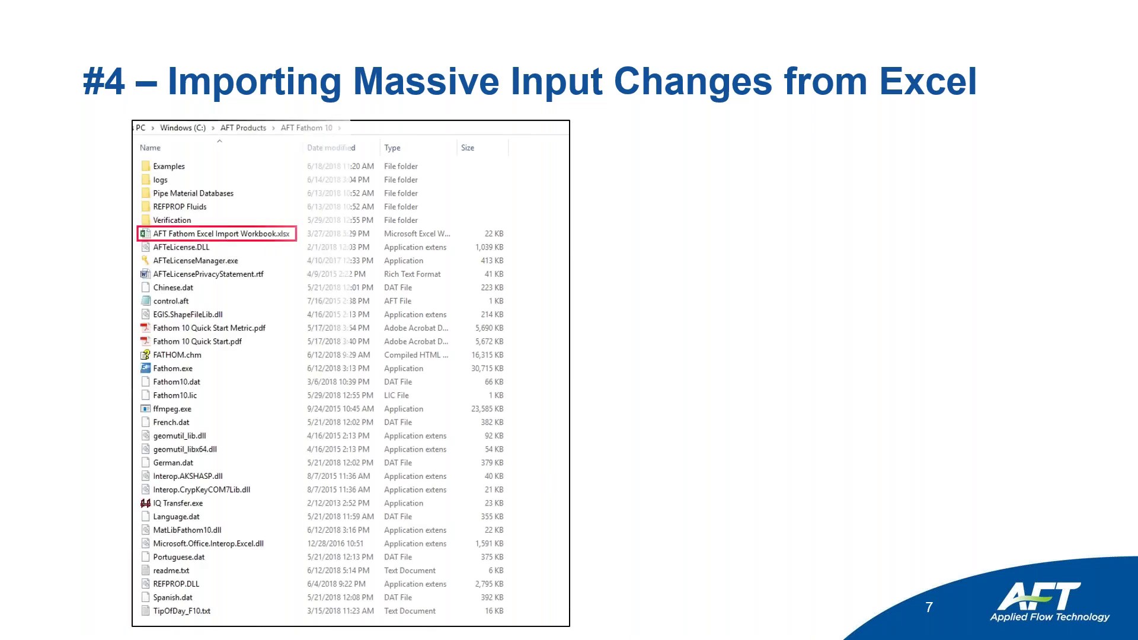
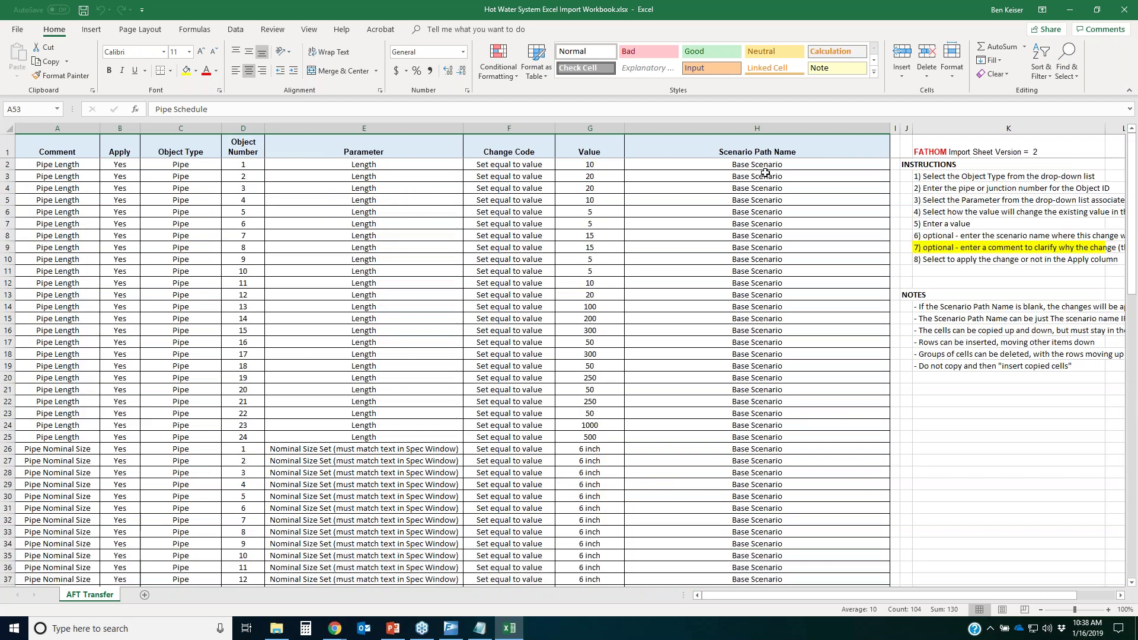
- Examine the scenario path names and the pump speed, pump control point and control valve setting rows in the Excel import workbook
drag(764, 165, 762, 259)
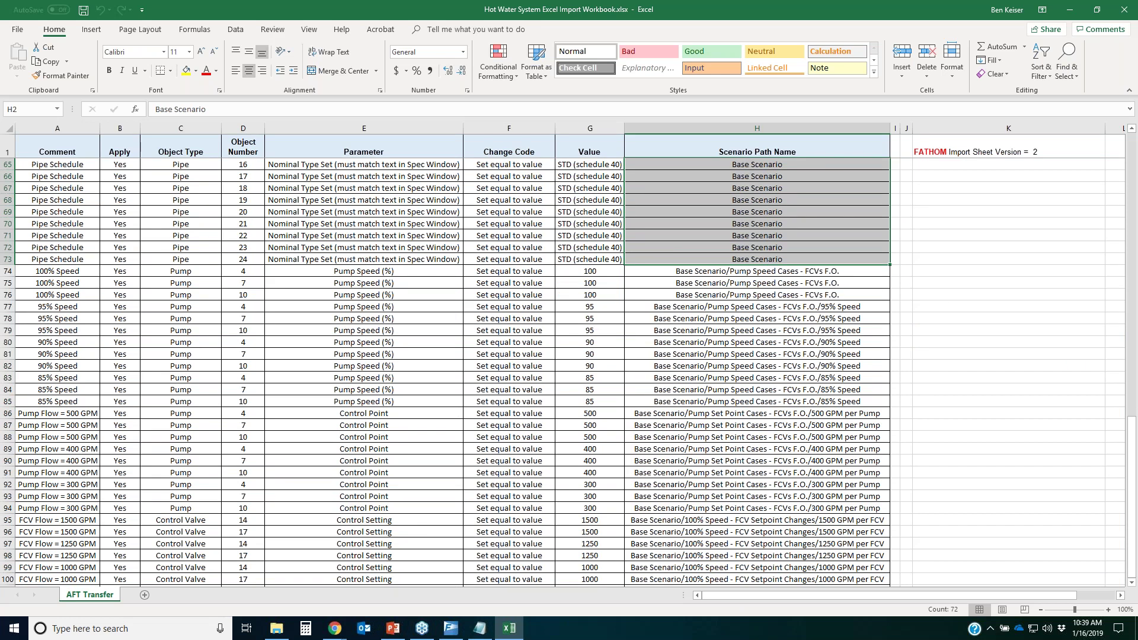
key(ctrl+2)
mouse_move(9, 283)
mouse_down()
mouse_move(919, 335)
mouse_move(215, 316)
mouse_up()
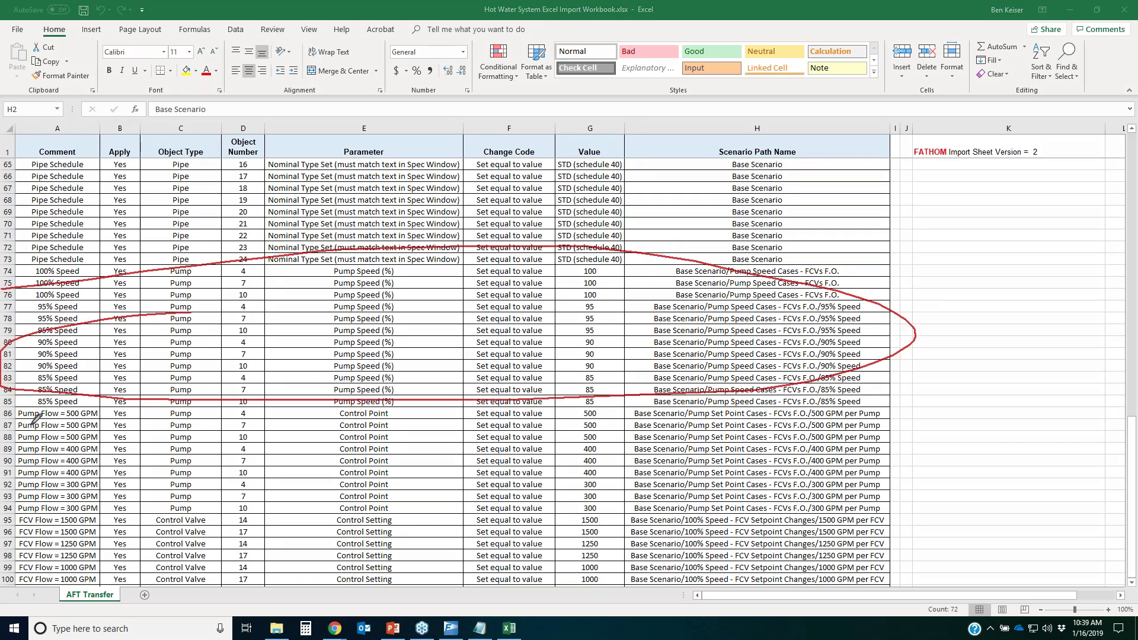
mouse_move(36, 419)
mouse_down()
mouse_move(436, 414)
mouse_move(862, 445)
mouse_move(830, 474)
mouse_move(83, 492)
mouse_up()
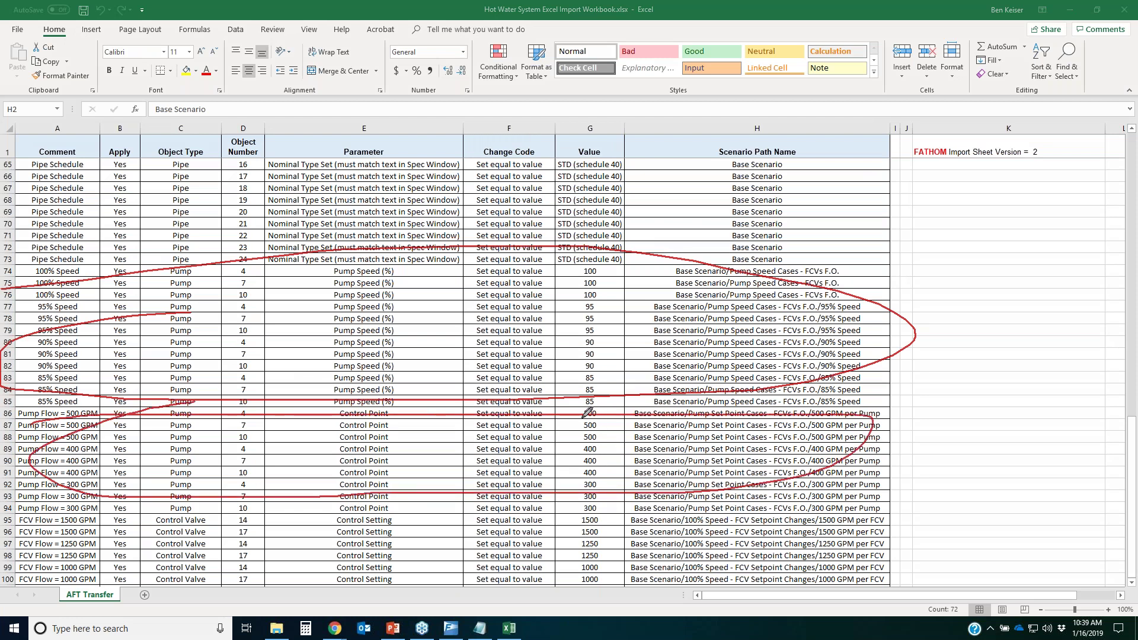
mouse_move(578, 418)
mouse_down()
mouse_move(558, 424)
mouse_move(587, 415)
mouse_move(611, 450)
mouse_move(581, 484)
mouse_move(593, 477)
mouse_move(605, 498)
mouse_up()
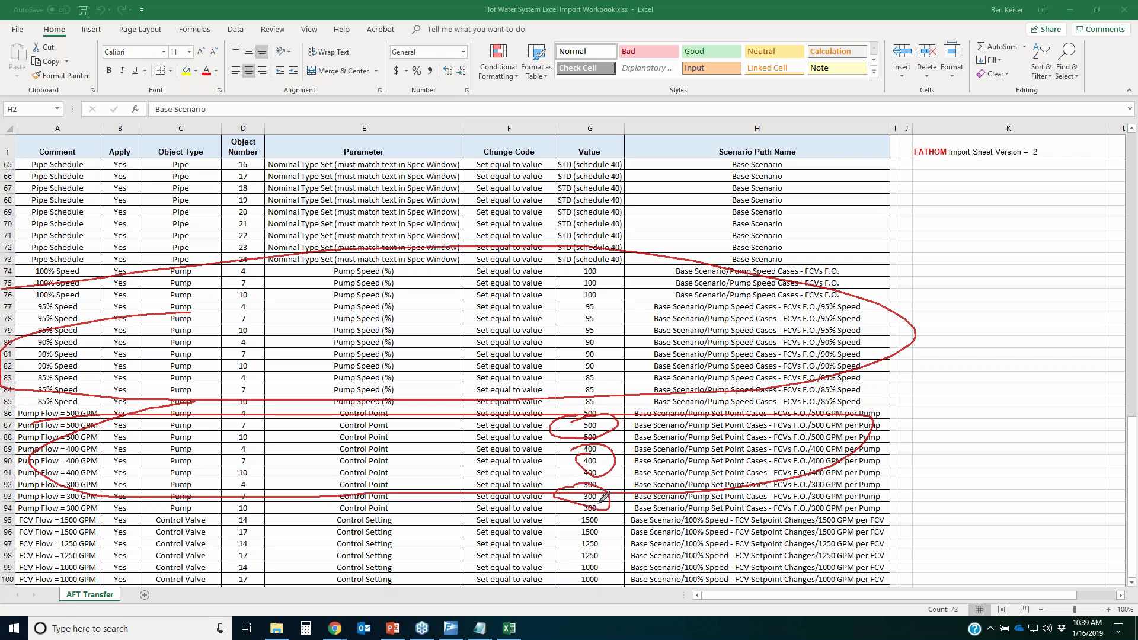
mouse_move(884, 168)
mouse_down()
mouse_move(691, 260)
mouse_move(682, 471)
mouse_move(706, 548)
mouse_up()
drag(802, 550, 881, 187)
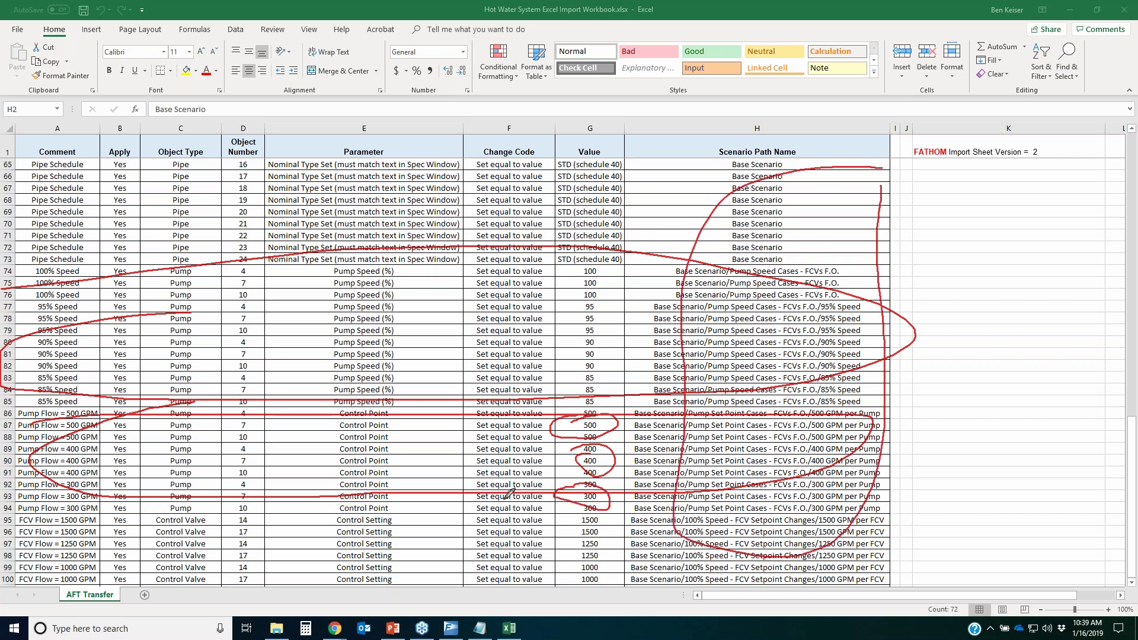
mouse_move(443, 404)
mouse_down()
mouse_move(335, 418)
mouse_move(415, 388)
mouse_move(478, 423)
mouse_up()
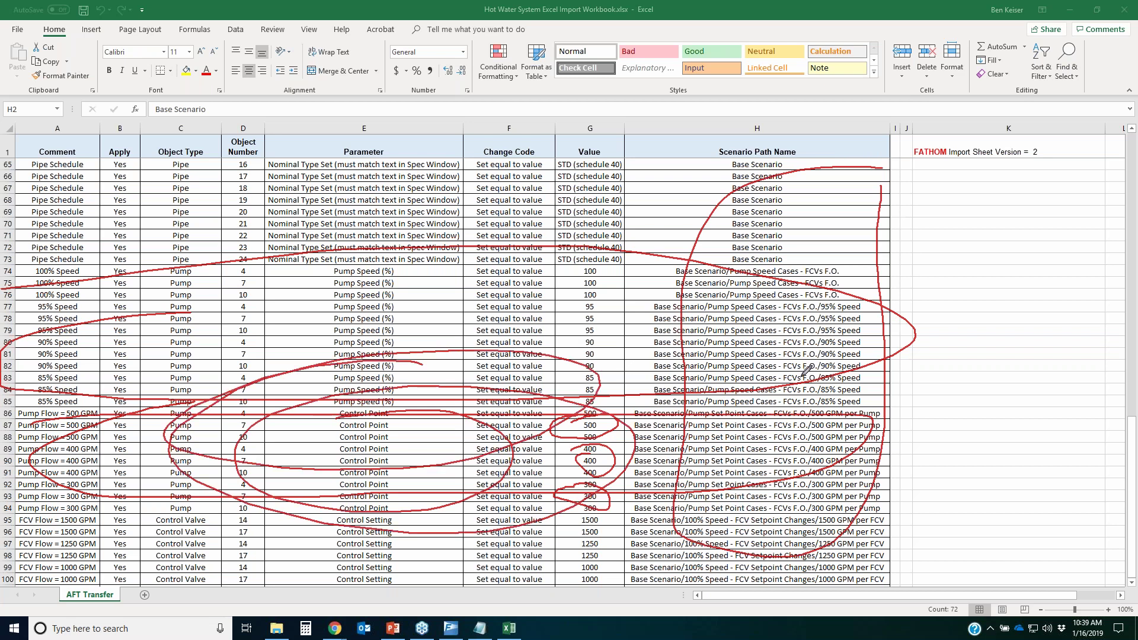
key(Escape)
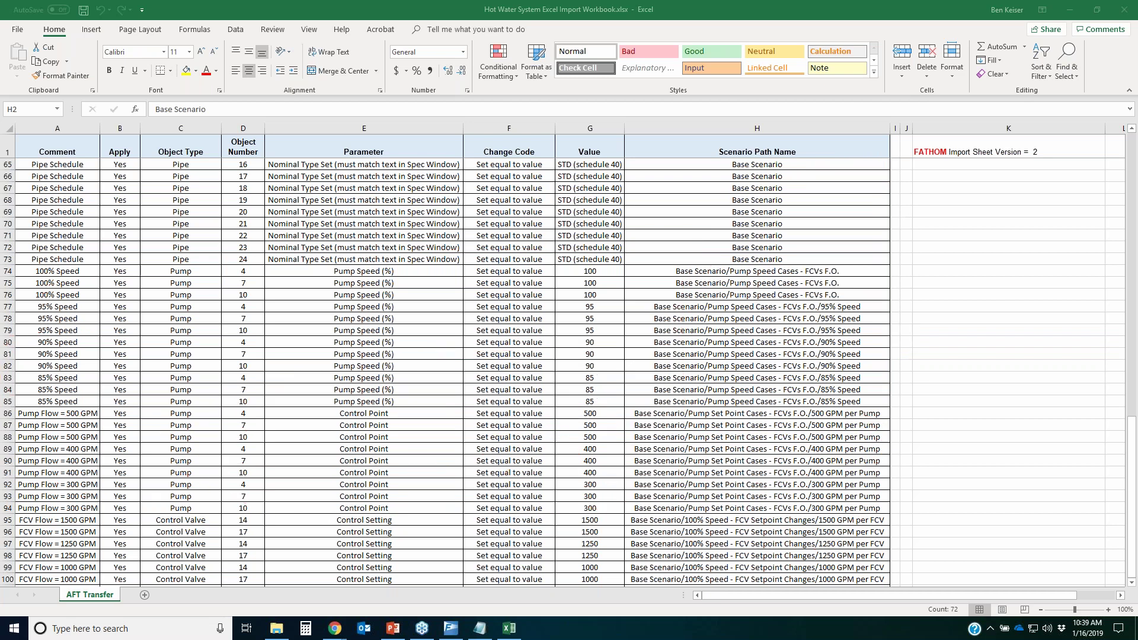
scroll(157, 348, down, 10)
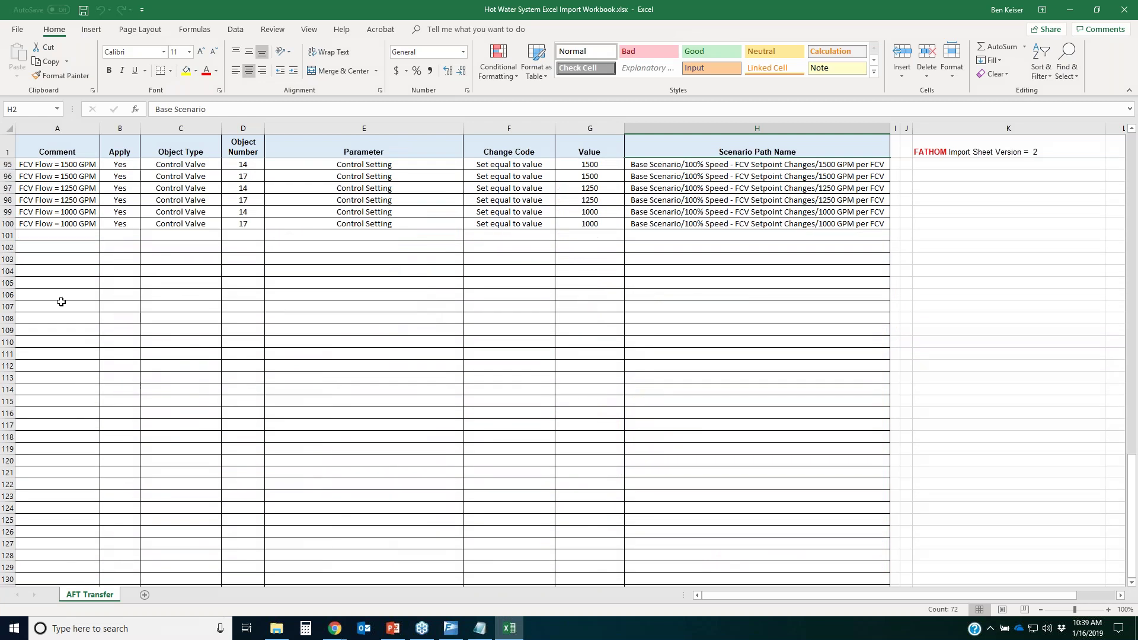
- Leave the Excel workbook and minimize the scenario names text file, switch to AFT Fathom and load the Base Scenario
click(8, 224)
scroll(488, 401, up, 20)
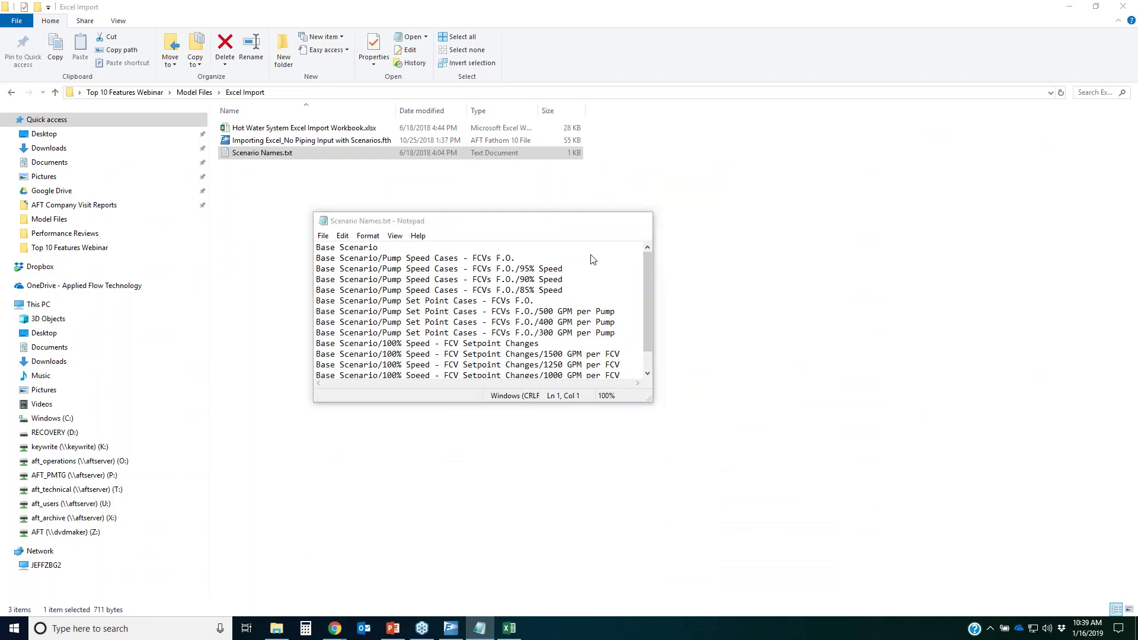
click(587, 225)
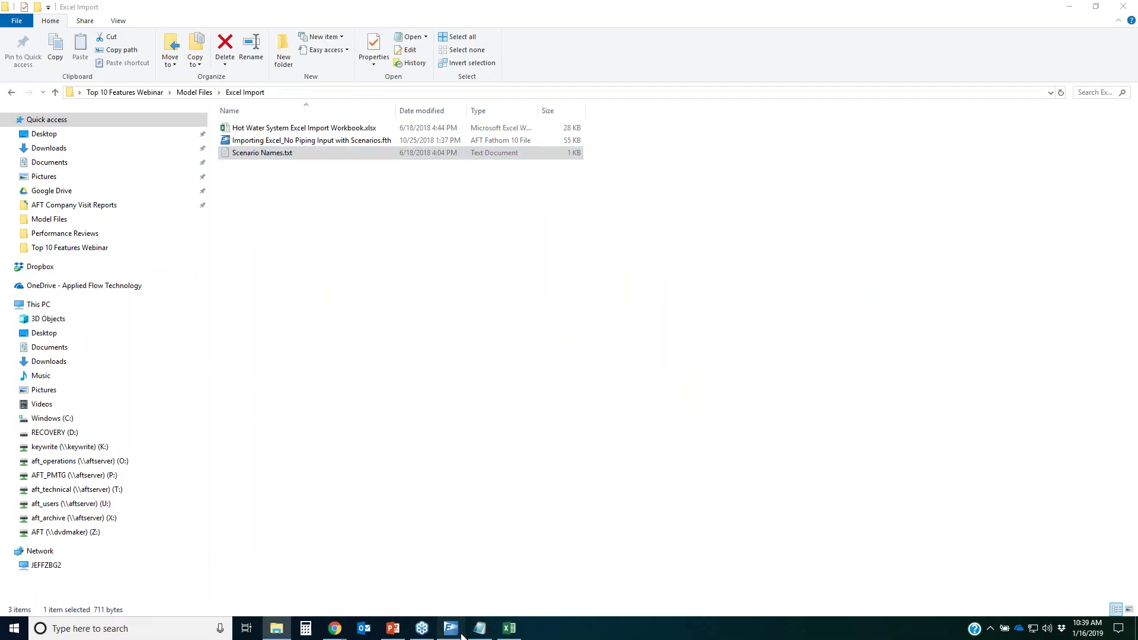
click(450, 628)
double_click(943, 80)
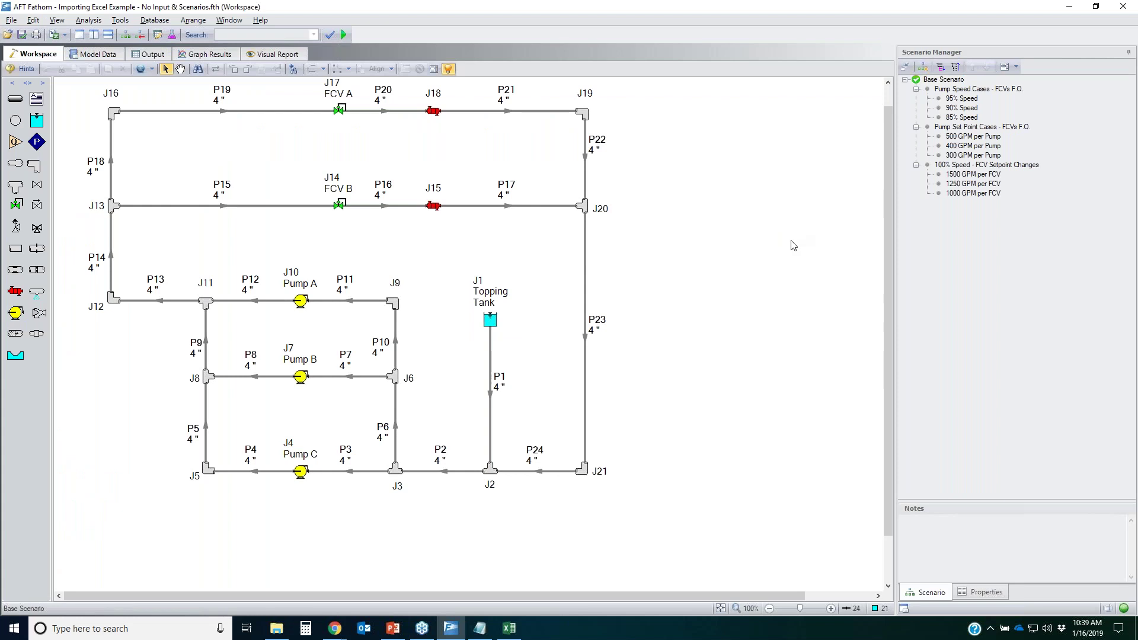
- Import the Excel change data from the Hot Water System Excel Import Workbook in Desktop > Top 10 Features Webinar > Model Files > Excel Import
click(10, 20)
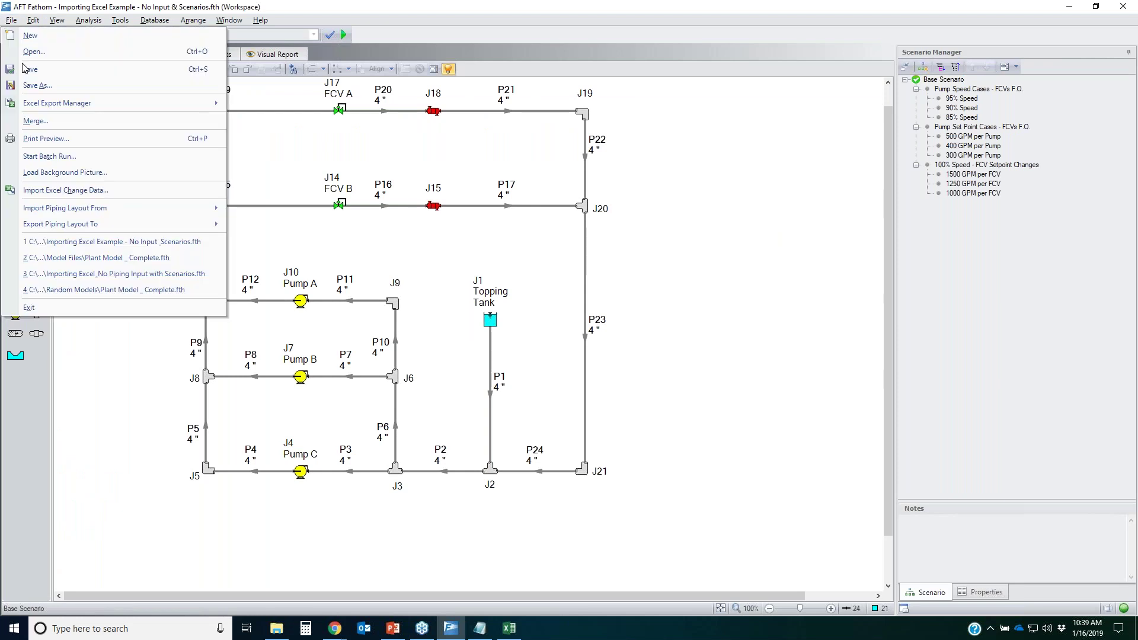
click(81, 191)
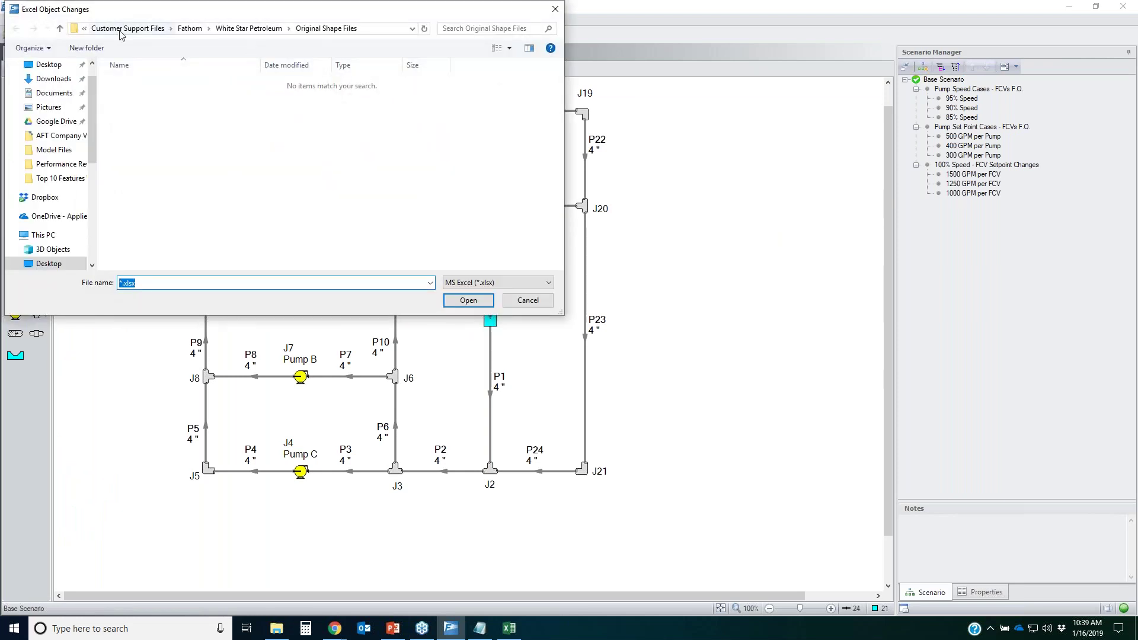
click(48, 64)
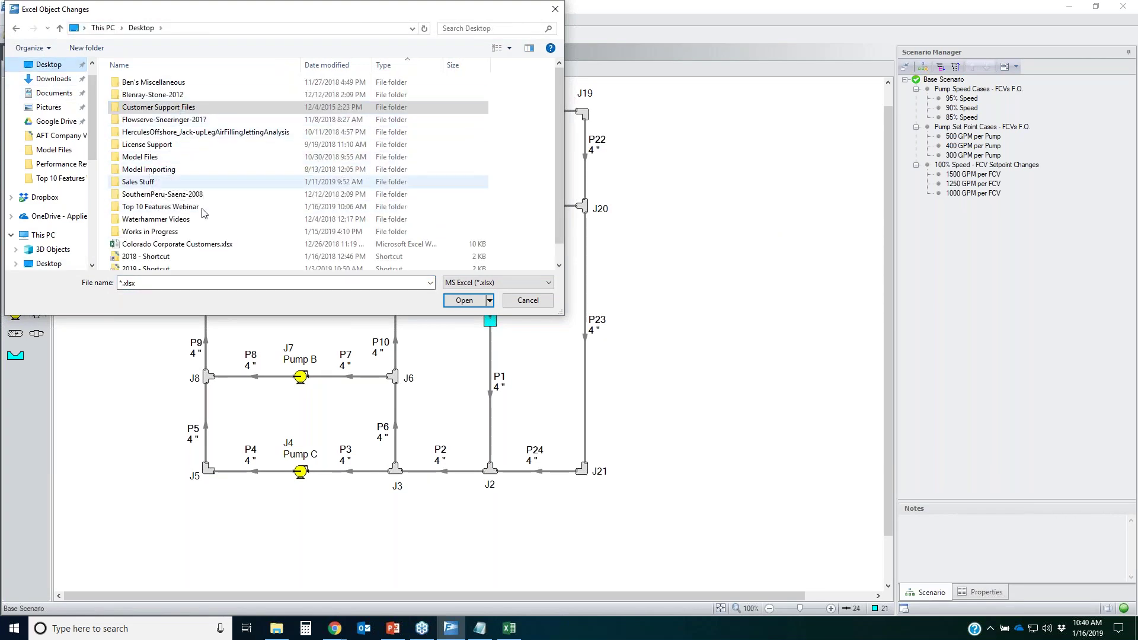
double_click(160, 206)
click(144, 83)
double_click(144, 83)
double_click(151, 95)
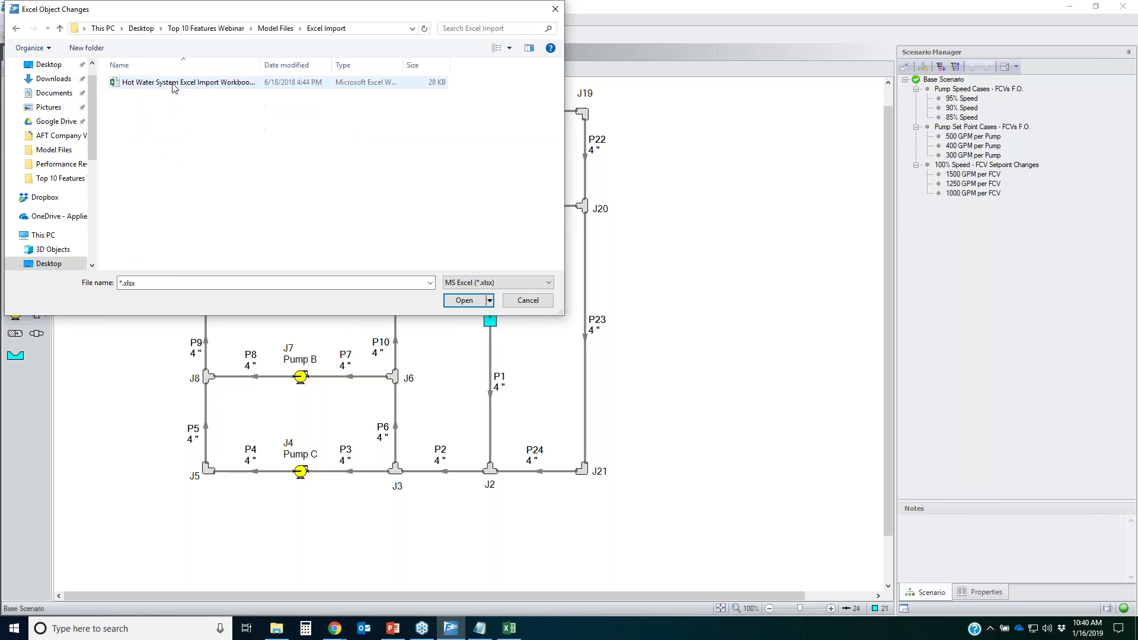
double_click(175, 83)
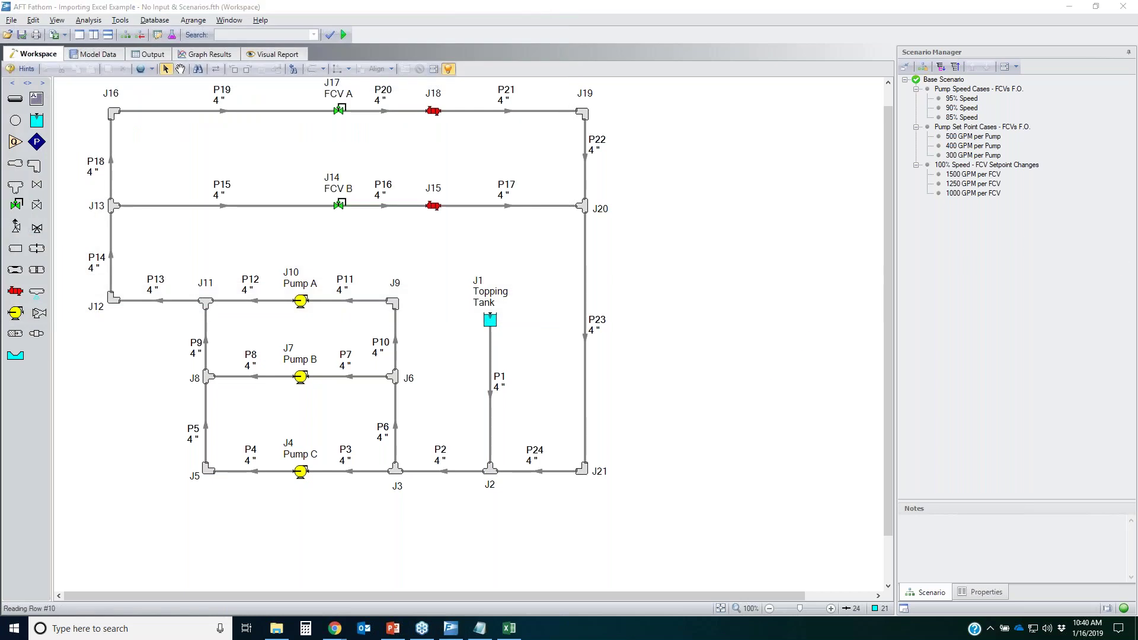
mouse_move(966, 86)
mouse_down()
mouse_move(1015, 187)
mouse_move(940, 99)
mouse_move(953, 83)
mouse_up()
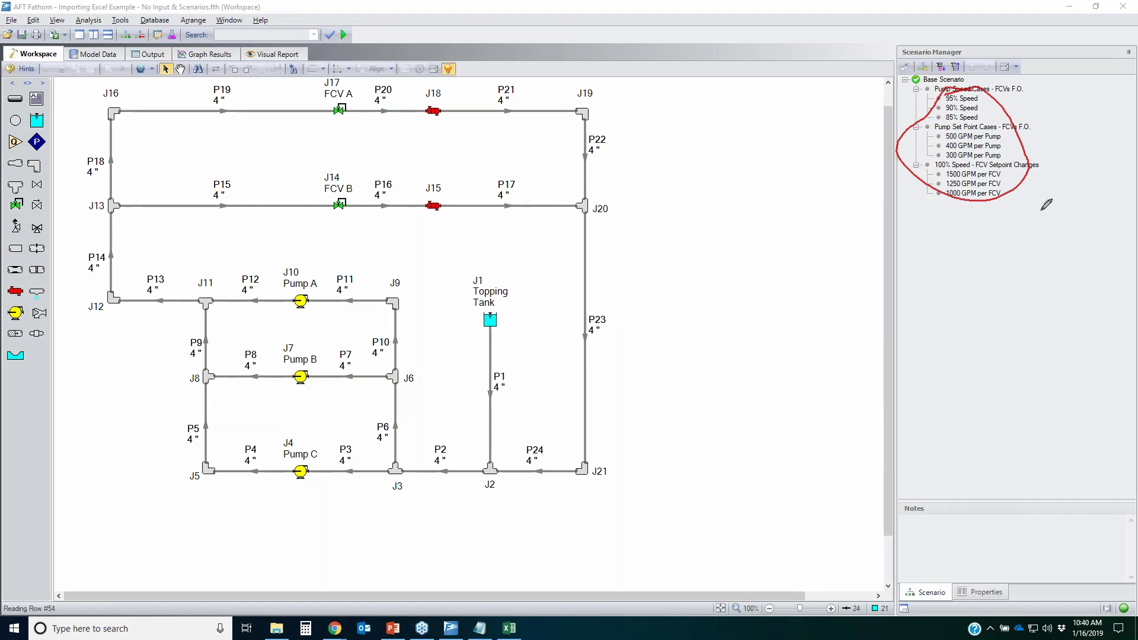
mouse_move(11, 584)
mouse_down()
mouse_move(64, 583)
mouse_move(62, 617)
mouse_move(17, 602)
mouse_up()
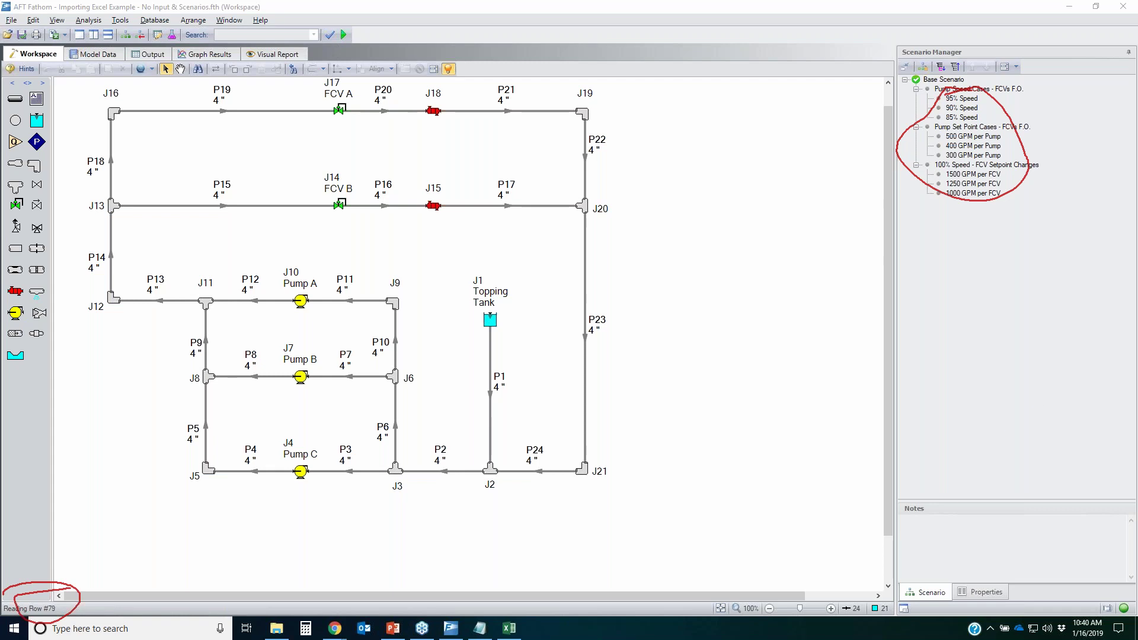
key(Escape)
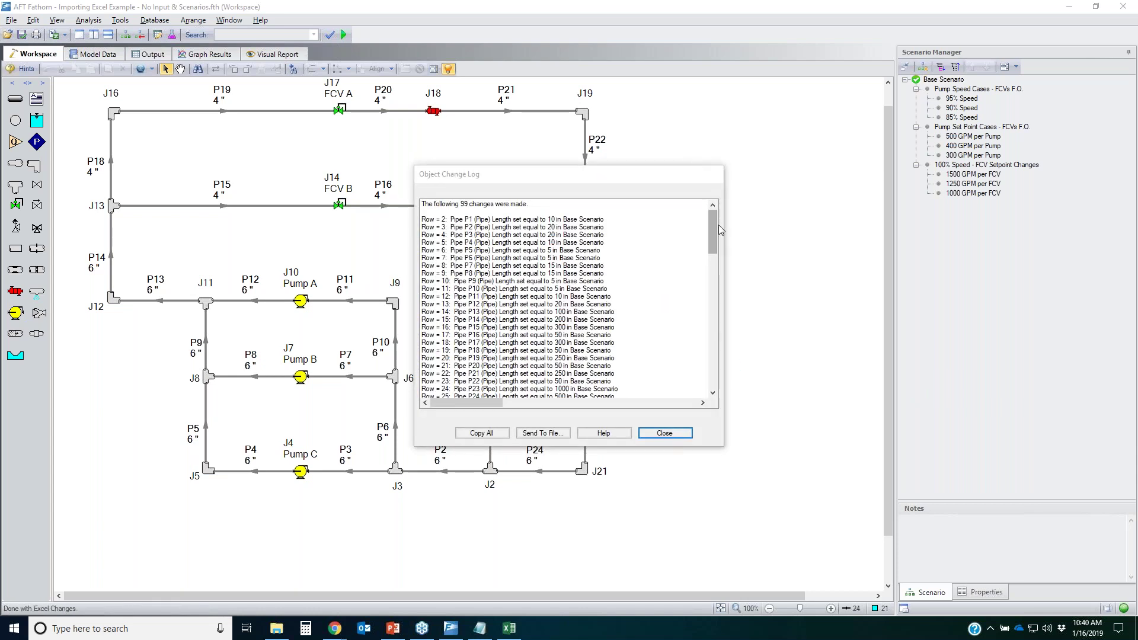
- Review the Object Change Log down to its last row, then close it
drag(713, 232, 695, 380)
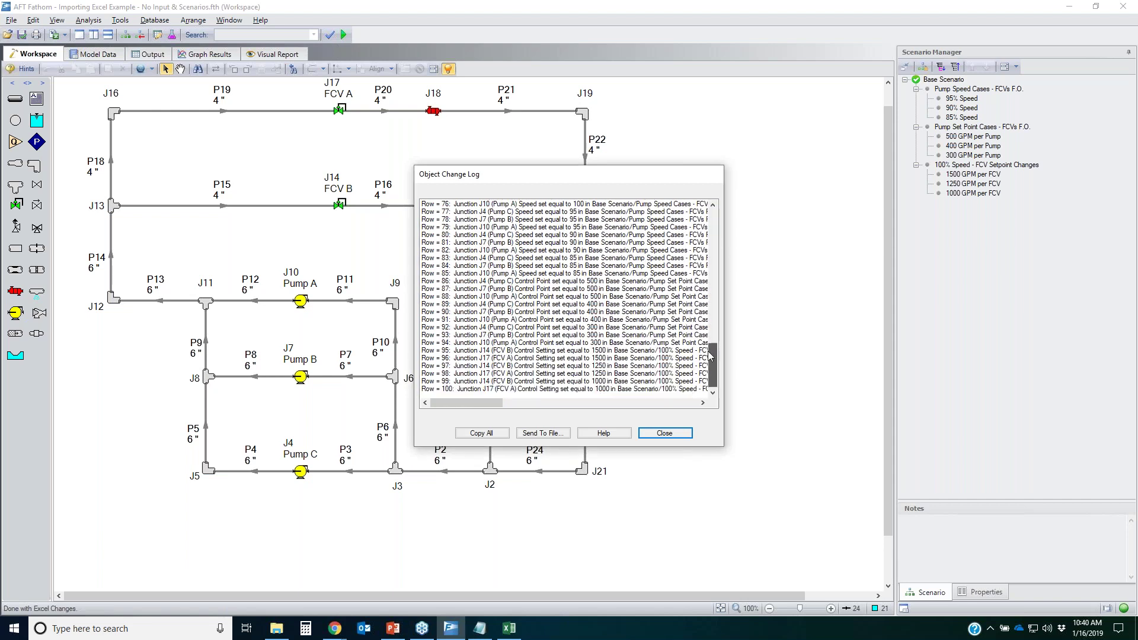
scroll(704, 371, up, 20)
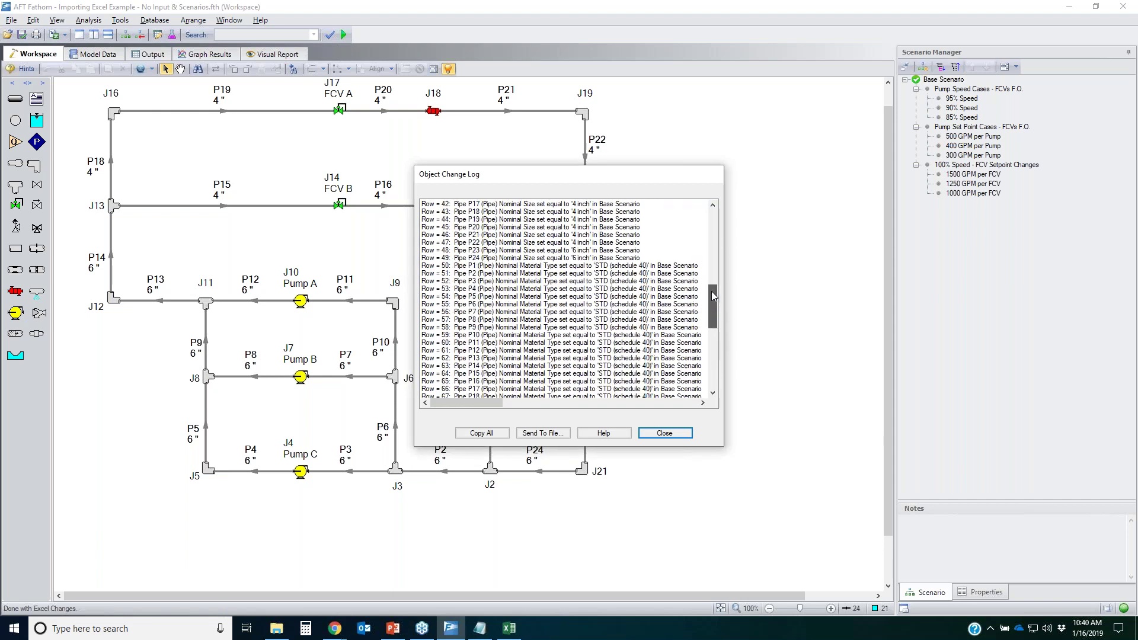
click(664, 433)
- Examine the imported pipe lengths, sizes and material types in the Model Data pipe table
click(108, 55)
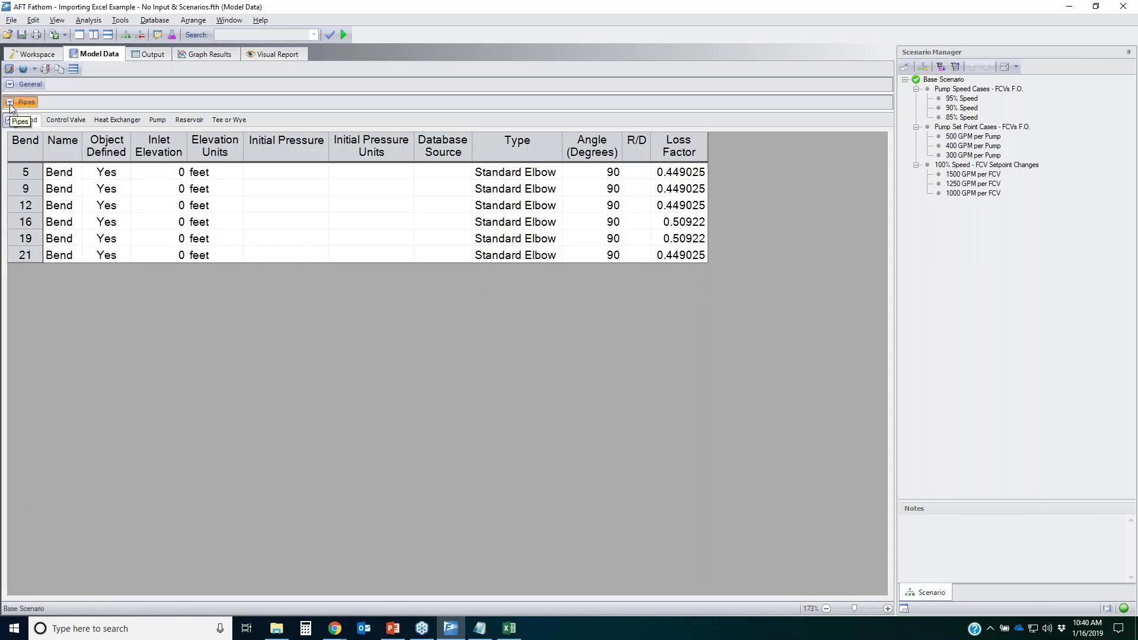
click(23, 102)
drag(153, 191, 154, 205)
drag(185, 267, 182, 536)
drag(616, 575, 810, 575)
drag(707, 175, 701, 527)
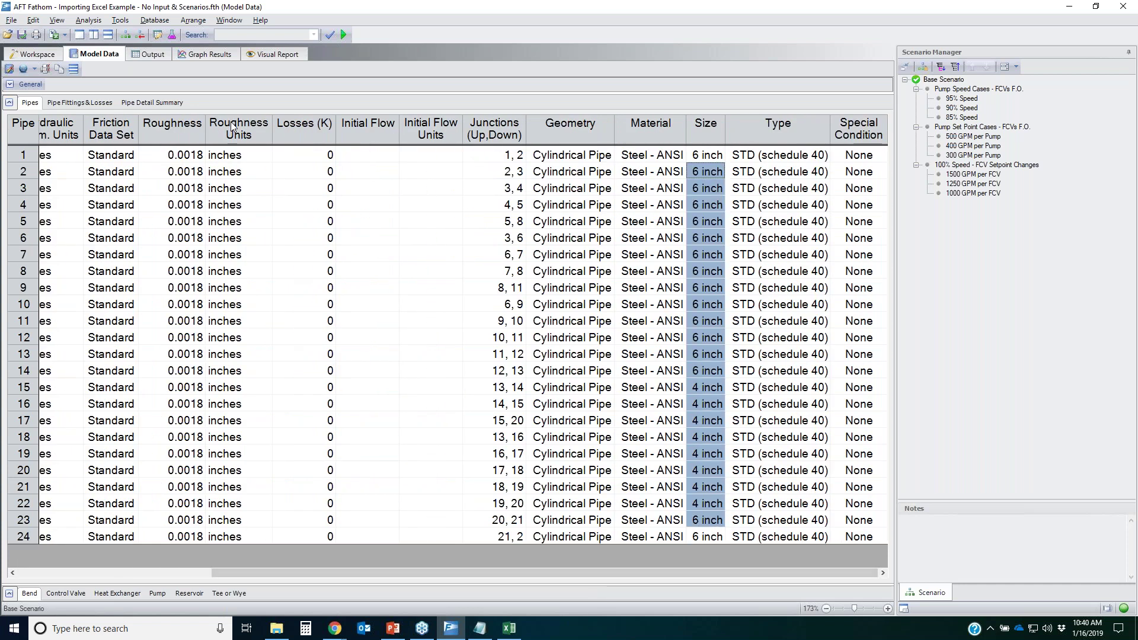
- Return to the Workspace, load the 85% Speed scenario and inspect the speed of Pump A and Pump C
click(54, 54)
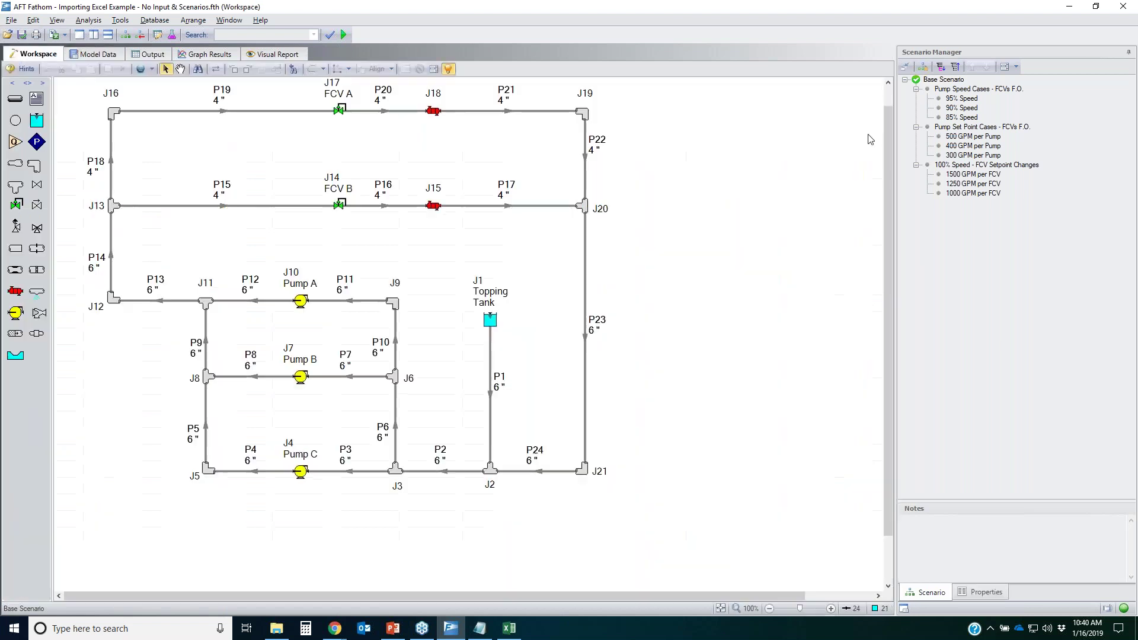
click(977, 118)
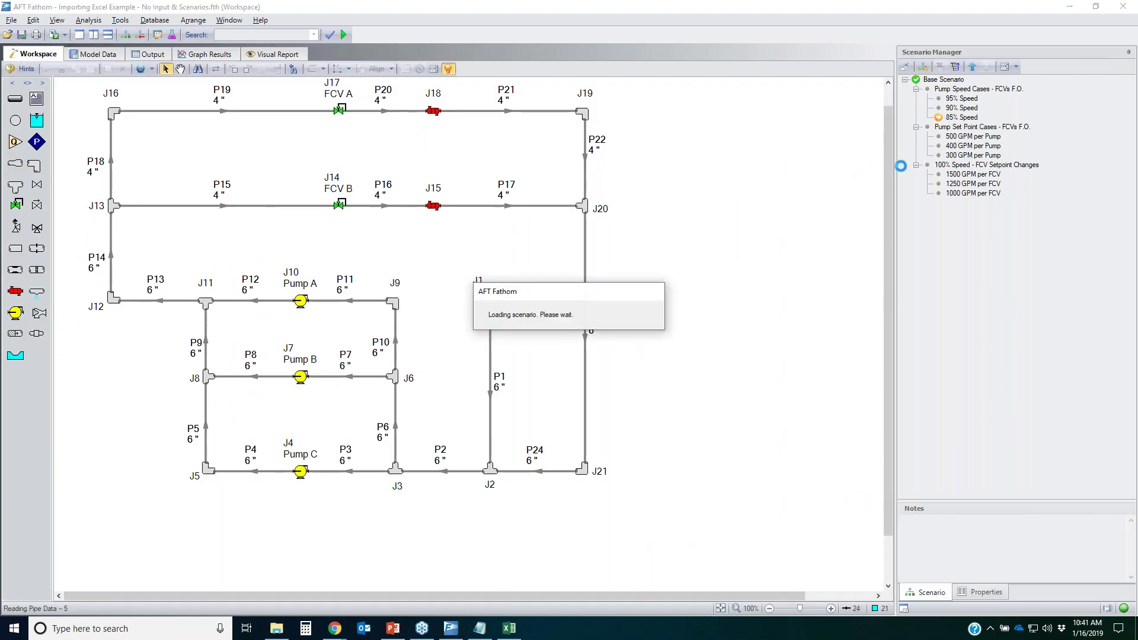
click(302, 302)
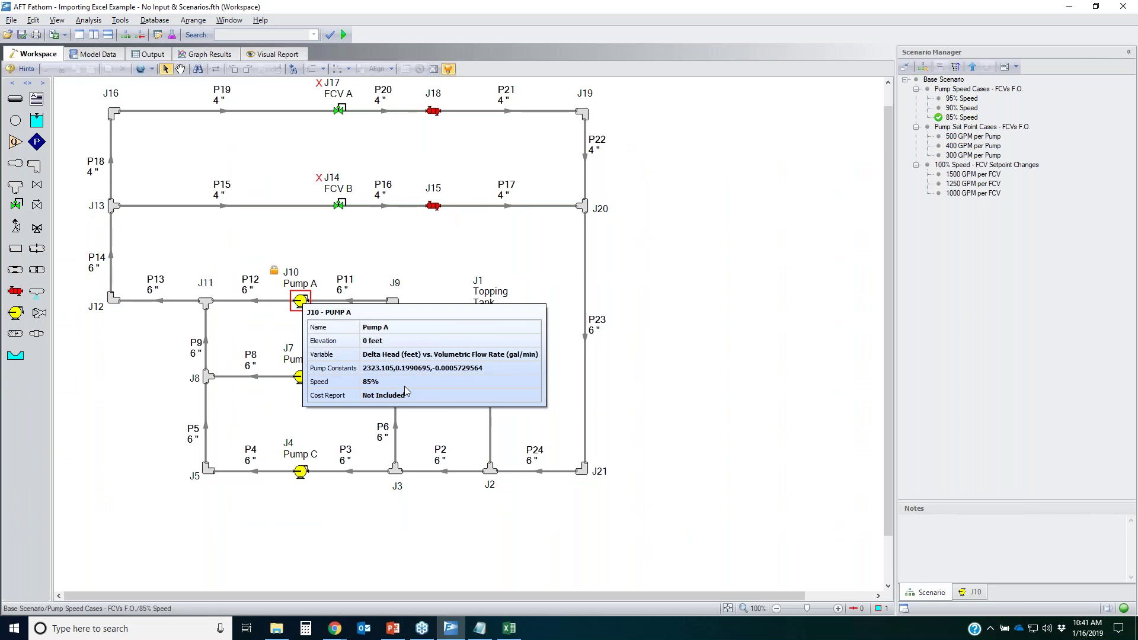
click(301, 472)
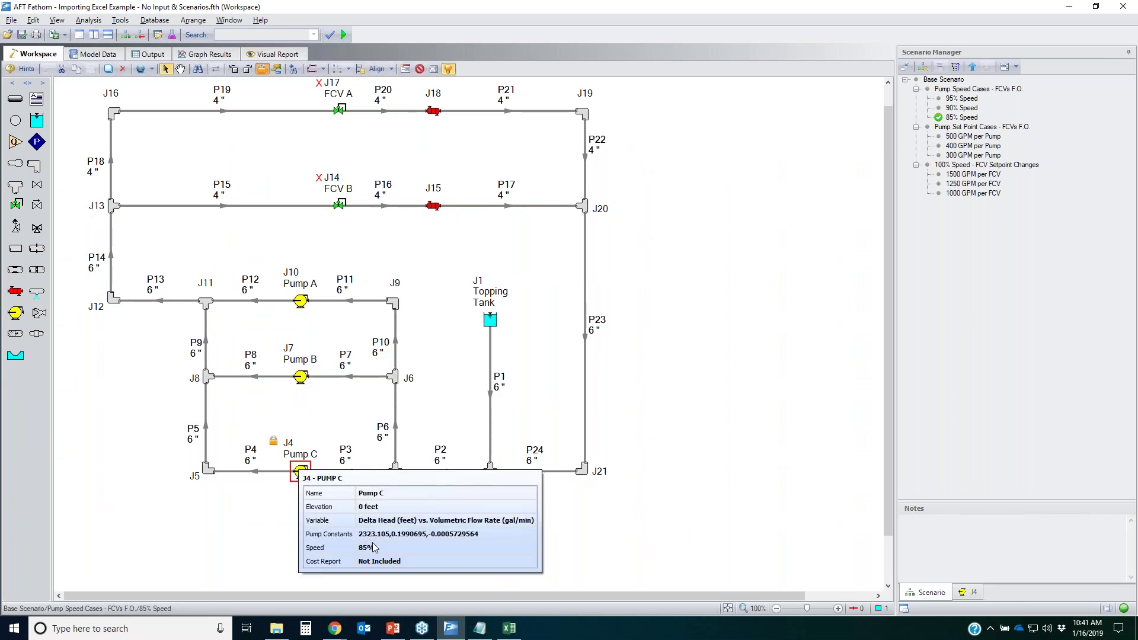
- Load the 400 GPM per Pump scenario and inspect the pump control values of Pump A and Pump C
double_click(972, 147)
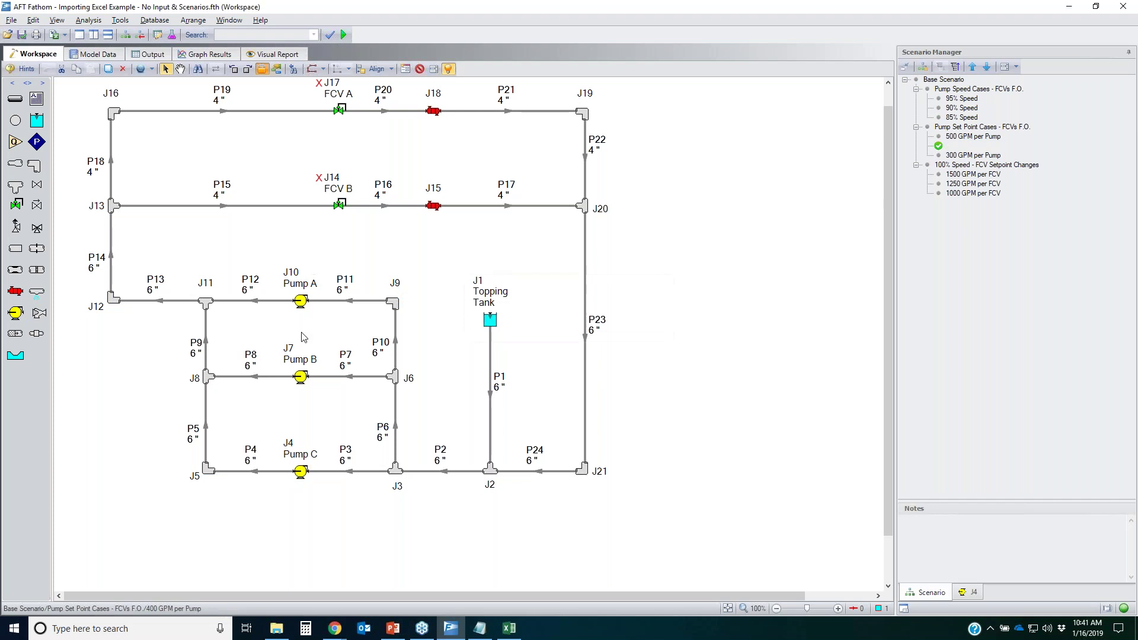
click(301, 301)
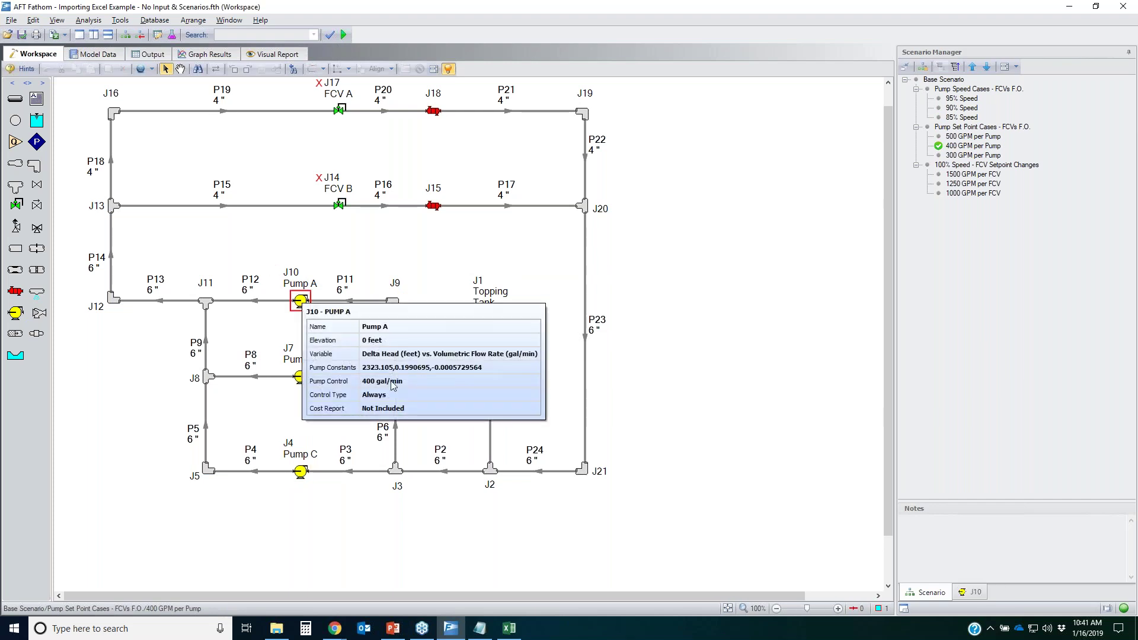
click(301, 472)
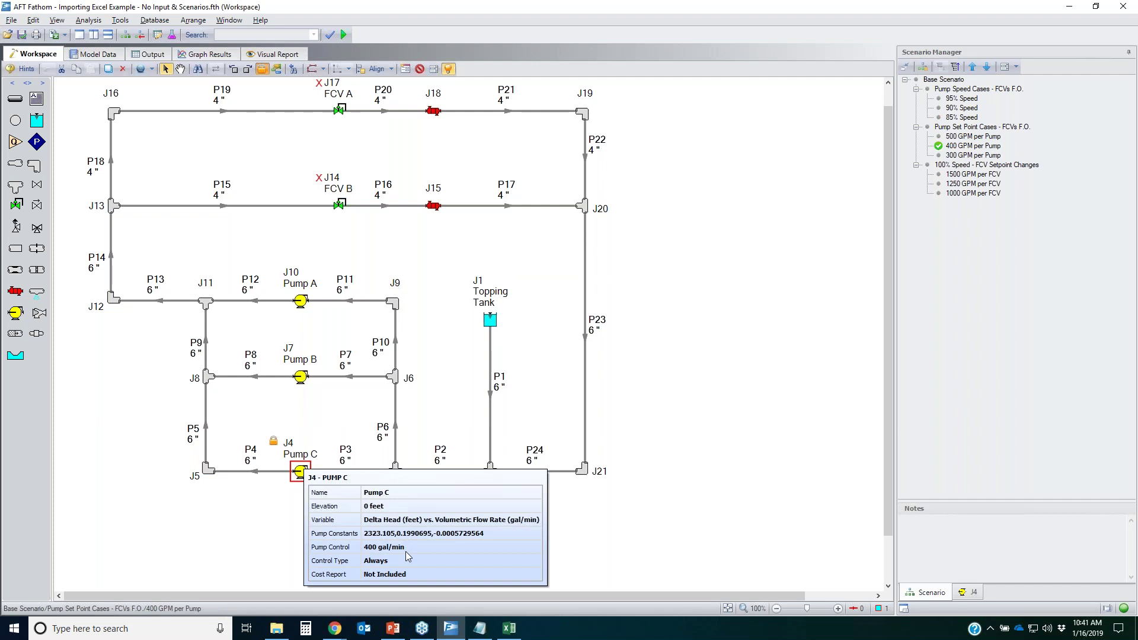
- Load the 1000 GPM per FCV scenario and inspect the control flow of FCV A and FCV B
double_click(981, 194)
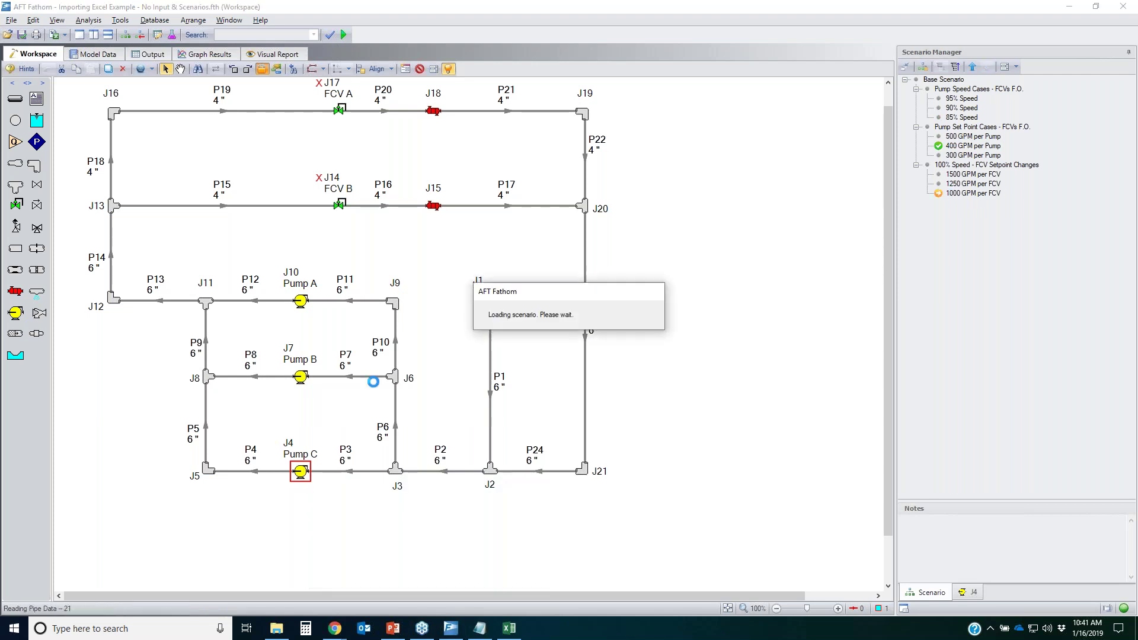
click(339, 110)
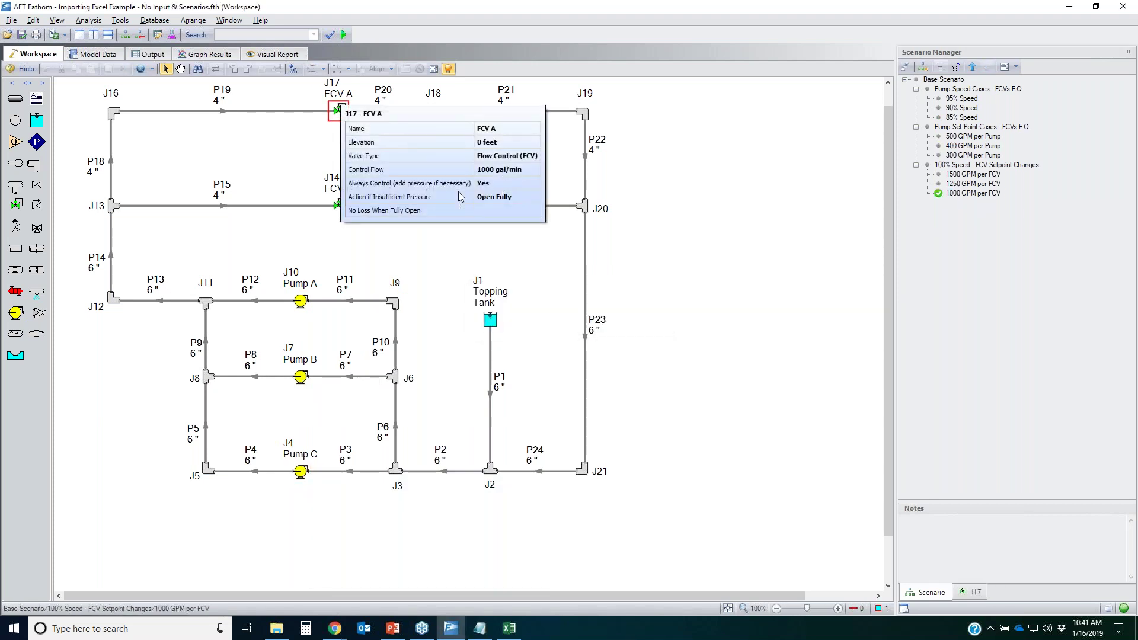
click(339, 205)
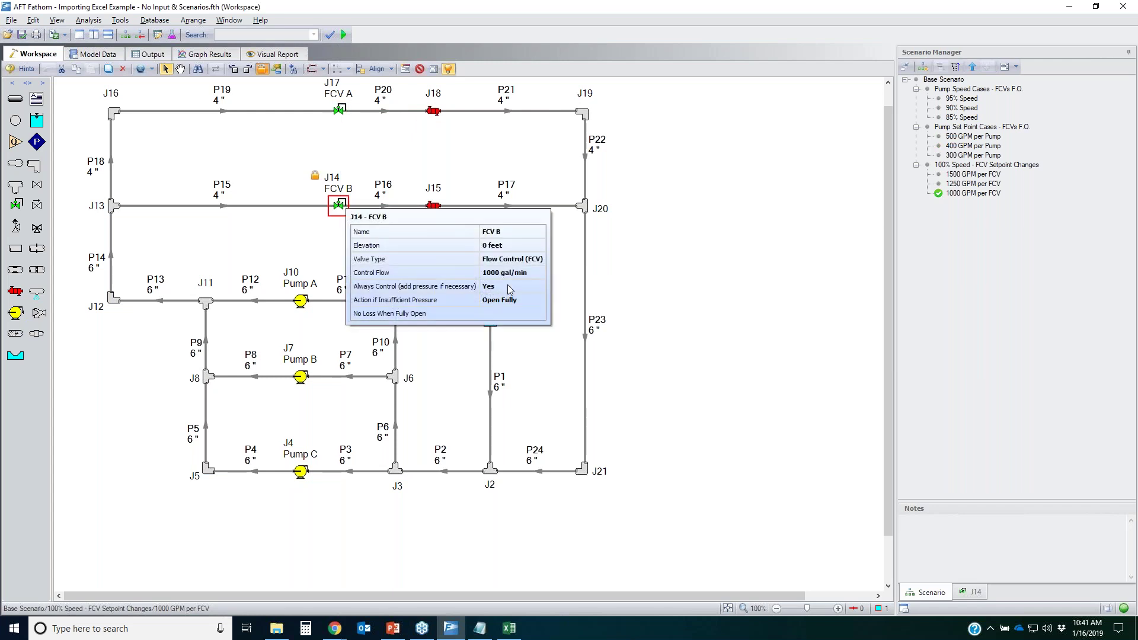
click(652, 270)
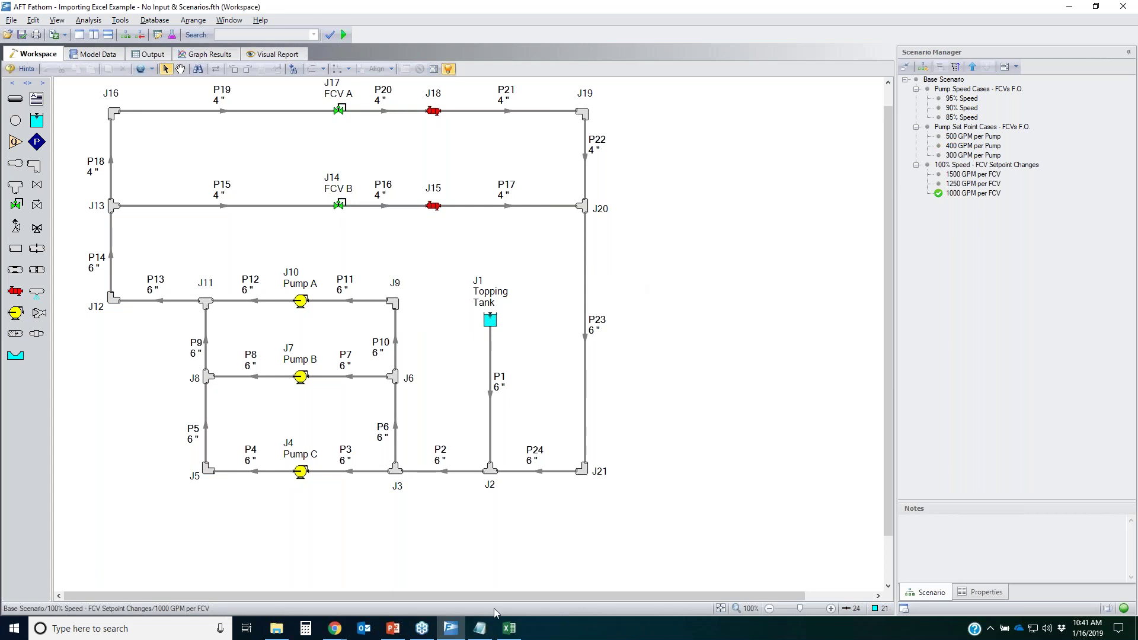
drag(85, 86, 708, 518)
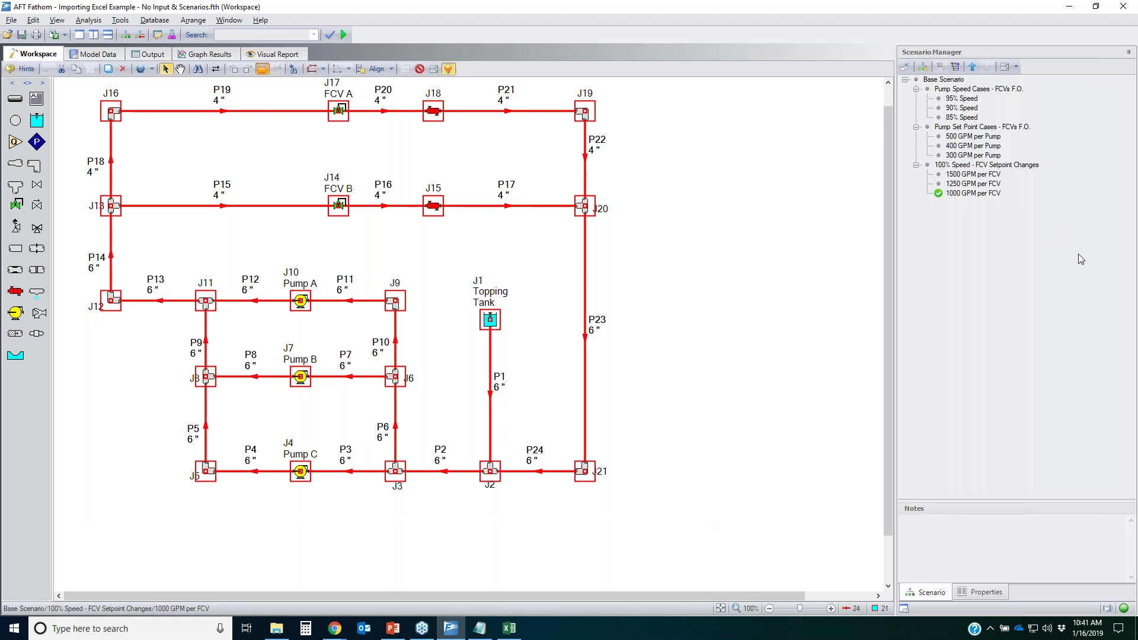
mouse_move(876, 70)
mouse_down()
mouse_move(1008, 66)
mouse_move(869, 46)
mouse_up()
mouse_move(530, 639)
mouse_down()
mouse_move(516, 605)
mouse_move(483, 599)
mouse_up()
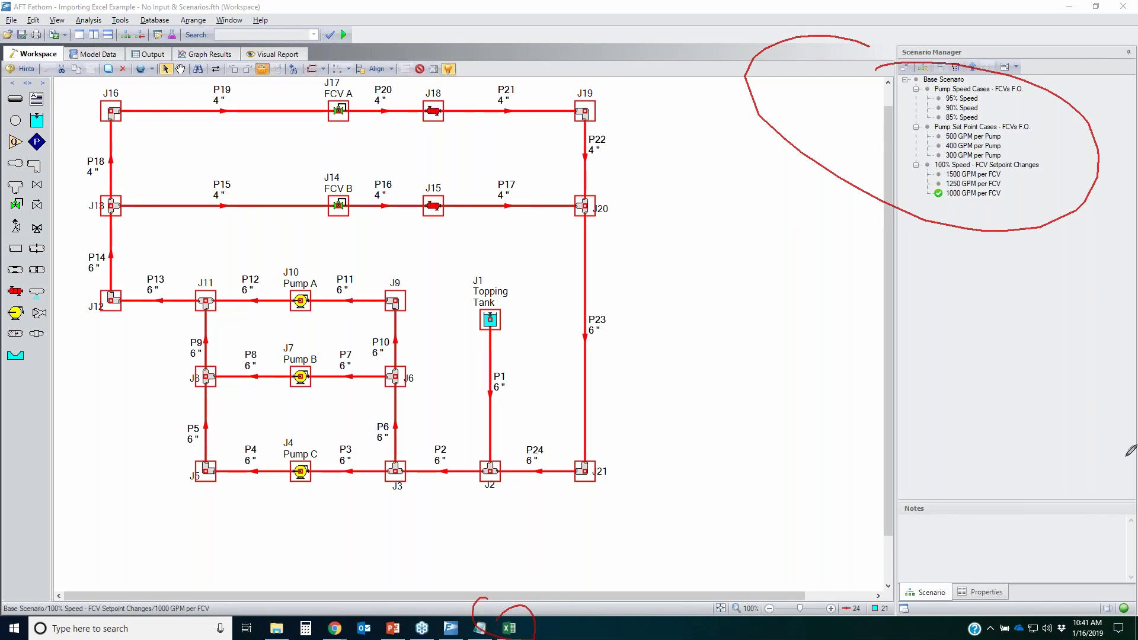
key(Escape)
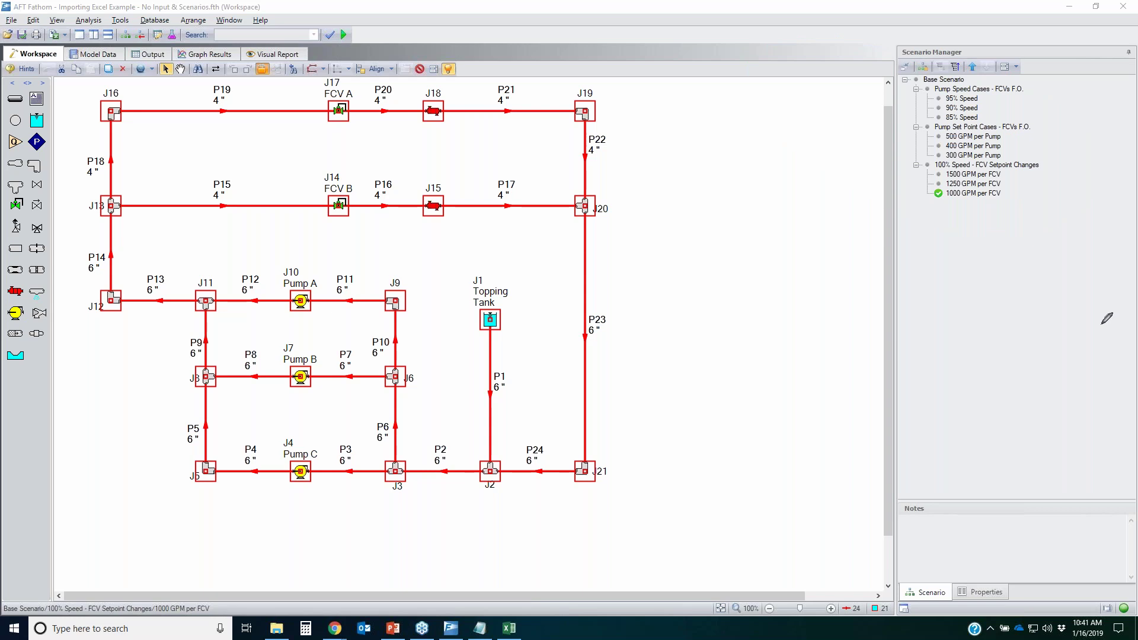
click(774, 425)
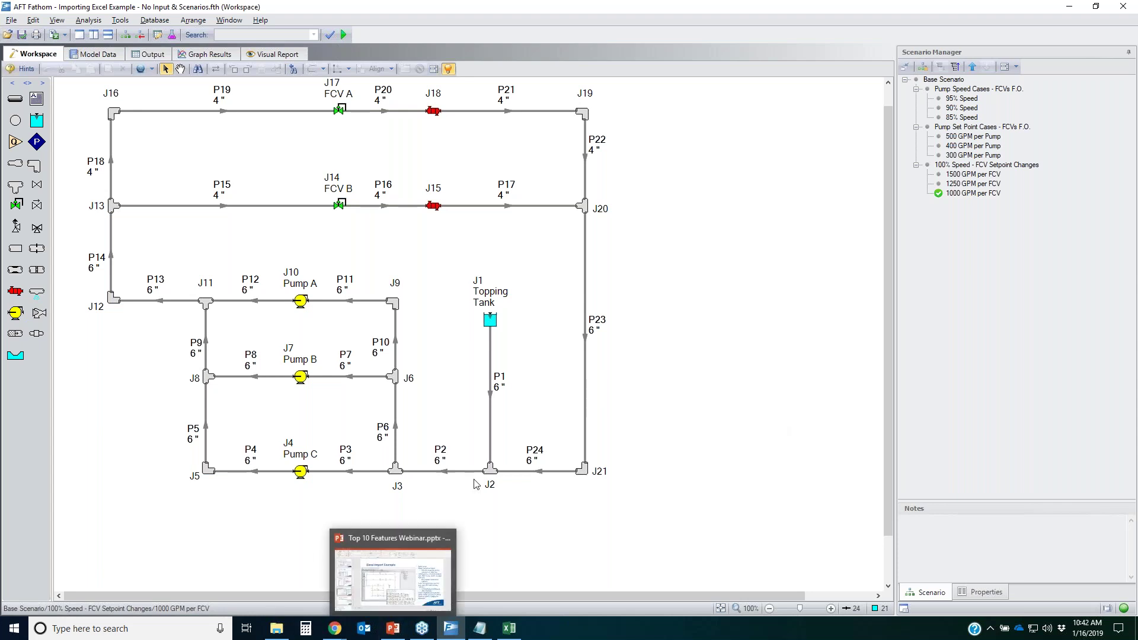
- Set the Model Data scenario format to display all ancestors of the current scenario, and point out the 1000 GPM per FCV scenario and its parent
click(93, 55)
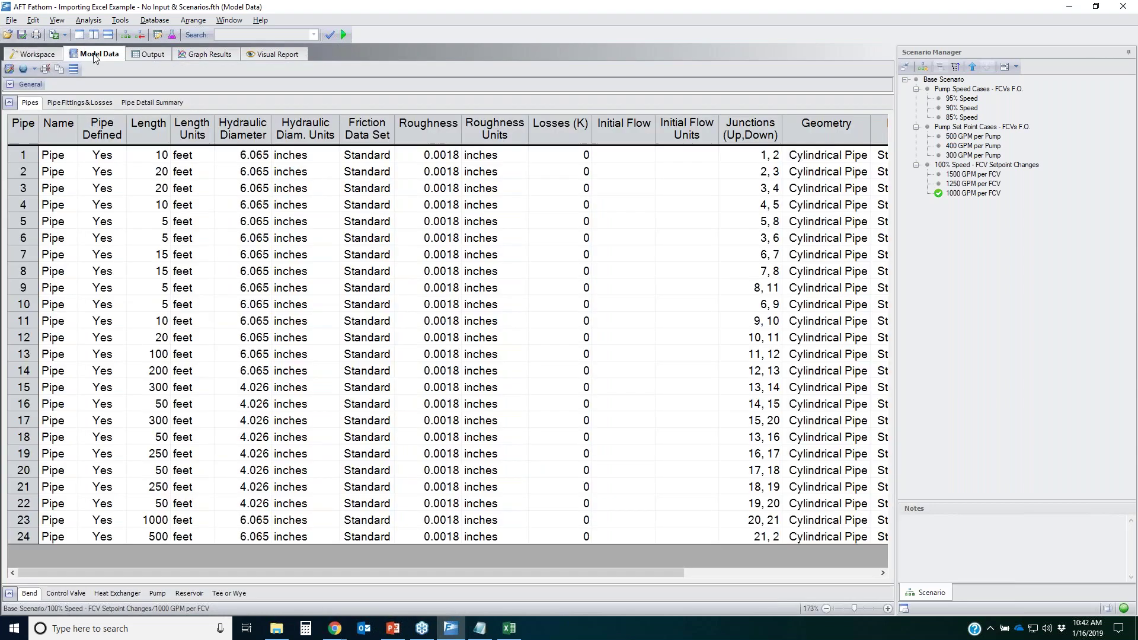
click(9, 68)
click(591, 199)
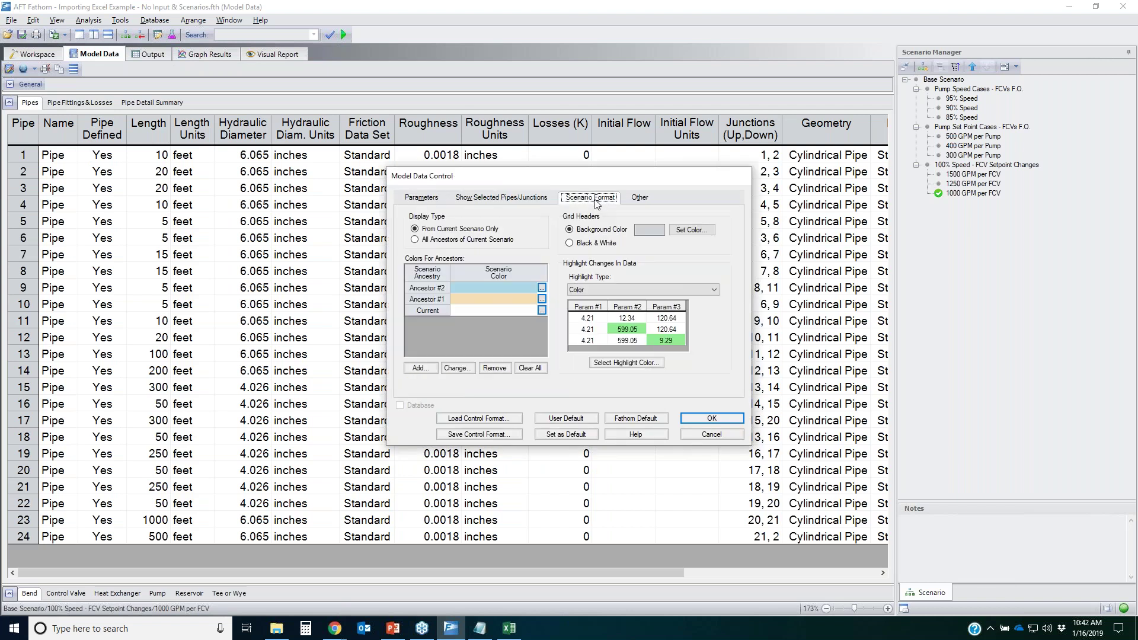
click(494, 243)
click(712, 418)
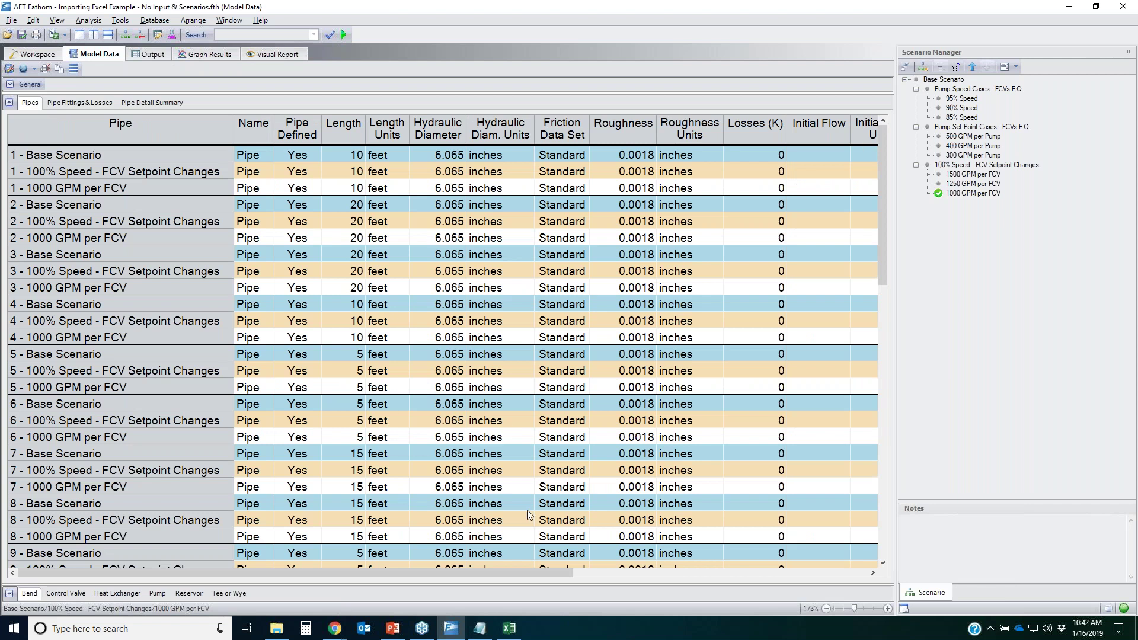
click(976, 193)
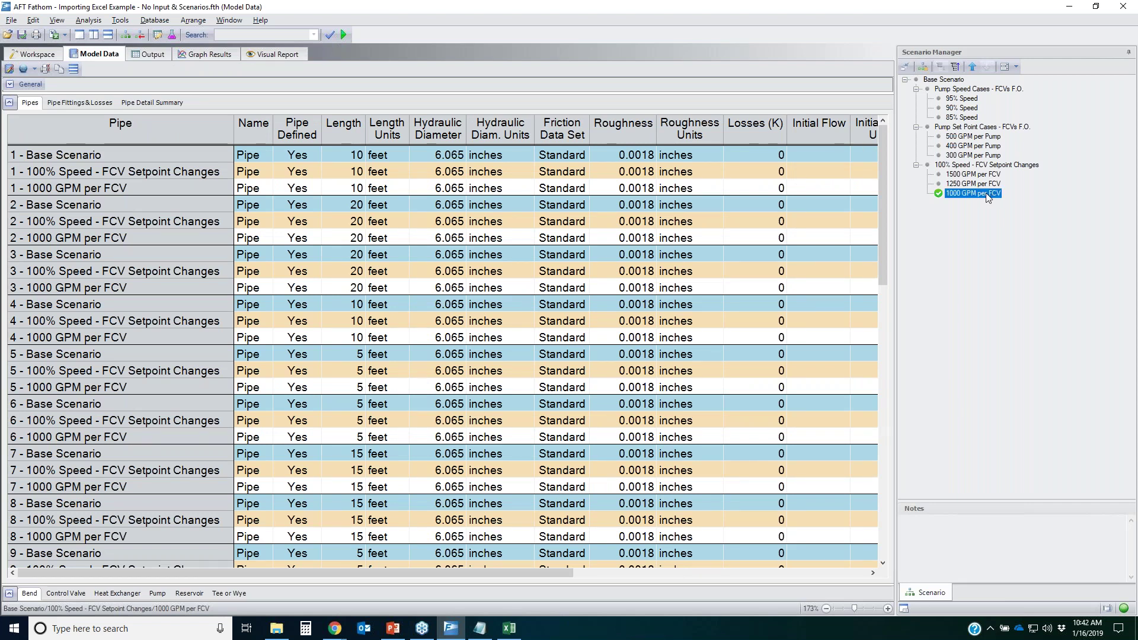
click(987, 166)
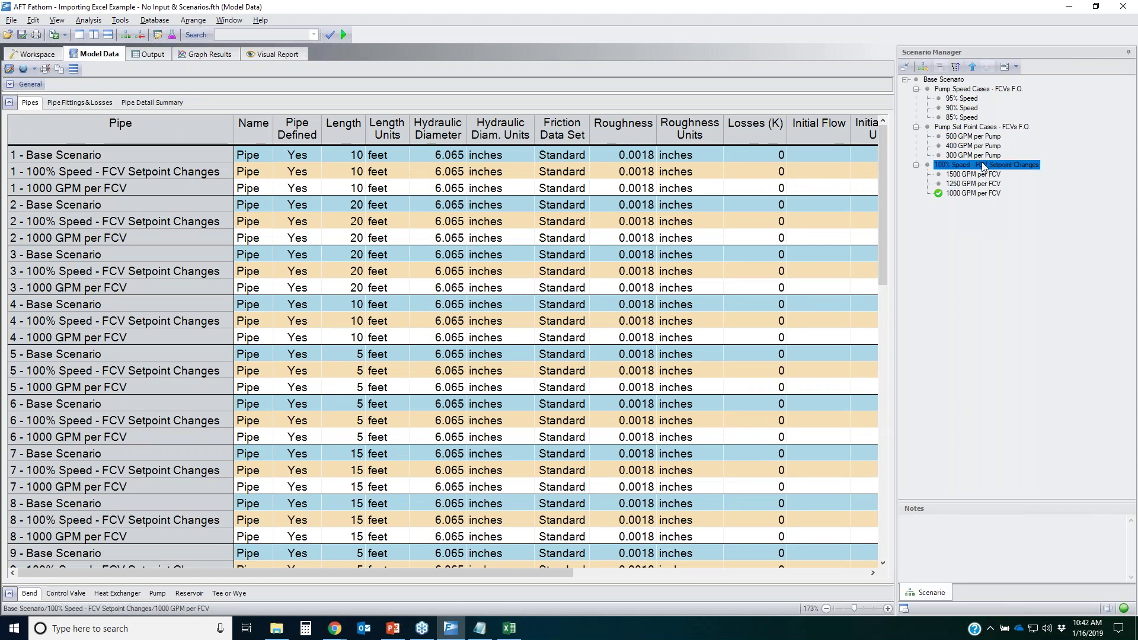
- Collapse the pipe table and compare the pump data and the FCV A and FCV B control settings across the ancestor scenarios
click(946, 80)
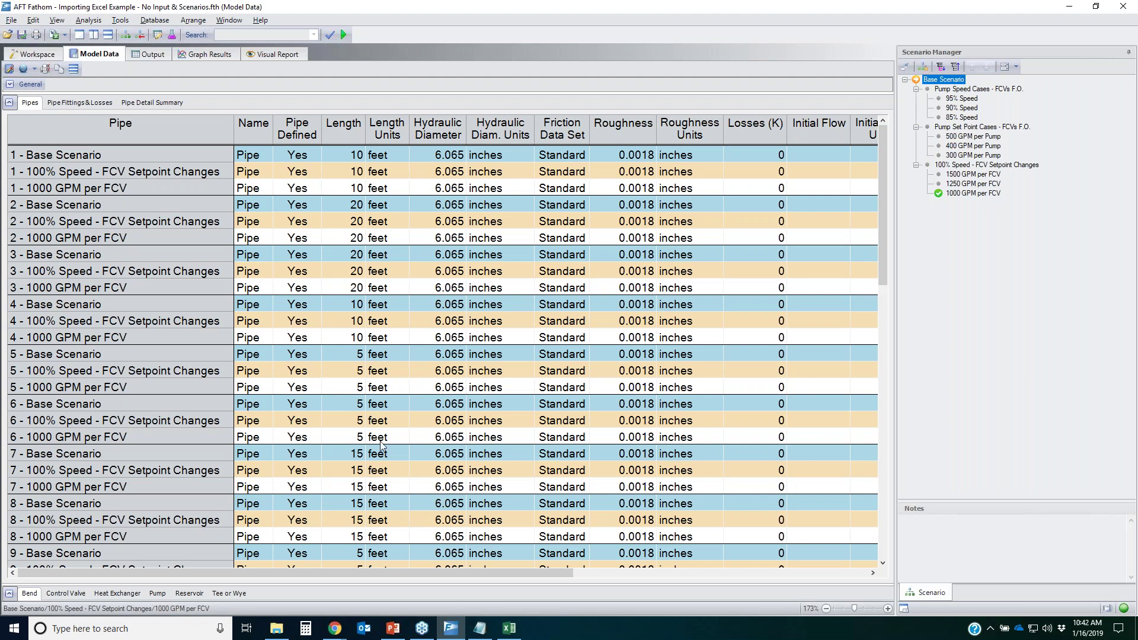
click(9, 103)
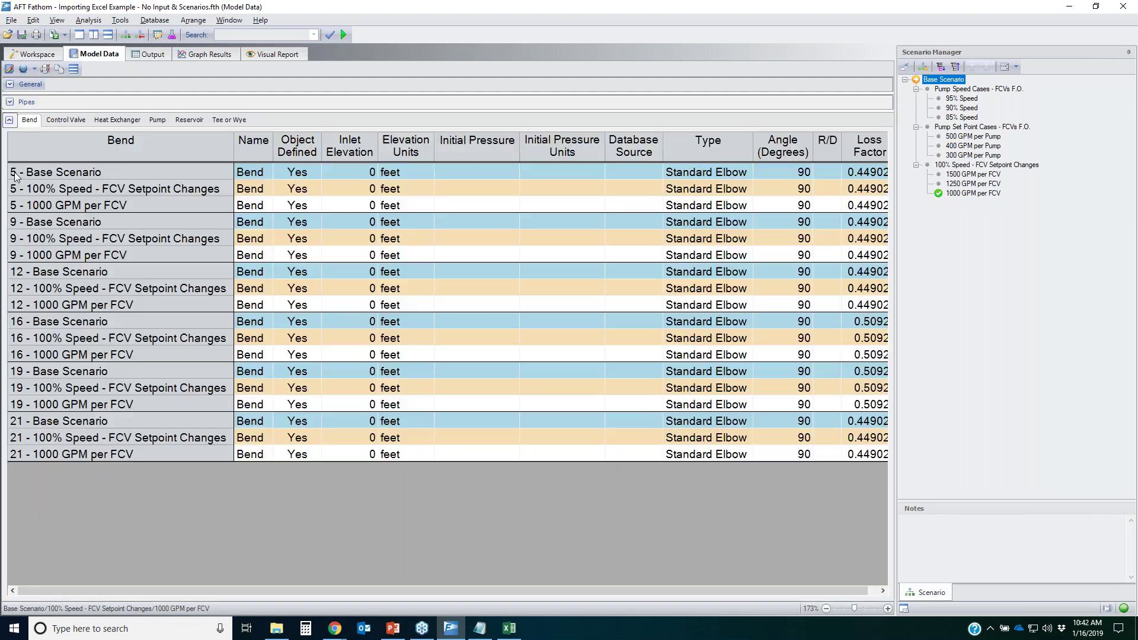
click(157, 120)
drag(375, 587, 79, 103)
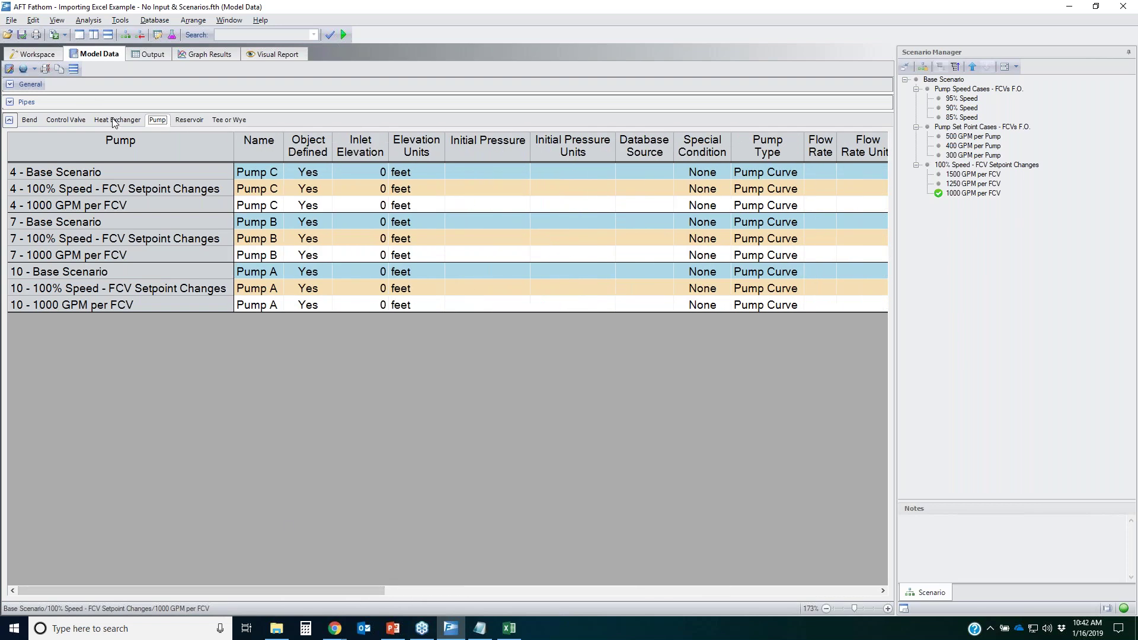
click(66, 120)
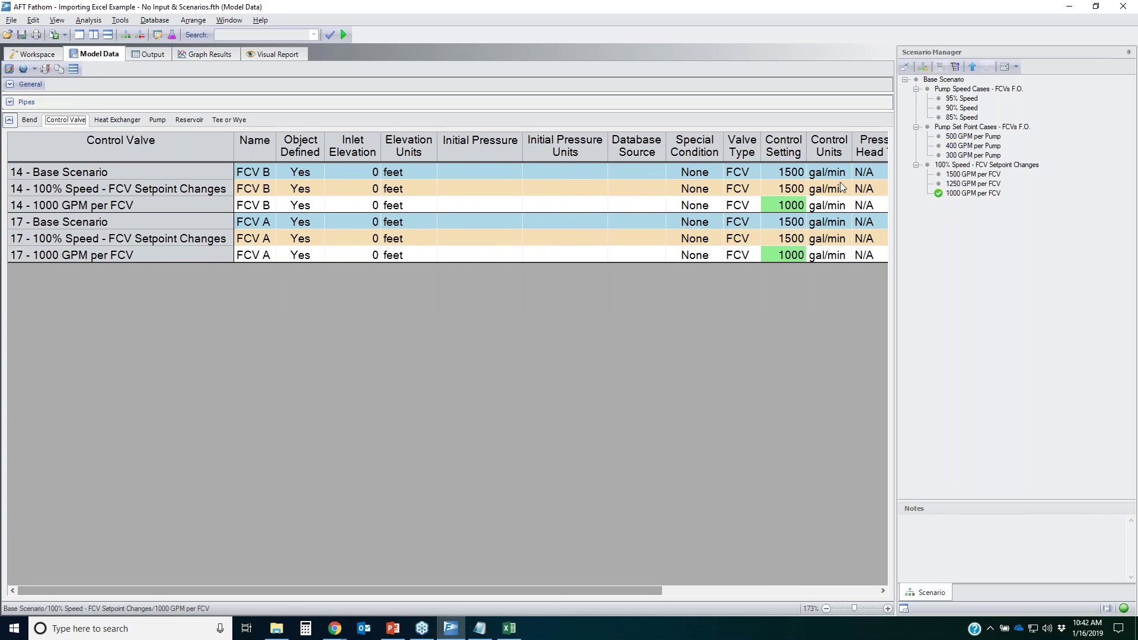
click(788, 173)
click(794, 188)
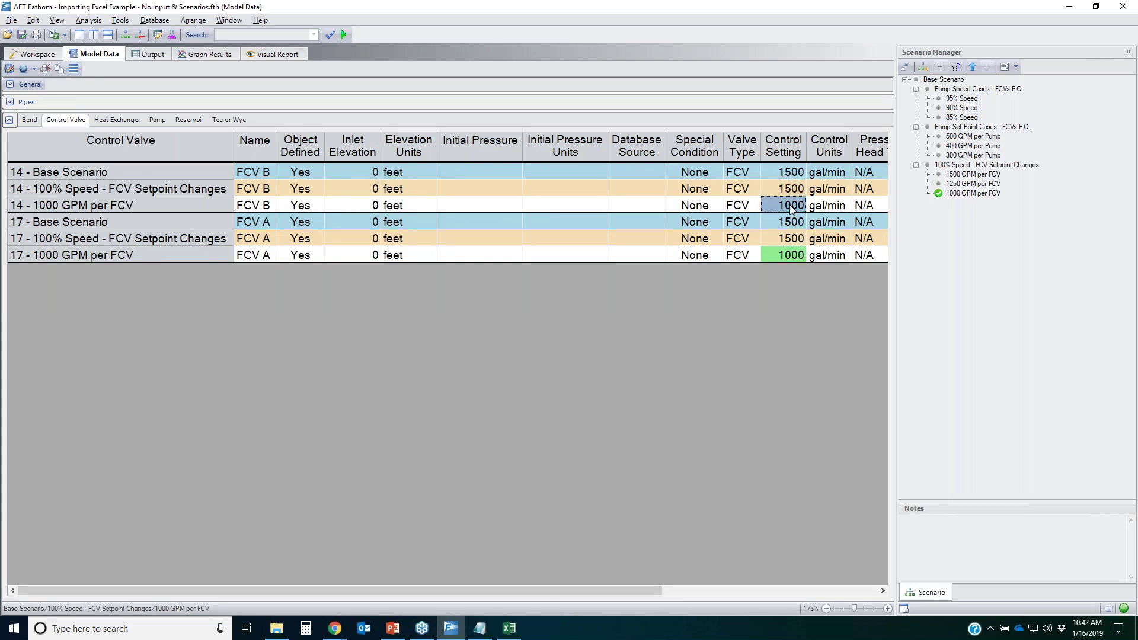
click(621, 256)
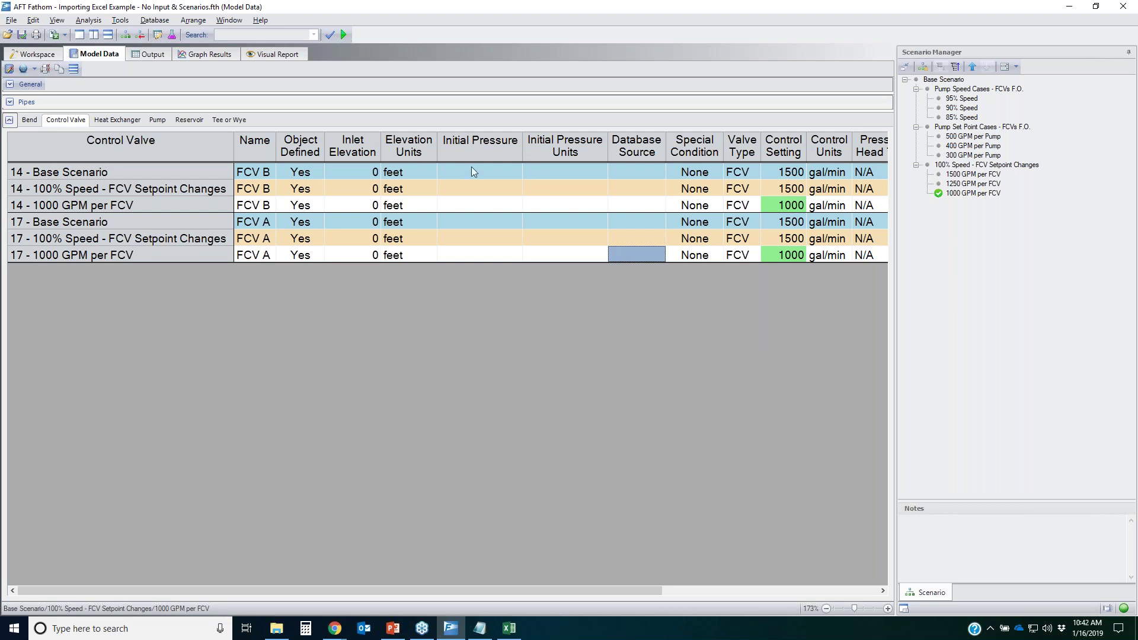
- Return to the Workspace and start a batch run of the 95% Speed and 90% Speed scenarios in the current model
click(33, 52)
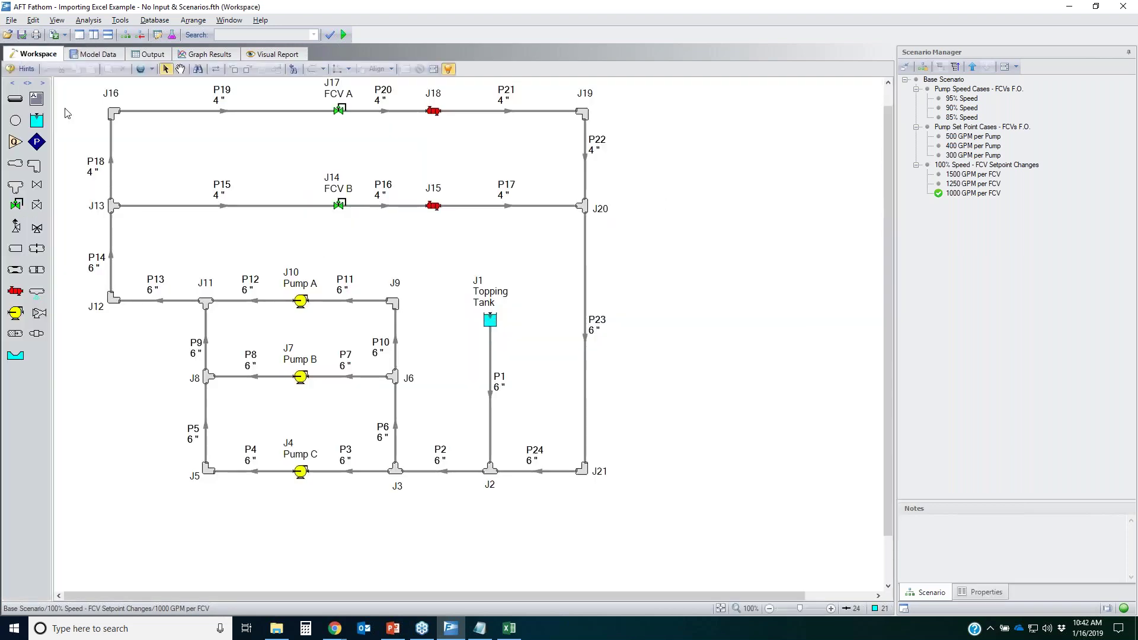
click(947, 80)
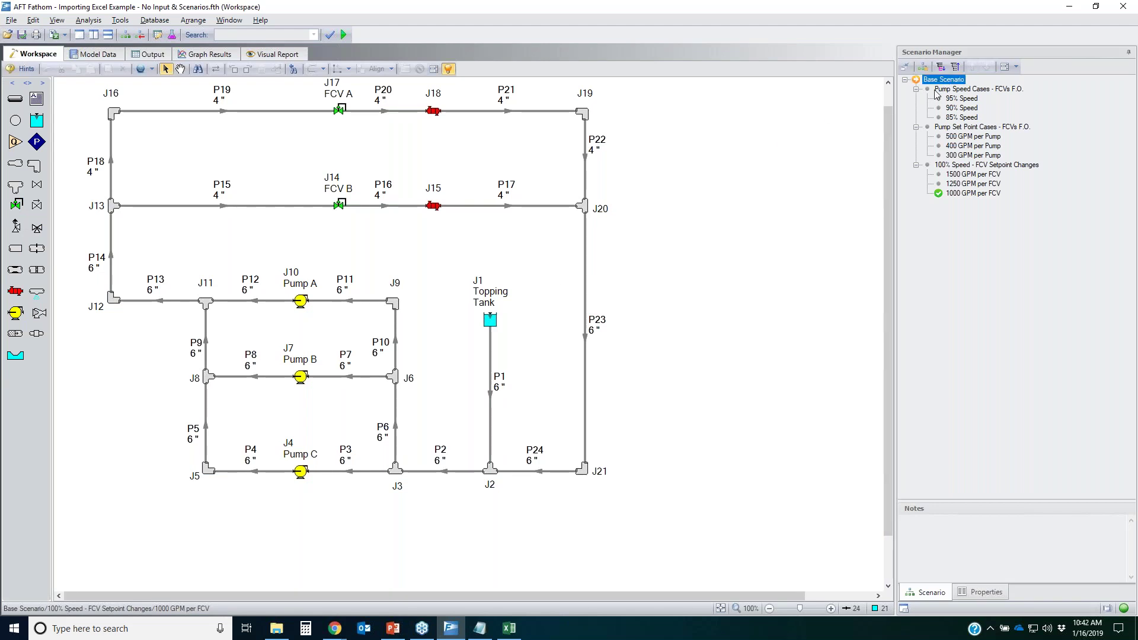
click(10, 20)
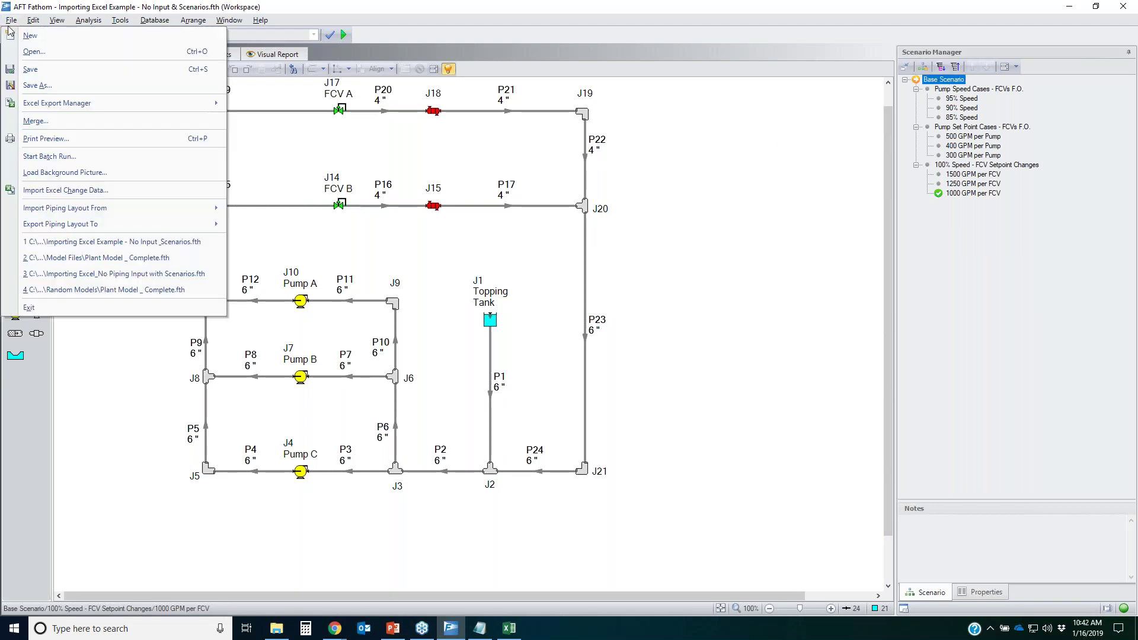
click(63, 158)
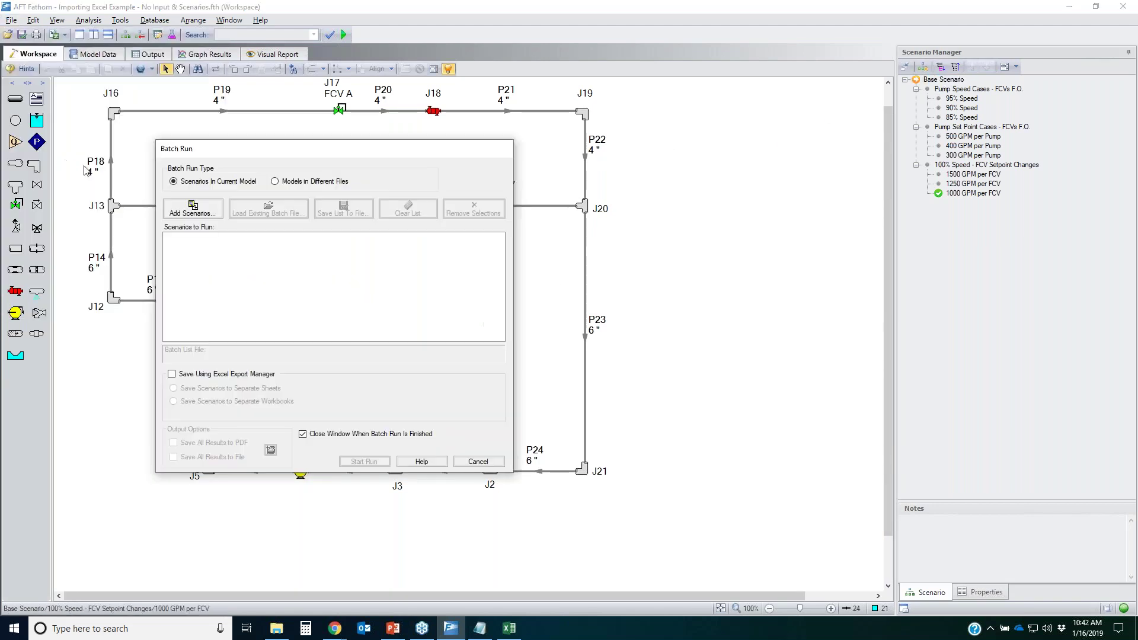
click(192, 208)
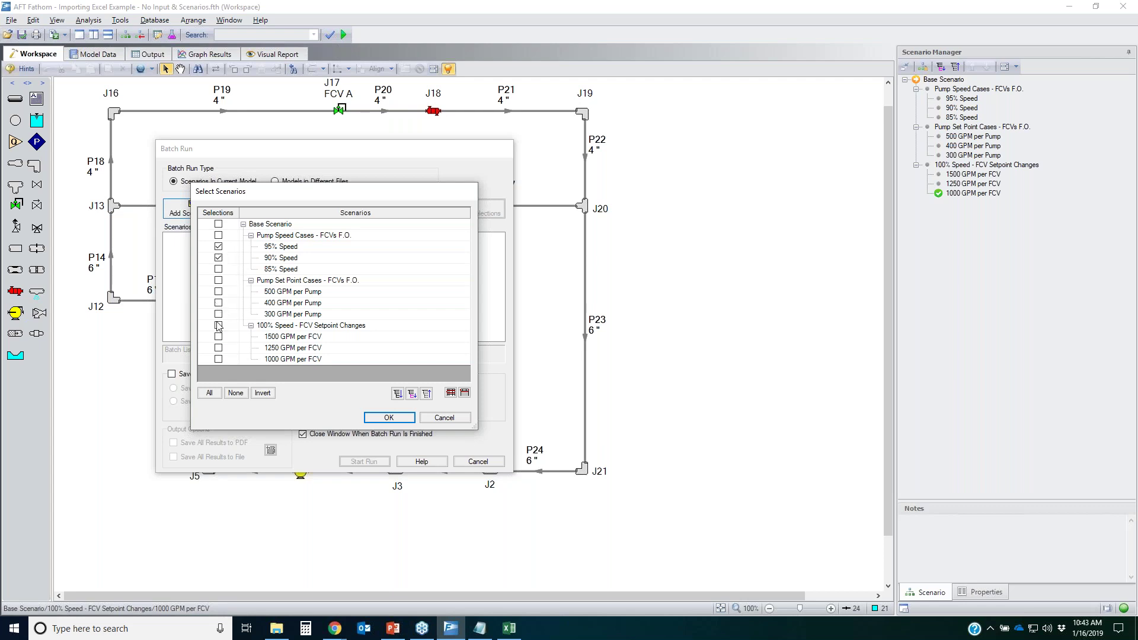
click(407, 420)
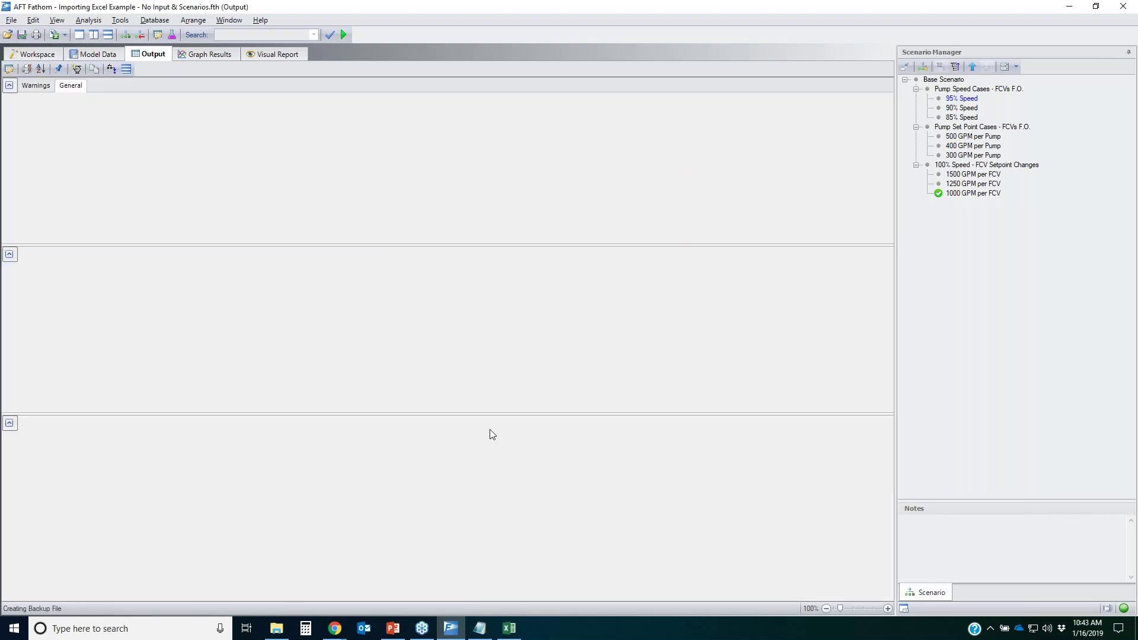
click(655, 435)
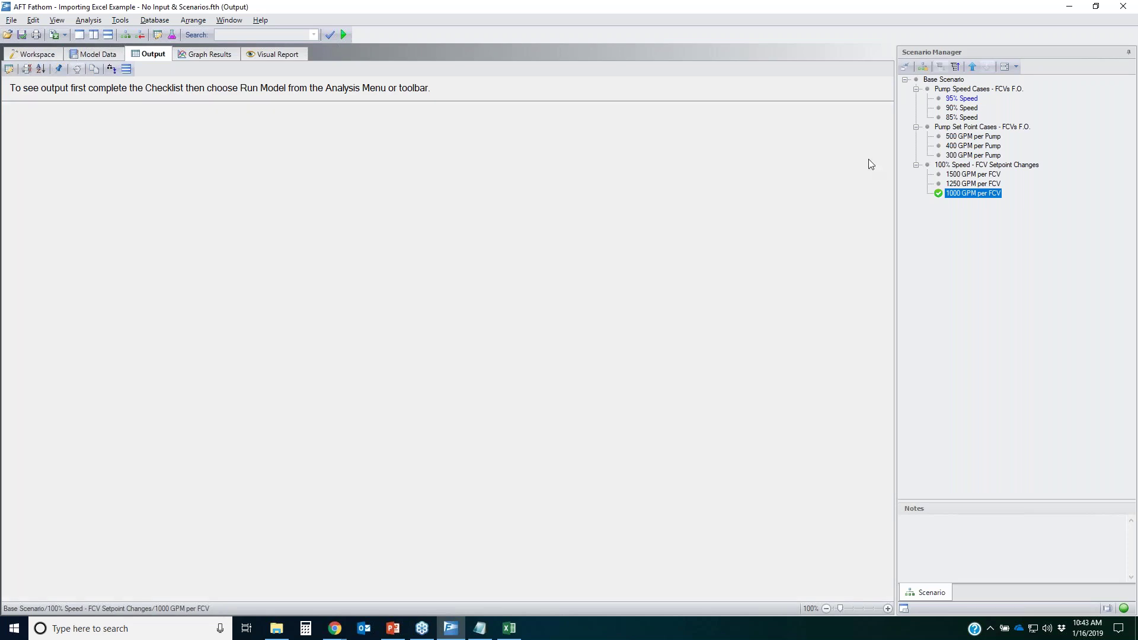
- Load the 90% Speed scenario and set its multi-scenario output to display the selected 95% Speed and 90% Speed scenarios
double_click(967, 108)
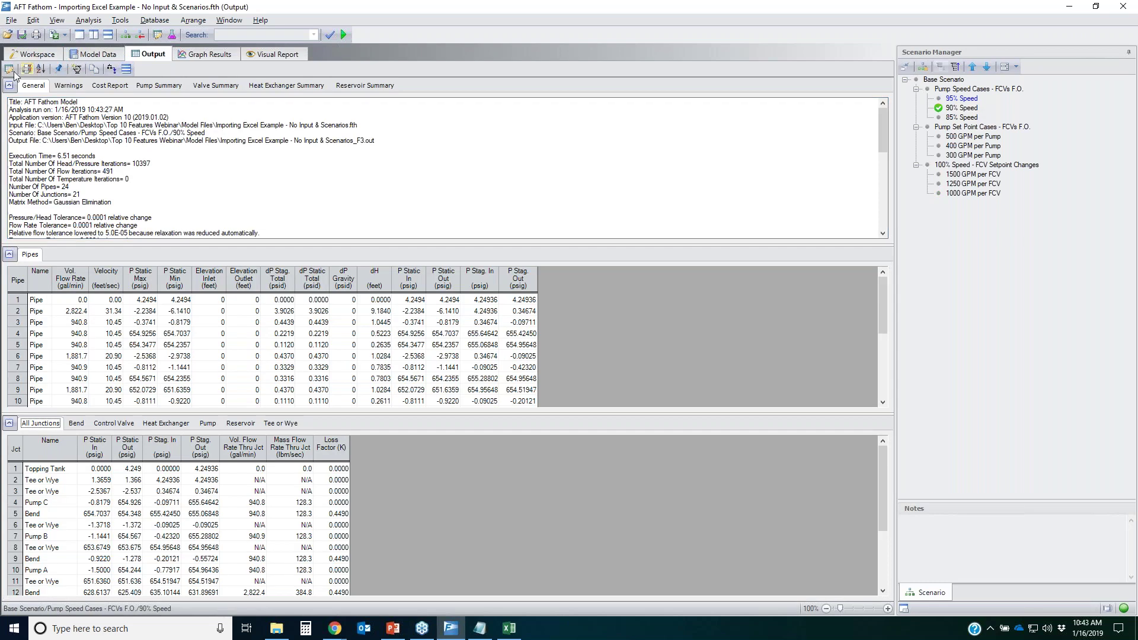
click(10, 69)
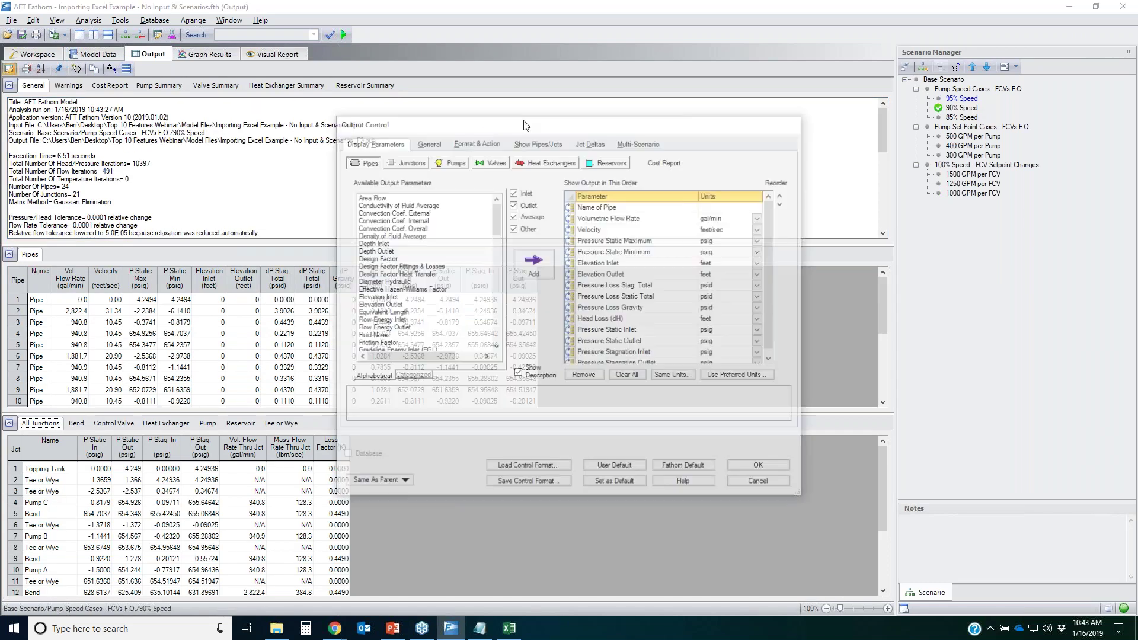
click(641, 143)
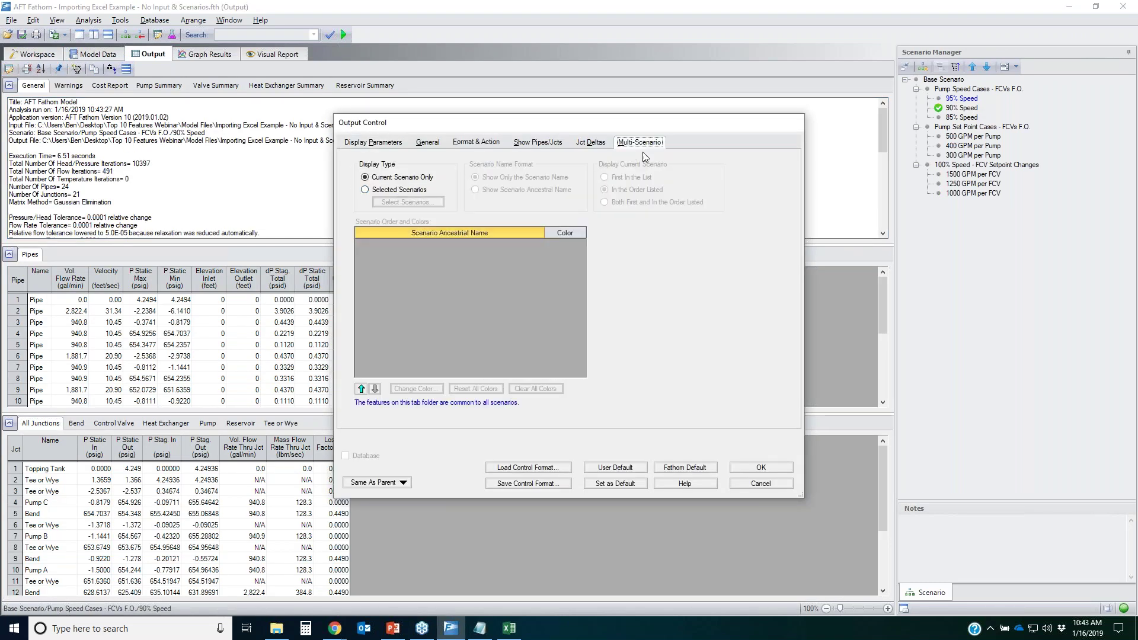
click(412, 190)
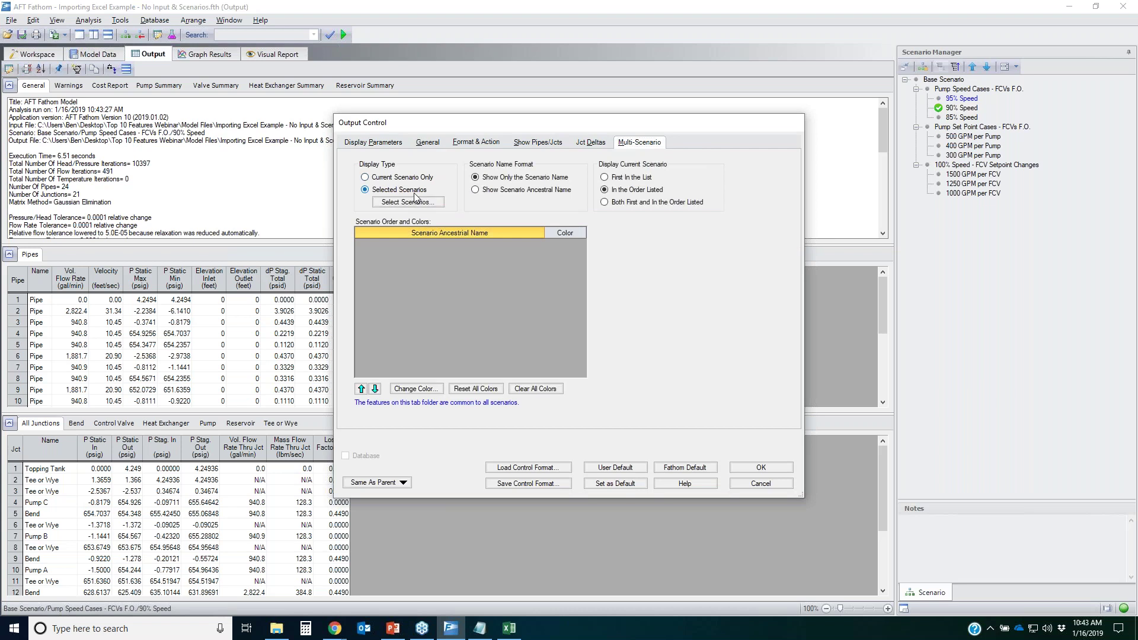
click(410, 202)
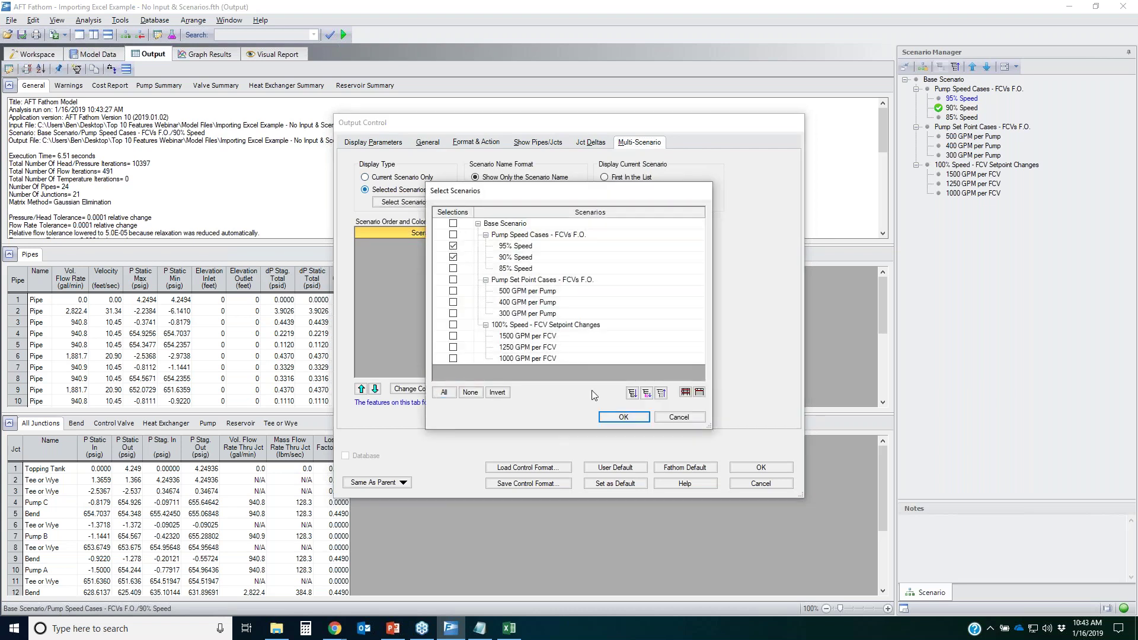
click(606, 415)
click(788, 470)
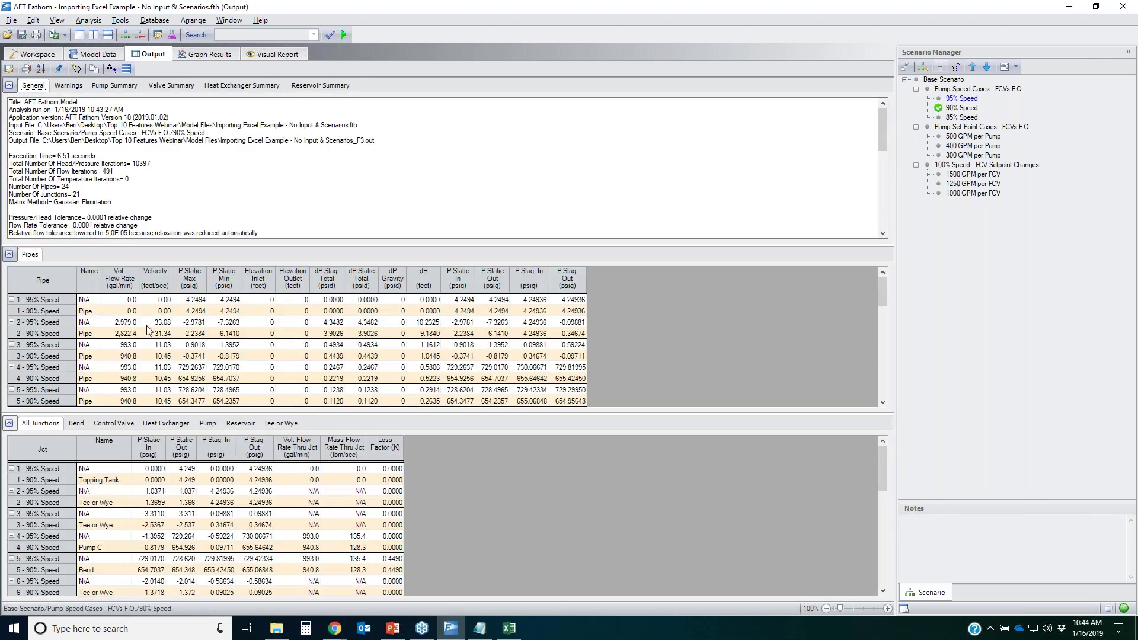
- Compare the pipe results of the 95% Speed and 90% Speed scenarios, and switch to the PowerPoint presentation by way of the Workspace
scroll(355, 361, down, 3)
scroll(162, 360, down, 10)
scroll(186, 351, up, 11)
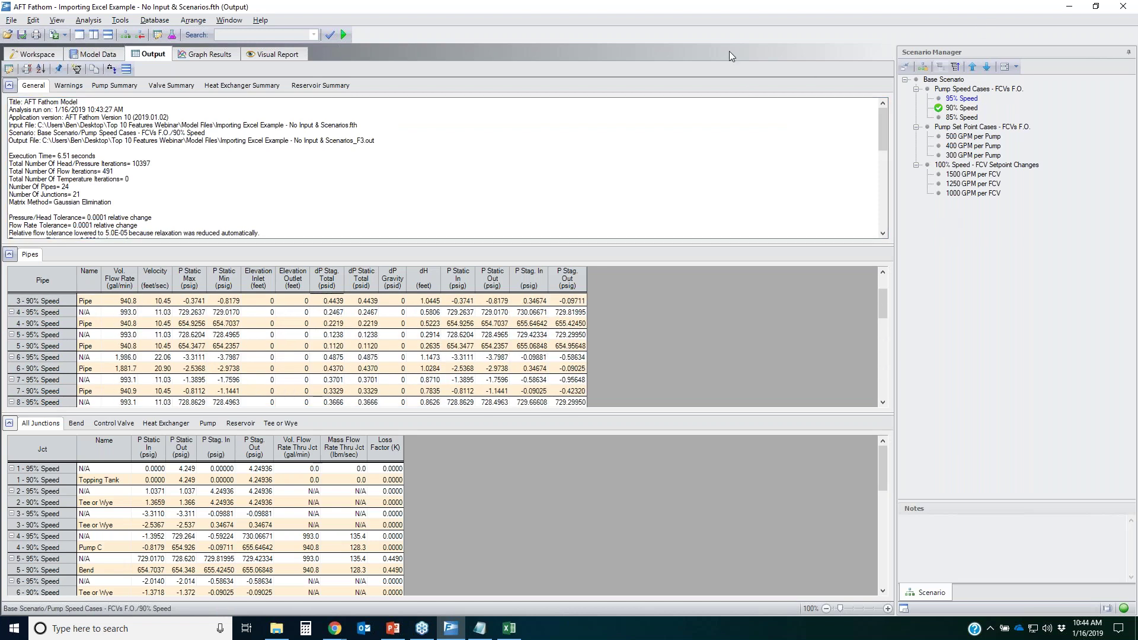
click(33, 55)
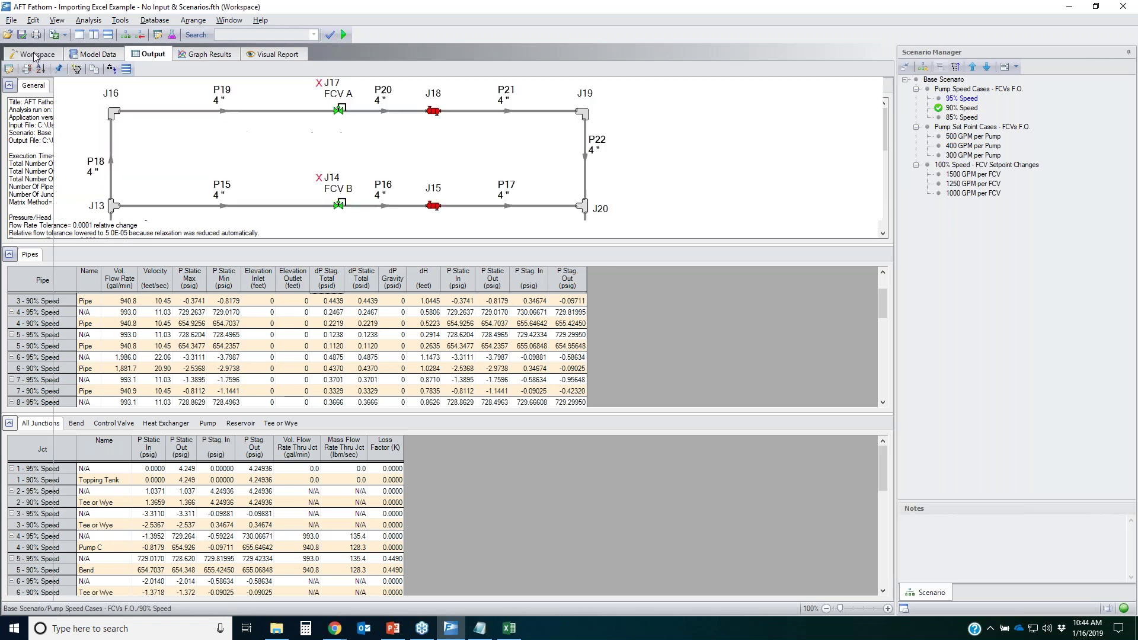
click(392, 629)
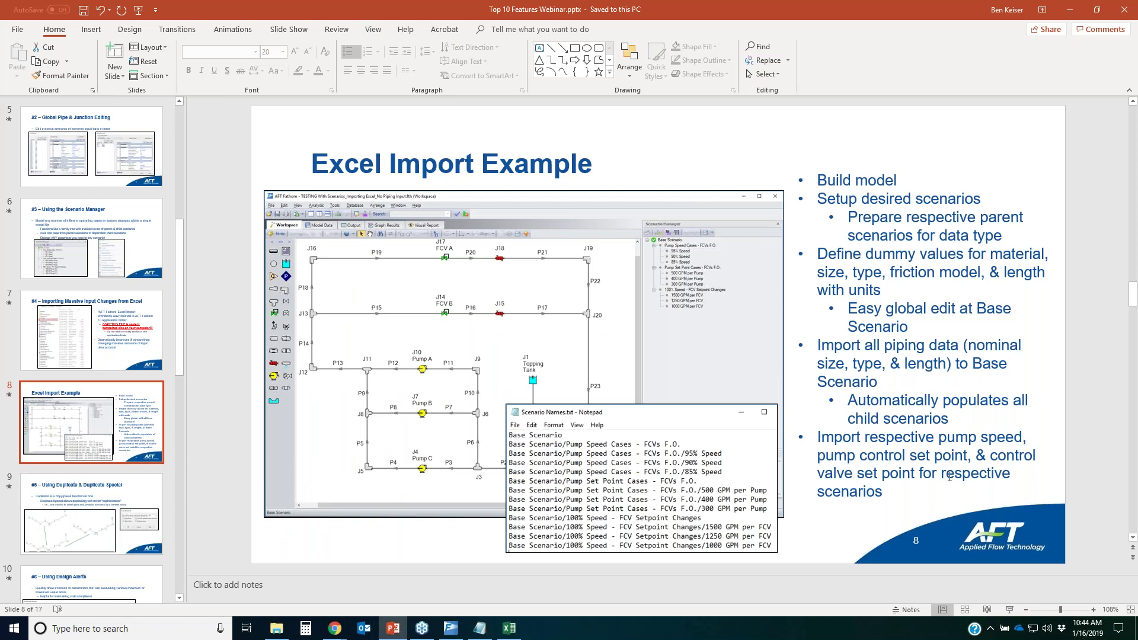
- Show the slide on using Duplicate & Duplicate Special and switch to AFT Fathom
click(116, 498)
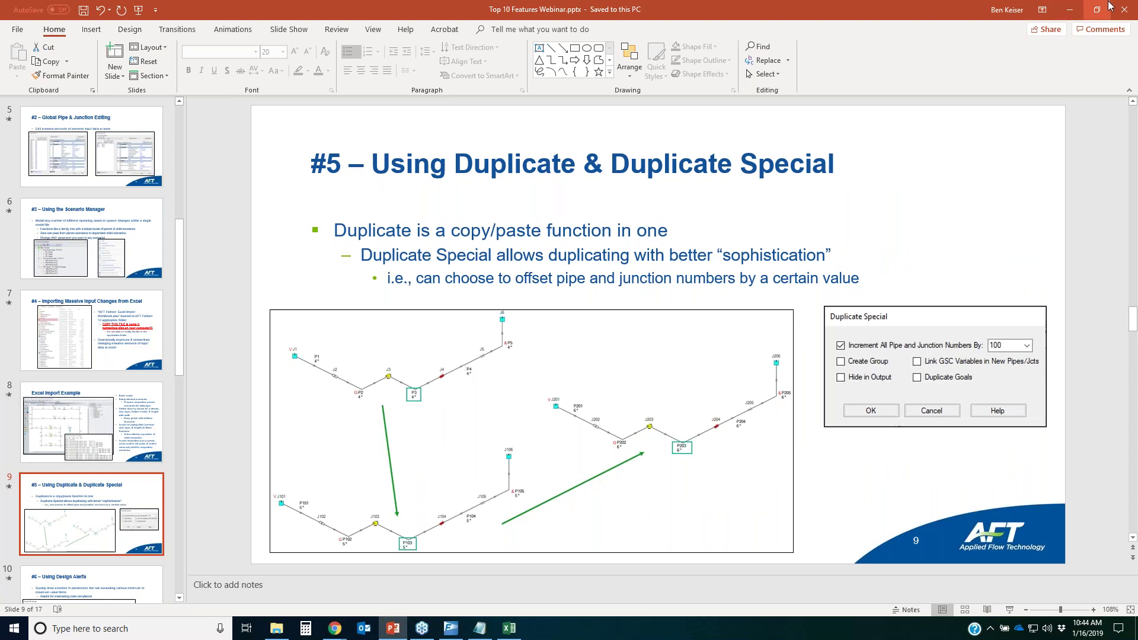
click(1066, 13)
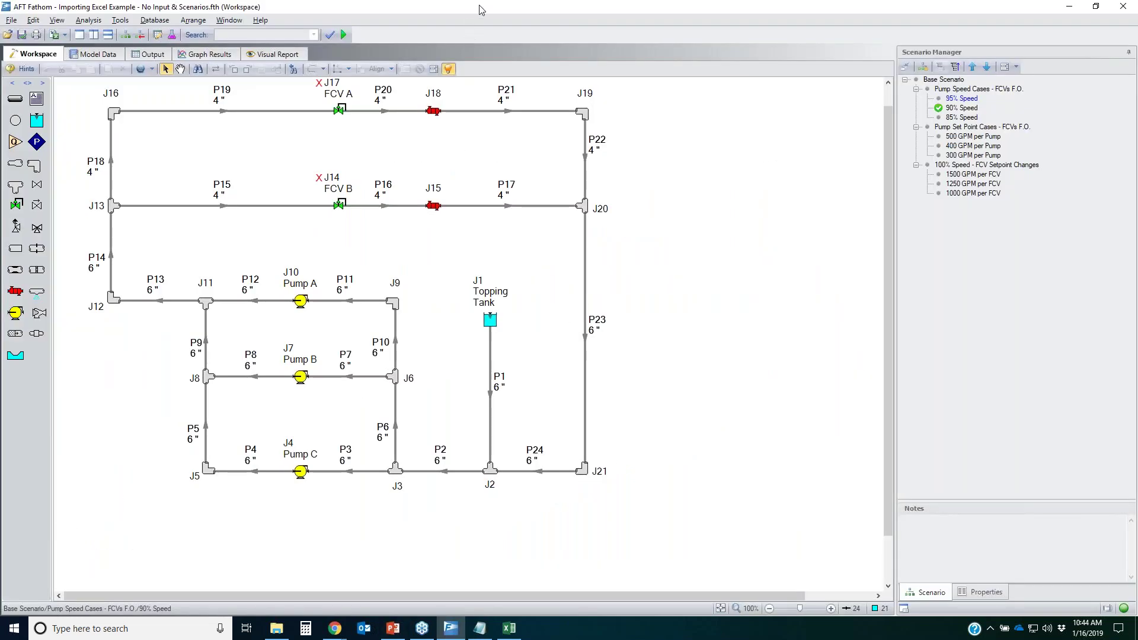
- Open the Plant Model _ Complete.fth model without saving the current one, activating the required GSC and XTS modules
click(9, 35)
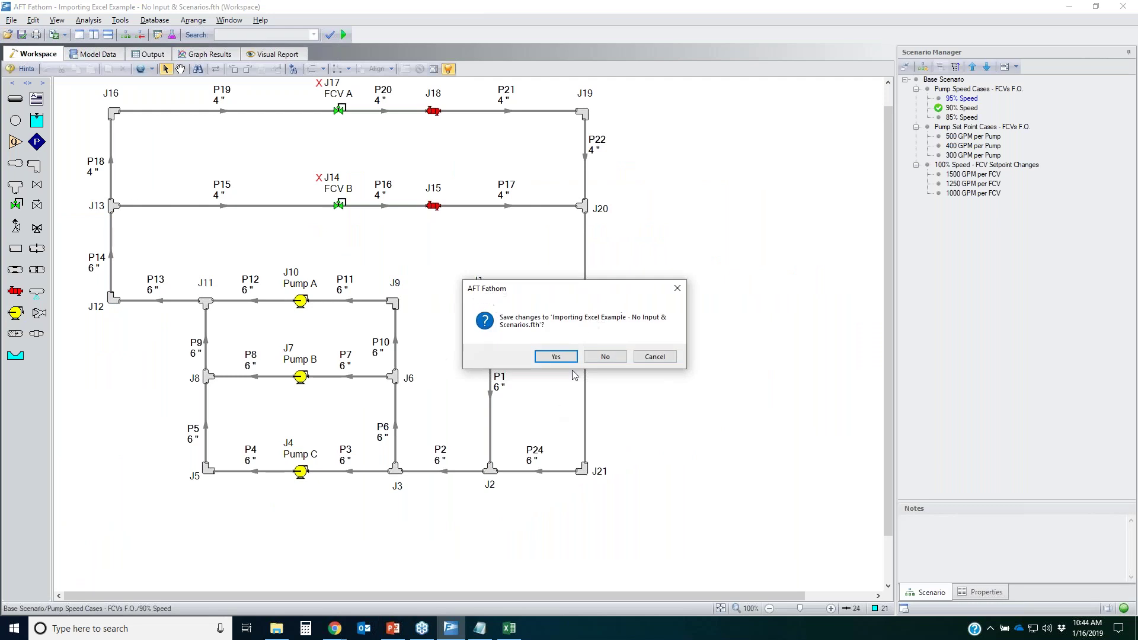
click(606, 357)
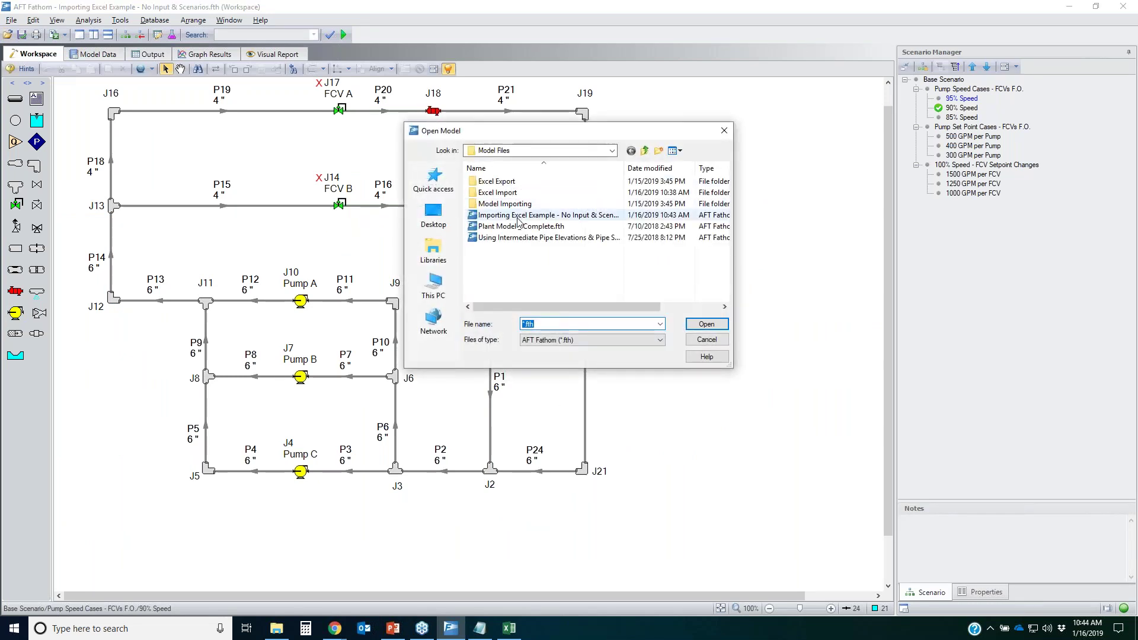
double_click(517, 226)
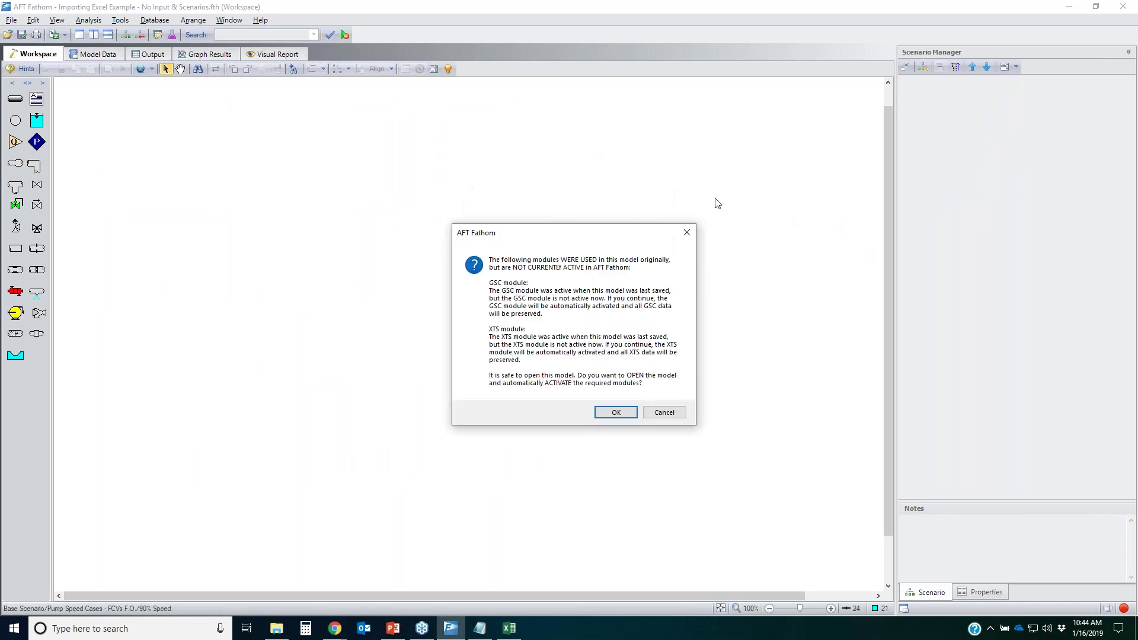
click(614, 410)
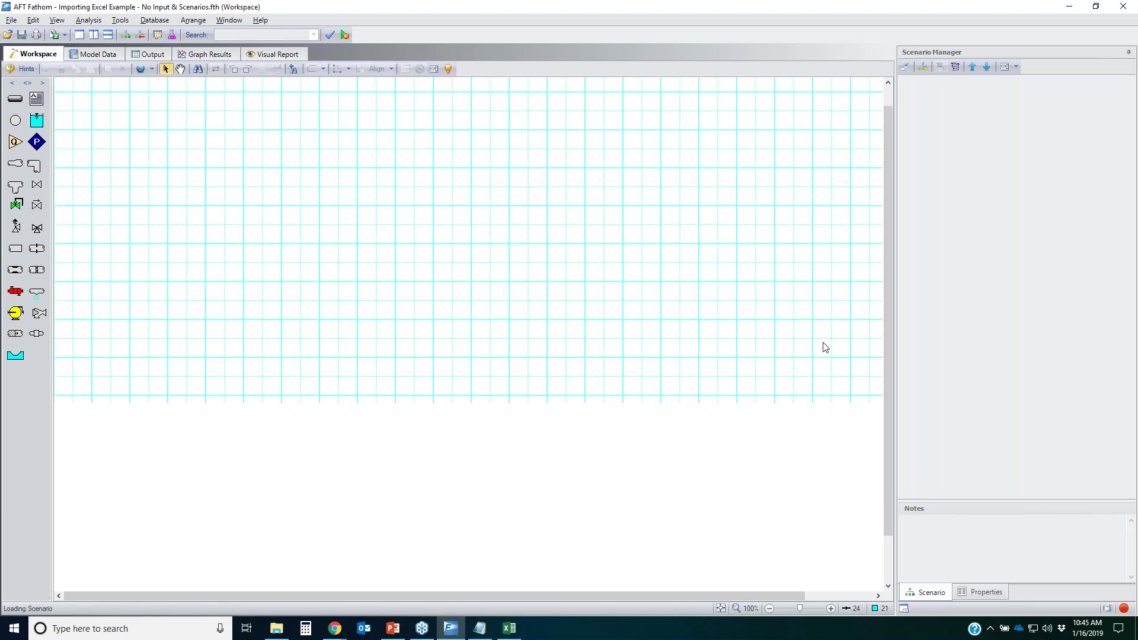
- Collapse the Scenario Manager and fit the entire piping model in the workspace
click(945, 81)
click(1129, 52)
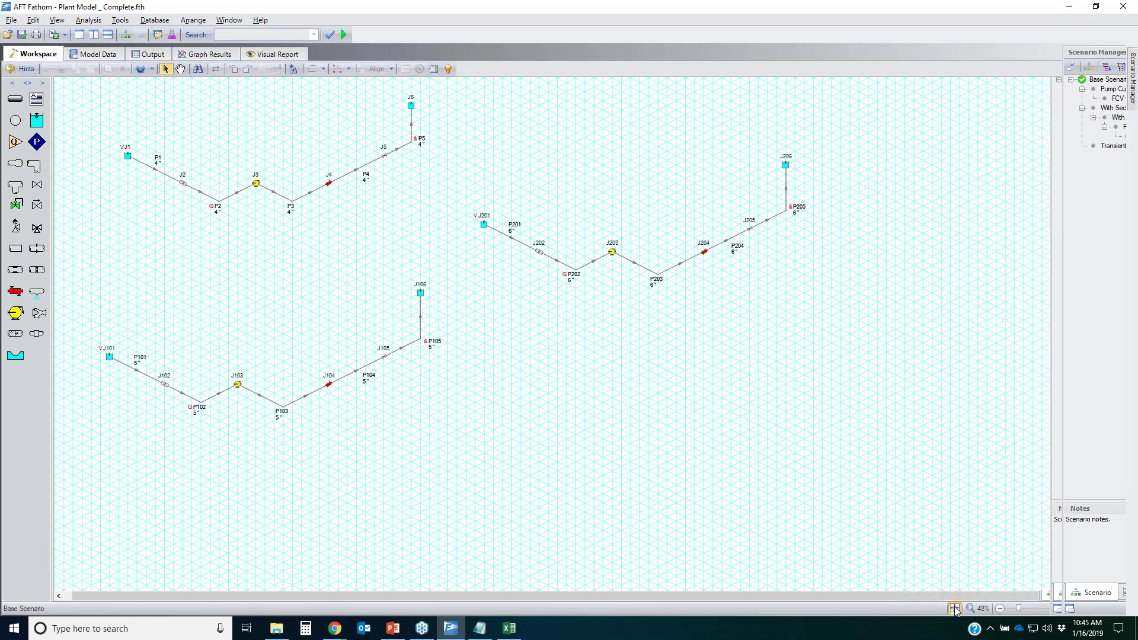
click(956, 607)
click(956, 607)
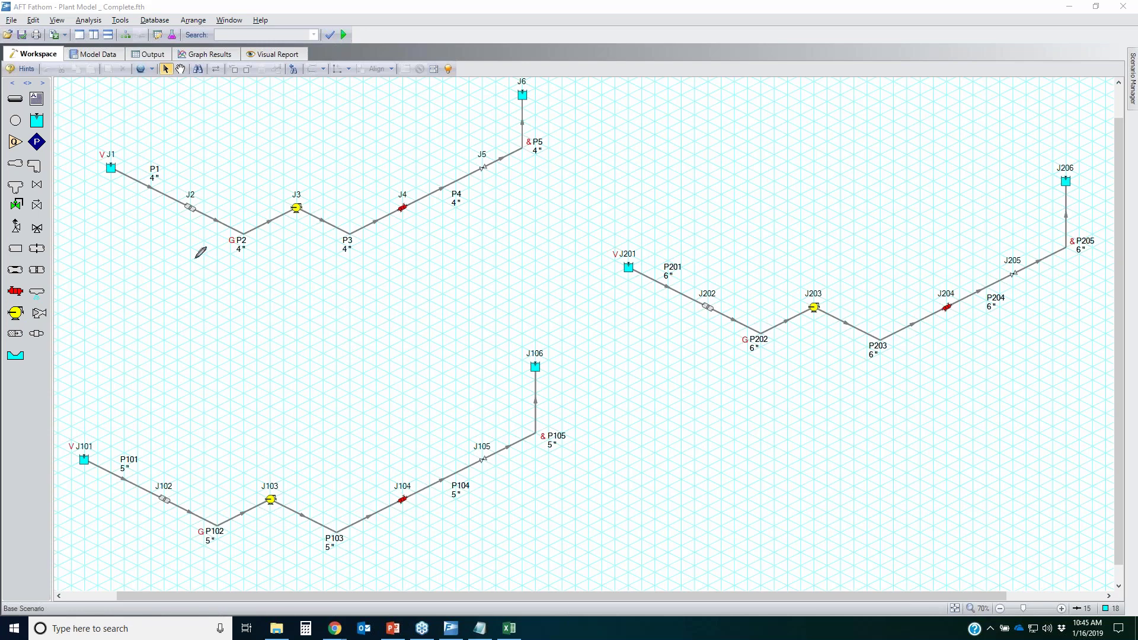
mouse_move(100, 239)
mouse_down()
mouse_move(153, 250)
mouse_move(390, 256)
mouse_move(514, 222)
mouse_move(549, 74)
mouse_move(413, 70)
mouse_move(161, 100)
mouse_move(80, 188)
mouse_move(95, 236)
mouse_move(196, 252)
mouse_up()
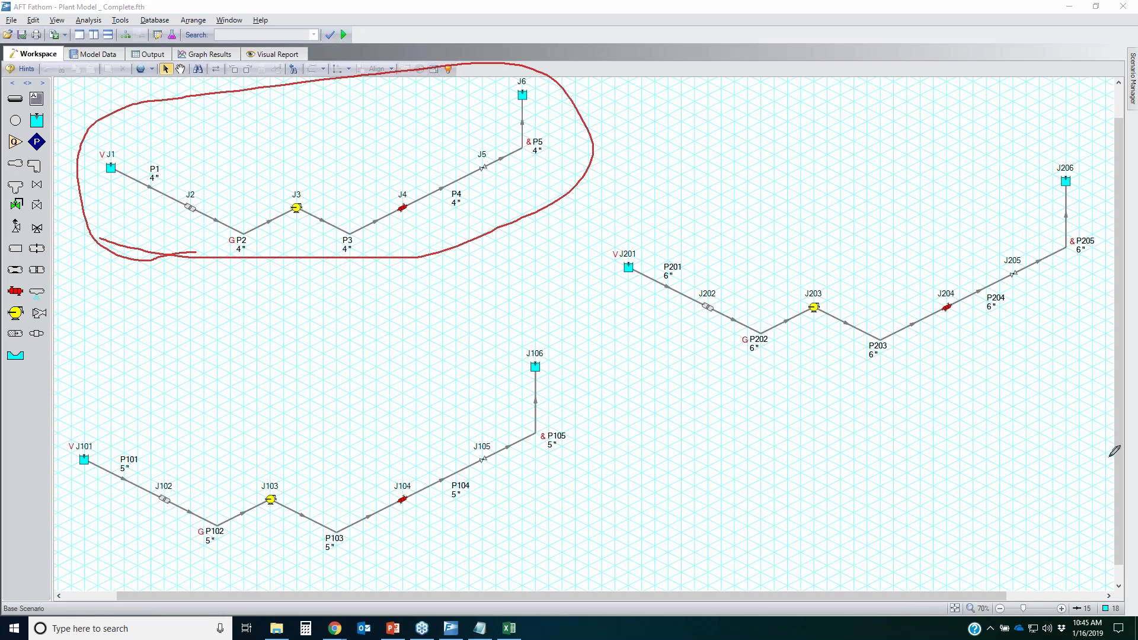
key(e)
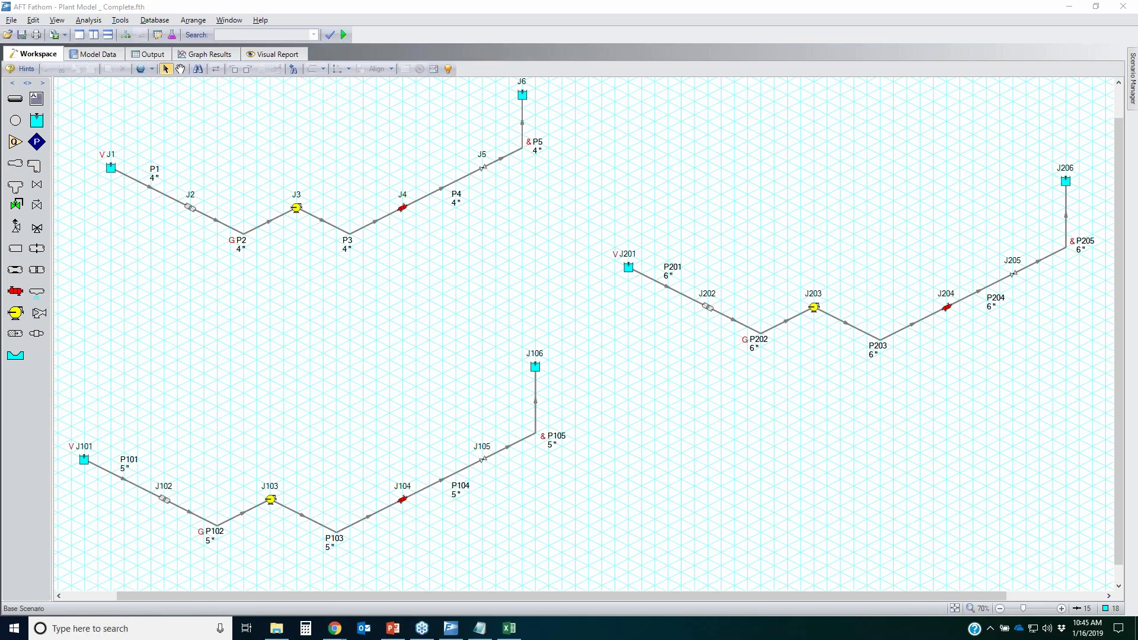
drag(568, 259, 77, 65)
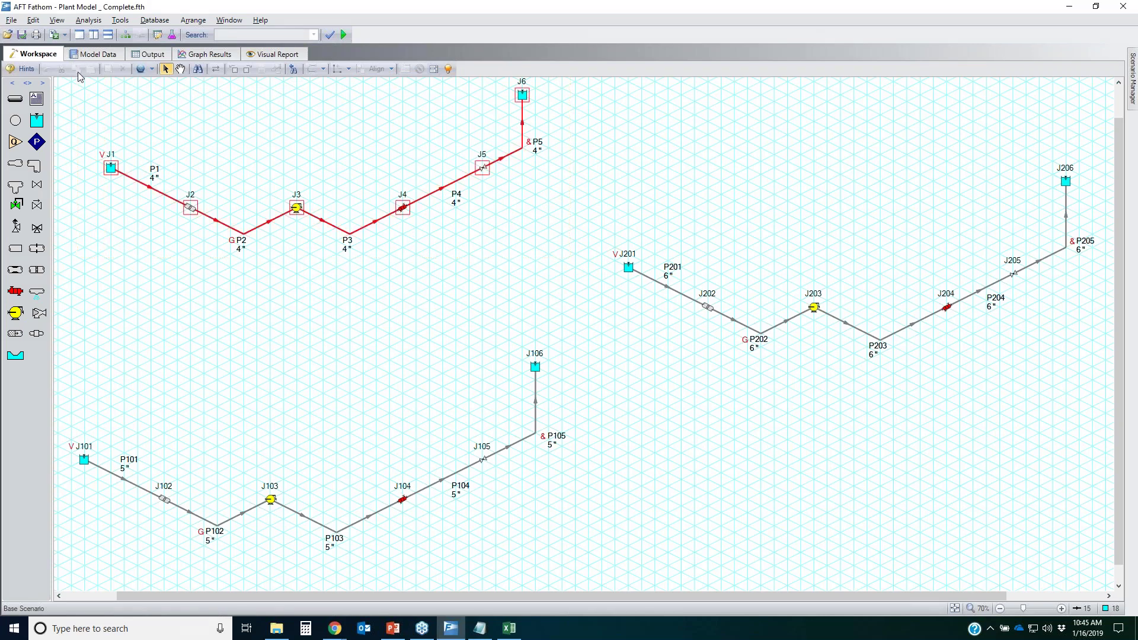
click(34, 20)
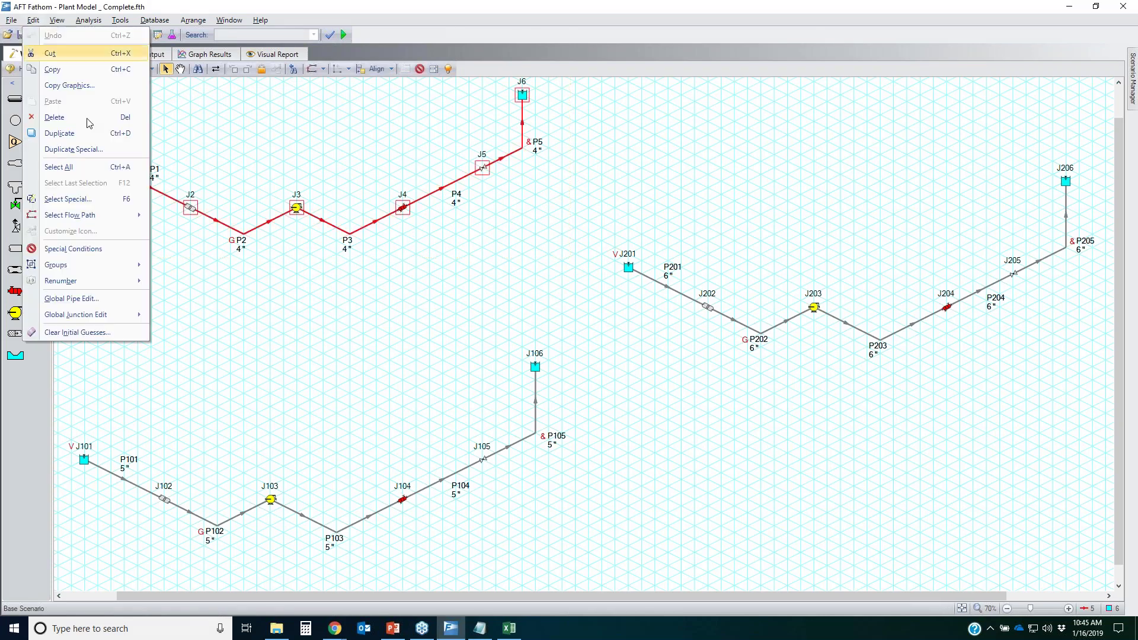
click(490, 74)
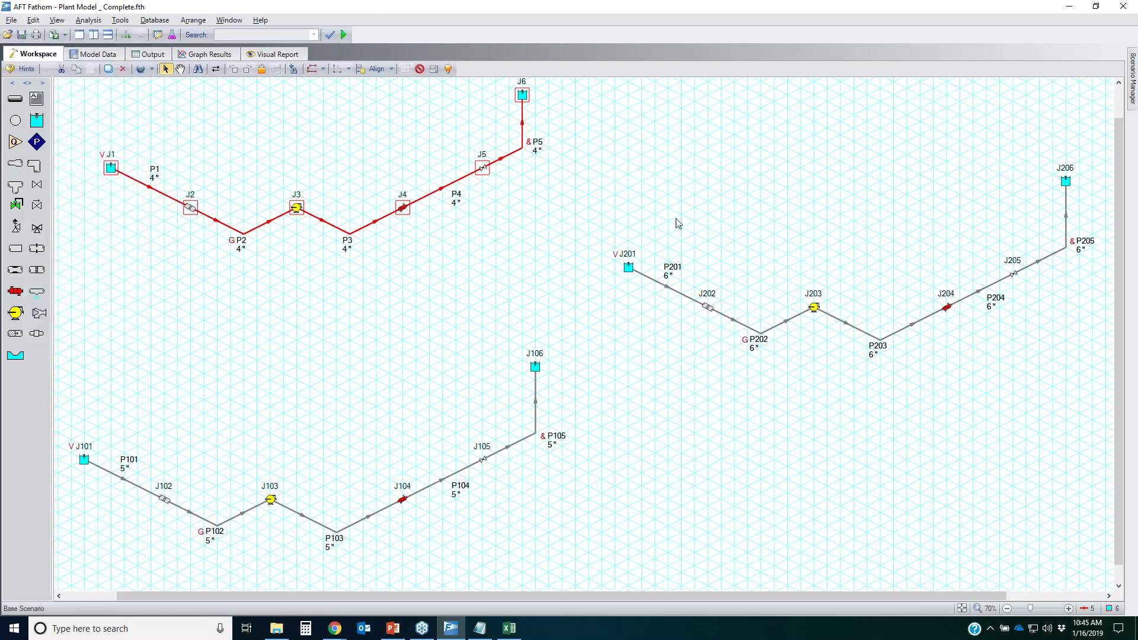
click(1030, 371)
drag(1091, 399, 609, 144)
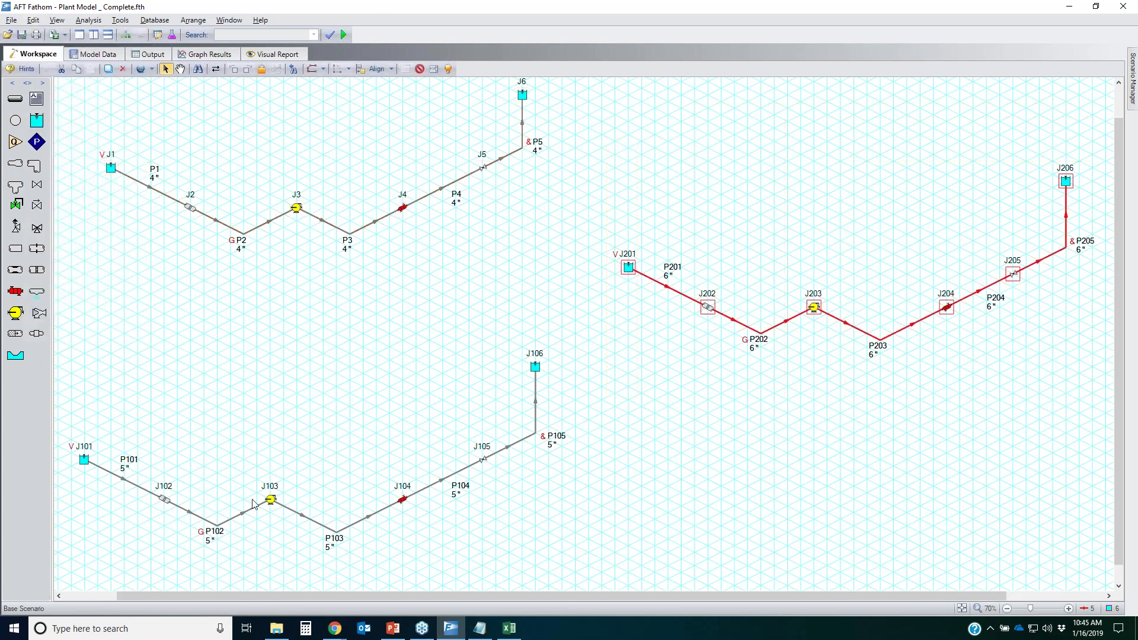
drag(71, 114, 539, 275)
drag(510, 556, 136, 395)
click(783, 216)
drag(1075, 395, 661, 148)
click(726, 195)
- Duplicate the J201–J206 pipe run, allow clearing of child scenario results, and place the copy directly below the original
drag(1106, 124, 608, 389)
key(Delete)
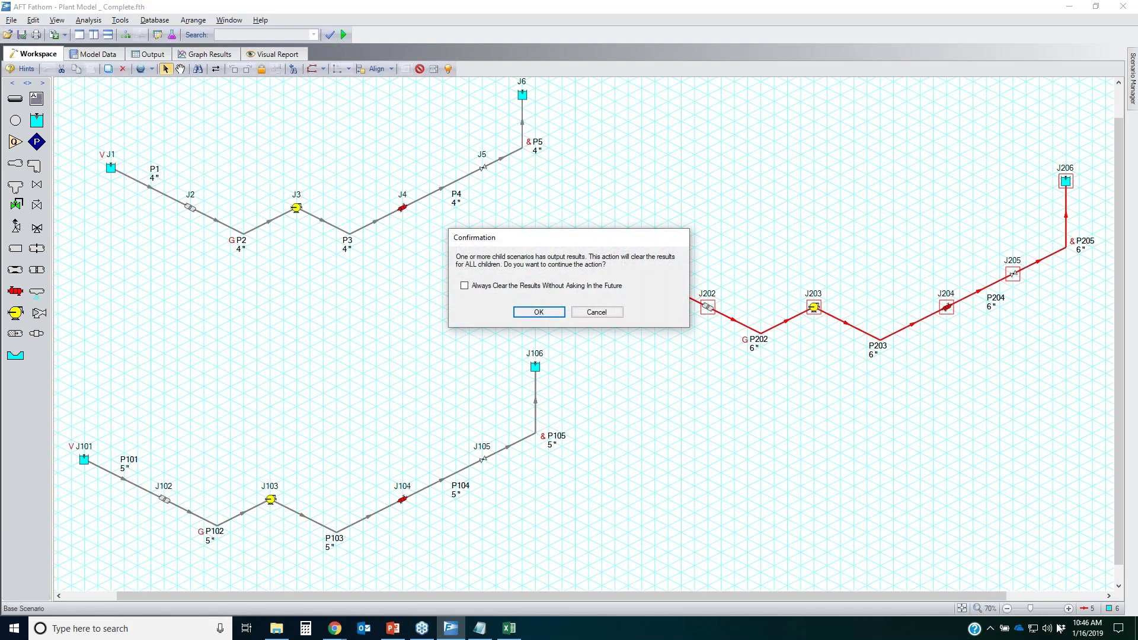
click(537, 313)
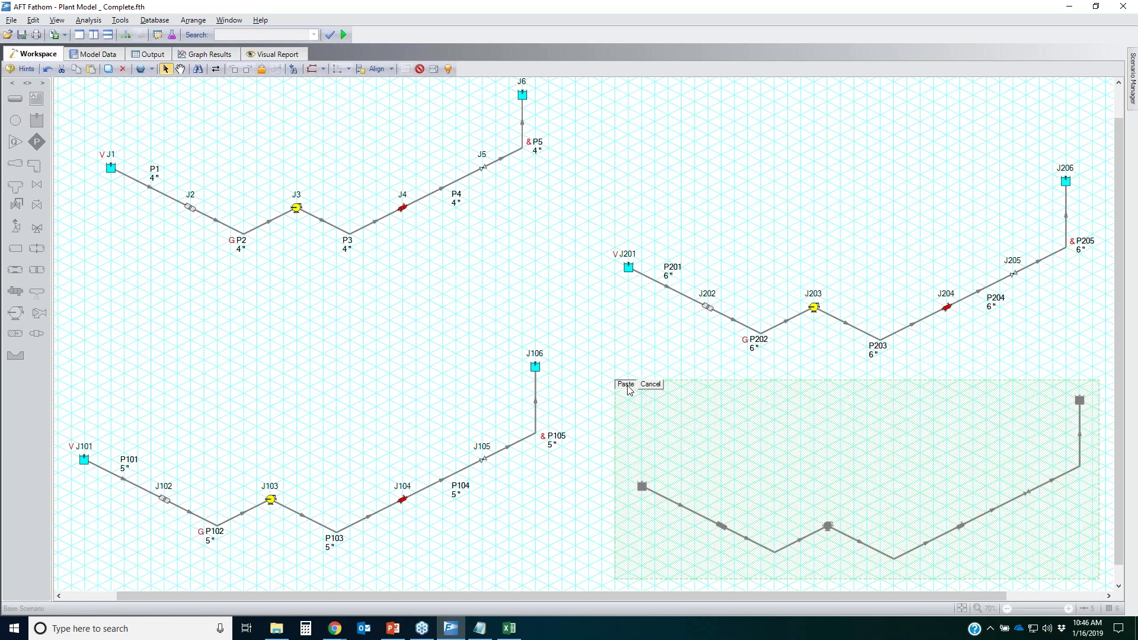
click(627, 385)
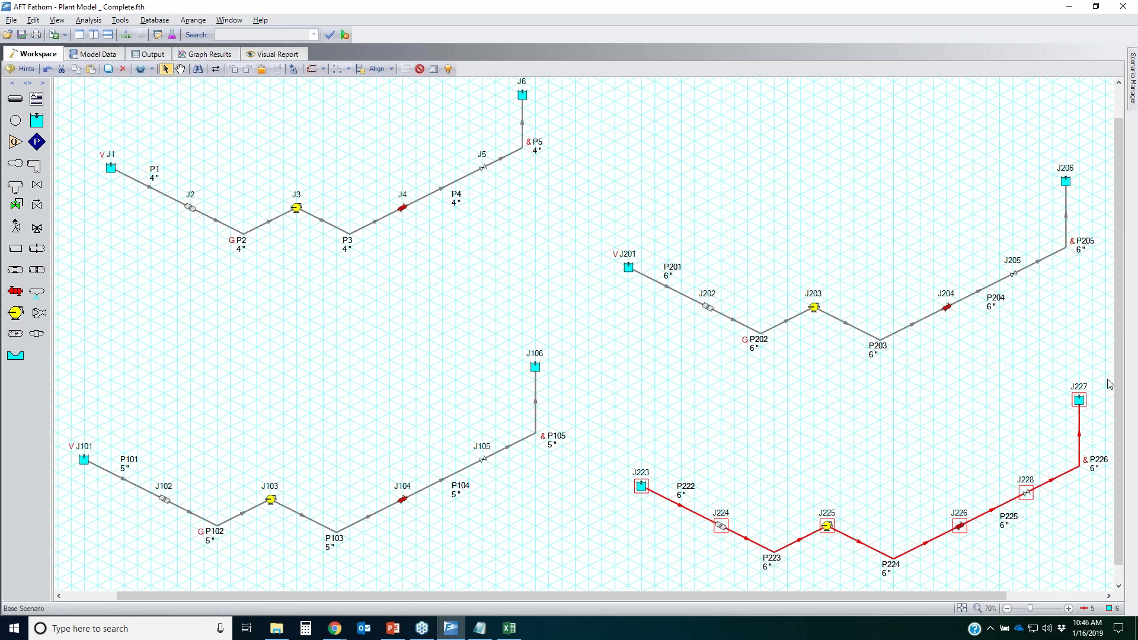
mouse_move(621, 467)
mouse_down()
mouse_move(699, 481)
mouse_move(680, 478)
mouse_move(677, 494)
mouse_up()
mouse_move(746, 504)
mouse_down()
mouse_move(711, 520)
mouse_move(769, 576)
mouse_move(740, 561)
mouse_up()
mouse_move(818, 510)
mouse_down()
mouse_move(836, 504)
mouse_move(817, 521)
mouse_up()
mouse_move(865, 559)
mouse_down()
mouse_move(901, 578)
mouse_move(893, 555)
mouse_up()
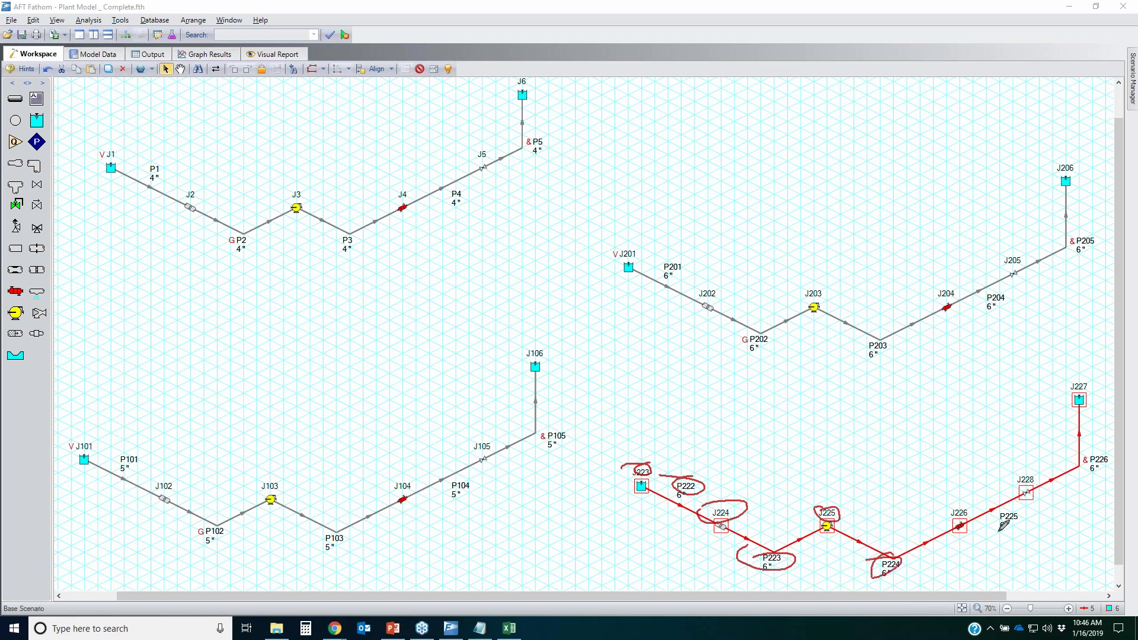
key(Escape)
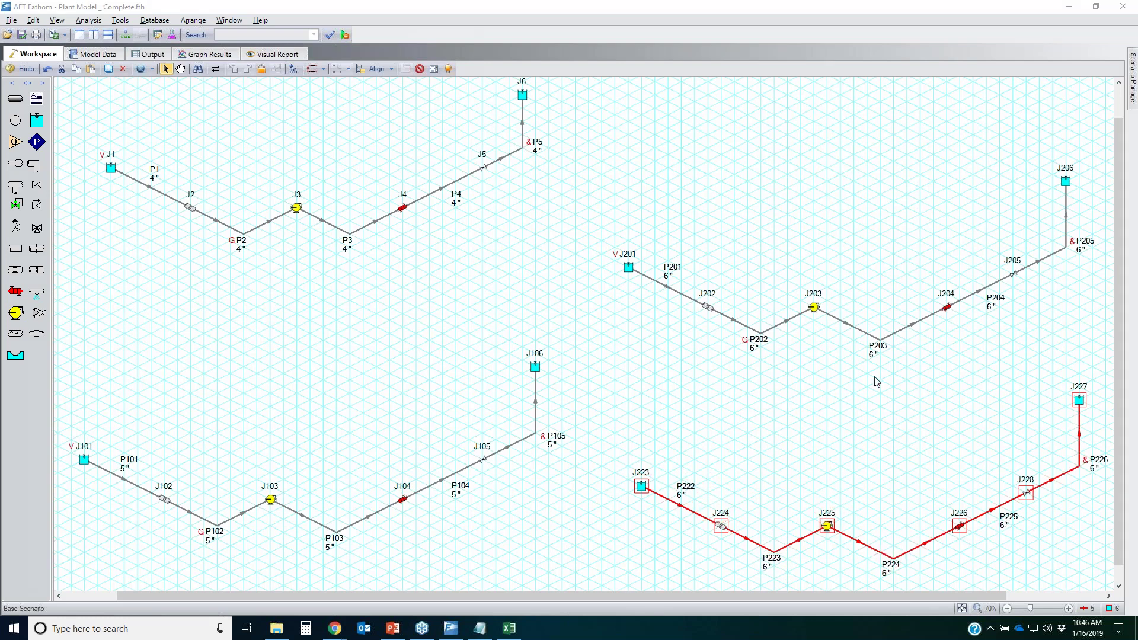
- Delete the duplicated pipe run below the J201–J206 run
click(916, 16)
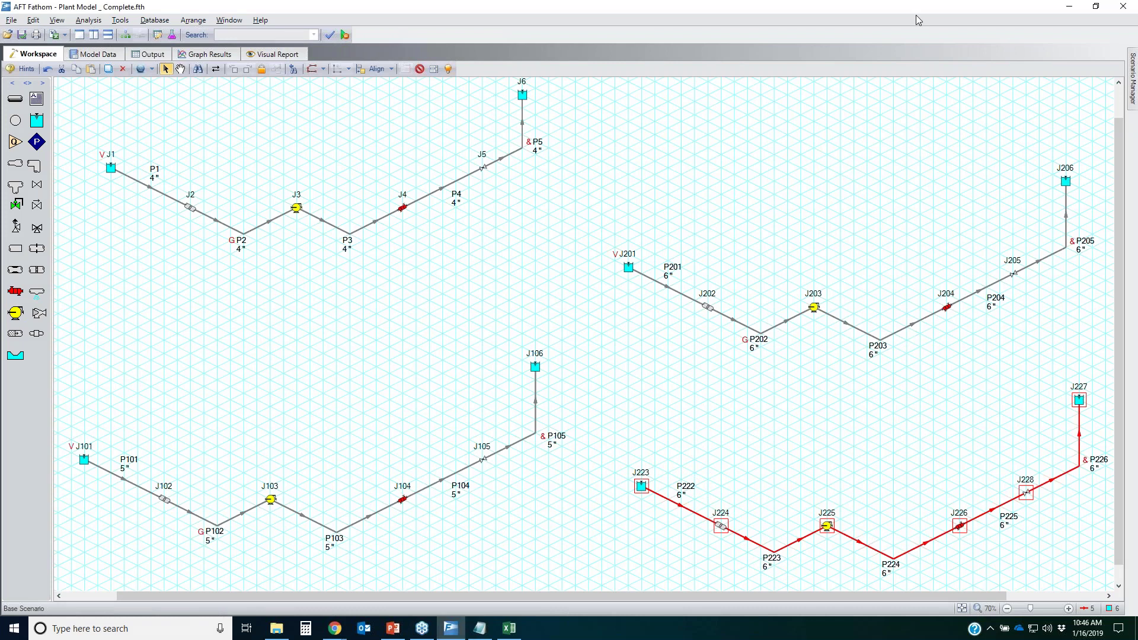
key(Delete)
- Open Duplicate Special for the J201–J206 pipe run and examine the available pipe and junction number increments
drag(1089, 143, 607, 386)
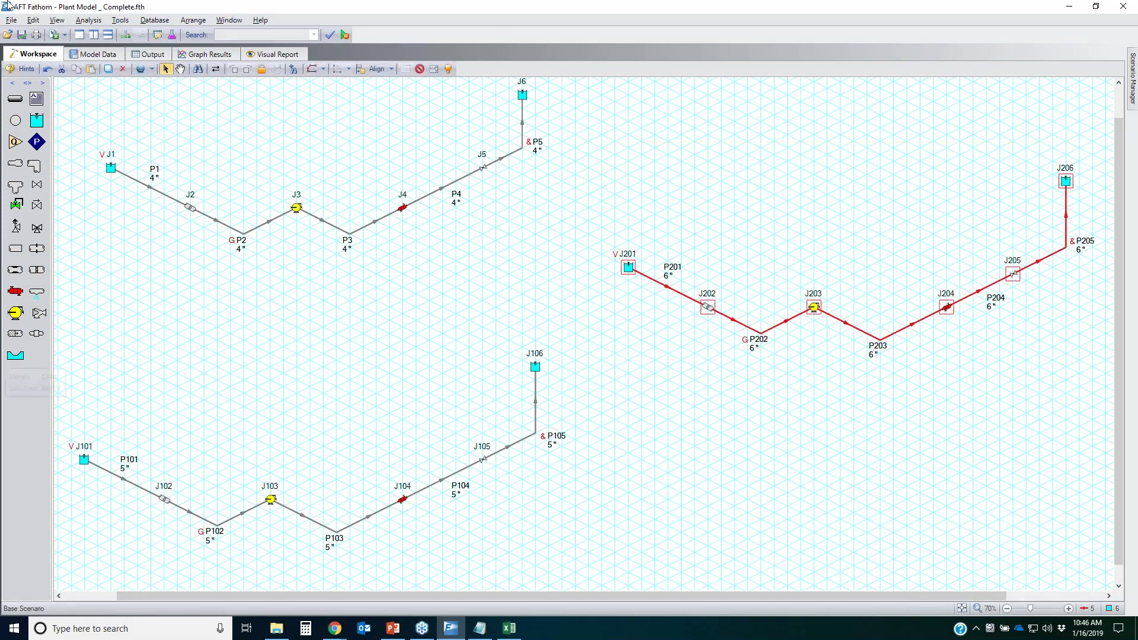
click(33, 20)
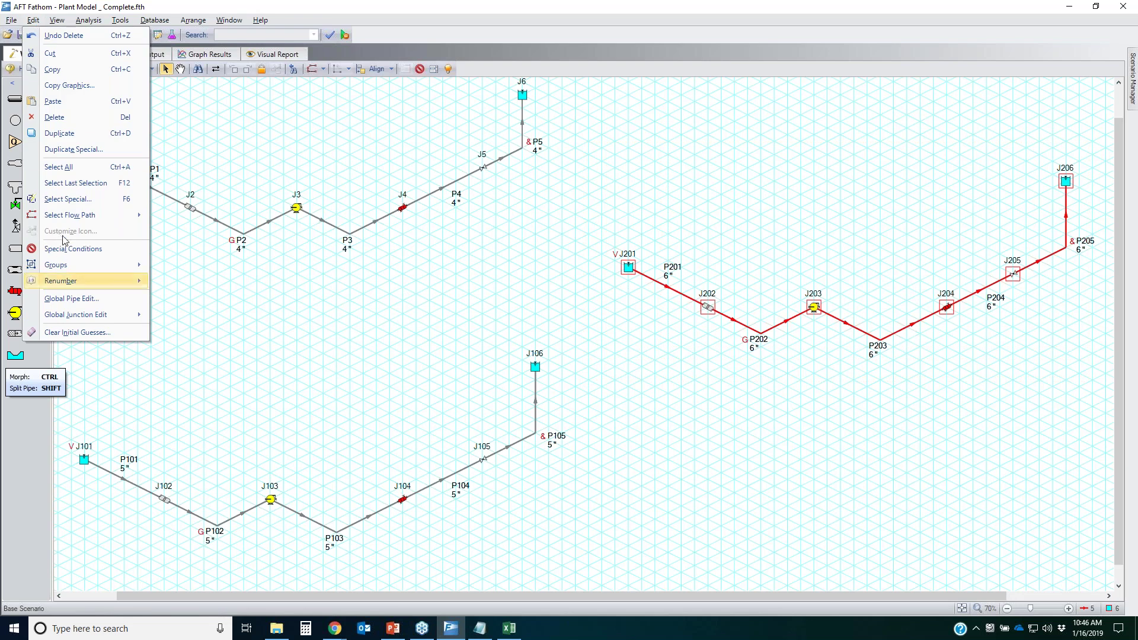
click(91, 149)
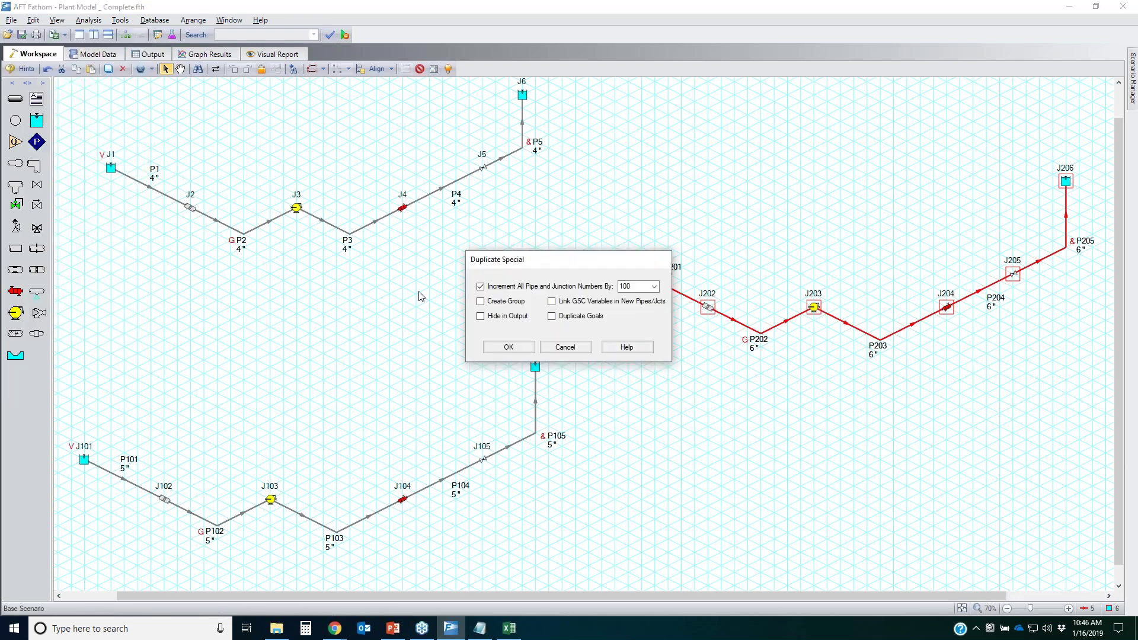
click(655, 286)
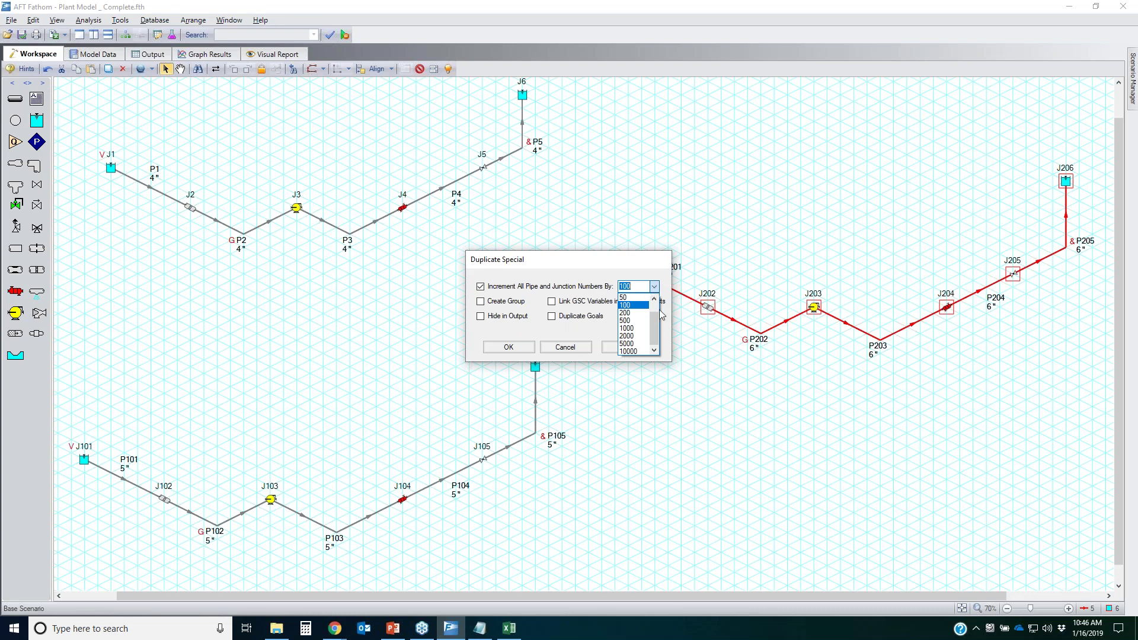
click(655, 287)
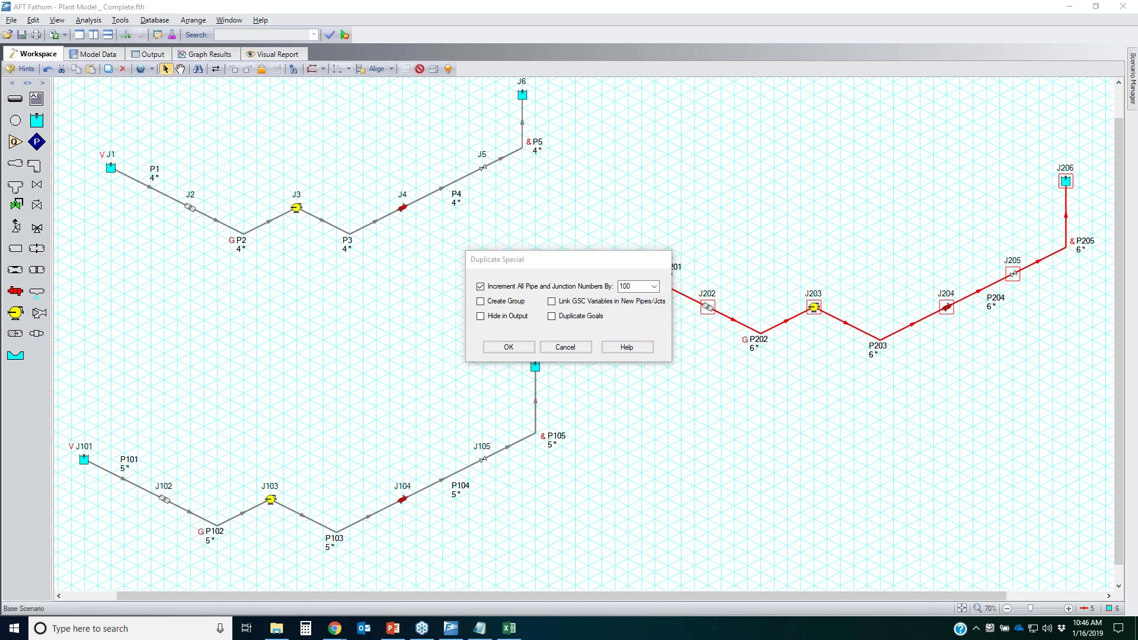
drag(385, 256, 332, 228)
mouse_move(356, 556)
mouse_down()
mouse_move(315, 548)
mouse_move(339, 531)
mouse_up()
mouse_move(908, 332)
mouse_down()
mouse_move(854, 364)
mouse_move(883, 335)
mouse_up()
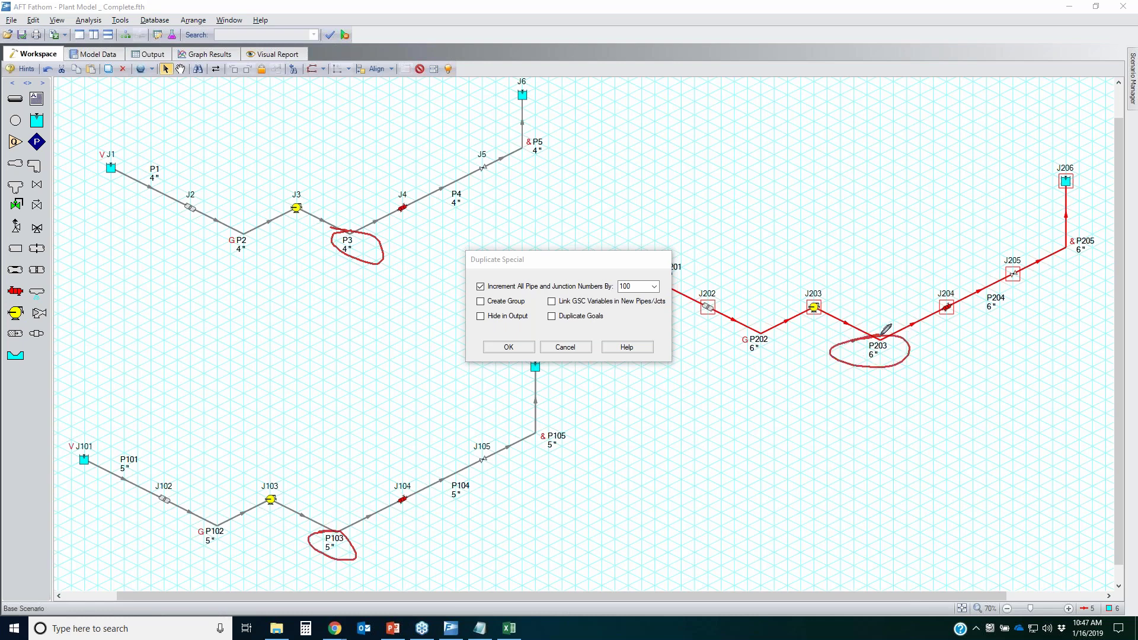
mouse_move(469, 251)
mouse_down()
mouse_move(574, 240)
mouse_move(511, 285)
mouse_up()
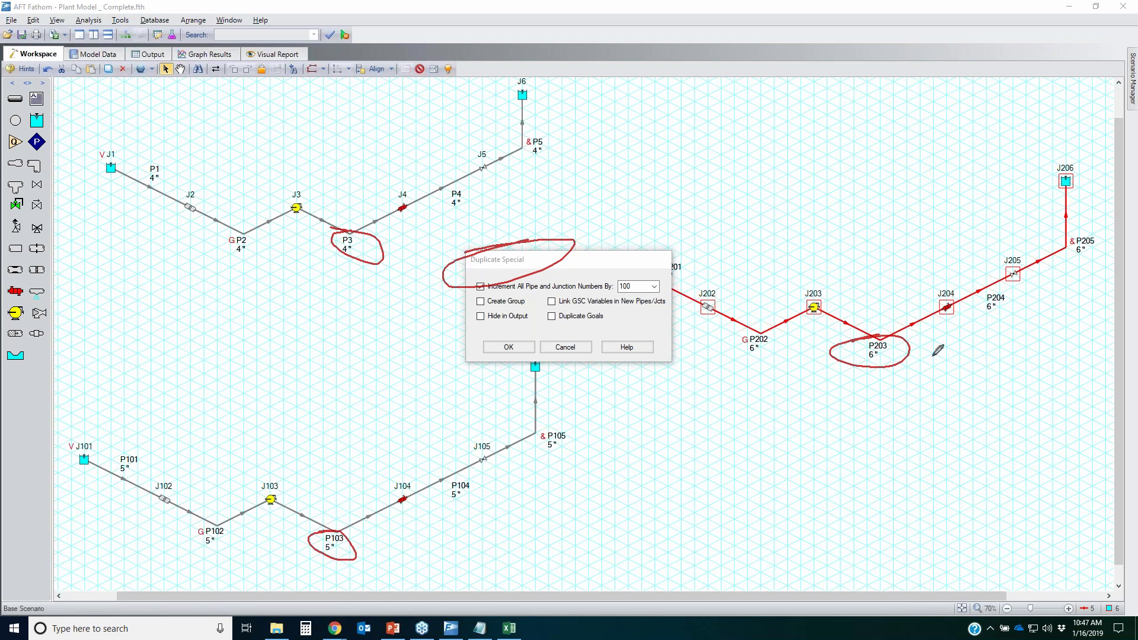
key(Escape)
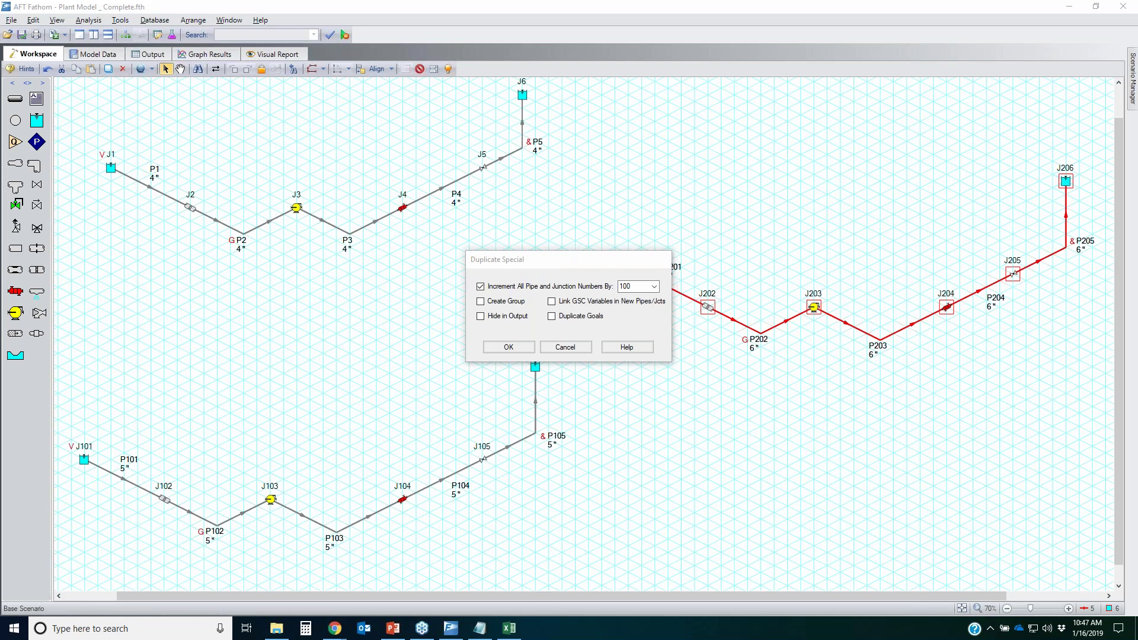
click(577, 349)
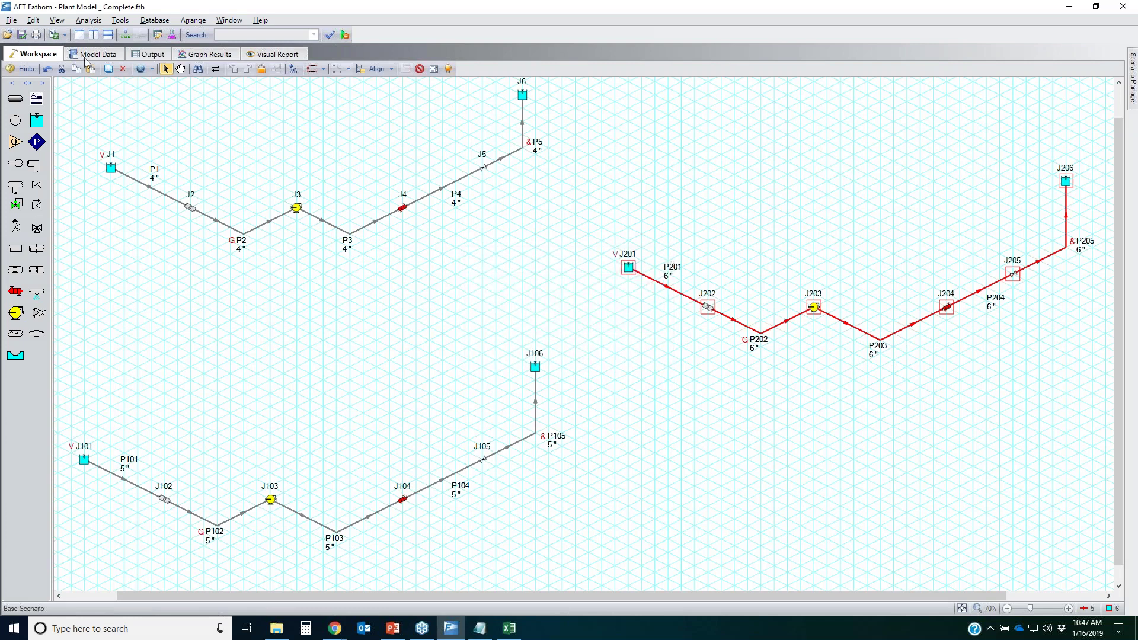
- Duplicate the J201–J206 pipe run with all pipe and junction numbers incremented by 100, placing the copy below and beyond the original
click(33, 20)
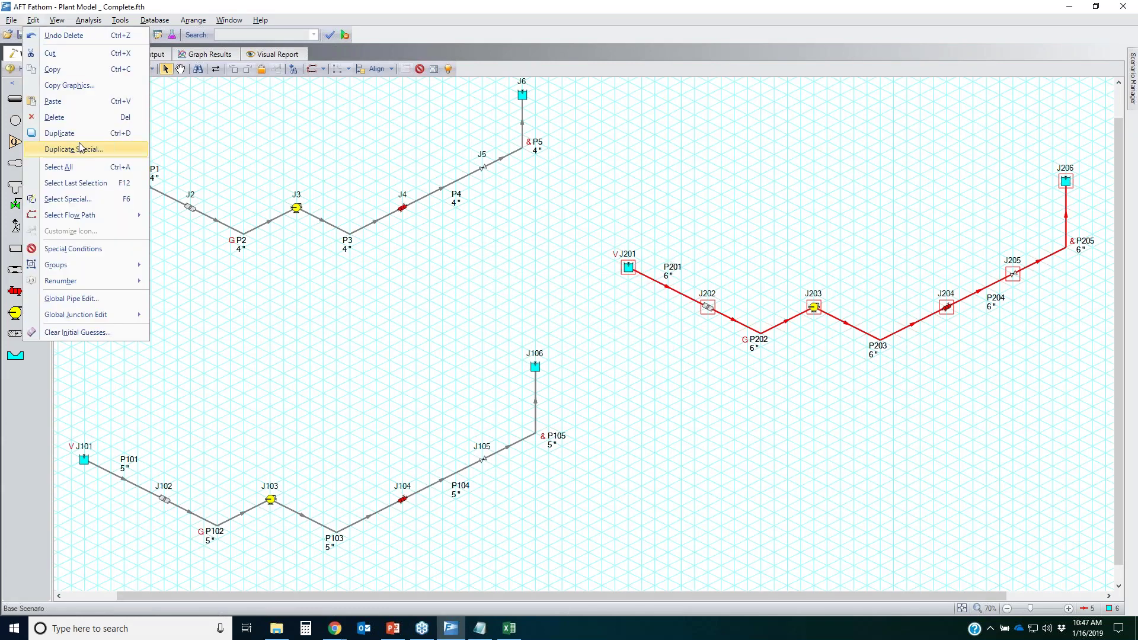
click(81, 148)
click(509, 349)
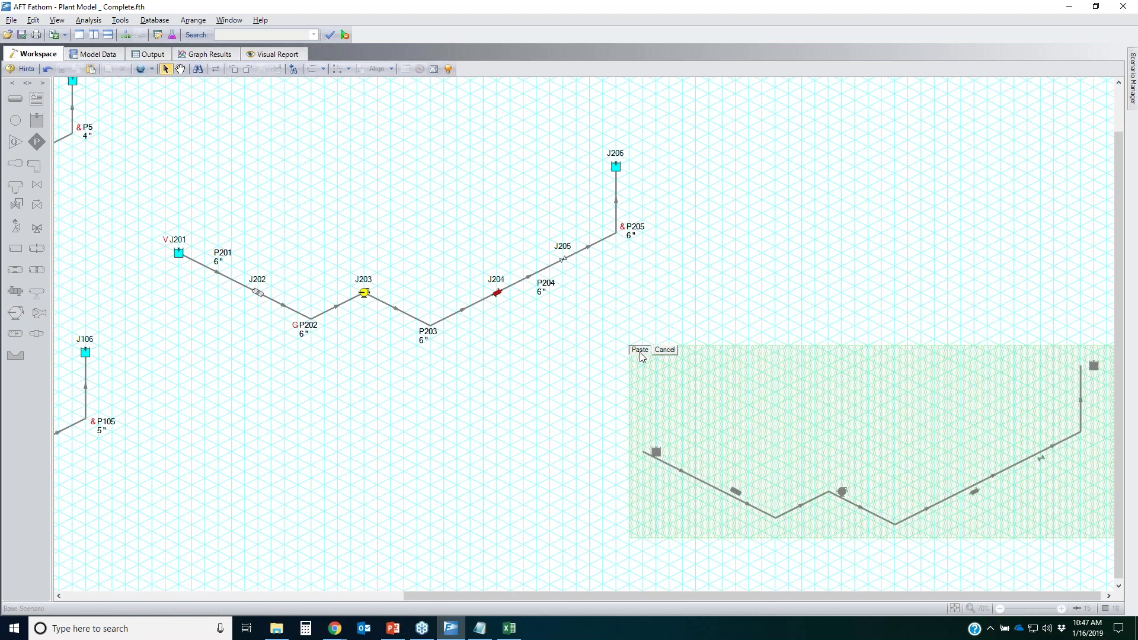
click(639, 350)
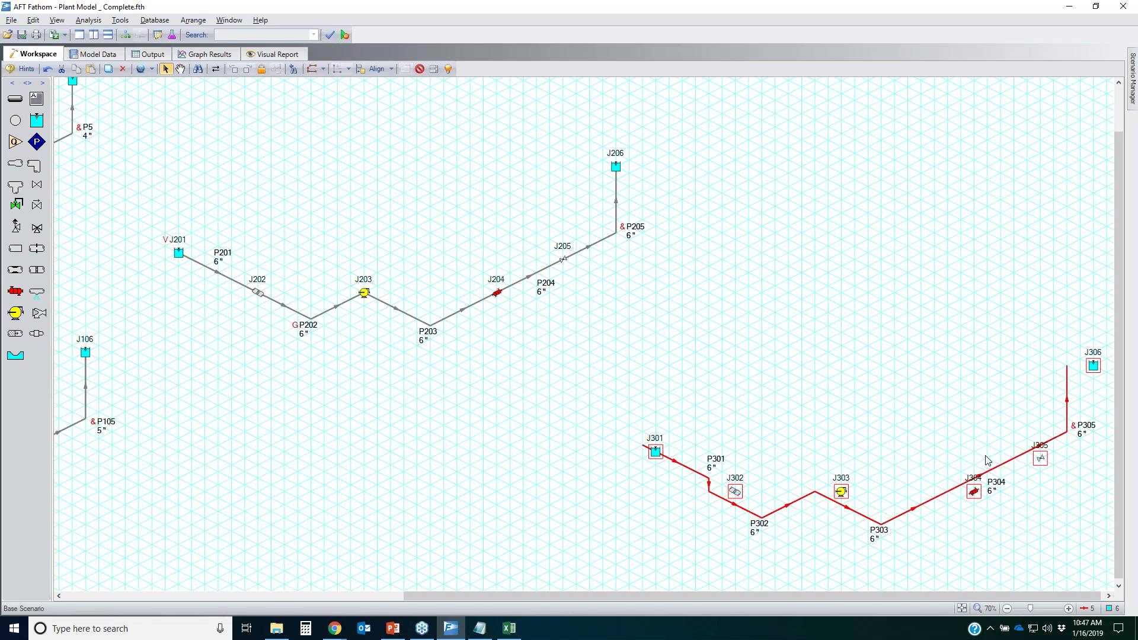
- Check which pipe drawing mode is set for the workspace
click(193, 21)
mouse_move(226, 138)
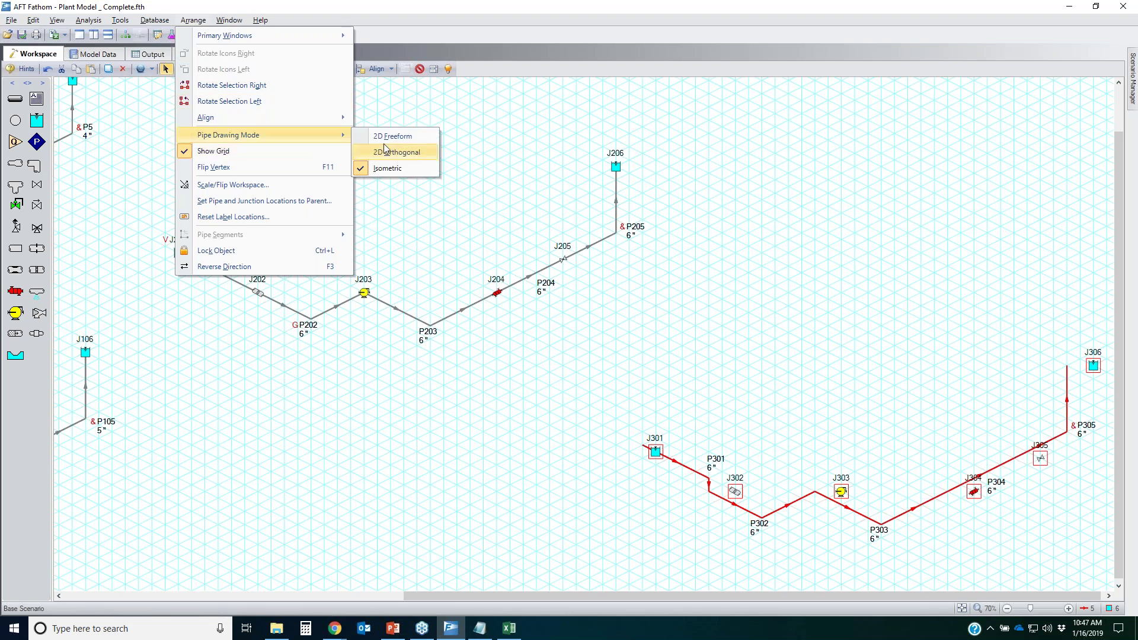
click(945, 13)
- Delete the duplicated 300-series pipe run and fit the remaining model in the workspace
drag(1107, 331, 541, 580)
key(Delete)
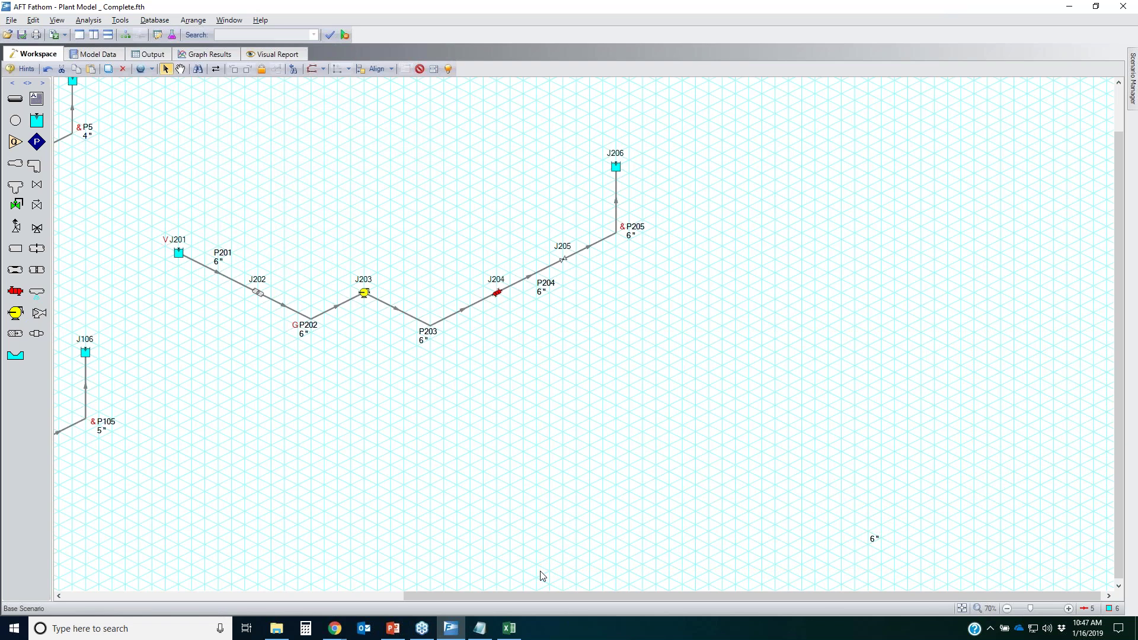
click(955, 609)
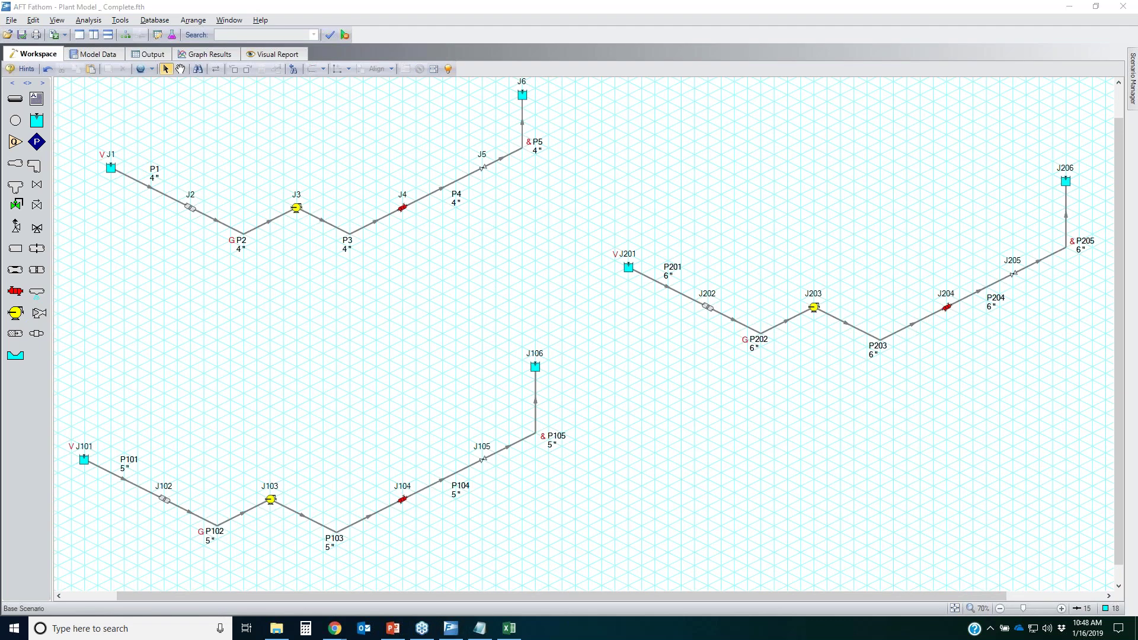
drag(158, 256, 87, 244)
mouse_move(497, 335)
mouse_down()
mouse_move(15, 533)
mouse_move(475, 390)
mouse_up()
mouse_move(1058, 153)
mouse_down()
mouse_move(796, 398)
mouse_move(1086, 190)
mouse_up()
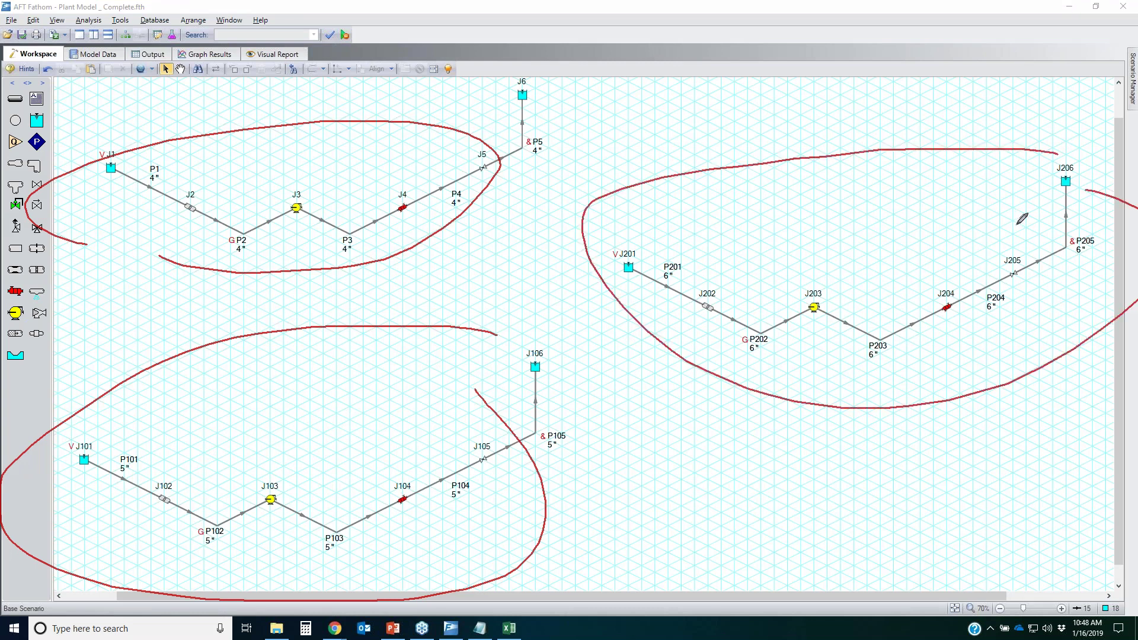
key(Escape)
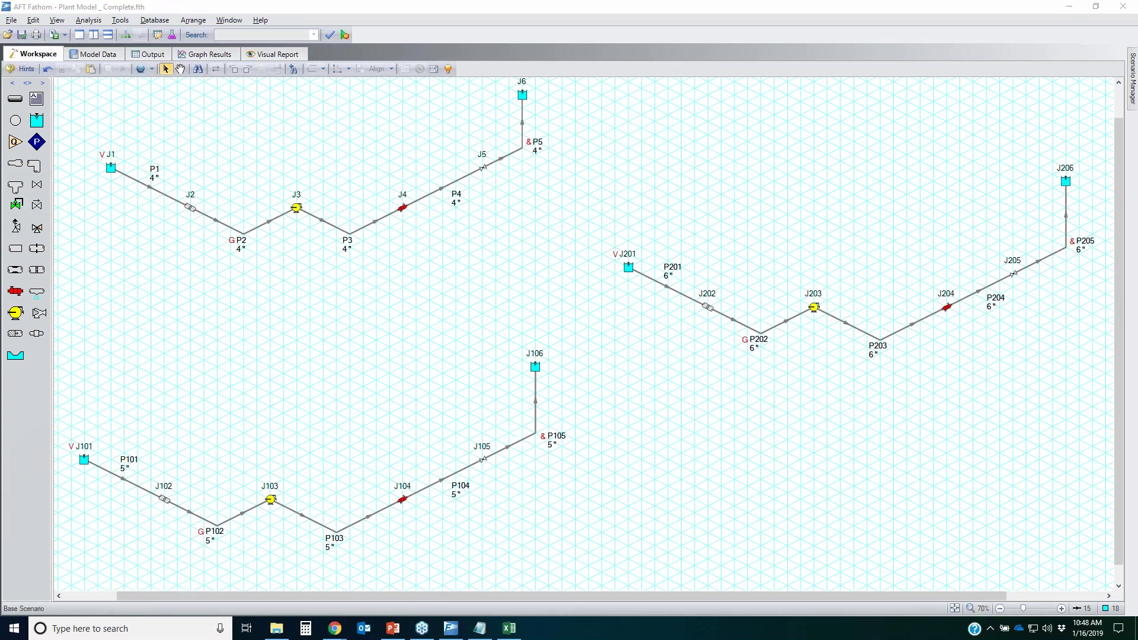
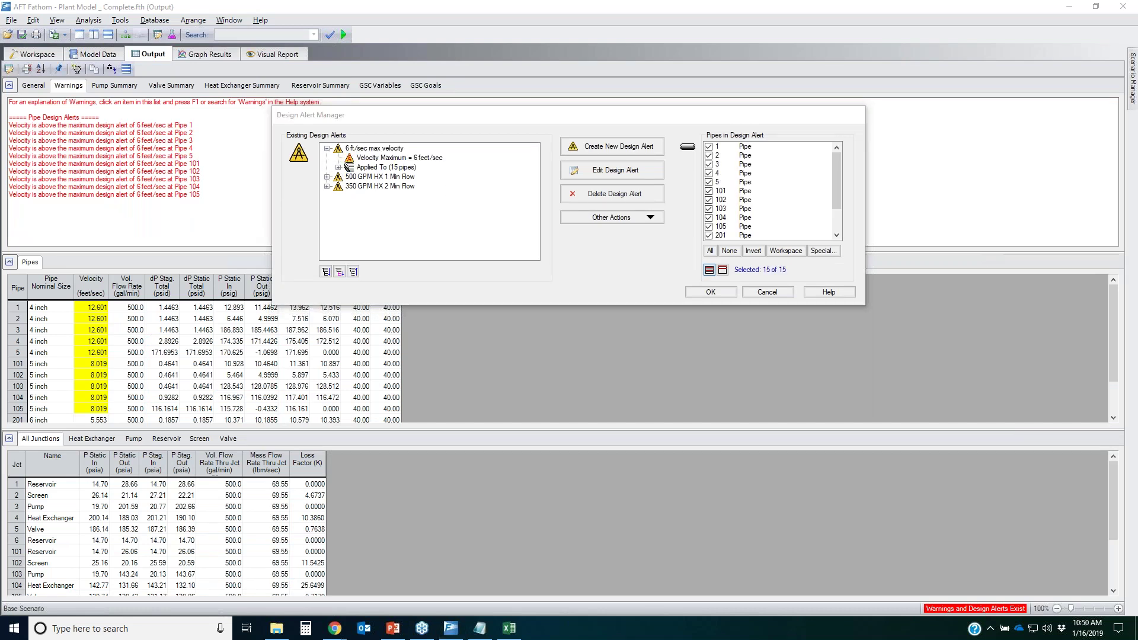
- Examine the 6 ft/sec max velocity design alert and the pipes it applies to, closing the Design Alert Manager without changes
mouse_move(317, 143)
mouse_down()
mouse_move(498, 161)
mouse_move(343, 177)
mouse_up()
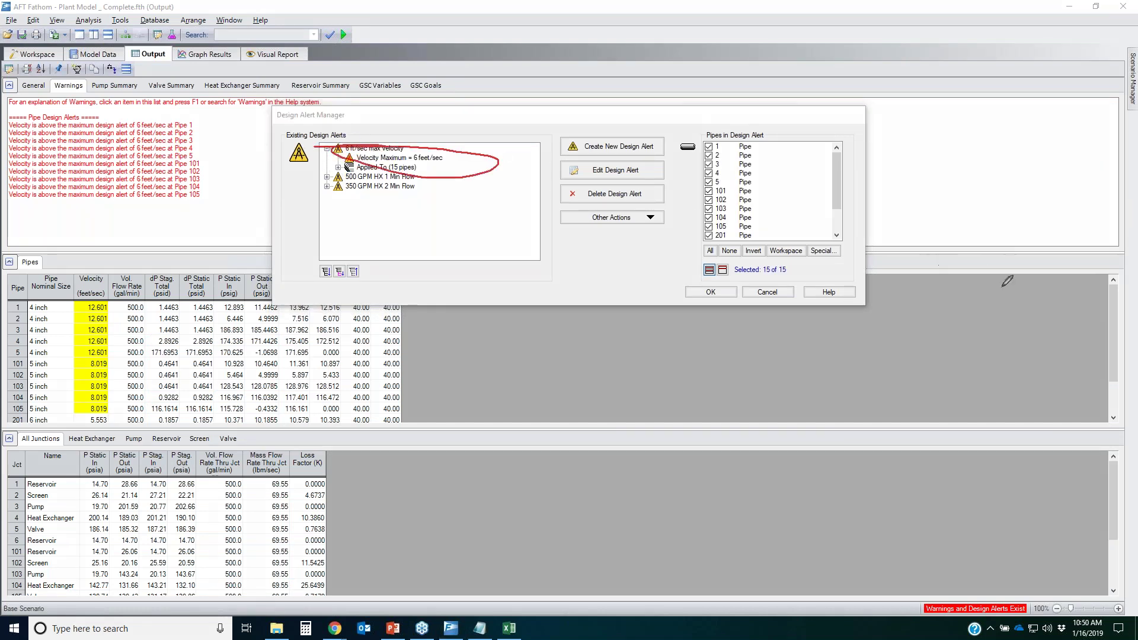
key(Escape)
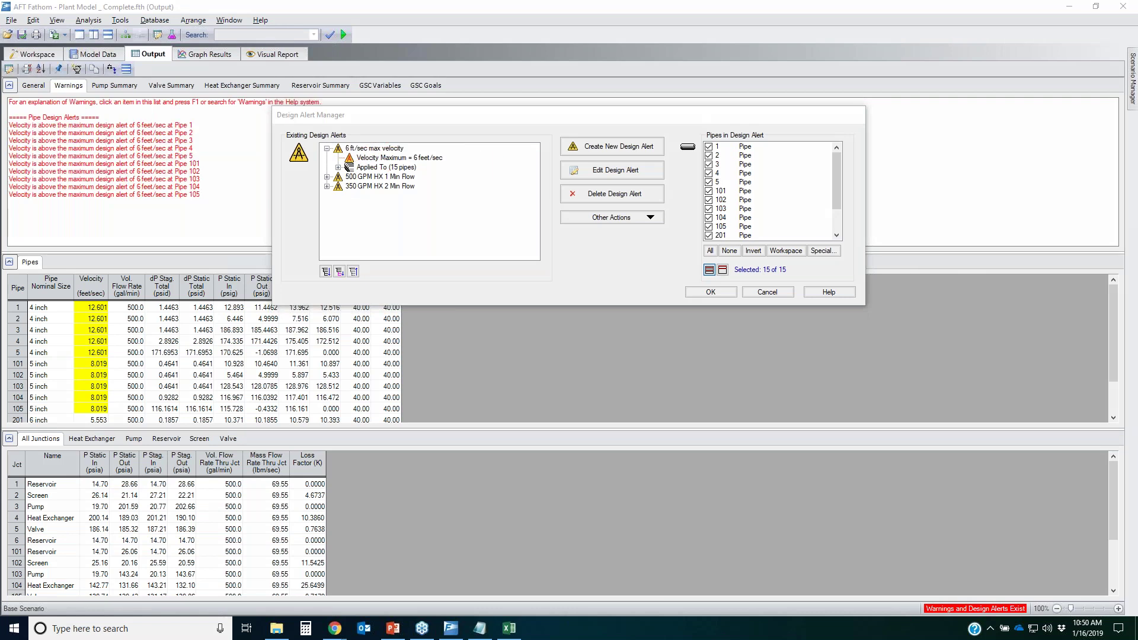
click(338, 168)
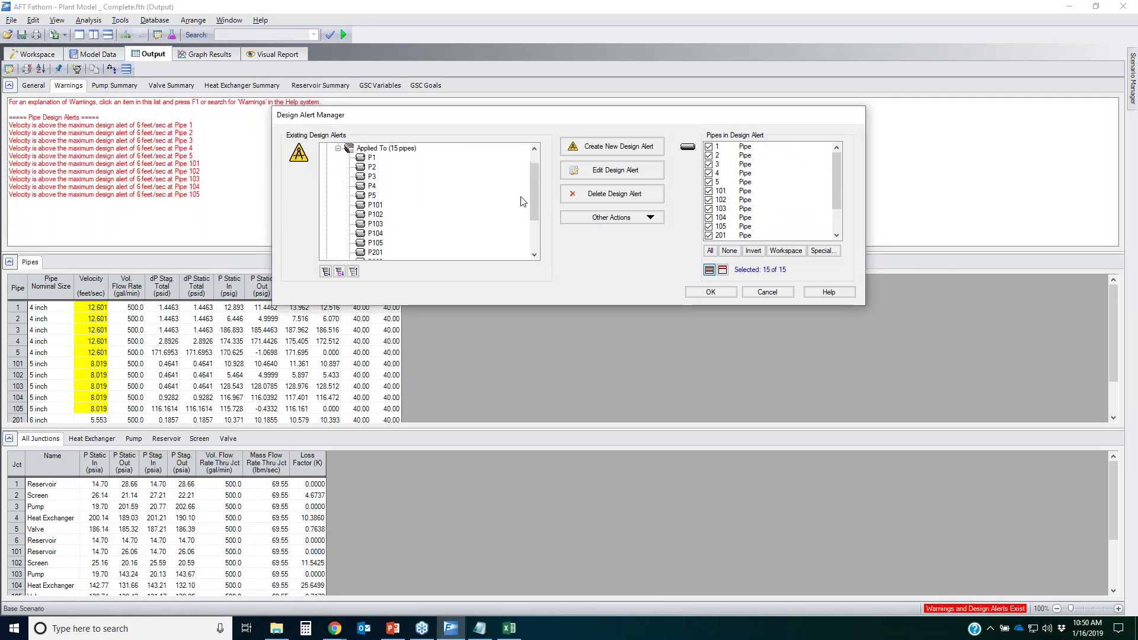
scroll(538, 178, up, 1)
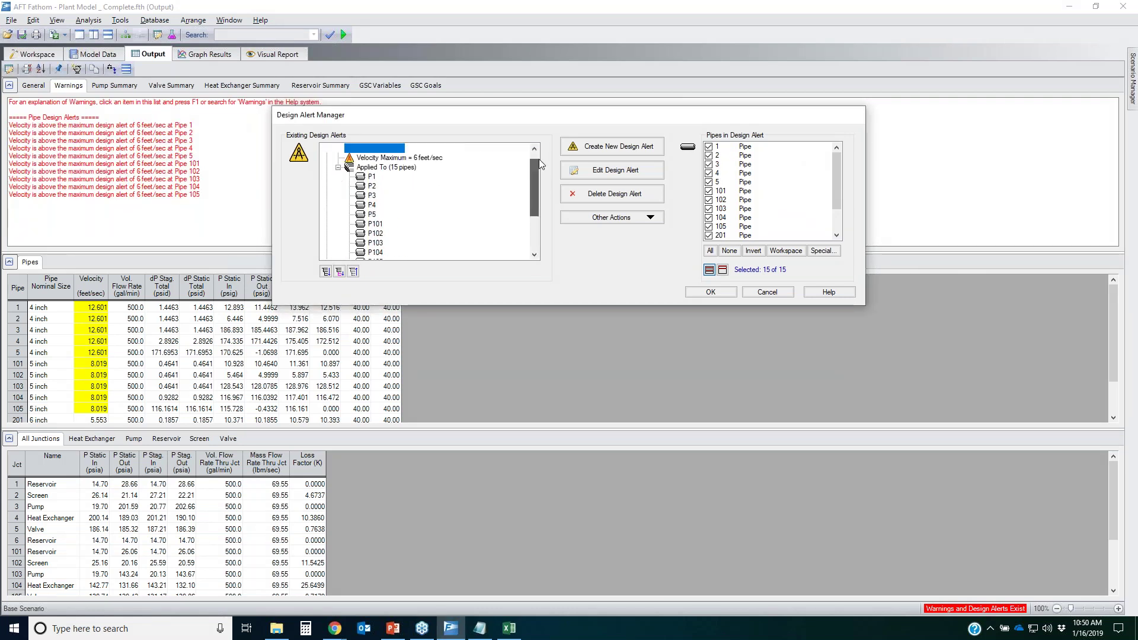
click(768, 292)
- Glance at the workspace, return to the output, collapse the junction results and enlarge the output text to 182%
click(50, 56)
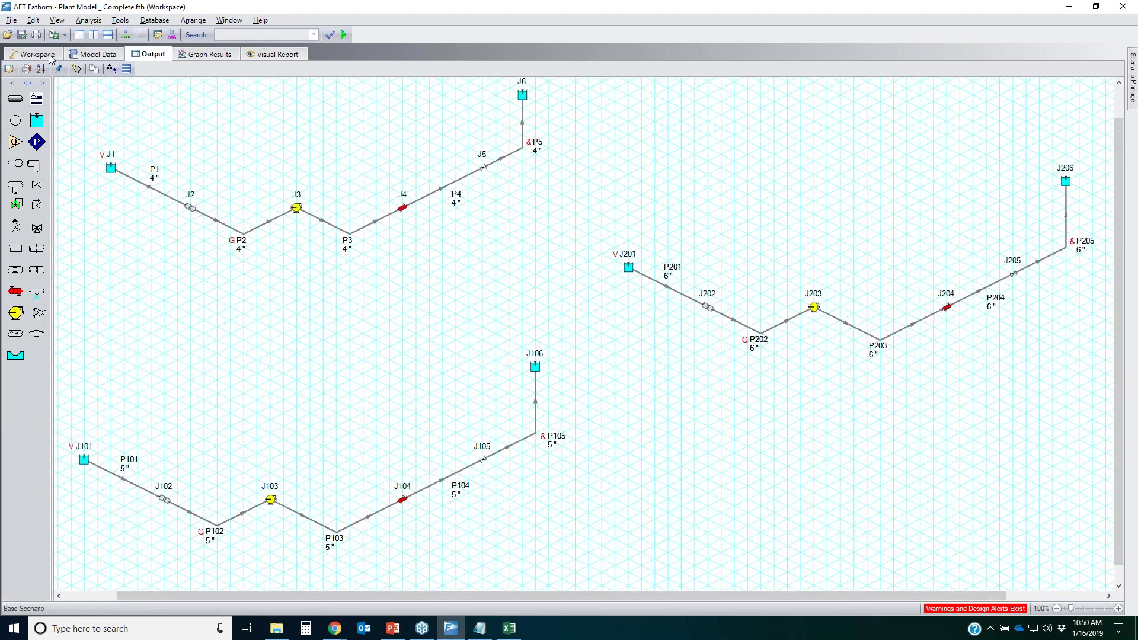
click(151, 55)
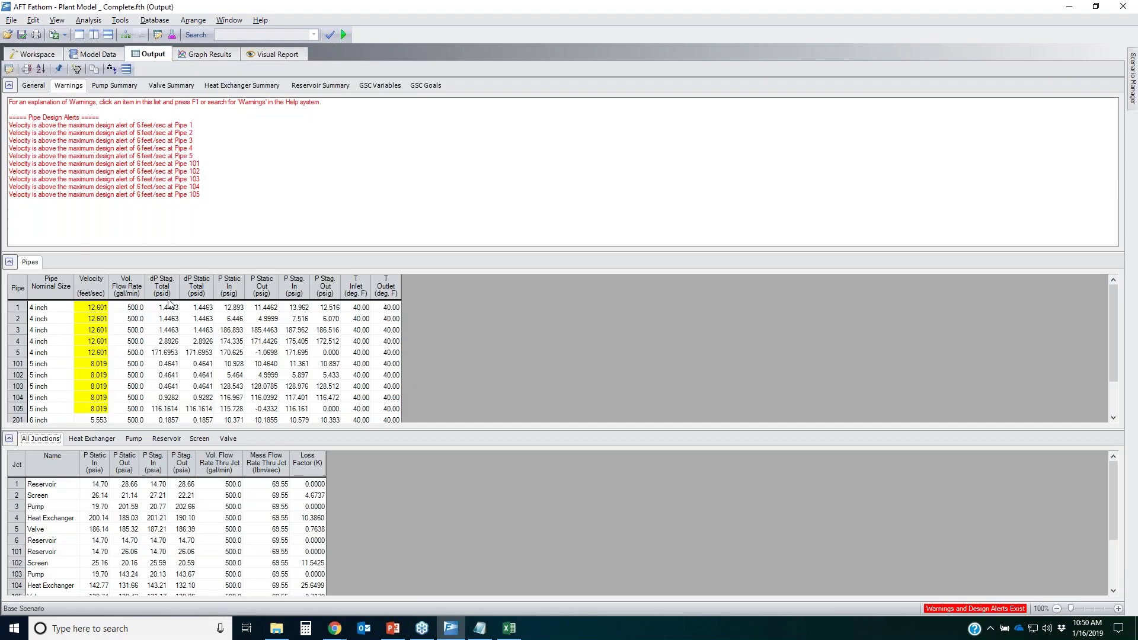
click(9, 439)
click(1085, 610)
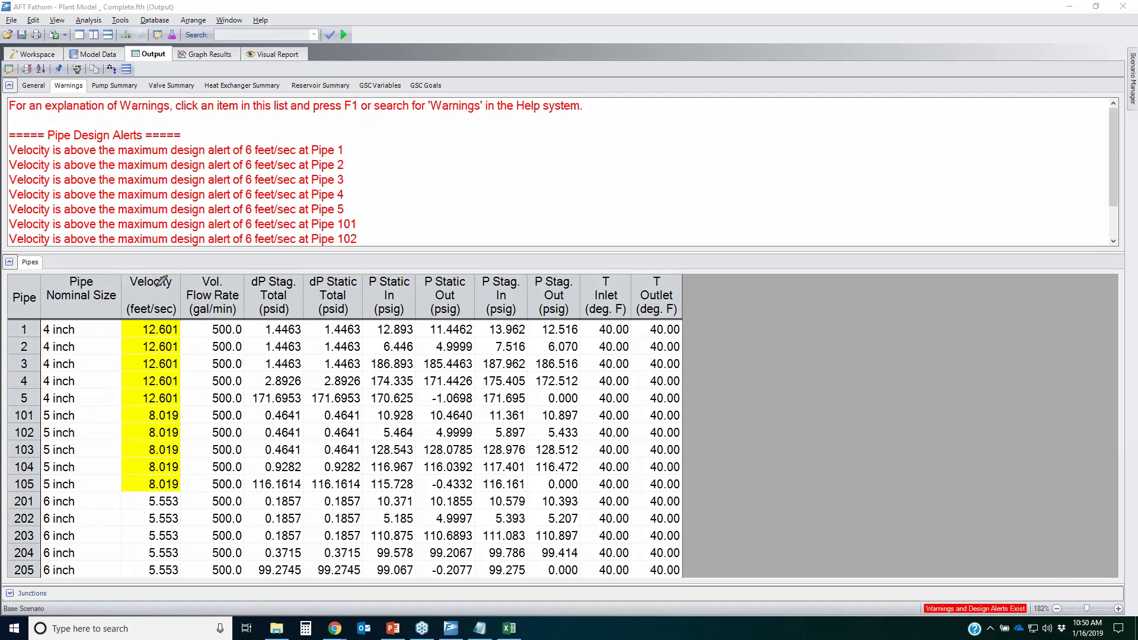
mouse_move(368, 139)
mouse_down()
mouse_move(8, 142)
mouse_move(277, 221)
mouse_move(335, 131)
mouse_up()
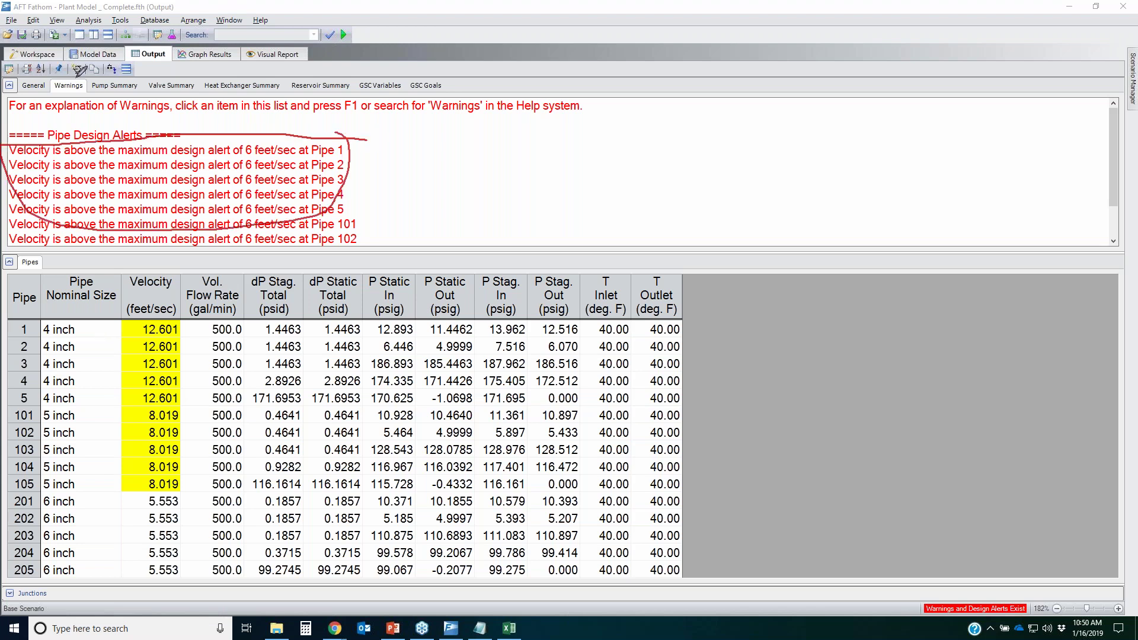
drag(39, 83, 89, 106)
click(25, 118)
drag(103, 106, 198, 131)
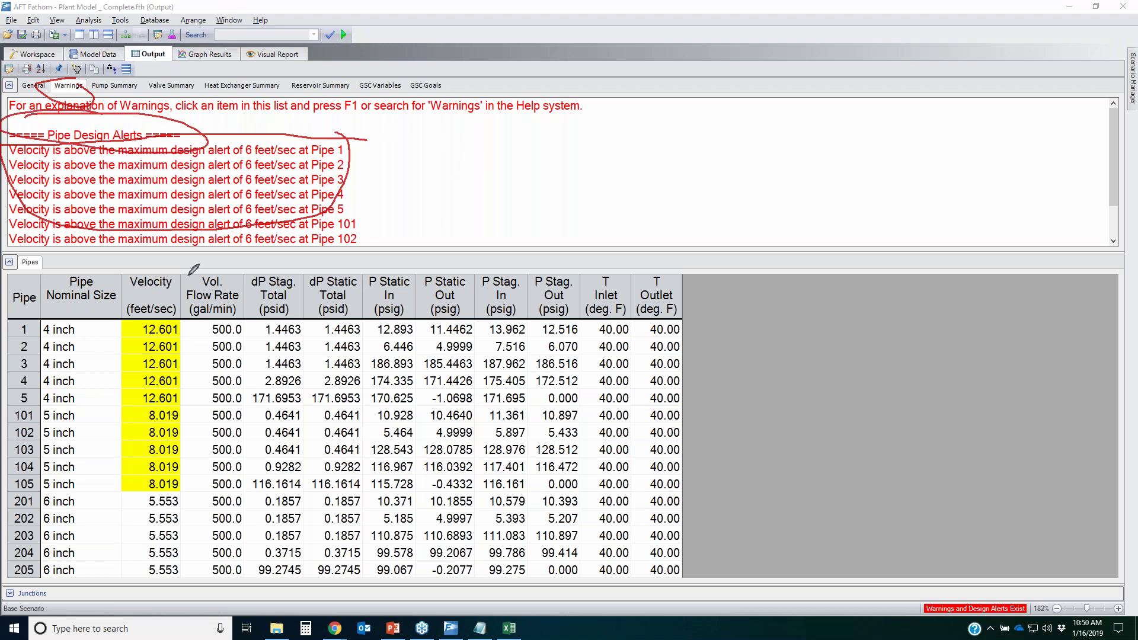
mouse_move(187, 275)
mouse_down()
mouse_move(117, 345)
mouse_move(147, 470)
mouse_move(169, 481)
mouse_move(184, 401)
mouse_up()
drag(188, 342, 186, 274)
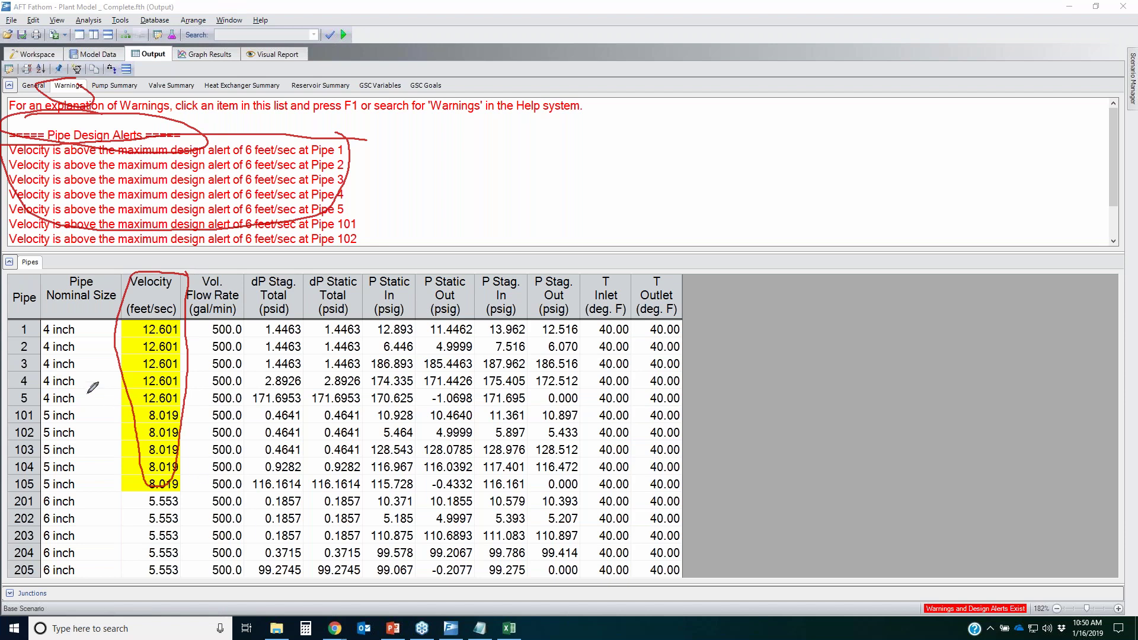
drag(112, 323, 43, 377)
mouse_move(40, 315)
mouse_down()
mouse_move(121, 386)
mouse_move(40, 483)
mouse_up()
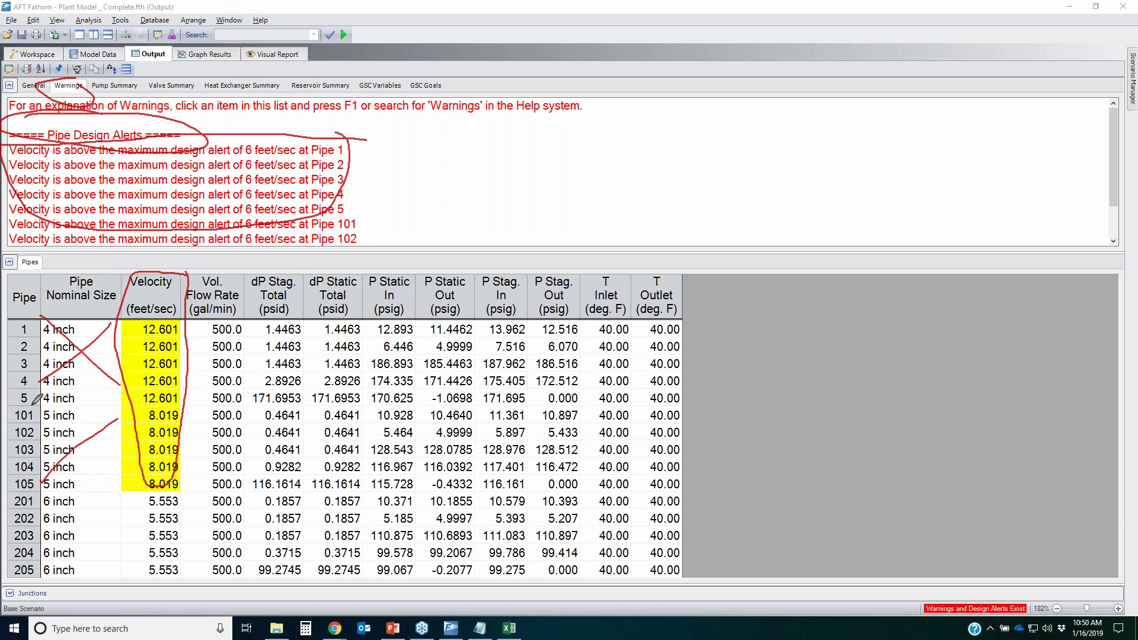
drag(31, 407, 122, 490)
click(112, 500)
mouse_move(40, 488)
mouse_down()
mouse_move(134, 550)
mouse_move(145, 507)
mouse_up()
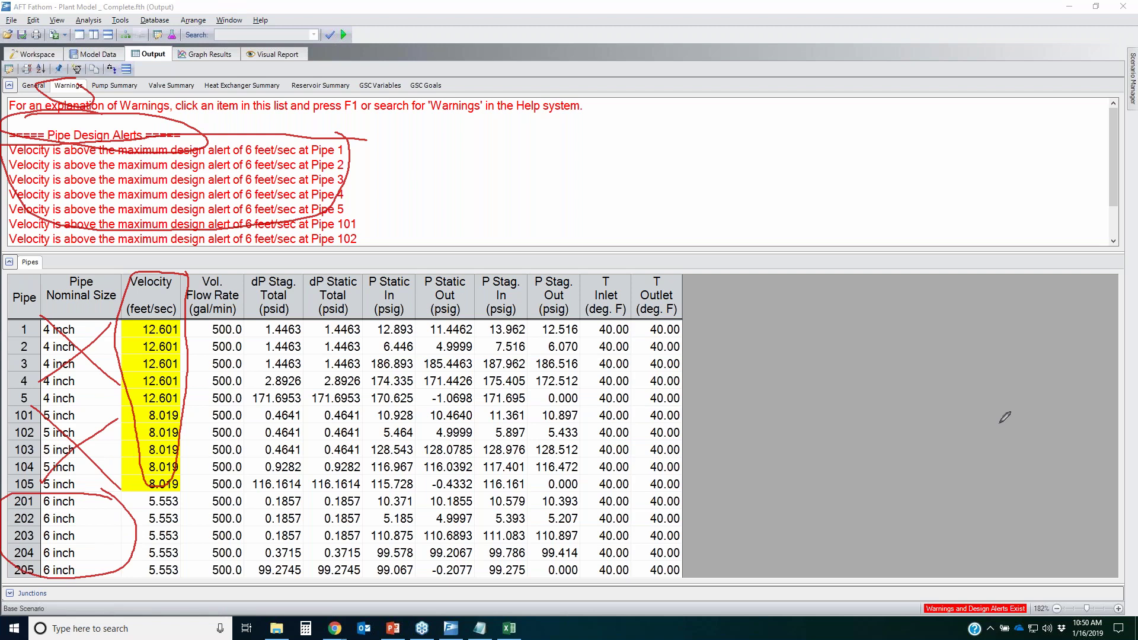
key(Escape)
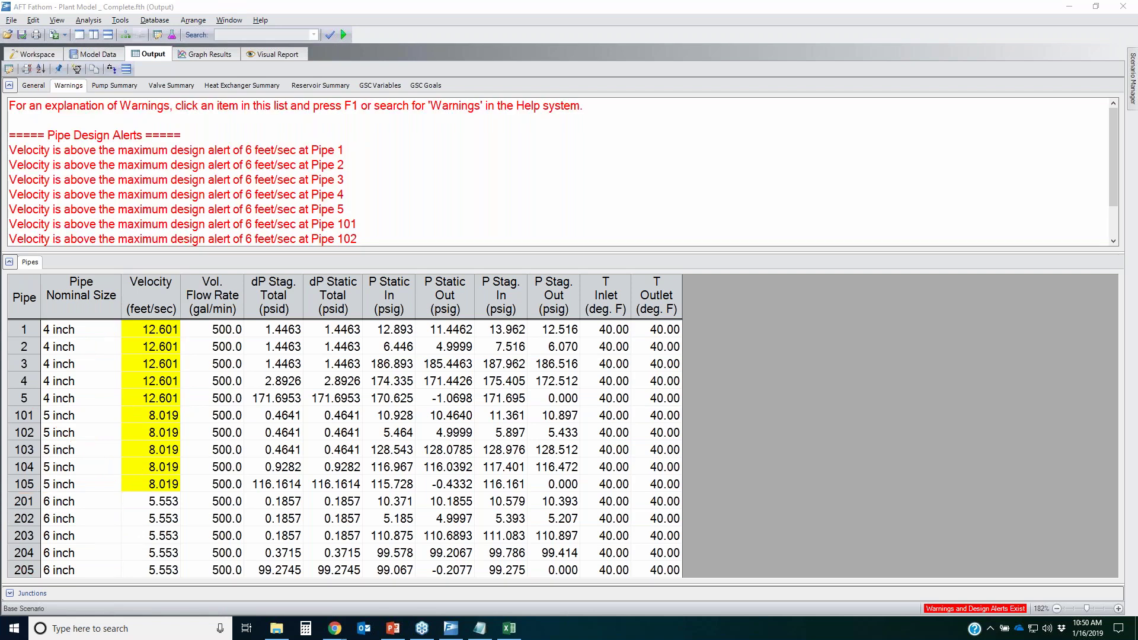
- Review the heat exchanger minimum flow alerts in the Design Alert Manager from the workspace and close it without changes
click(40, 55)
click(120, 20)
click(140, 102)
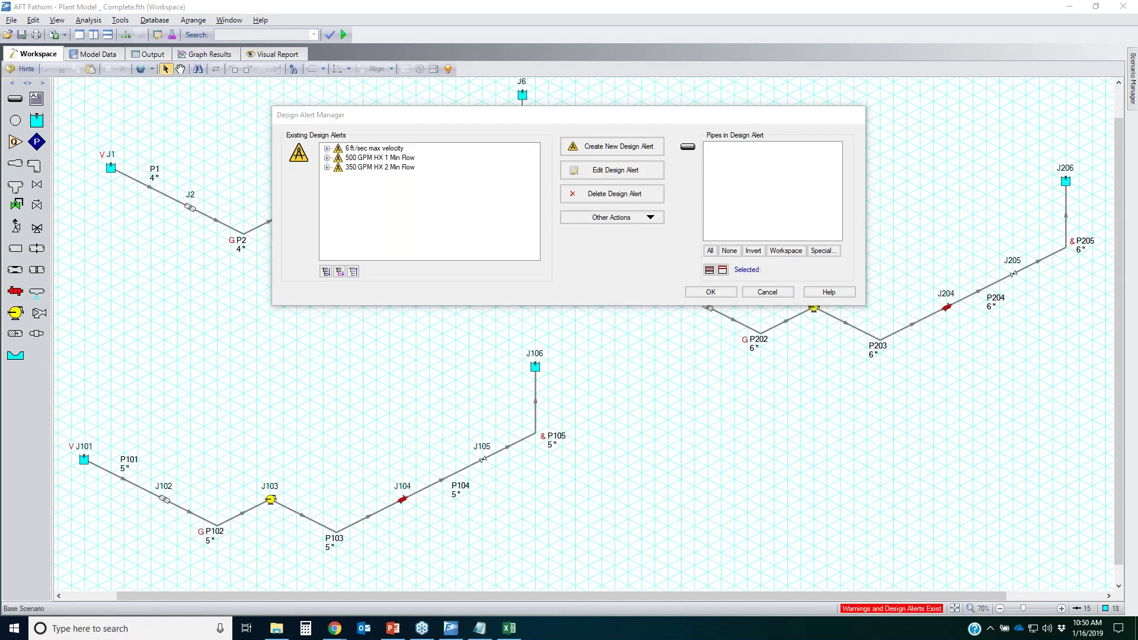
mouse_move(326, 155)
mouse_down()
mouse_move(427, 158)
mouse_move(387, 175)
mouse_move(329, 159)
mouse_up()
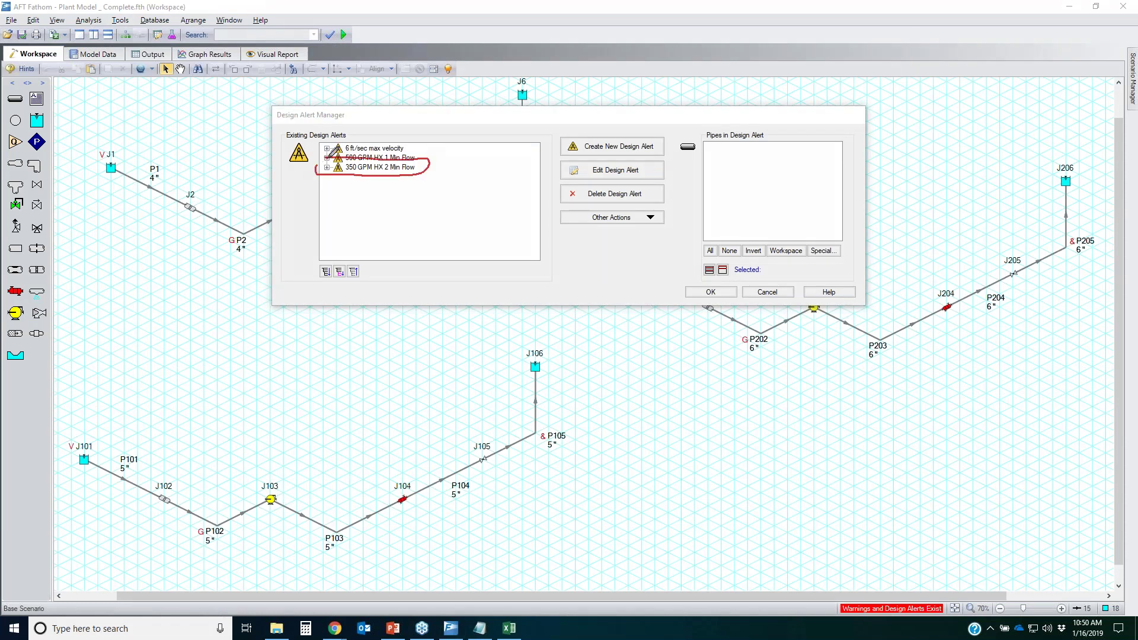
drag(422, 158, 333, 171)
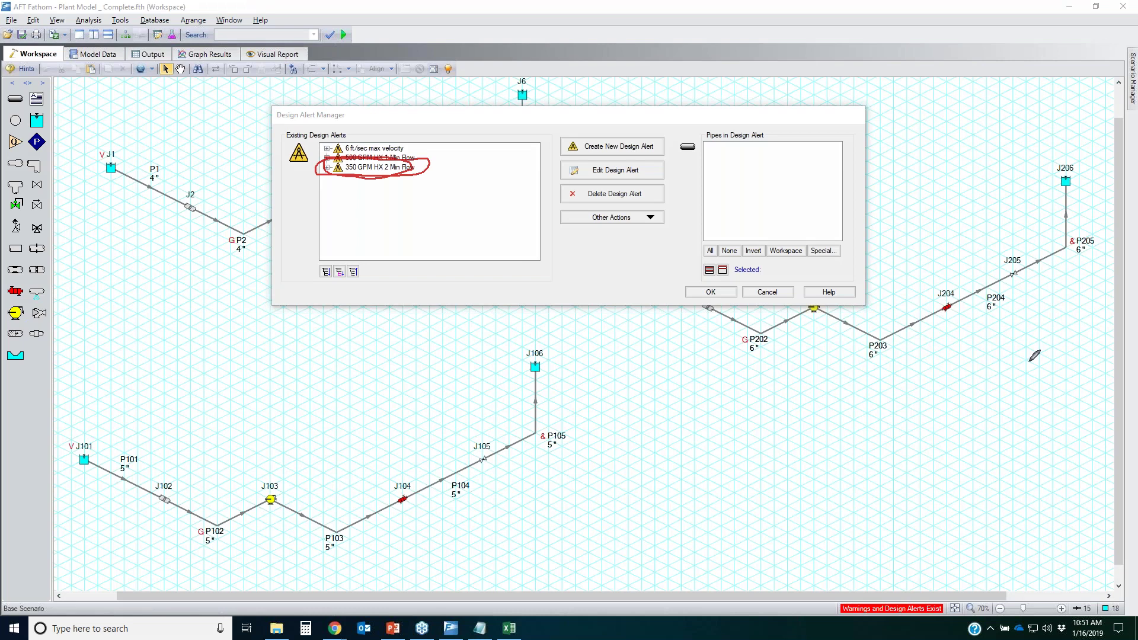
key(Escape)
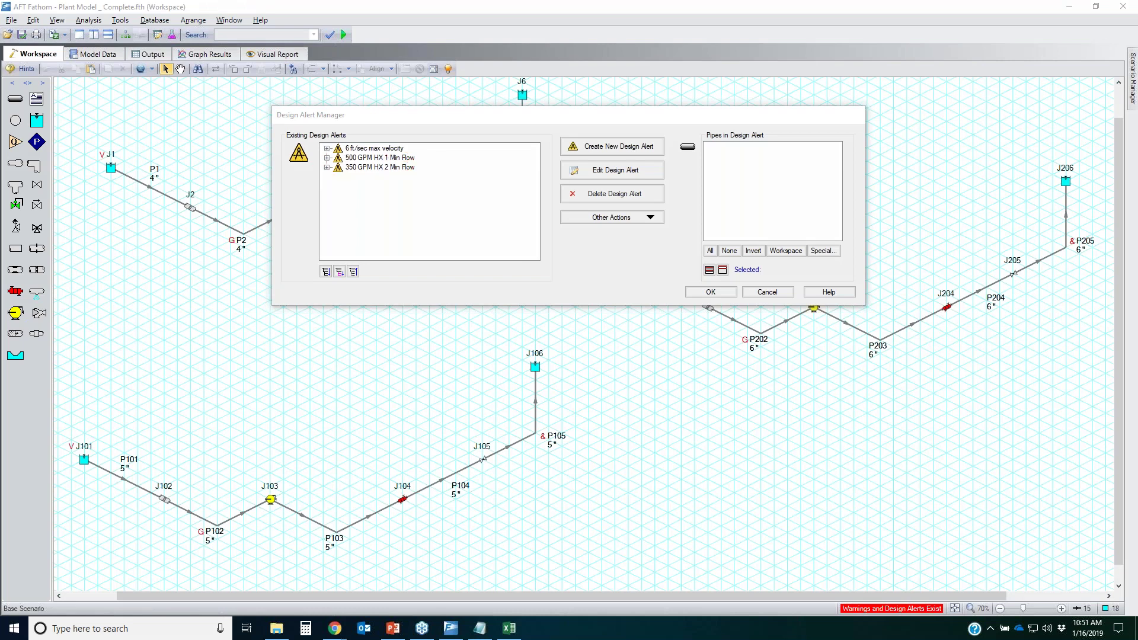
click(765, 293)
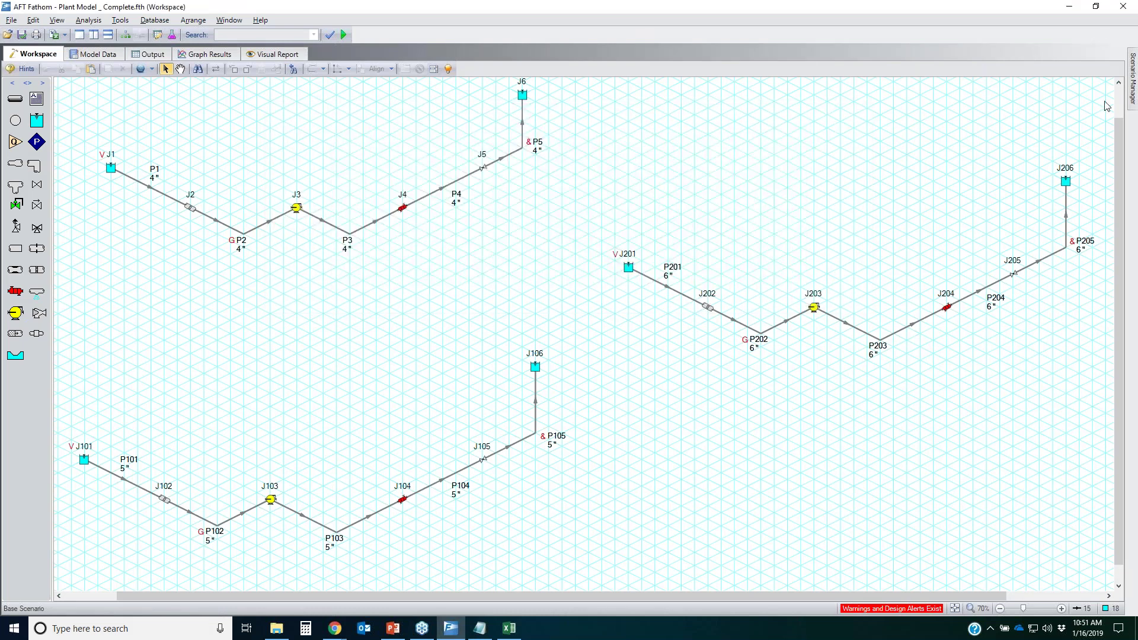
- Load the With Parallel Pumps scenario and fit its whole model in the workspace
click(1134, 89)
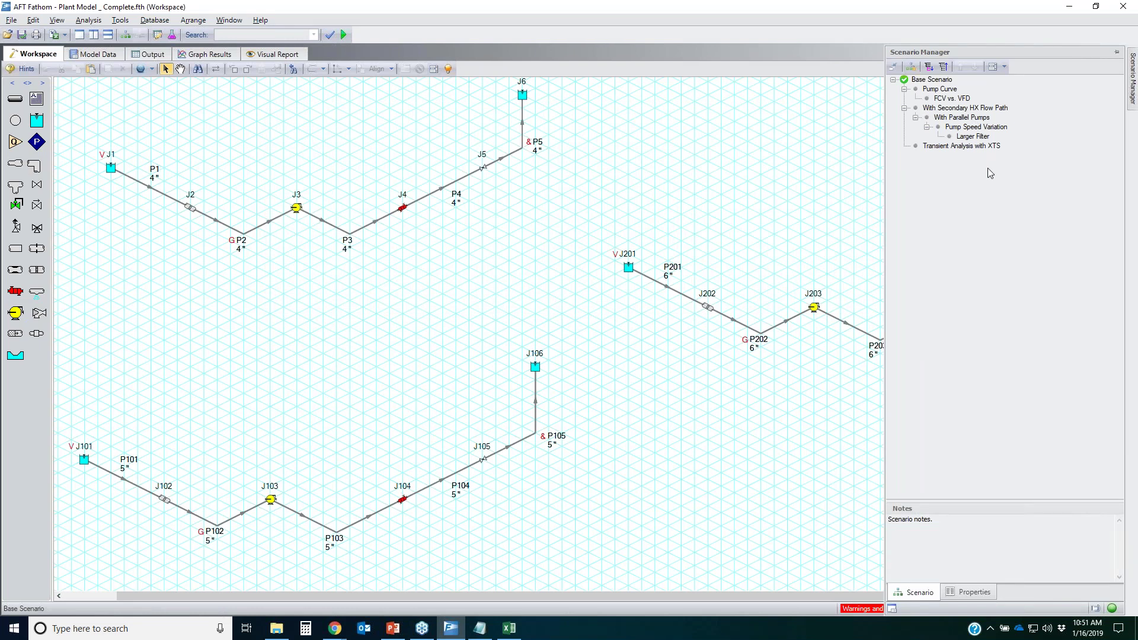
double_click(978, 117)
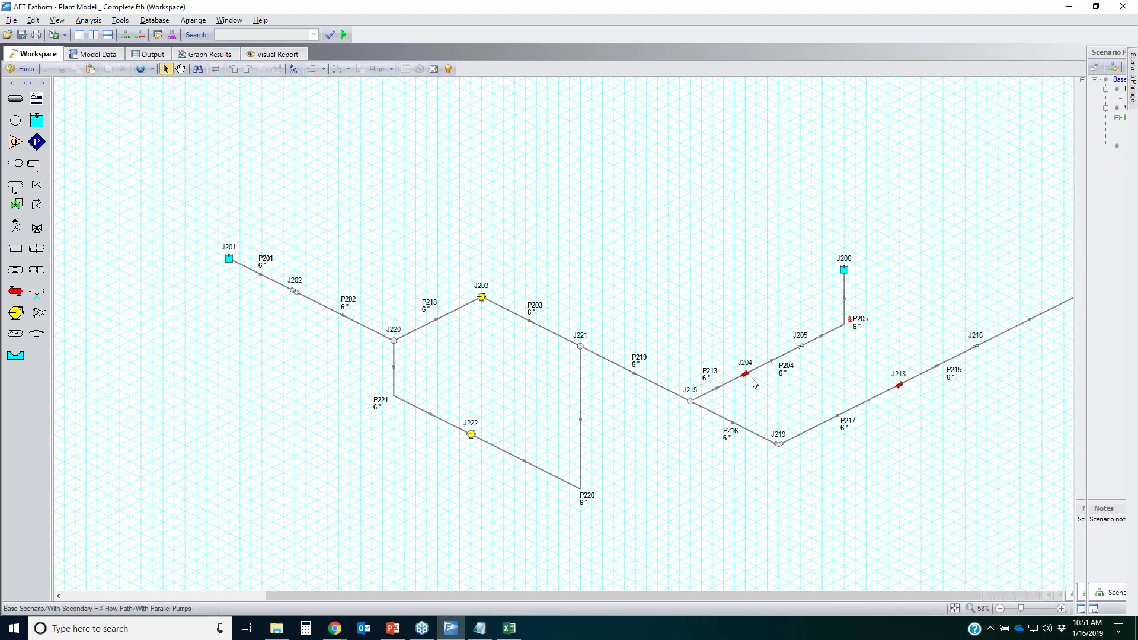
mouse_move(746, 377)
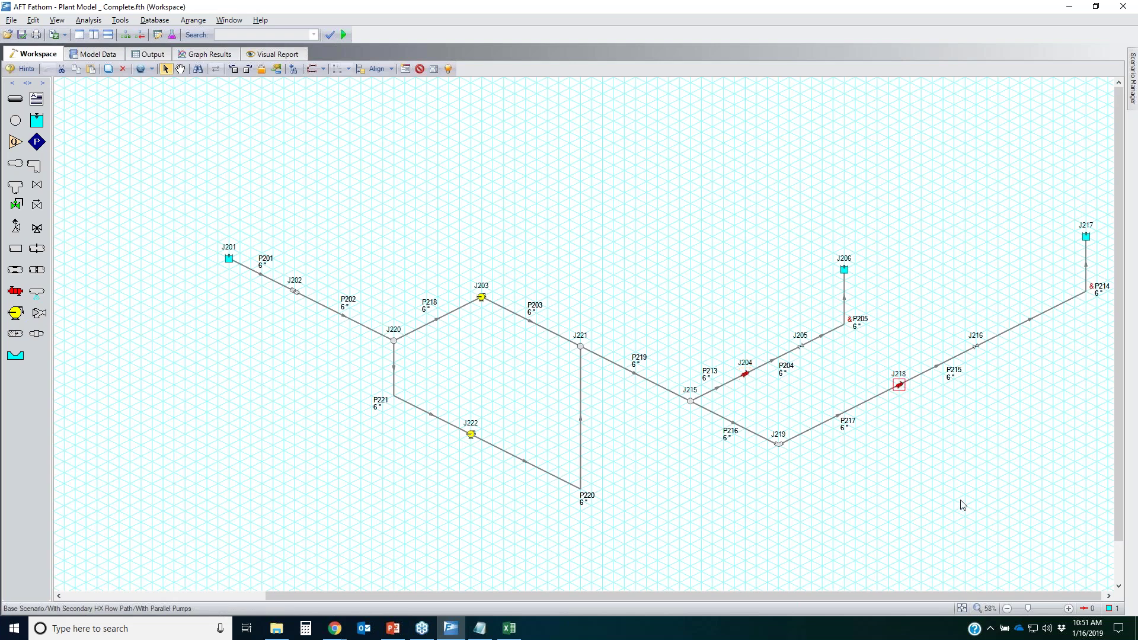
click(962, 609)
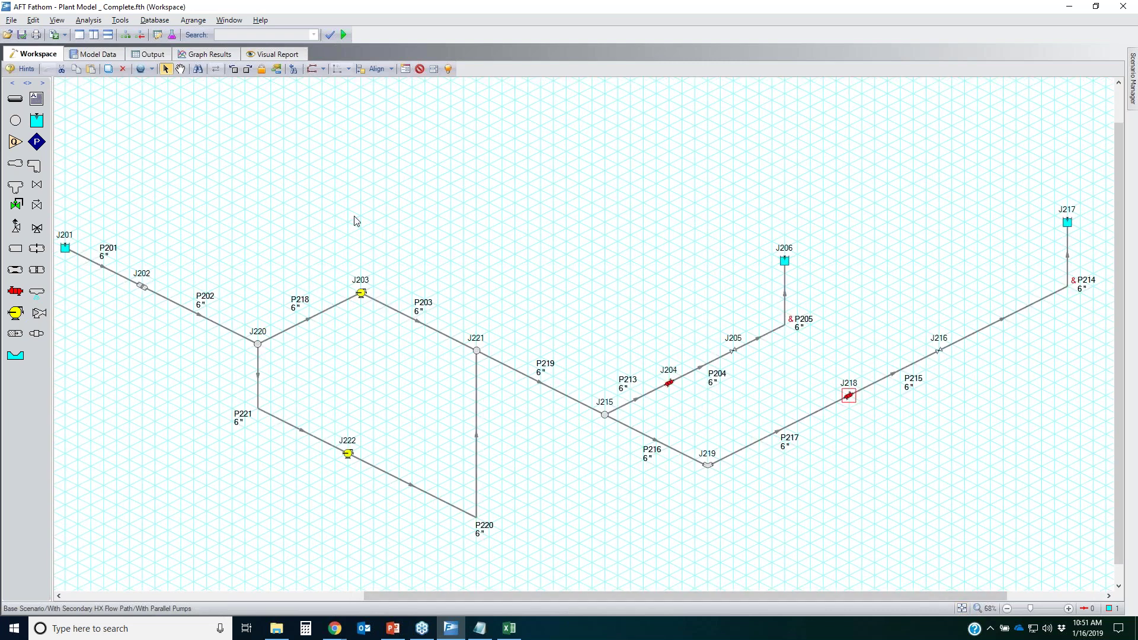
- Examine the limits and assigned objects of the max velocity, HX 1 and HX 2 minimum flow design alerts in the With Parallel Pumps scenario
click(120, 20)
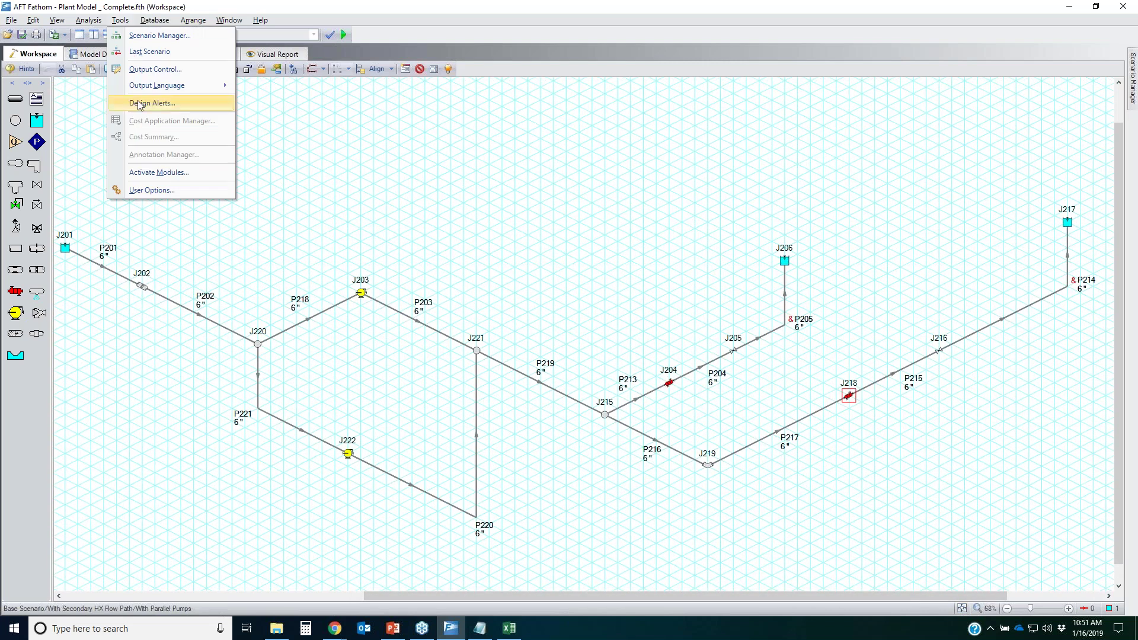
click(140, 104)
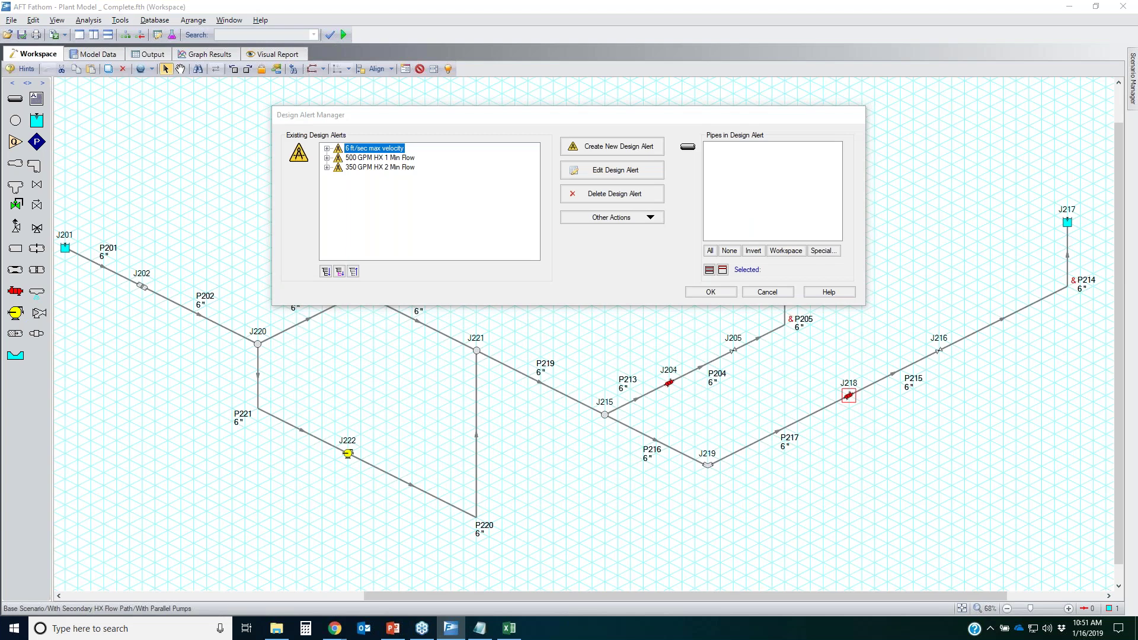
mouse_move(410, 149)
mouse_down()
mouse_move(365, 169)
mouse_move(317, 155)
mouse_move(391, 151)
mouse_up()
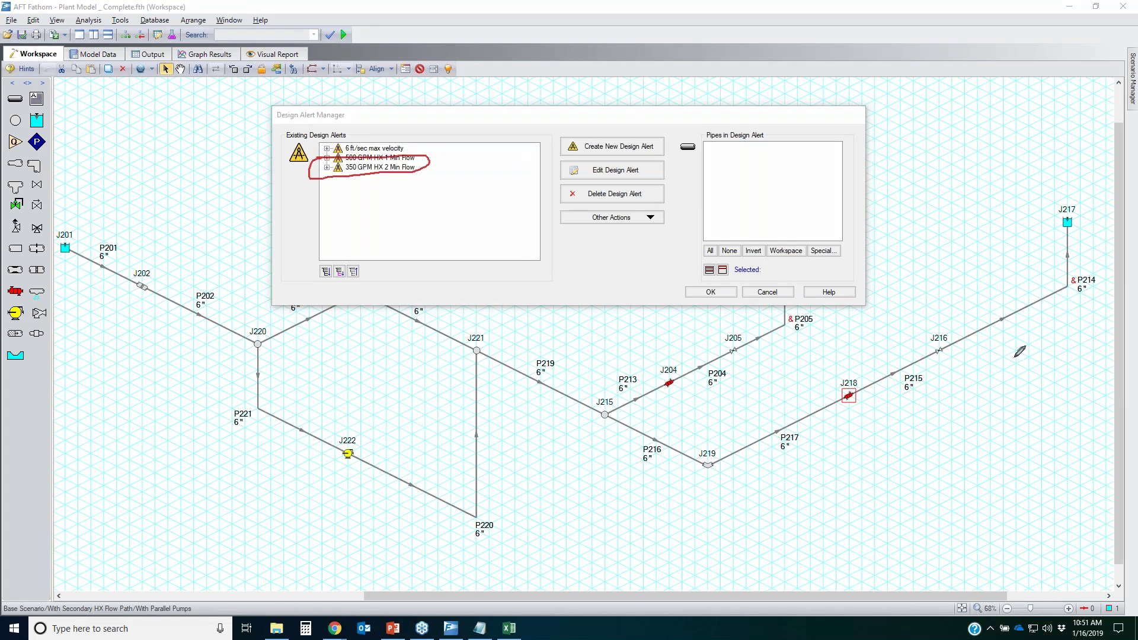
key(Escape)
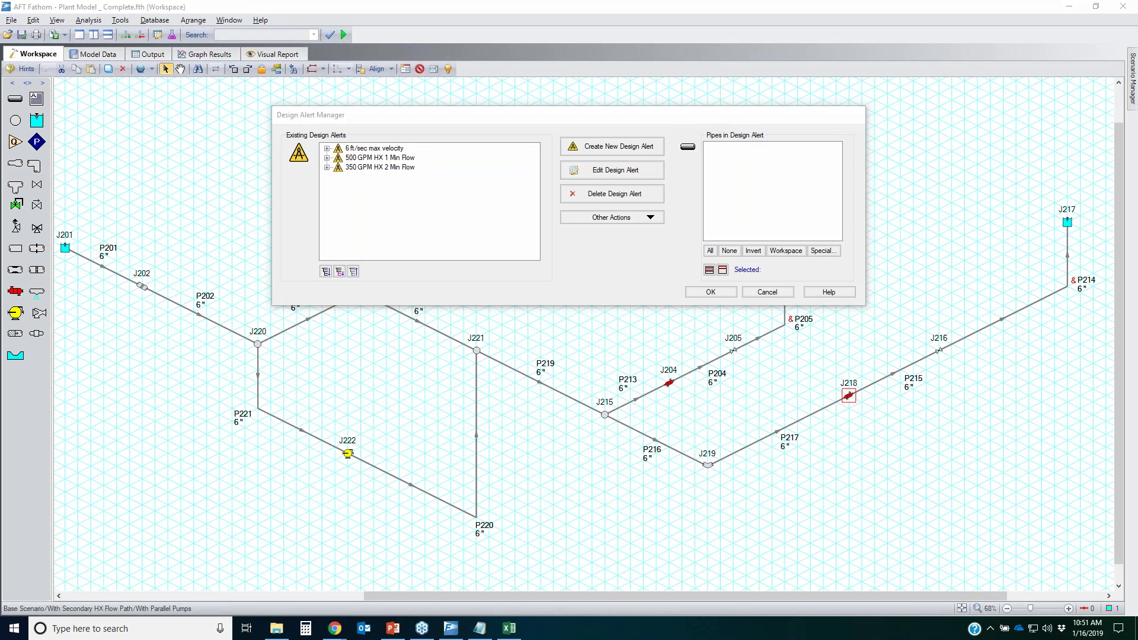
click(327, 159)
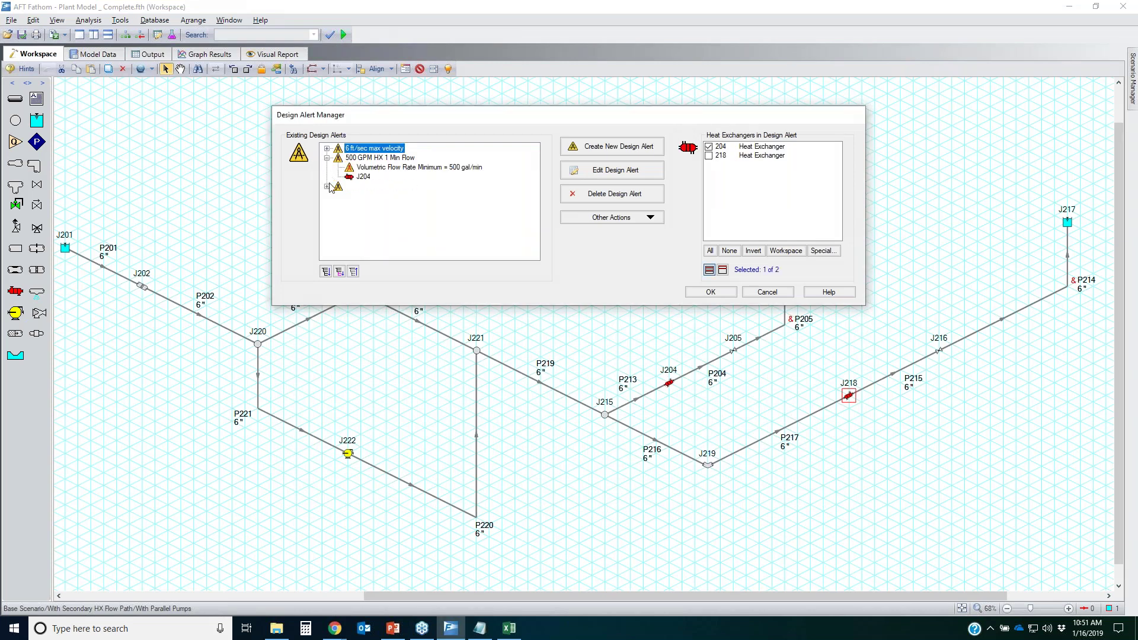
click(328, 186)
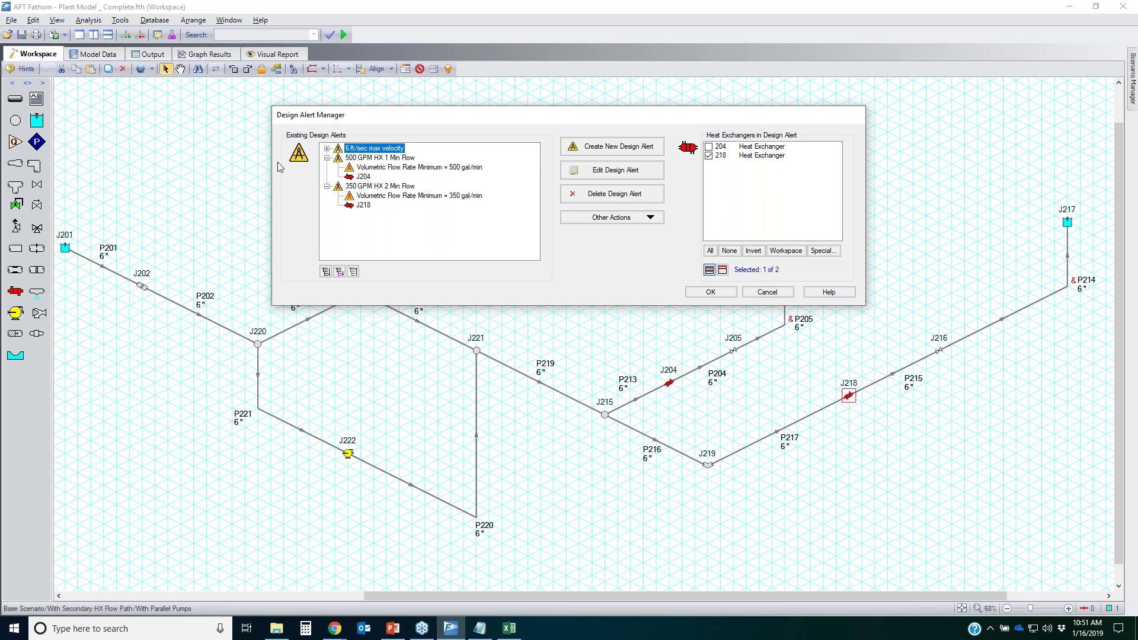
click(327, 149)
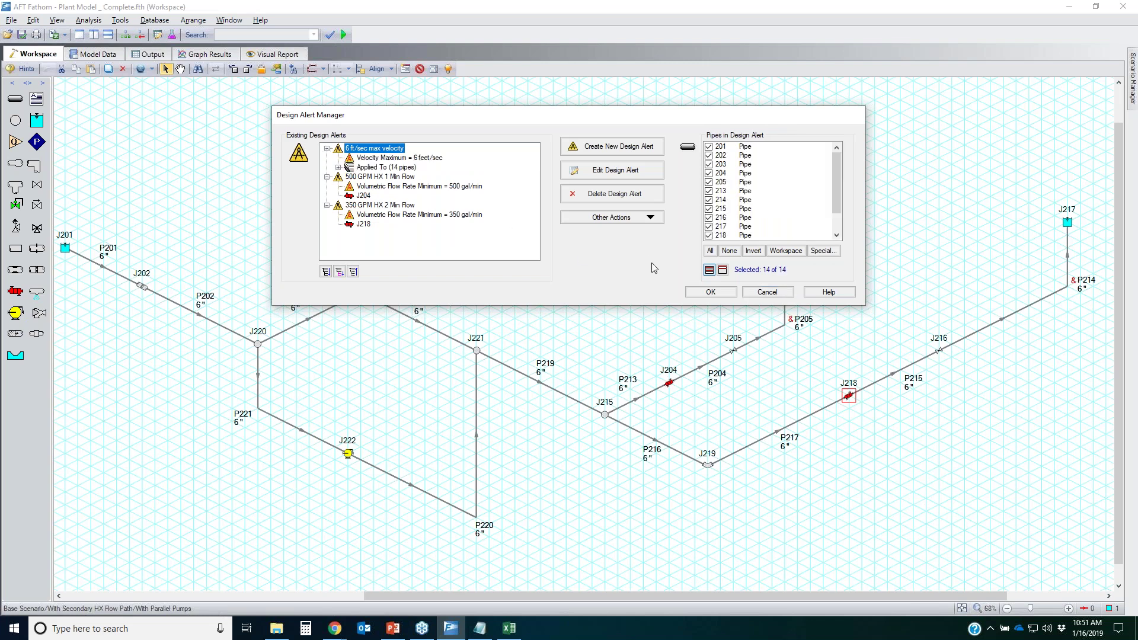
click(768, 292)
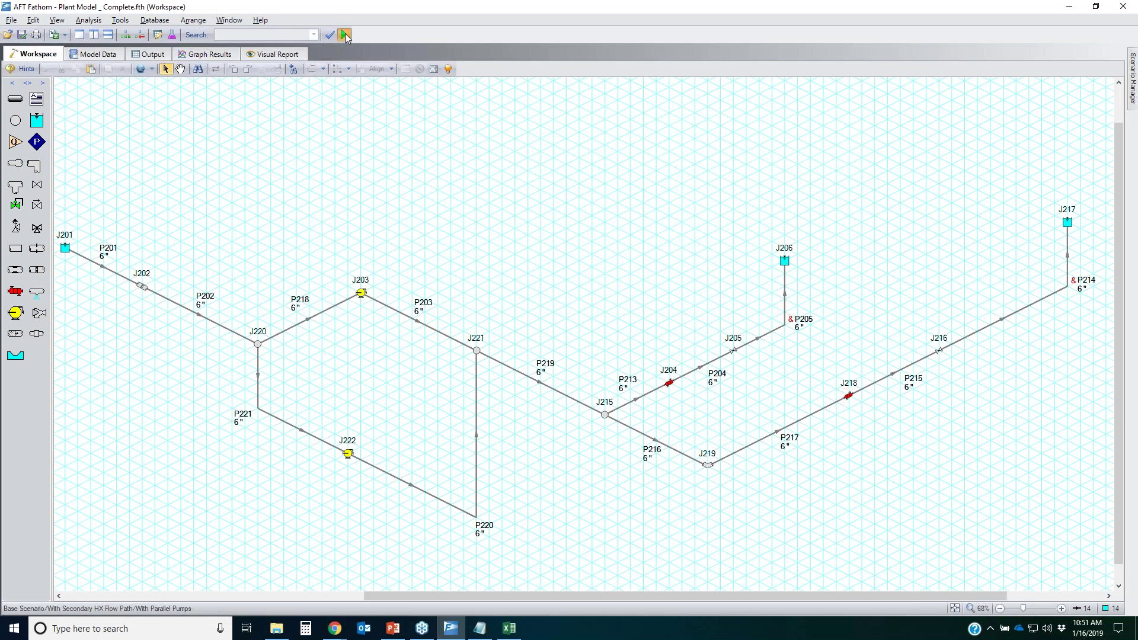
- Run the With Parallel Pumps scenario and open its output
click(345, 35)
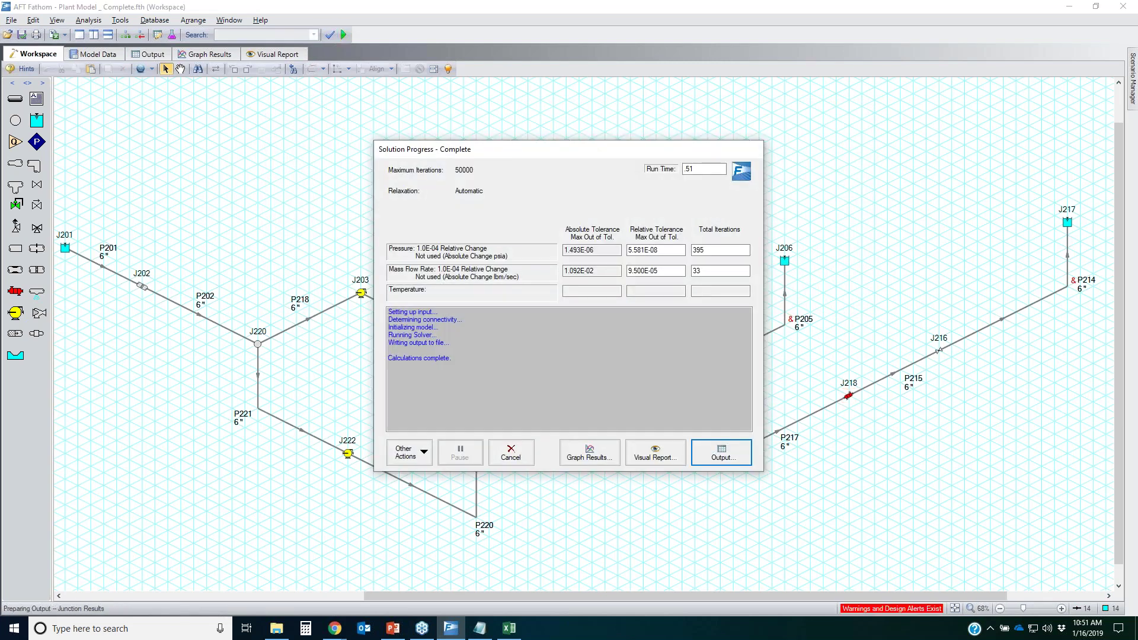
key(Return)
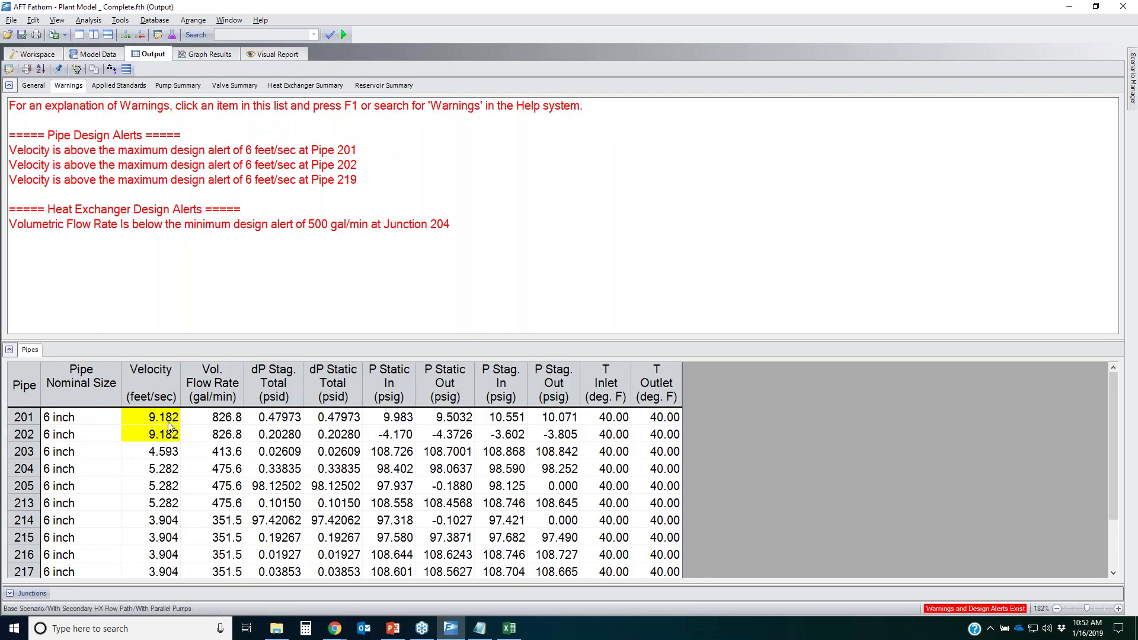
- Review the pipe velocities, the pump summary and the pipe and heat exchanger design alert warnings in the With Parallel Pumps output
drag(169, 418, 168, 440)
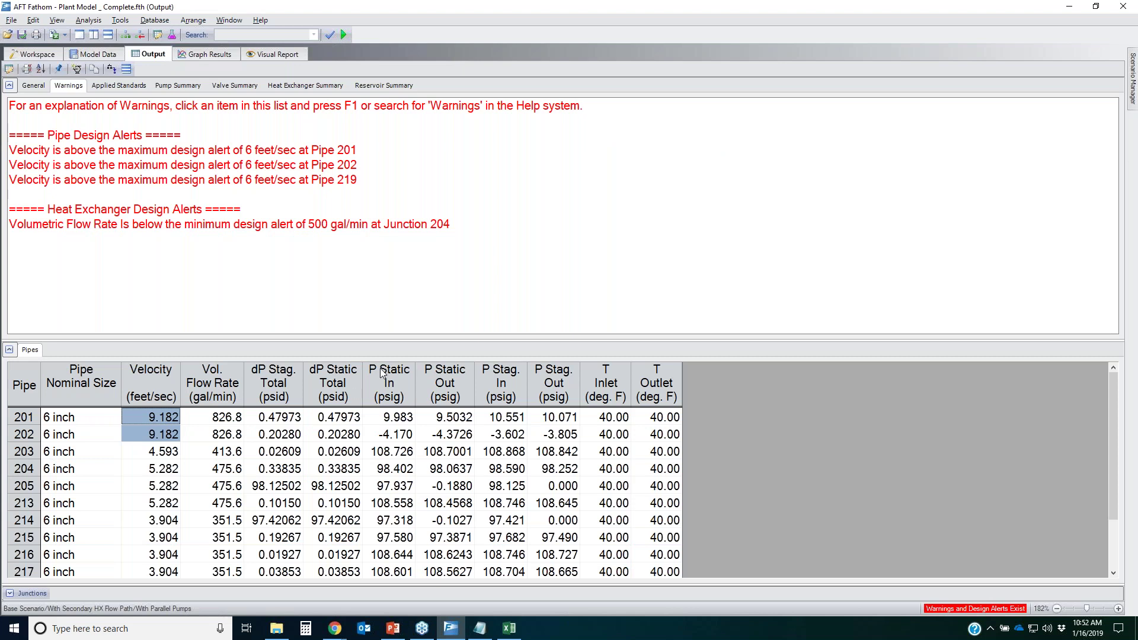
click(185, 86)
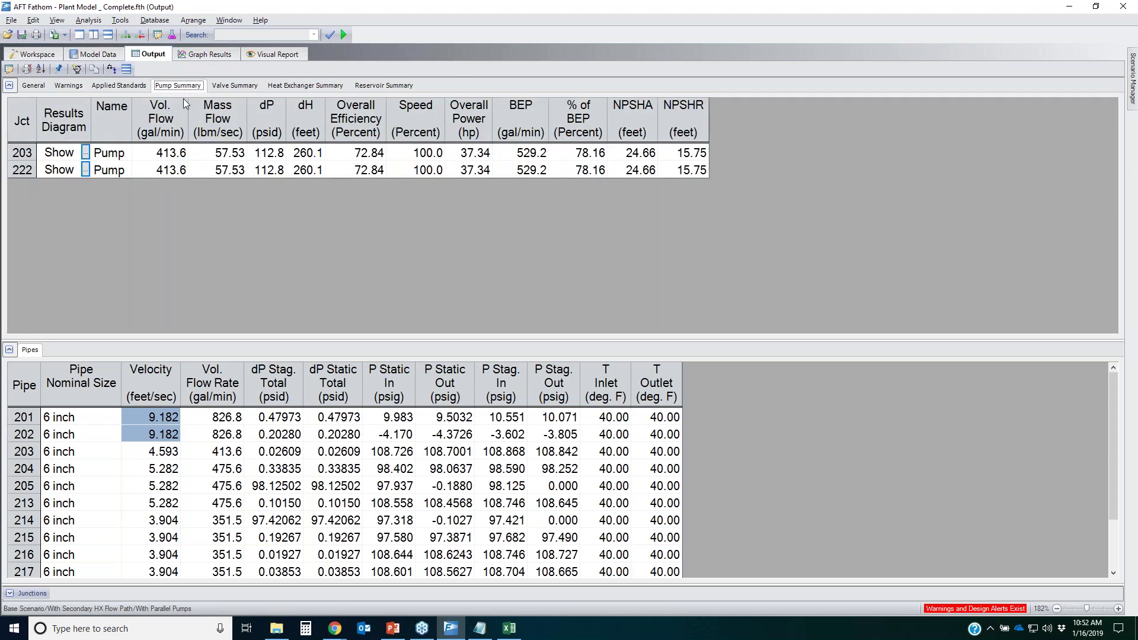
click(40, 56)
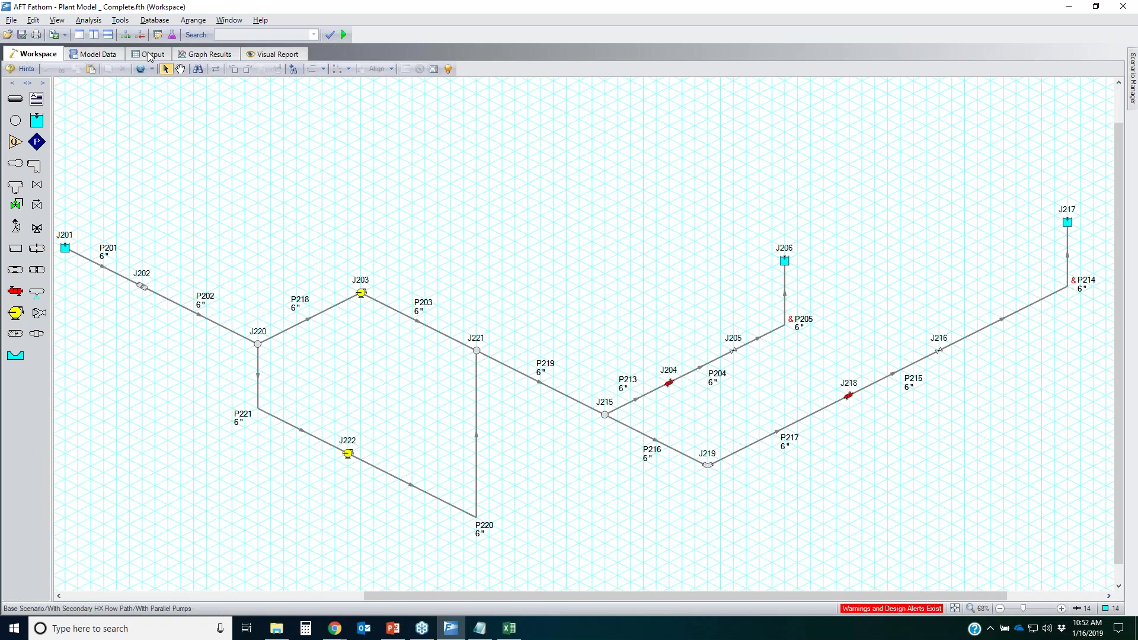
click(149, 55)
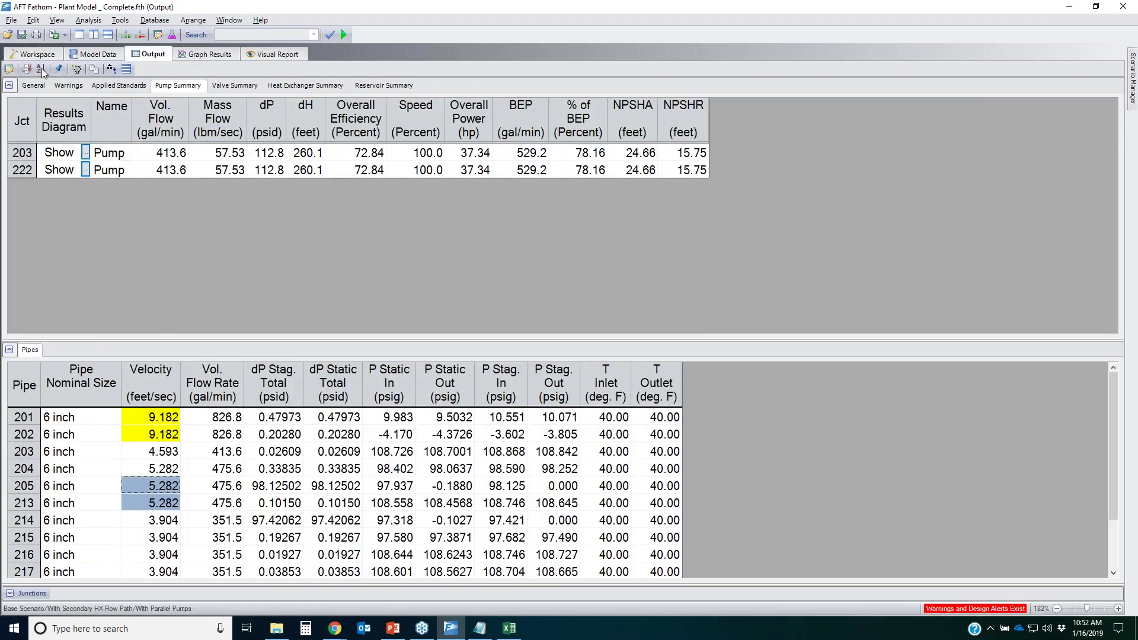
click(69, 86)
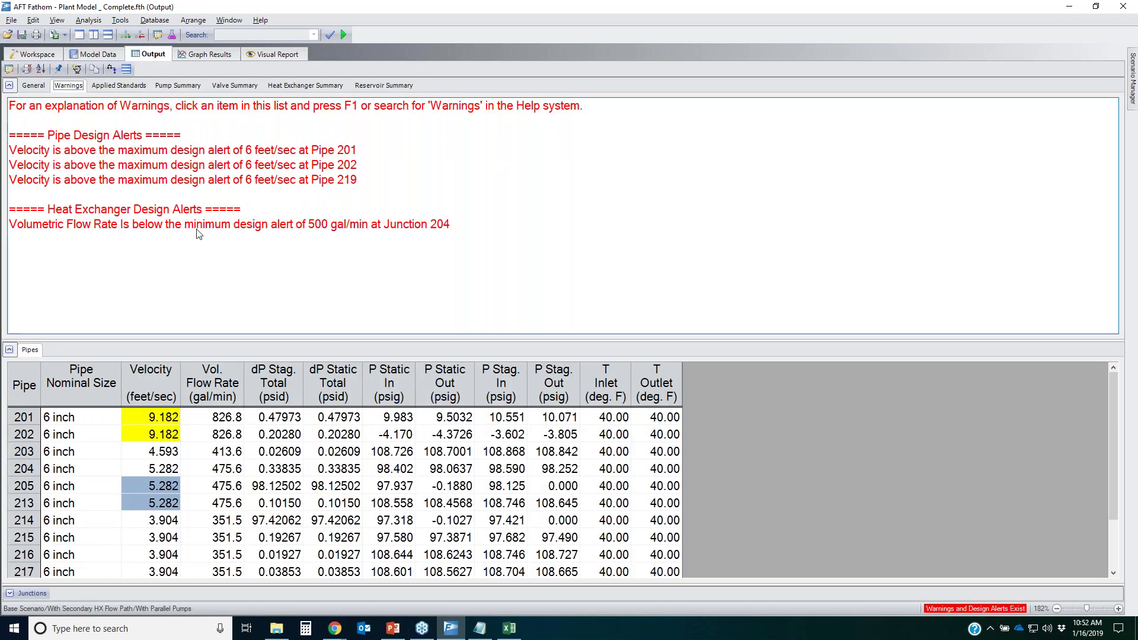
click(162, 227)
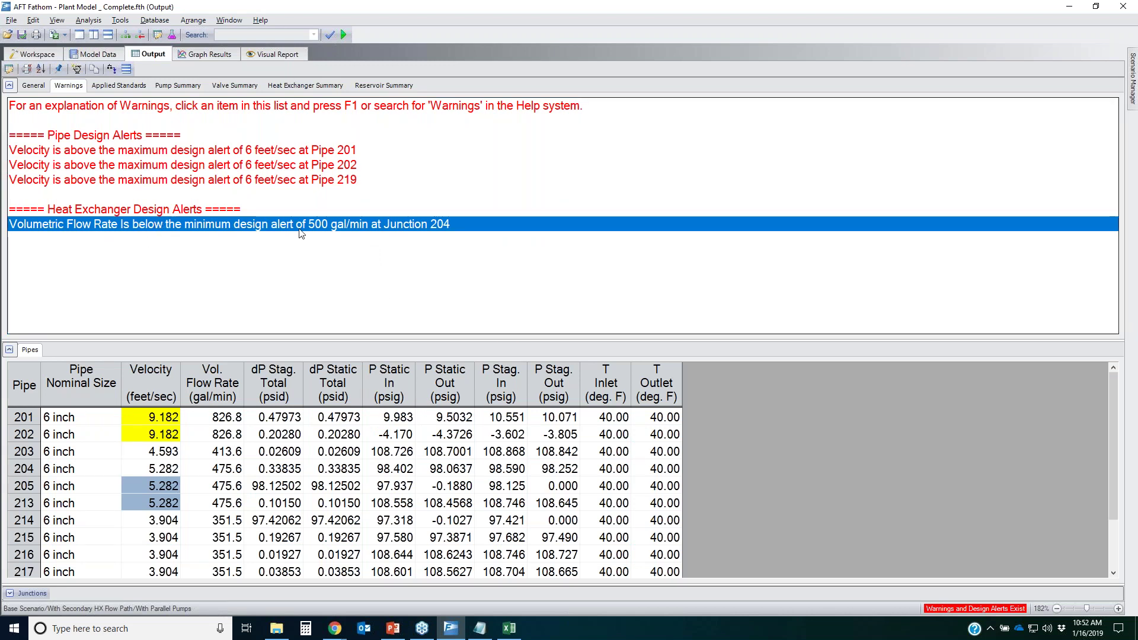
- Check the volumetric flow through heat exchanger 204 in the heat exchanger summary and return to the model workspace
click(309, 87)
click(165, 155)
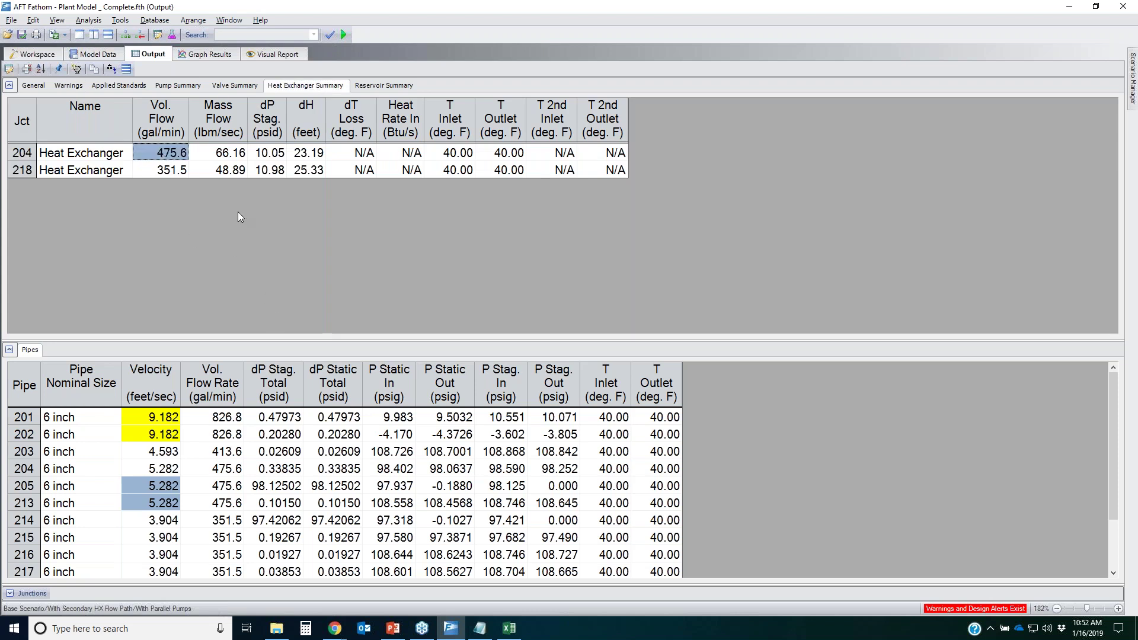
click(223, 153)
click(151, 155)
click(37, 54)
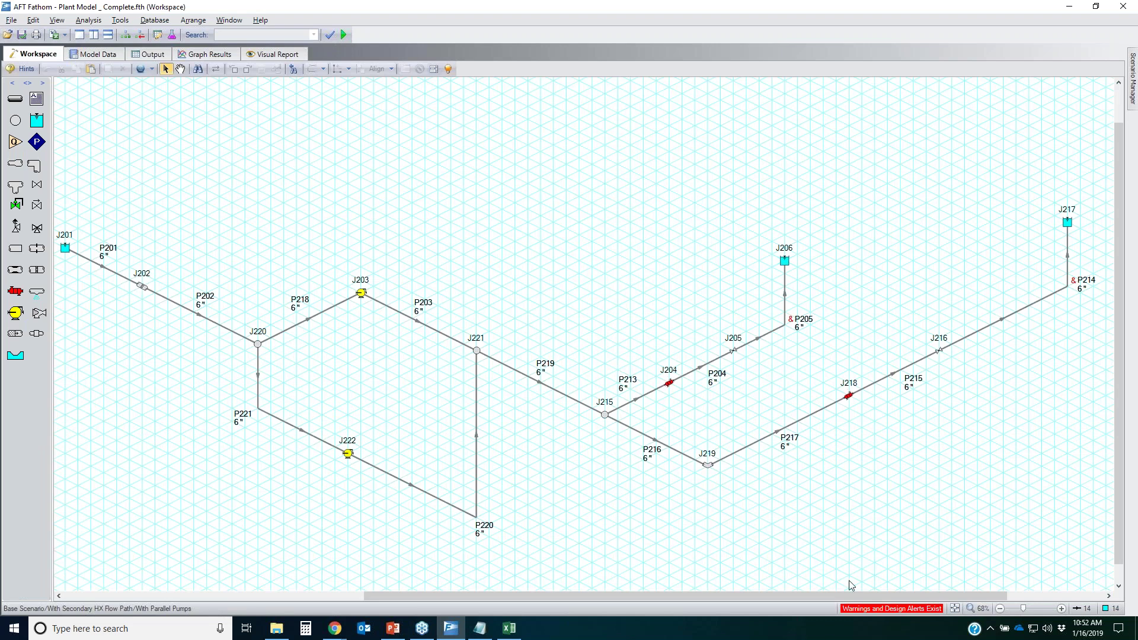
- Switch to PowerPoint, present the Using Design Alerts and Creating & Using Groups slides, and go back to AFT Fathom
click(404, 635)
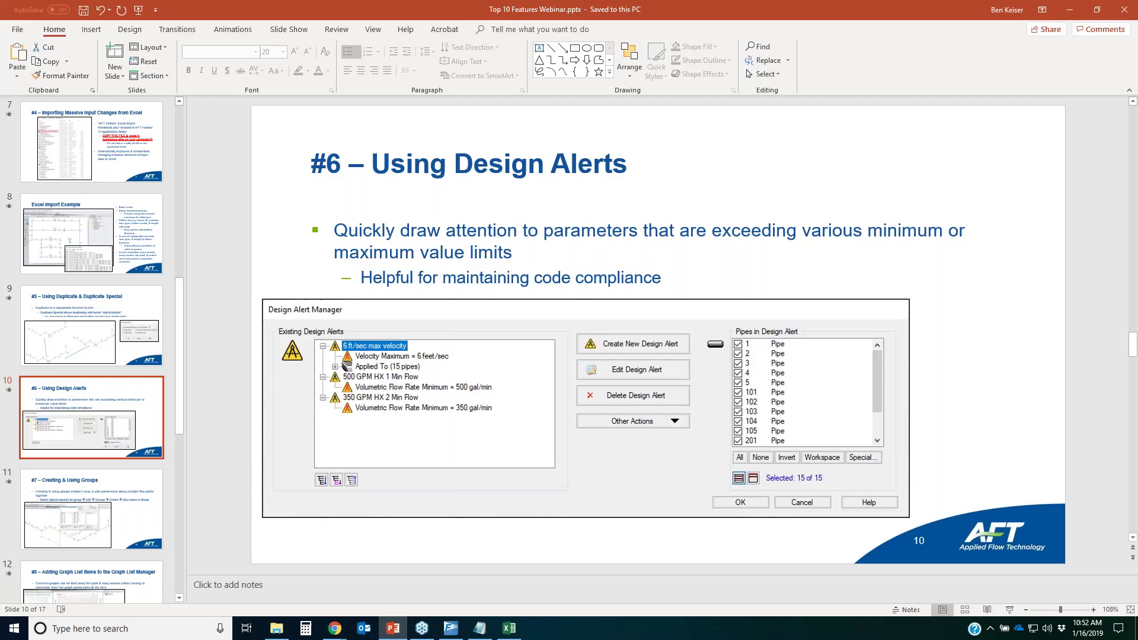
click(1010, 609)
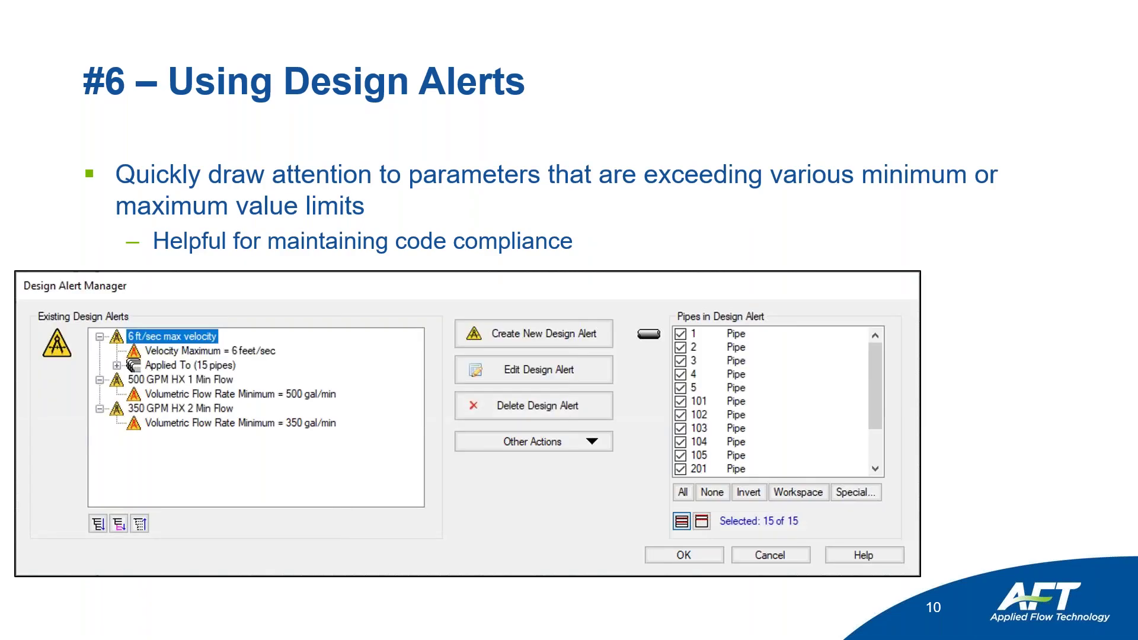
key(Right)
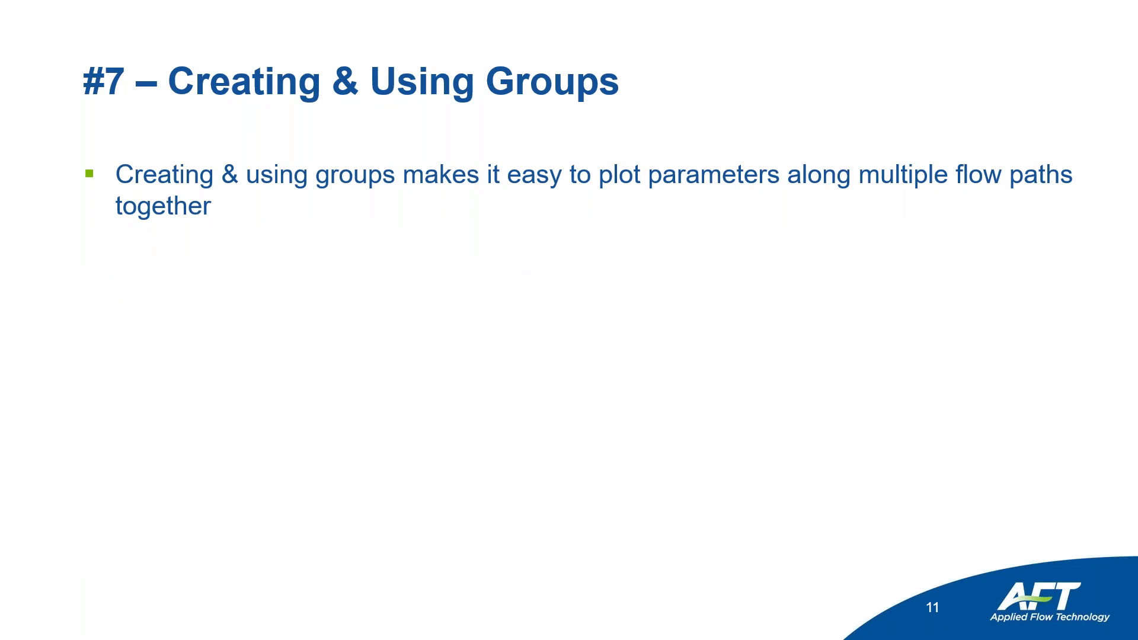
key(Right)
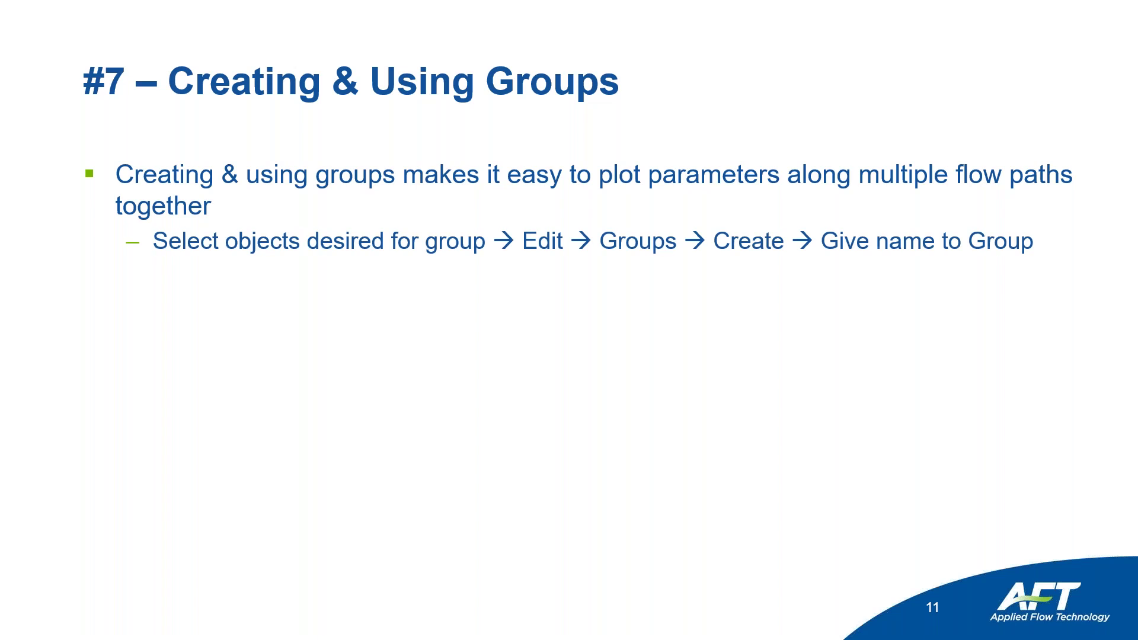
key(Right)
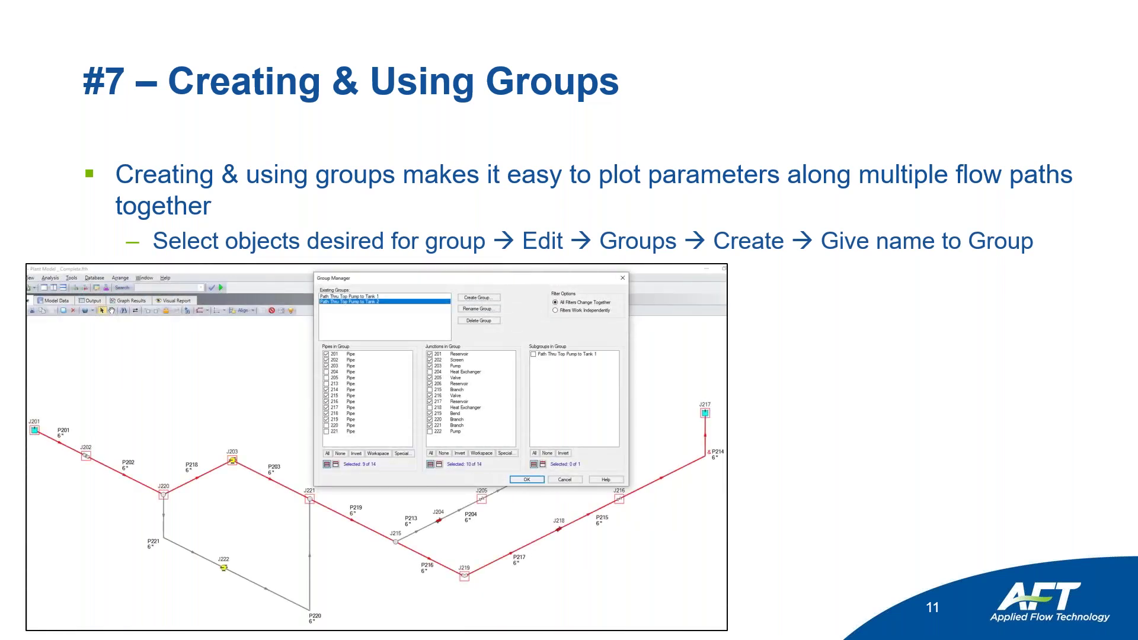
key(Escape)
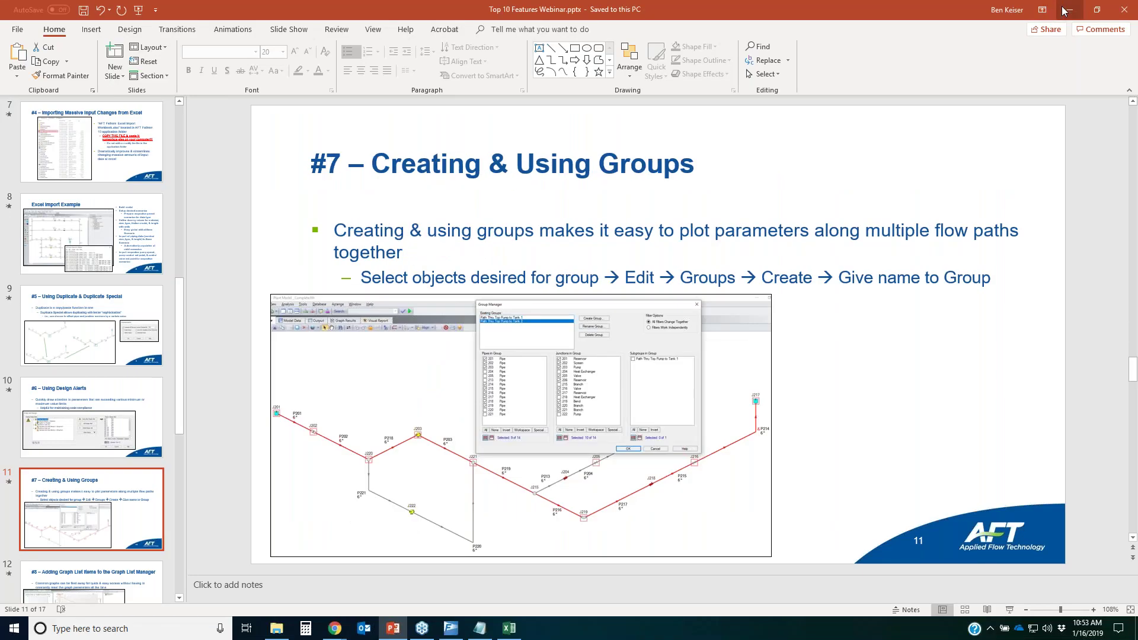
click(1067, 10)
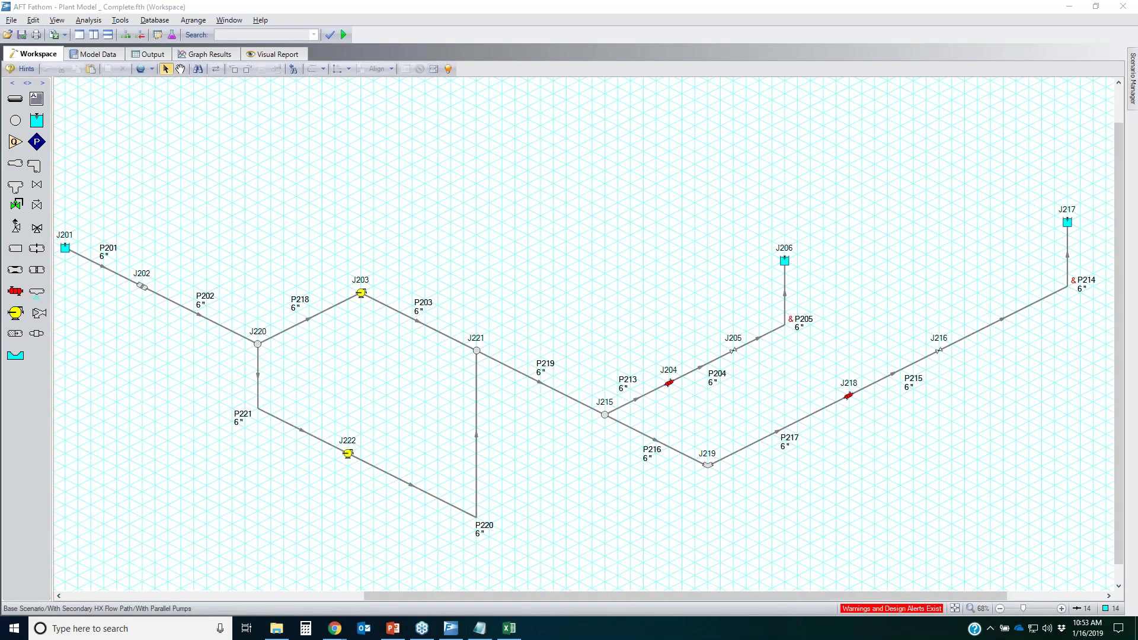
- Sketch over the two flow paths from J201 through pump J203 to J206 and J217, number them 1 and 2, and clear the markup
mouse_move(70, 262)
mouse_down()
mouse_move(258, 341)
mouse_move(355, 295)
mouse_move(635, 404)
mouse_move(752, 322)
mouse_move(780, 249)
mouse_up()
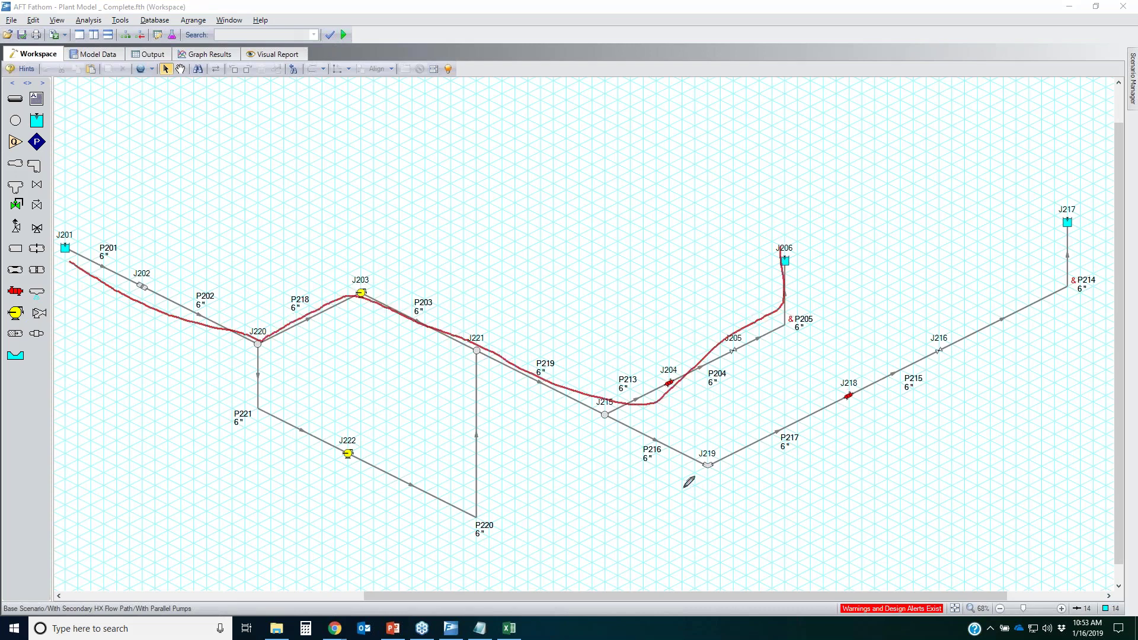
mouse_move(66, 251)
mouse_down()
mouse_move(229, 334)
mouse_move(335, 296)
mouse_move(386, 294)
mouse_move(729, 468)
mouse_move(859, 453)
mouse_up()
drag(988, 360, 1098, 234)
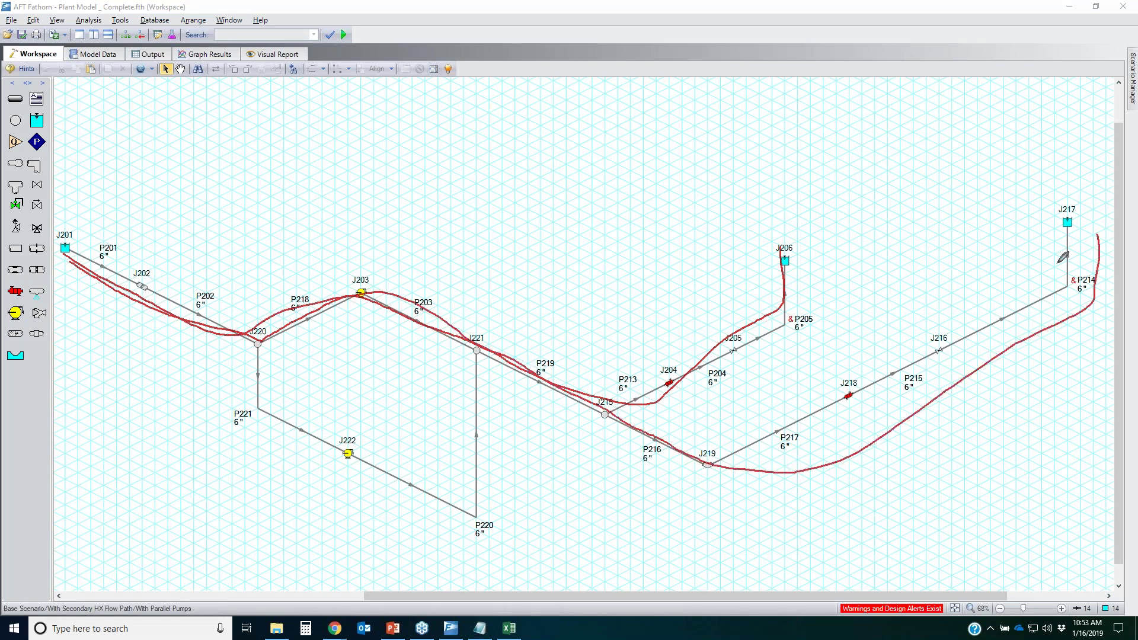
drag(773, 172, 769, 224)
drag(1043, 174, 1116, 199)
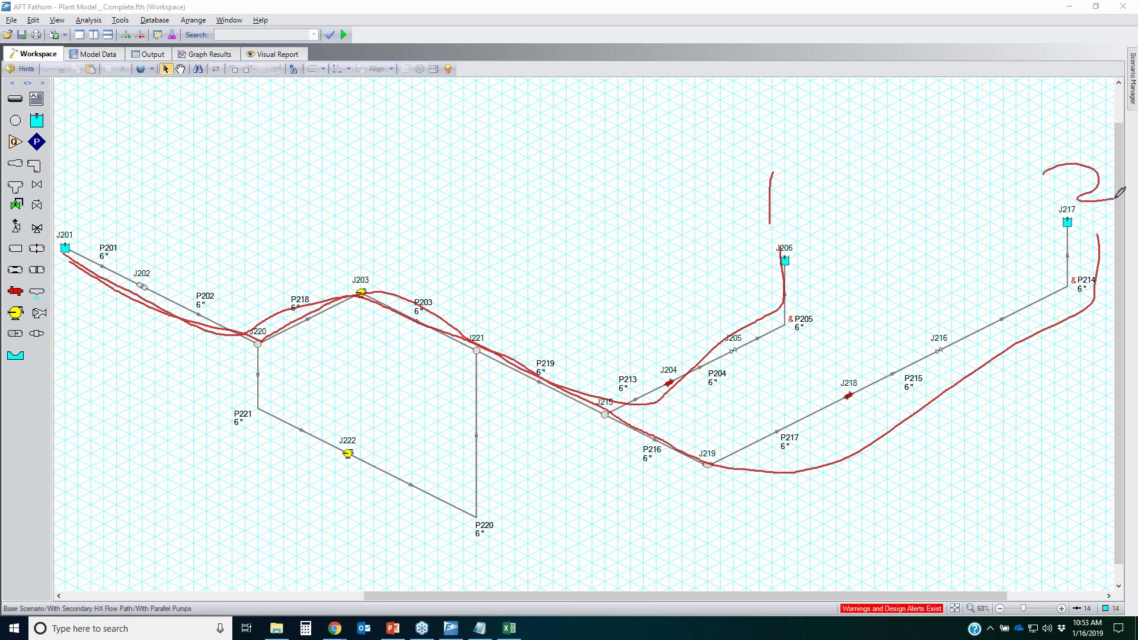
key(Escape)
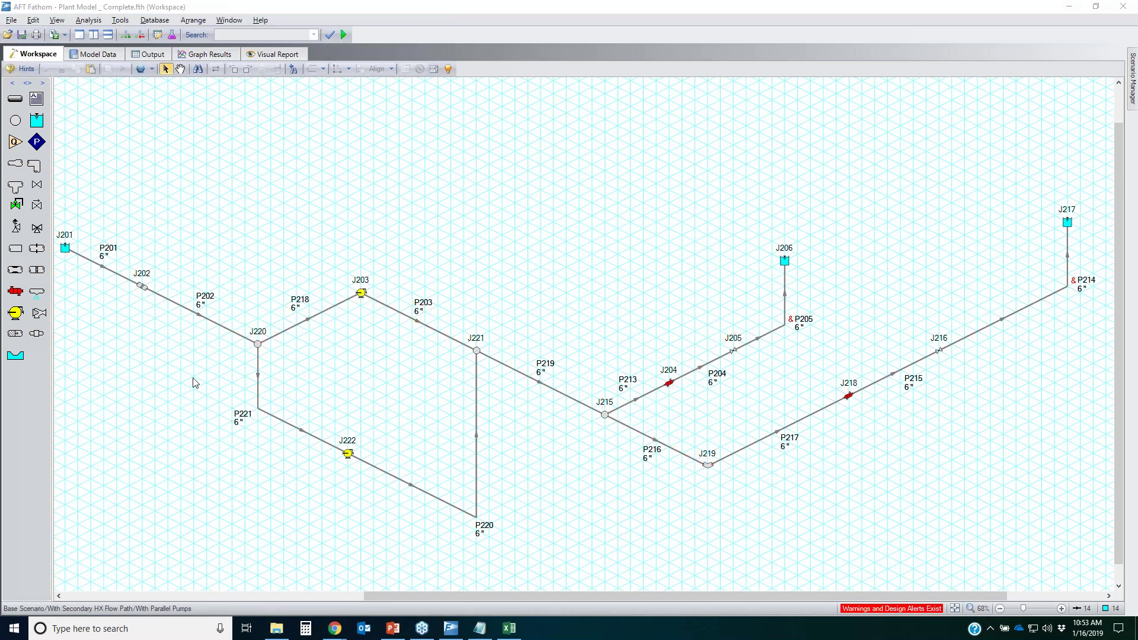
- Group the flow path from J201 through pump J203 and heat exchanger J204 to pipe P205 as Path Thru Top Pump to Tank 1
click(515, 377)
drag(56, 210, 546, 409)
mouse_move(546, 303)
mouse_down()
mouse_move(553, 387)
mouse_move(527, 324)
mouse_move(573, 423)
mouse_up()
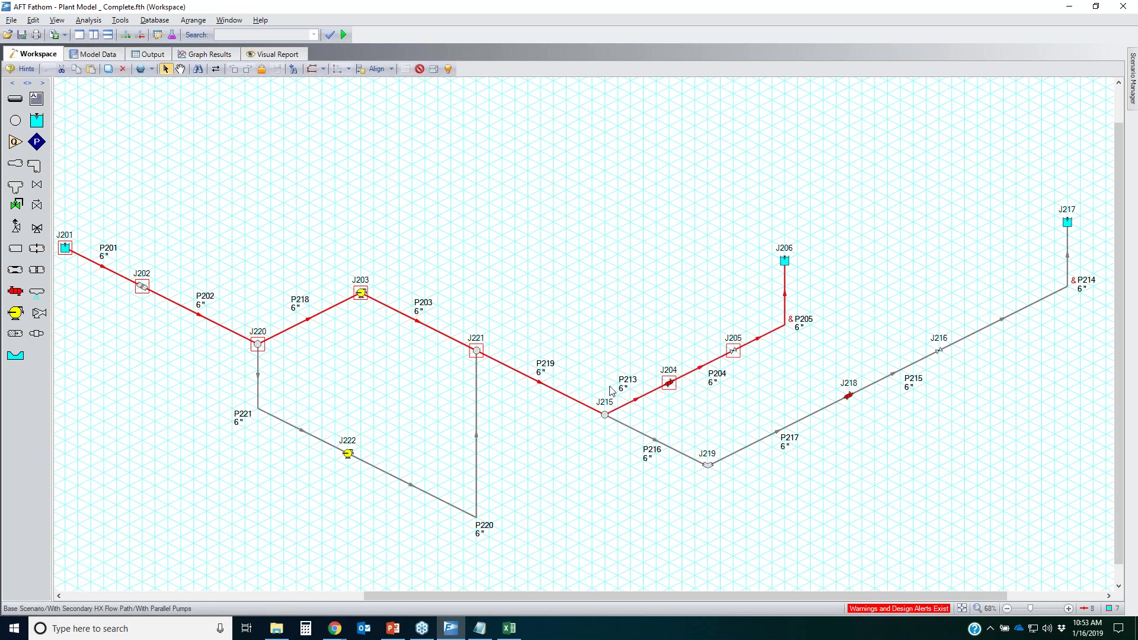
click(34, 21)
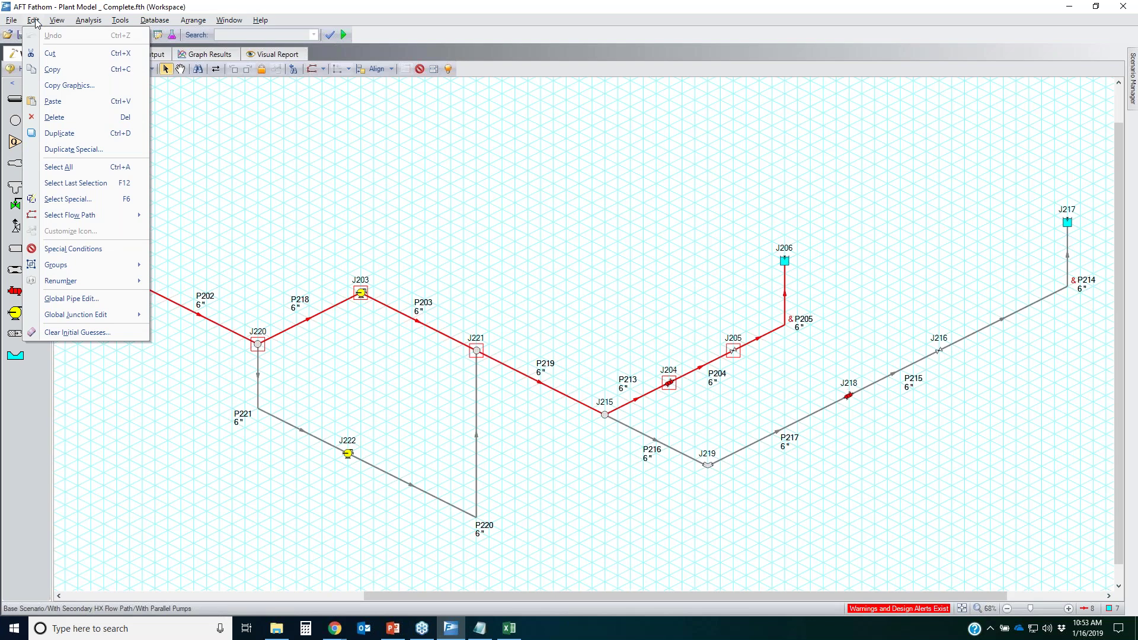
mouse_move(90, 262)
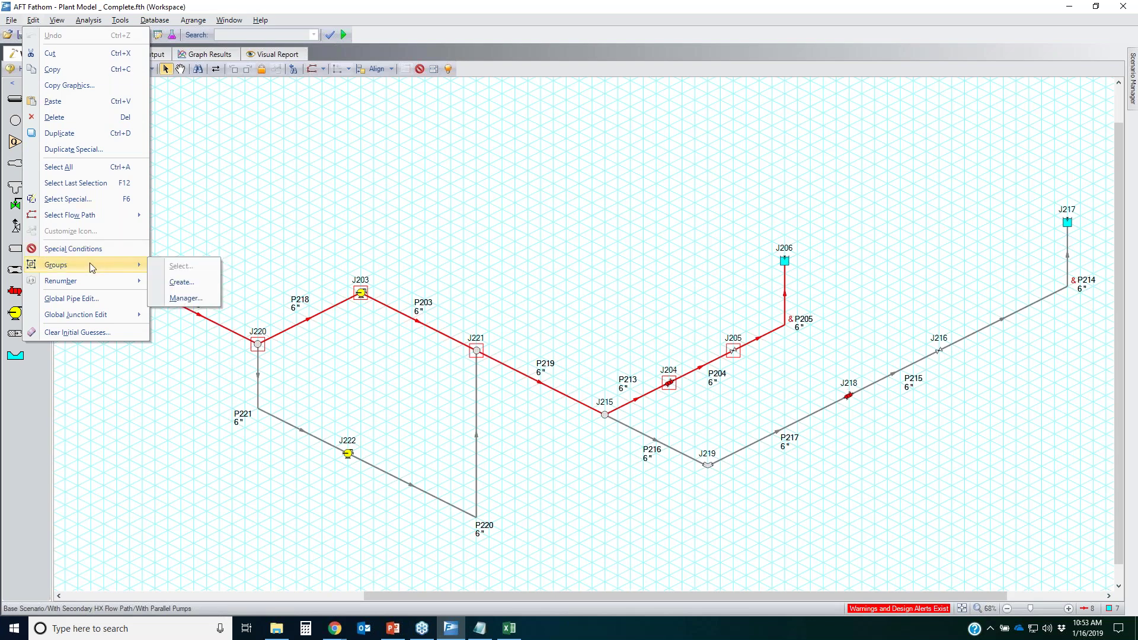
click(191, 287)
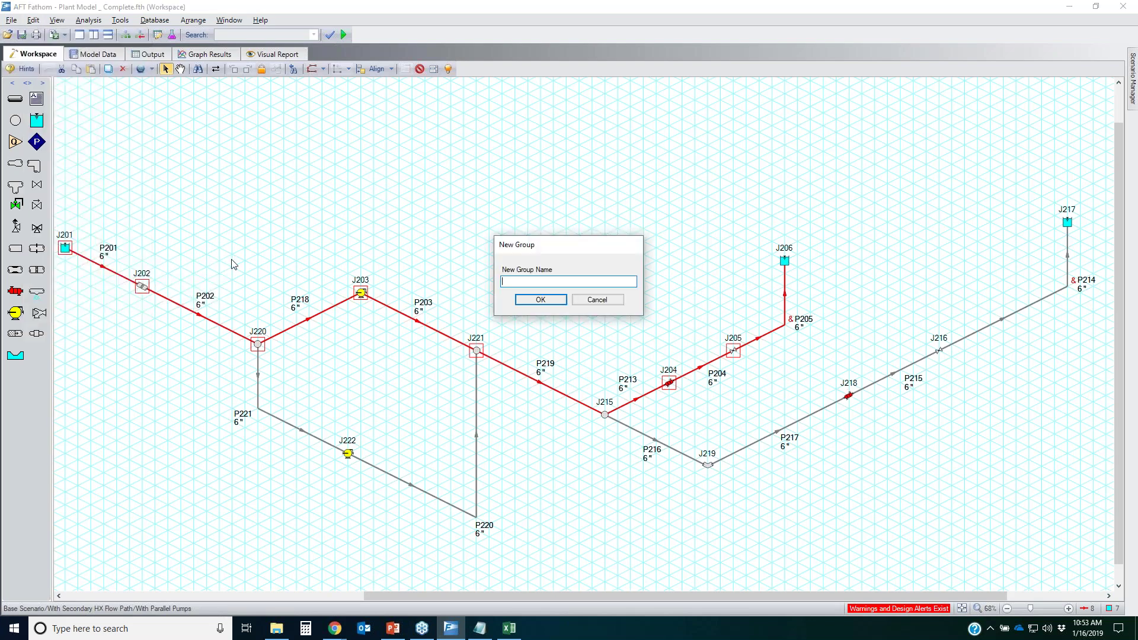
text(Path Thru Top Pump to Tank 1)
key(Return)
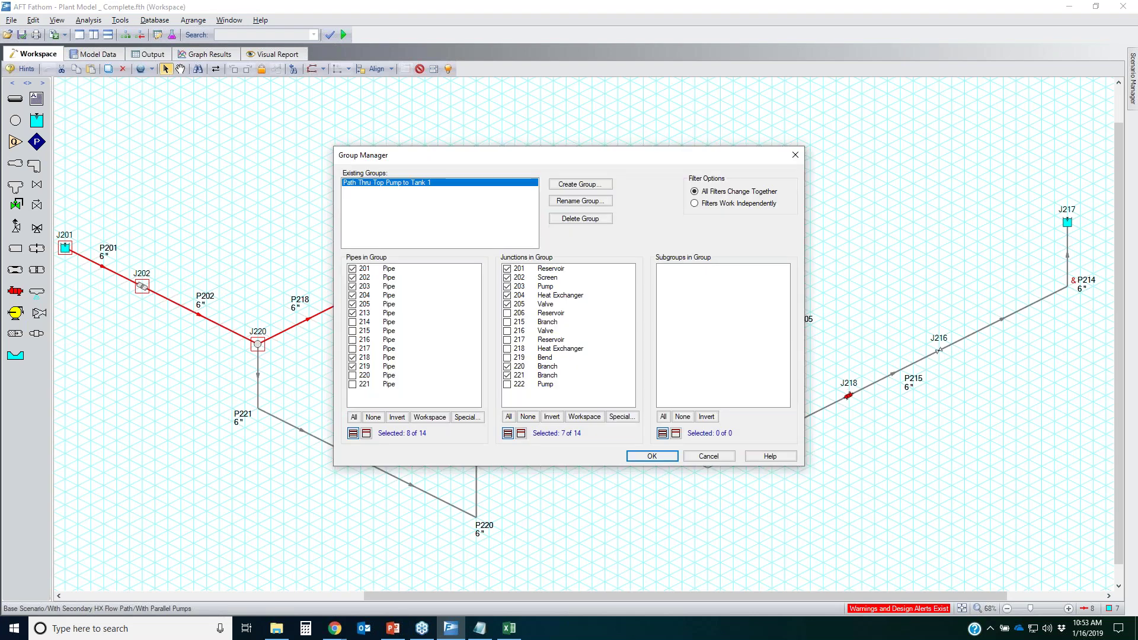
key(Return)
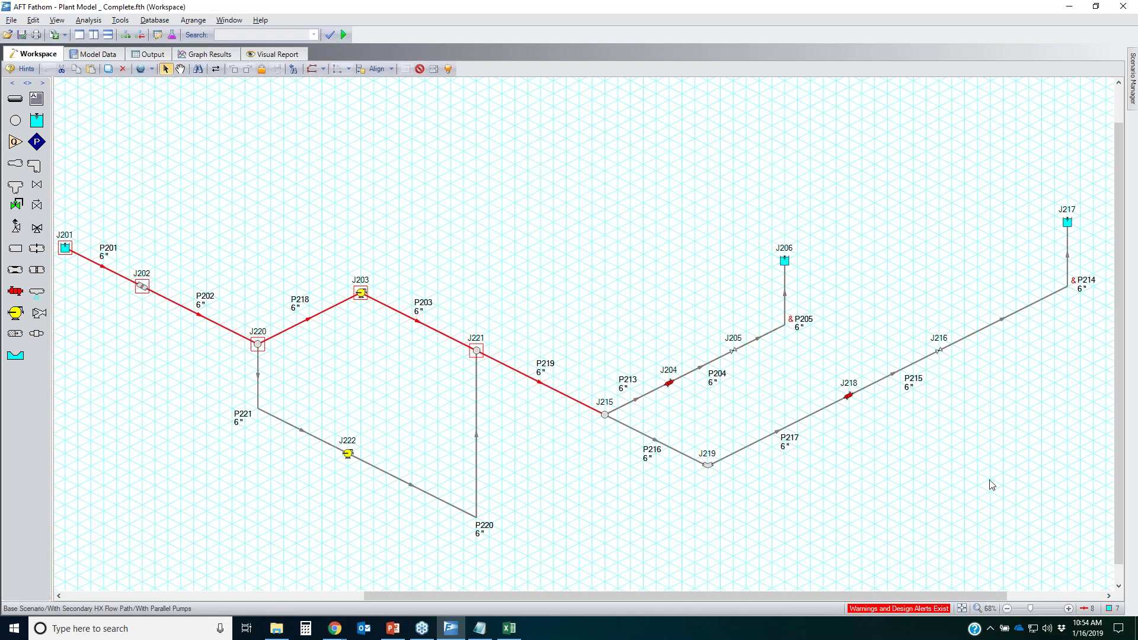
- Group the flow path from J201 through pump J203 and bend J219 to reservoir J217 as Path Thru Top Pump to Tank 2
drag(980, 506, 724, 419)
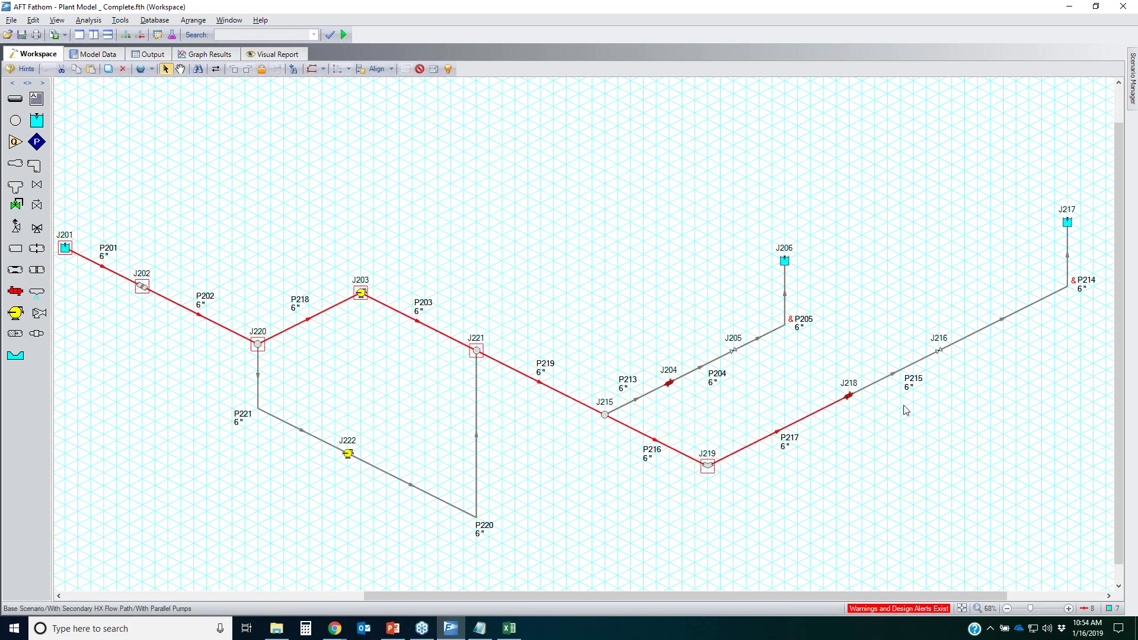
click(913, 259)
drag(913, 259, 854, 220)
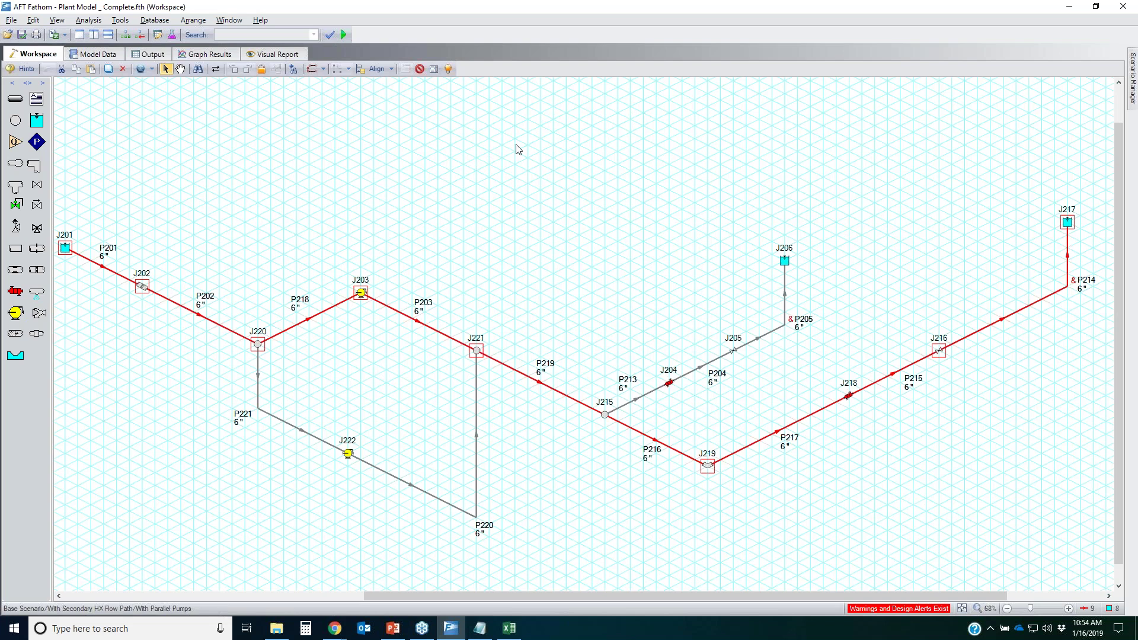
click(34, 21)
mouse_move(99, 270)
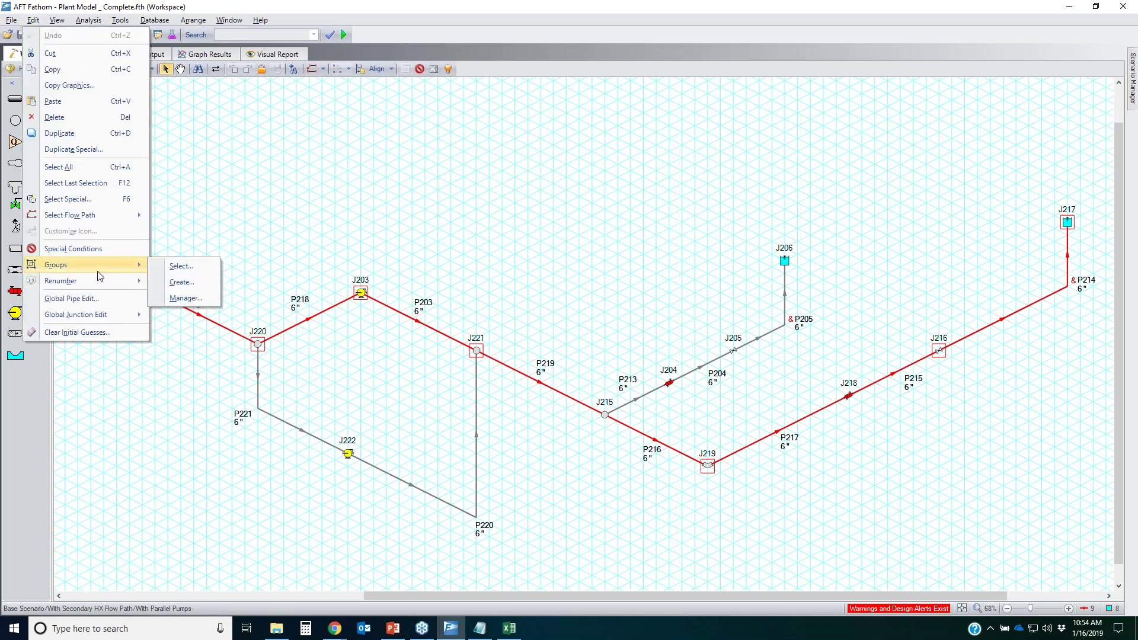
click(188, 286)
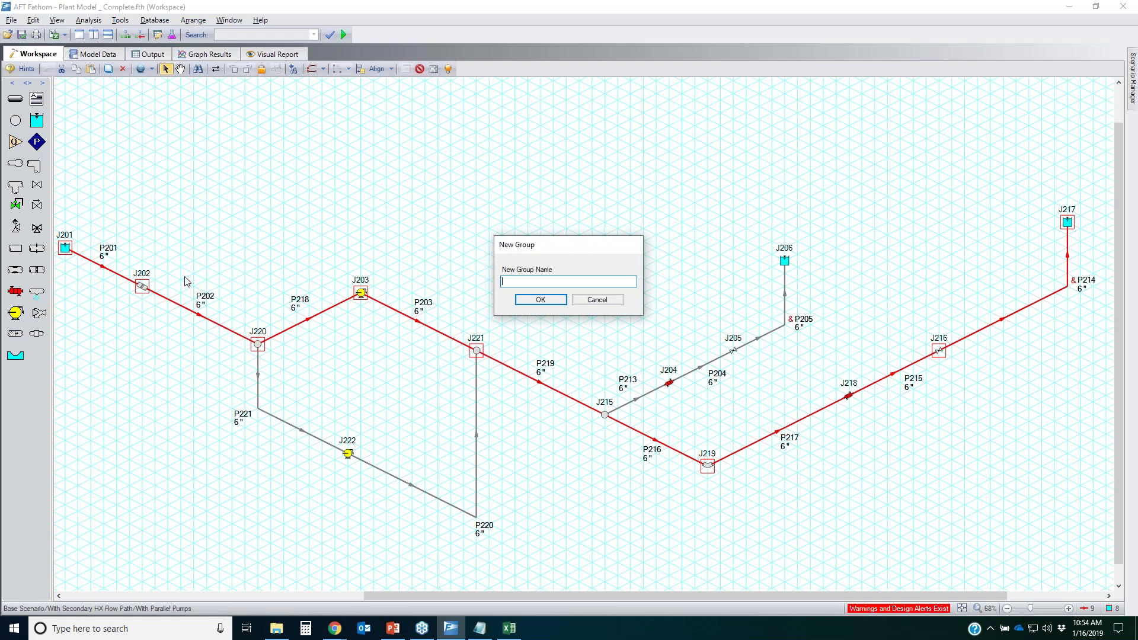
text(Path Thru Top Pump to Tank 2)
key(Return)
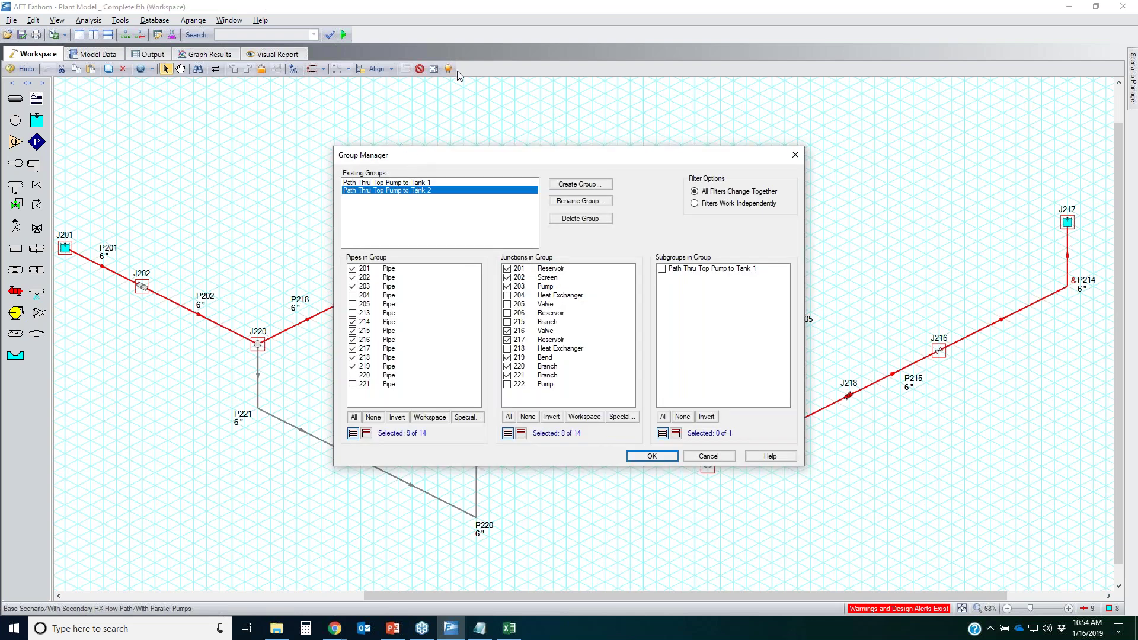
key(Return)
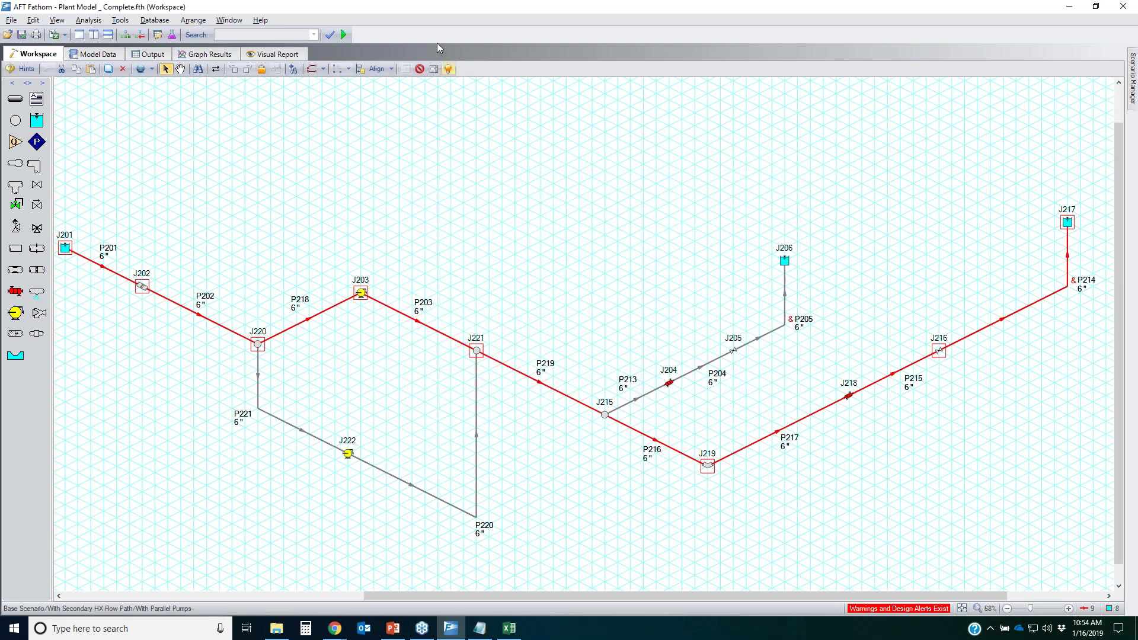
- Select all pipes and junctions of the Path Thru Top Pump to Tank 1 group with Select Special, and clear the selection
click(610, 169)
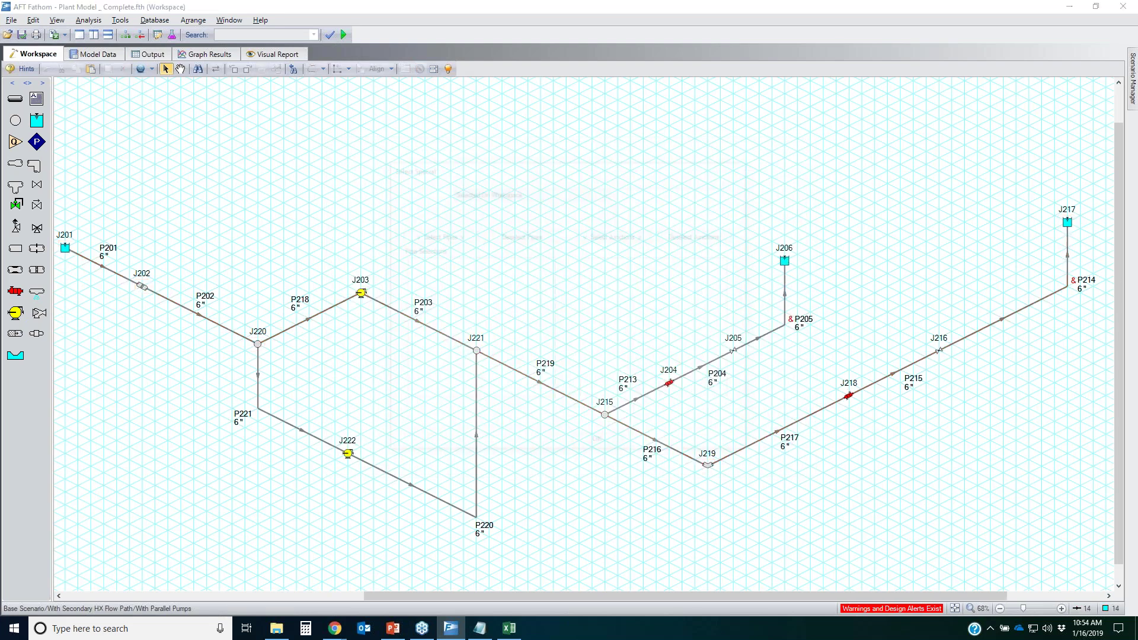
key(ctrl+shift+s)
click(492, 191)
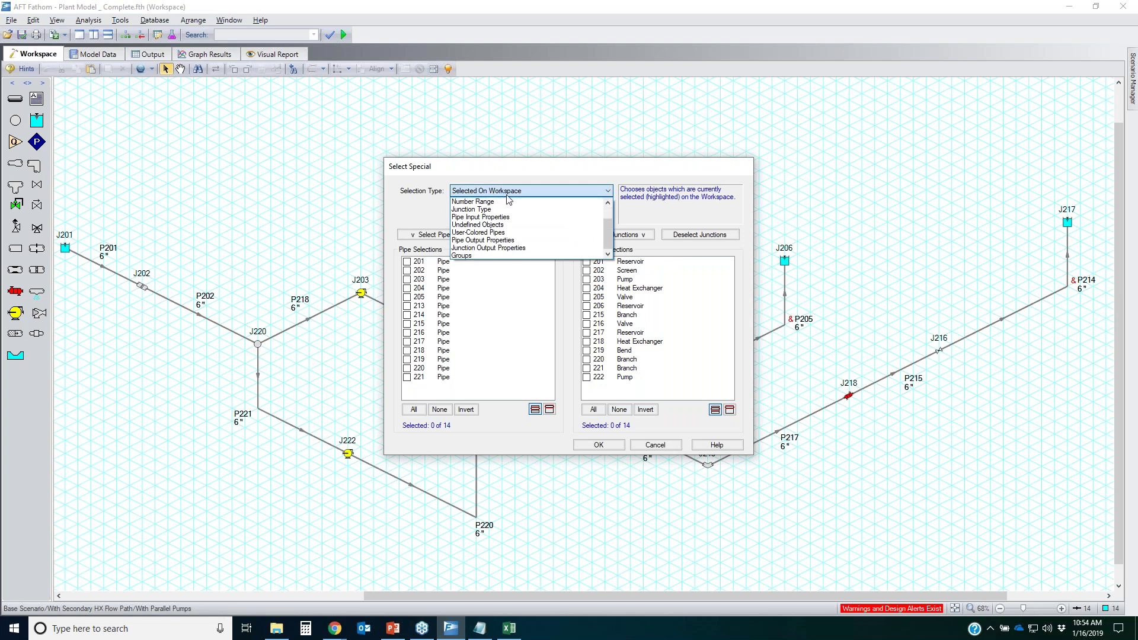
scroll(507, 228, down, 1)
click(485, 257)
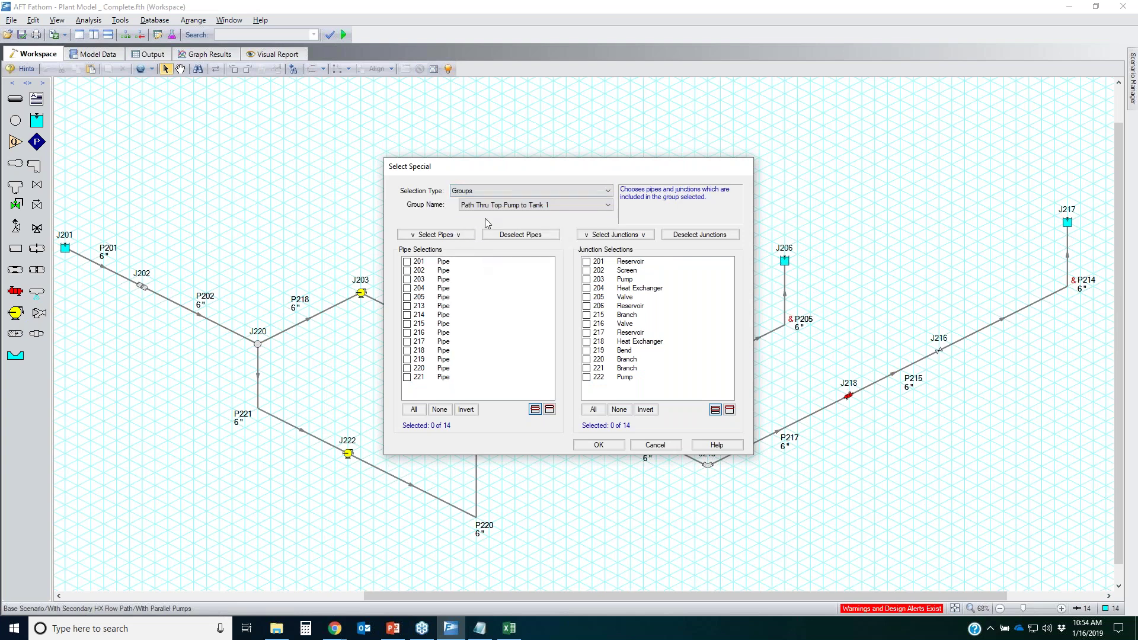
click(446, 237)
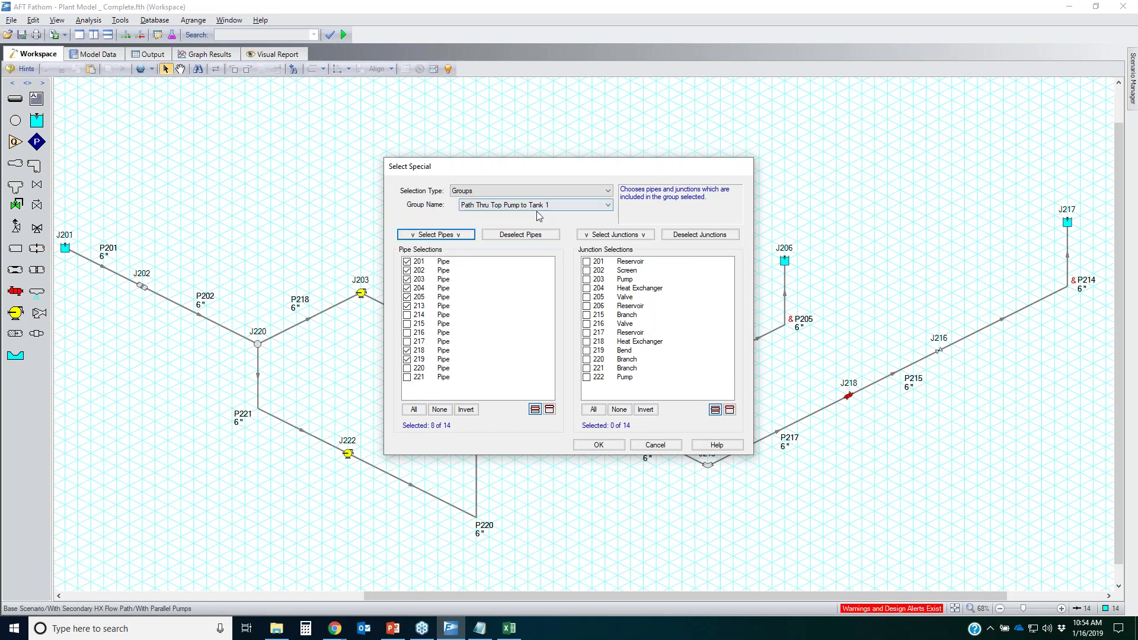
click(639, 236)
click(596, 445)
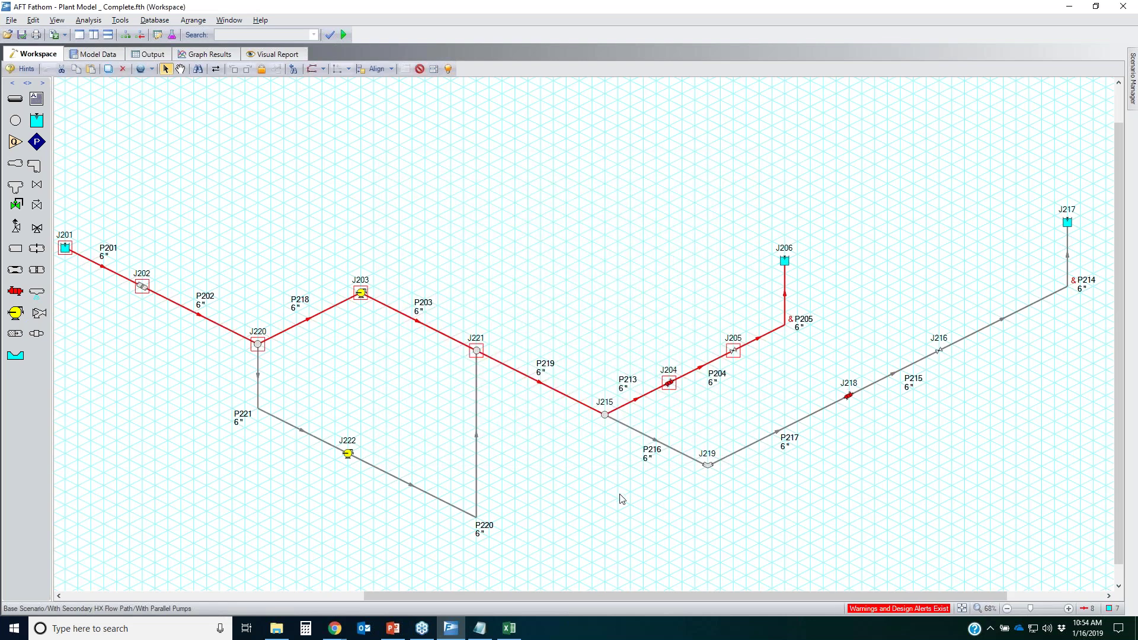
click(580, 477)
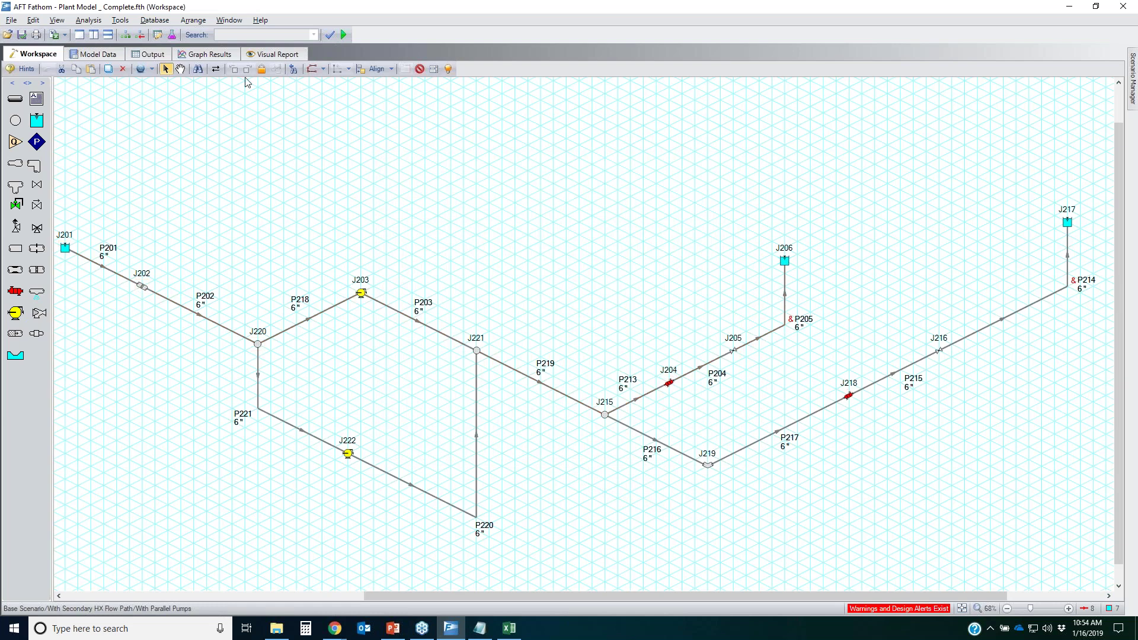
- Generate a Pressure Static profile graph in psia with Plot Multiple Paths Using Groups, including the Tank 1 and Tank 2 top pump paths
click(215, 56)
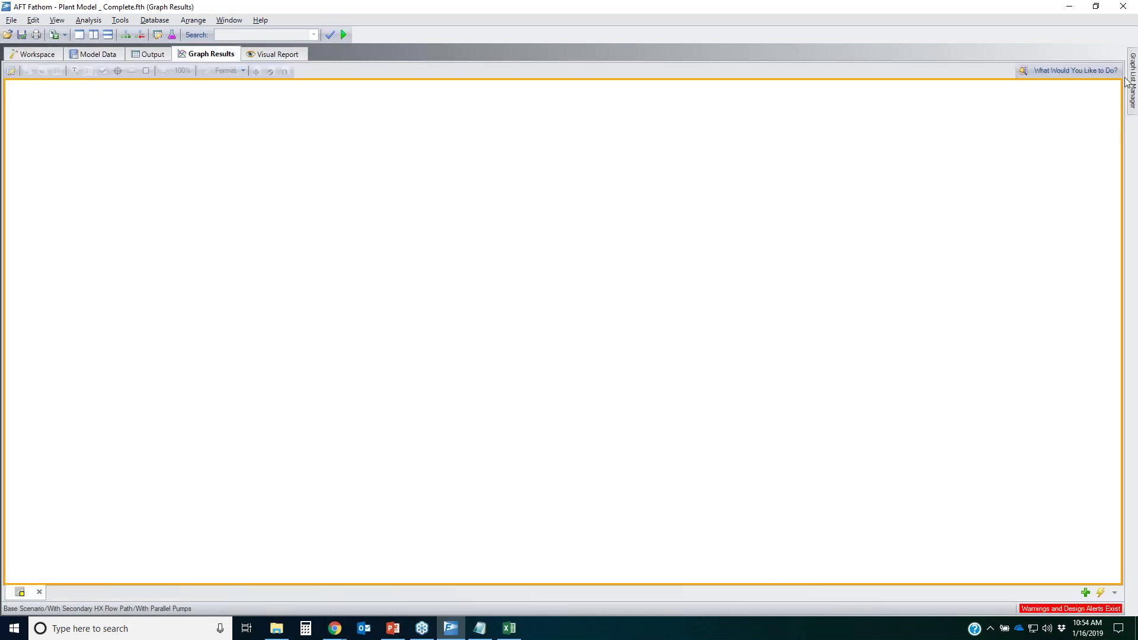
mouse_move(1131, 81)
click(1115, 52)
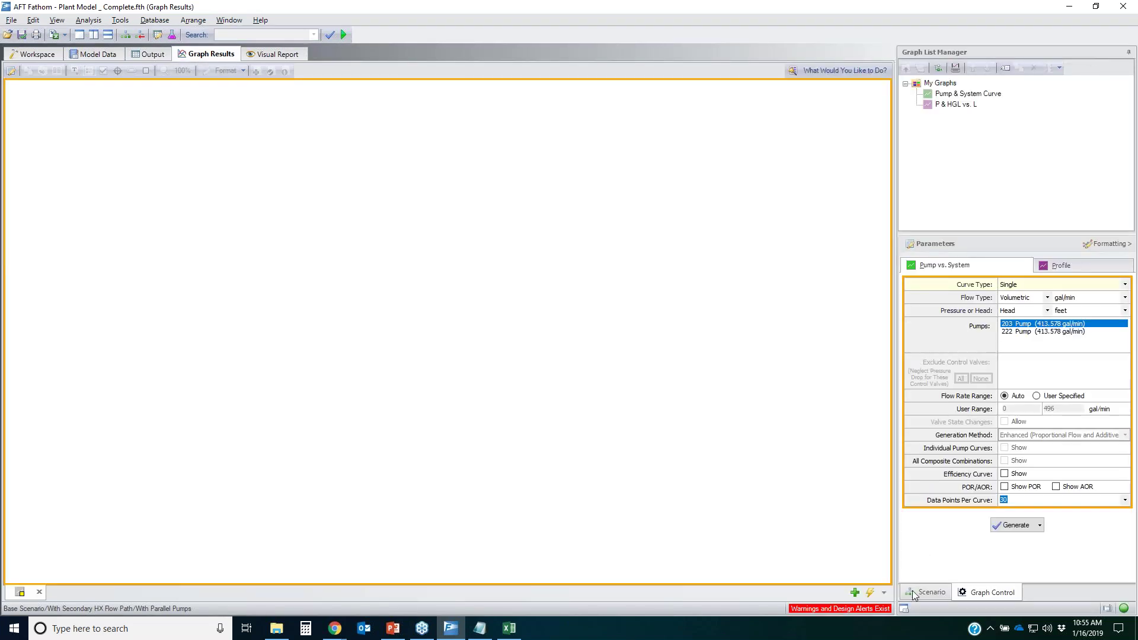
click(1093, 265)
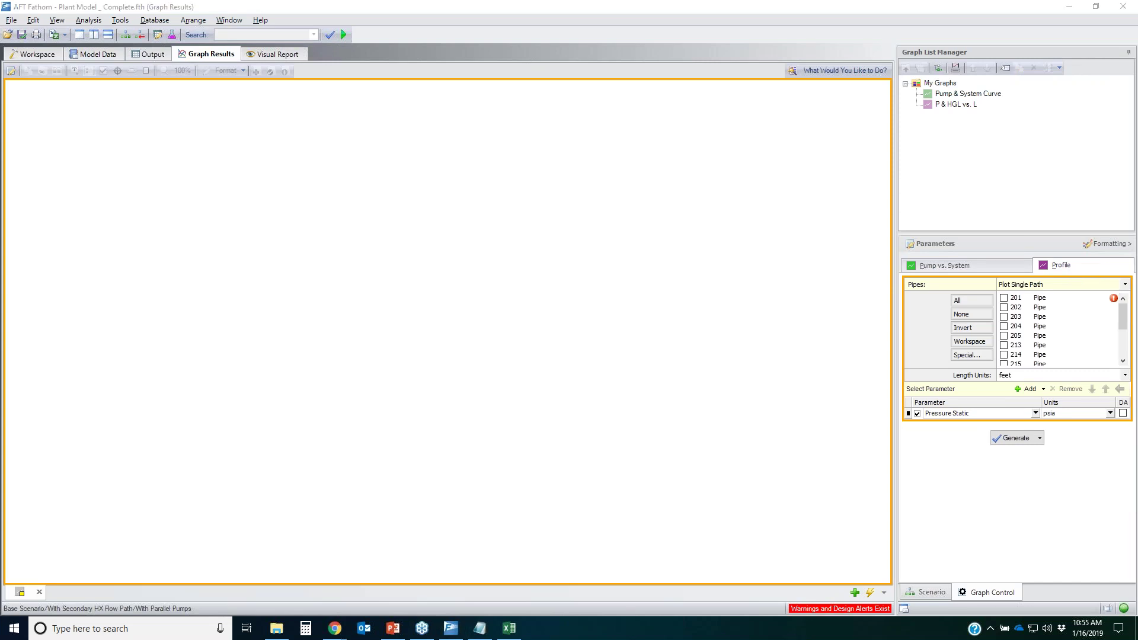
mouse_move(994, 276)
mouse_down()
mouse_move(1110, 268)
mouse_move(1119, 283)
mouse_move(1065, 275)
mouse_up()
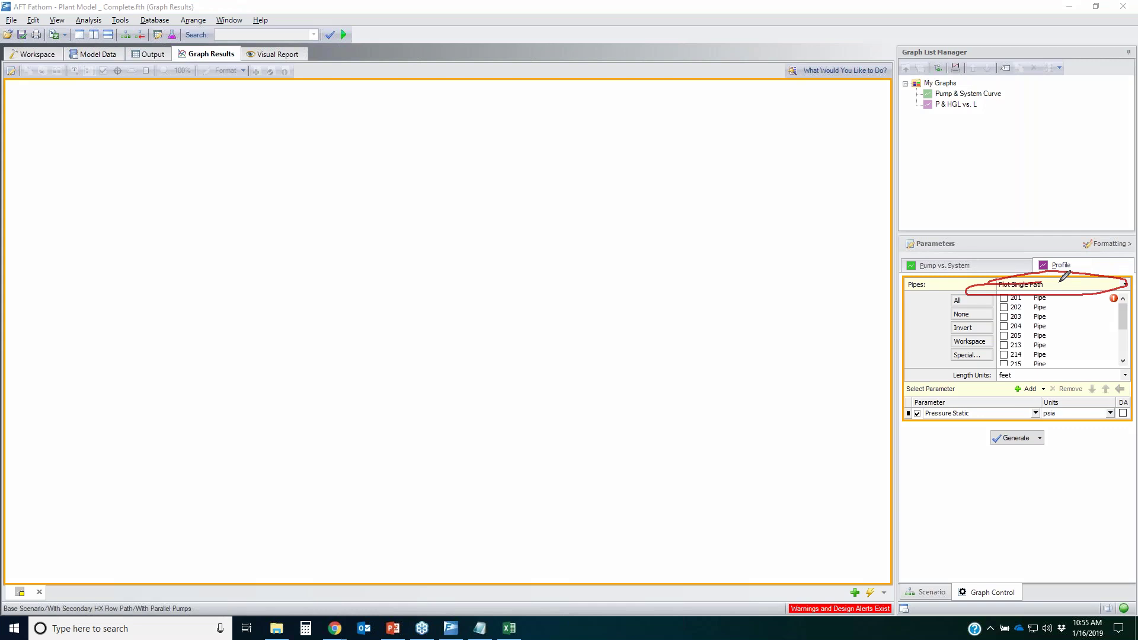
key(Escape)
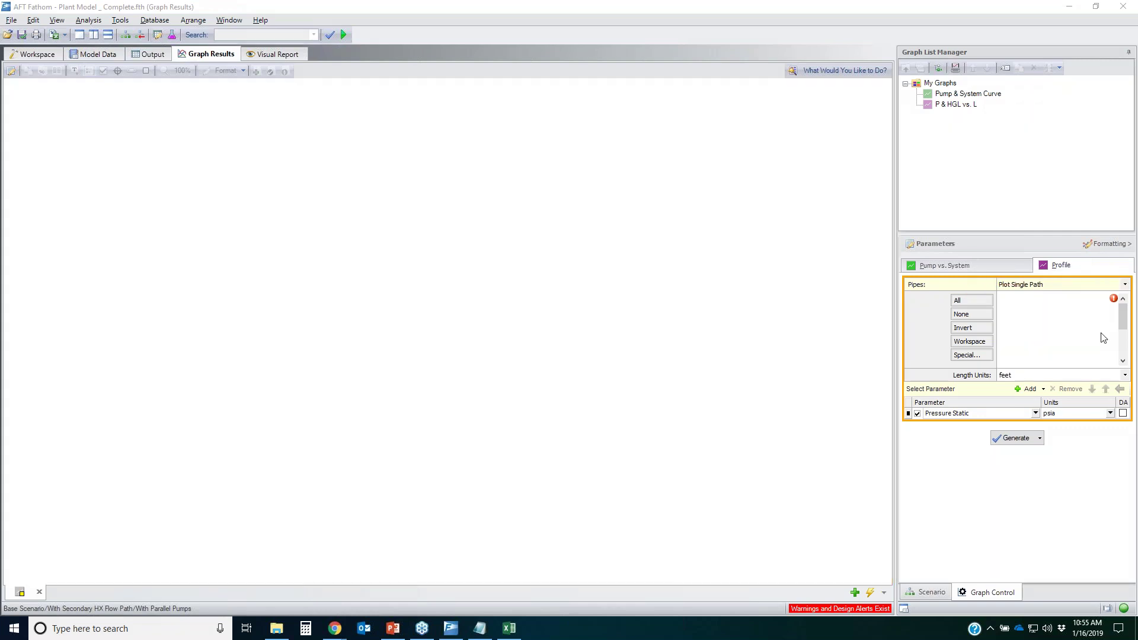
click(1090, 285)
click(1092, 303)
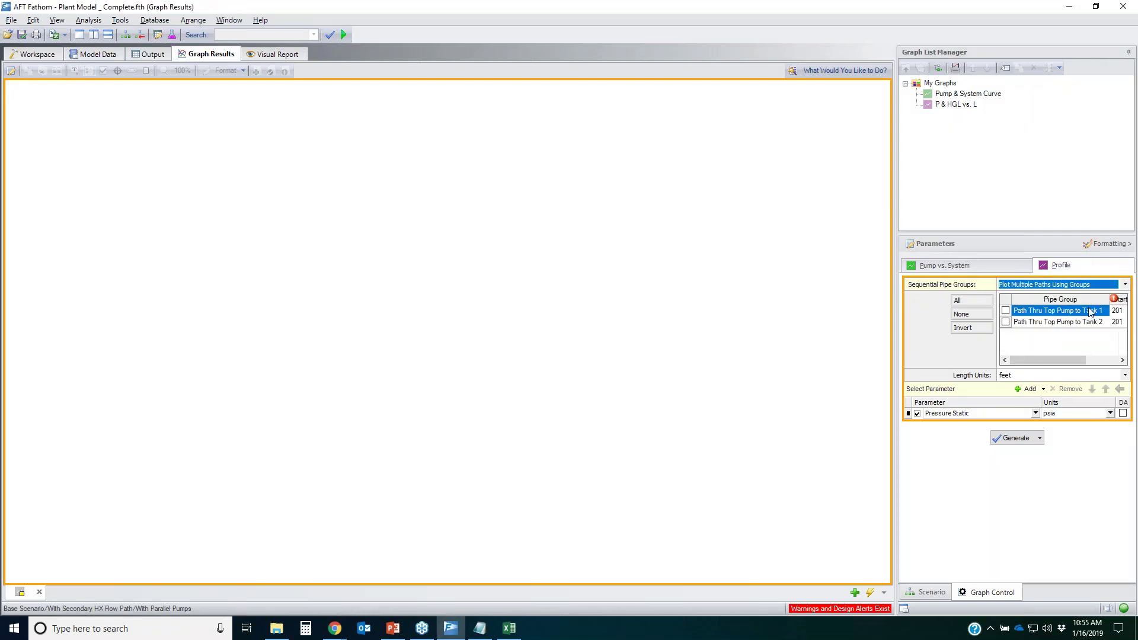
click(1006, 311)
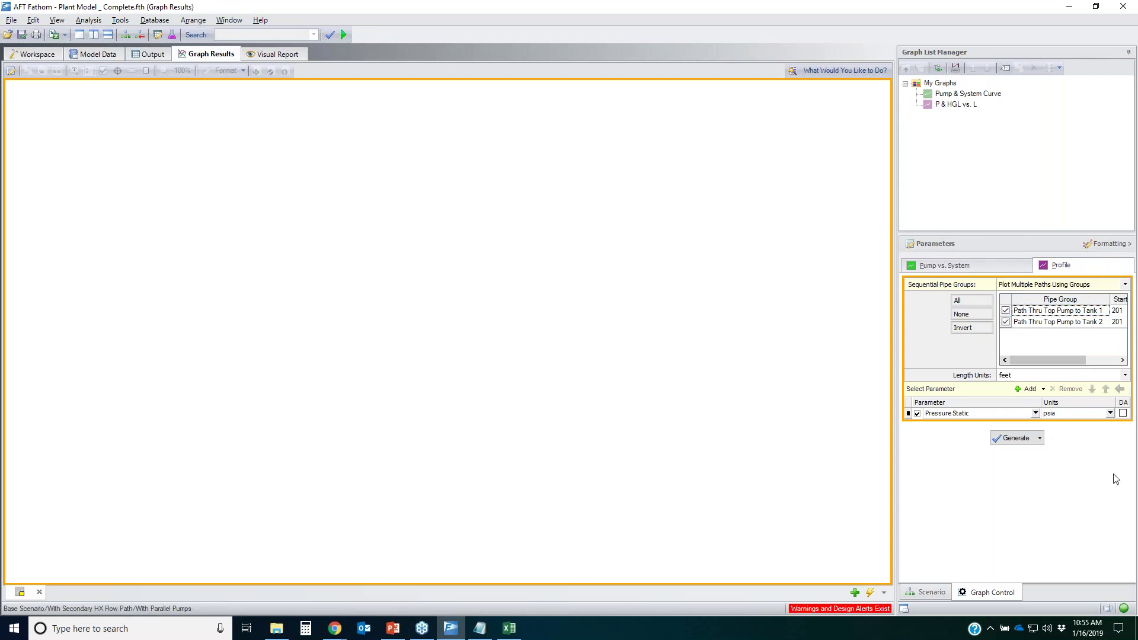
click(1016, 438)
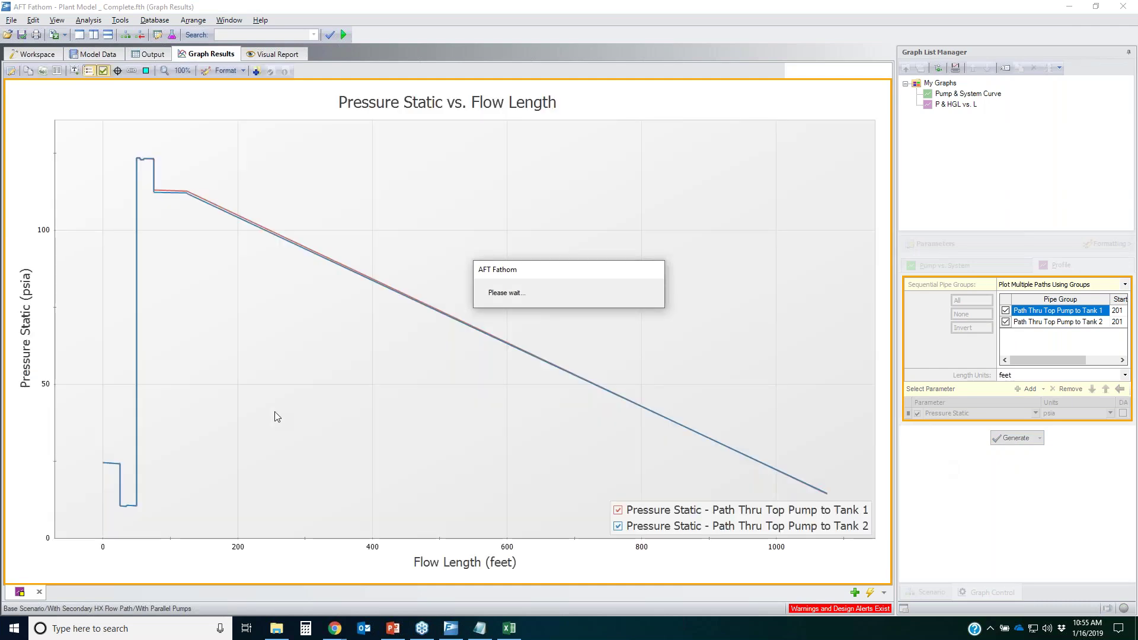
- Mark the junction locations on the profile graph with the Tank 2 curve hidden, and show the Tank 2 curve again
click(618, 518)
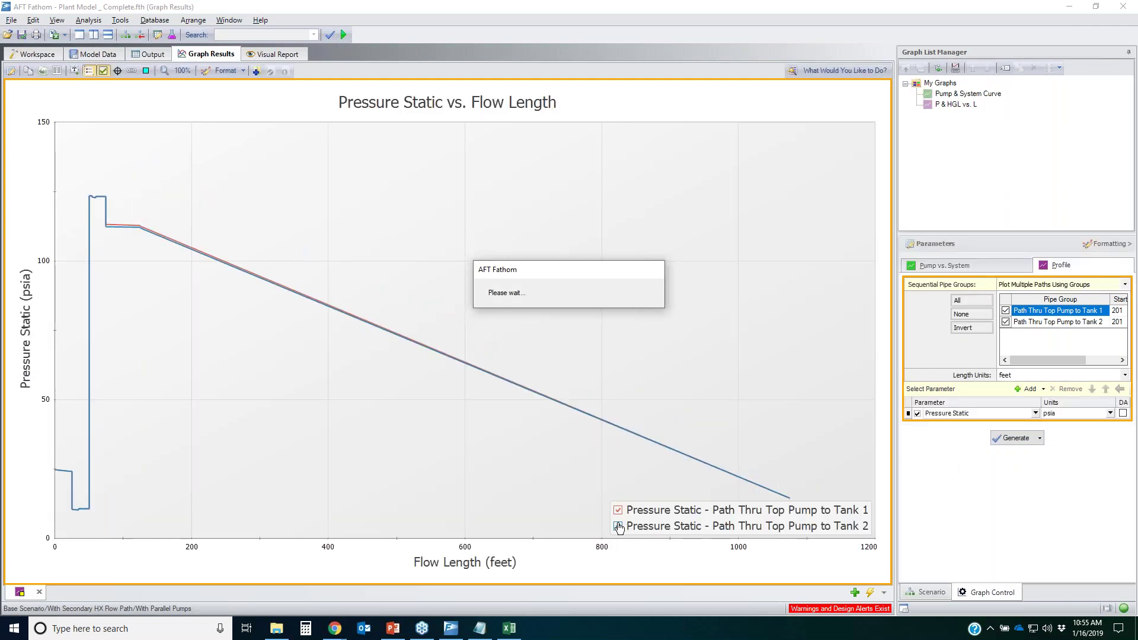
click(618, 526)
click(617, 510)
click(145, 72)
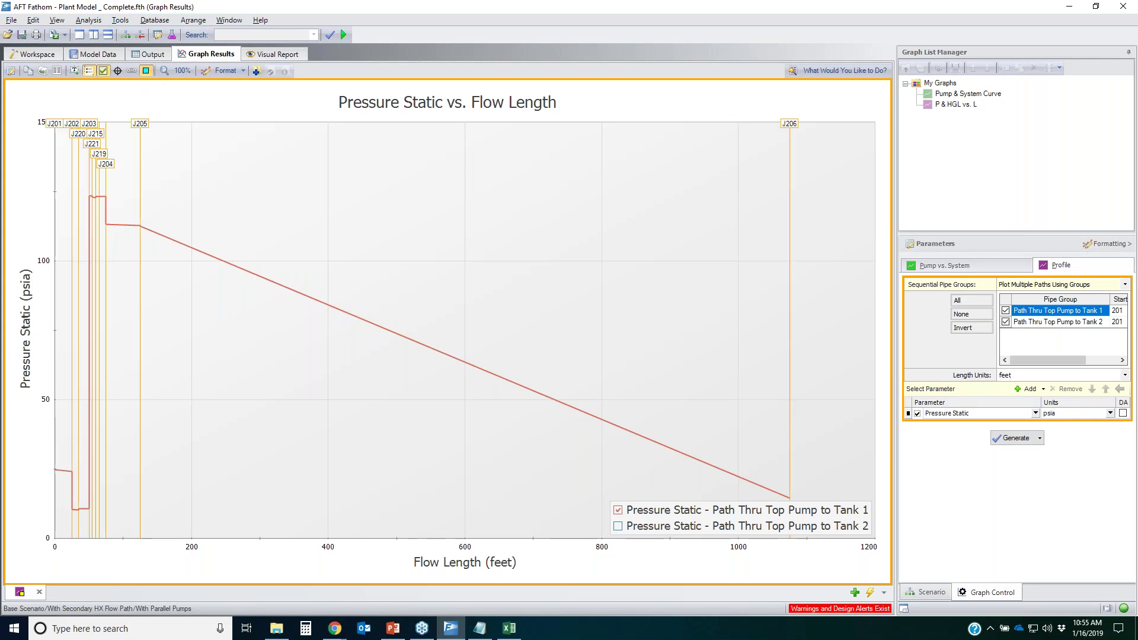
click(618, 526)
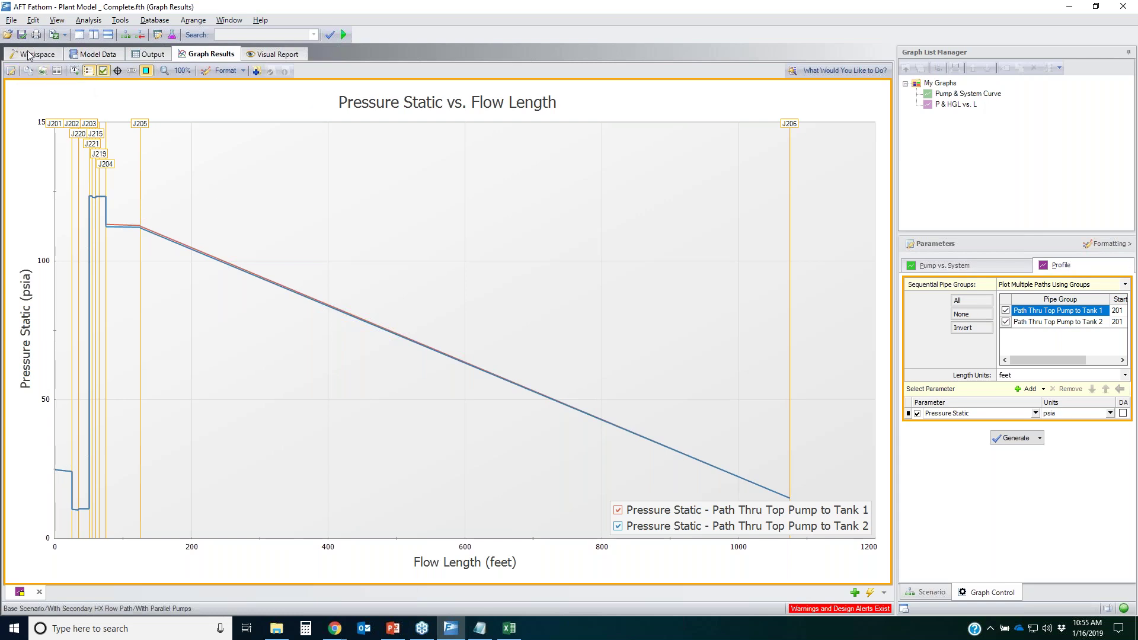
- Review the pipes and junctions of both top pump path groups in the Group Manager, and leave it without changes
click(44, 56)
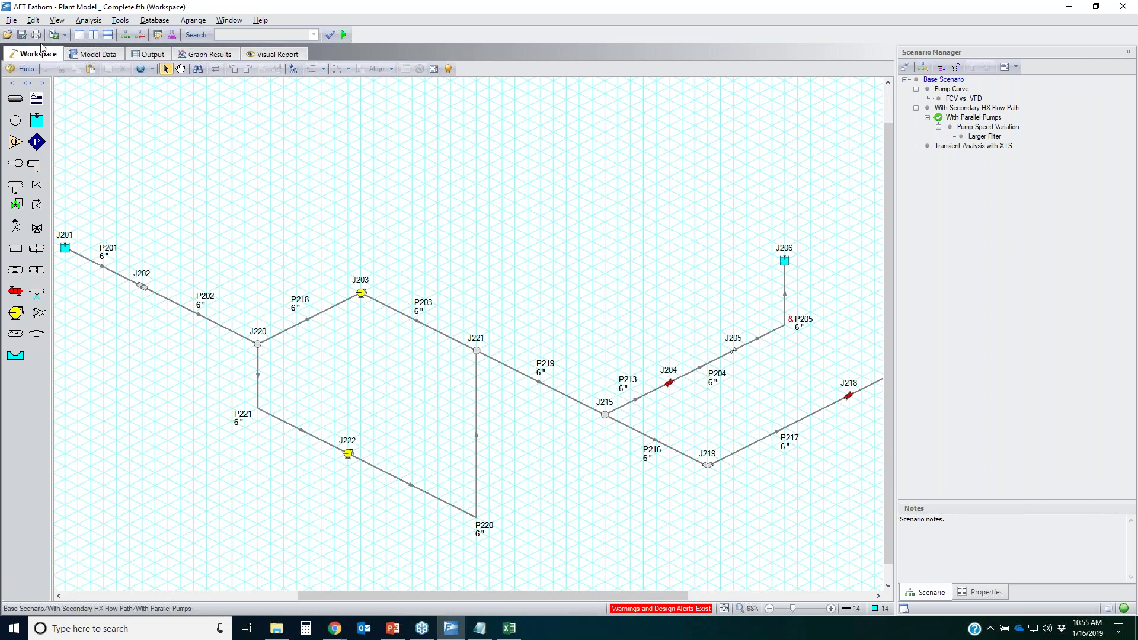
click(33, 20)
mouse_move(71, 265)
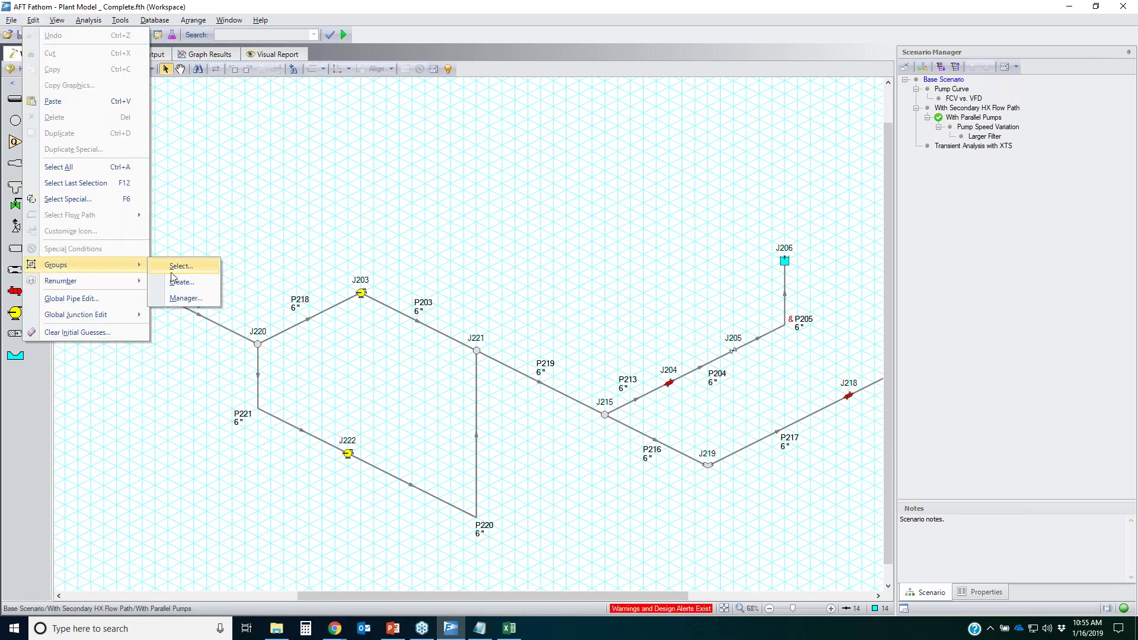
click(195, 302)
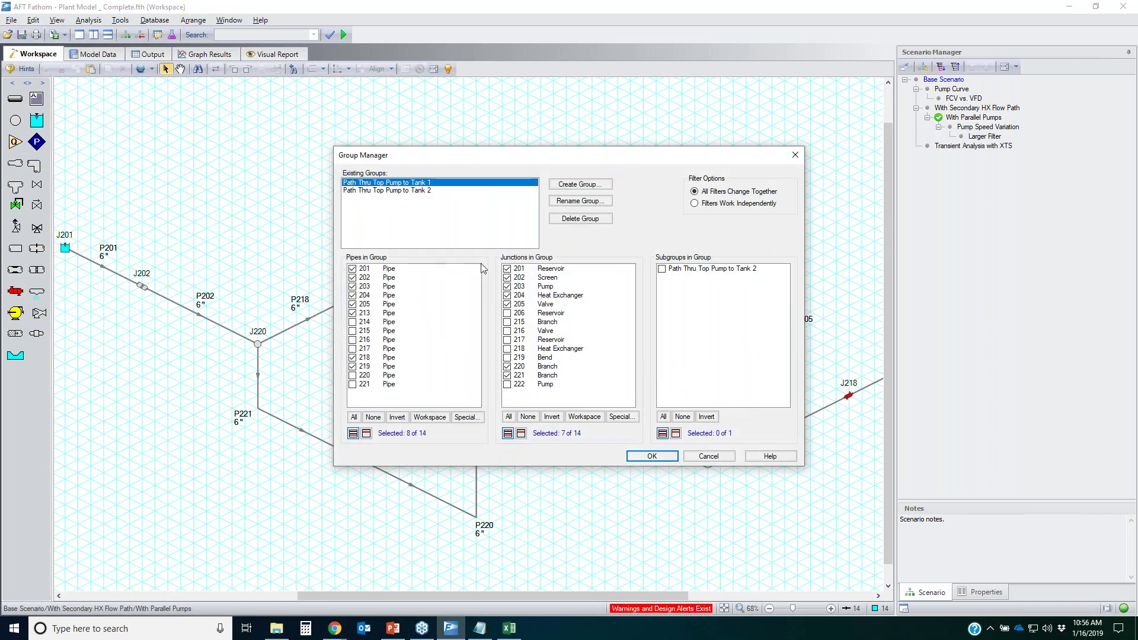
click(460, 191)
click(457, 182)
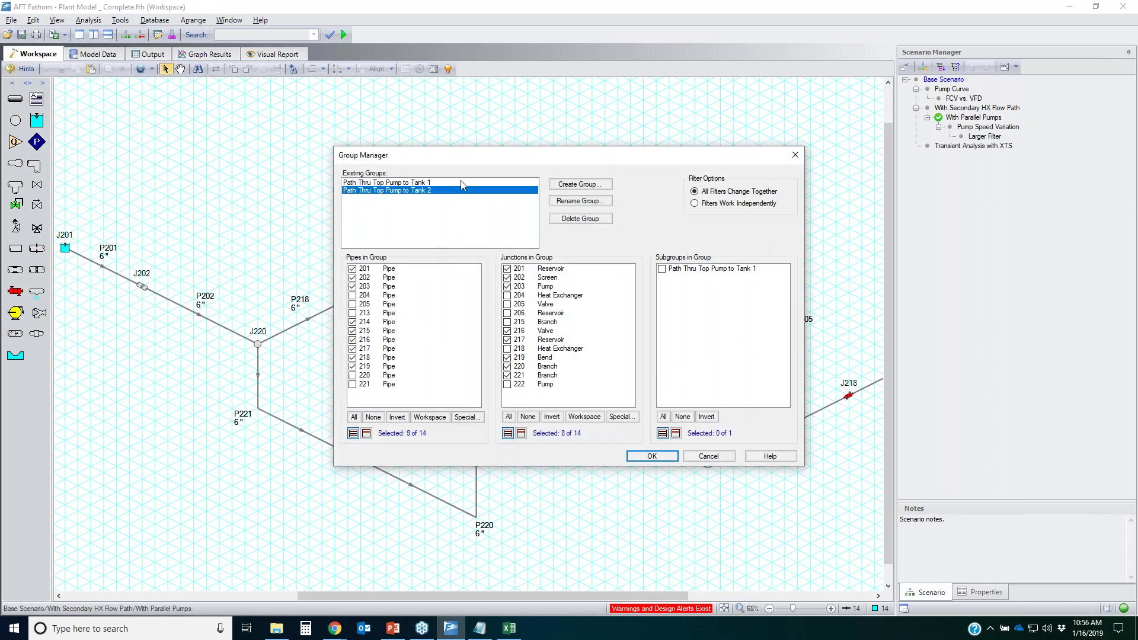
click(709, 456)
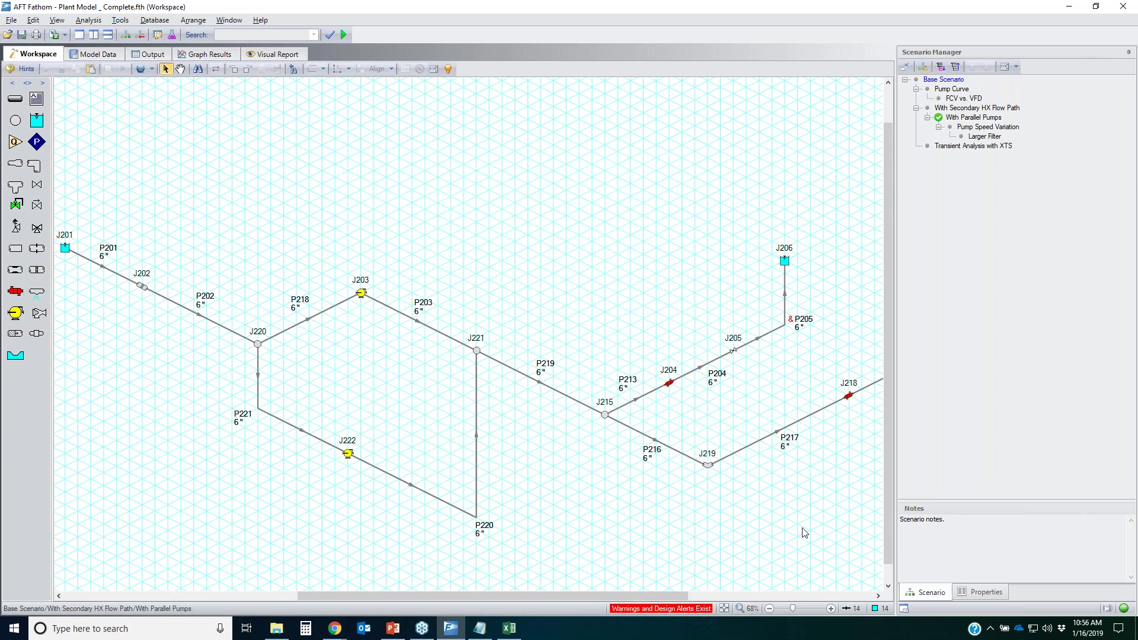
- Switch to PowerPoint, start the slide show from Creating & Using Groups, and advance to Adding Graph List Items to the Graph List Manager
click(391, 630)
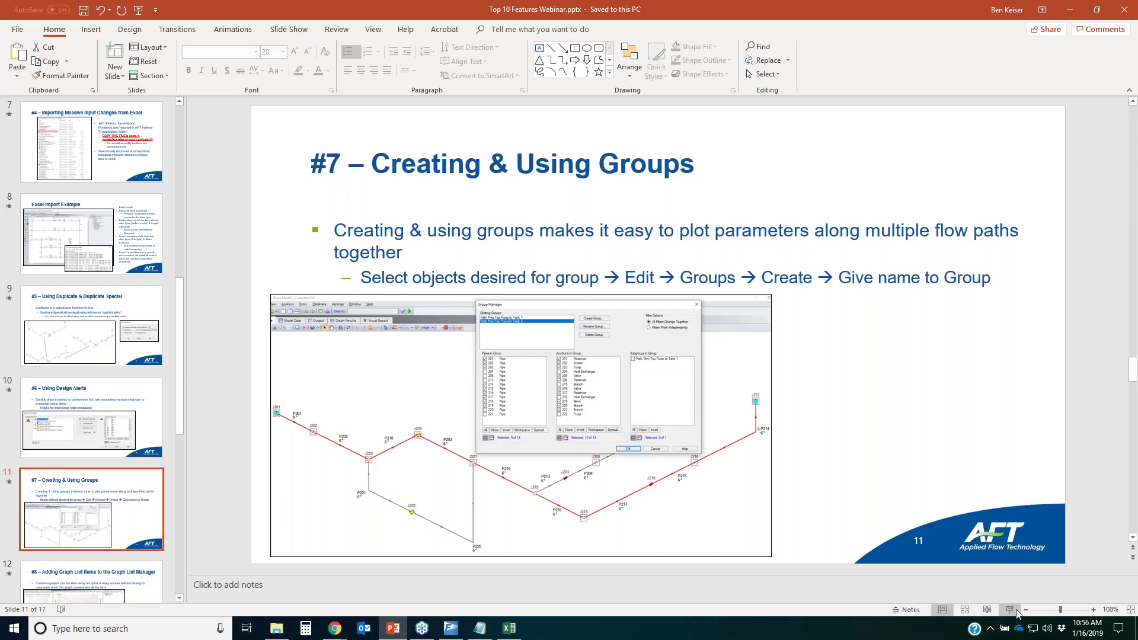
click(1011, 610)
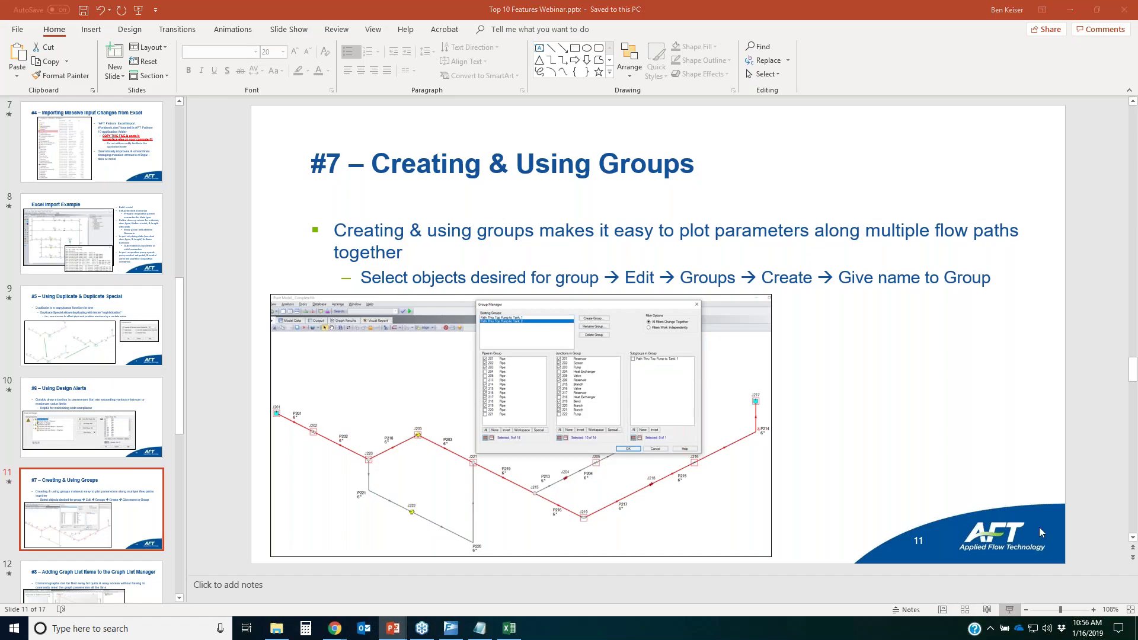
key(Right)
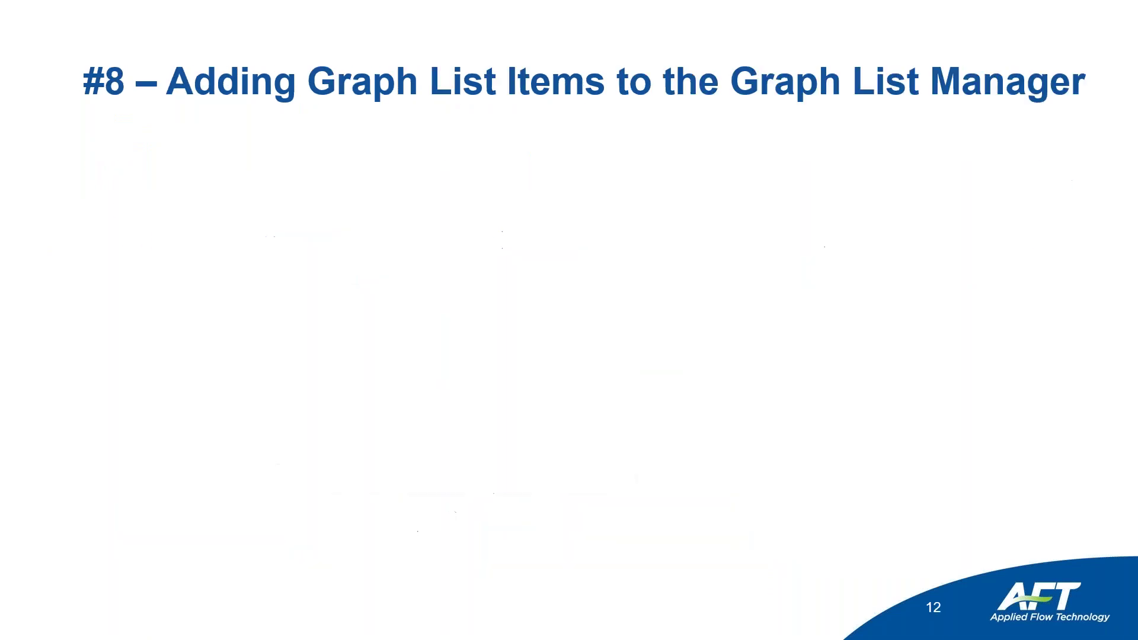
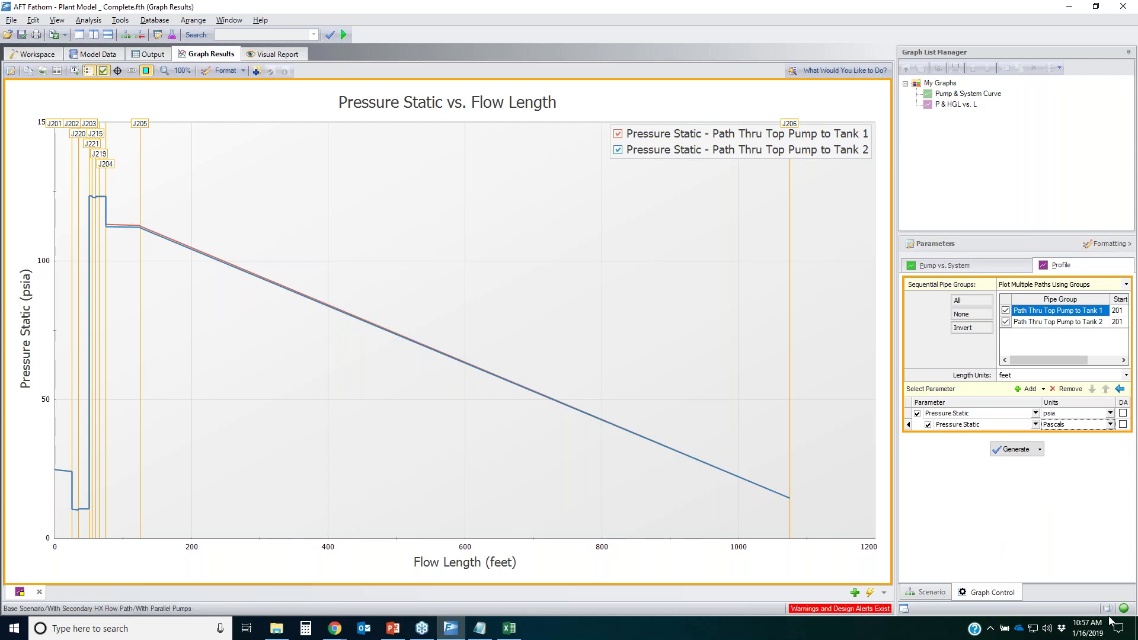
- Regenerate the profile graph with Pressure Static in Pascals as the secondary axis
click(1012, 451)
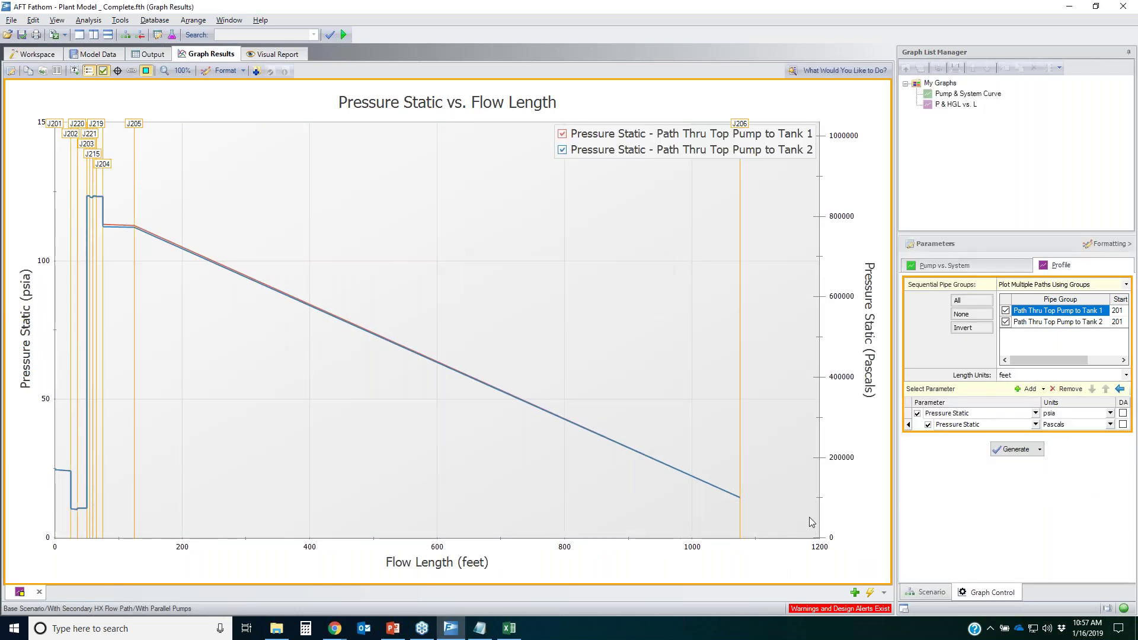
- Sketch over both pressure axes, the plot, the Formatting link and the add-to-list command with arrows to the graph list, and clear the markup
key(ctrl+2)
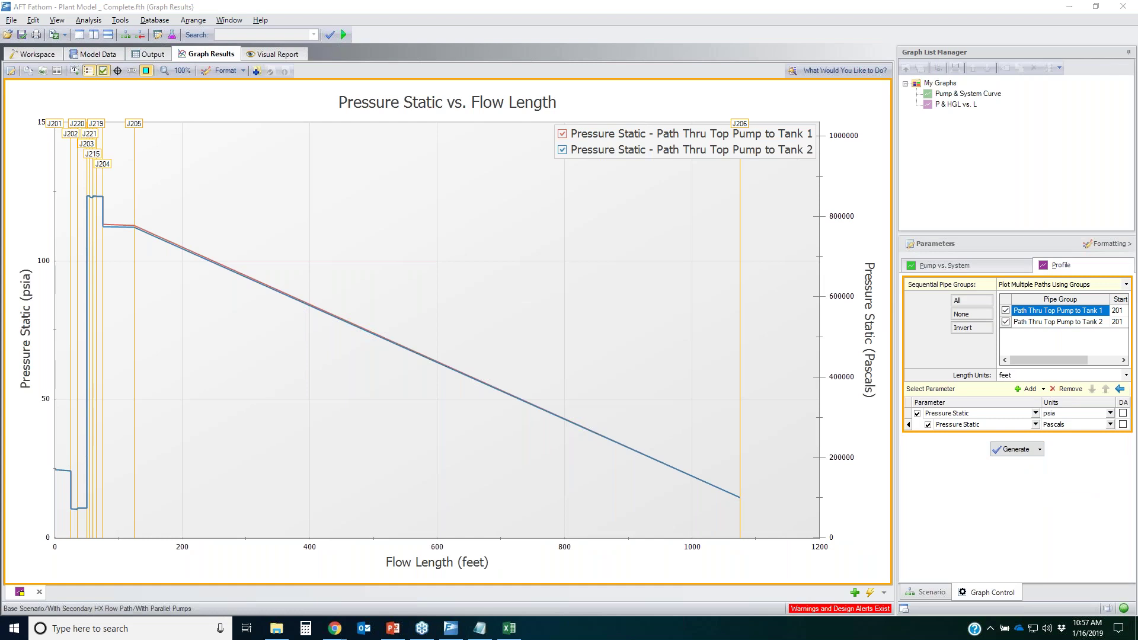
mouse_move(43, 267)
mouse_down()
mouse_move(46, 379)
mouse_move(40, 319)
mouse_move(27, 364)
mouse_move(42, 284)
mouse_up()
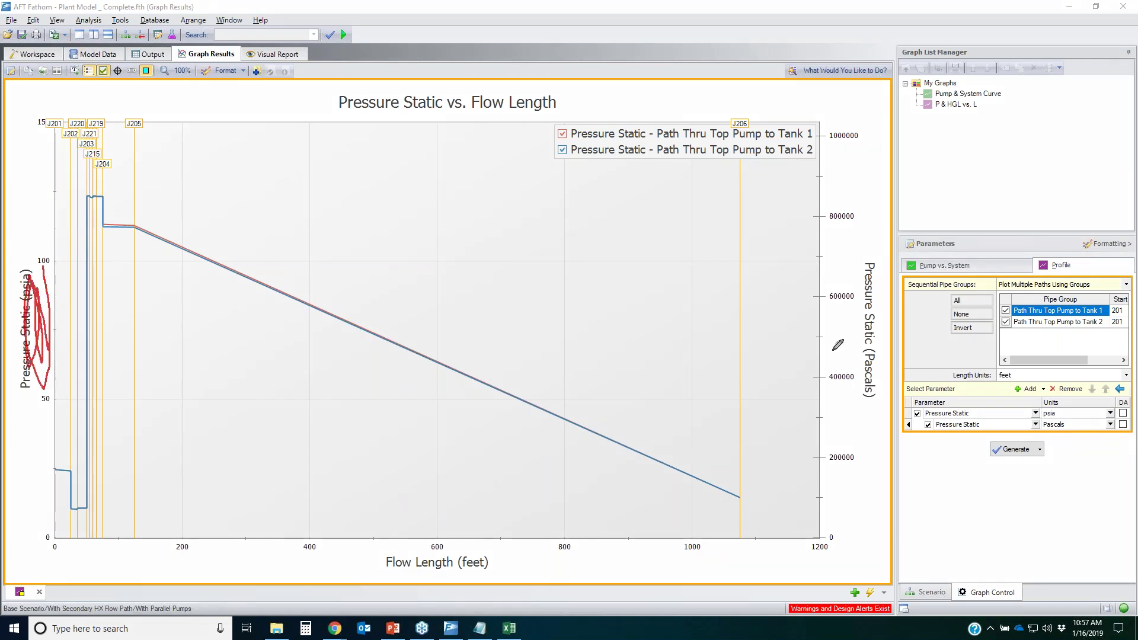
mouse_move(843, 288)
mouse_down()
mouse_move(867, 374)
mouse_move(893, 386)
mouse_move(892, 407)
mouse_up()
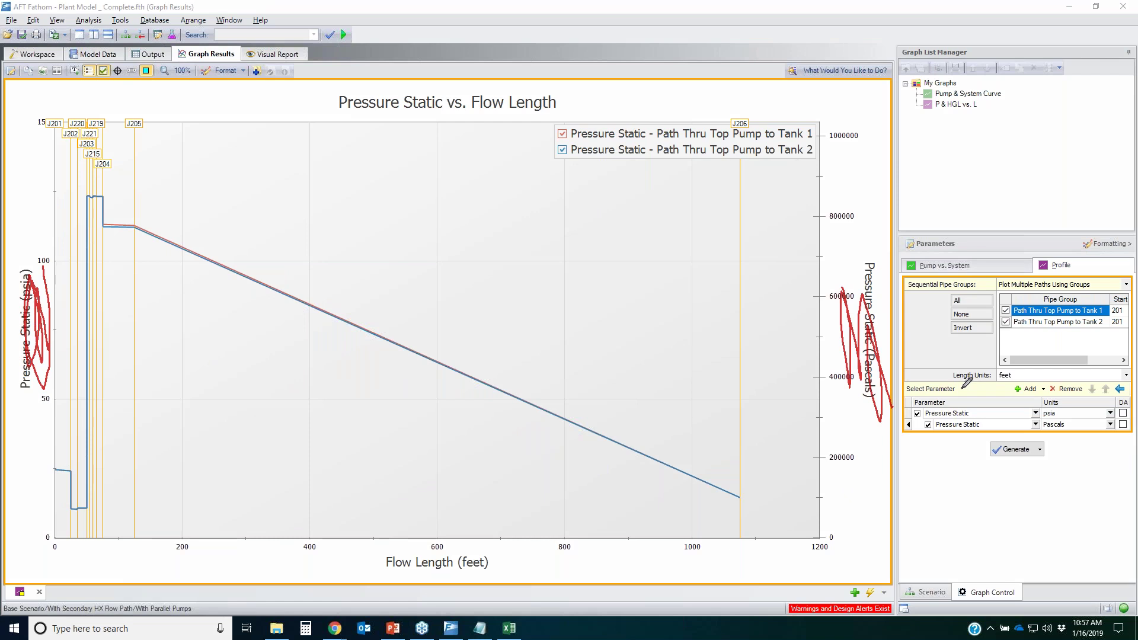
mouse_move(339, 156)
mouse_down()
mouse_move(117, 389)
mouse_move(355, 150)
mouse_up()
mouse_move(735, 296)
mouse_down()
mouse_move(994, 140)
mouse_move(977, 185)
mouse_up()
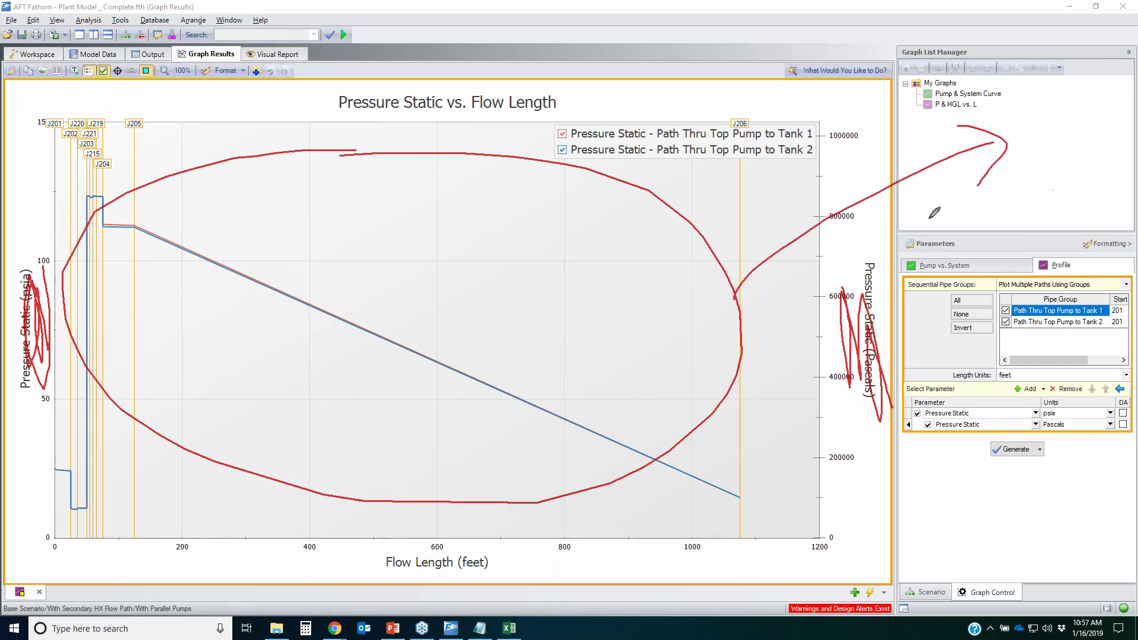
mouse_move(1085, 239)
mouse_down()
mouse_move(1136, 239)
mouse_move(1102, 273)
mouse_move(1054, 242)
mouse_move(1117, 228)
mouse_up()
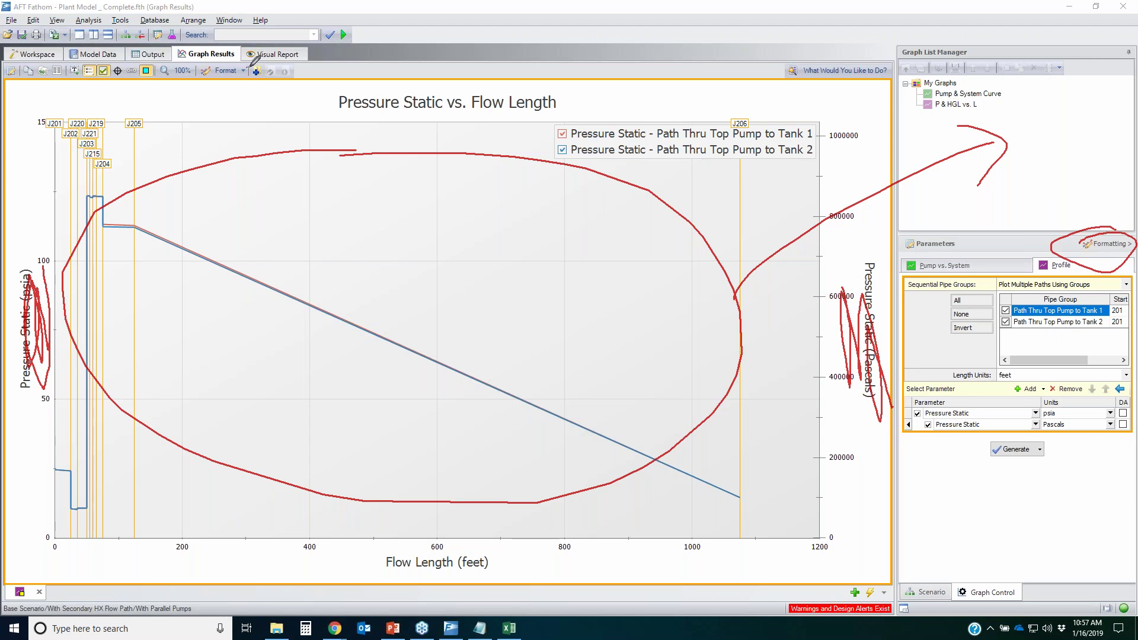
mouse_move(266, 74)
mouse_down()
mouse_move(247, 72)
mouse_move(261, 68)
mouse_up()
mouse_move(263, 76)
mouse_down()
mouse_move(820, 125)
mouse_move(899, 112)
mouse_move(901, 160)
mouse_up()
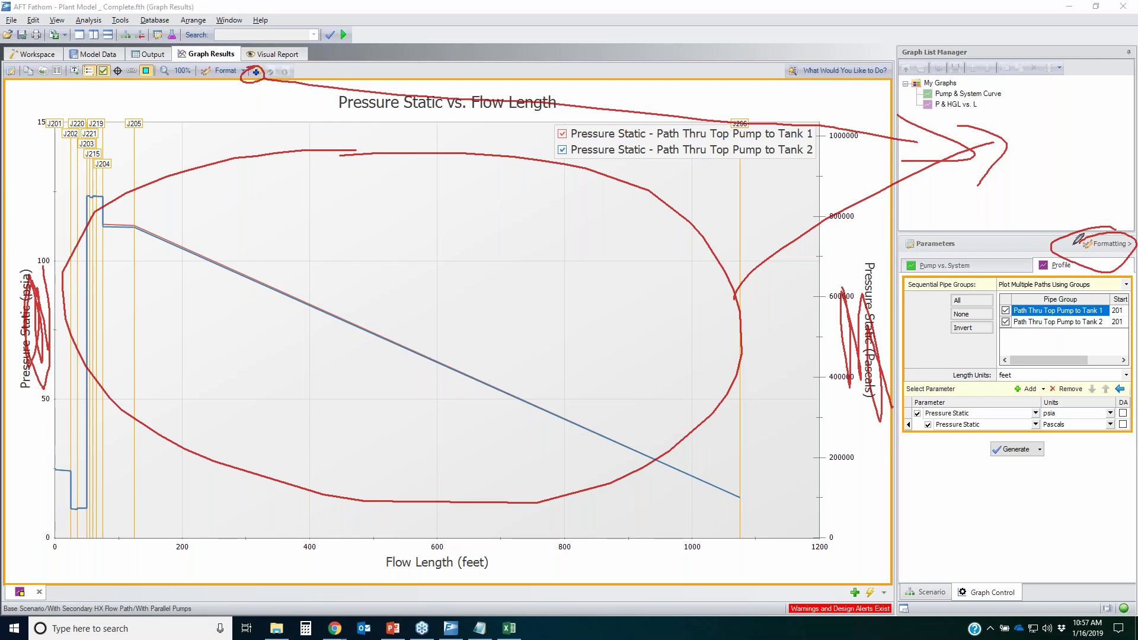
key(Escape)
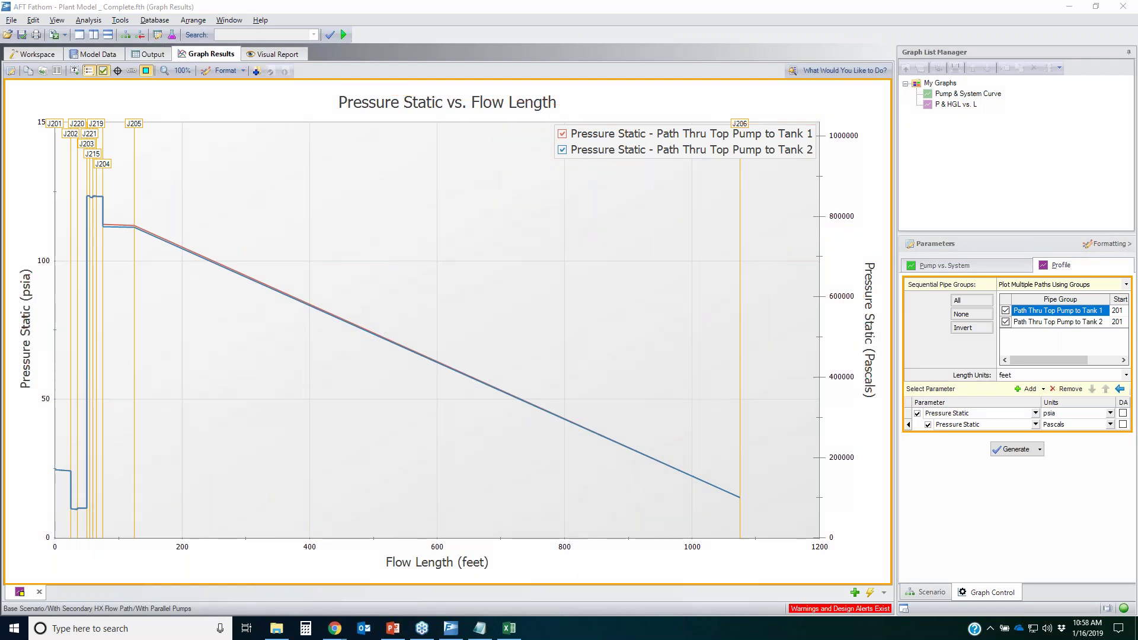
- Add the pressure graph to the graph list as P (psia & pascals)
click(257, 72)
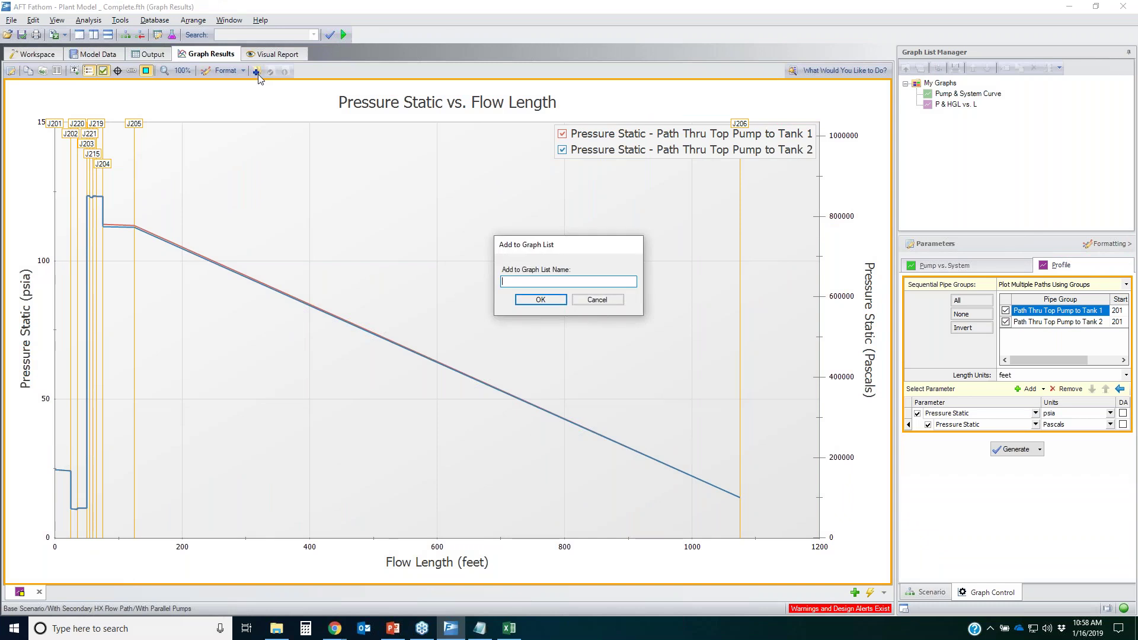
text(P (psia & pascals)
key(Return)
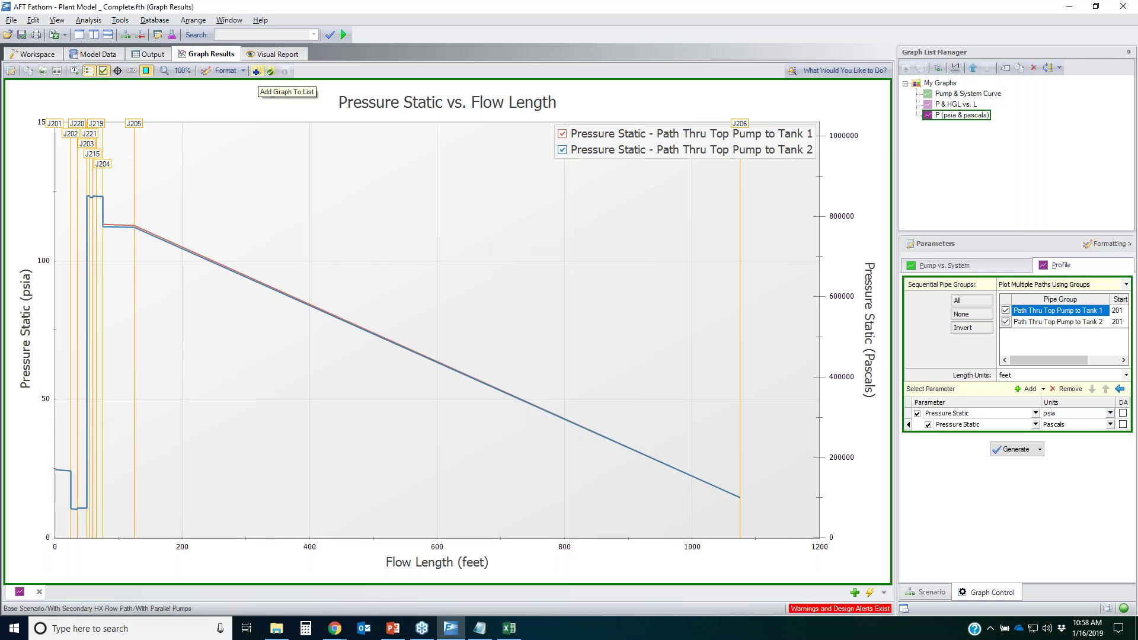
- Close the pressure graph, look over the pump paths in the workspace, and return to the graph results
click(38, 592)
click(38, 53)
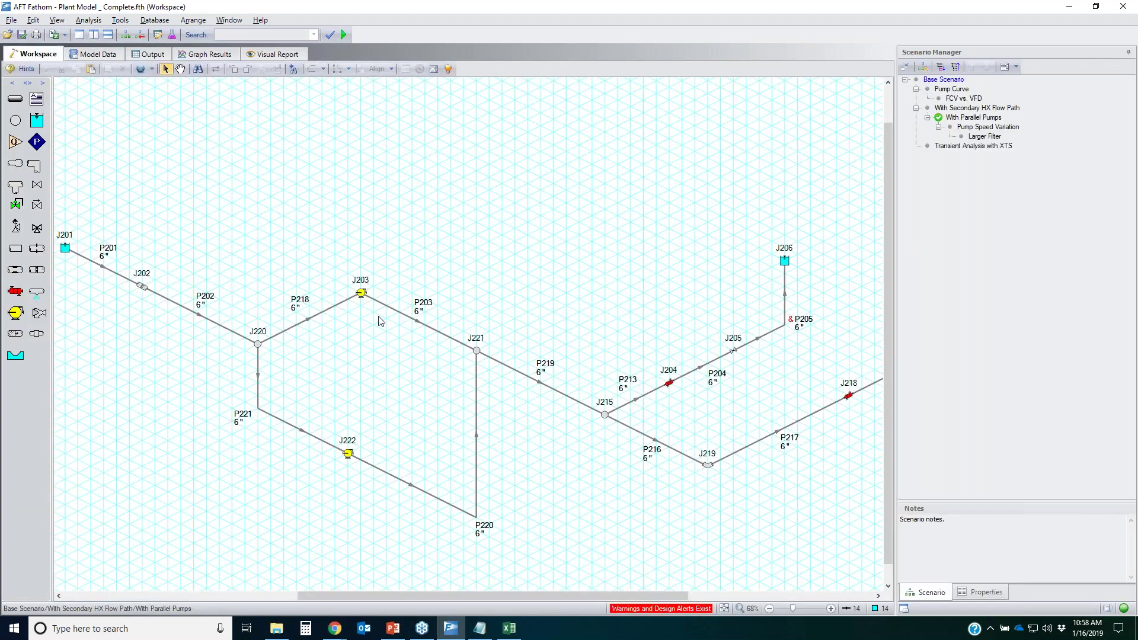
drag(364, 338, 529, 364)
click(543, 458)
click(199, 55)
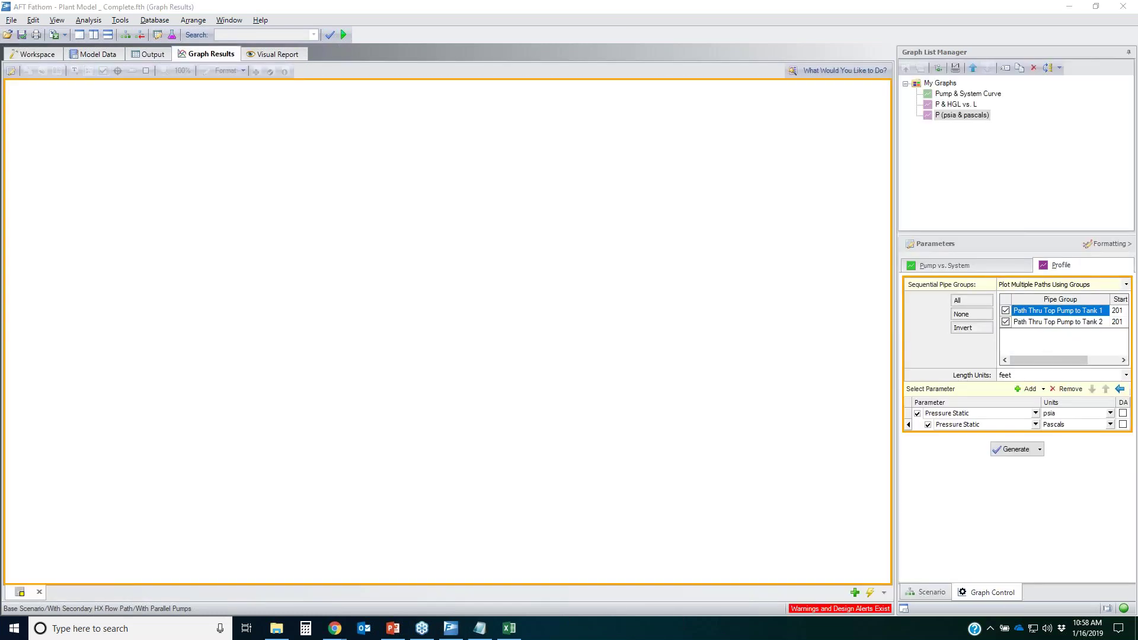
- Cross out the profile graph's parameter settings with markup and clear the markup
drag(1104, 253, 899, 396)
drag(886, 252, 1137, 417)
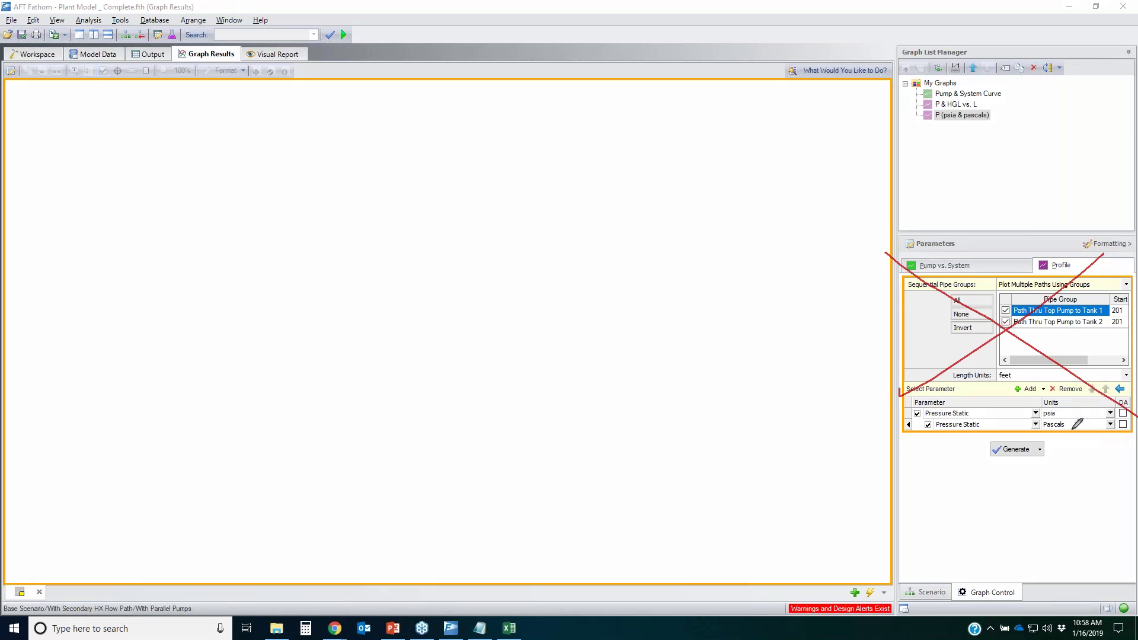
key(Escape)
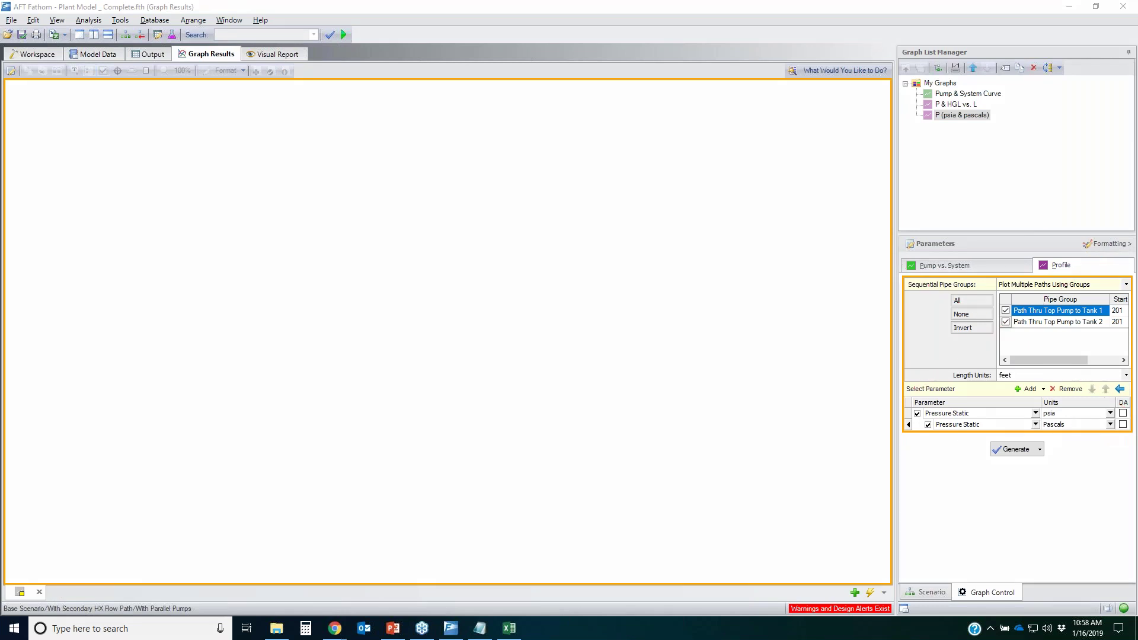
- Load the saved graphs Pump & System Curve, P & HGL vs. L and P (psia & pascals) one after another
click(961, 93)
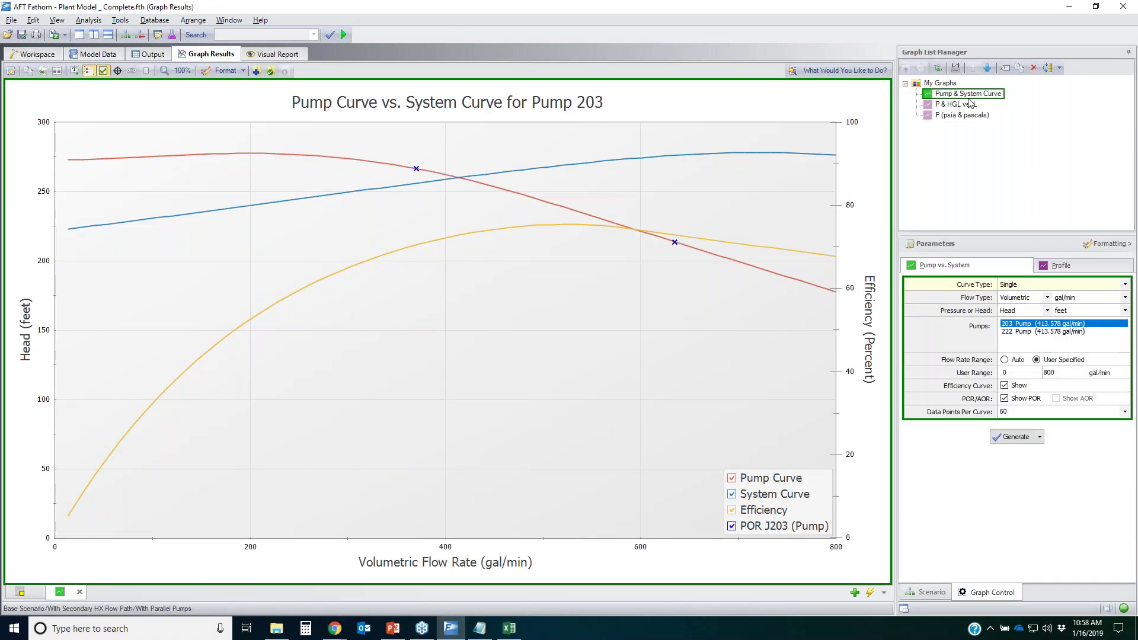
click(957, 104)
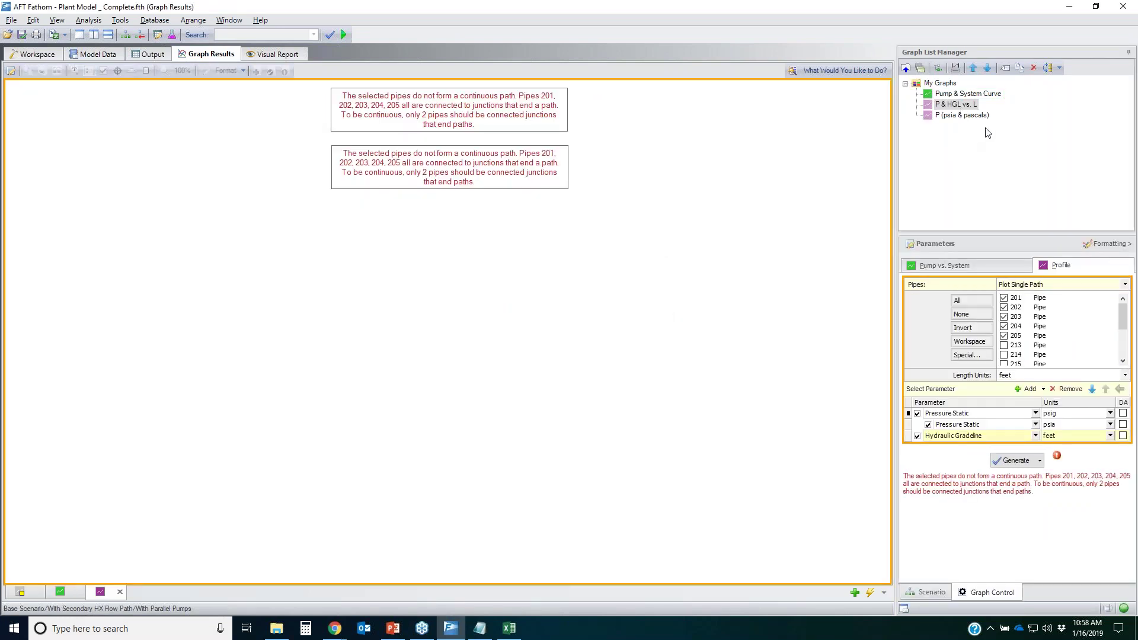
click(965, 116)
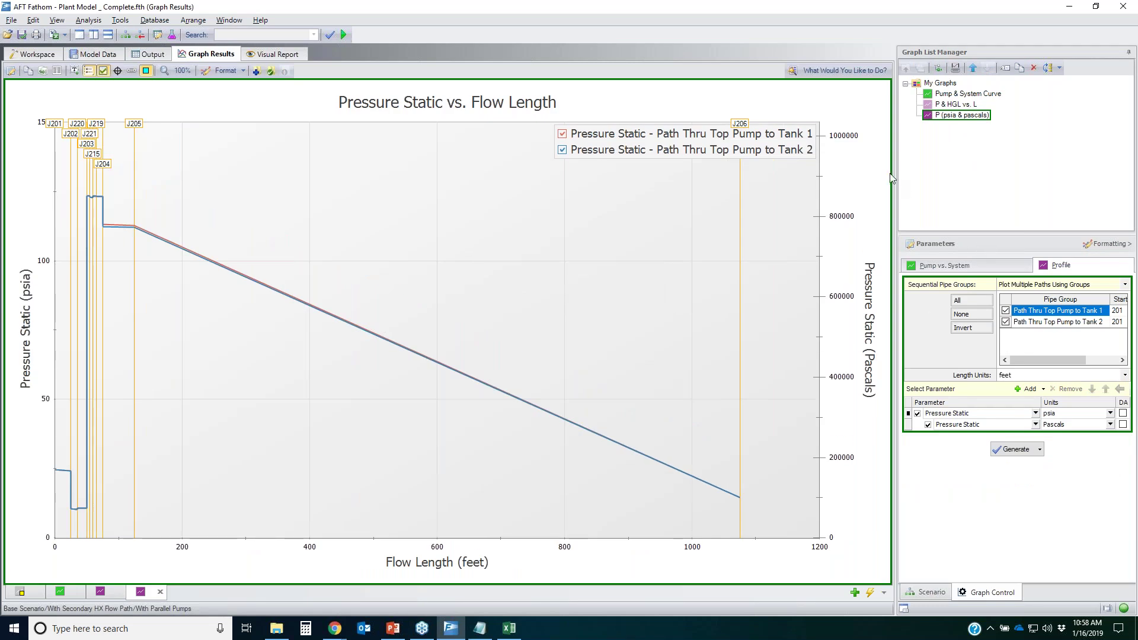
- Show the Scenario Manager, circle Base Scenario and the With Parallel Pumps branch, and clear the markup
click(930, 592)
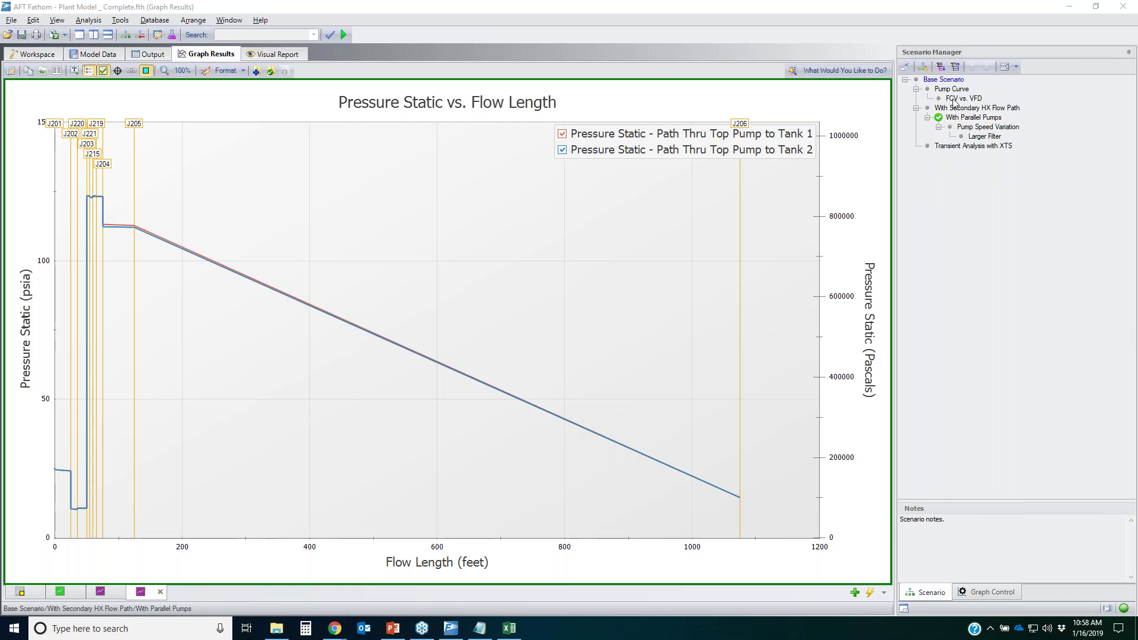
mouse_move(916, 73)
mouse_down()
mouse_move(944, 70)
mouse_move(982, 80)
mouse_move(937, 70)
mouse_up()
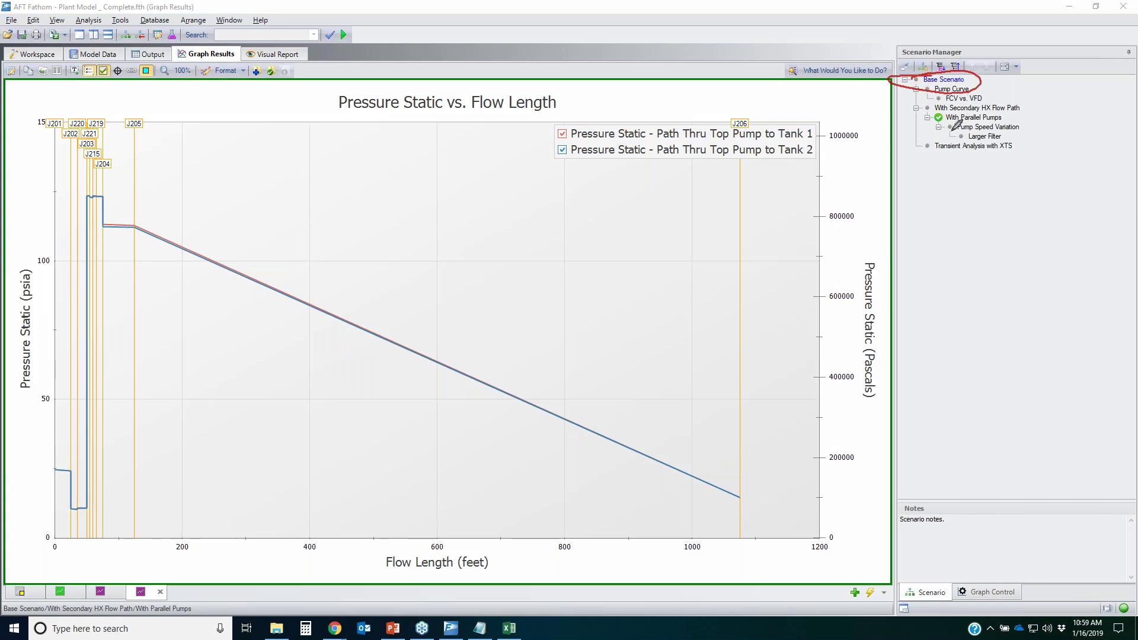
mouse_move(968, 113)
mouse_down()
mouse_move(1067, 133)
mouse_move(1025, 113)
mouse_up()
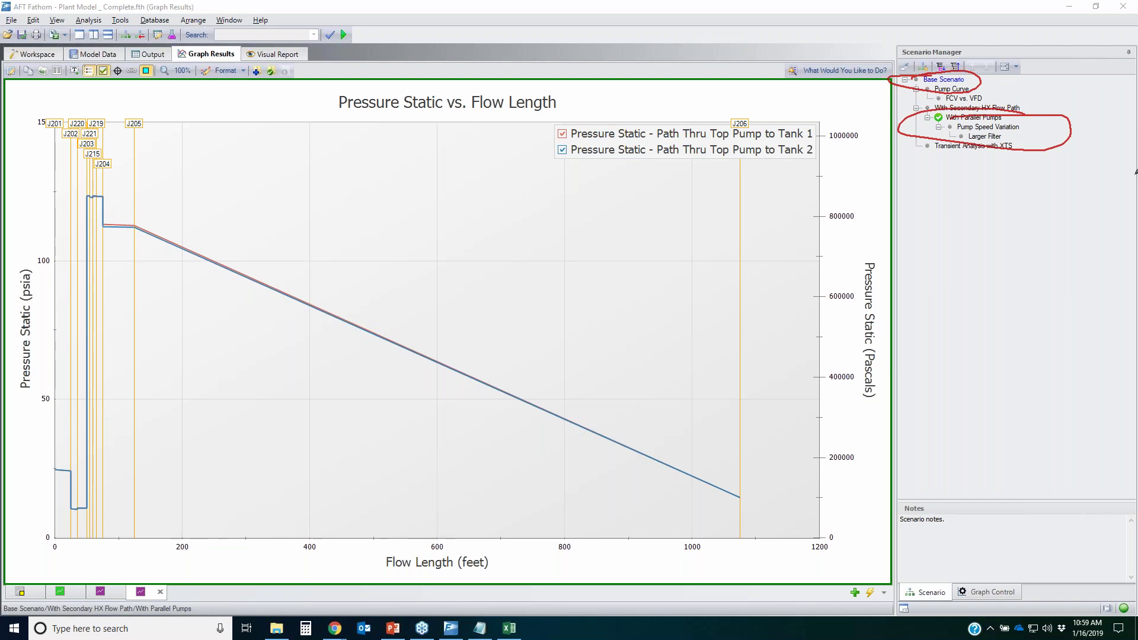
key(Escape)
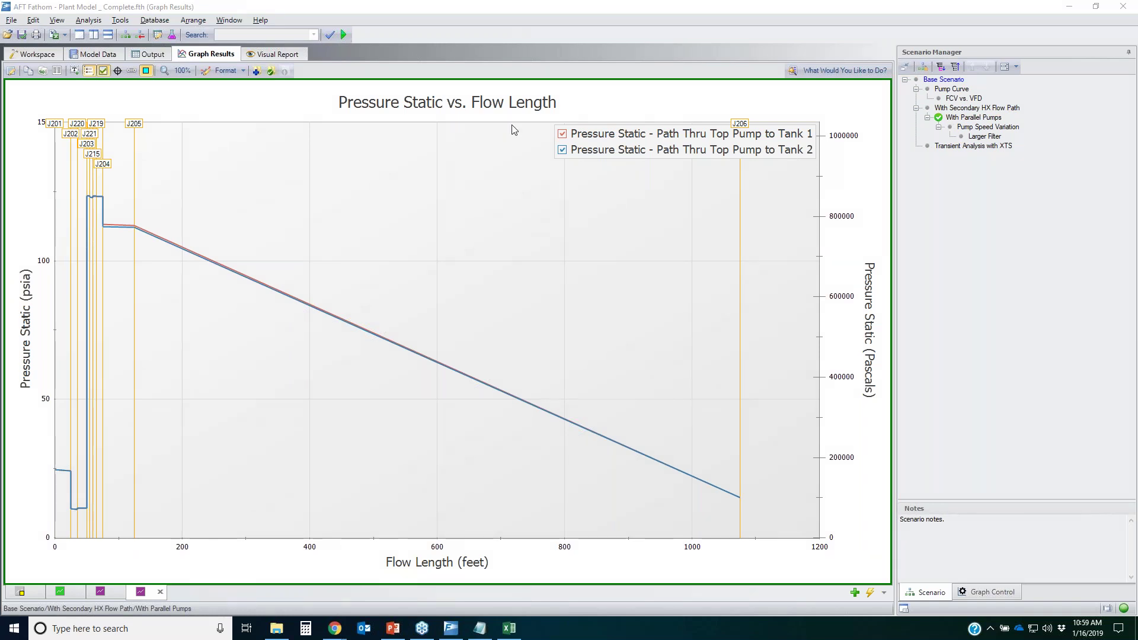
- Return to the graph list and load the saved graph P & HGL vs. L again
click(1011, 593)
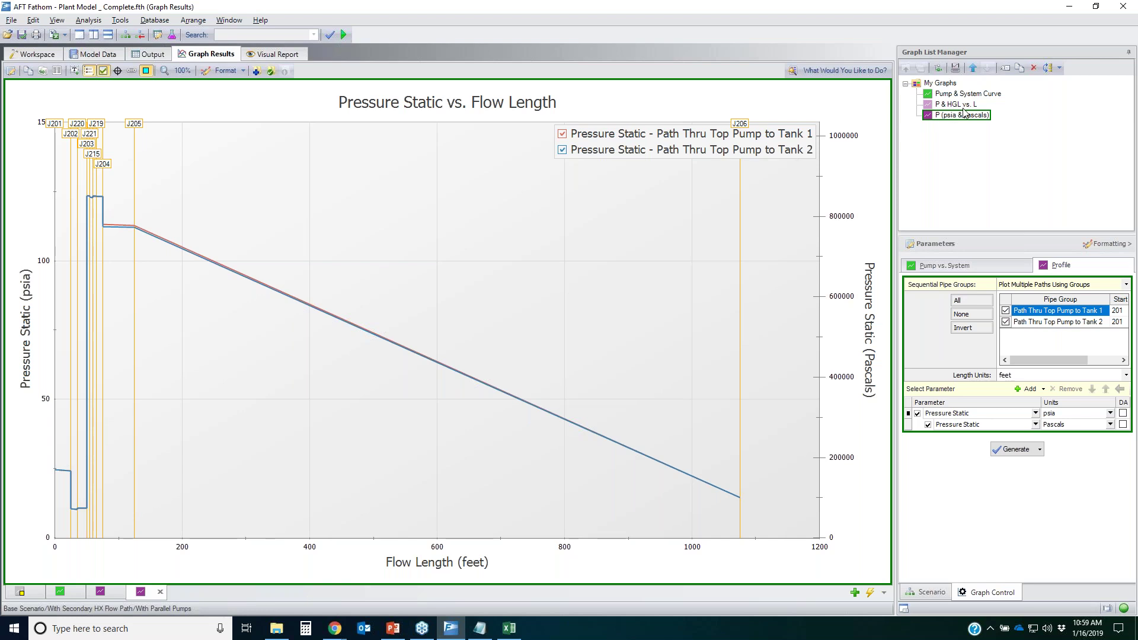
click(957, 105)
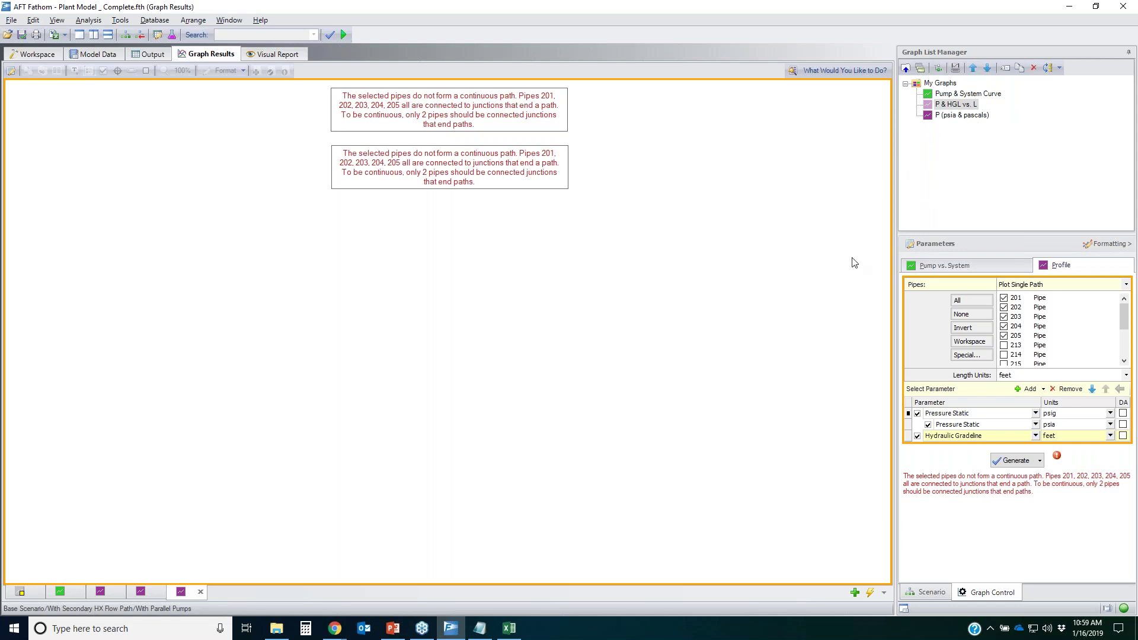
click(955, 105)
- Try including pipes 214, 215 and 216 in the single path, and exclude them again
drag(1125, 326, 1125, 334)
click(1004, 335)
click(1004, 345)
click(1004, 355)
click(1004, 336)
click(1004, 345)
click(1003, 354)
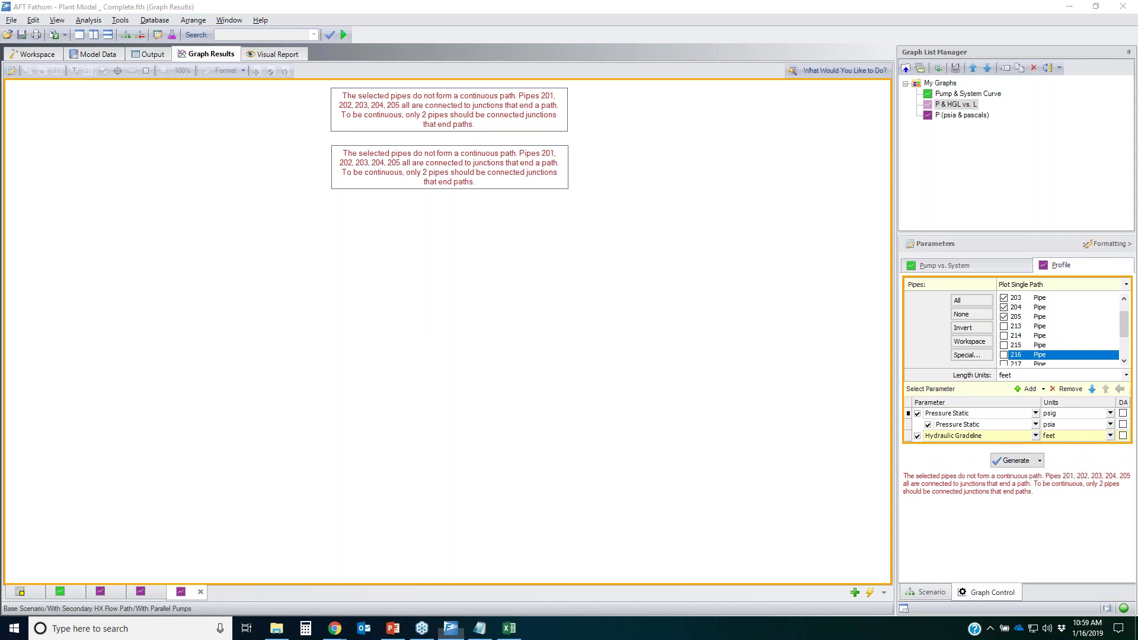
- Mark up the graph toolbar area, clear the markup, and select P & HGL vs. L in the graph list
mouse_move(279, 63)
mouse_down()
mouse_move(268, 83)
mouse_move(282, 65)
mouse_up()
key(Escape)
click(952, 106)
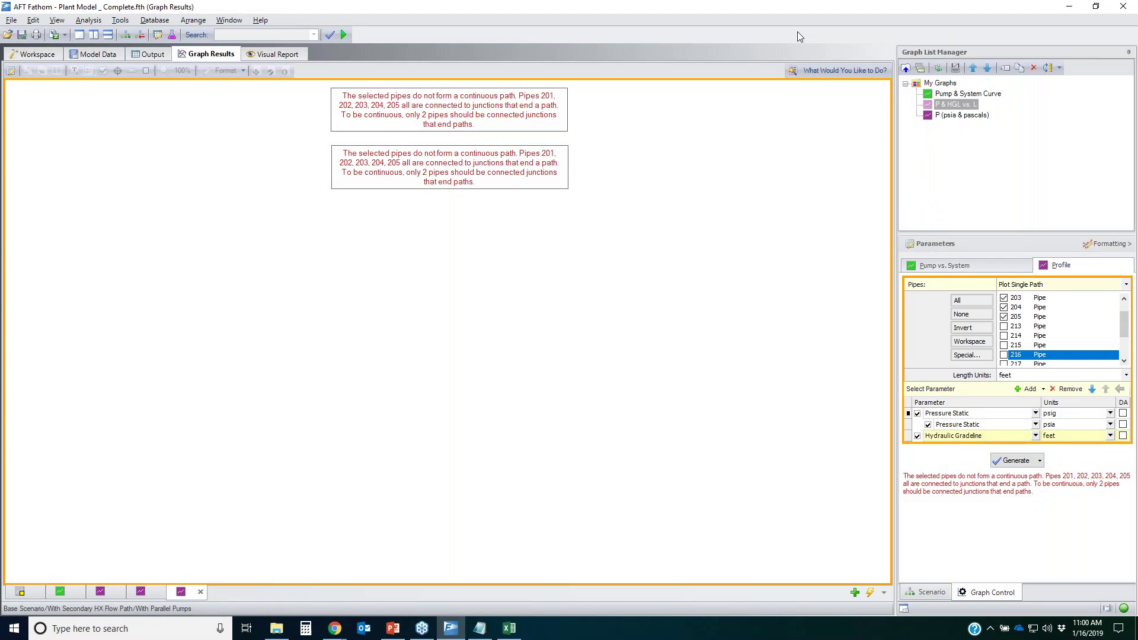
- Switch to PowerPoint and present the slides from Excel Export Manager through More Complicated Excel Exporting
click(394, 631)
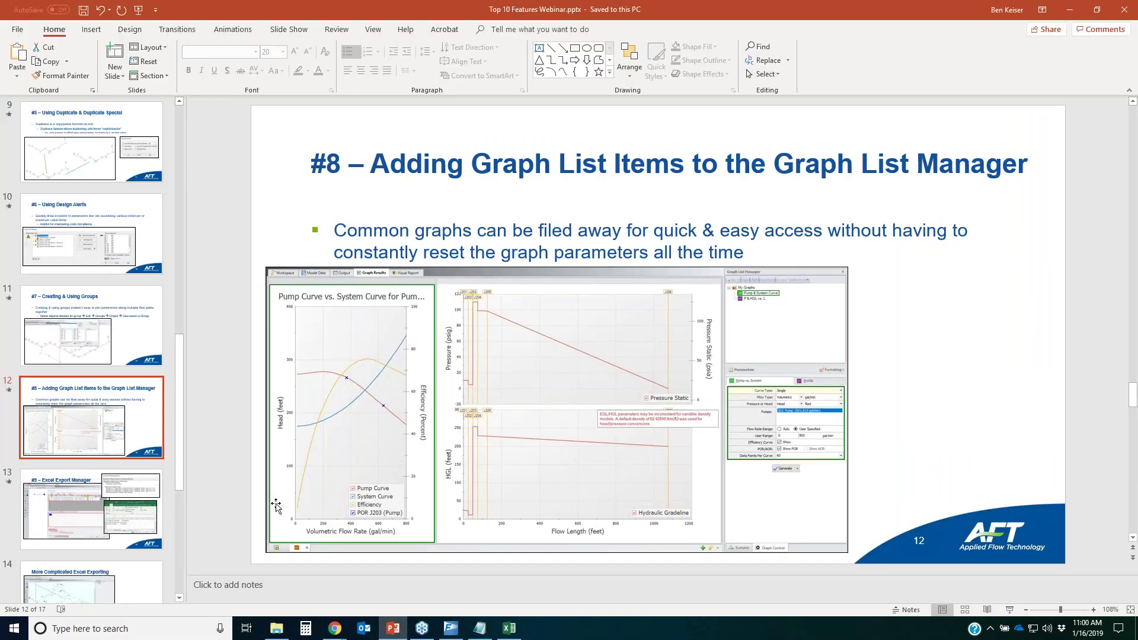
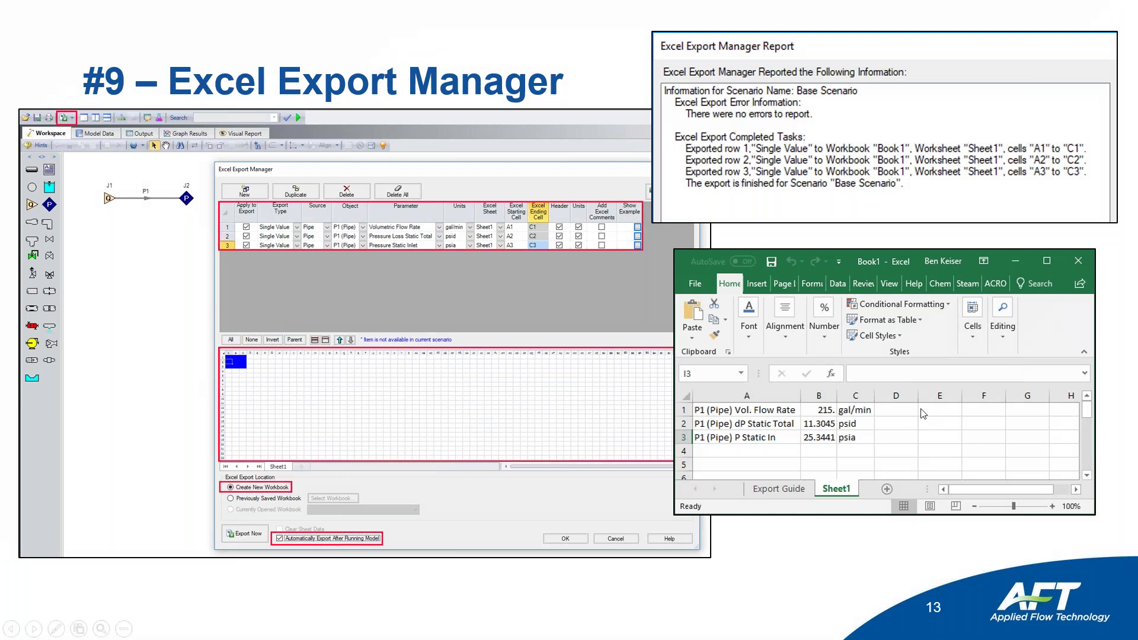
key(Right)
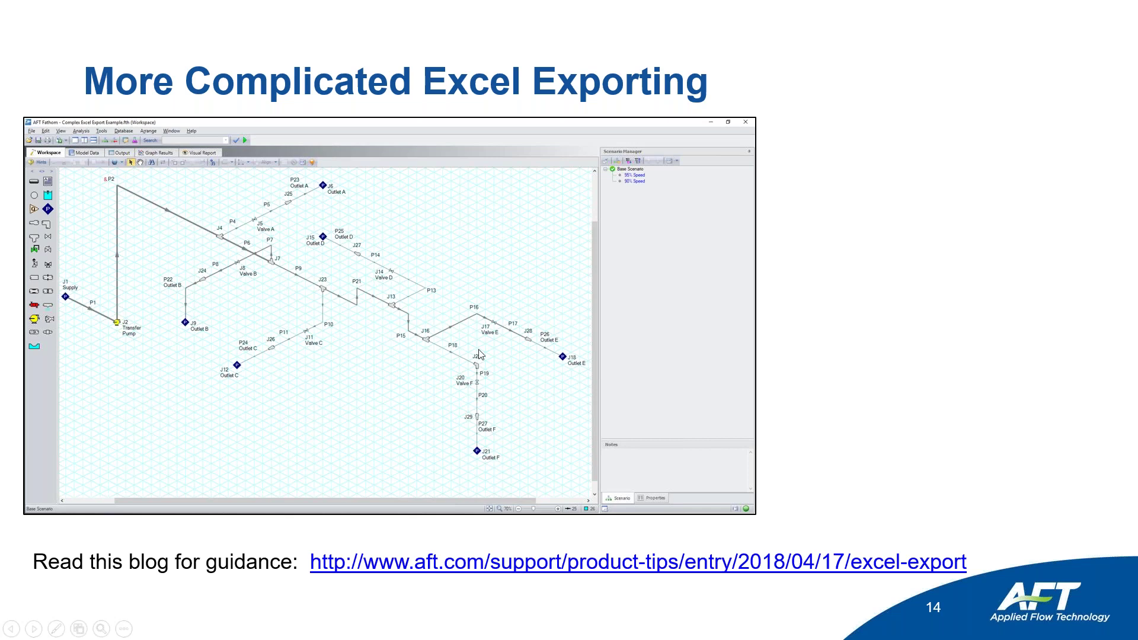
click(931, 315)
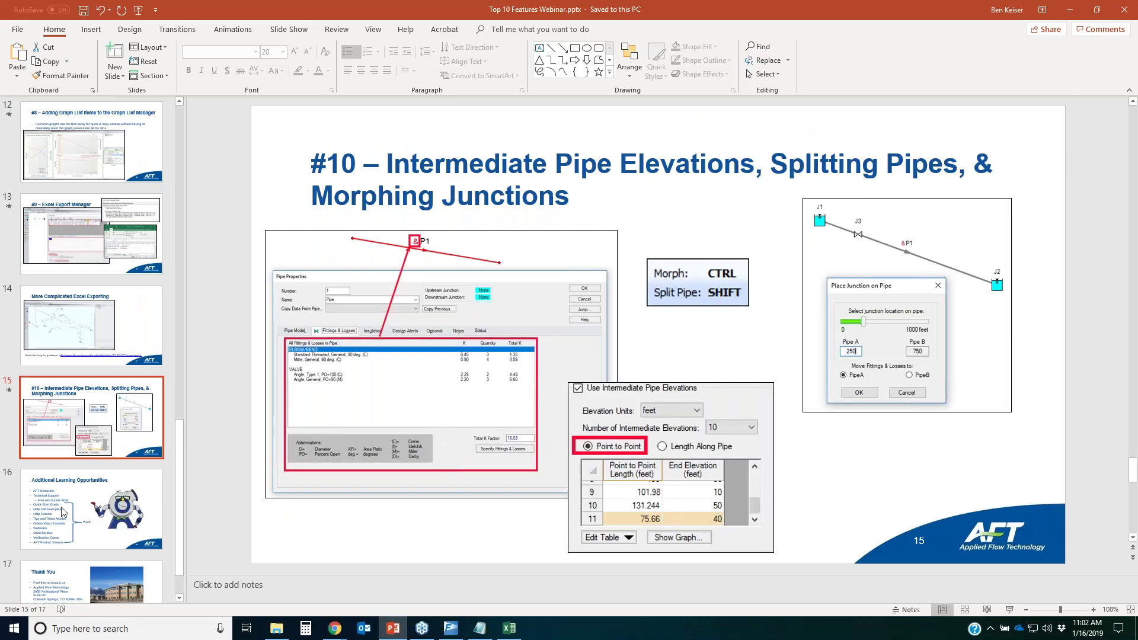
click(88, 327)
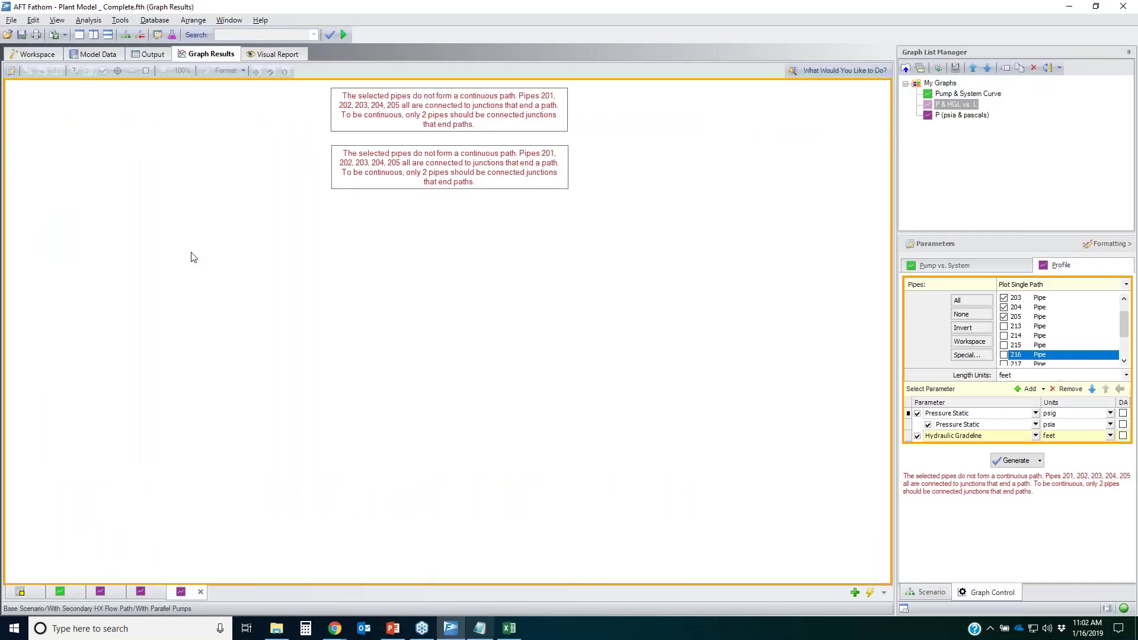
- Switch to the AFT Fathom workspace and start opening another model, discarding the changes to Plant Model _ Complete.fth
click(451, 628)
click(40, 55)
key(alt+F4)
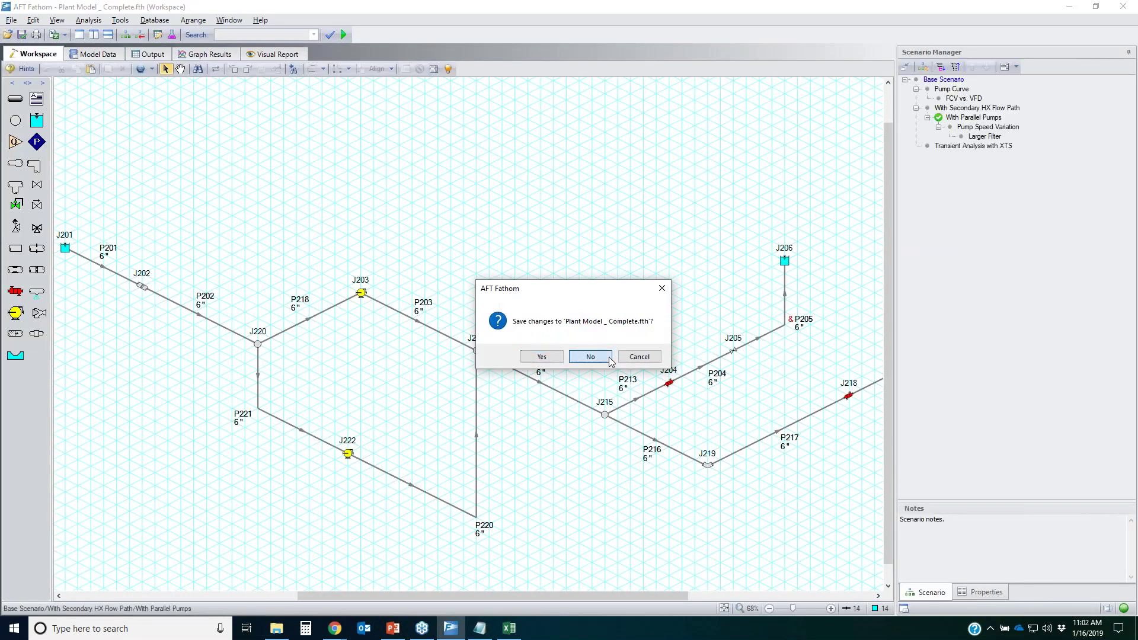
click(591, 357)
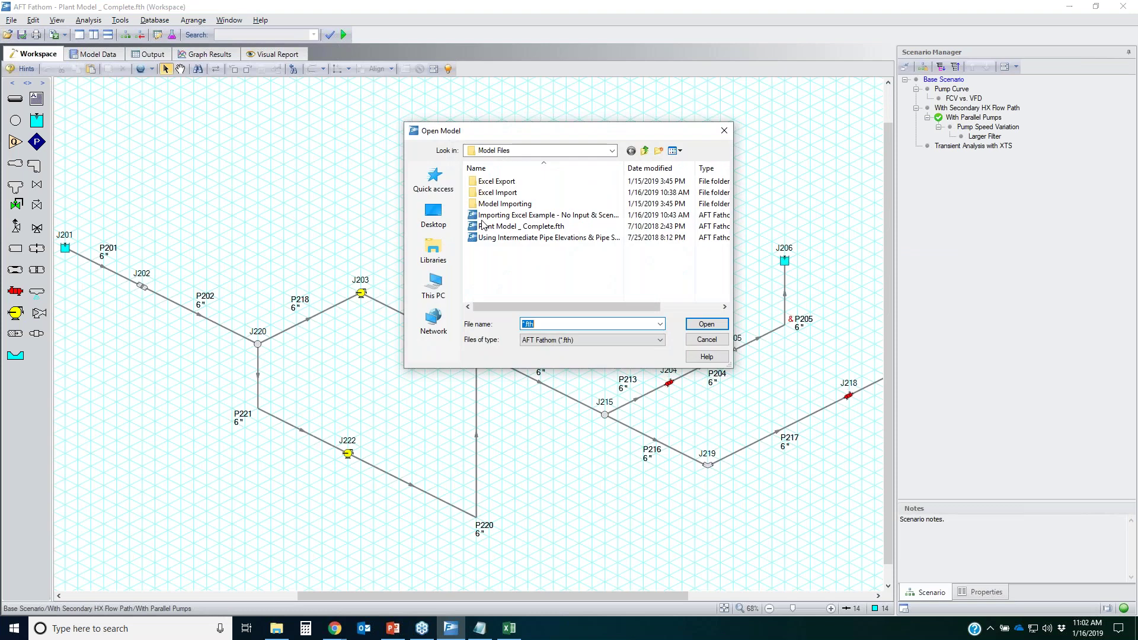
- Open Complex Excel Export Example.fth from Excel Export/Complex, deactivating the GSC and XTS modules and loading the most recent active scenario
double_click(501, 181)
click(508, 185)
double_click(509, 183)
double_click(531, 182)
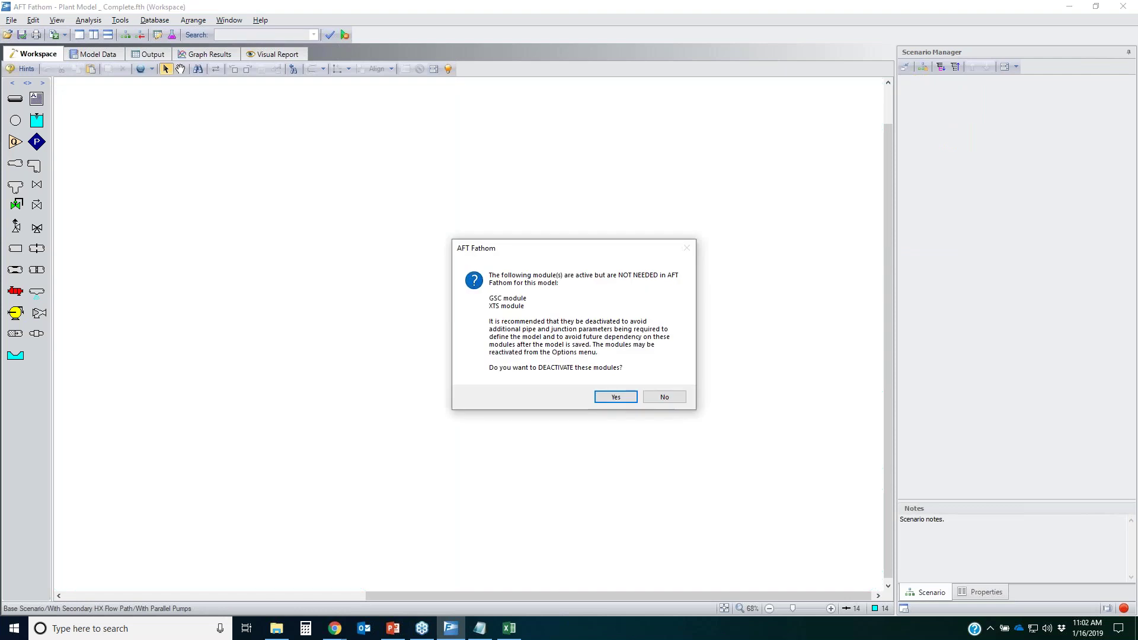
click(609, 399)
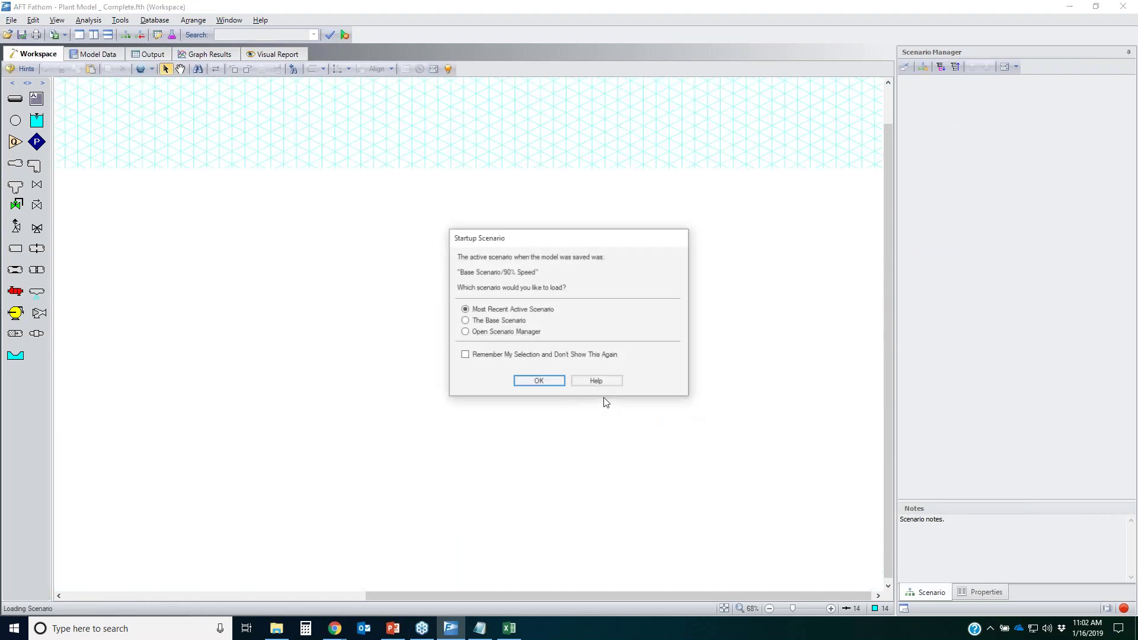
click(560, 383)
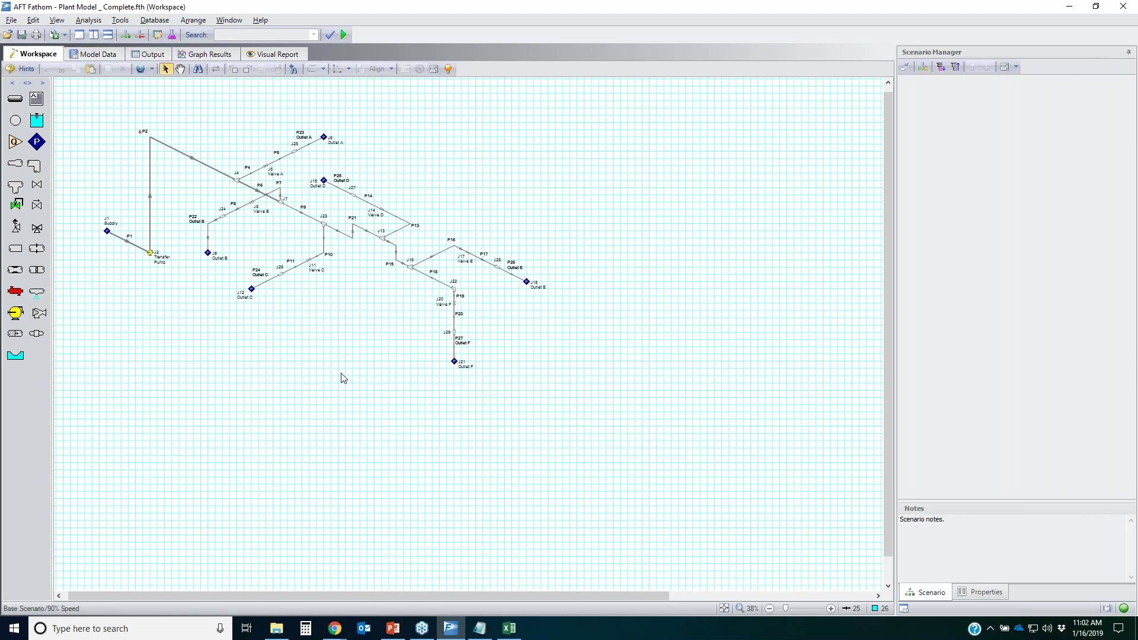
- Load the Base Scenario, mark up the transfer pump and the 95% and 90% speed scenarios, and clear the markup
drag(432, 353, 497, 415)
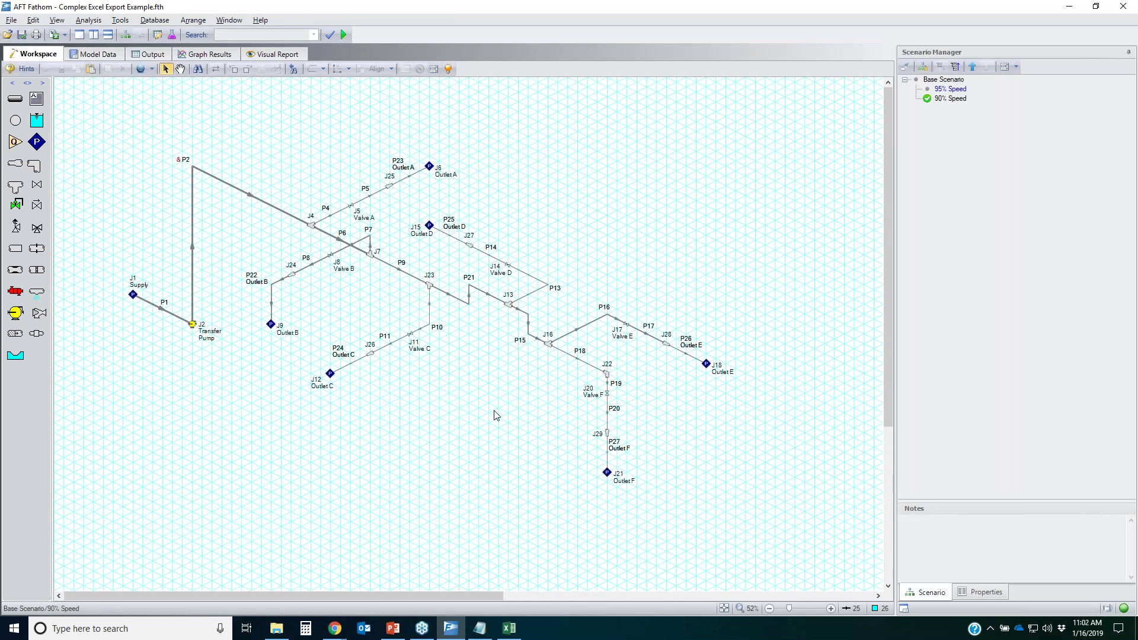
double_click(962, 80)
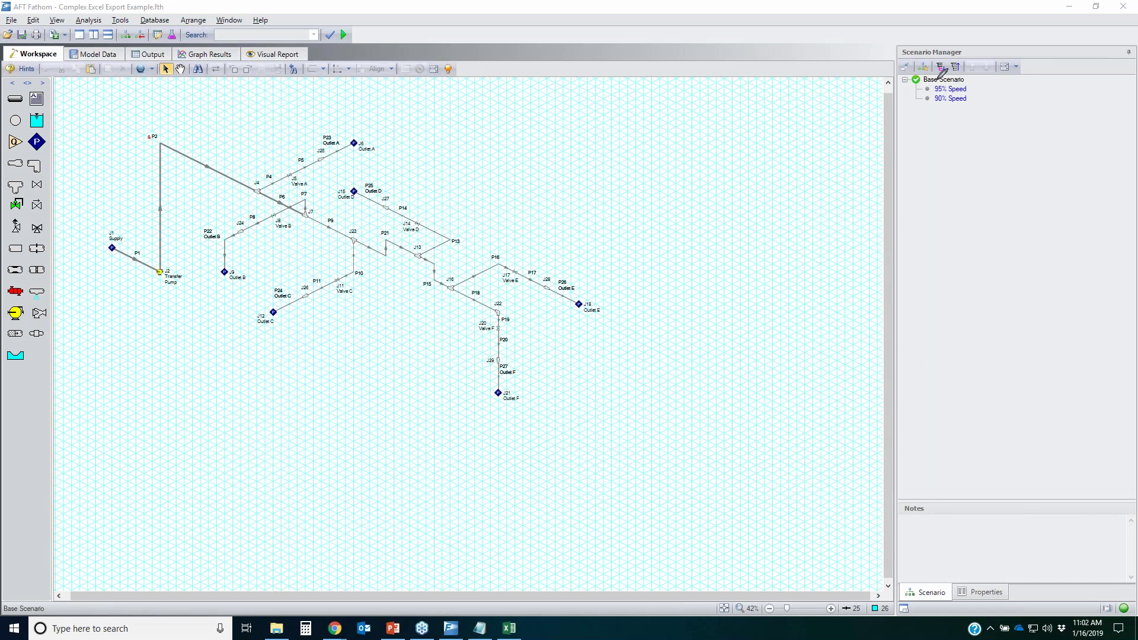
drag(966, 81, 1006, 67)
mouse_move(188, 254)
mouse_down()
mouse_move(140, 282)
mouse_move(185, 255)
mouse_up()
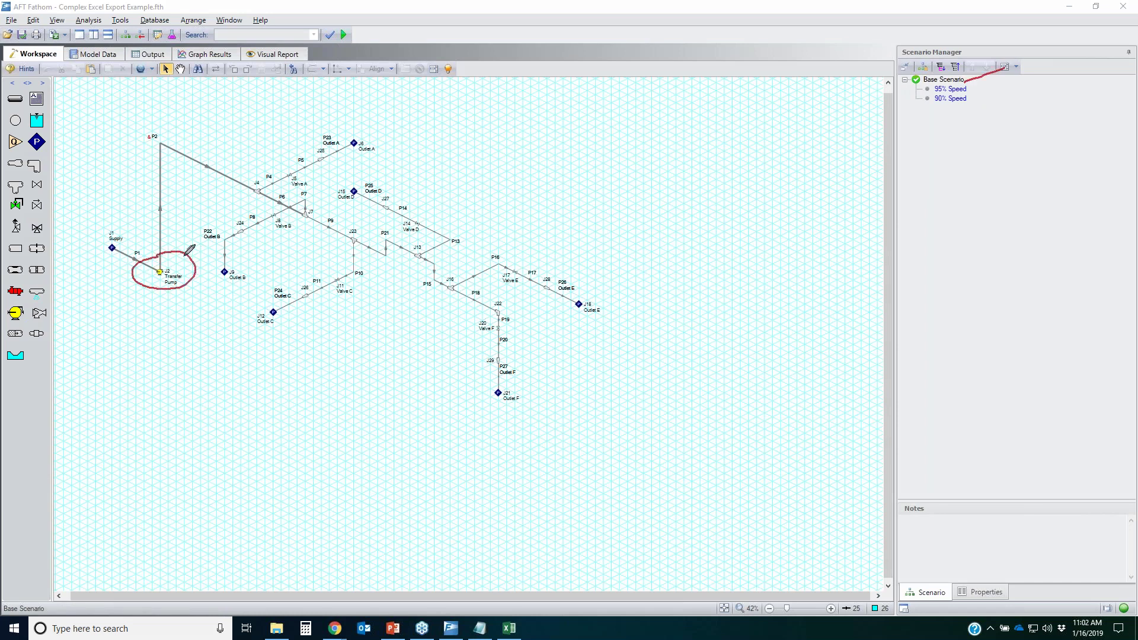
click(970, 92)
mouse_move(997, 83)
mouse_down()
mouse_move(970, 93)
mouse_move(1026, 86)
mouse_up()
key(Escape)
click(951, 80)
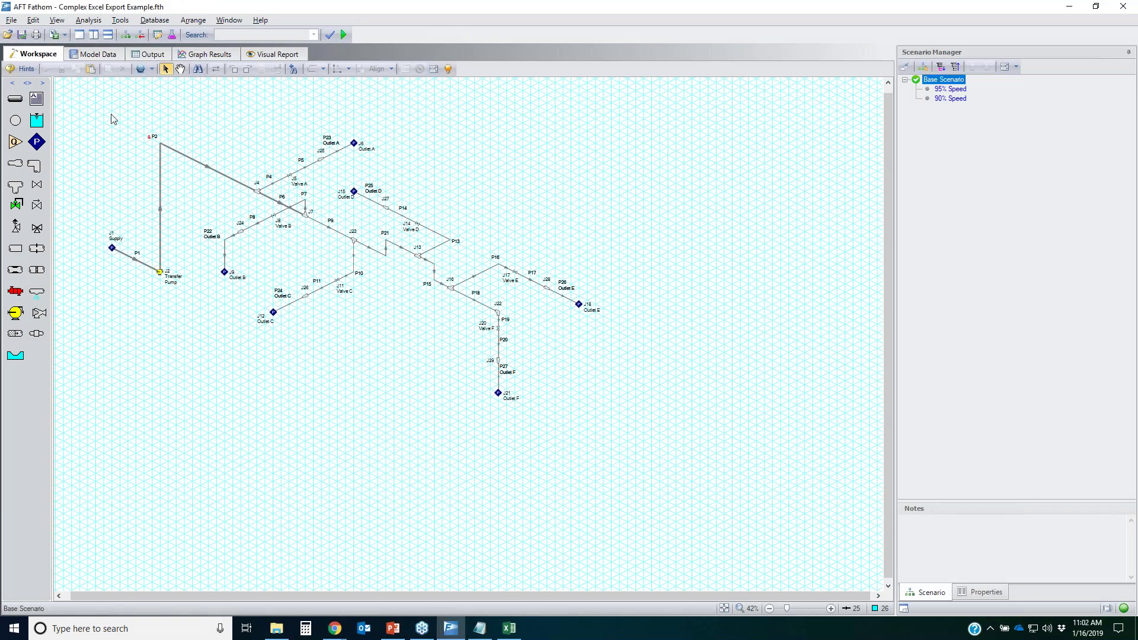
- Open Output Control from the output results, mark the displayed pipe parameters with a circle, and clear the markup
click(144, 52)
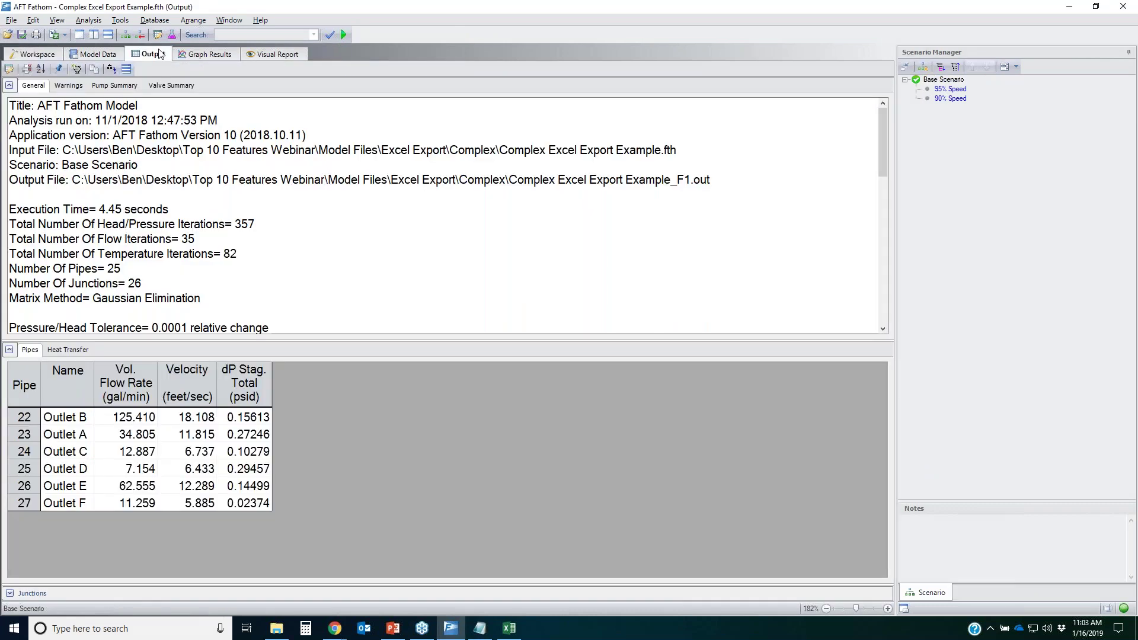
click(13, 70)
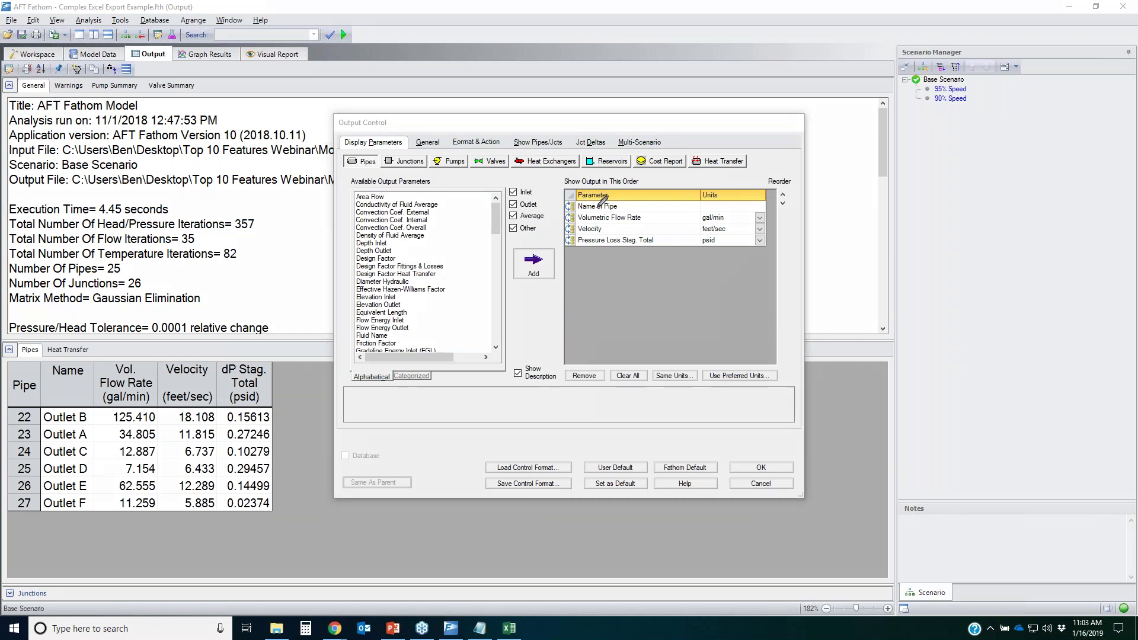
drag(568, 206, 608, 202)
mouse_move(707, 188)
mouse_down()
mouse_move(594, 274)
mouse_move(592, 221)
mouse_move(605, 212)
mouse_move(629, 237)
mouse_move(627, 221)
mouse_move(650, 228)
mouse_up()
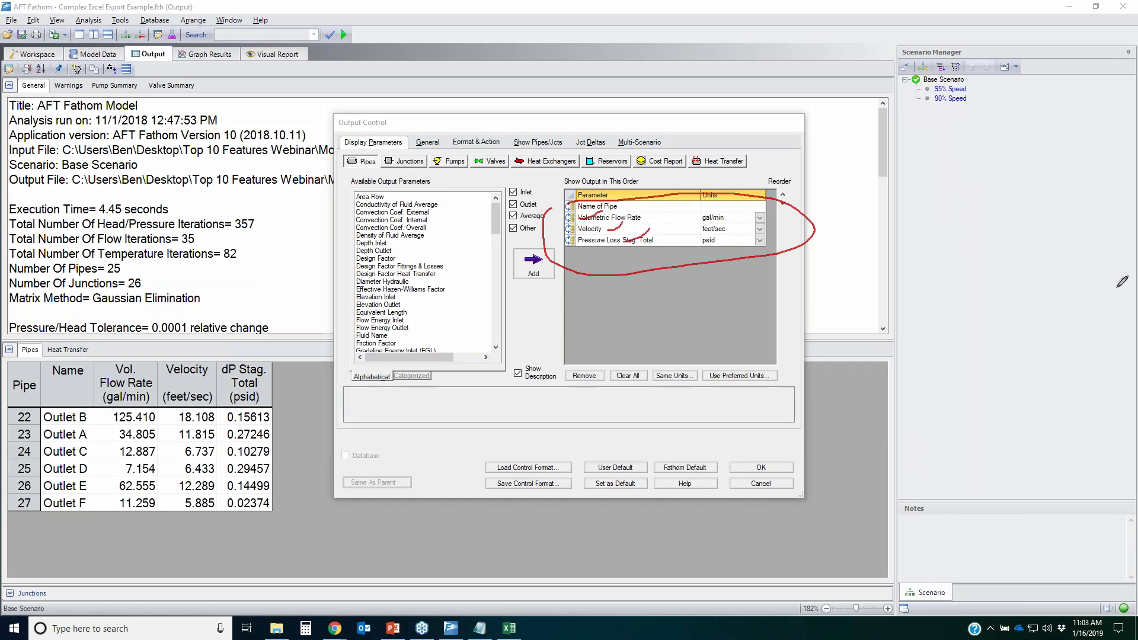
key(e)
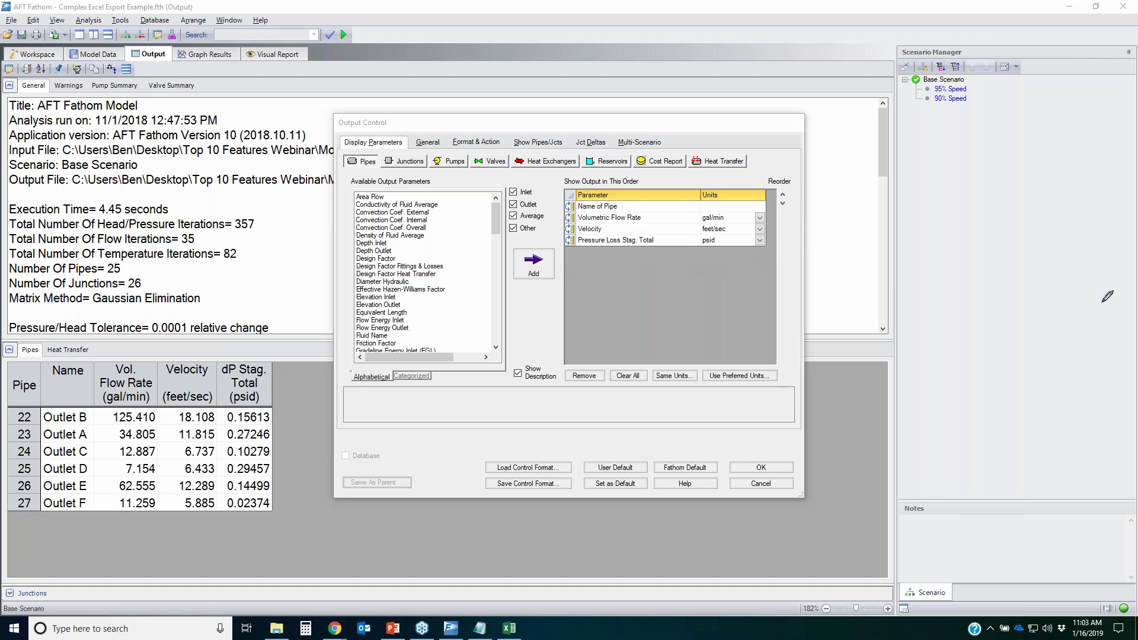
- Review the output display parameters for junctions, pumps, valves and heat exchangers in Output Control
click(411, 163)
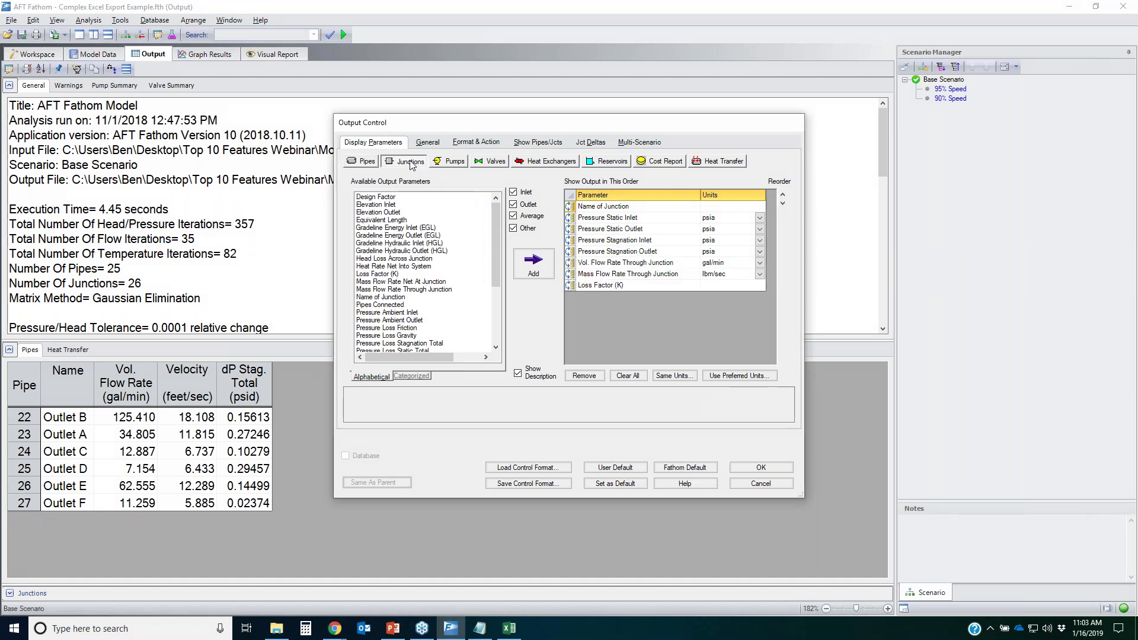
click(448, 162)
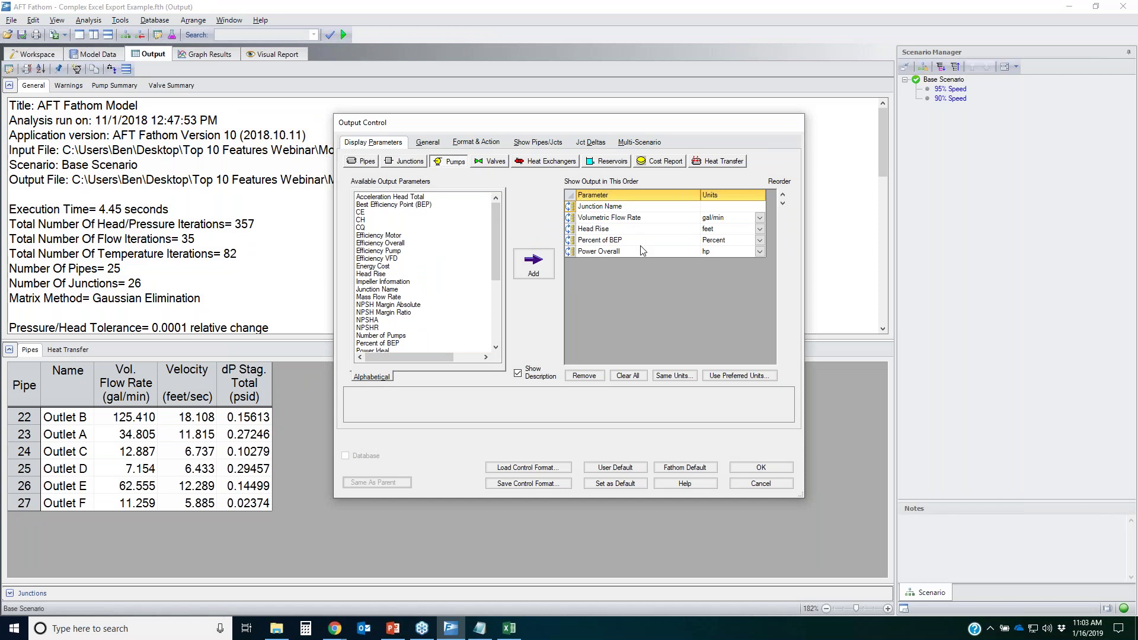
click(492, 163)
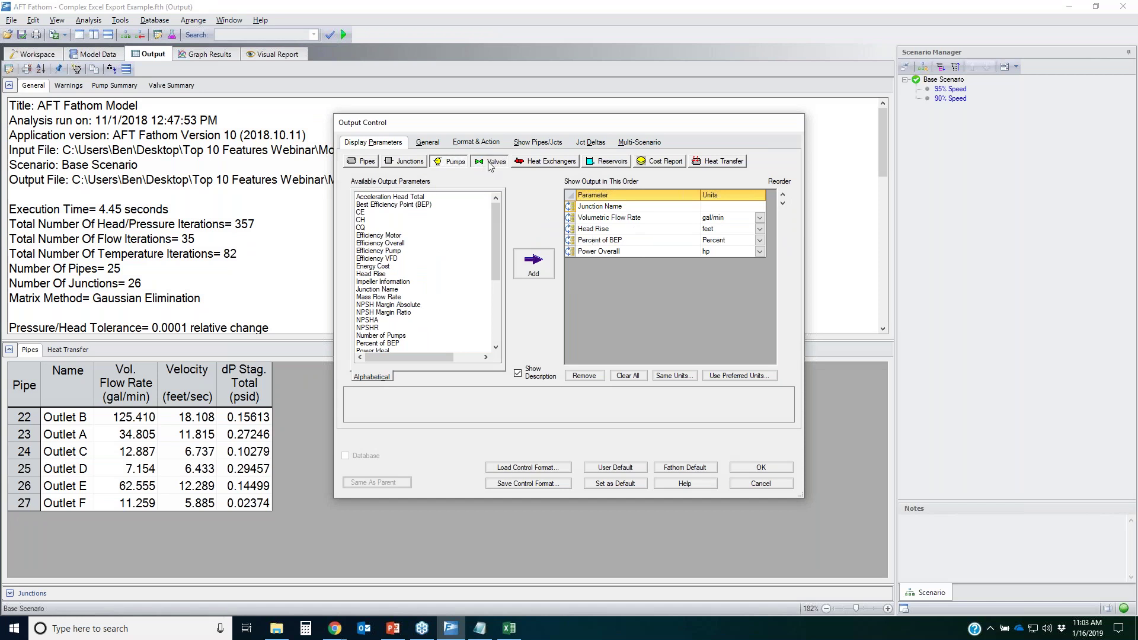
click(554, 164)
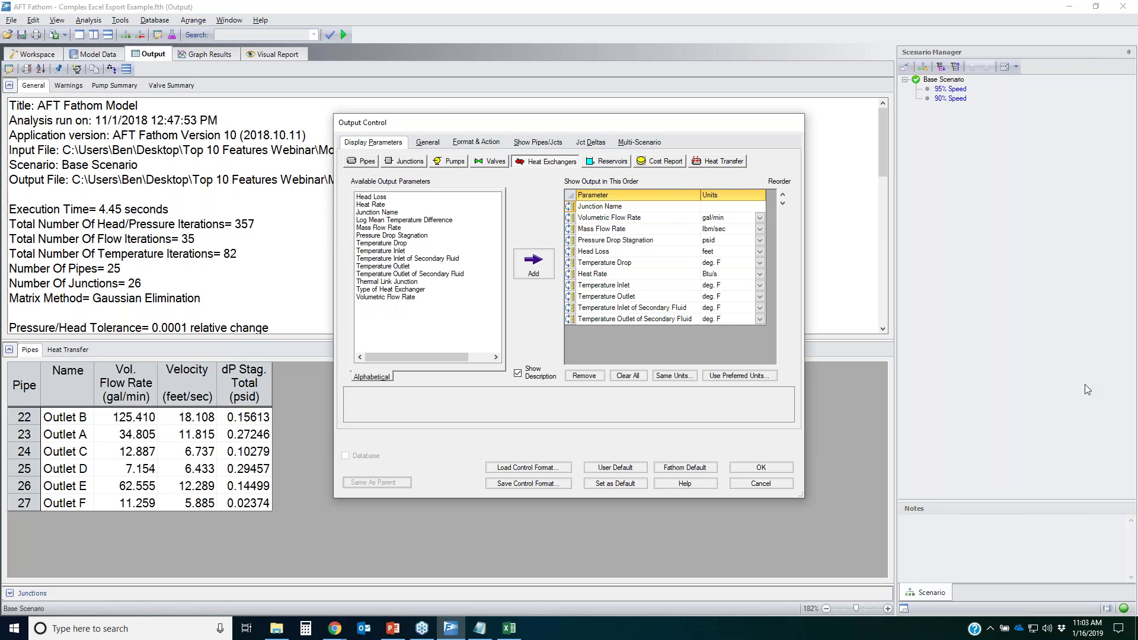
- Circle the outlet pipe rows in the pipe results with the markup pen and clear the markup
mouse_move(15, 392)
mouse_down()
mouse_move(9, 445)
mouse_move(152, 384)
mouse_up()
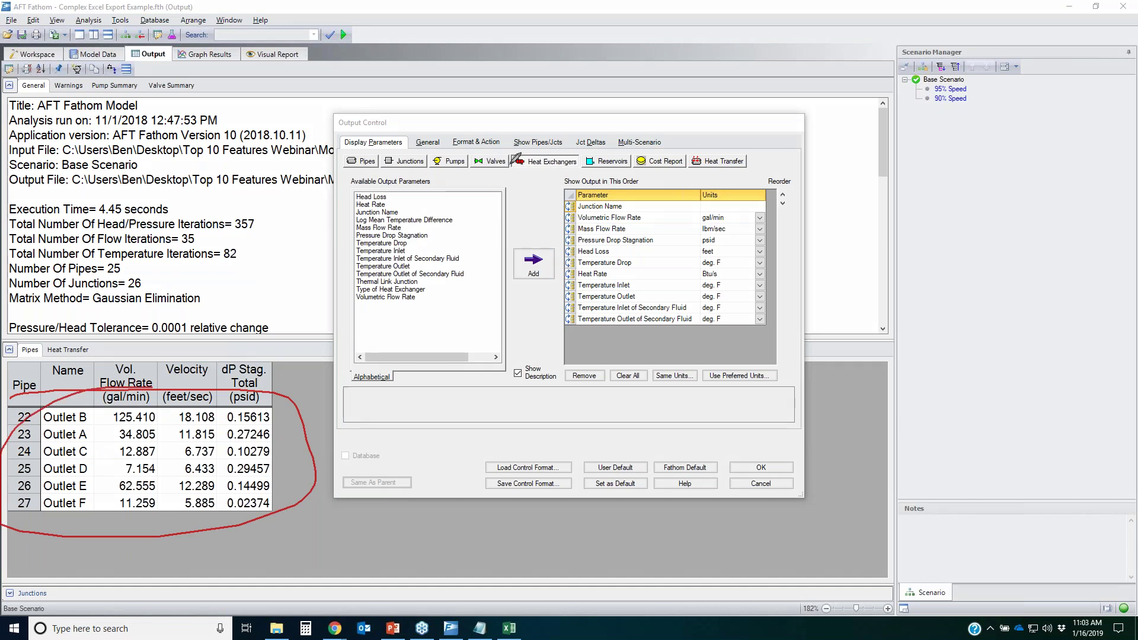
mouse_move(509, 137)
mouse_down()
mouse_move(540, 126)
mouse_move(579, 136)
mouse_move(522, 168)
mouse_move(525, 129)
mouse_up()
key(Escape)
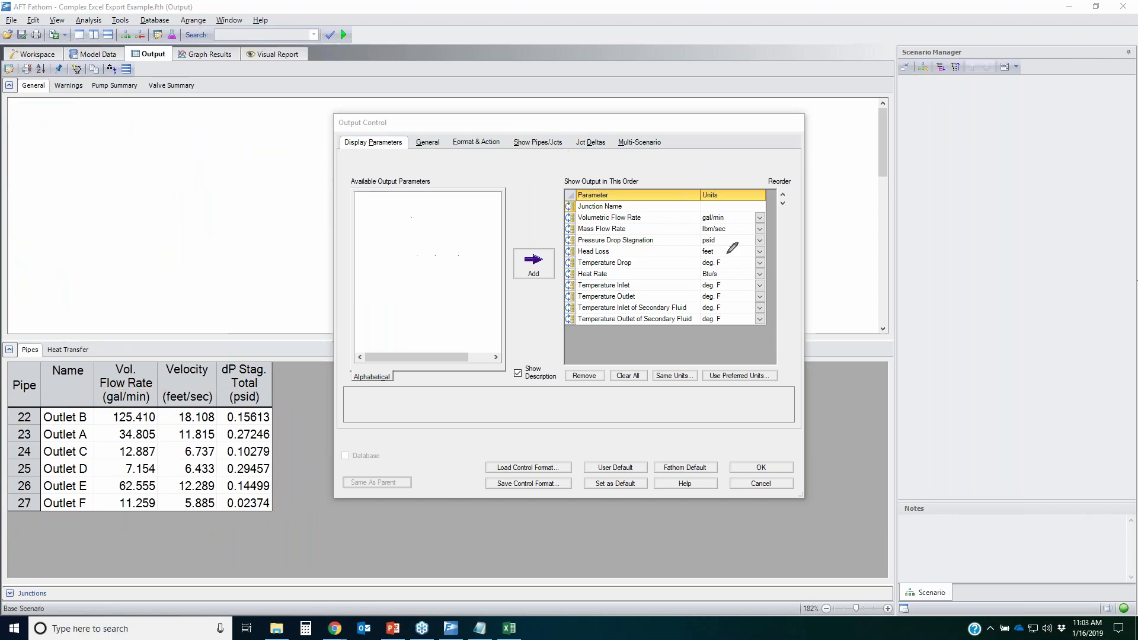
- Check which pipes and junctions are shown in the output, through pipe 27, and close Output Control without applying changes
click(542, 140)
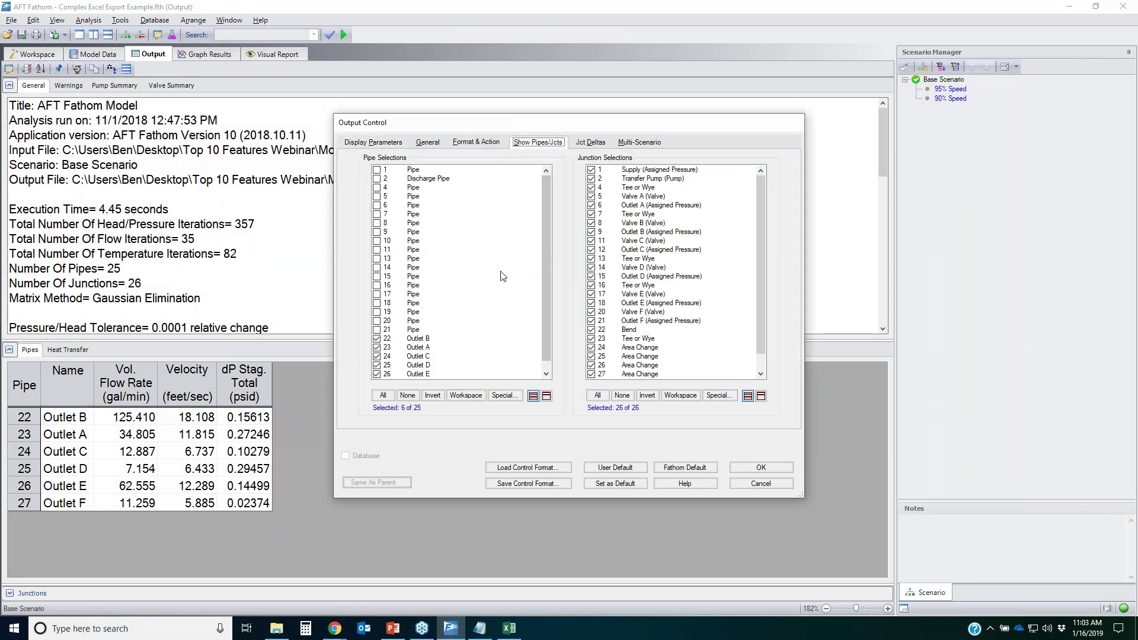
drag(541, 225, 547, 243)
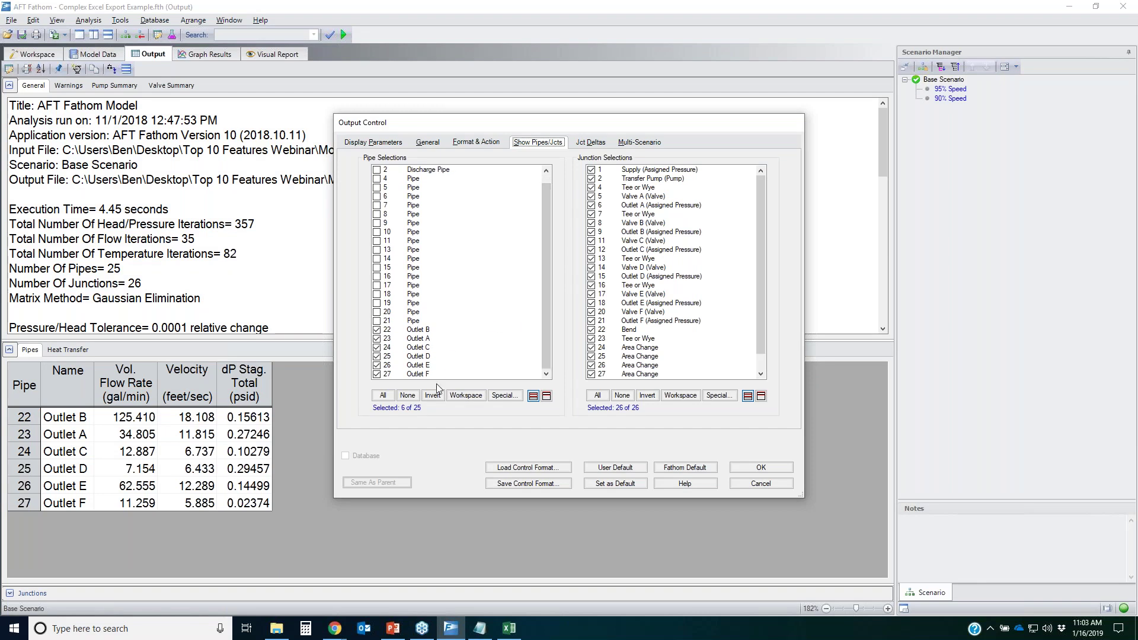
click(761, 483)
- Select the Outlet B, C and D pipes along with the Outlet C and D junctions in the workspace
click(33, 55)
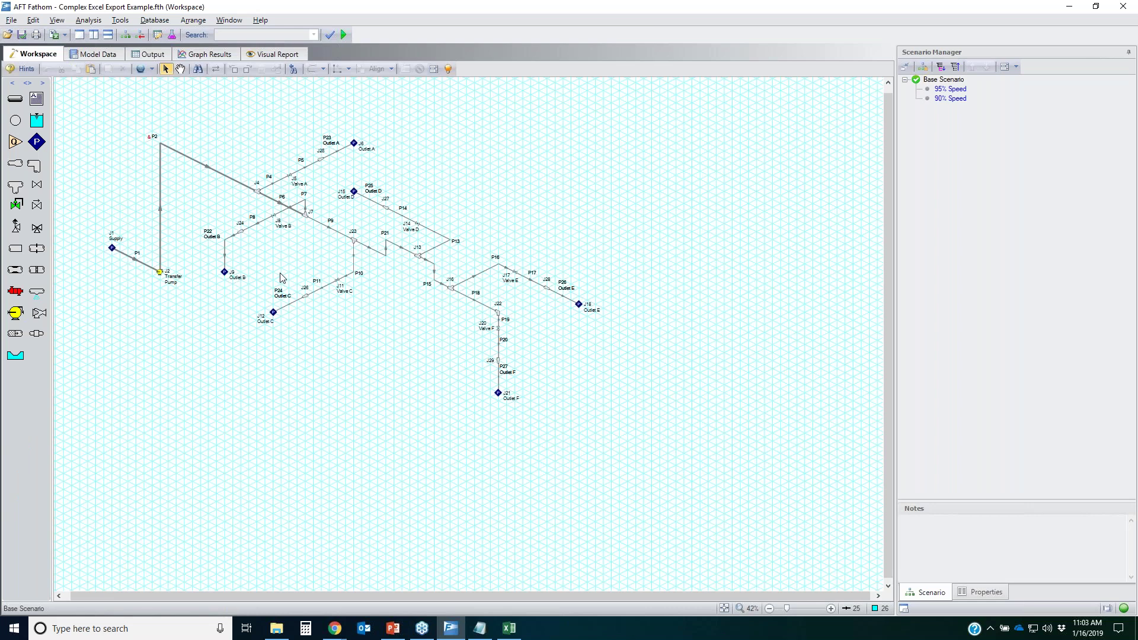
scroll(281, 277, up, 1)
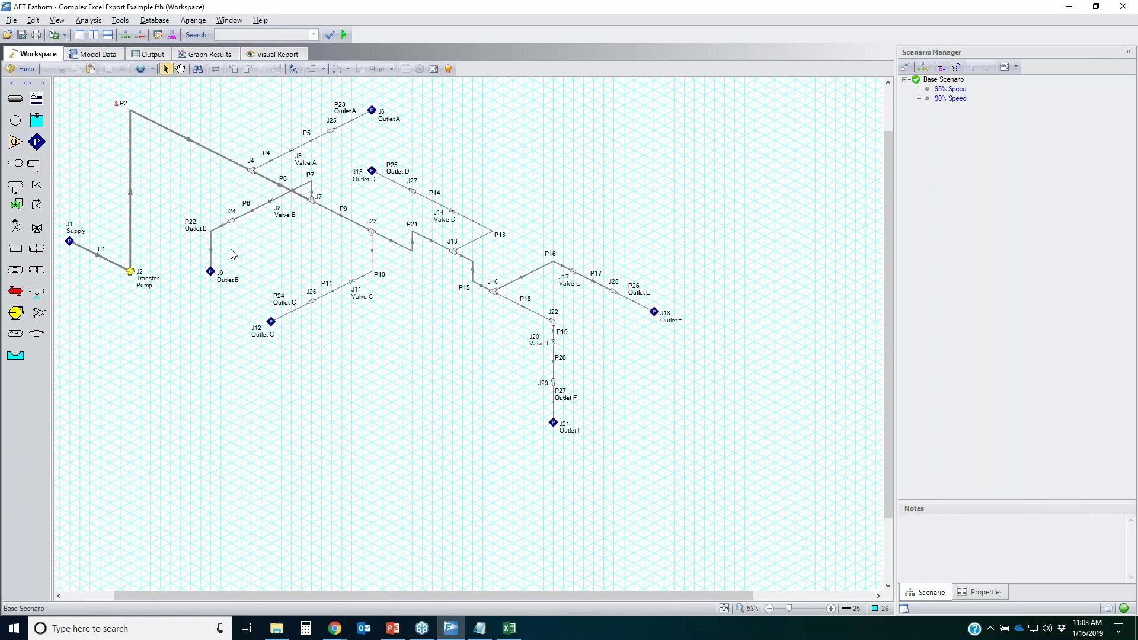
scroll(241, 283, up, 2)
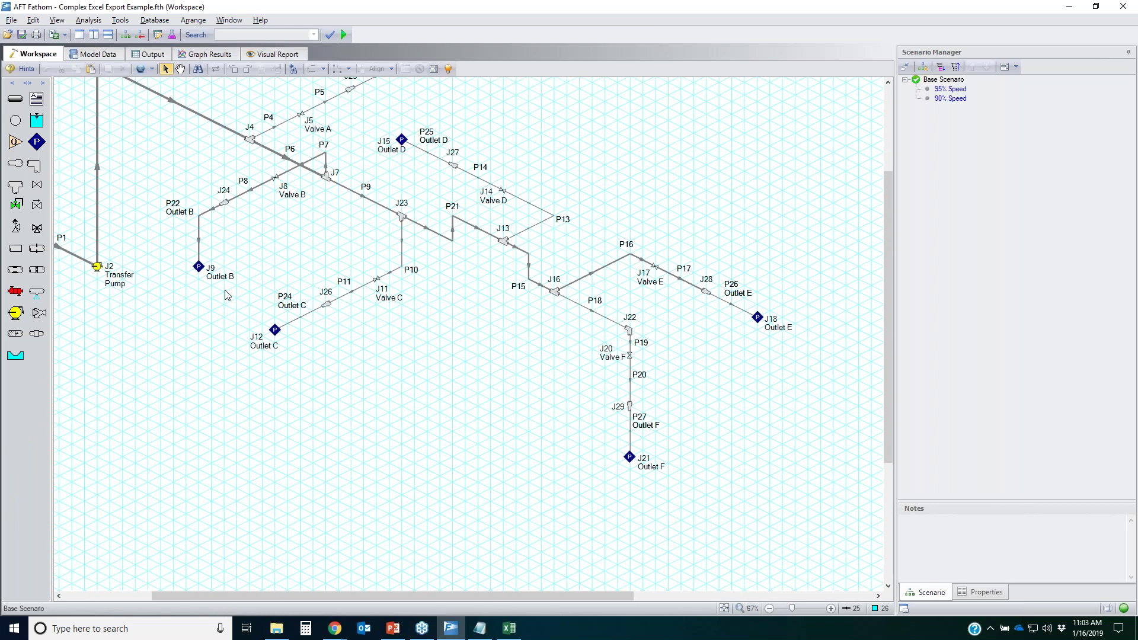
click(191, 232)
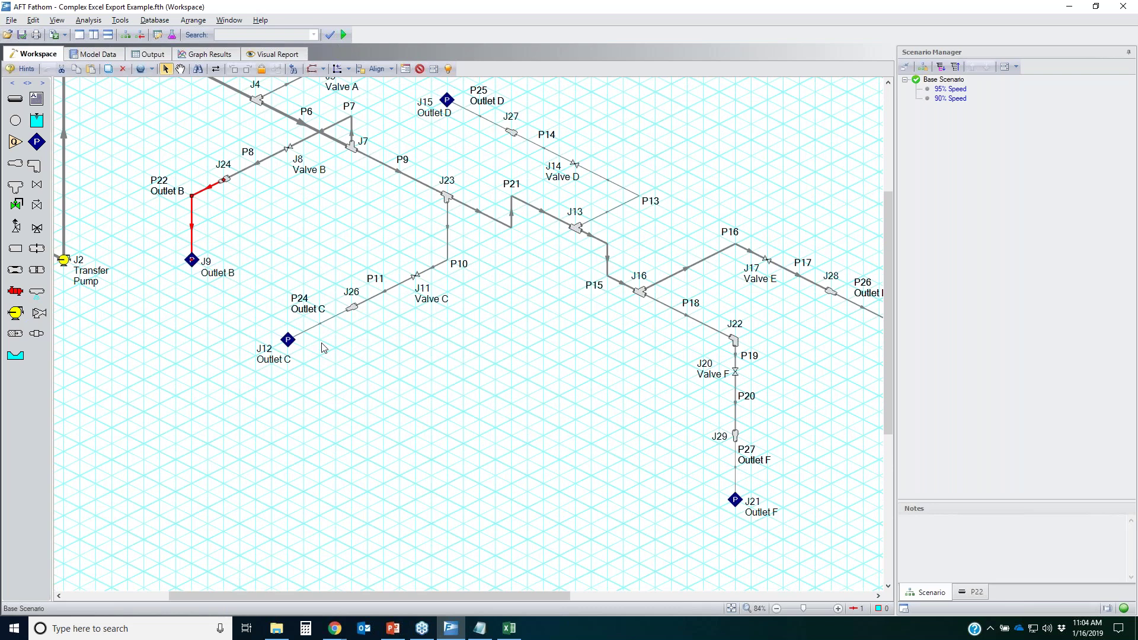
shift+click(320, 324)
shift+click(449, 101)
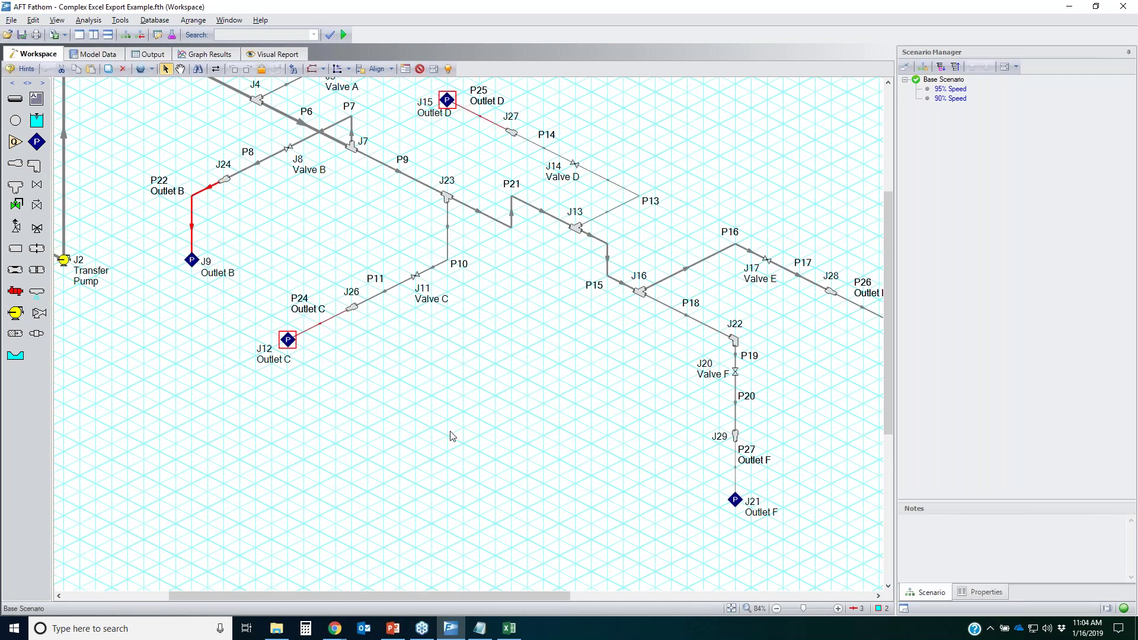
- Highlight the flow rate, velocity and stagnation pressure loss columns of the pipe output, and display the Pump Summary
click(153, 54)
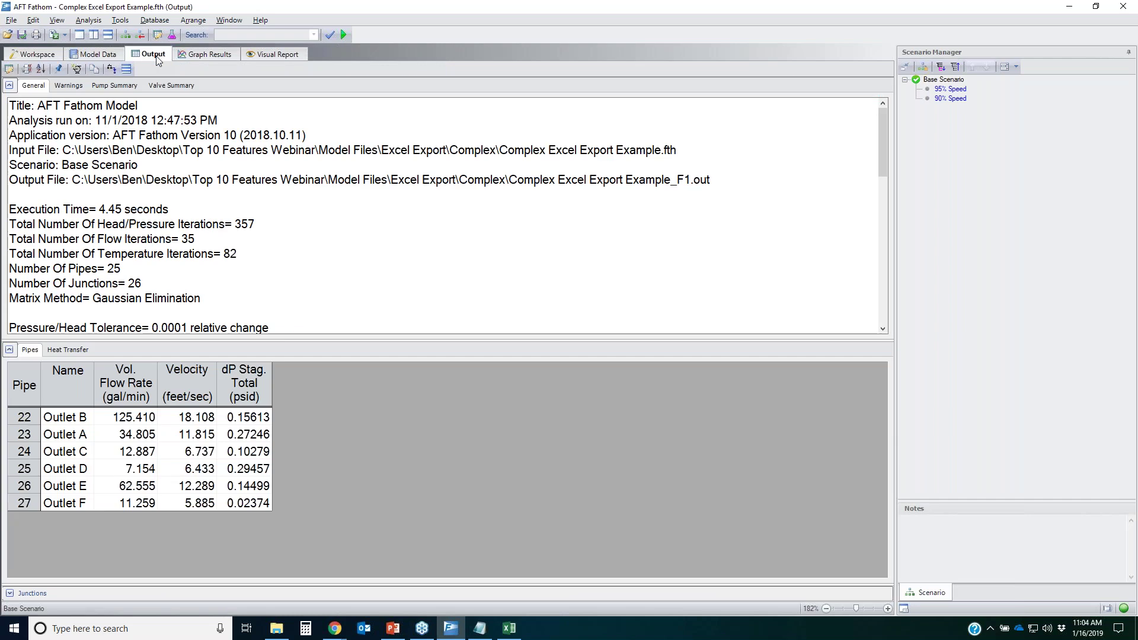
click(124, 379)
click(188, 379)
click(248, 383)
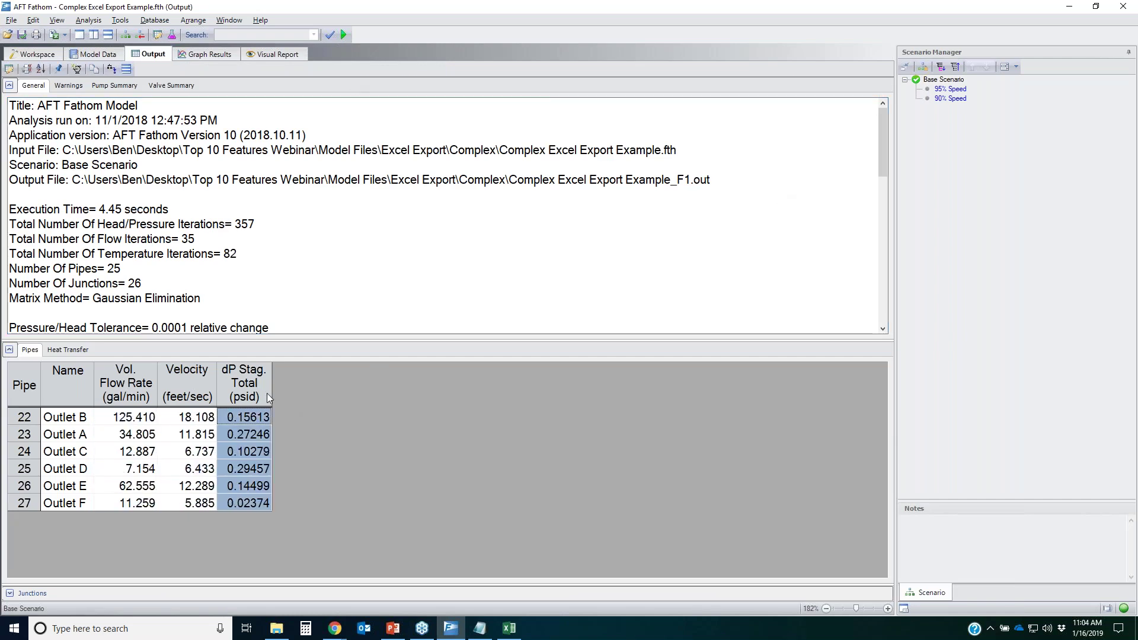
click(123, 86)
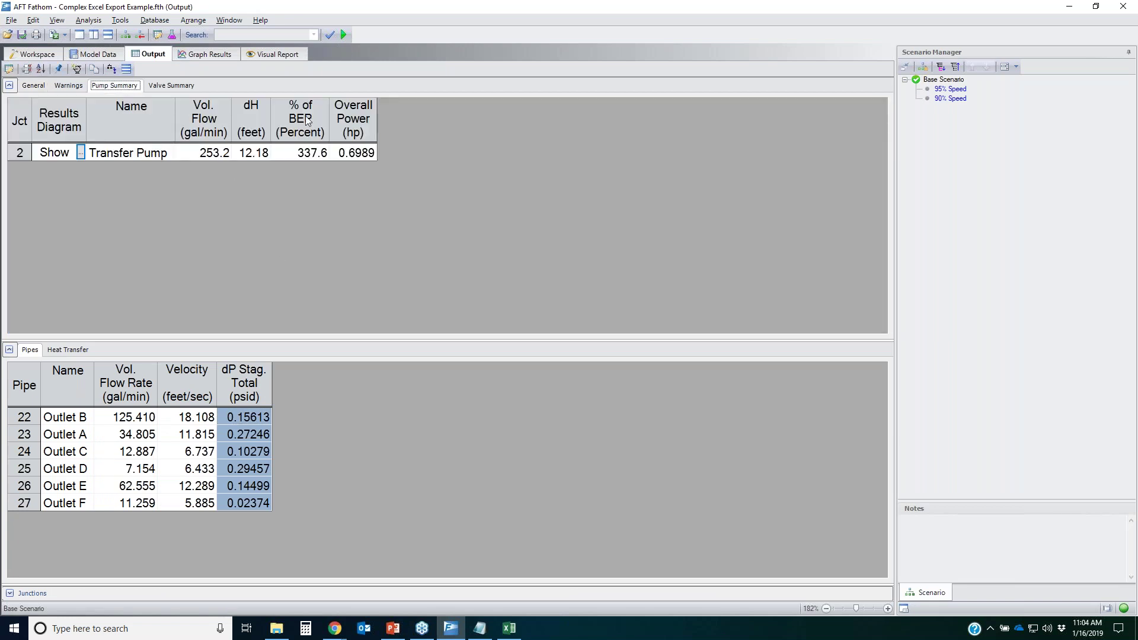
- Load the saved 3 Parameter Header graph from the Graph List Manager
click(212, 56)
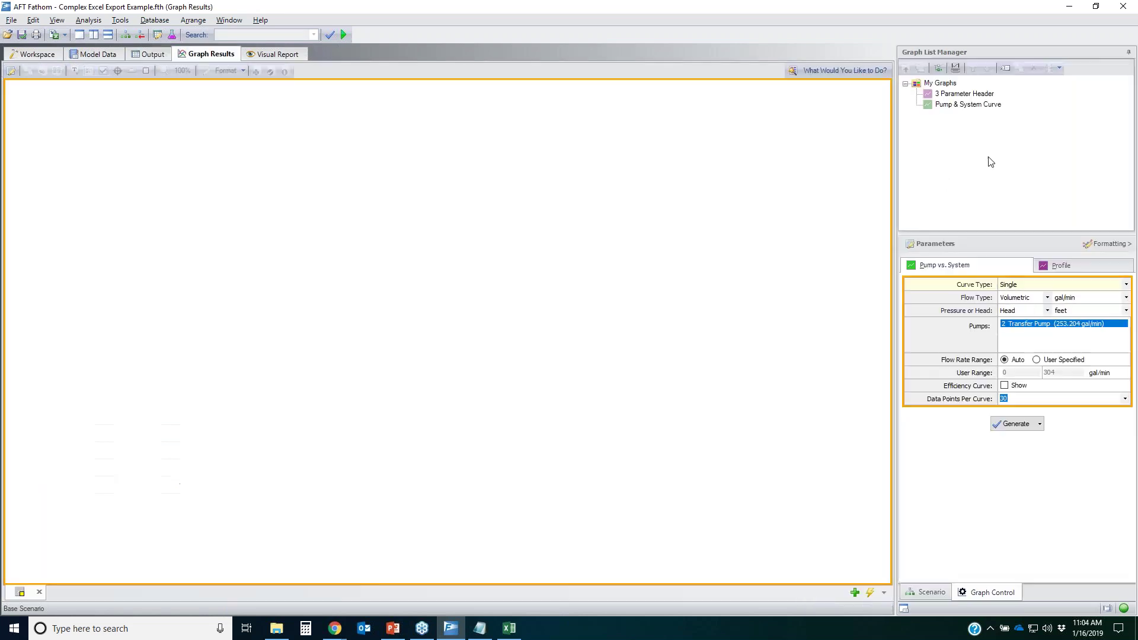
double_click(977, 95)
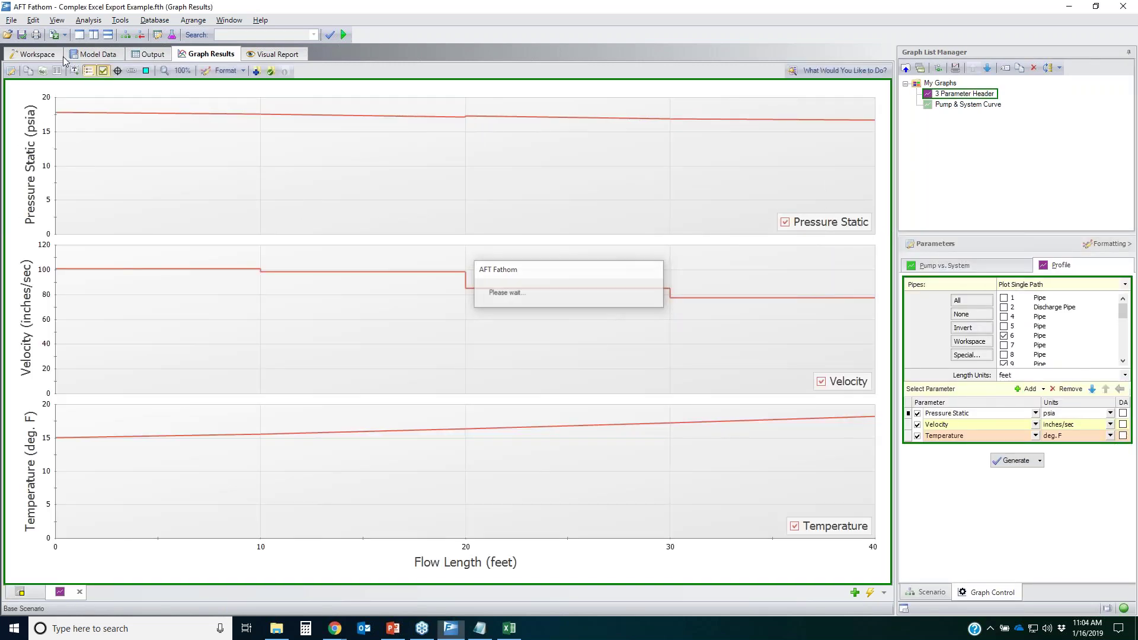
- Use Select Special with the Groups selection type to select the Main Run group's pipes in the workspace
click(33, 54)
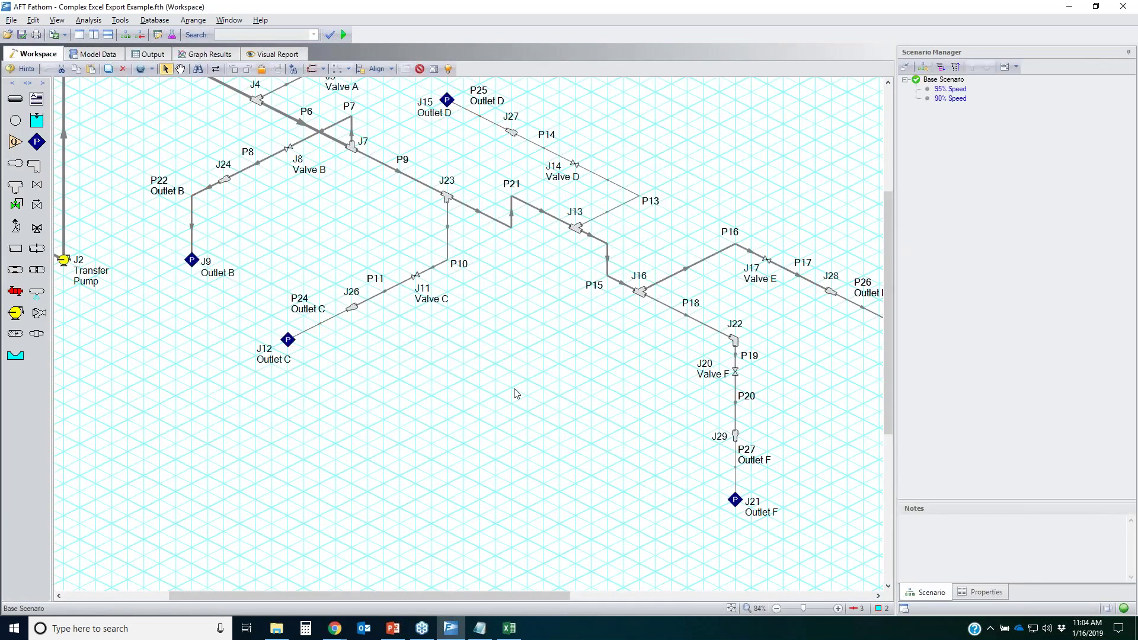
key(ctrl+l)
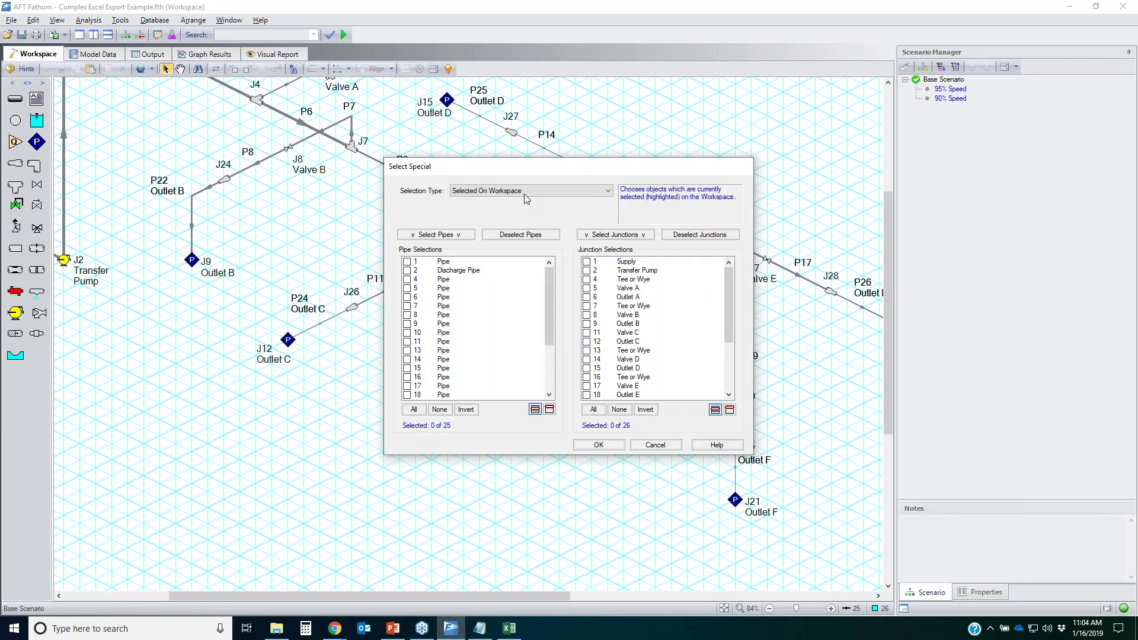
click(525, 189)
scroll(530, 244, down, 2)
click(531, 255)
click(533, 205)
click(474, 221)
click(462, 236)
click(604, 445)
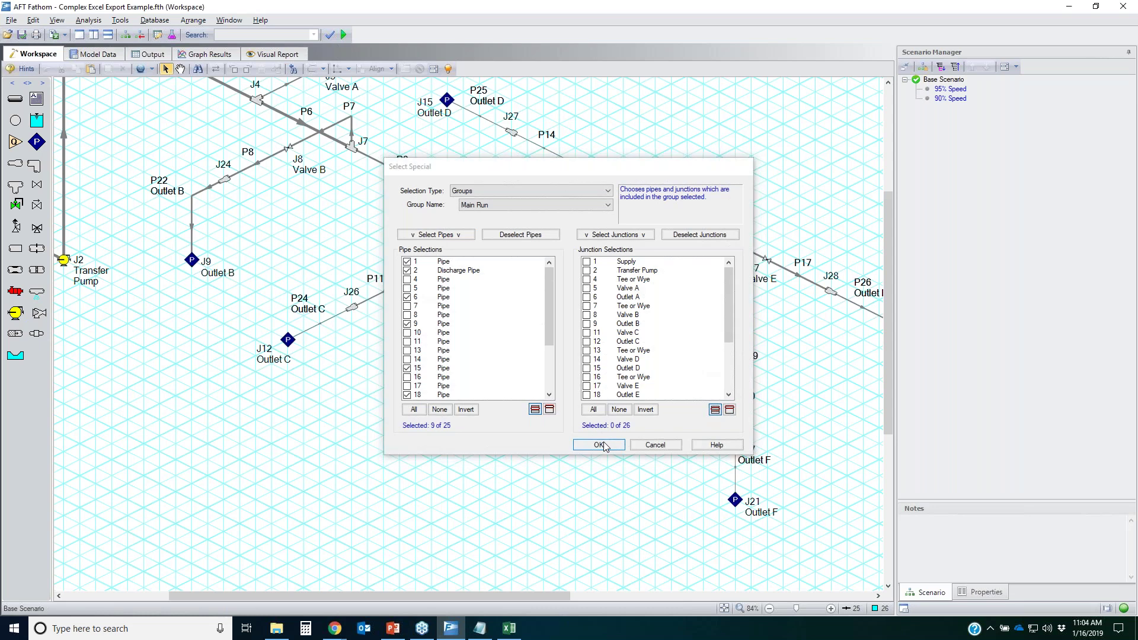
drag(479, 597, 400, 595)
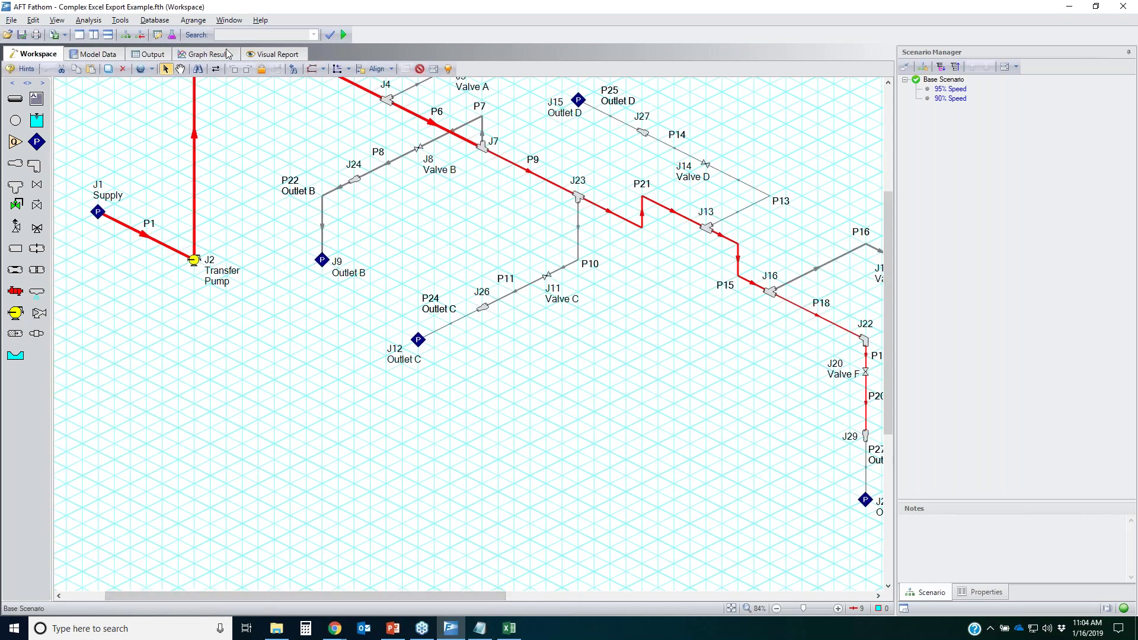
- Return to the graph results and load the saved Pump & System Curve graph
click(208, 54)
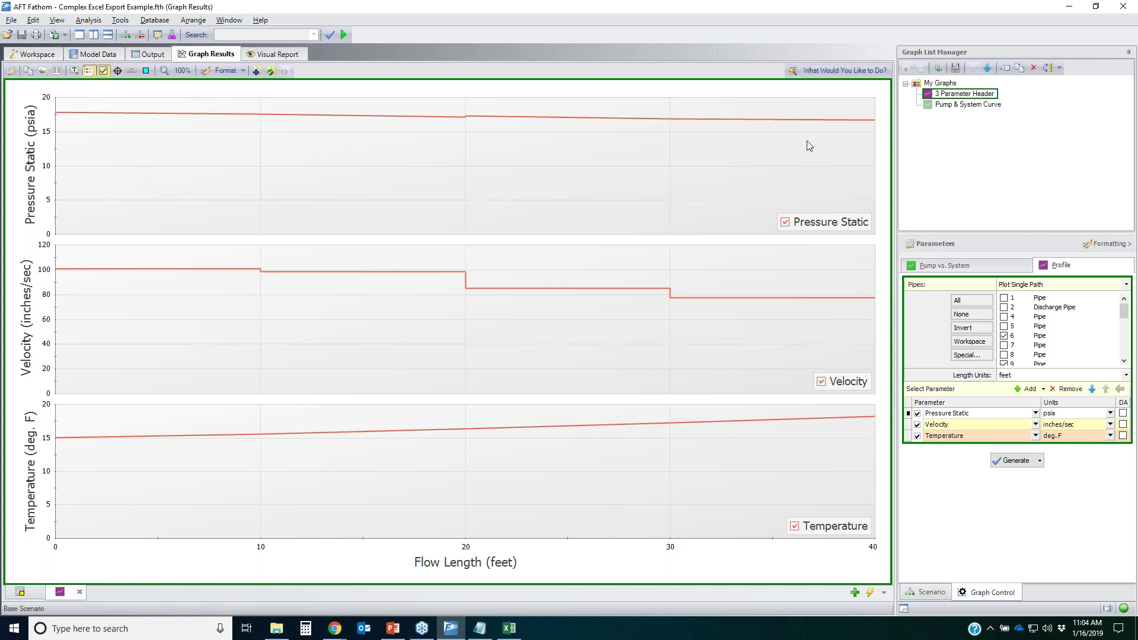
click(968, 105)
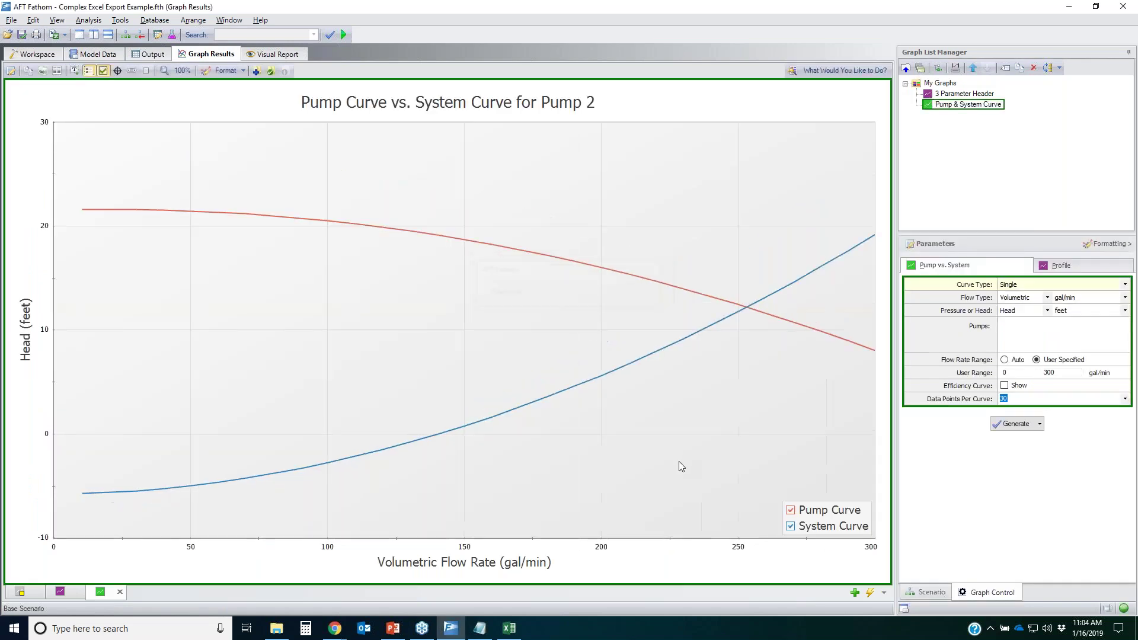
- Open the Excel Export Manager from the output, examine the Model Title and Junction Name export items, and close it without saving
click(147, 54)
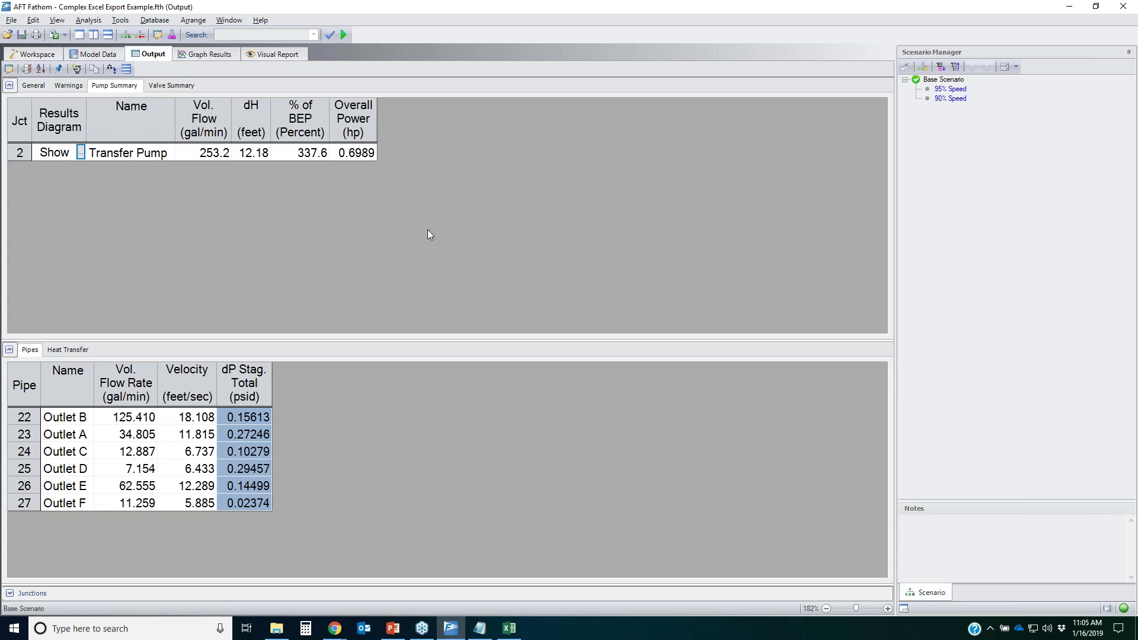
click(67, 37)
click(77, 44)
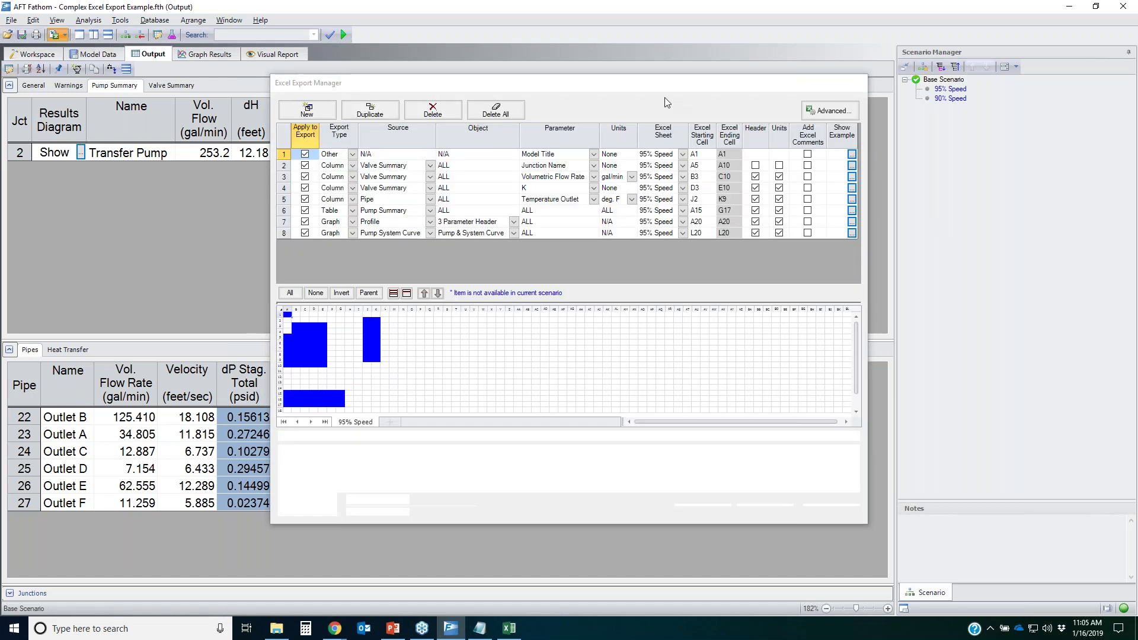
drag(690, 77, 812, 36)
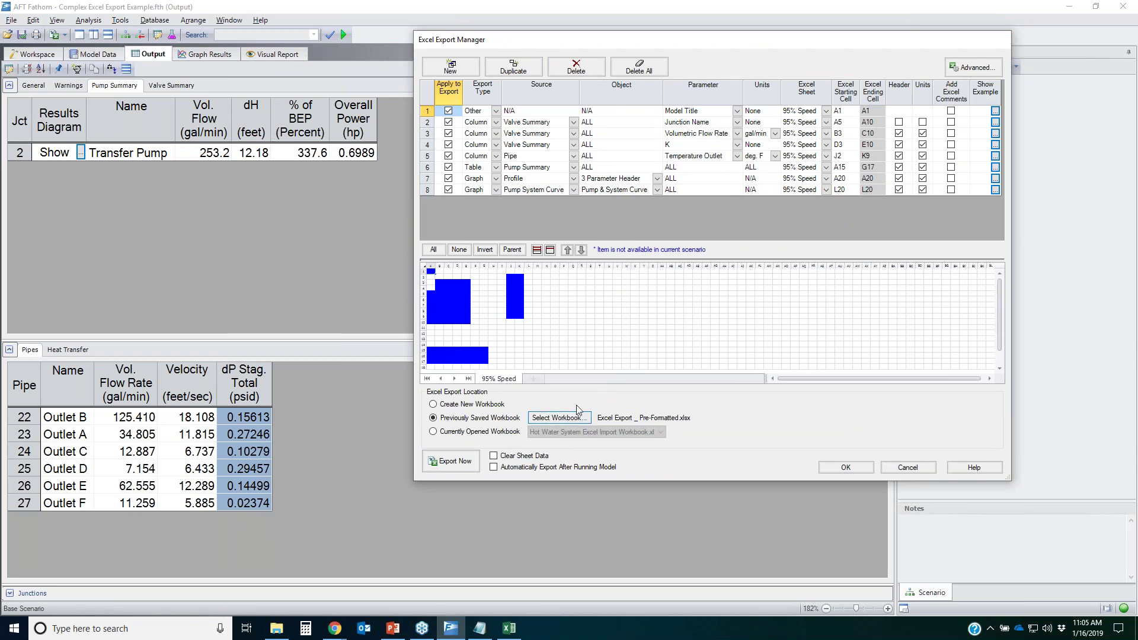
click(428, 112)
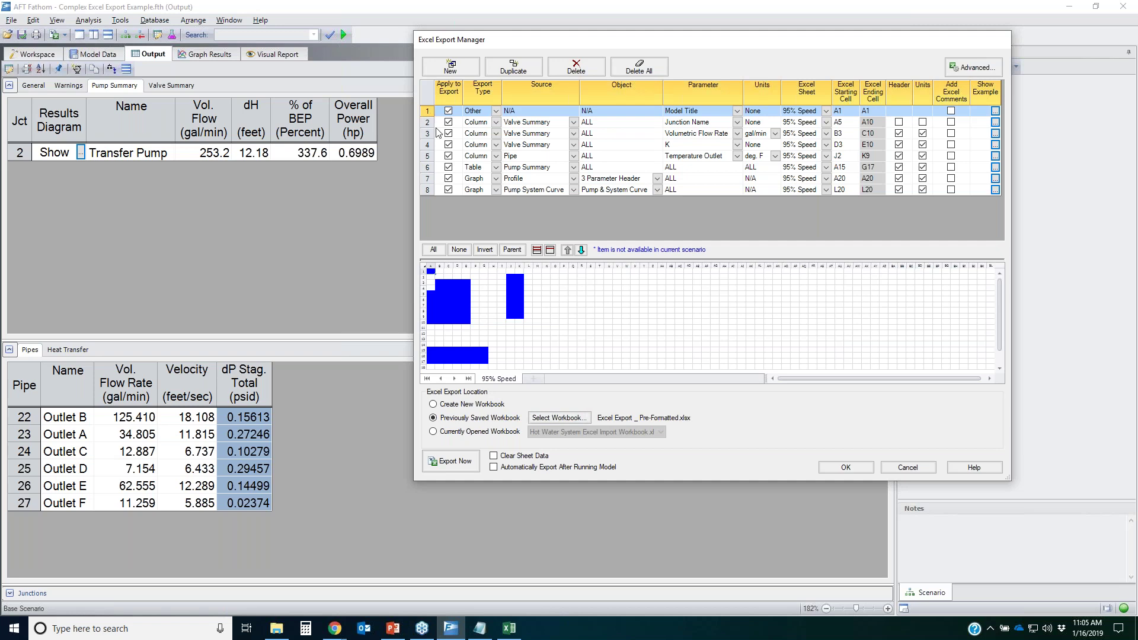
click(428, 123)
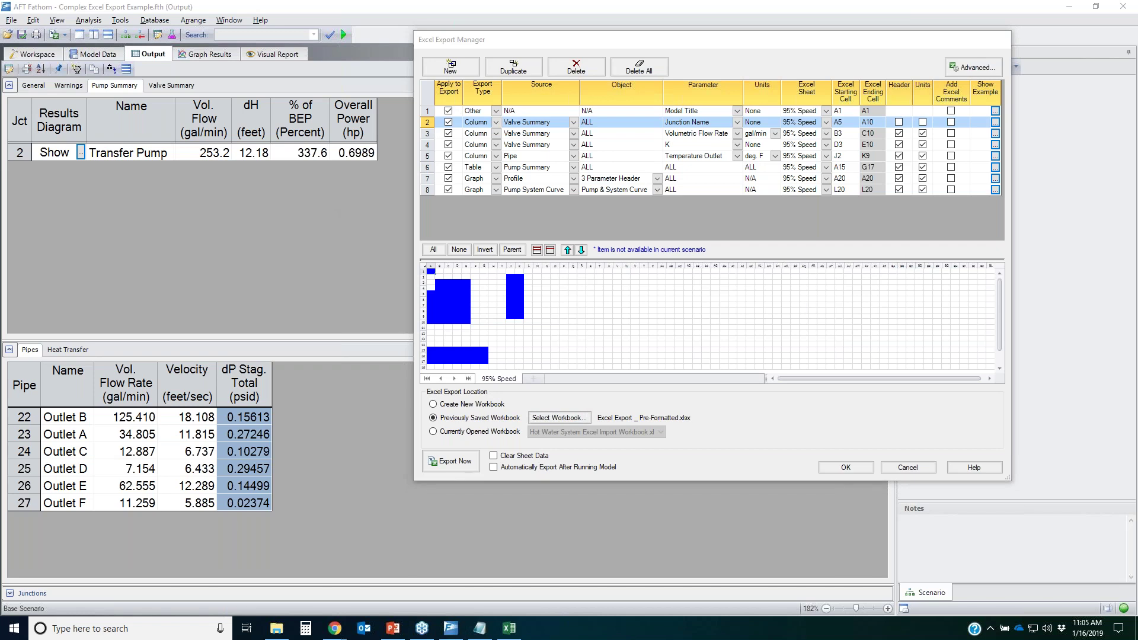
drag(198, 81, 148, 83)
key(e)
click(908, 467)
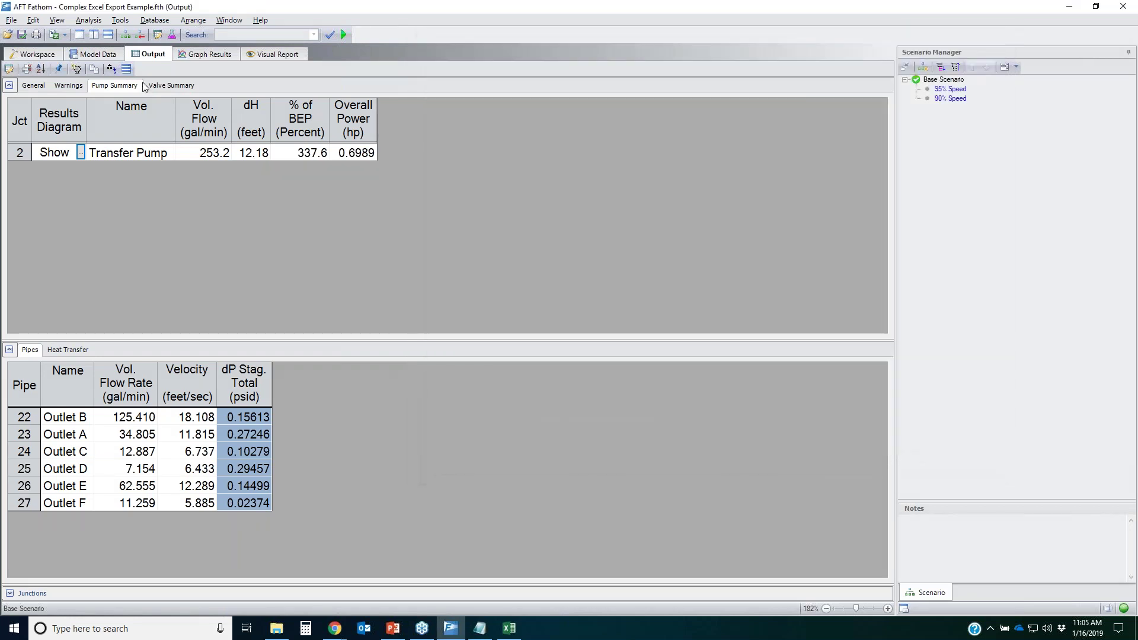
- Display the Valve Summary results and reopen the Excel Export Manager, moving it clear of the valve table
click(166, 86)
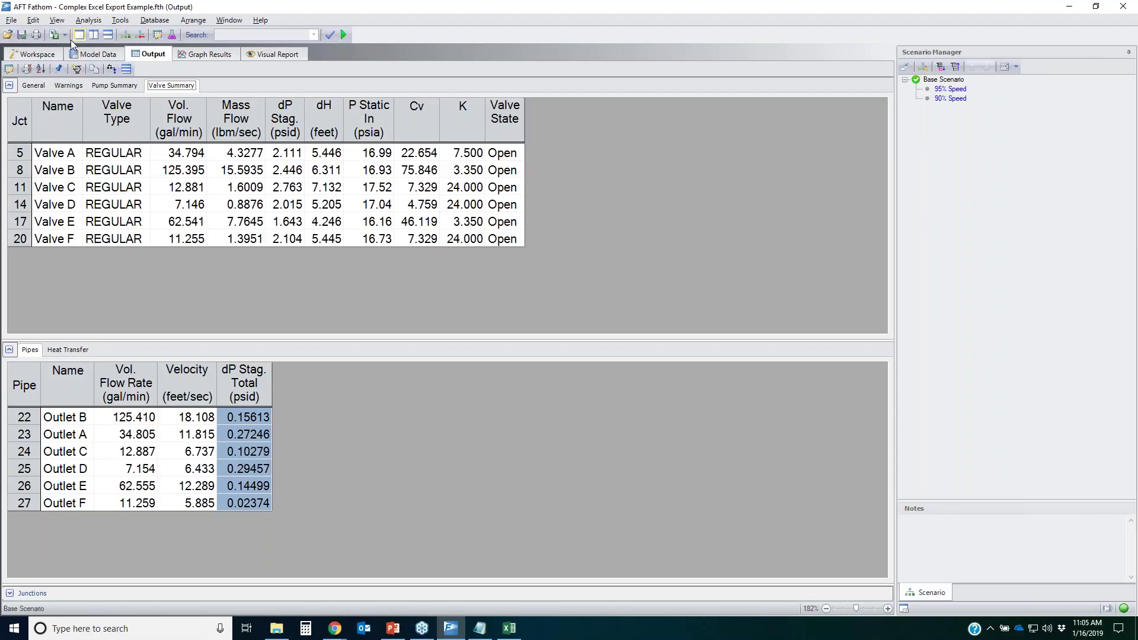
click(65, 35)
click(76, 51)
drag(642, 88, 852, 89)
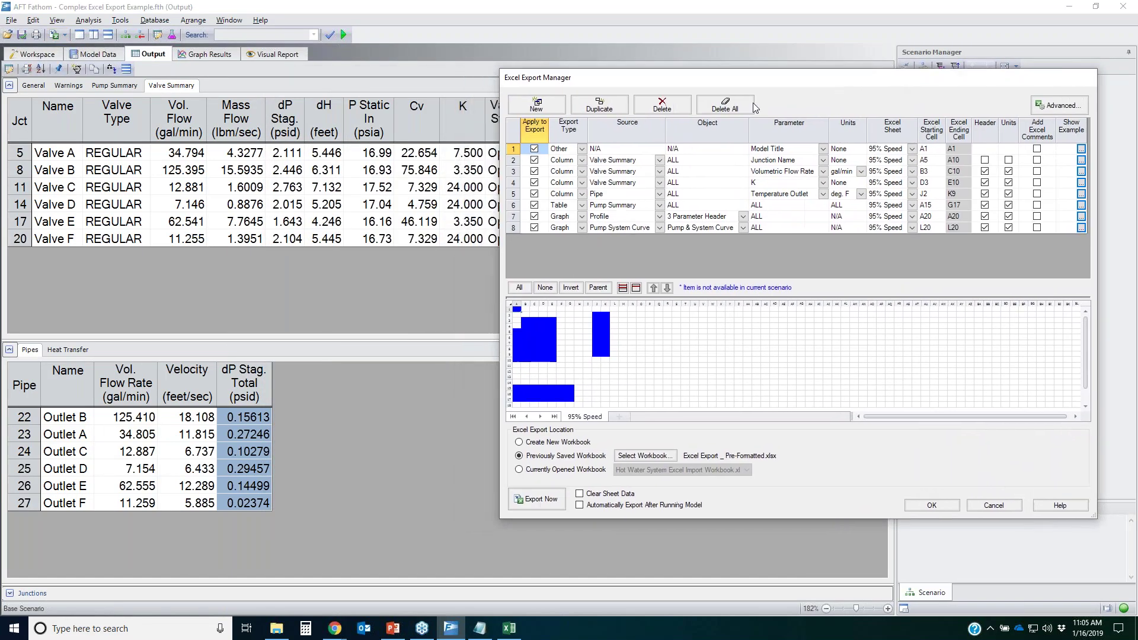
- Keep Column as the Junction Name item's export type and circle the Name, Vol. Flow and K columns in the Valve Summary
click(582, 161)
key(Return)
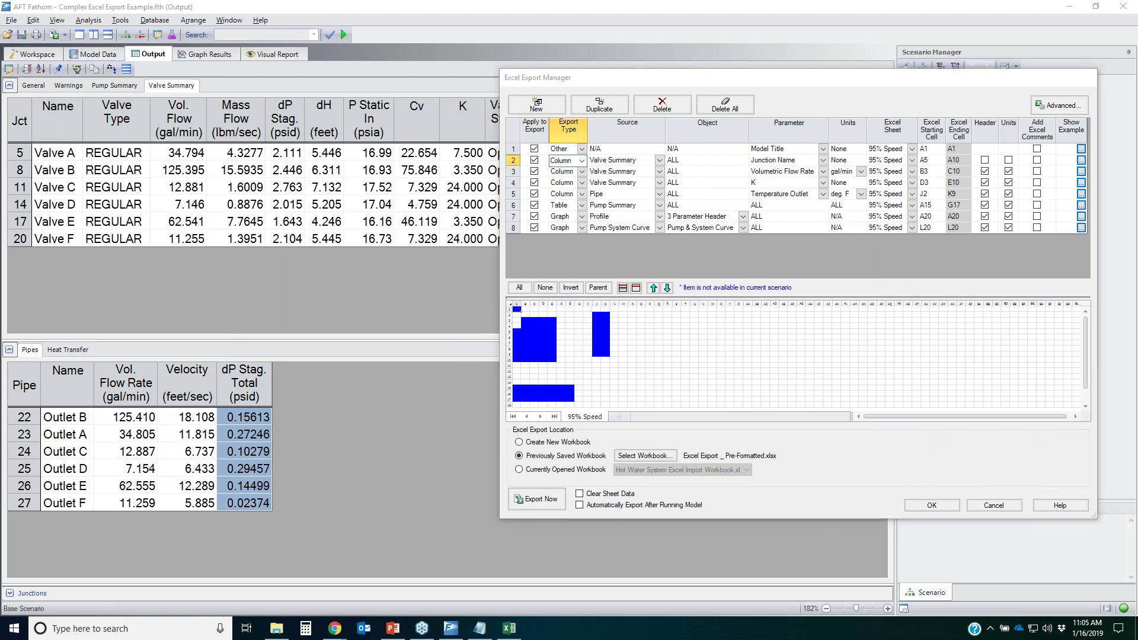
drag(34, 106, 81, 166)
mouse_move(71, 207)
mouse_down()
mouse_move(16, 230)
mouse_move(40, 108)
mouse_up()
click(151, 105)
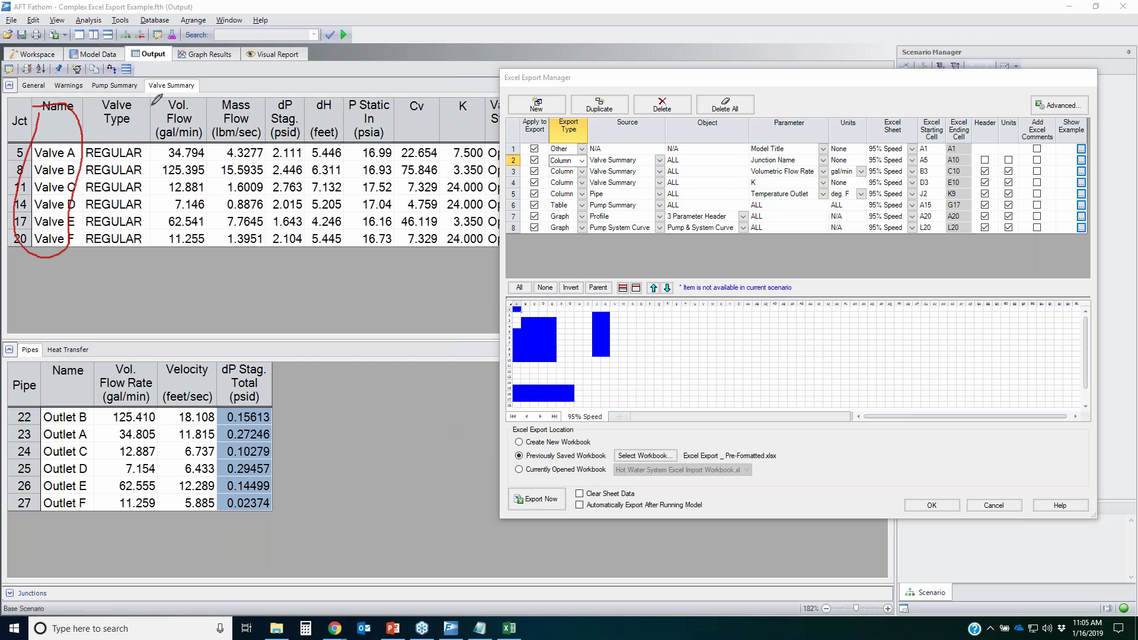
mouse_move(152, 106)
mouse_down()
mouse_move(191, 243)
mouse_move(175, 114)
mouse_up()
drag(454, 105, 483, 121)
mouse_move(515, 201)
mouse_down()
mouse_move(485, 252)
mouse_move(471, 107)
mouse_up()
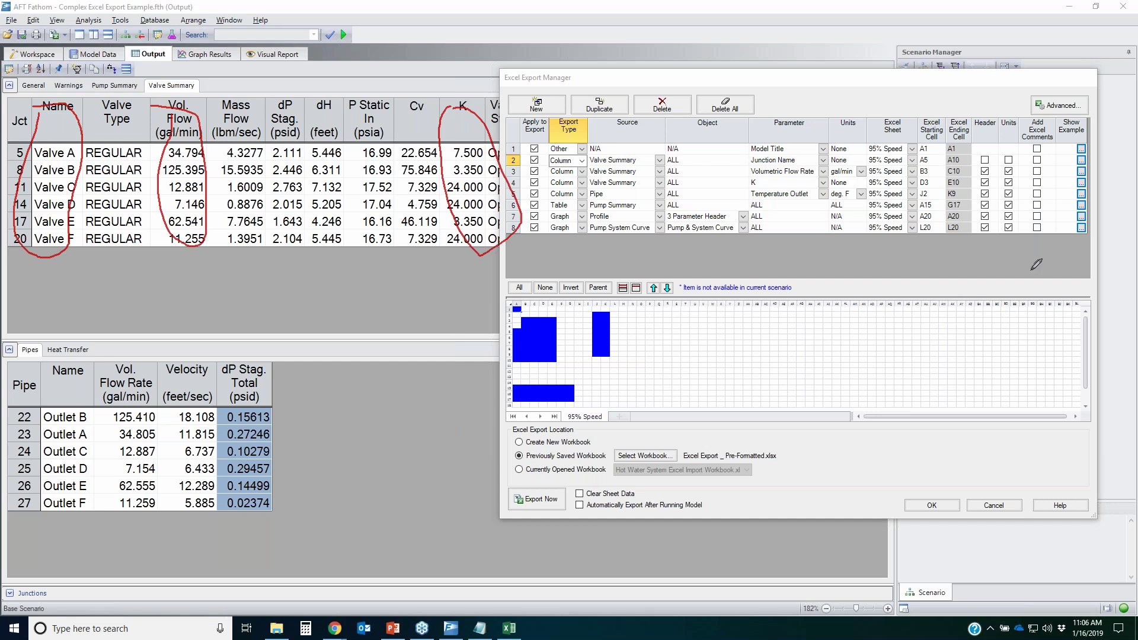
- Circle the three Valve Summary export items, clear the marking, and review the Junction Name item's source and parameter options without changing them
mouse_move(521, 159)
mouse_down()
mouse_move(1032, 164)
mouse_move(988, 183)
mouse_move(681, 187)
mouse_move(511, 181)
mouse_move(498, 159)
mouse_up()
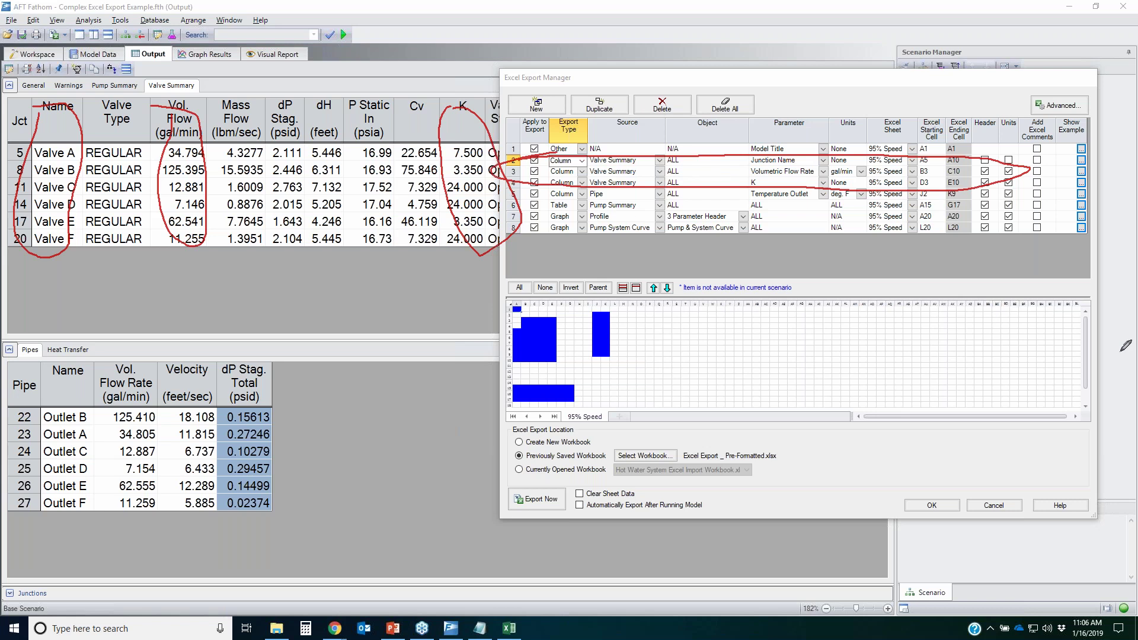
key(Escape)
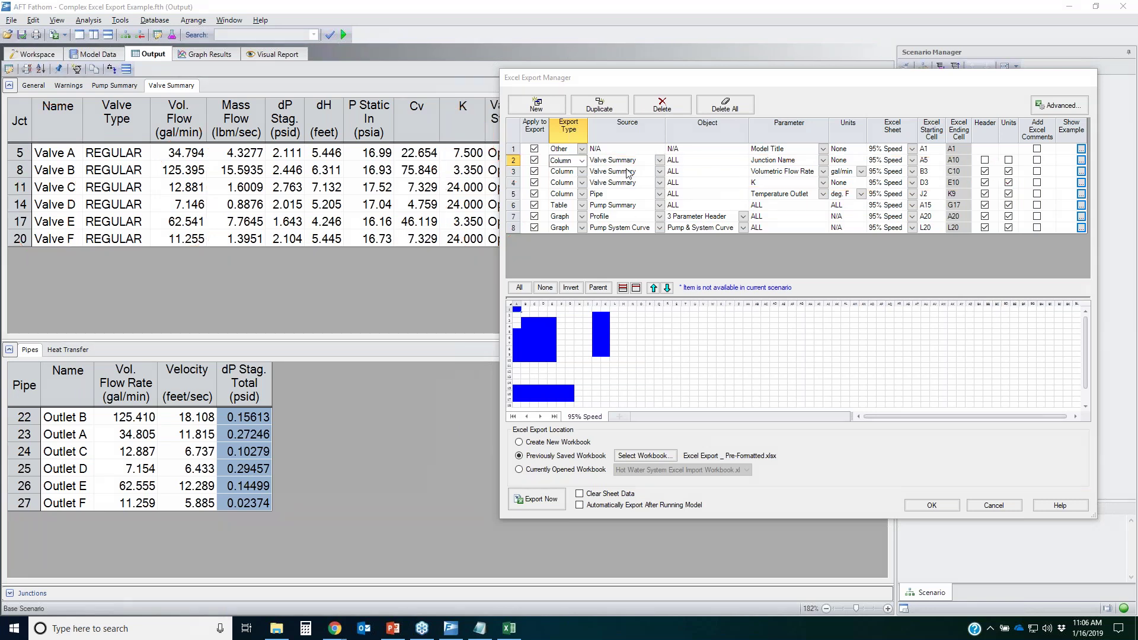
click(659, 160)
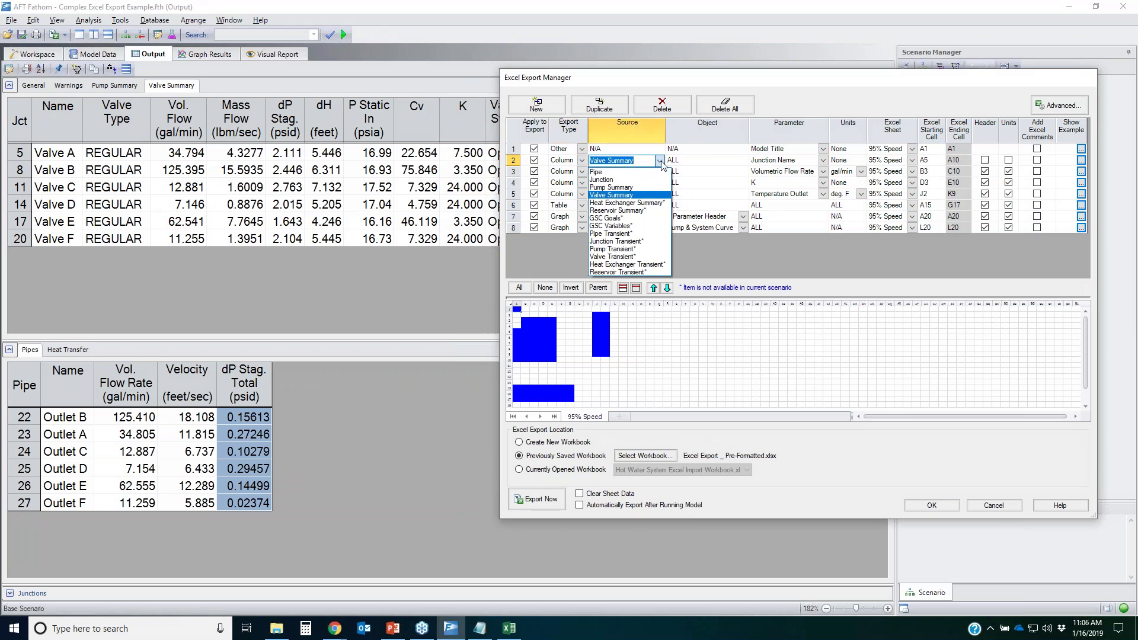
click(662, 162)
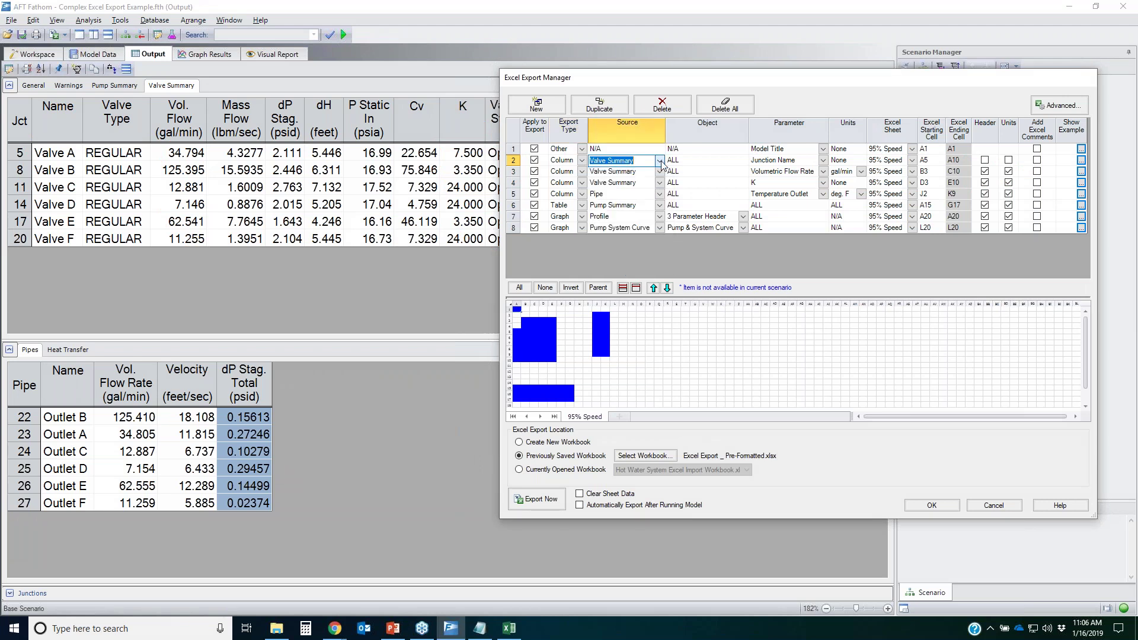
click(823, 160)
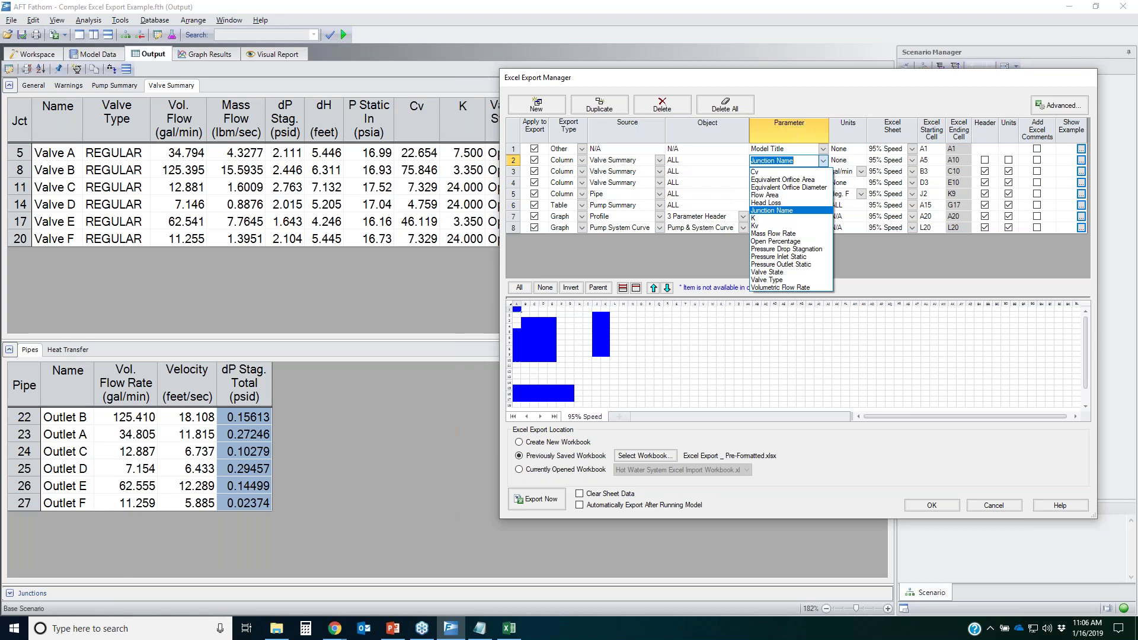
key(Return)
- Review the Volumetric Flow Rate item's parameter and unit choices, keeping gal/min, and check the Junction Name item's Excel sheet and starting cell
click(823, 171)
click(824, 171)
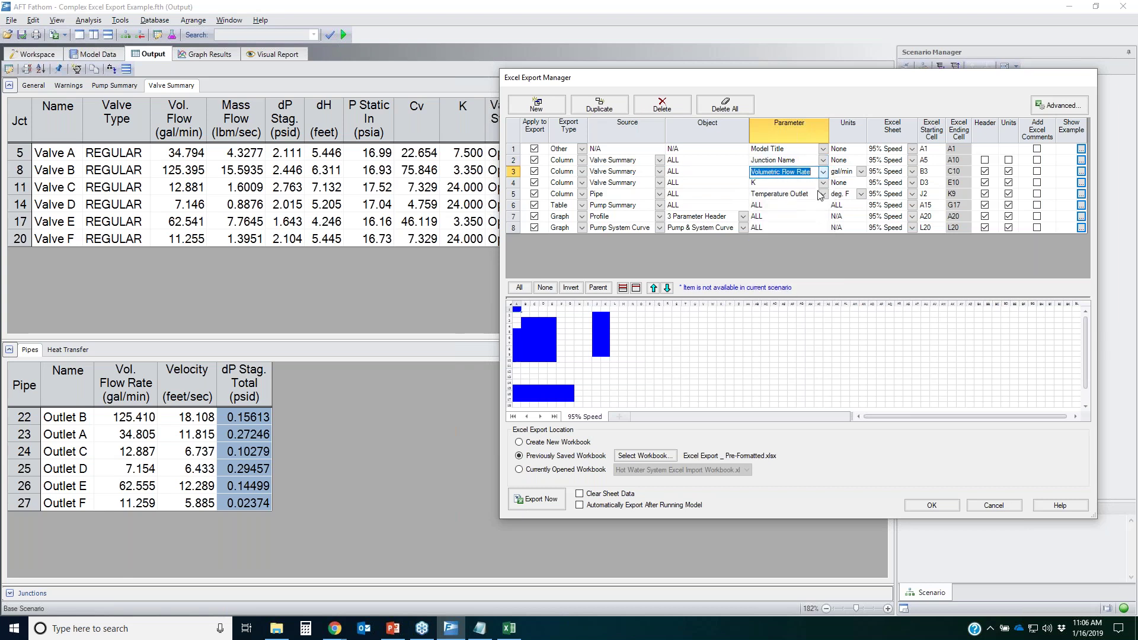
click(863, 172)
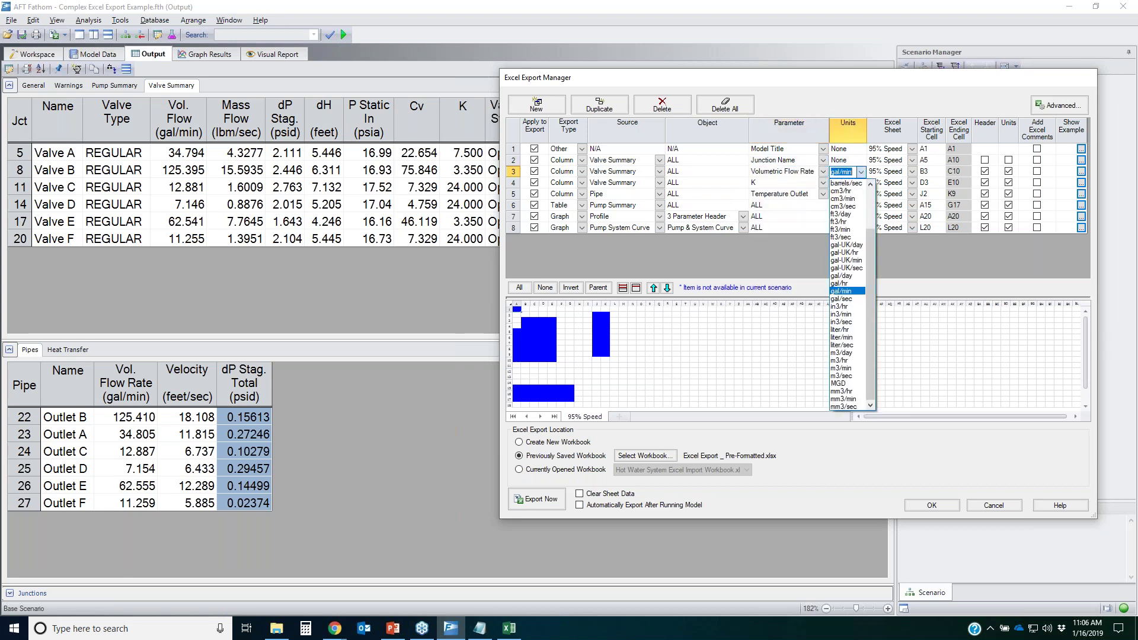
key(Return)
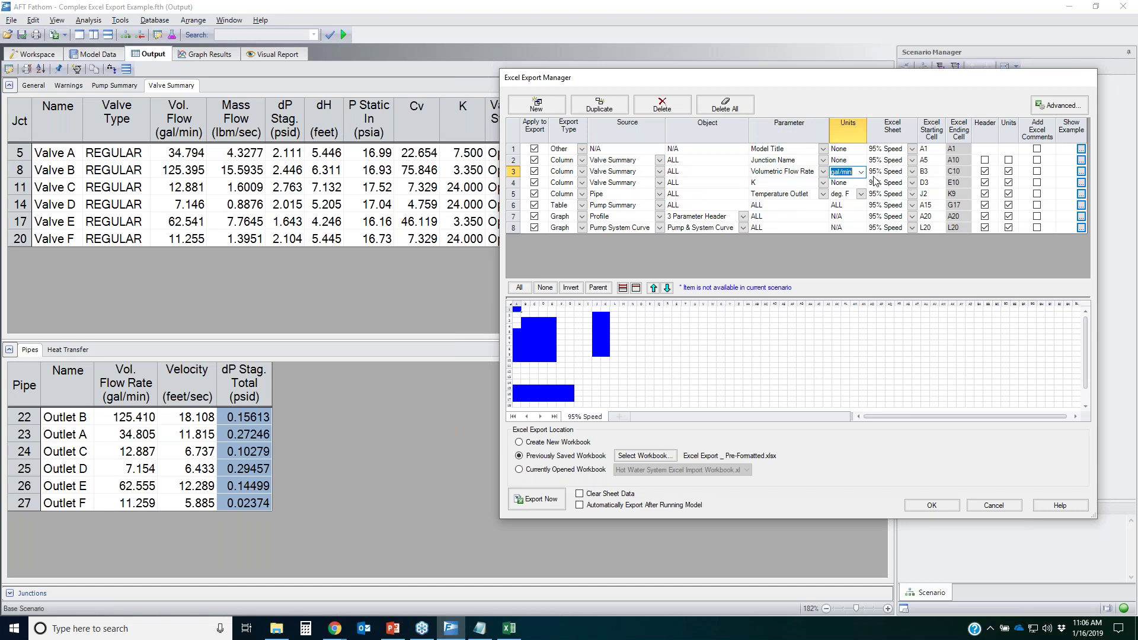
click(891, 161)
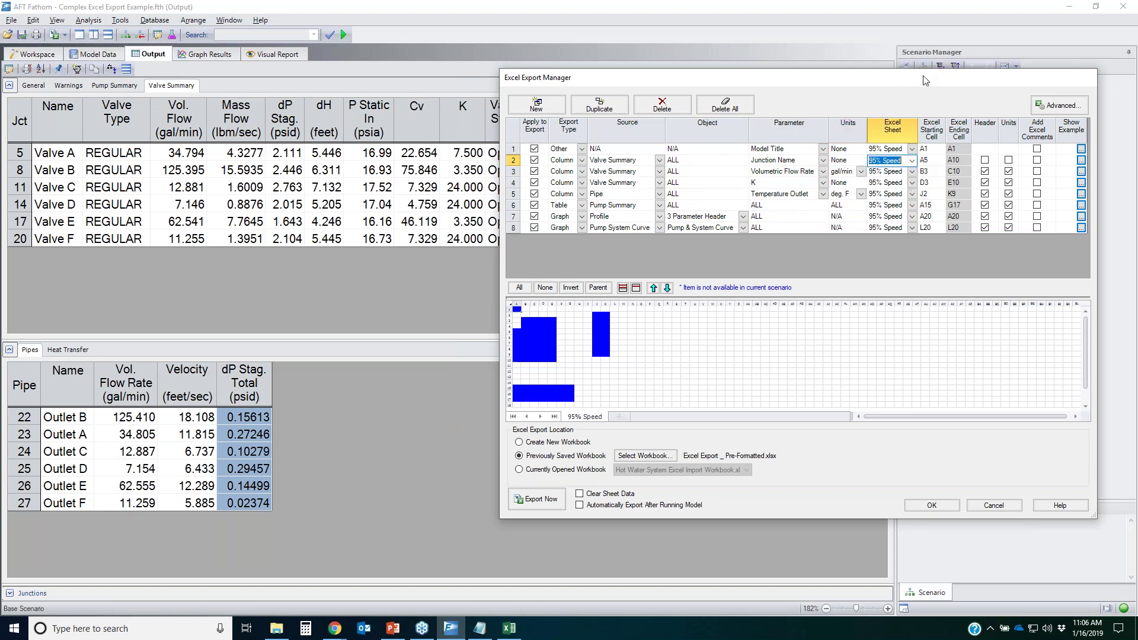
key(Tab)
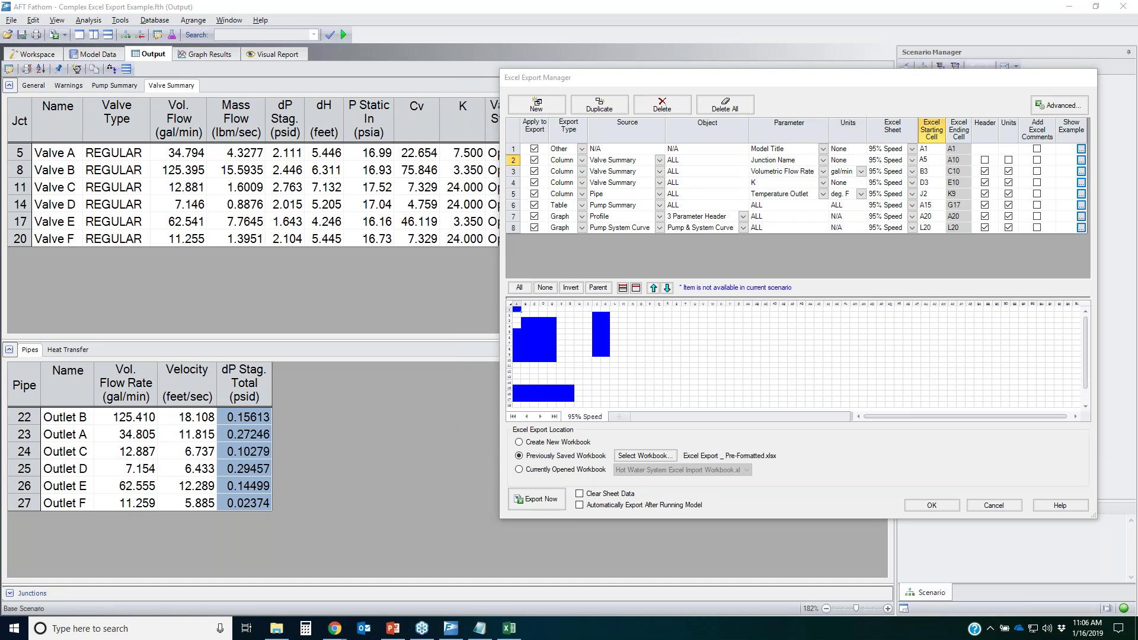
- Circle the valve data block in the sheet layout preview and clear the markings
mouse_move(522, 321)
mouse_down()
mouse_move(541, 373)
mouse_move(511, 325)
mouse_up()
mouse_move(613, 344)
mouse_down()
mouse_move(575, 328)
mouse_move(504, 325)
mouse_move(592, 389)
mouse_move(611, 341)
mouse_up()
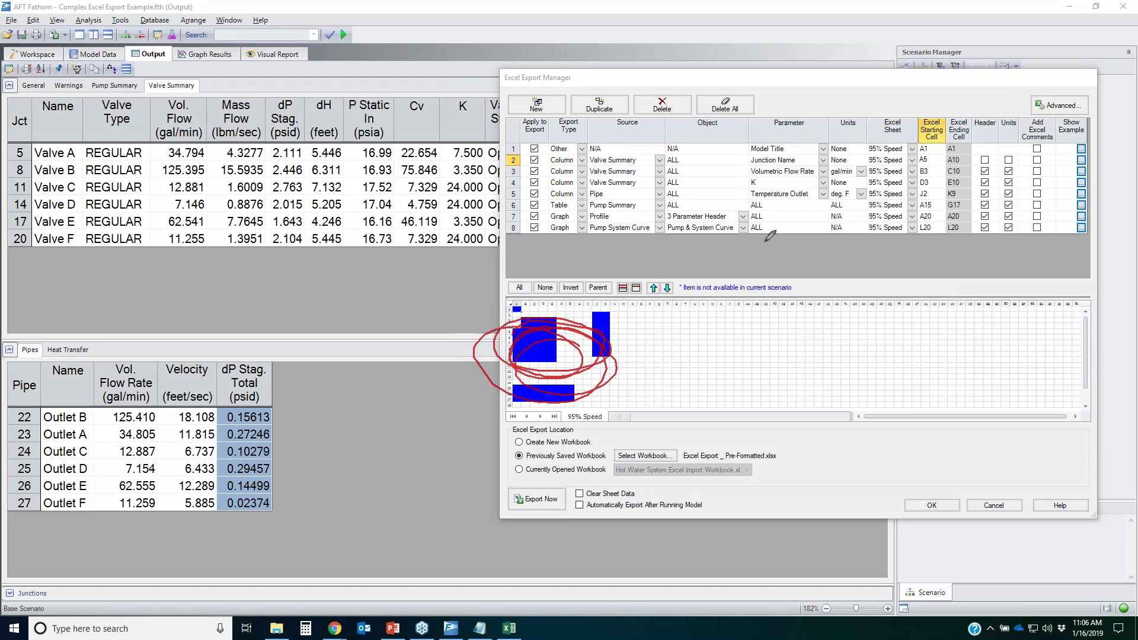
mouse_move(535, 326)
mouse_down()
mouse_move(557, 321)
mouse_move(534, 323)
mouse_move(560, 332)
mouse_up()
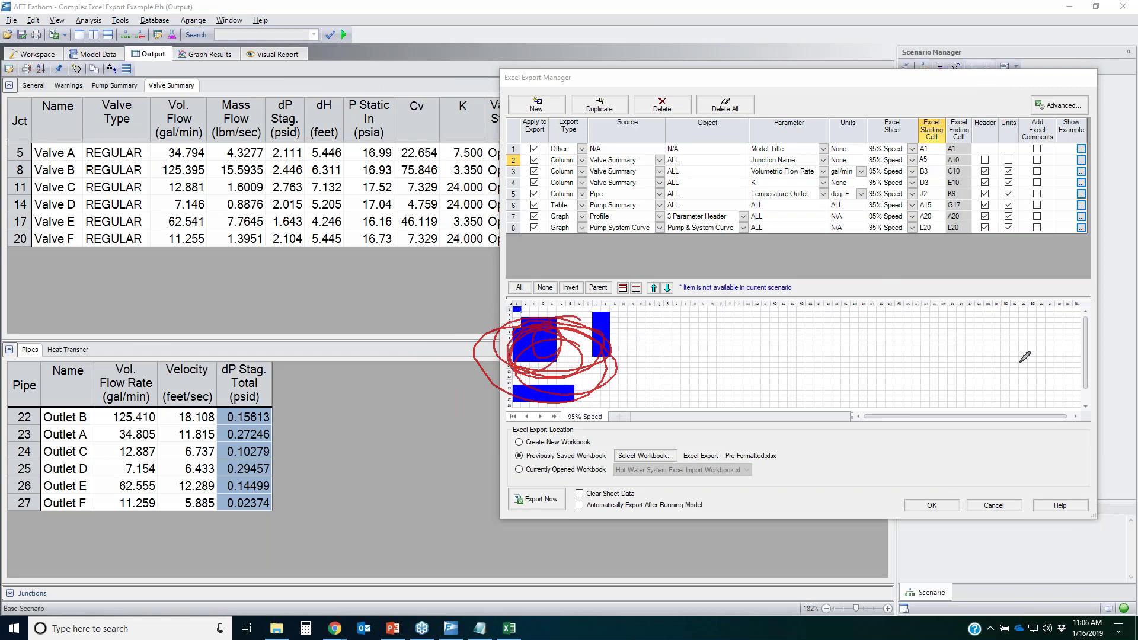
key(Escape)
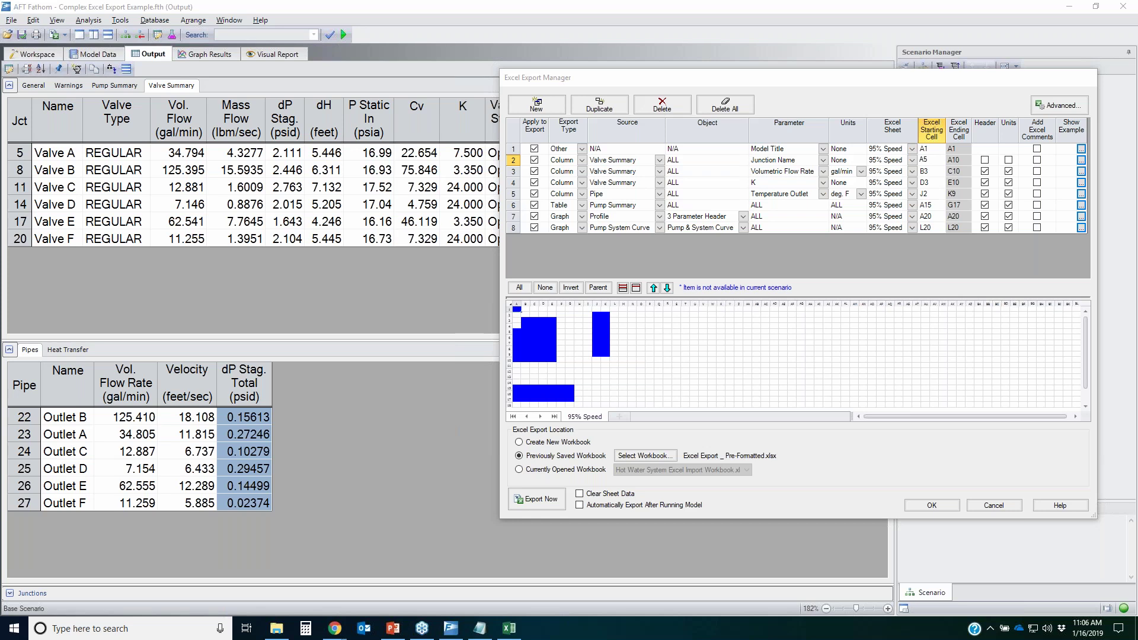
- Compare the Junction Name item's export example without and with a header, leaving the header turned off
click(1083, 160)
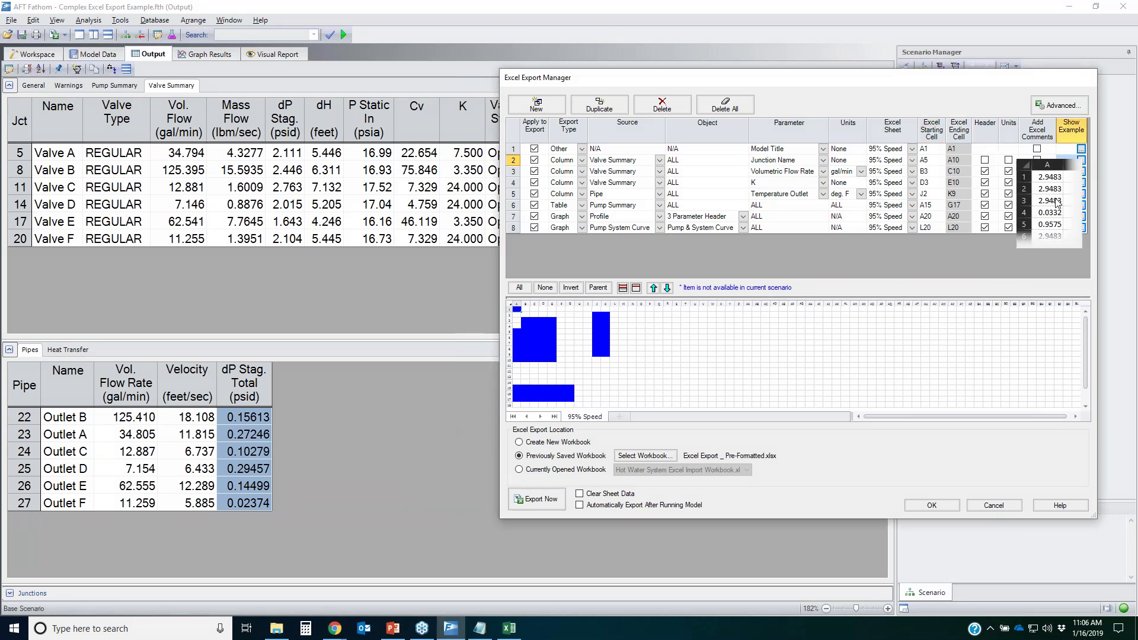
click(985, 161)
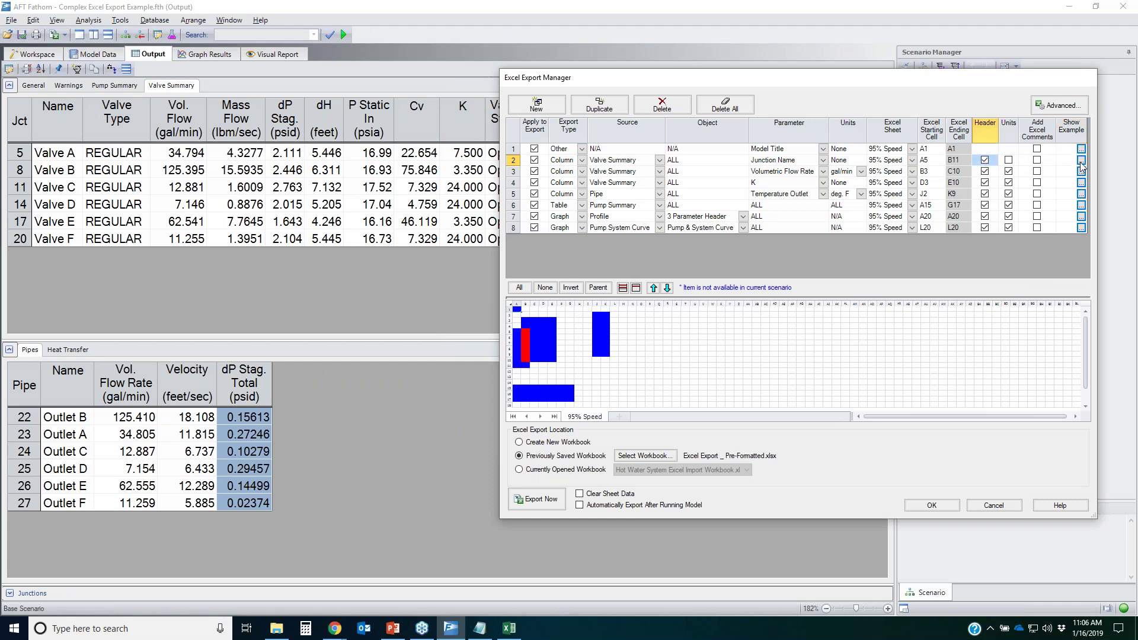
mouse_move(1082, 164)
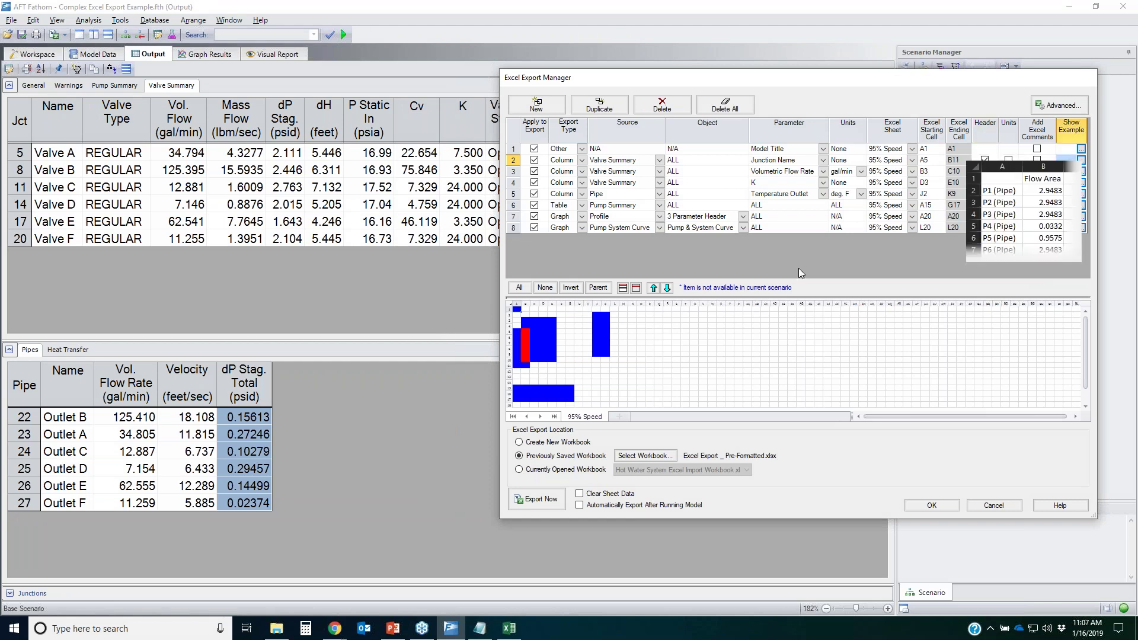
click(985, 161)
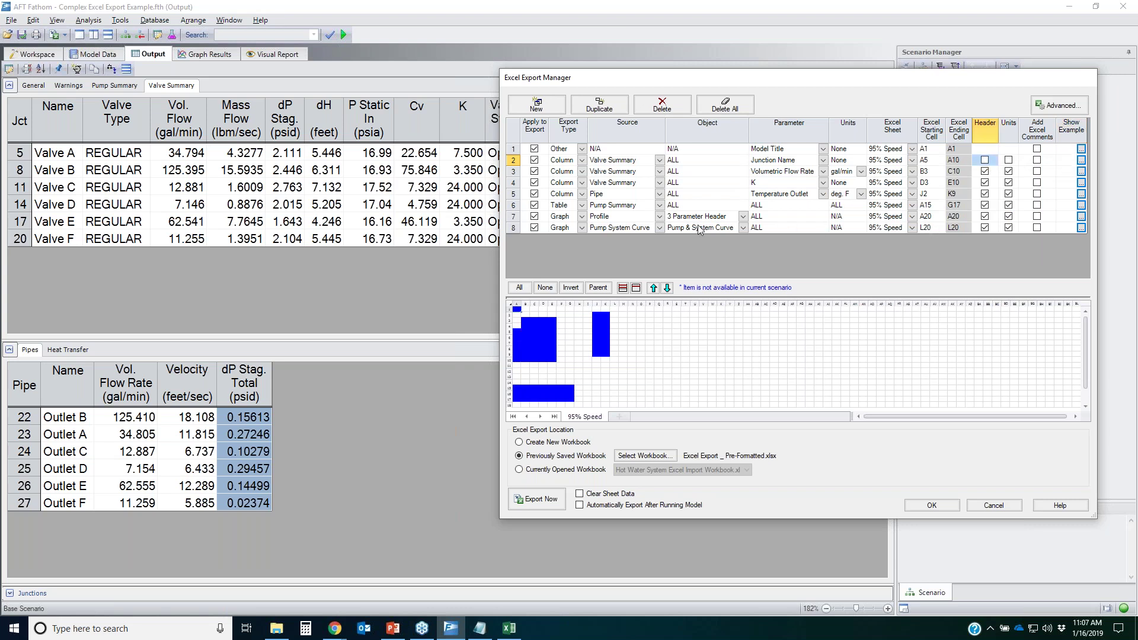
- Examine the Pipe export item, keeping Column as its export type and Temperature Outlet as its parameter
click(514, 193)
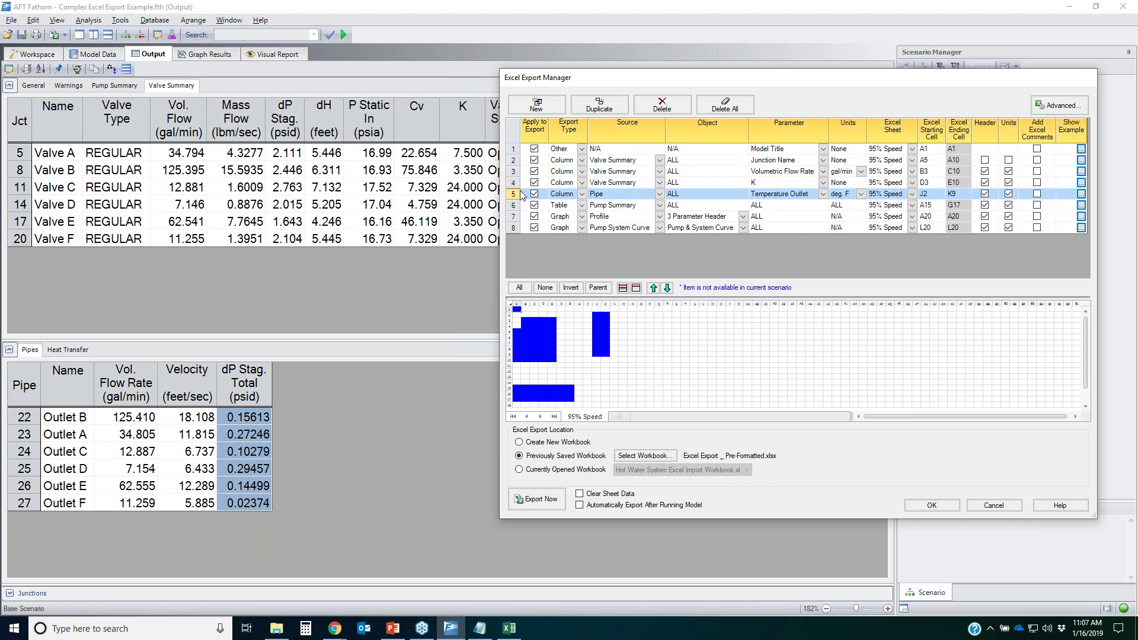
click(582, 194)
click(566, 203)
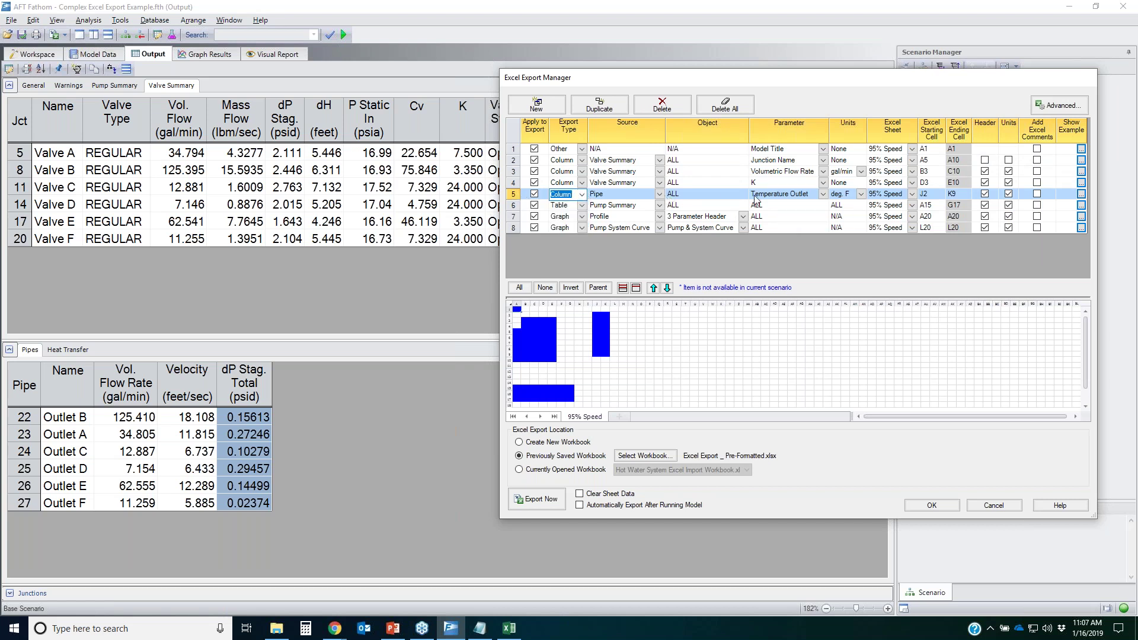
click(823, 194)
click(824, 194)
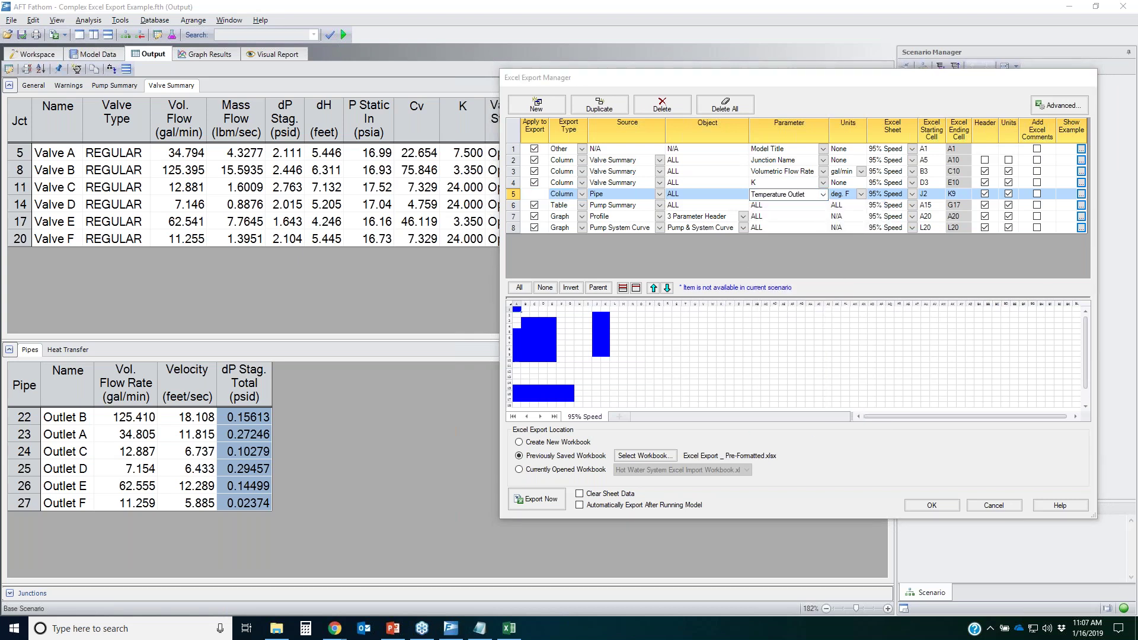
- Circle the Temperature Outlet parameter, cross out the Pipes output table, and erase the markings
mouse_move(756, 185)
mouse_down()
mouse_move(825, 182)
mouse_move(802, 207)
mouse_move(742, 196)
mouse_up()
click(320, 345)
drag(142, 460, 95, 474)
drag(74, 340, 323, 526)
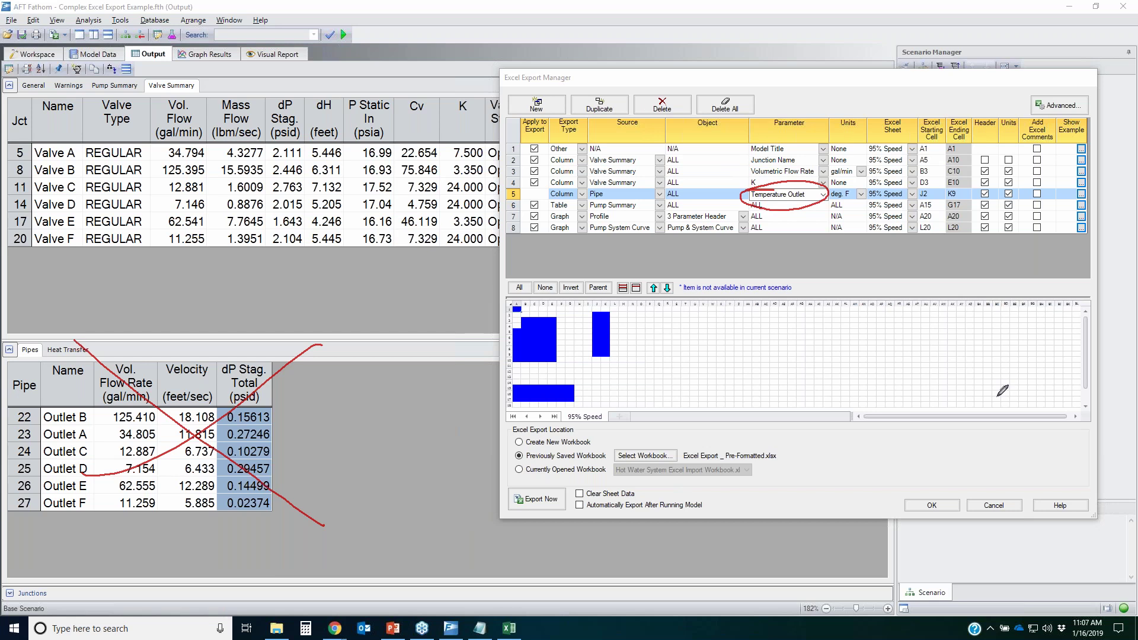
key(e)
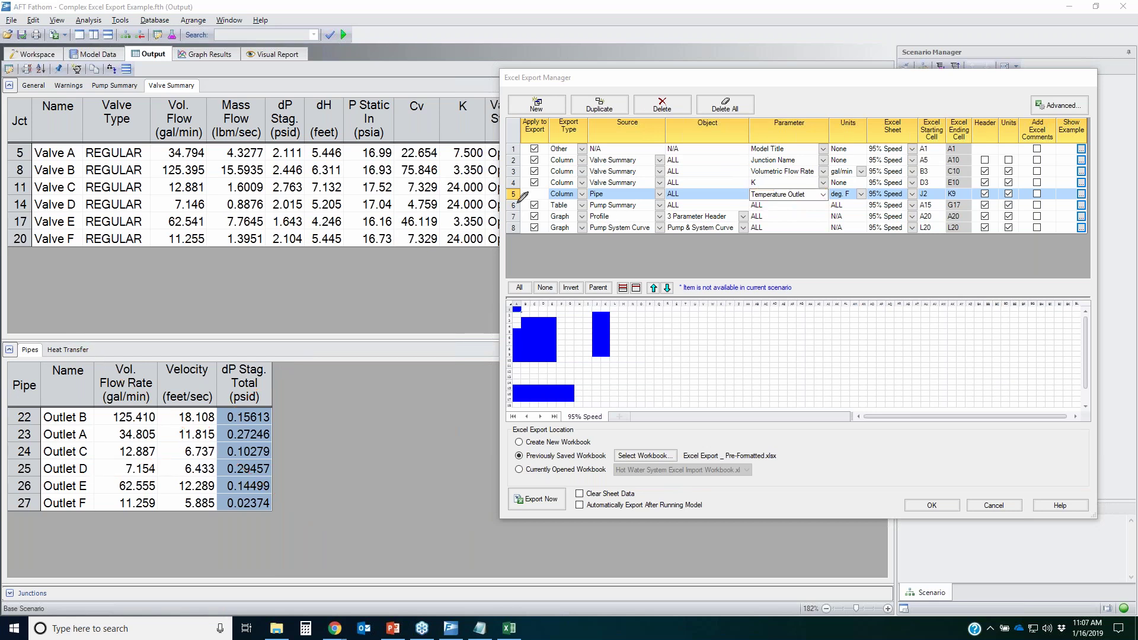
- Mark the Pump Summary table item with its output tab and preview block, then the two graph export items, clearing the markings each time
mouse_move(539, 200)
mouse_down()
mouse_move(679, 201)
mouse_move(532, 205)
mouse_move(577, 202)
mouse_move(548, 205)
mouse_move(572, 198)
mouse_move(562, 211)
mouse_move(541, 210)
mouse_move(568, 200)
mouse_up()
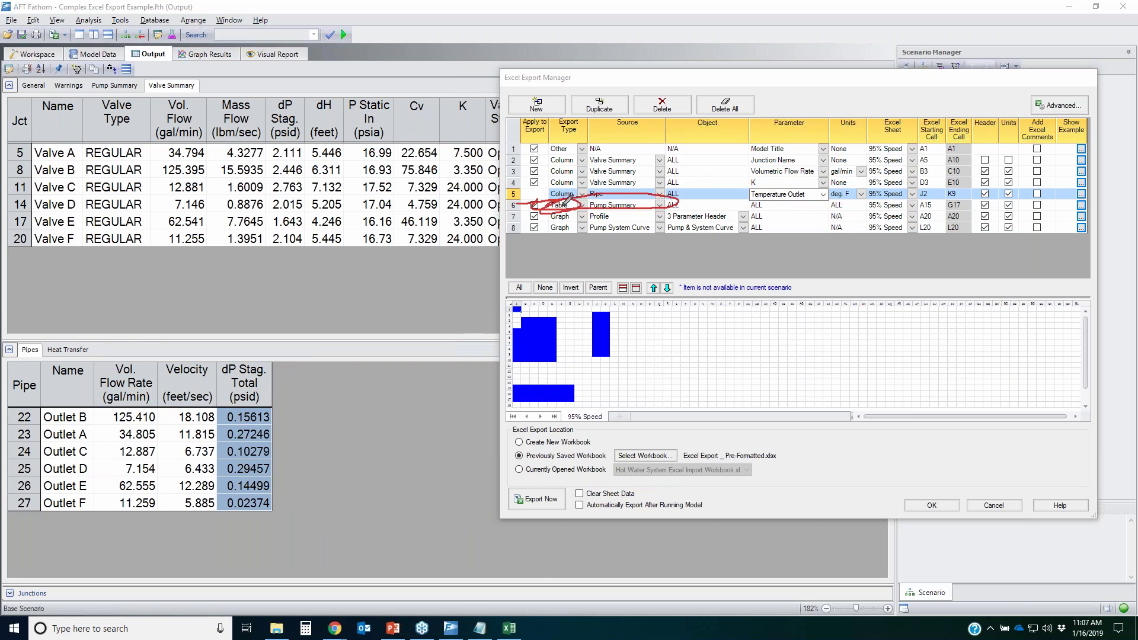
mouse_move(123, 66)
mouse_down()
mouse_move(105, 96)
mouse_move(139, 91)
mouse_move(104, 76)
mouse_move(97, 89)
mouse_up()
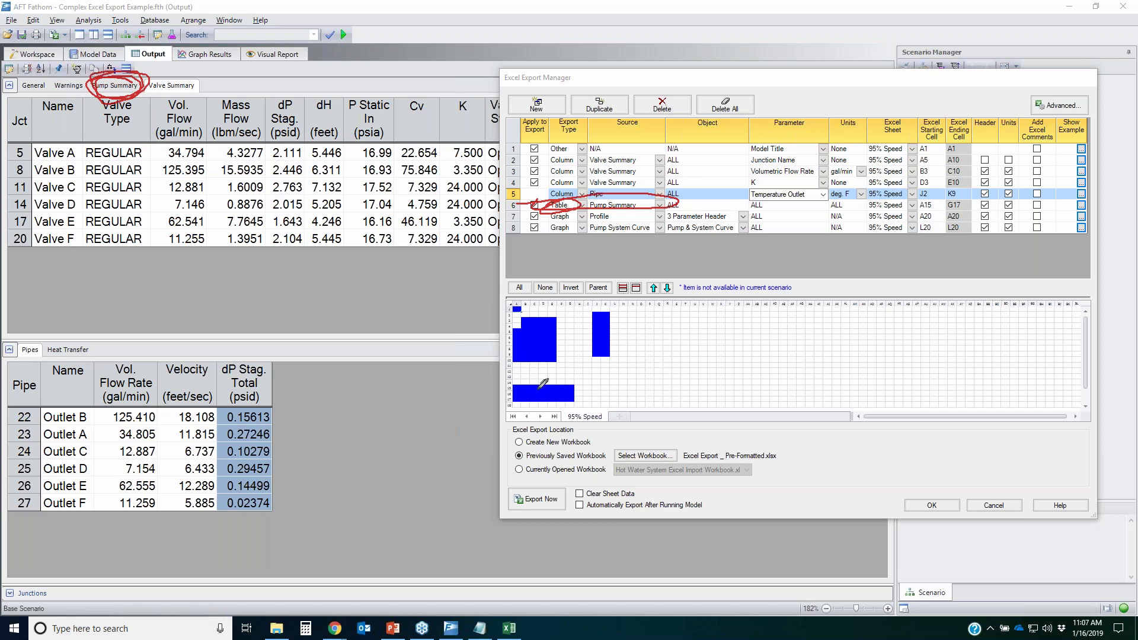
mouse_move(541, 375)
mouse_down()
mouse_move(504, 396)
mouse_move(584, 405)
mouse_up()
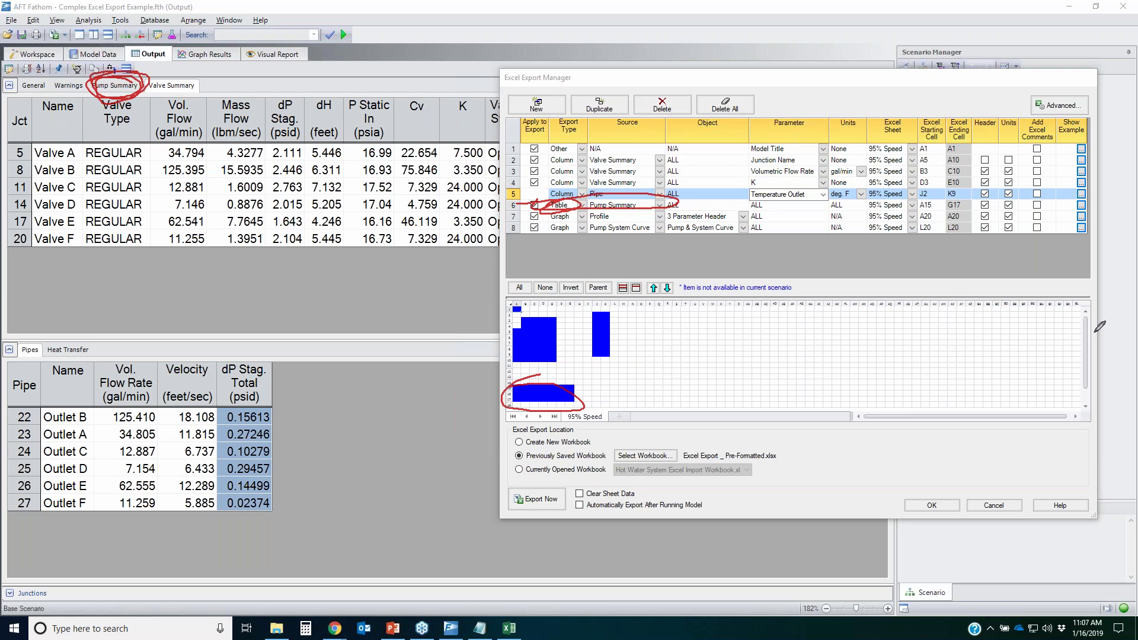
key(Escape)
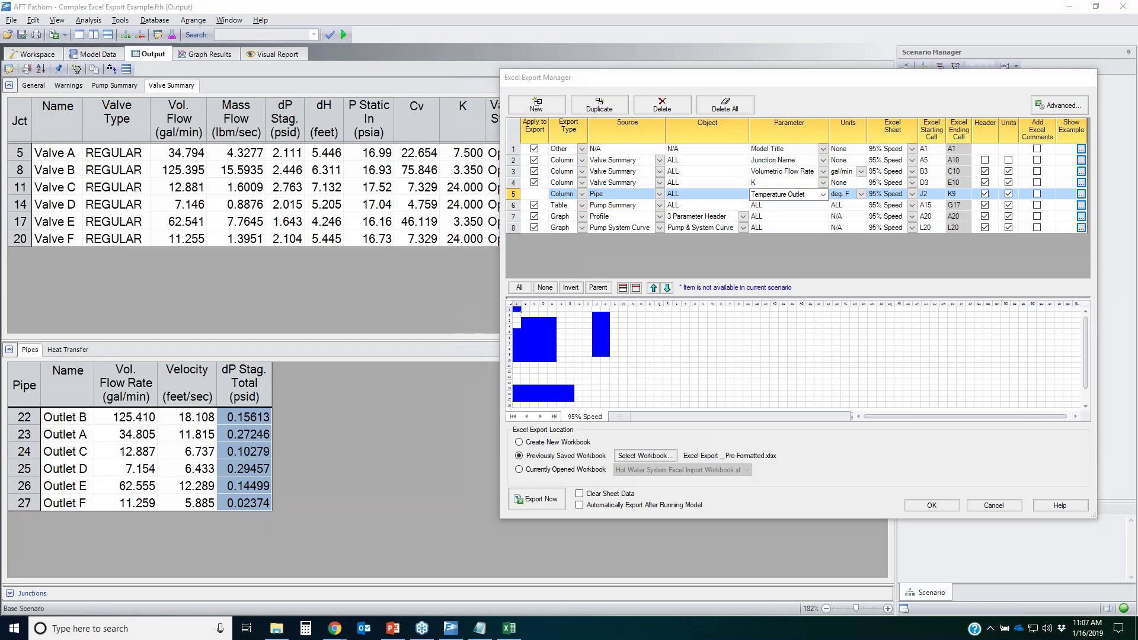
mouse_move(503, 217)
mouse_down()
mouse_move(647, 207)
mouse_move(826, 230)
mouse_move(877, 218)
mouse_move(863, 244)
mouse_move(504, 224)
mouse_up()
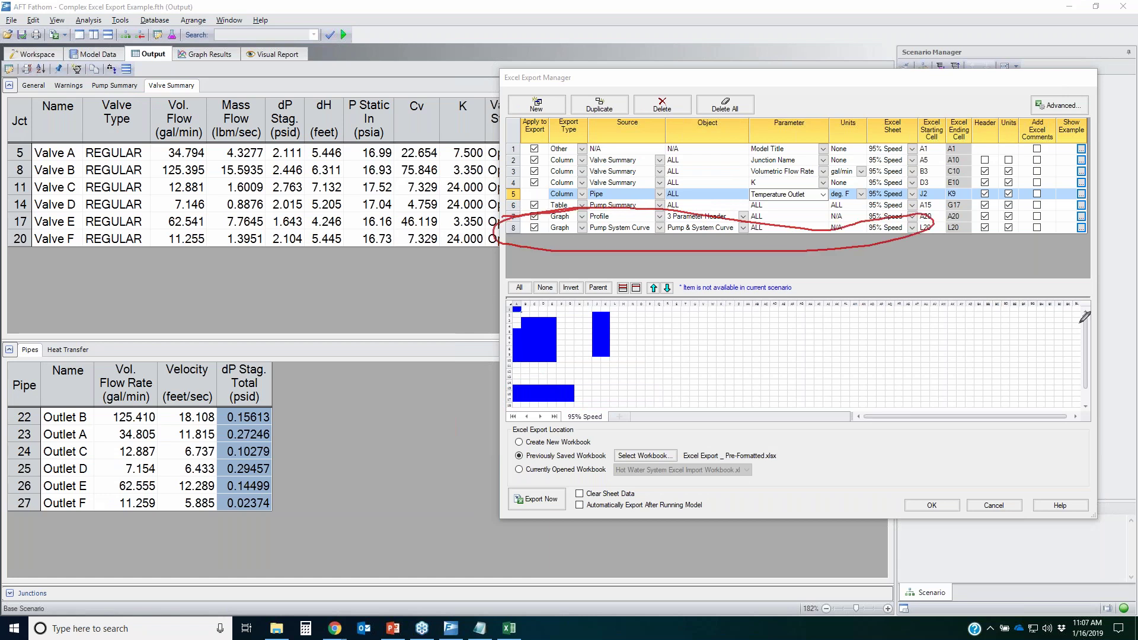
key(Escape)
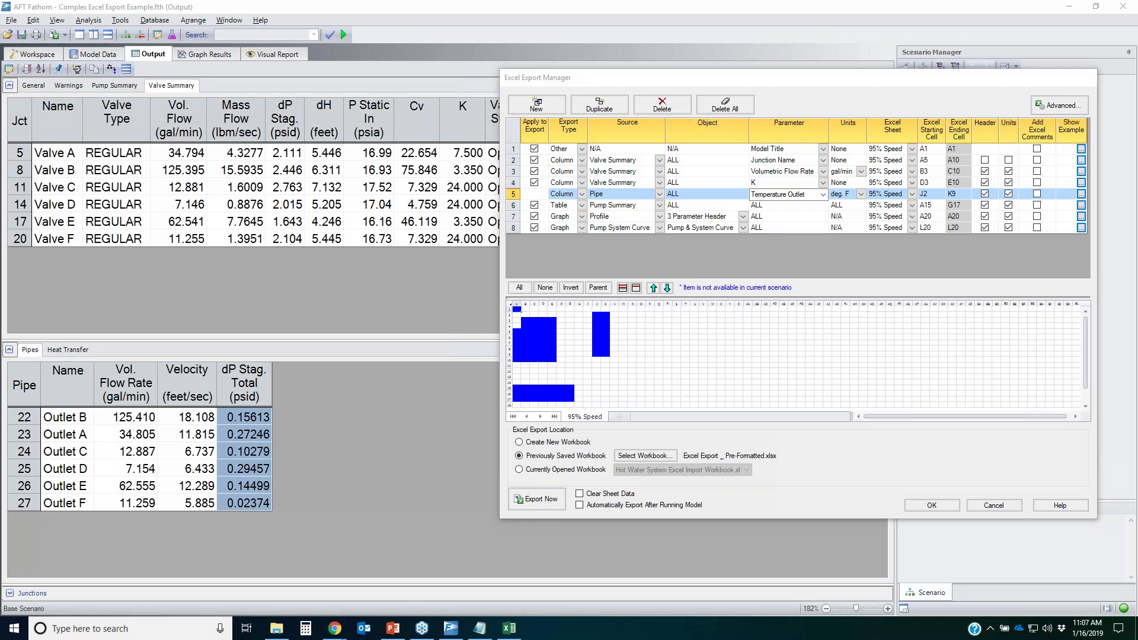
- Set the Model Title item's Excel sheet to a new sheet titled with the presenter's first name in the possessive and "Data"
click(888, 149)
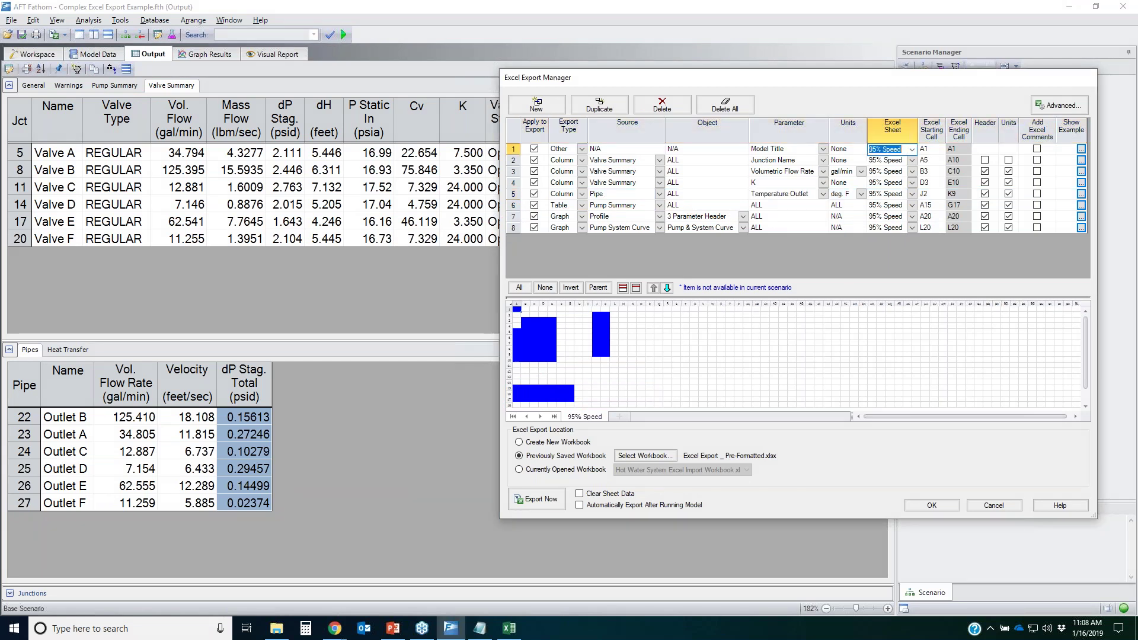
text(Ben's Data)
key(BackSpace)
key(BackSpace)
key(BackSpace)
key(BackSpace)
key(BackSpace)
key(BackSpace)
key(BackSpace)
key(BackSpace)
key(BackSpace)
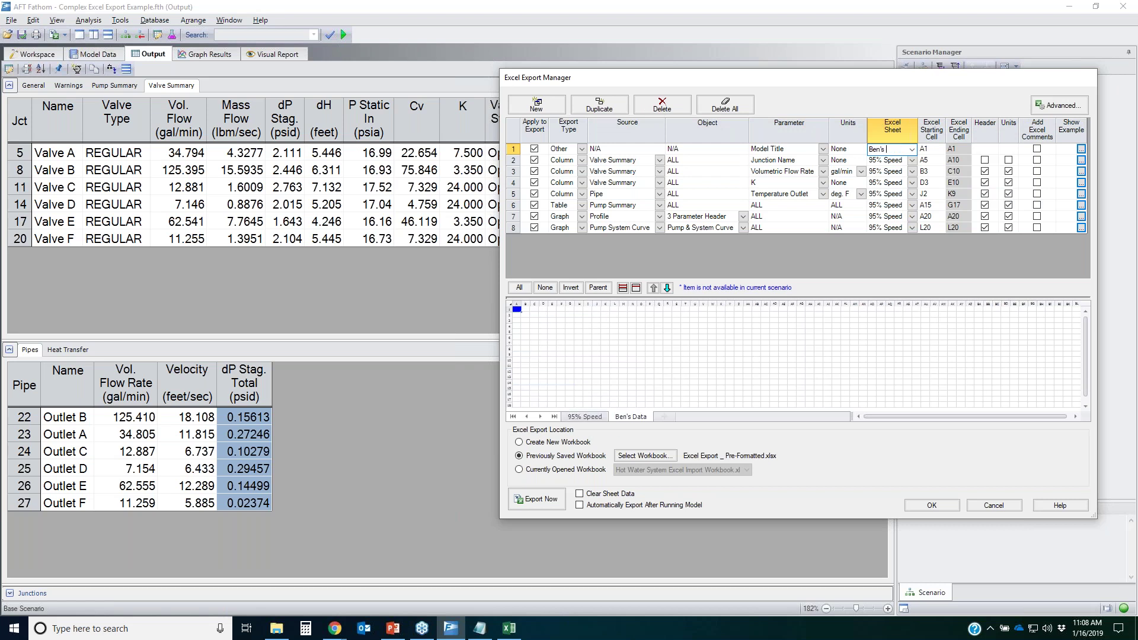
- Assign the Junction Name, Volumetric Flow Rate, K and Temperature Outlet column items to the new "Data" sheet
click(896, 162)
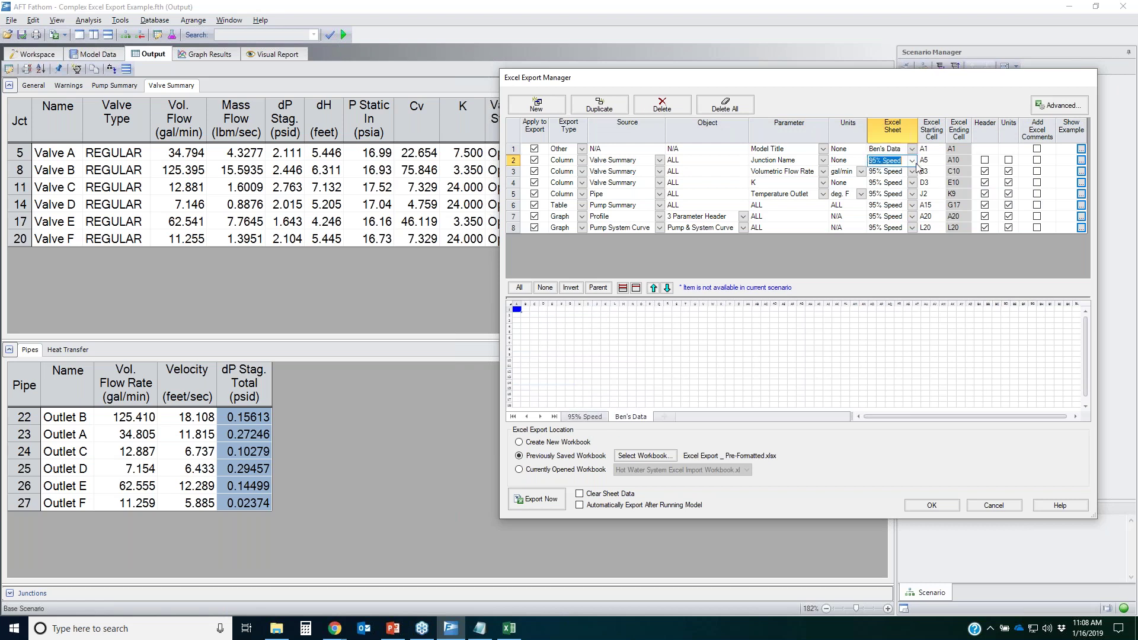
click(894, 179)
click(892, 171)
click(892, 190)
click(912, 183)
click(890, 202)
click(907, 194)
click(910, 214)
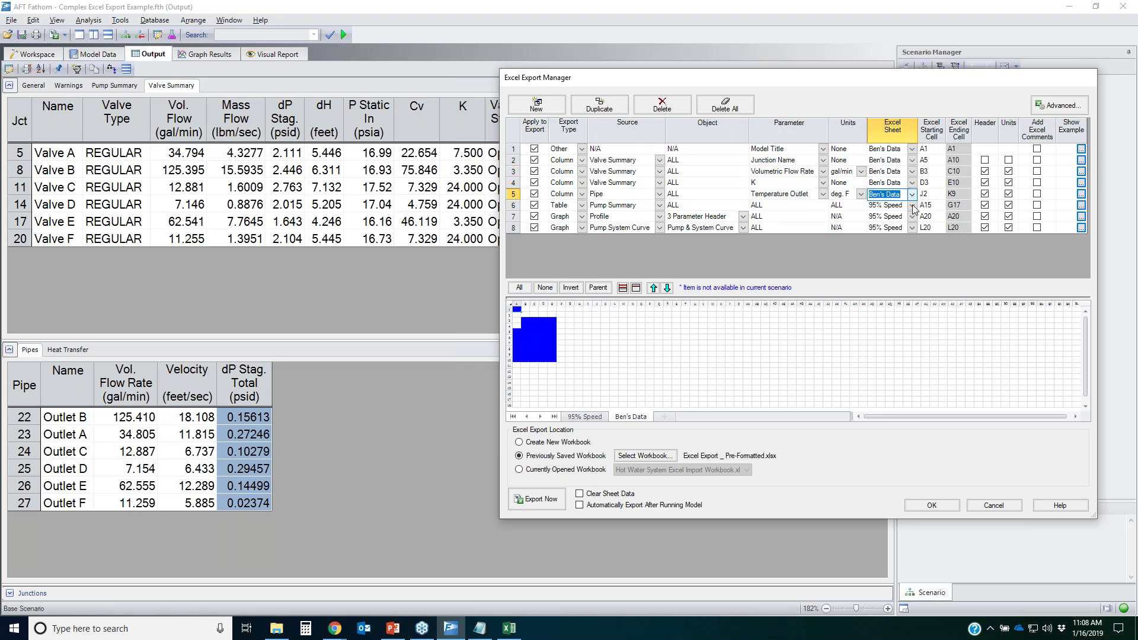
- Assign the Pump Summary table, Profile graph and Pump System Curve graph items to the new "Data" sheet
click(912, 206)
click(911, 224)
click(913, 216)
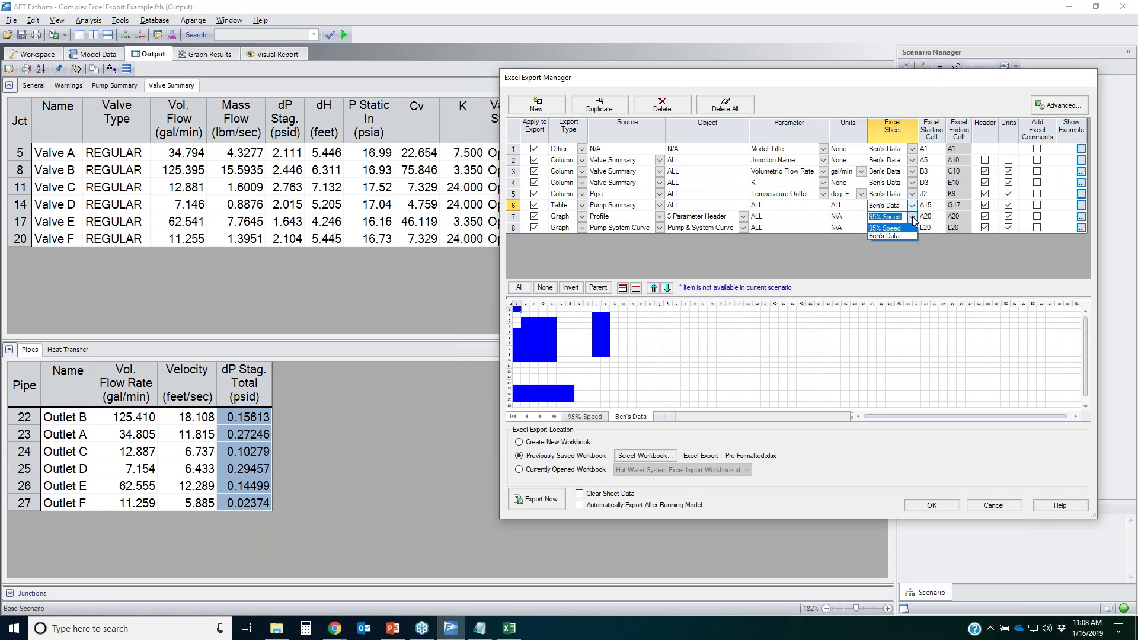
click(910, 226)
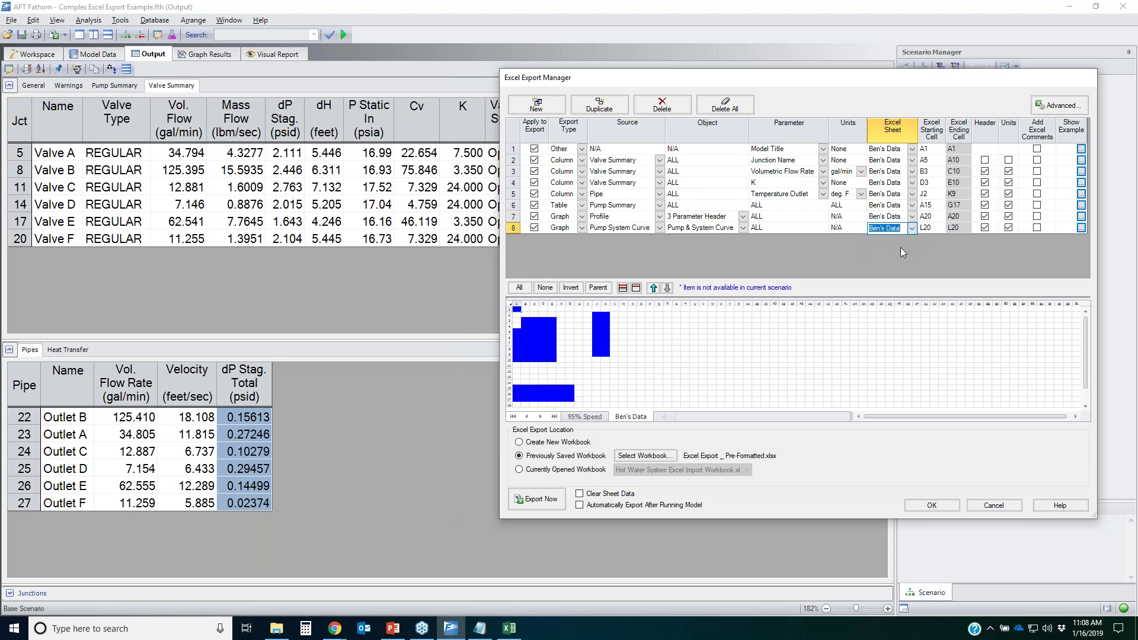
click(896, 251)
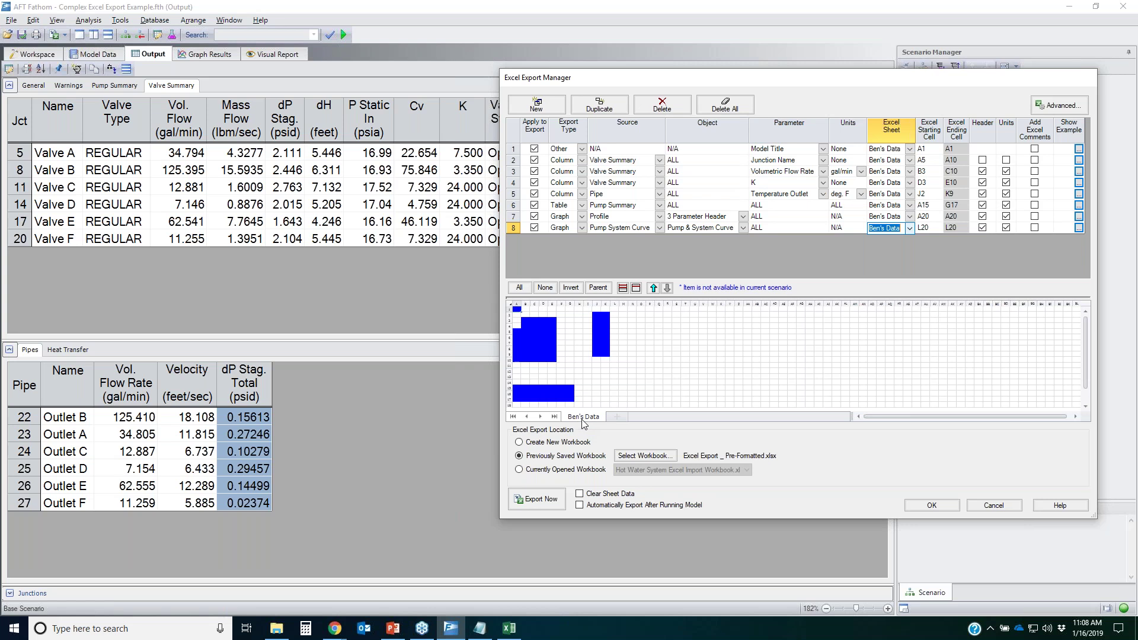
- Set the Excel export location to create a new workbook and accept the Excel Export Manager settings
click(571, 458)
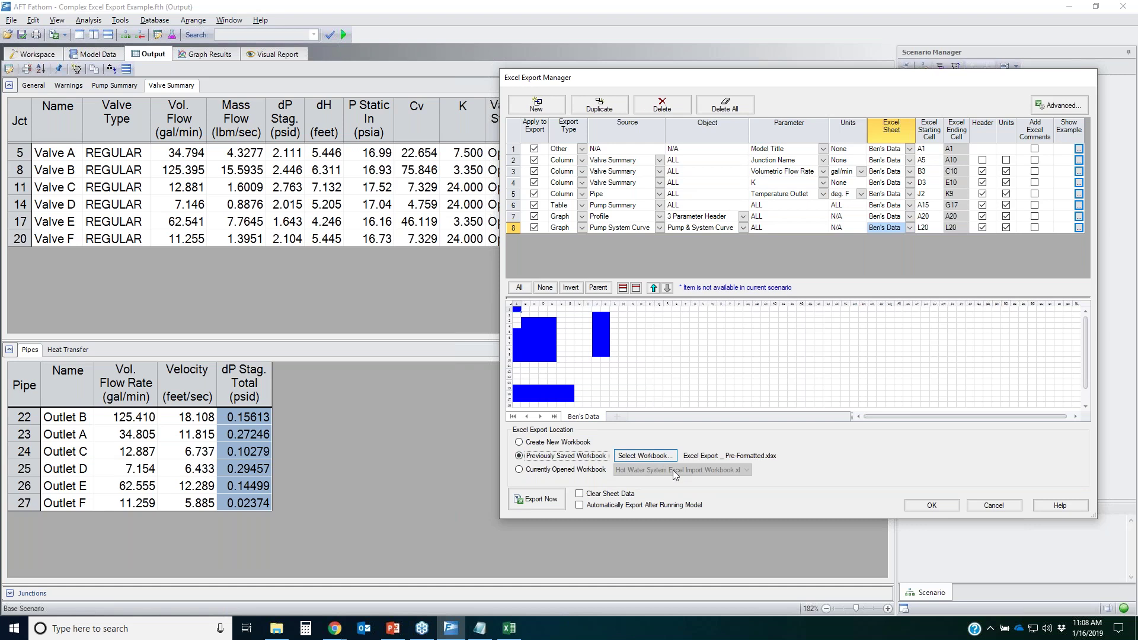
click(551, 443)
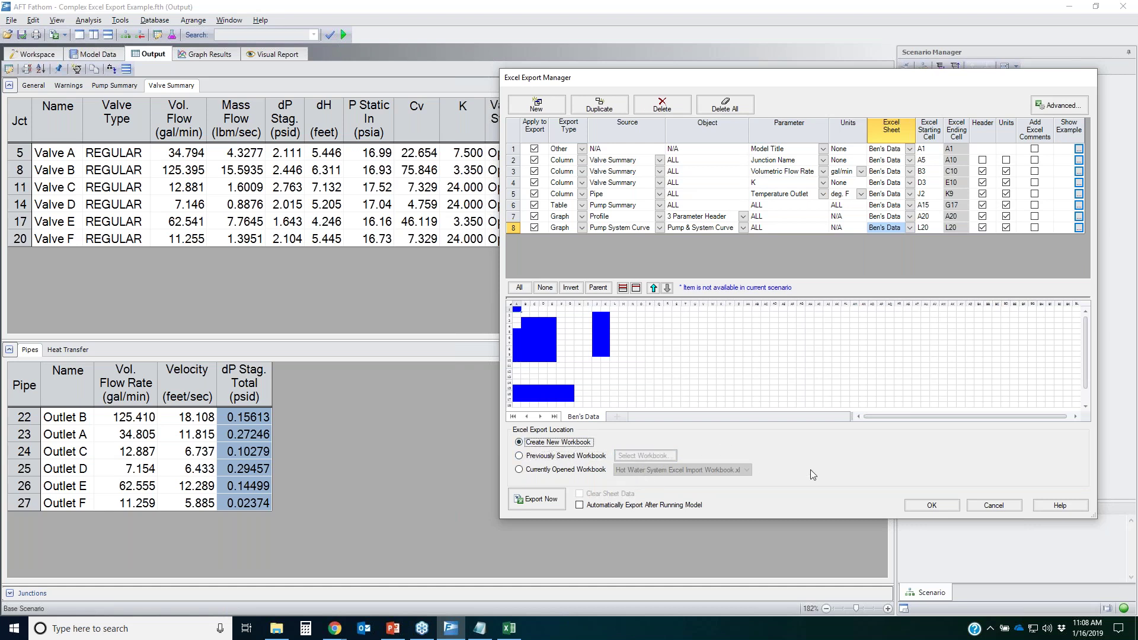
click(929, 505)
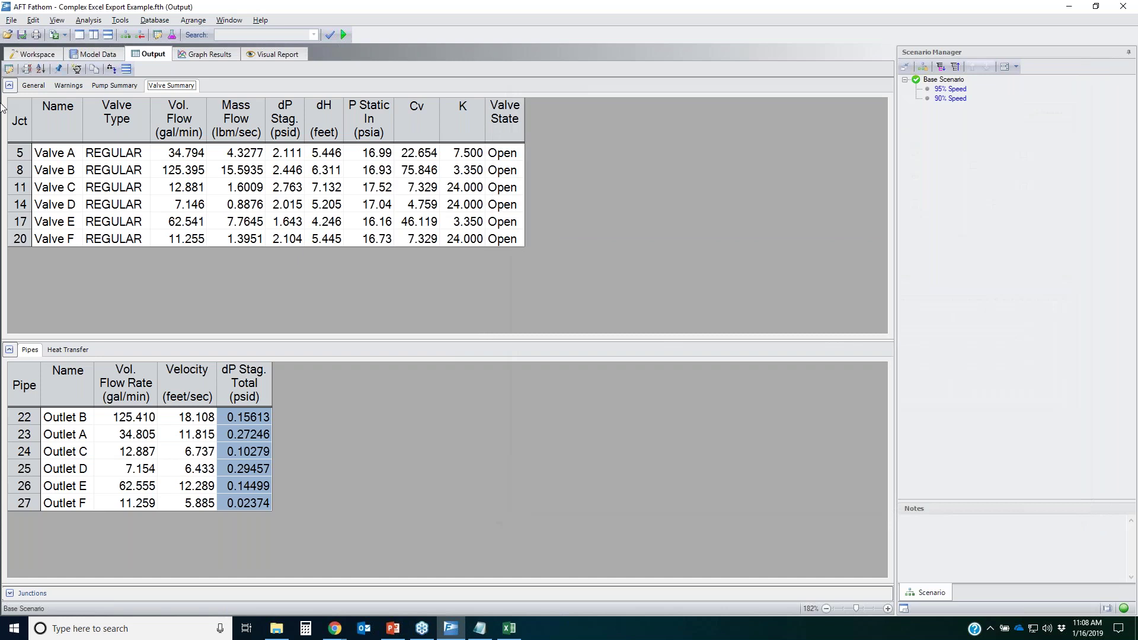
- Start a batch run of the Base Scenario, 95% Speed and 90% Speed, saving scenarios to separate sheets through the Excel Export Manager
click(30, 55)
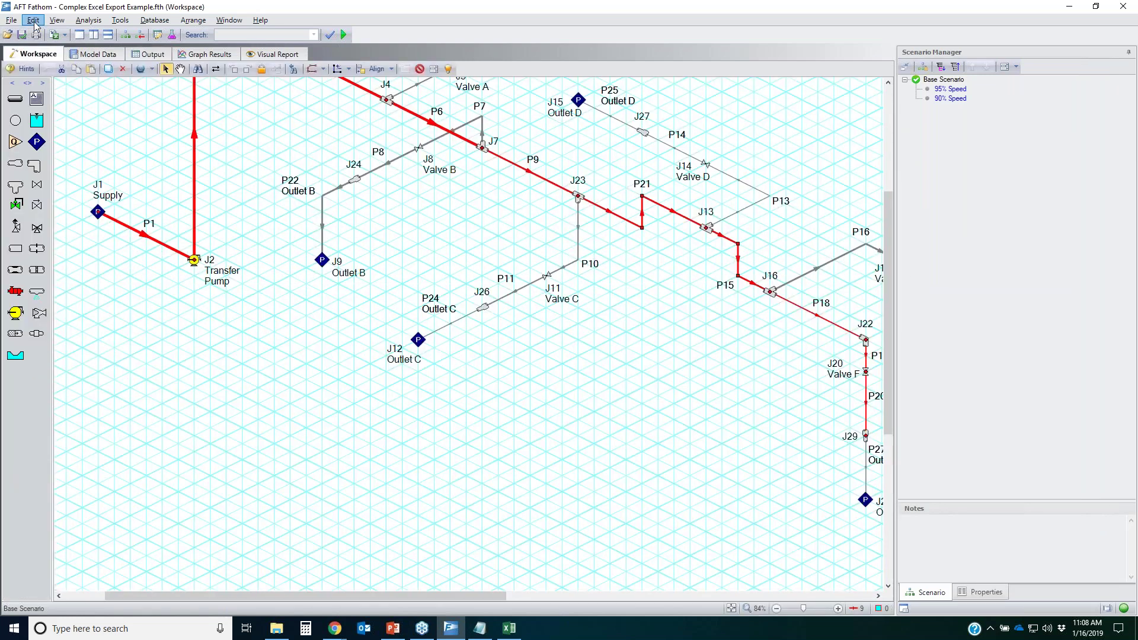
click(13, 20)
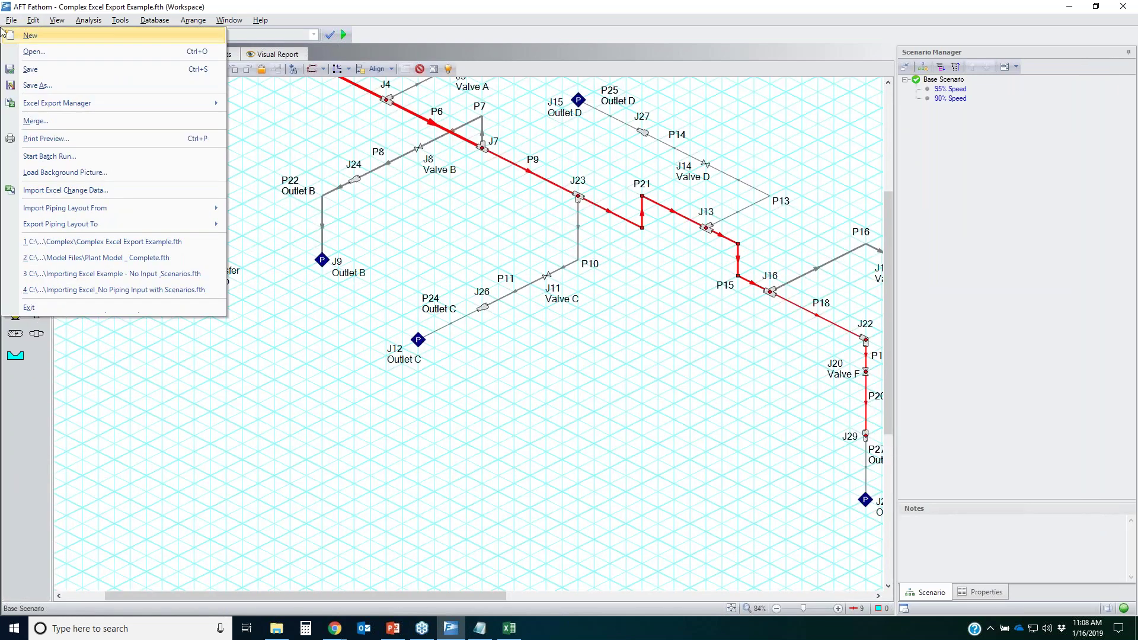
click(42, 158)
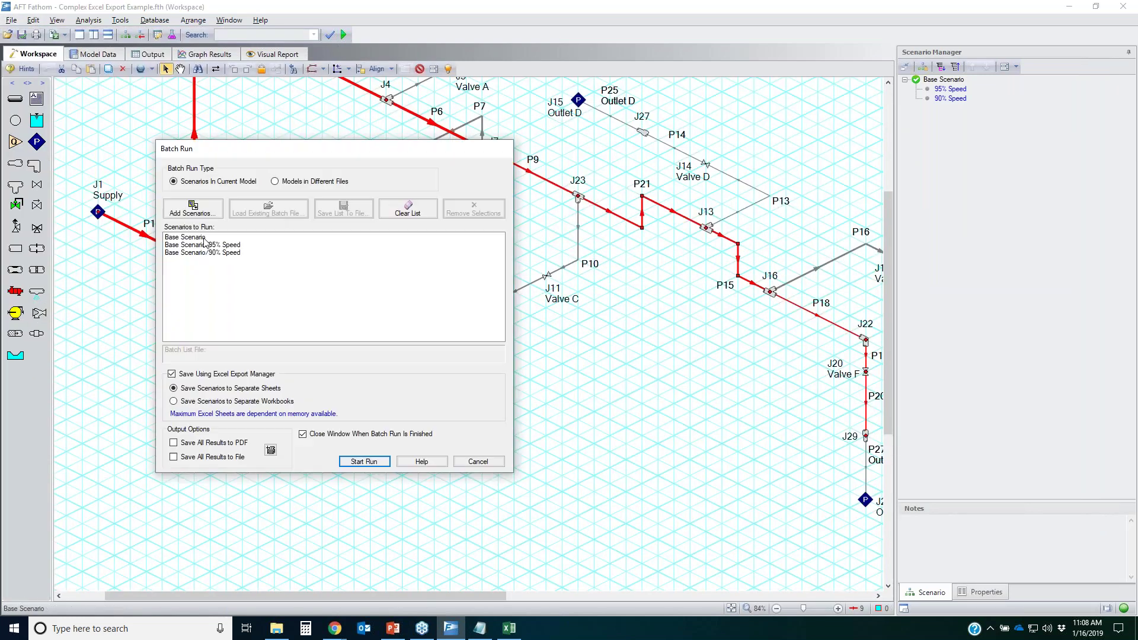
click(193, 209)
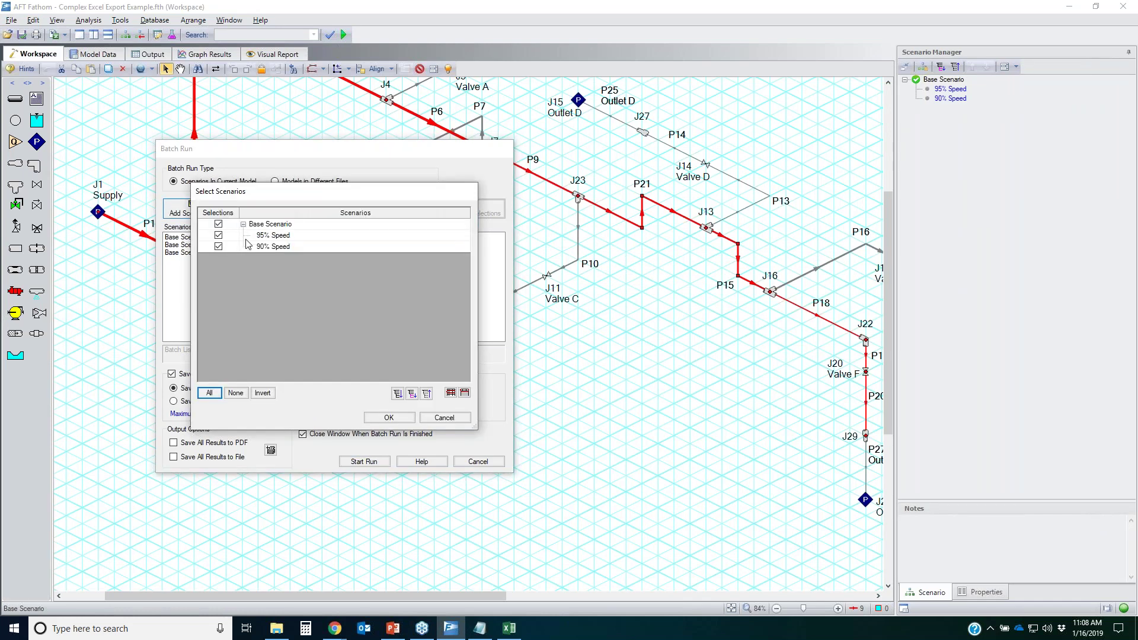
click(440, 418)
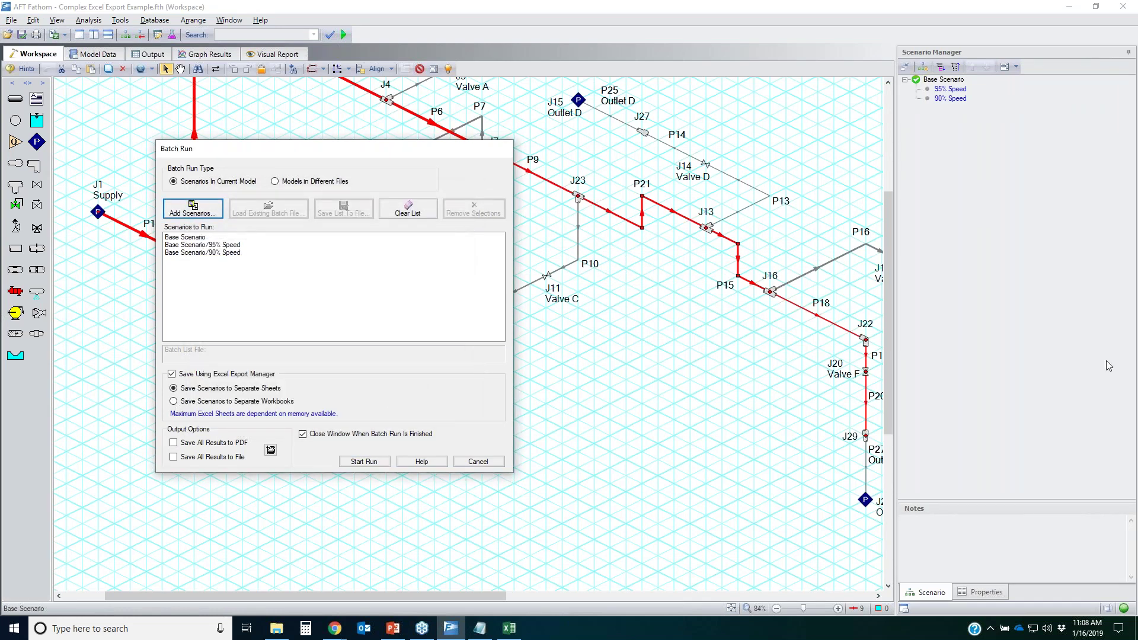
mouse_move(285, 354)
mouse_down()
mouse_move(131, 383)
mouse_move(257, 366)
mouse_up()
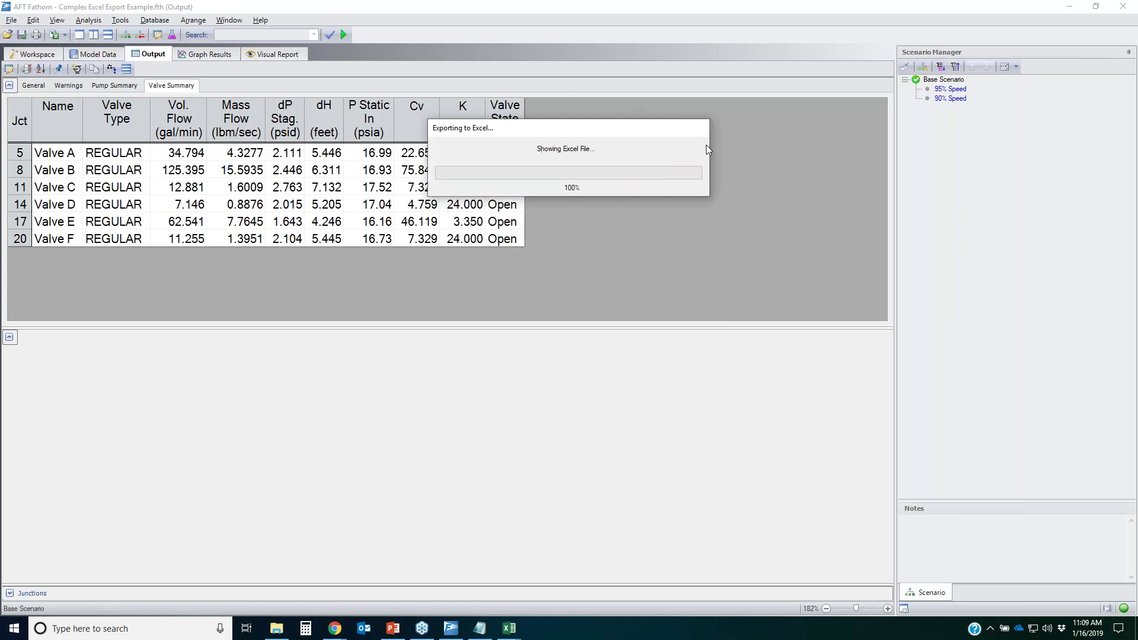
- Dismiss the Batch Run Status report once the runs finish and return to the AFT Fathom workspace
key(alt+Tab)
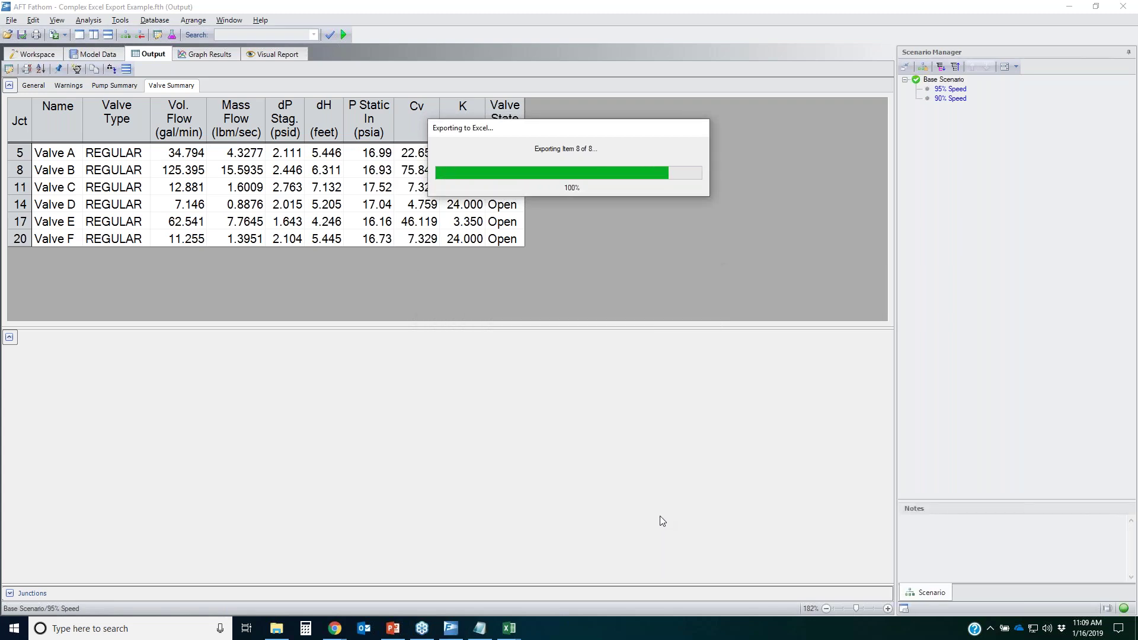
key(alt+Tab)
key(alt+Tab)
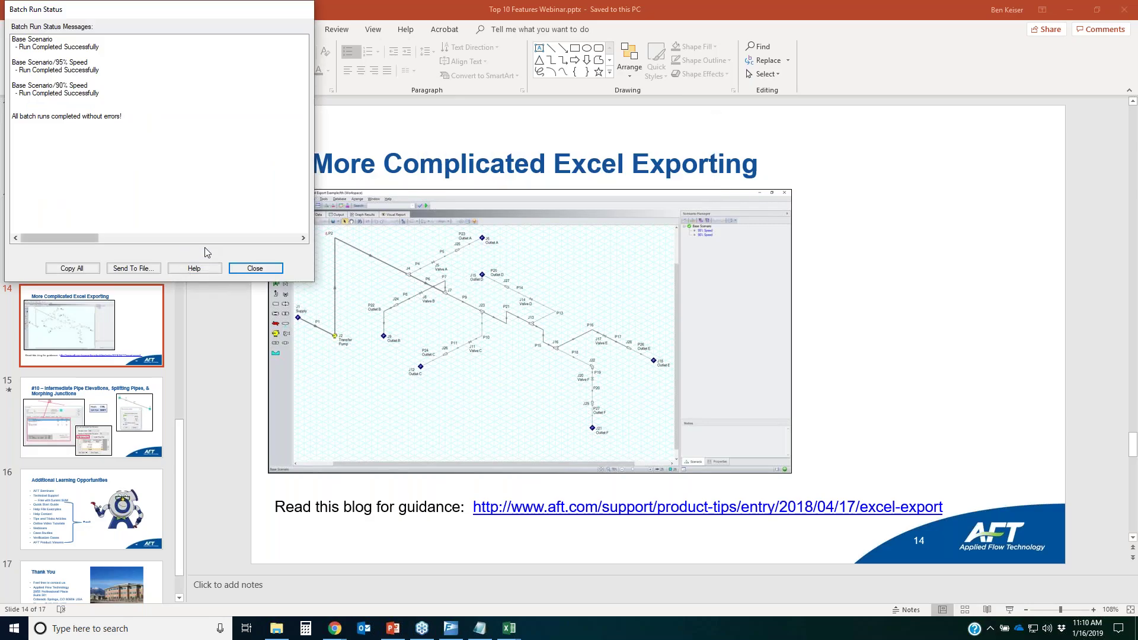
click(254, 268)
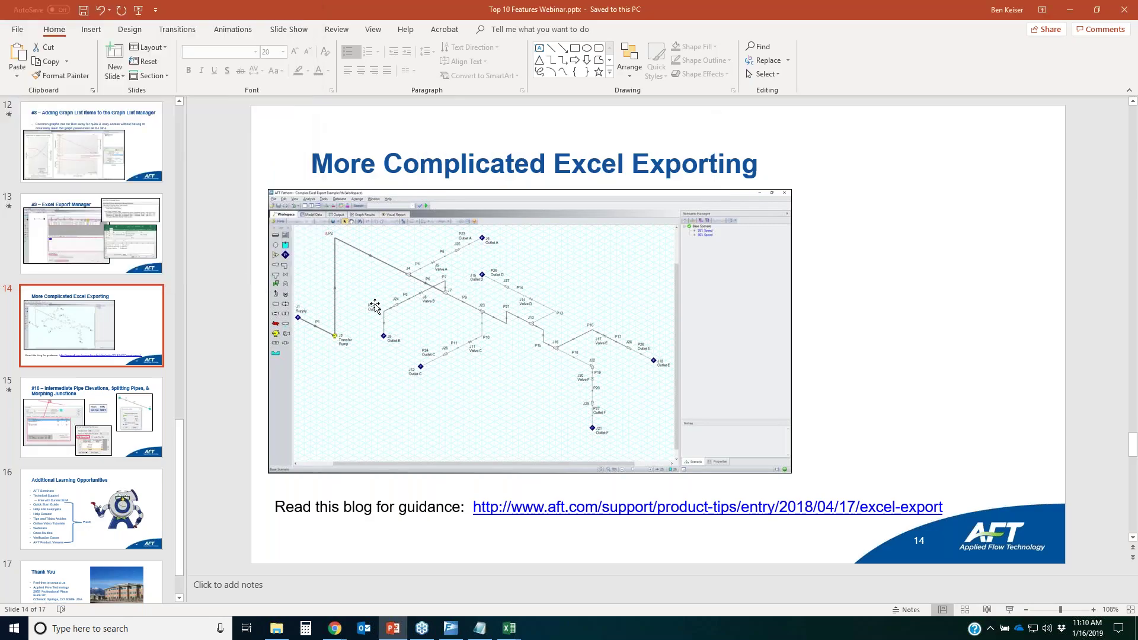
key(alt+Tab)
click(658, 432)
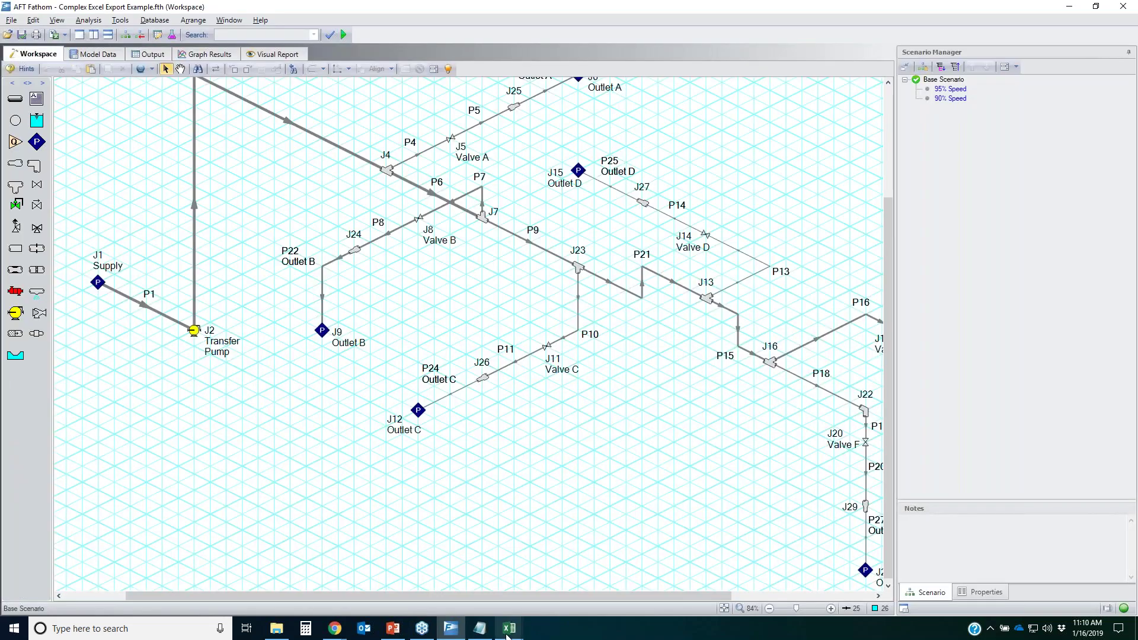
- Switch to the exported Excel workbook and review its Base Scenario, 95% Speed and 90% Speed sheets
mouse_move(510, 628)
click(574, 590)
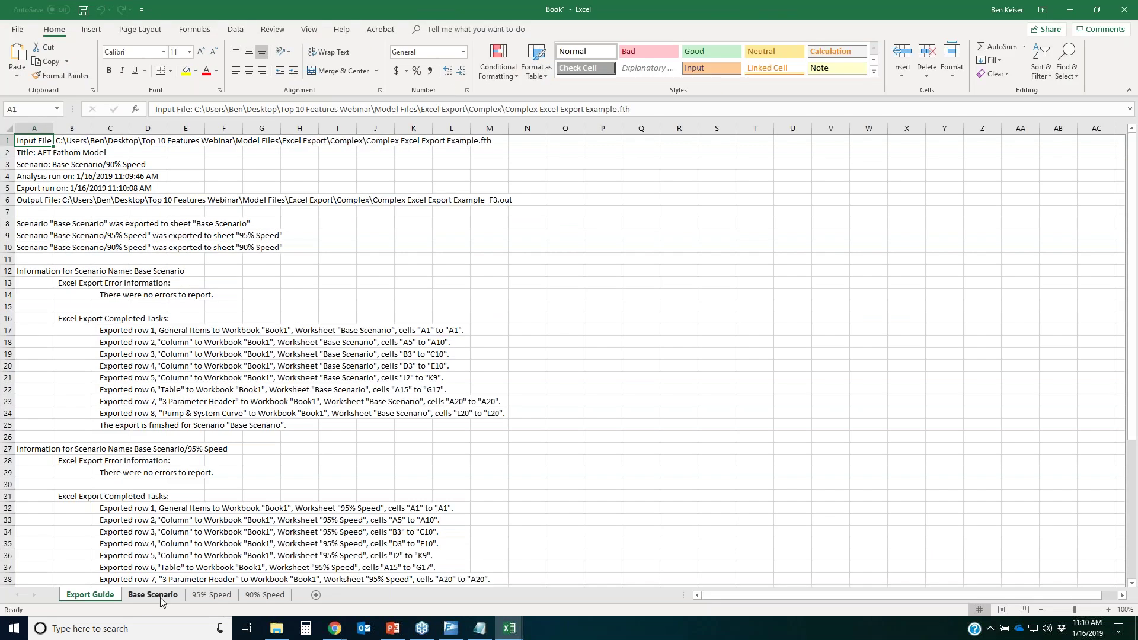
click(155, 595)
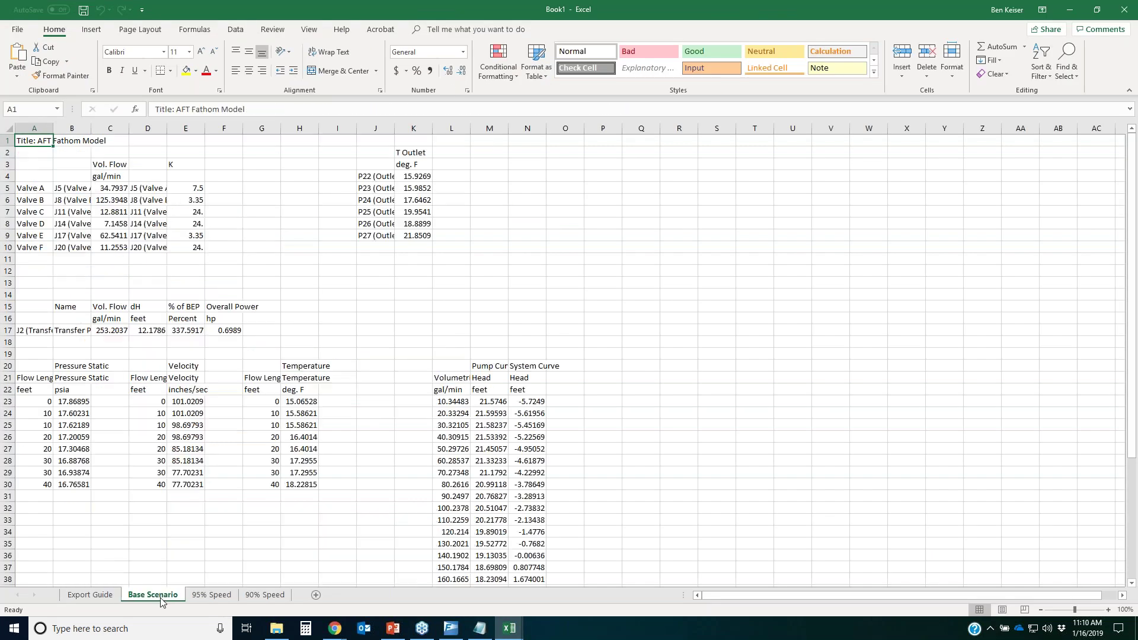
click(201, 598)
click(261, 596)
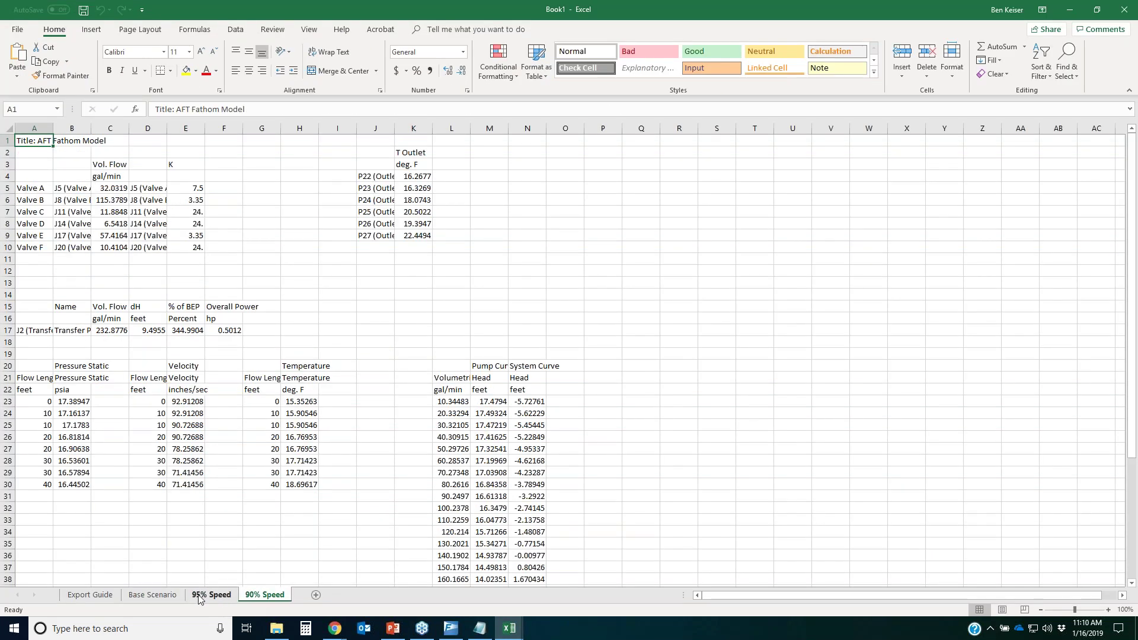
click(153, 595)
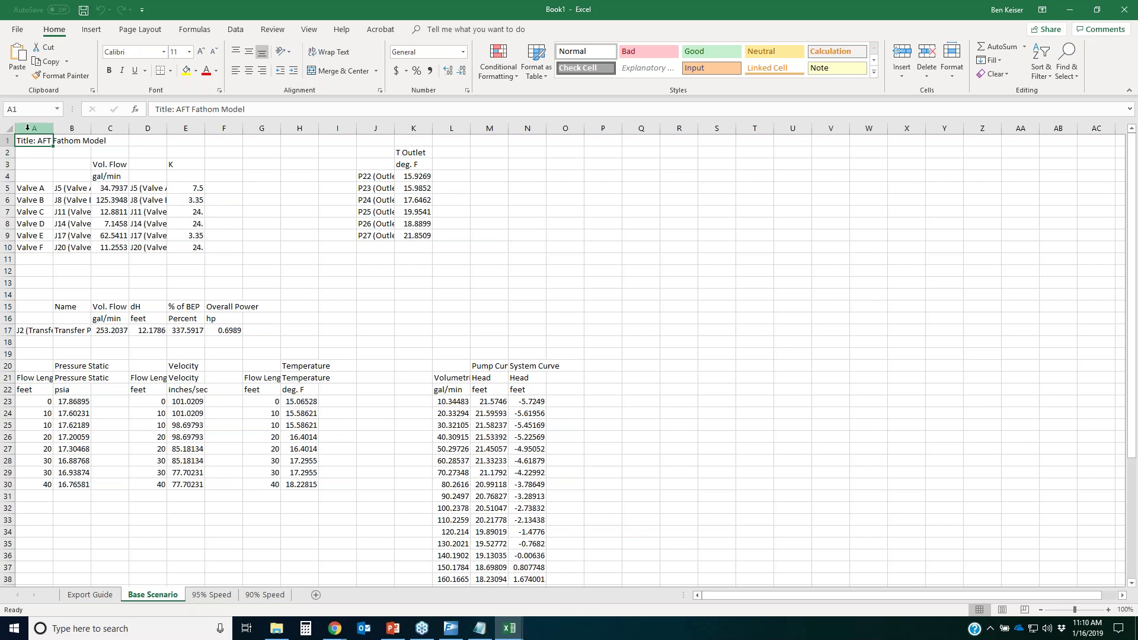
- Autofit the widths of columns A through N on the Base Scenario sheet
drag(28, 131, 509, 128)
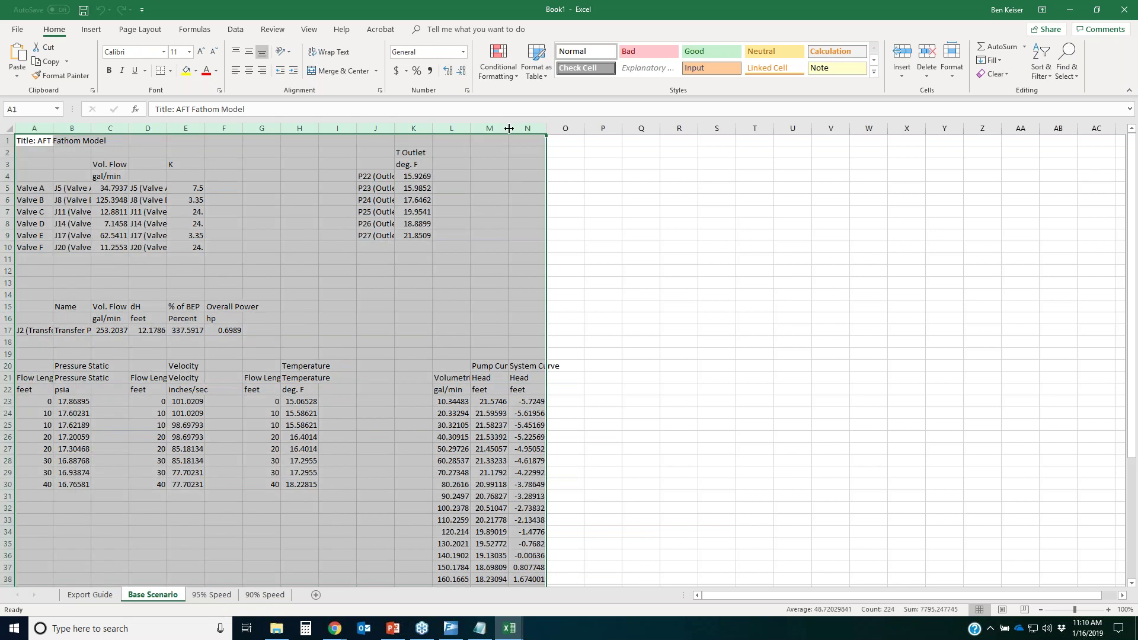
double_click(509, 129)
click(918, 307)
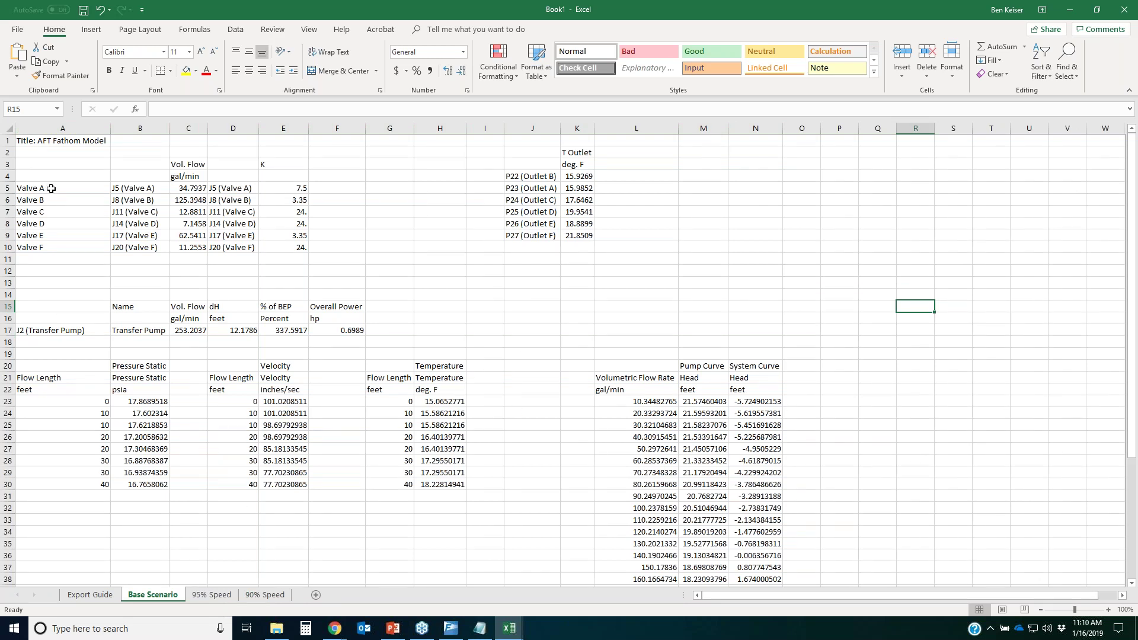
- Highlight in turn the valve, outlet temperature, pump summary, profile graph and pump and system curve data blocks on the Base Scenario sheet
drag(59, 167, 303, 249)
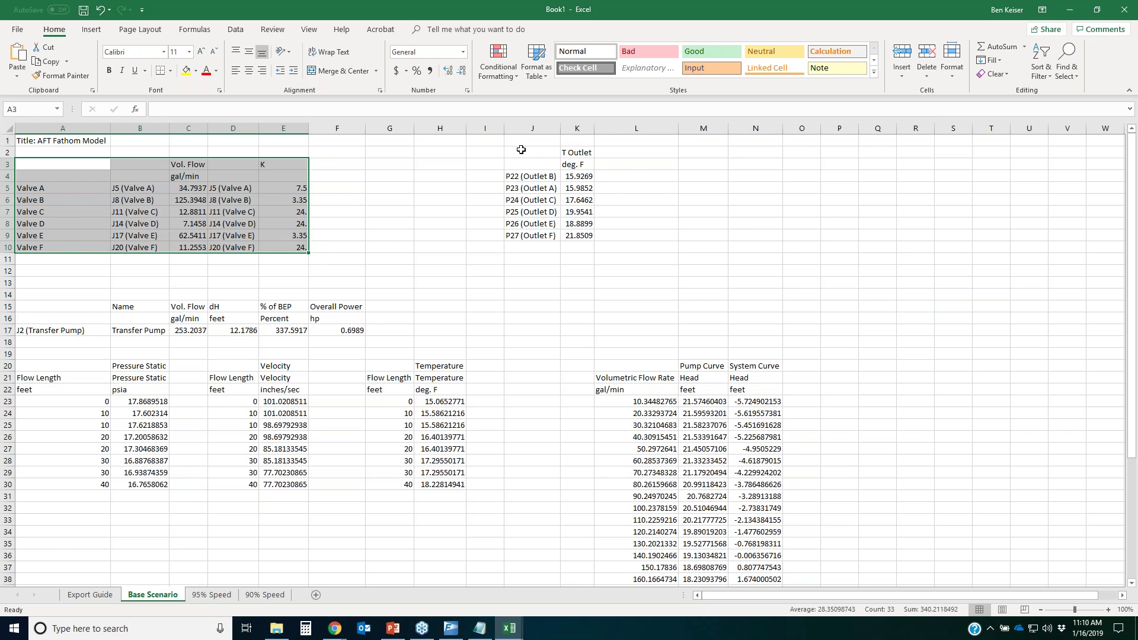
drag(521, 149, 578, 235)
drag(66, 304, 364, 332)
drag(95, 366, 438, 485)
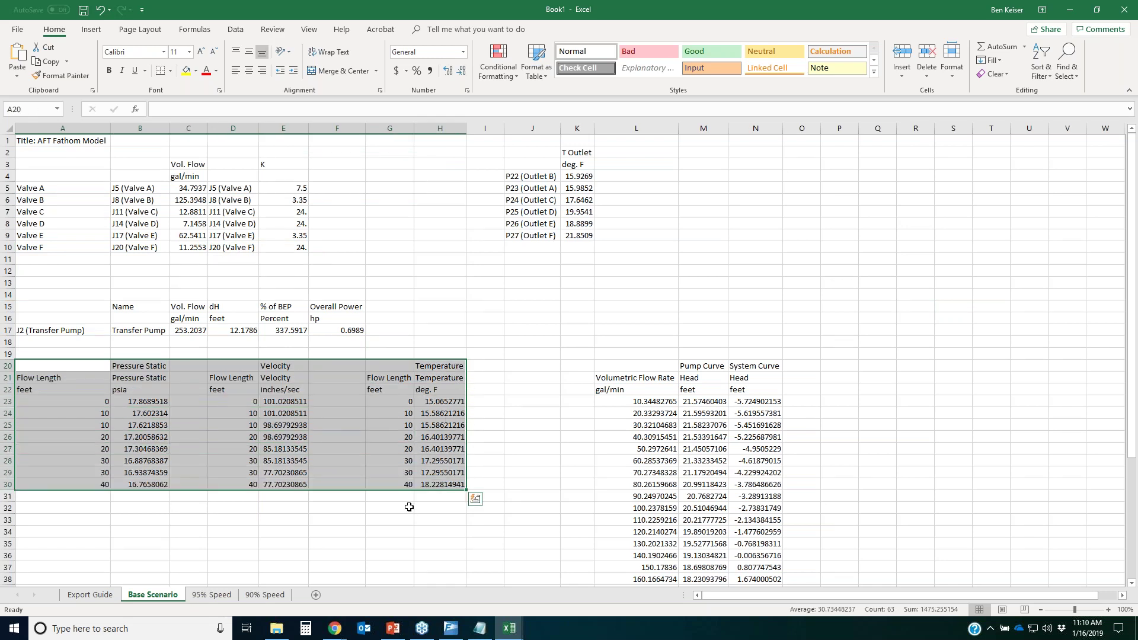
drag(637, 366, 746, 587)
click(522, 532)
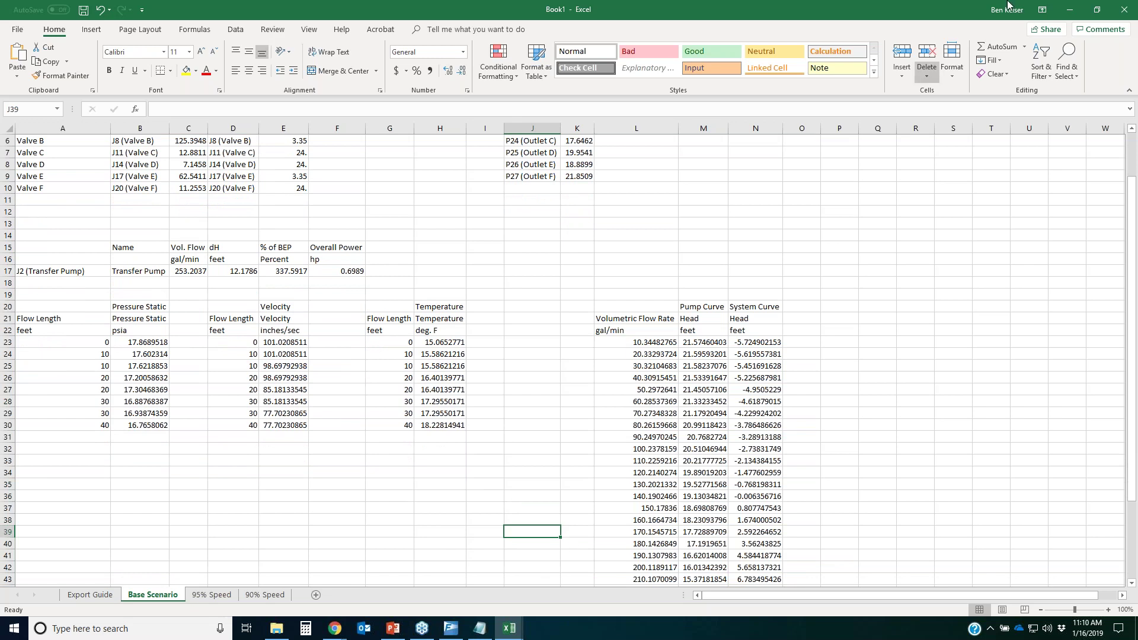
- Close the exported workbook without saving and show PowerPoint slide 15 on intermediate pipe elevations, splitting pipes and morphing junctions
click(1125, 9)
click(571, 326)
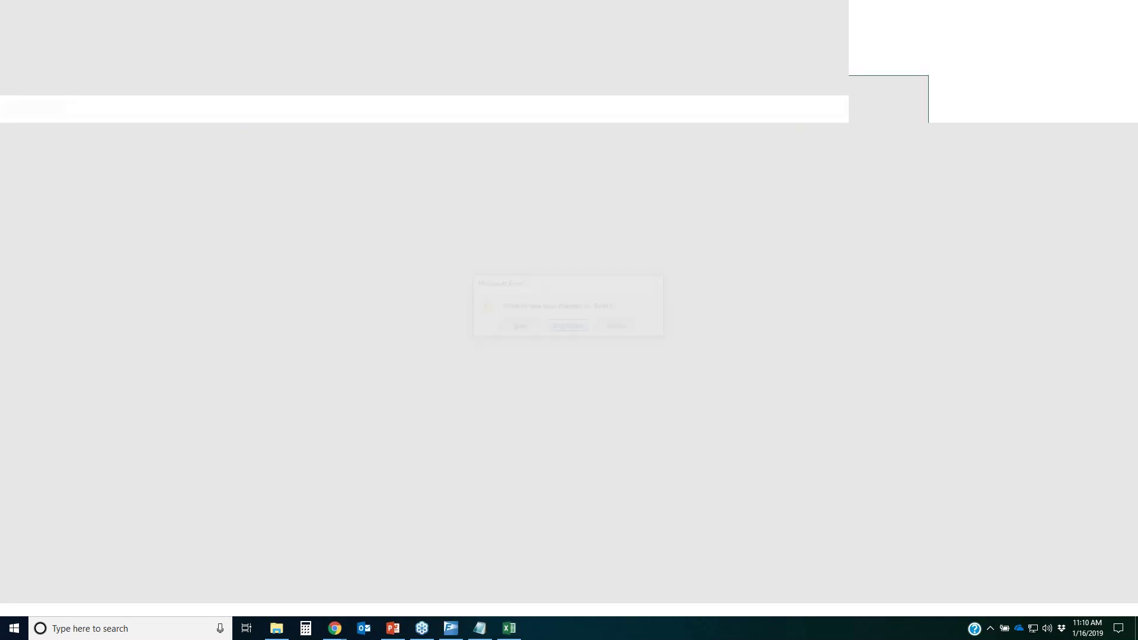
click(392, 628)
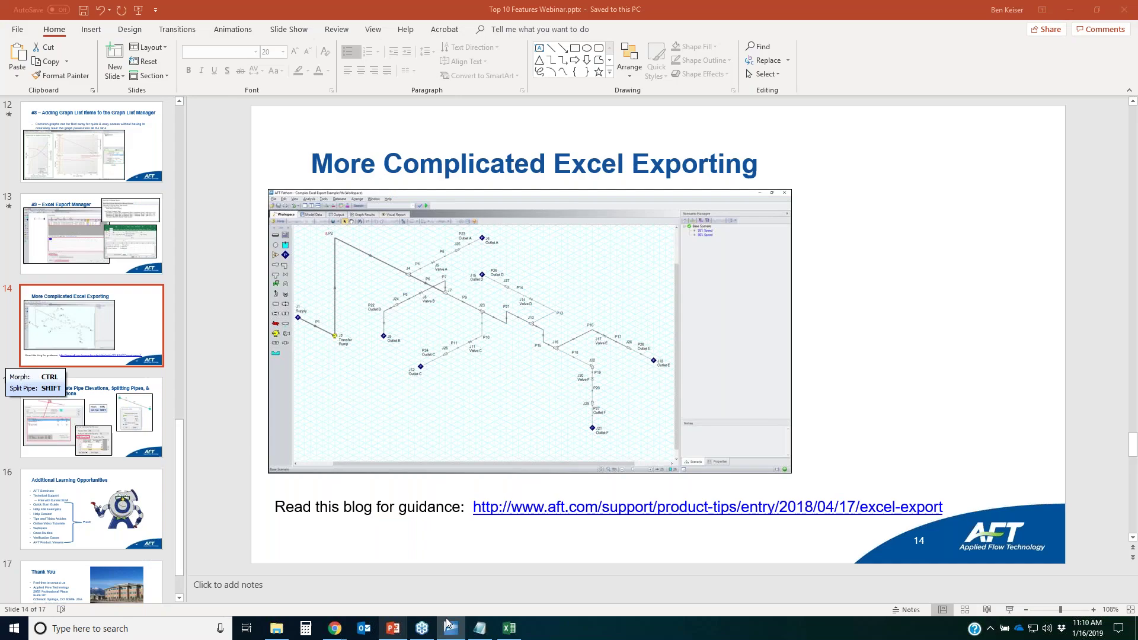
click(106, 423)
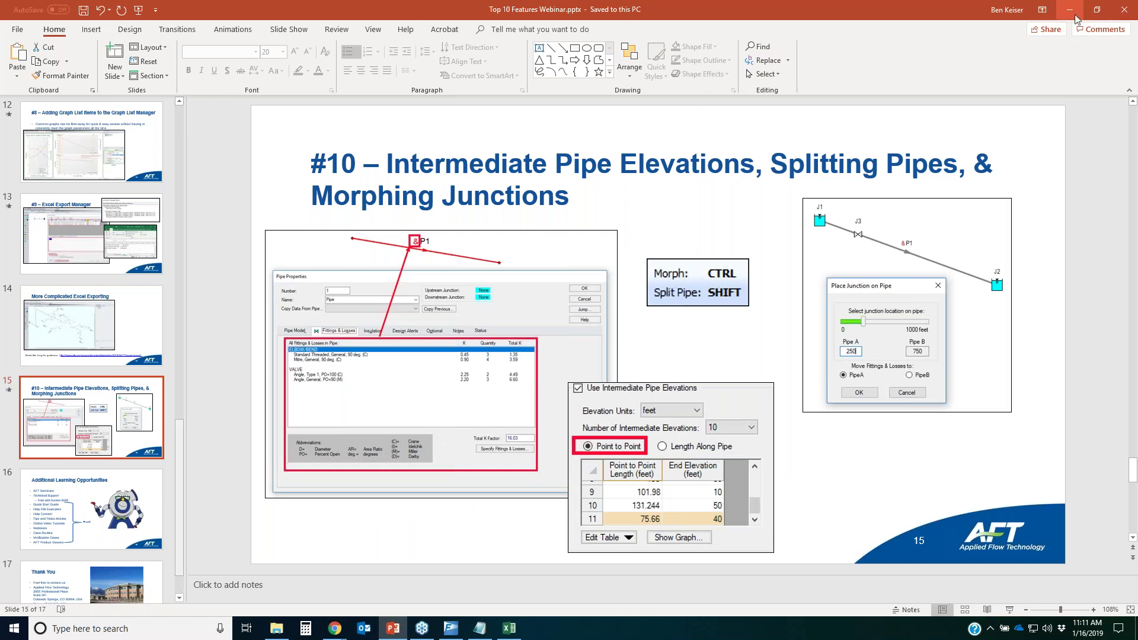
- Switch to AFT Fathom and open the model Using Intermediate Pipe Elevations & Pipe Splitting.fth, discarding changes to the current model
key(alt+Tab)
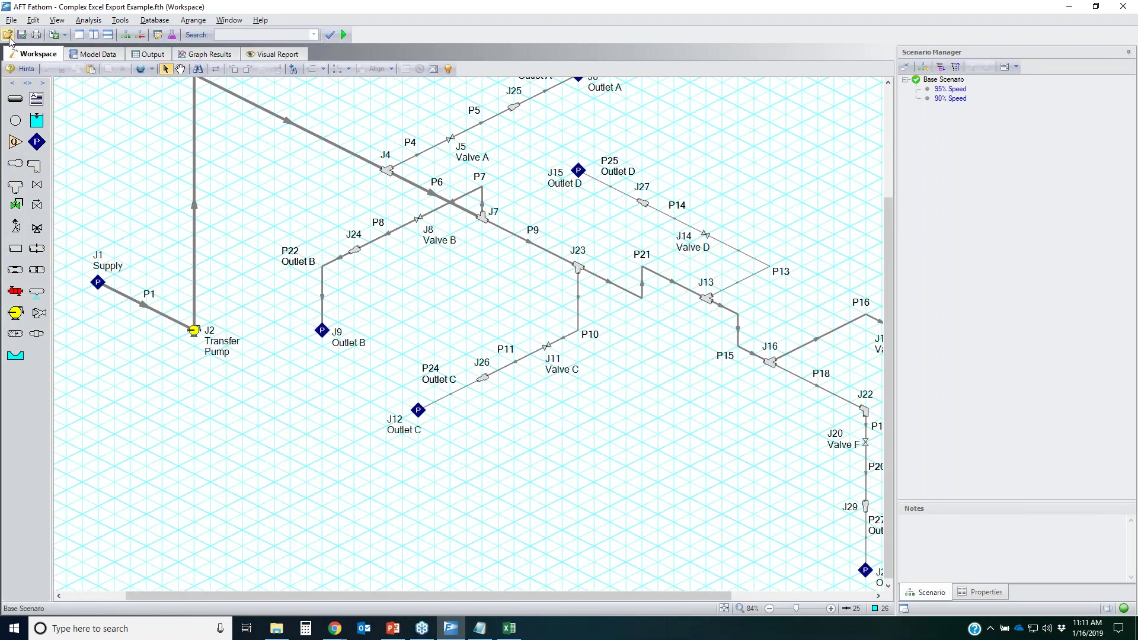
click(8, 35)
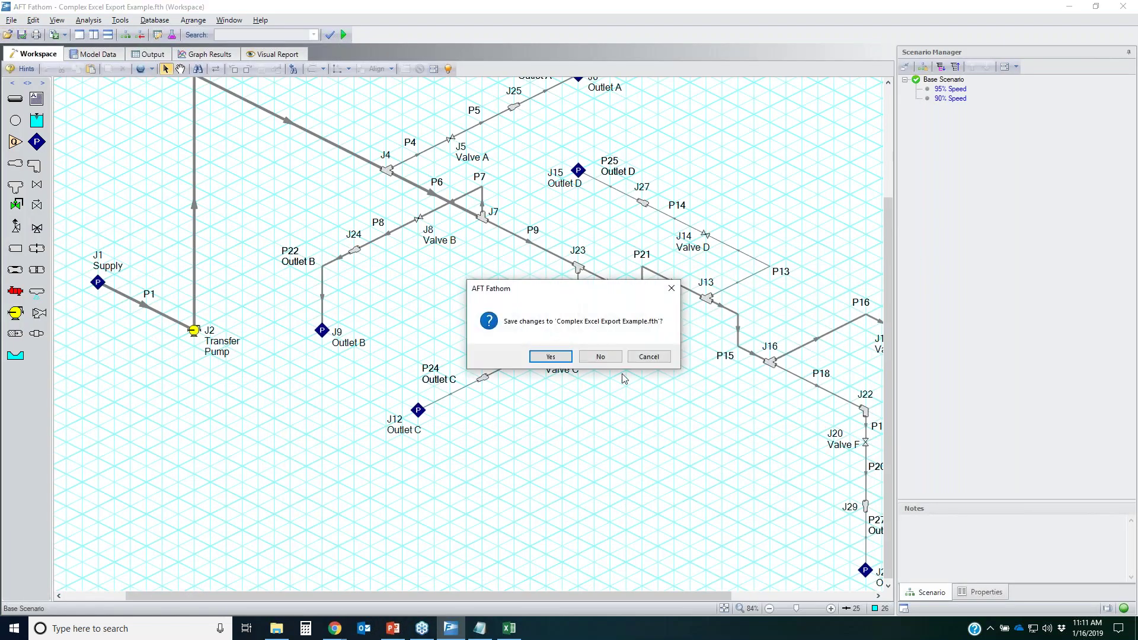
click(600, 356)
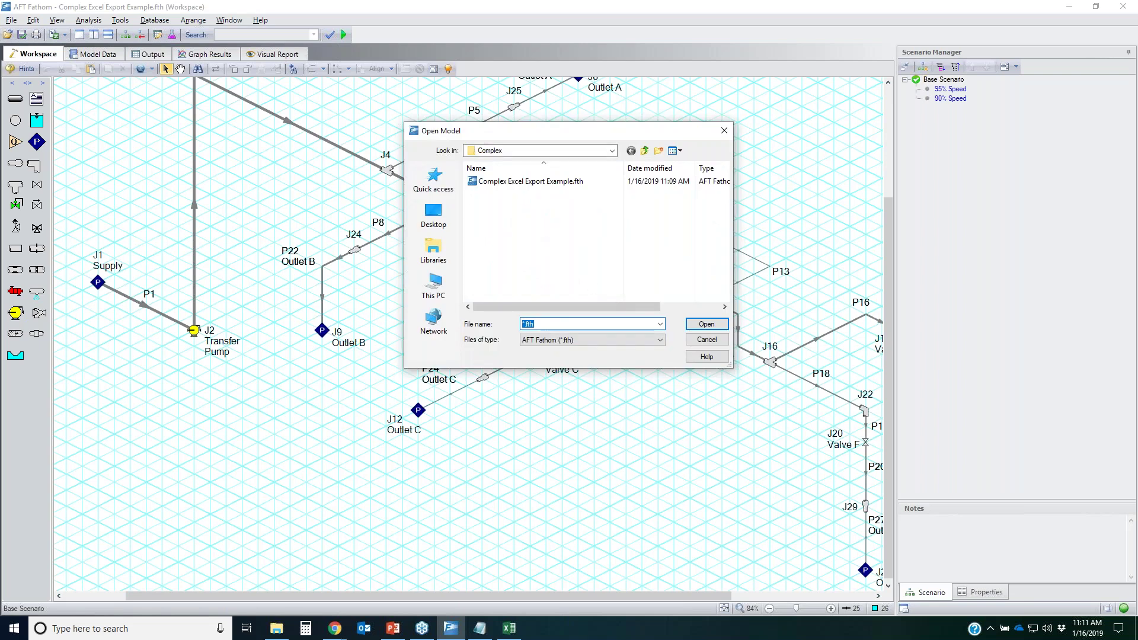
click(651, 152)
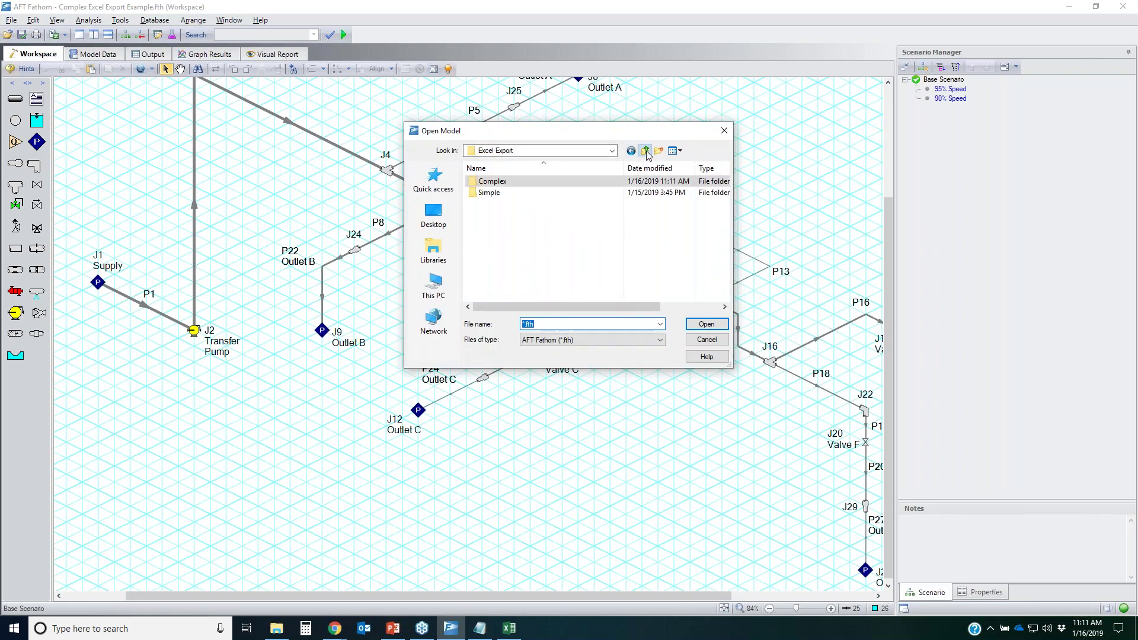
click(648, 152)
double_click(524, 238)
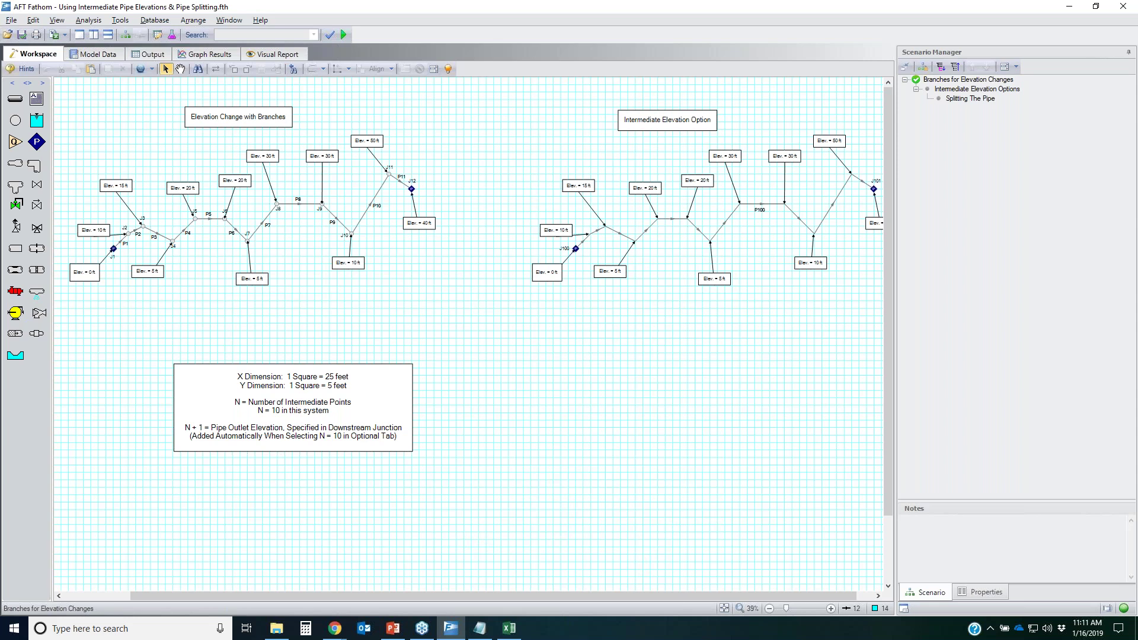
- Close the leftover Excel window and the Scenario Names.txt file in Notepad
click(509, 628)
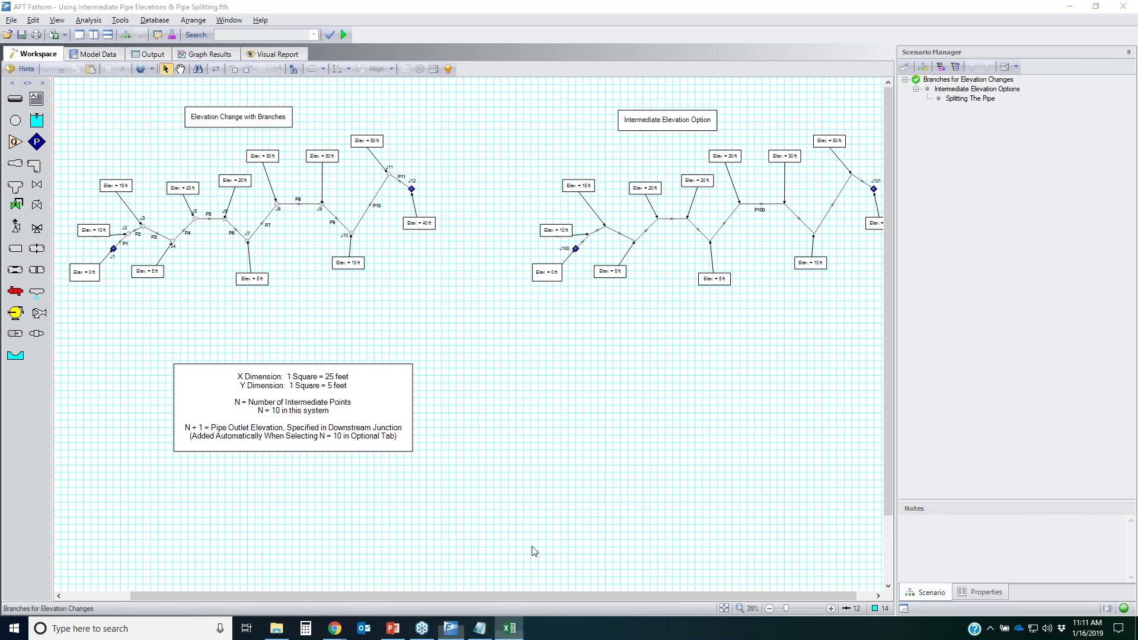
key(alt+Tab)
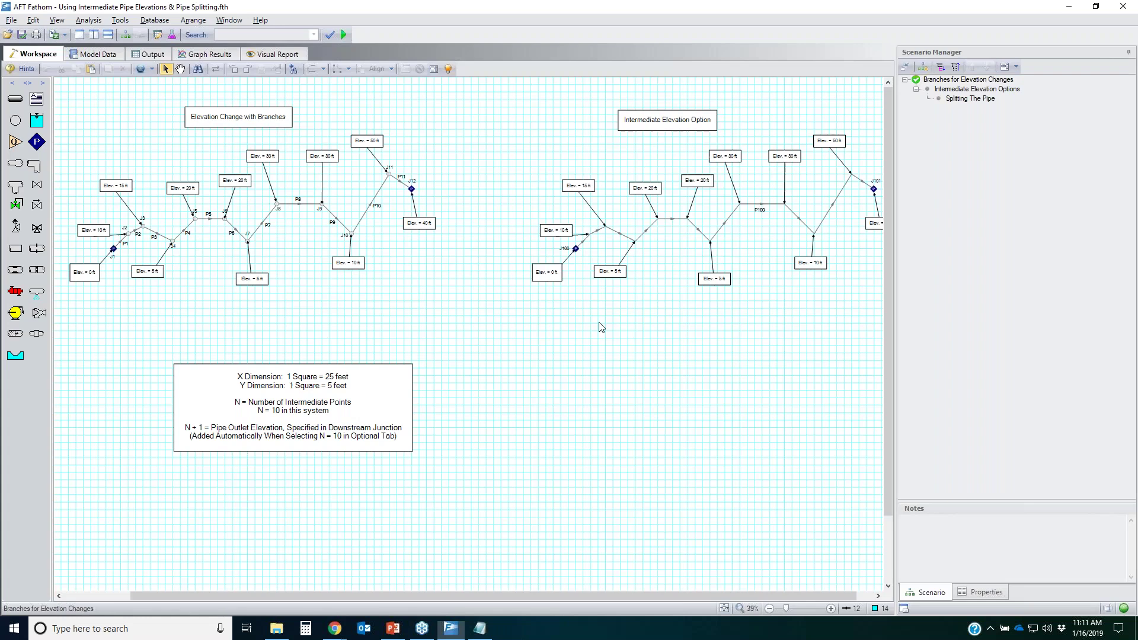
click(483, 635)
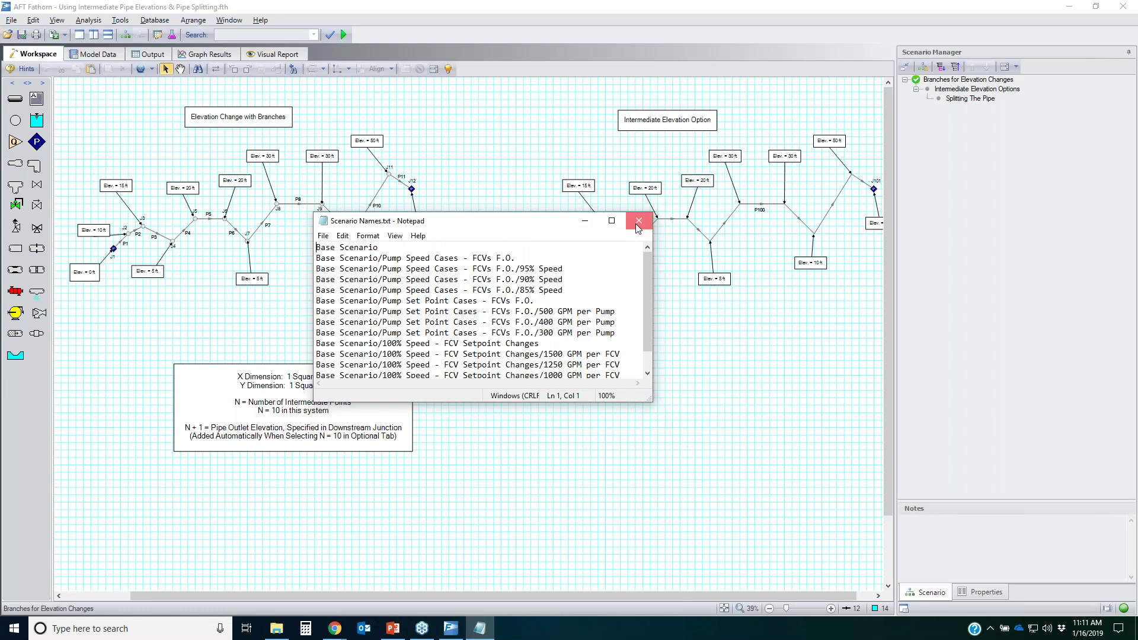
click(638, 228)
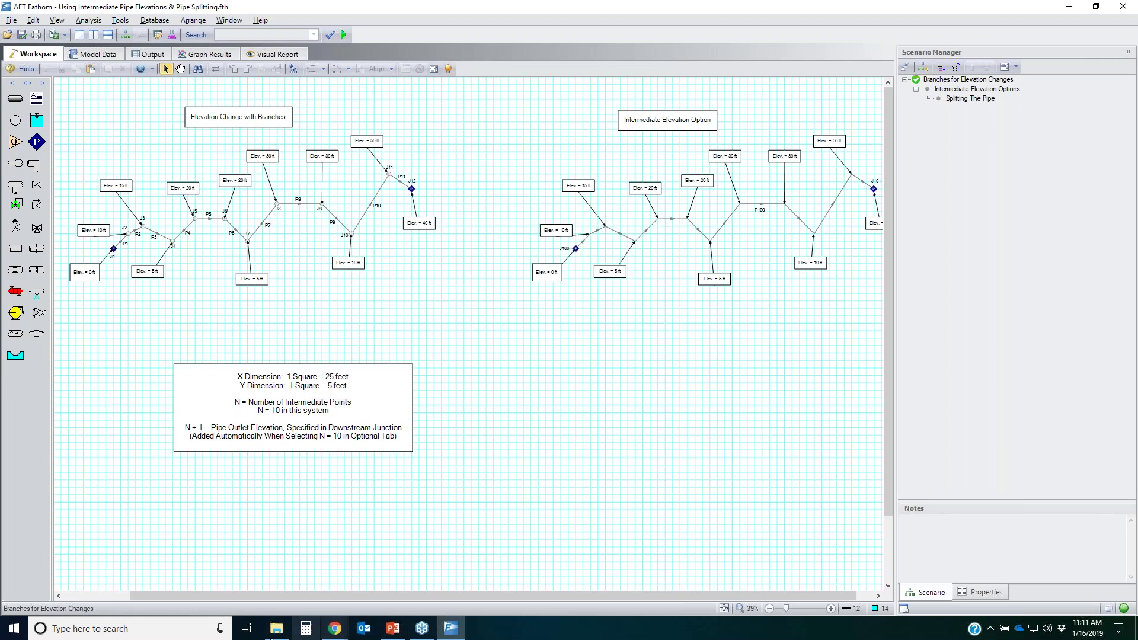
- Open Intermediate Pipe Elevation Data.xlsx from the webinar's Model Files folder in File Explorer, and return to AFT Fathom
click(273, 634)
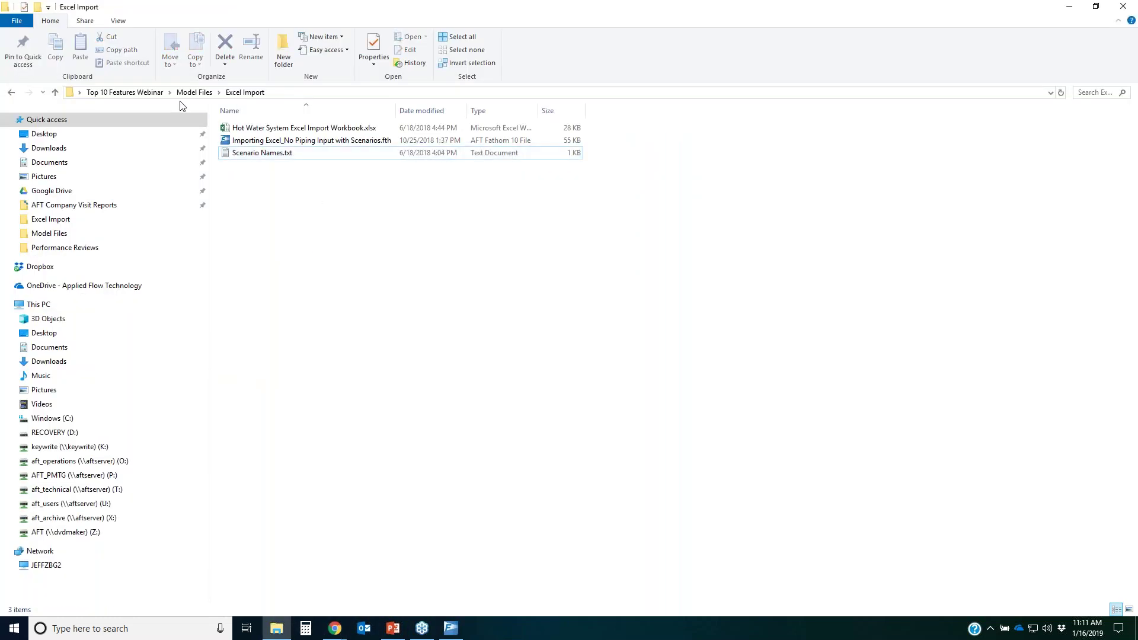
click(125, 92)
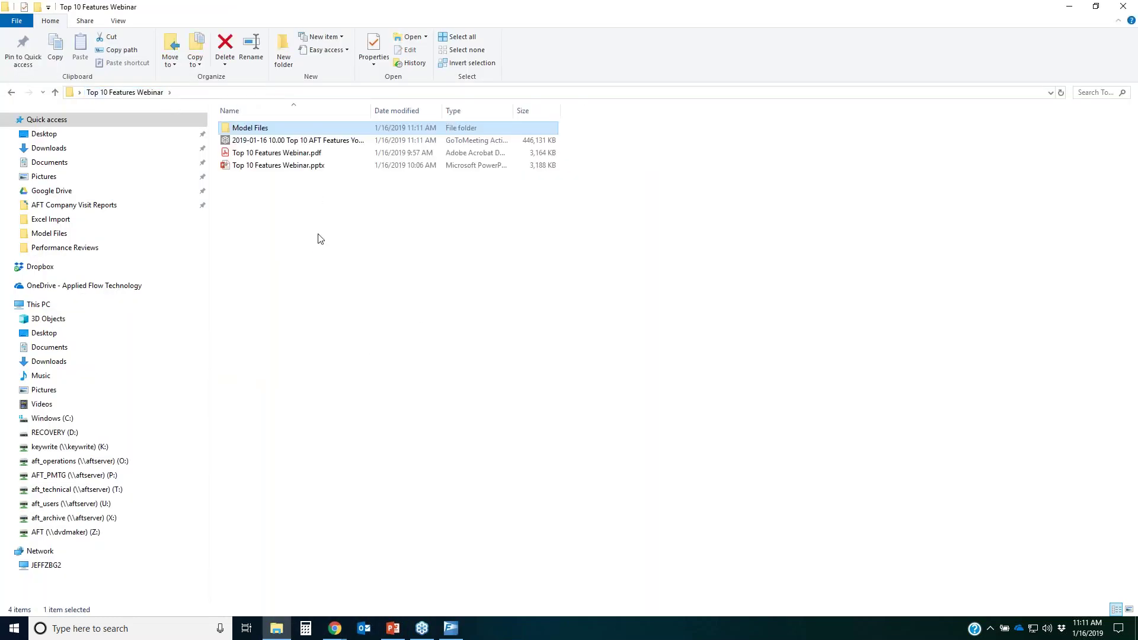
double_click(259, 136)
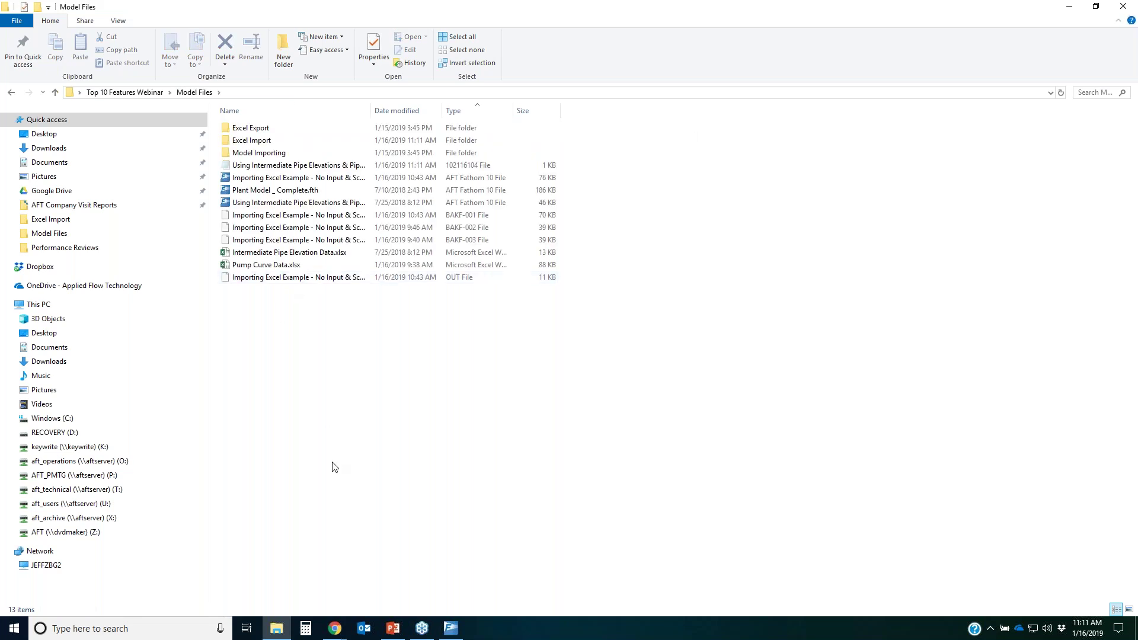
double_click(274, 254)
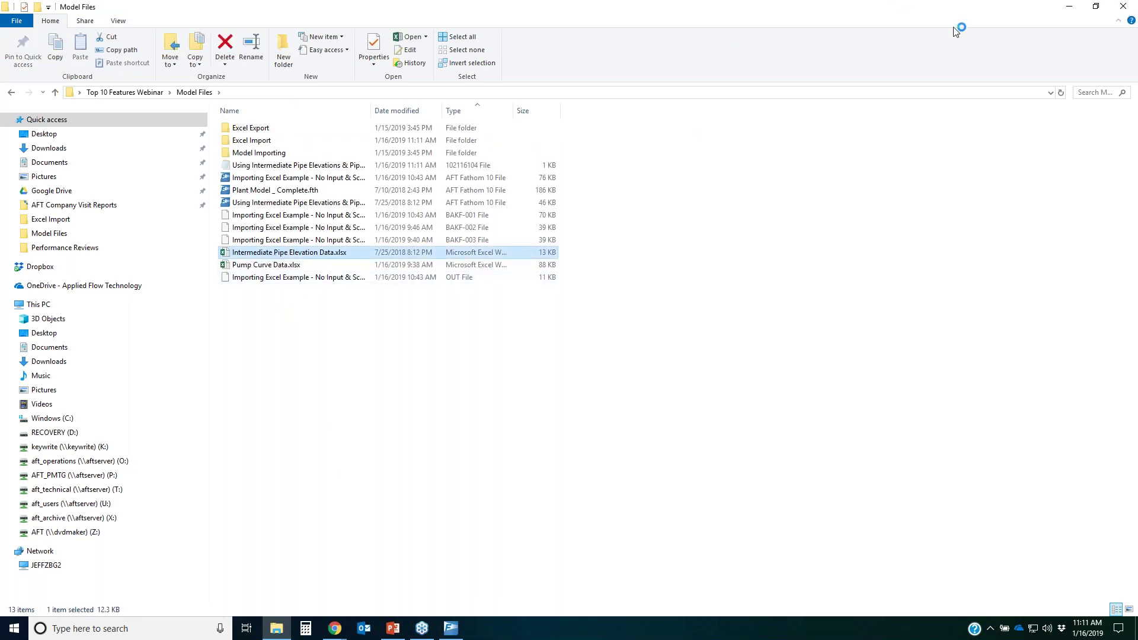
click(1070, 7)
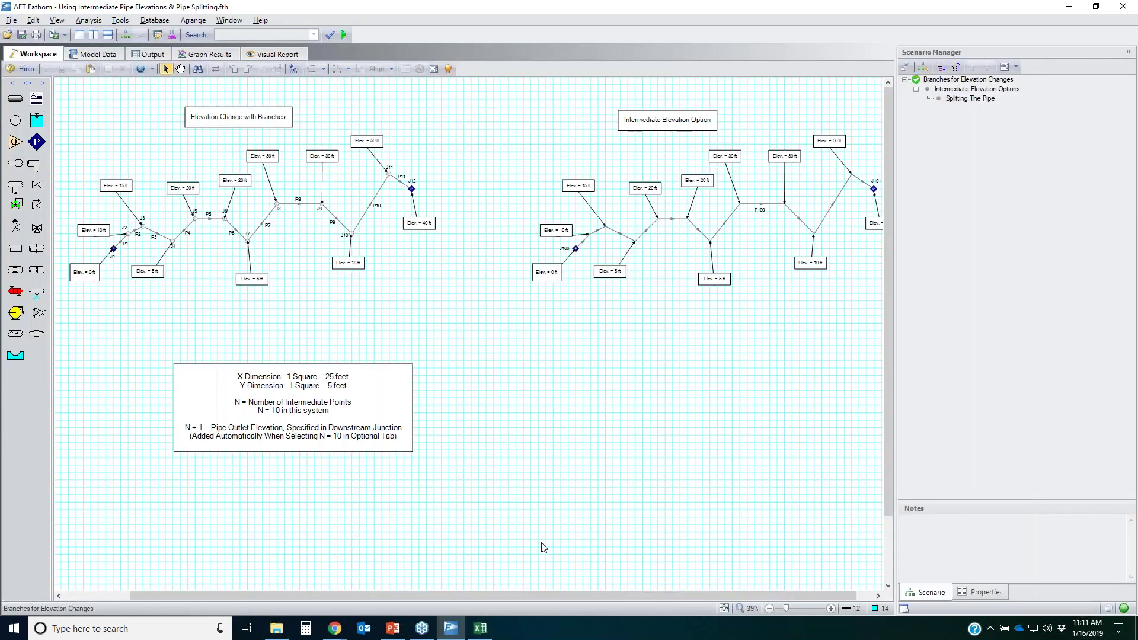
- View the elevation in branch J2's properties in the Elevation Change with Branches model, and close them without changes
scroll(152, 220, up, 5)
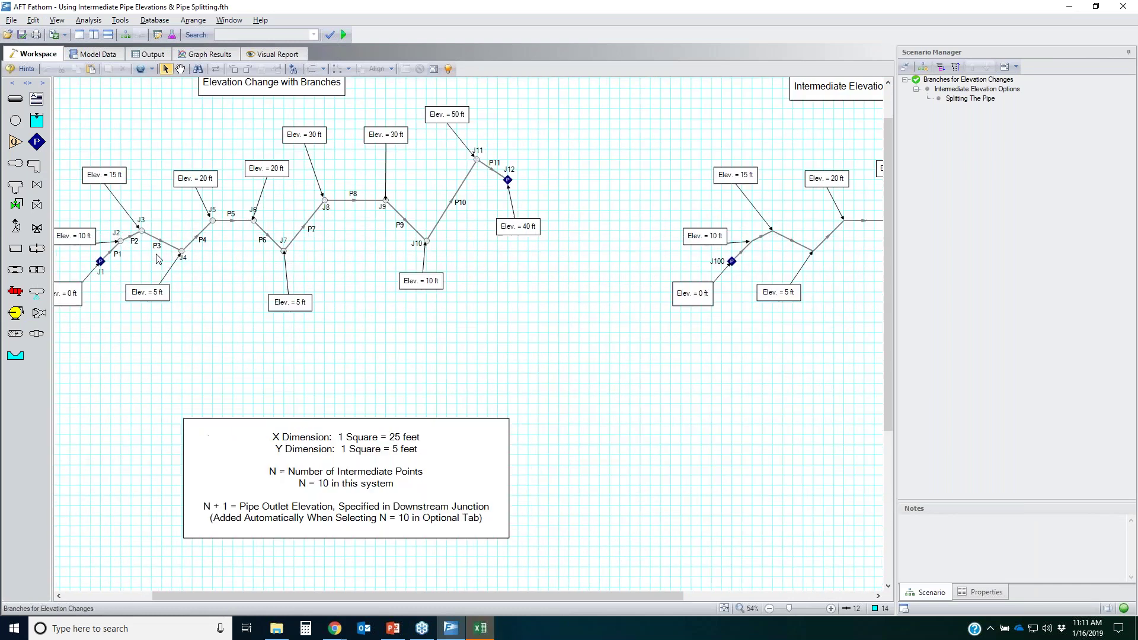
scroll(425, 475, up, 3)
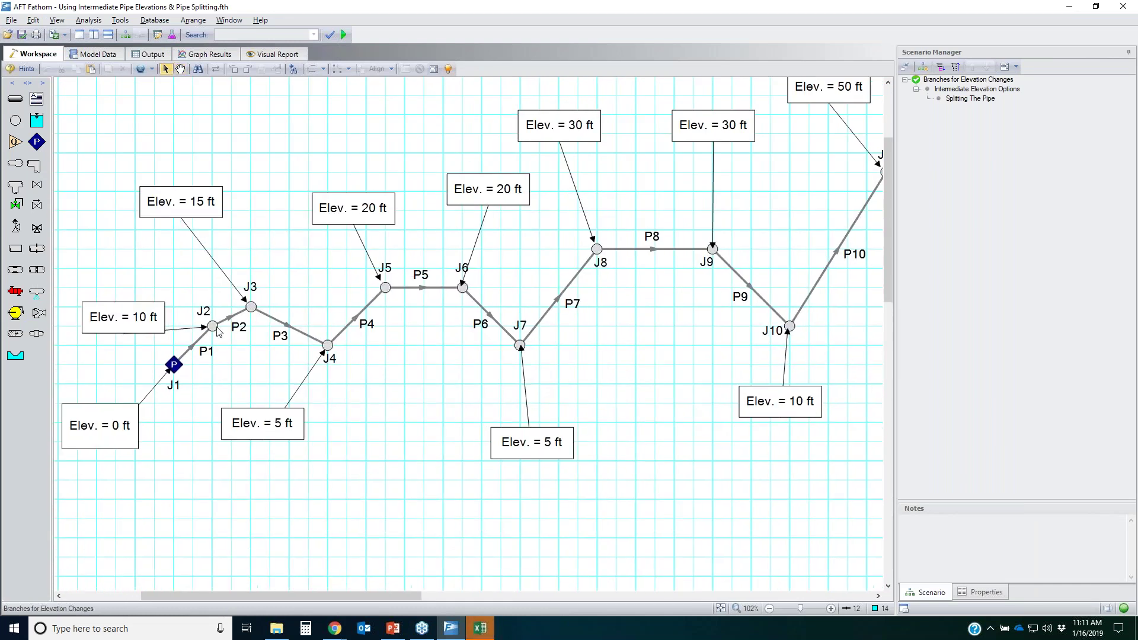
click(214, 328)
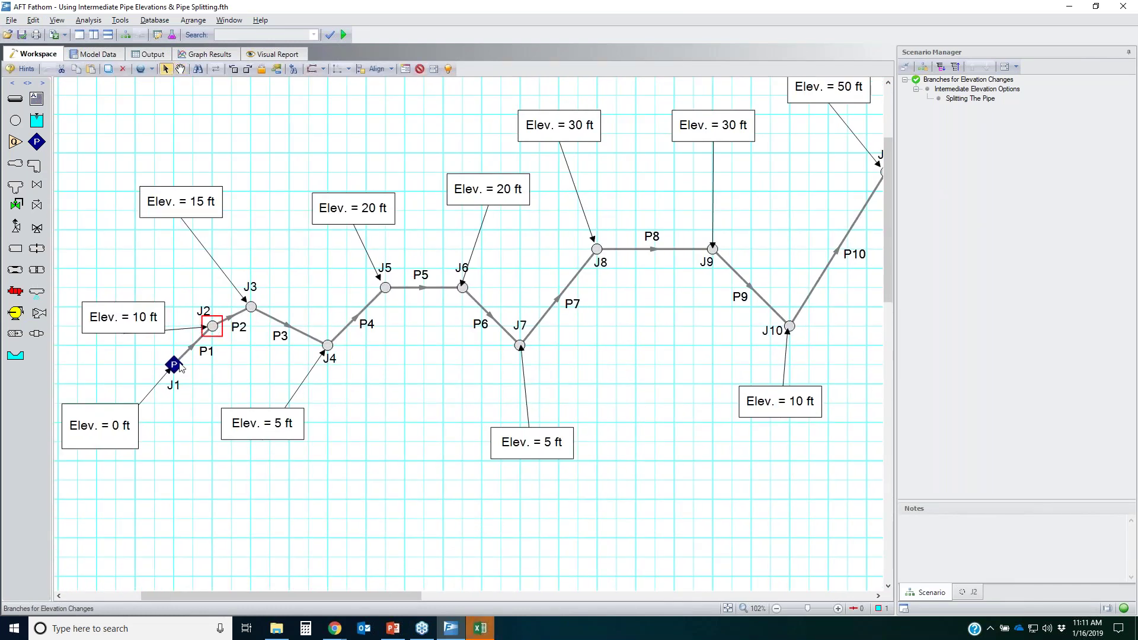
double_click(217, 332)
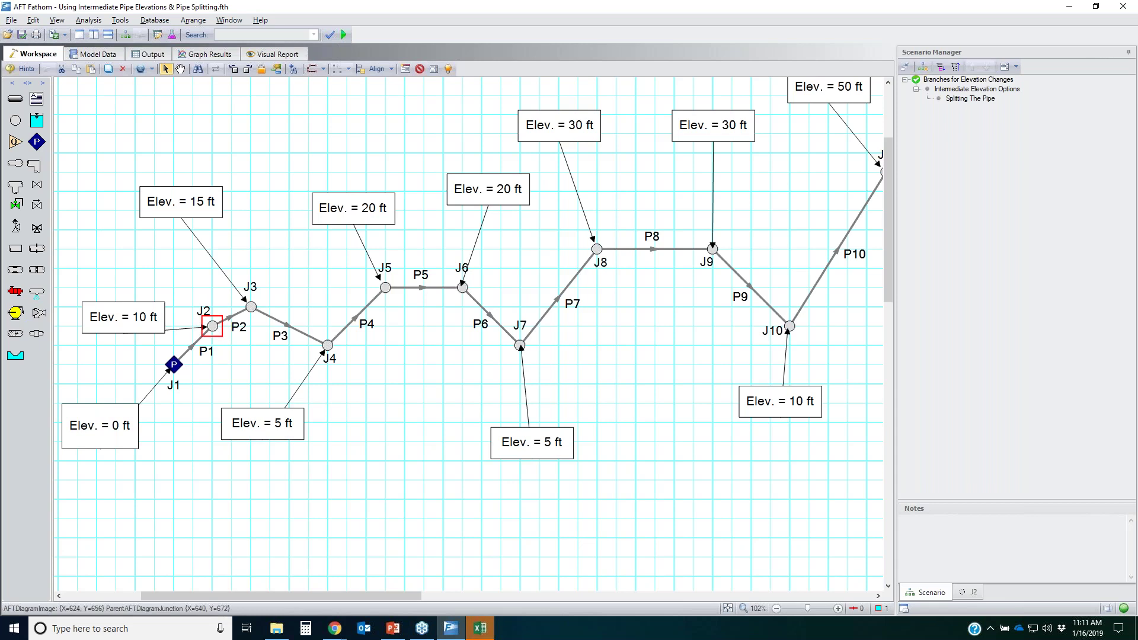
click(806, 265)
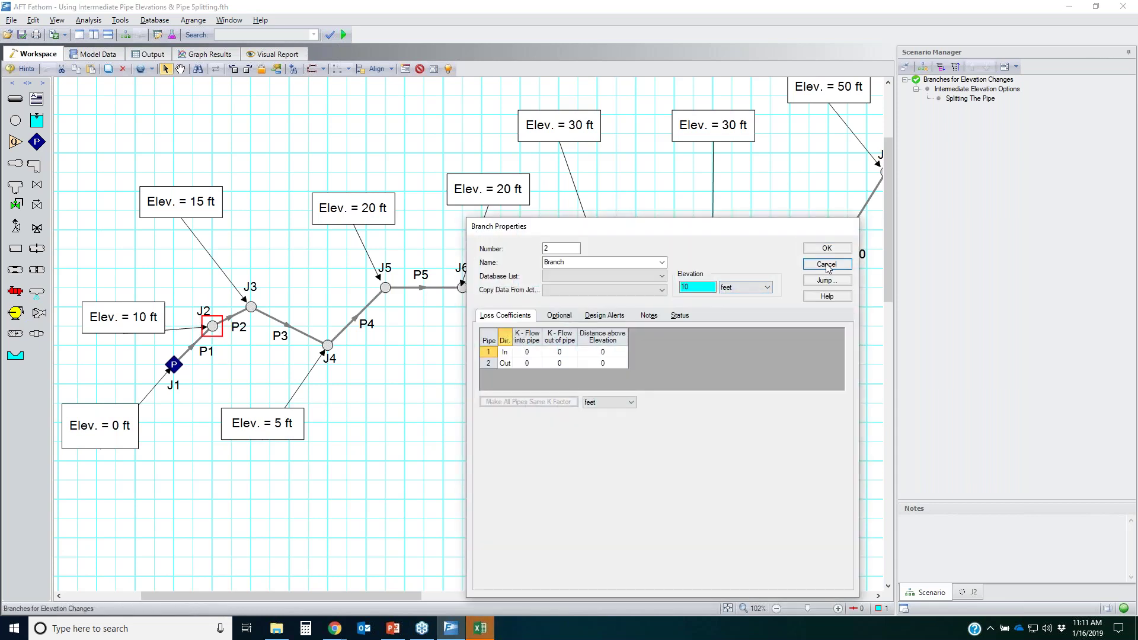
- Open pipe P100's properties in the Intermediate Elevation Option model and show its optional settings
scroll(728, 361, down, 2)
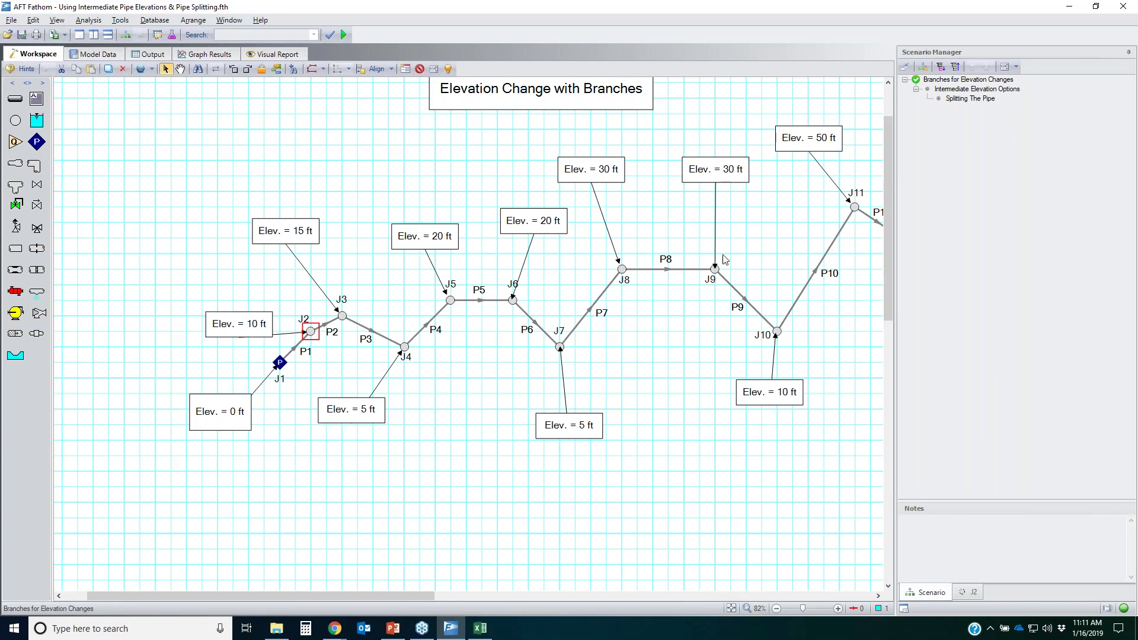
drag(830, 379, 688, 439)
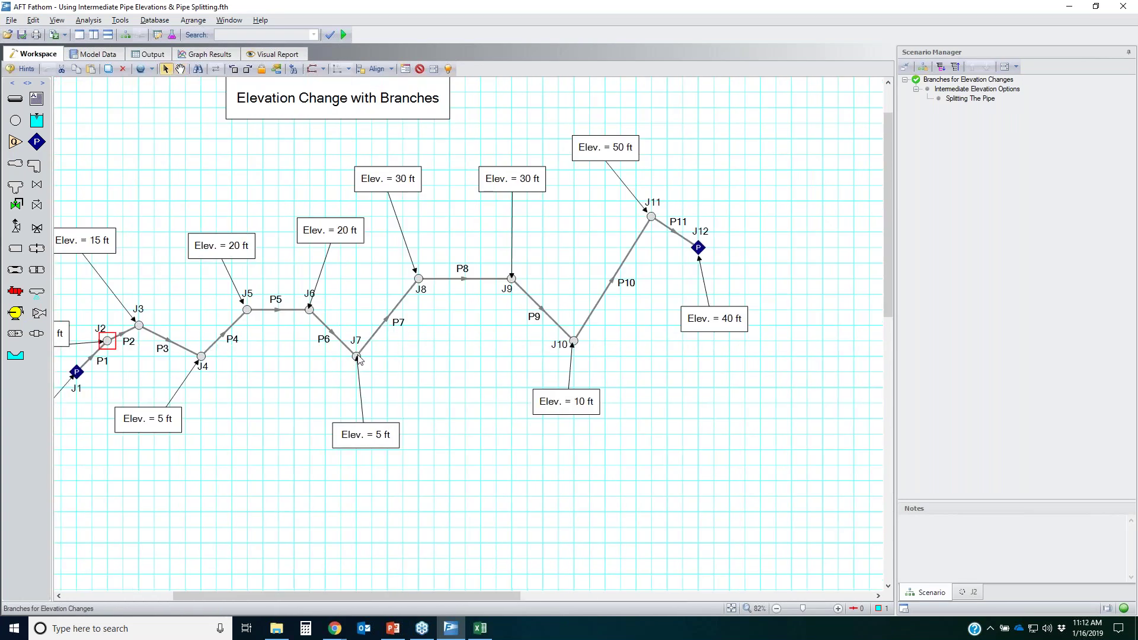
scroll(290, 369, up, 5)
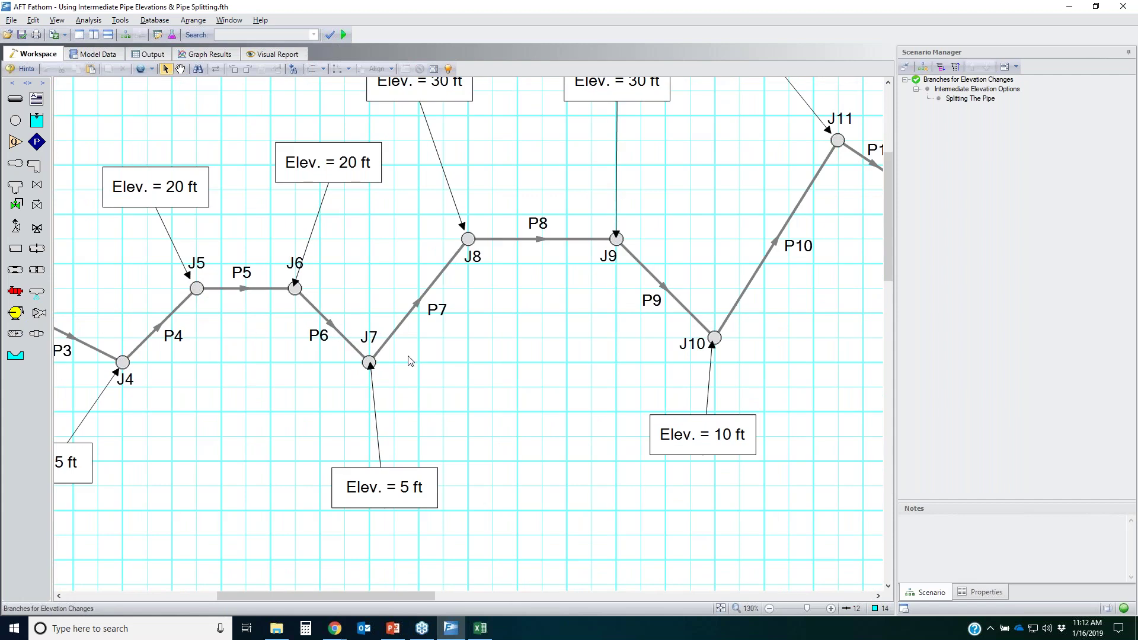
scroll(788, 481, down, 4)
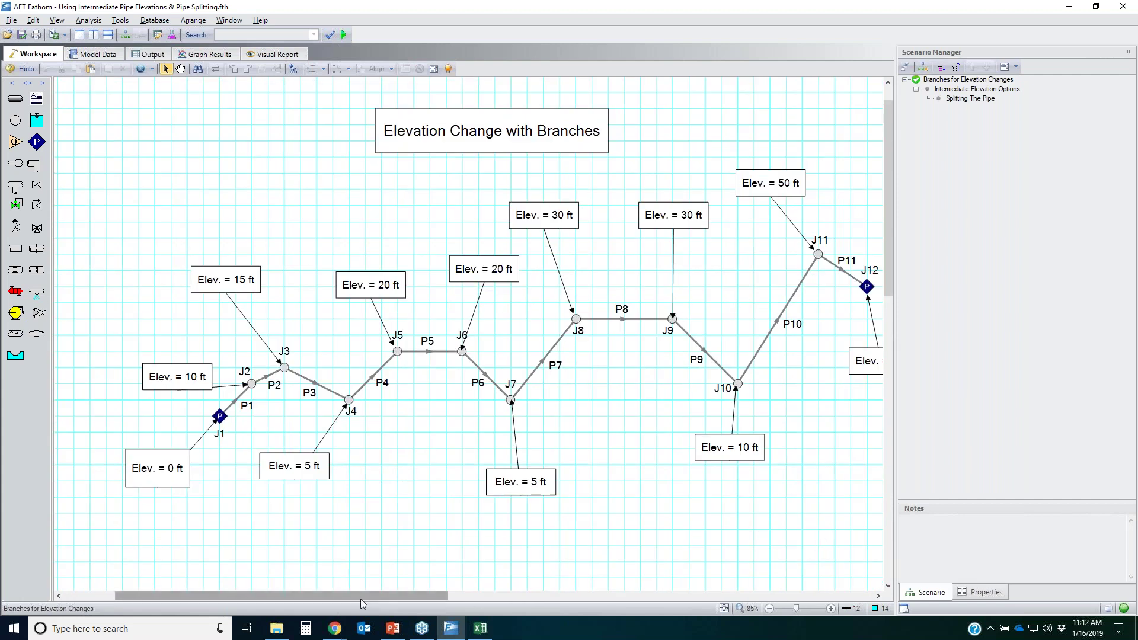
drag(346, 596, 742, 575)
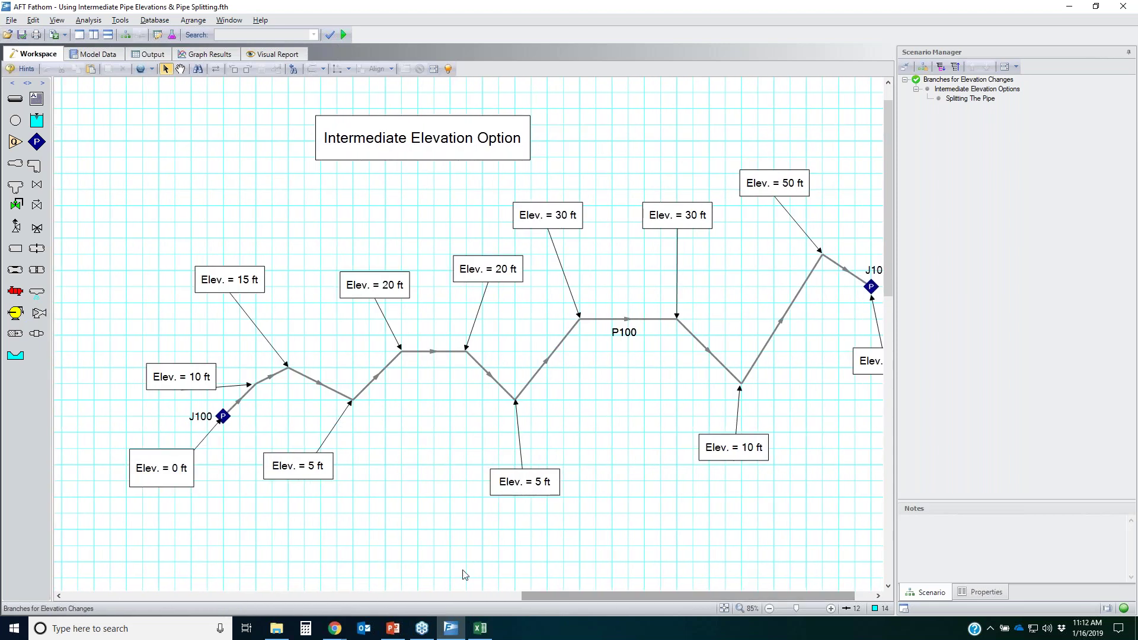
click(394, 147)
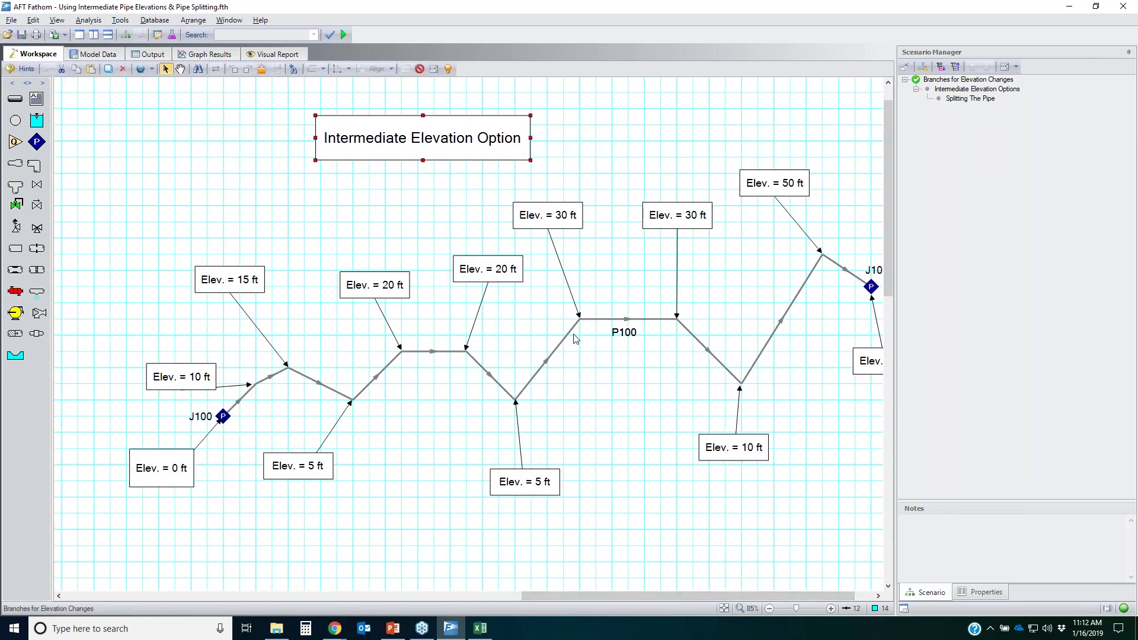
click(545, 363)
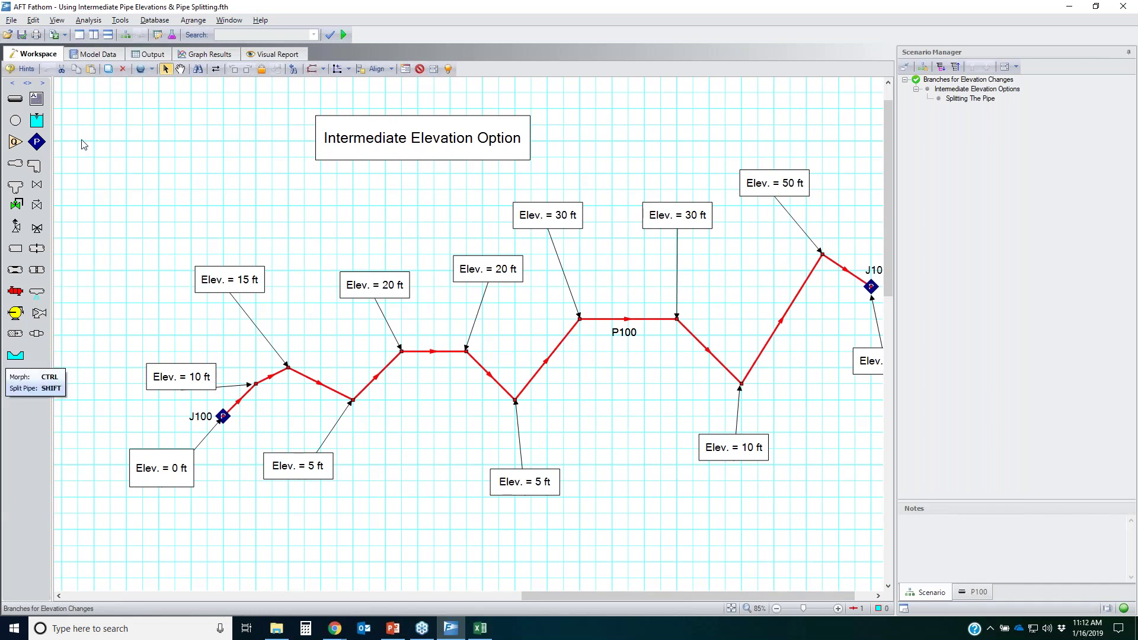
double_click(550, 364)
click(560, 229)
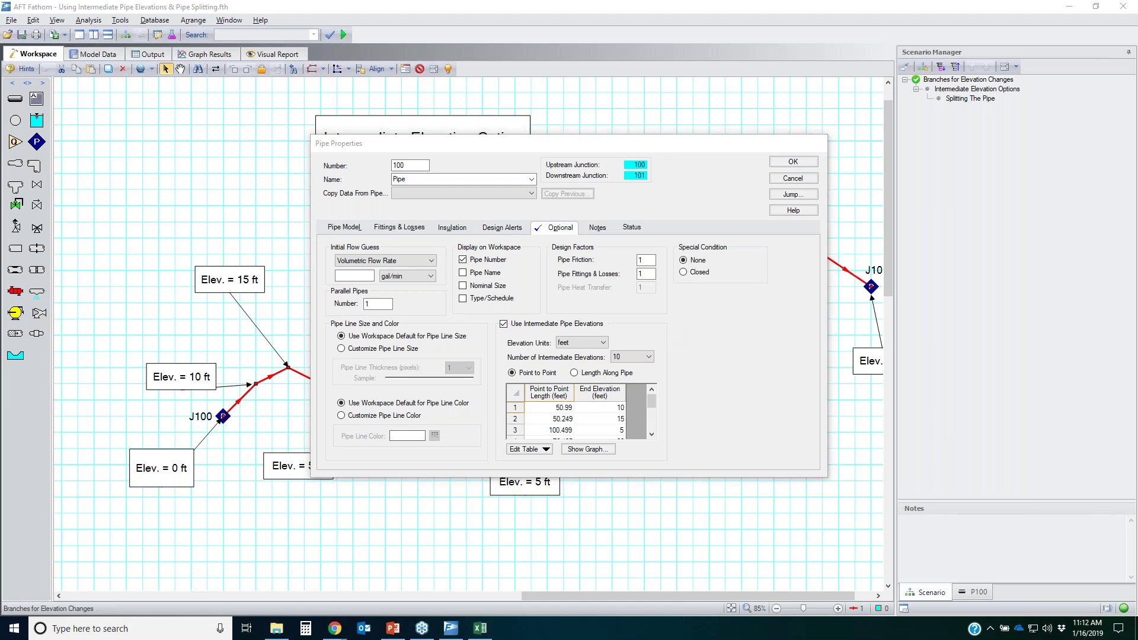
- Circle P100's intermediate elevation settings, including the length method and number of elevations, and erase the annotations
mouse_move(542, 315)
mouse_down()
mouse_move(749, 418)
mouse_move(544, 449)
mouse_move(603, 330)
mouse_up()
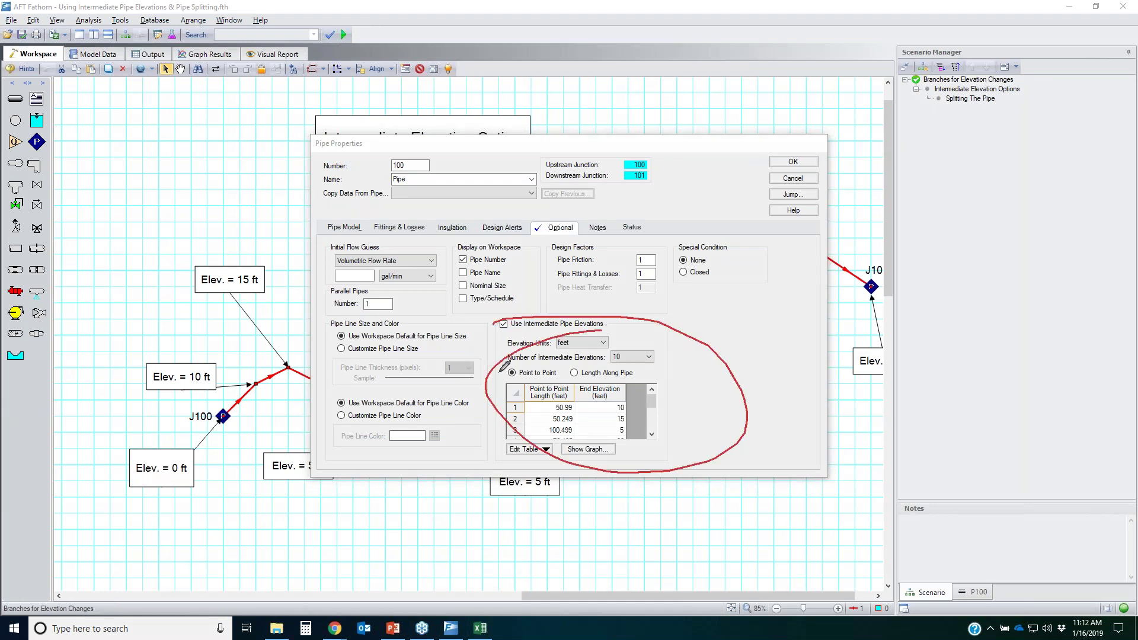
mouse_move(507, 368)
mouse_down()
mouse_move(641, 366)
mouse_move(519, 400)
mouse_move(513, 359)
mouse_up()
mouse_move(619, 349)
mouse_down()
mouse_move(663, 352)
mouse_move(635, 374)
mouse_up()
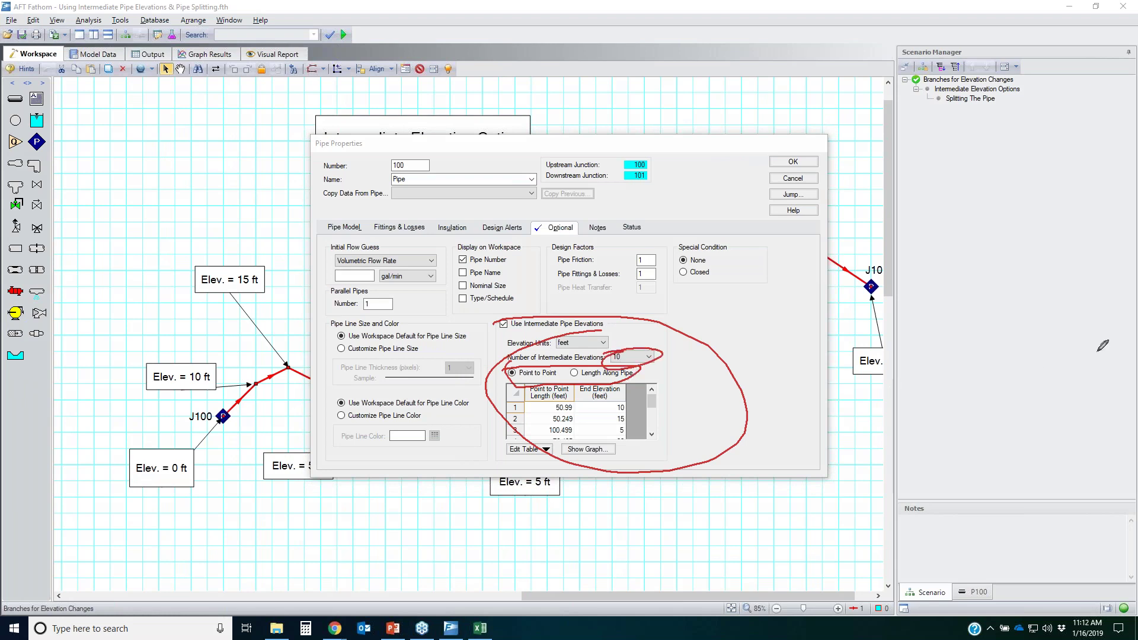
key(Escape)
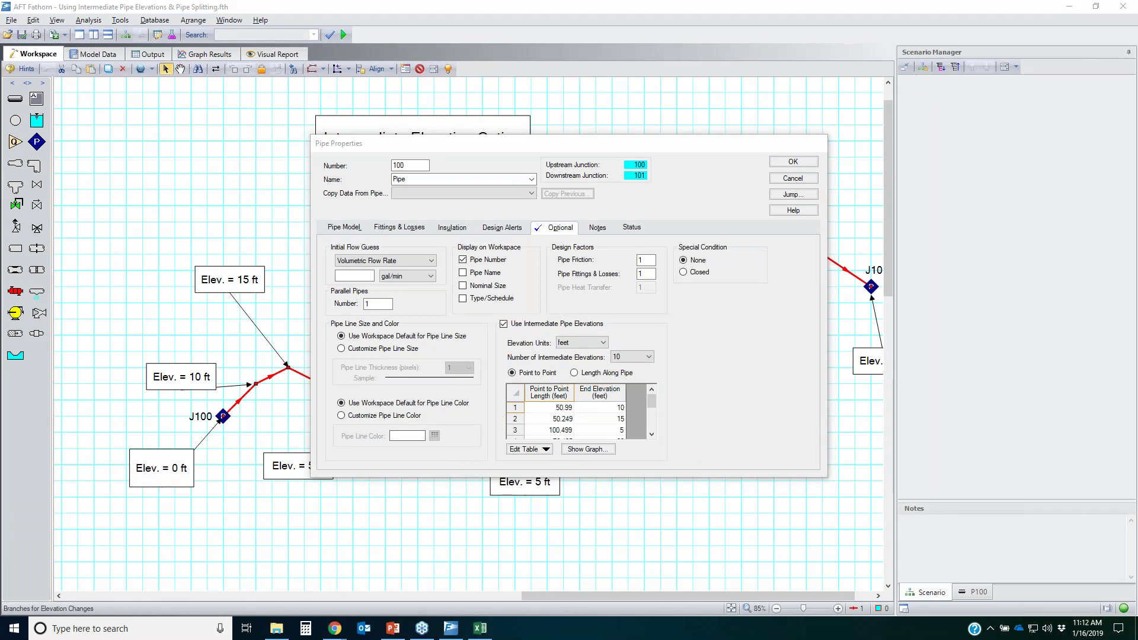
- Switch to the Intermediate Pipe Elevation Data workbook in Excel and circle the grid-square calculation and Point to Point tables
click(479, 629)
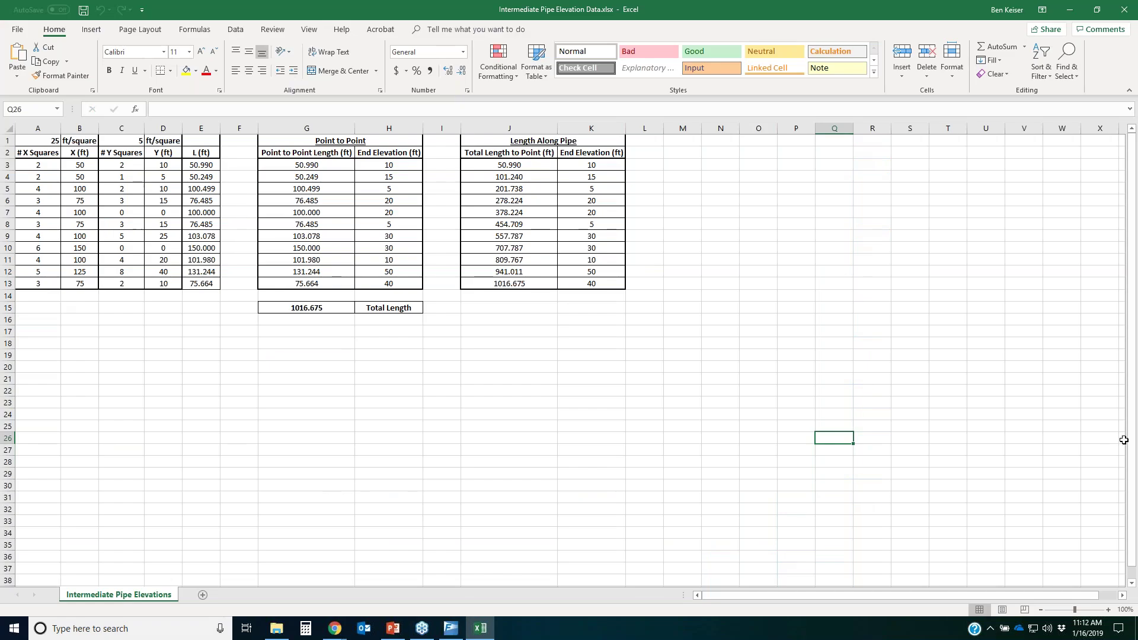
key(ctrl+2)
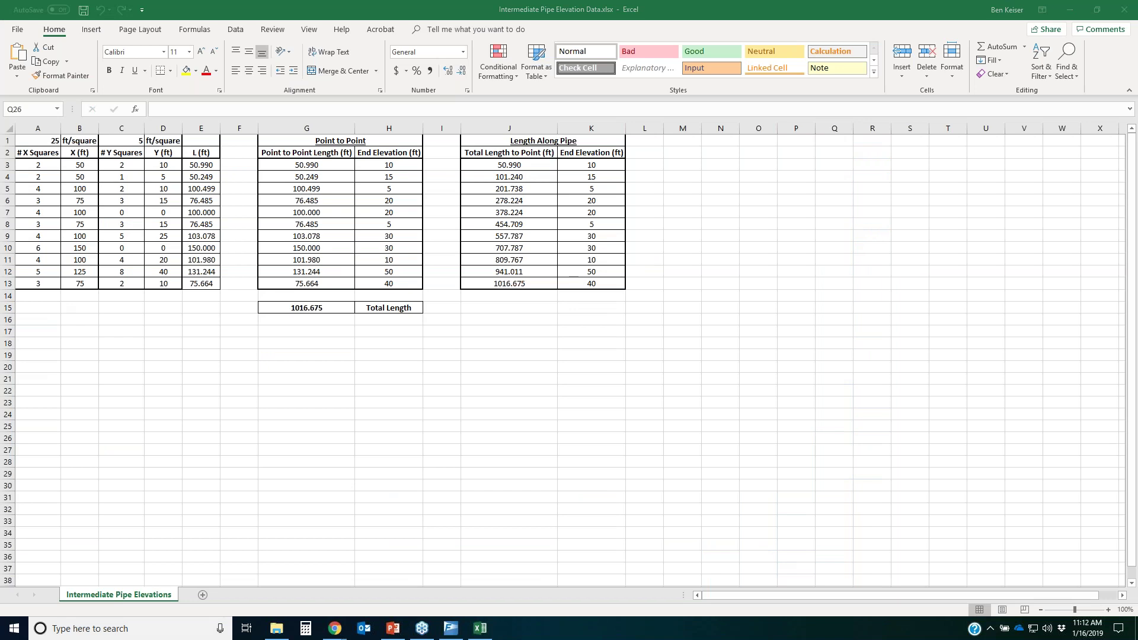
mouse_move(27, 143)
mouse_down()
mouse_move(239, 212)
mouse_move(169, 142)
mouse_up()
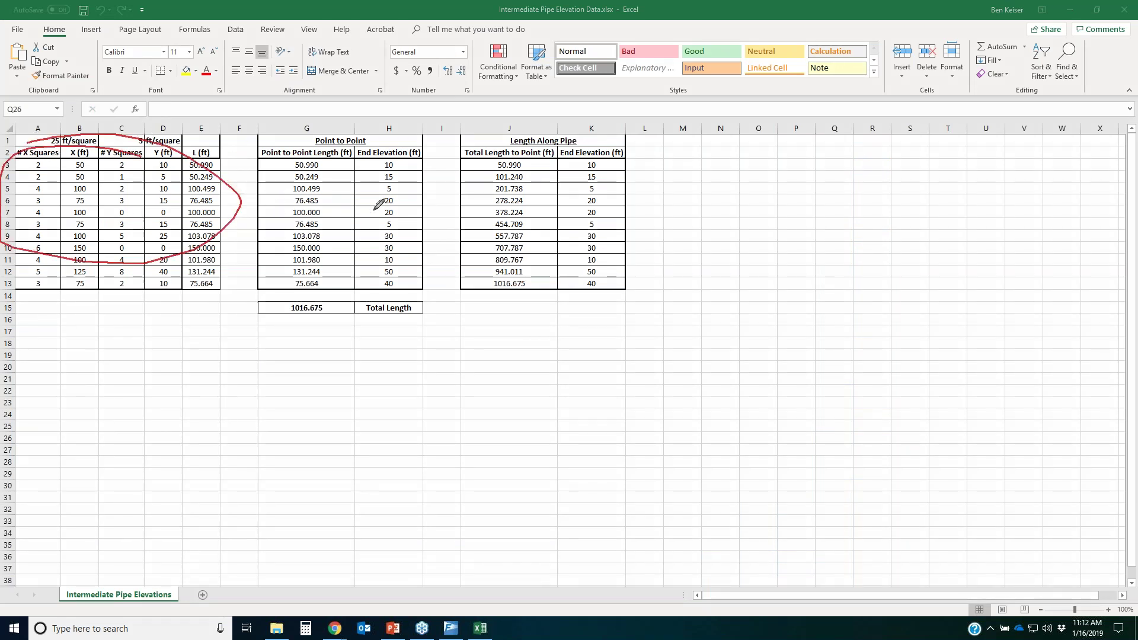
mouse_move(289, 144)
mouse_down()
mouse_move(379, 147)
mouse_move(405, 194)
mouse_up()
mouse_move(409, 251)
mouse_down()
mouse_move(366, 280)
mouse_move(282, 278)
mouse_move(267, 153)
mouse_move(293, 142)
mouse_move(355, 150)
mouse_move(315, 138)
mouse_up()
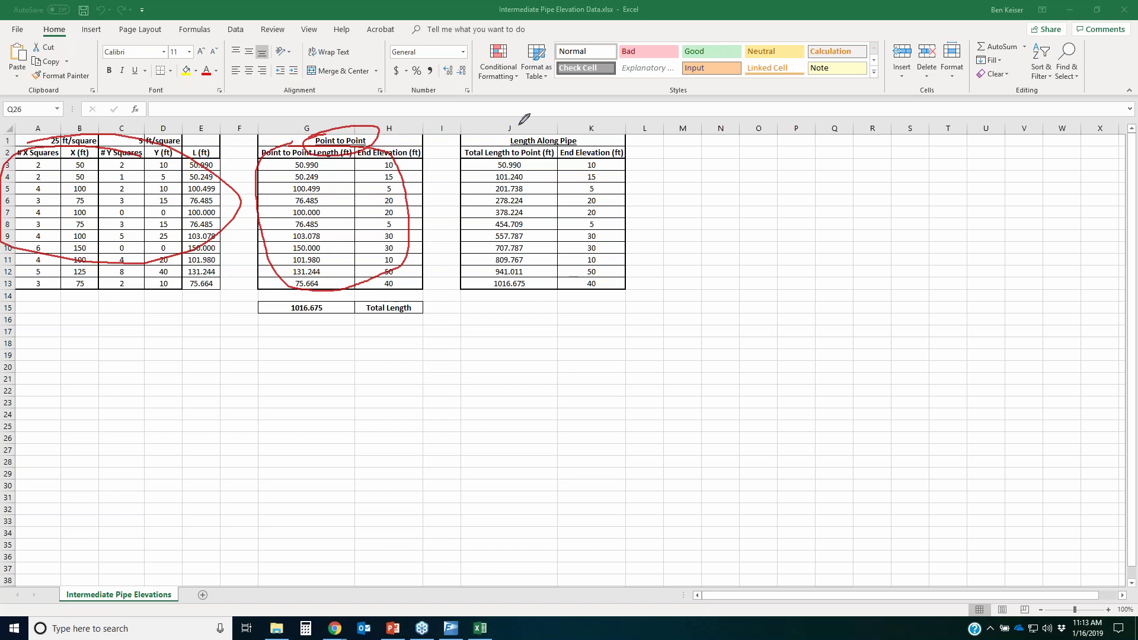
- Circle the Length Along Pipe table and its heading, mark the Point to Point heading again, and erase the annotations
mouse_move(536, 132)
mouse_down()
mouse_move(603, 136)
mouse_move(570, 145)
mouse_up()
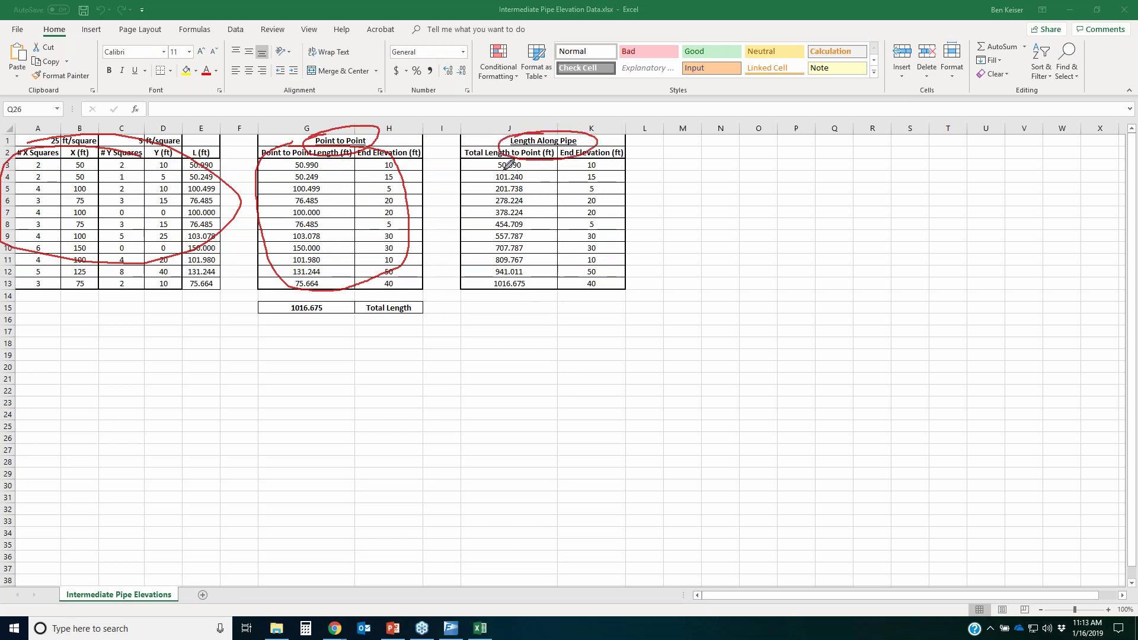
mouse_move(483, 164)
mouse_down()
mouse_move(605, 165)
mouse_move(622, 207)
mouse_move(554, 292)
mouse_move(482, 295)
mouse_up()
drag(456, 212, 534, 180)
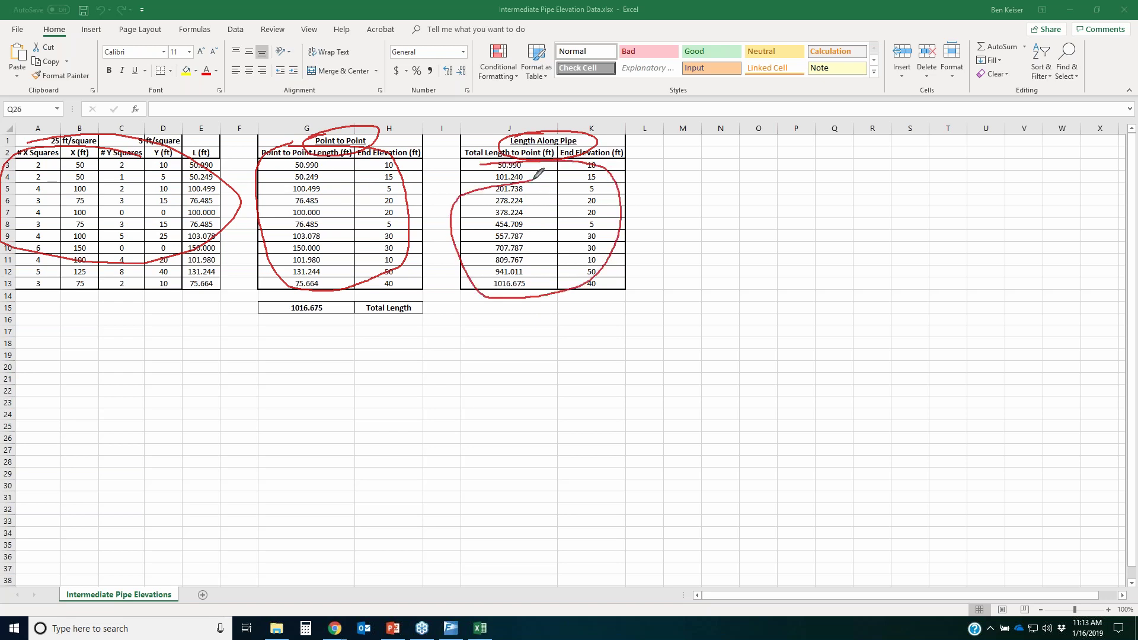
mouse_move(314, 129)
mouse_down()
mouse_move(345, 122)
mouse_move(373, 145)
mouse_move(348, 133)
mouse_up()
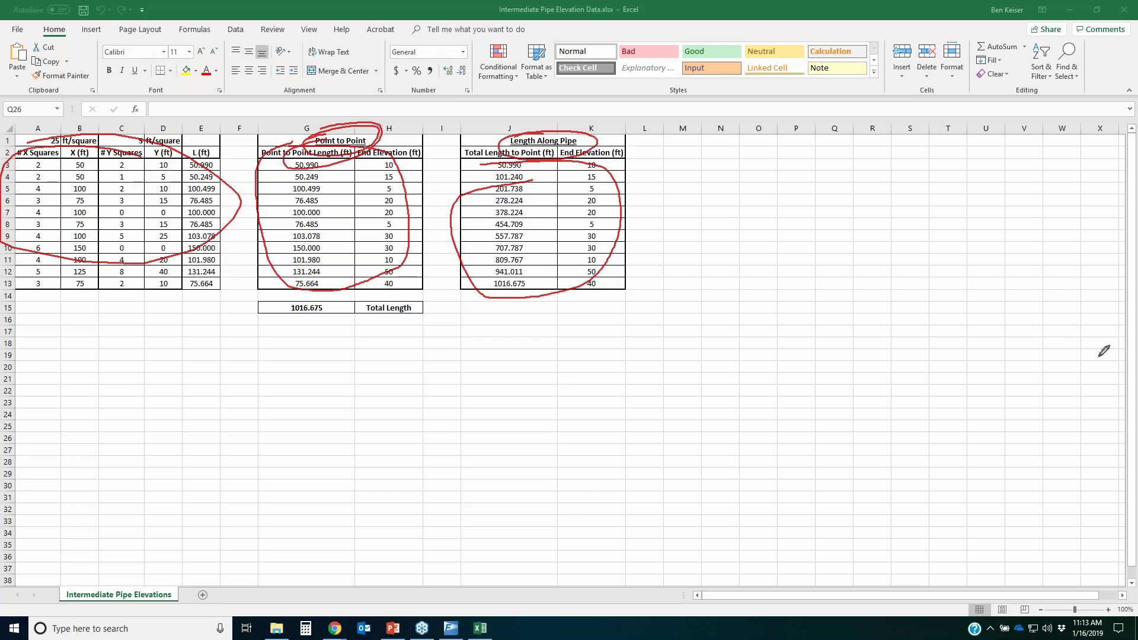
key(Escape)
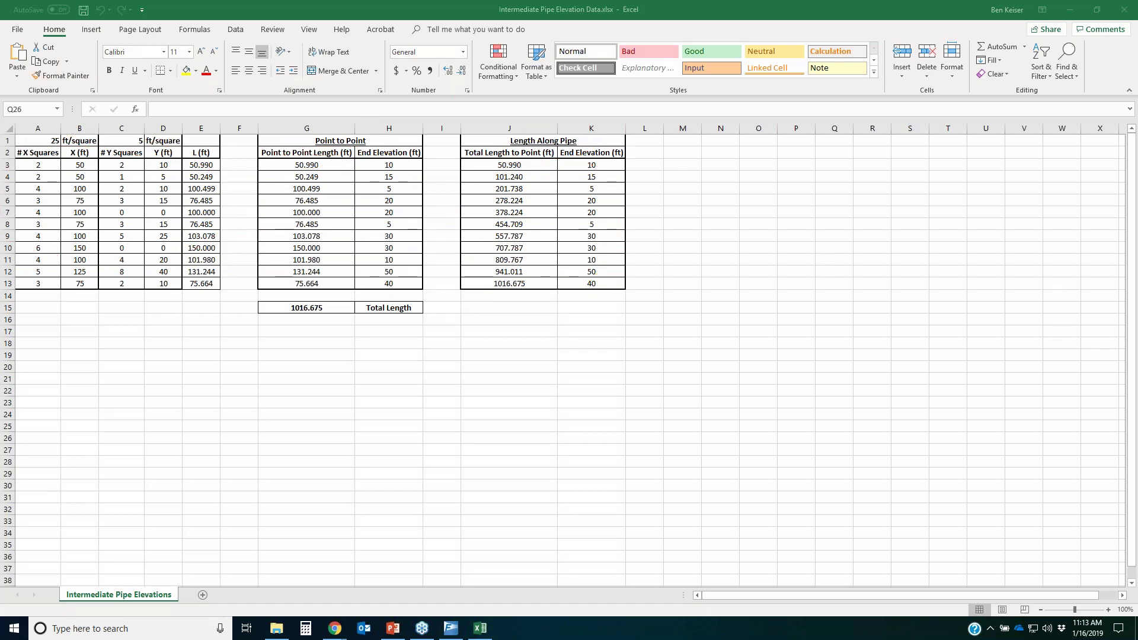
- Switch back to AFT Fathom, graph P100's elevation along its length, and circle the plotted profile
click(459, 633)
click(596, 452)
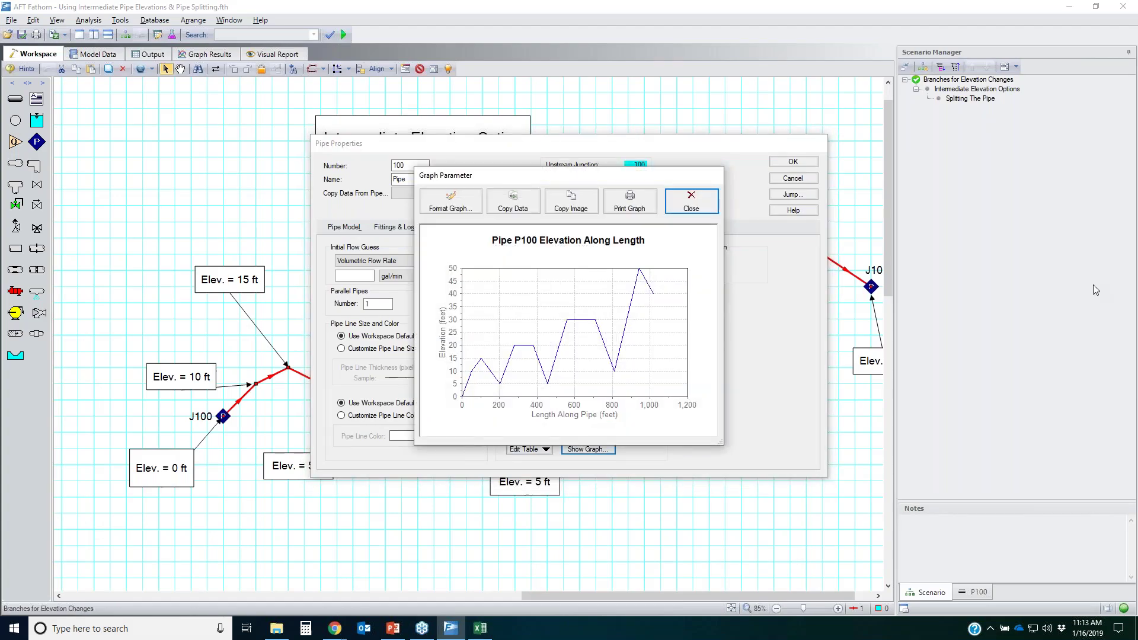
mouse_move(468, 336)
mouse_down()
mouse_move(541, 275)
mouse_move(630, 306)
mouse_up()
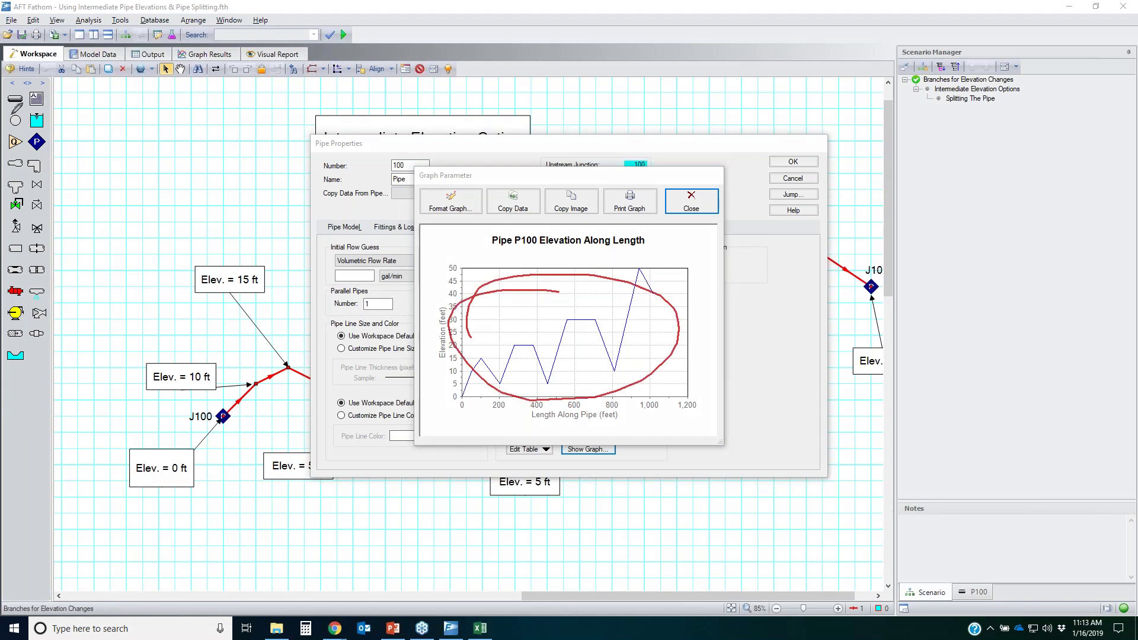
- Circle the junction symbols in the toolbox, erase the annotations, and close the graph and P100's properties without changes
mouse_move(48, 113)
mouse_down()
mouse_move(9, 207)
mouse_move(27, 114)
mouse_up()
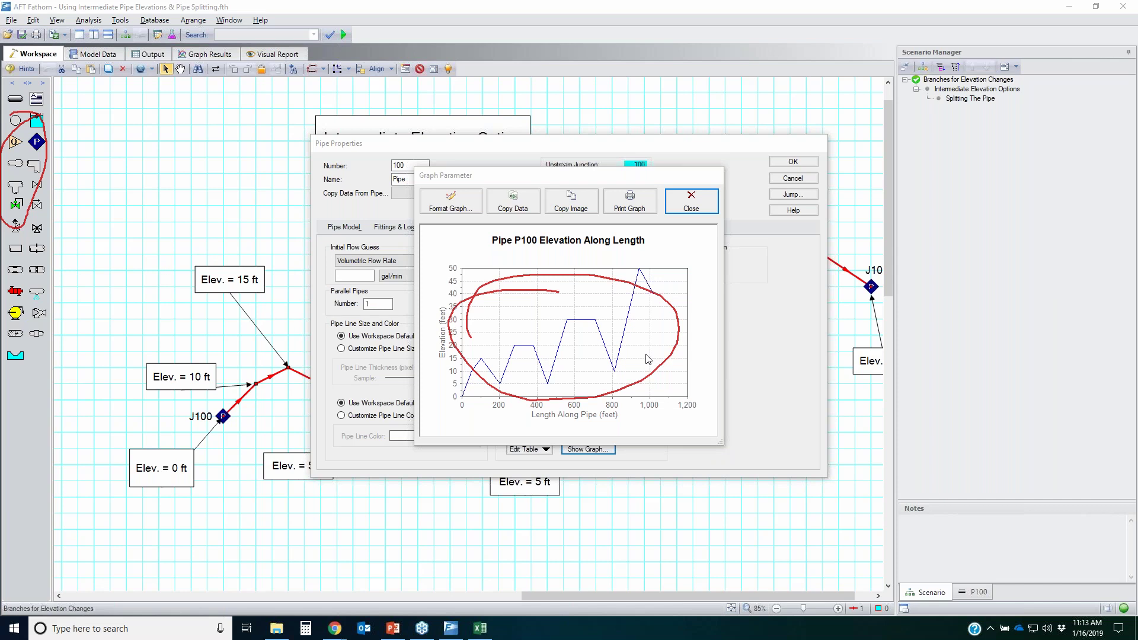
key(Escape)
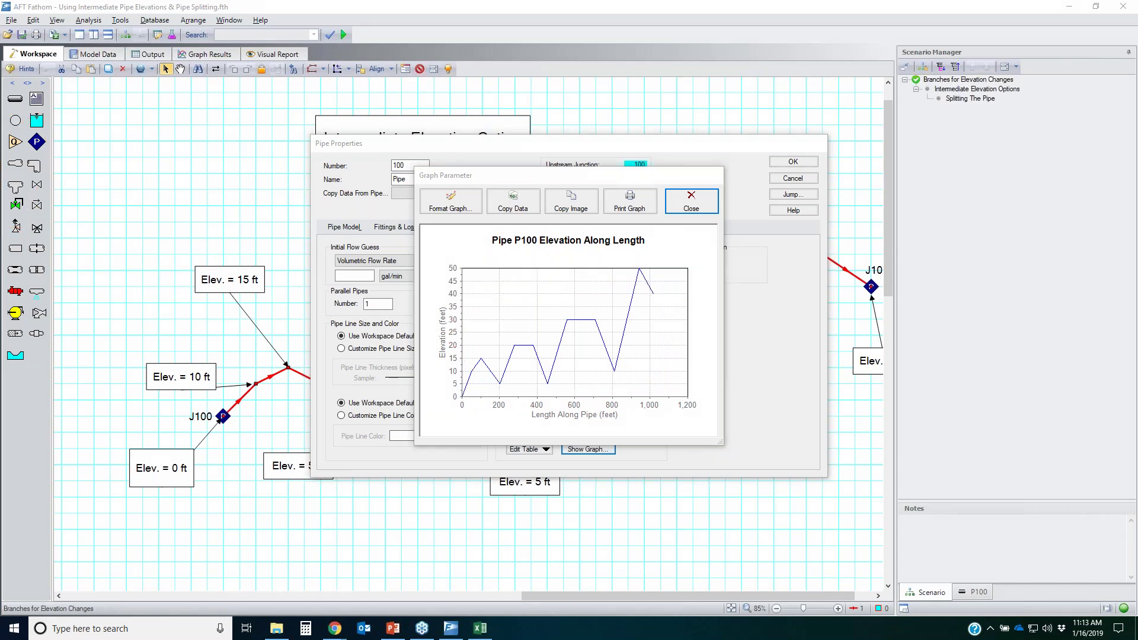
click(691, 202)
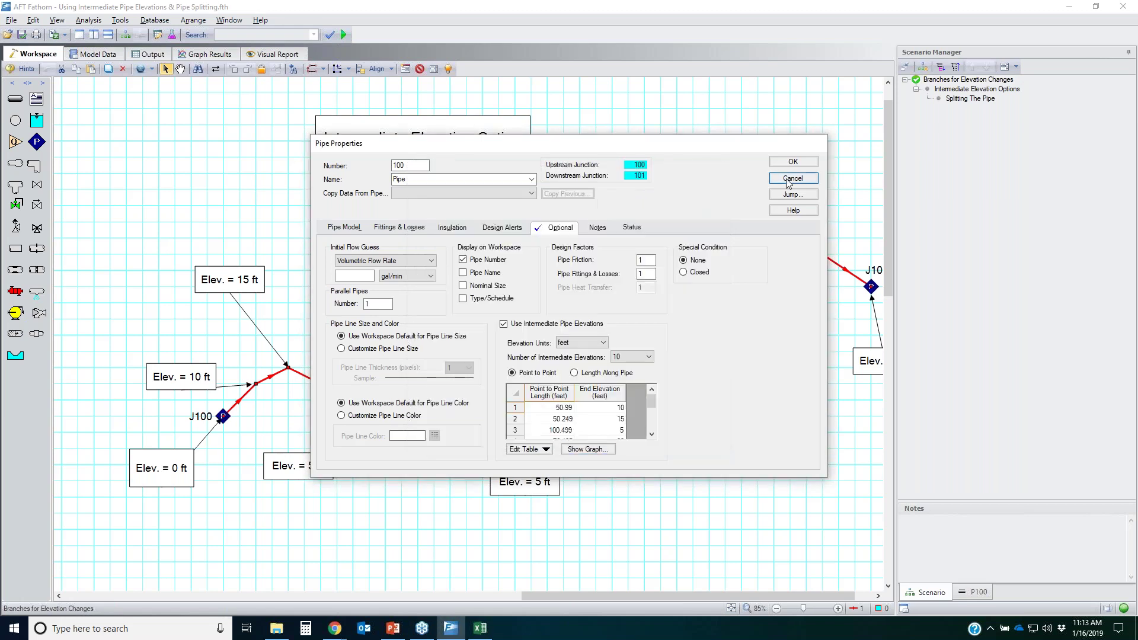
key(Escape)
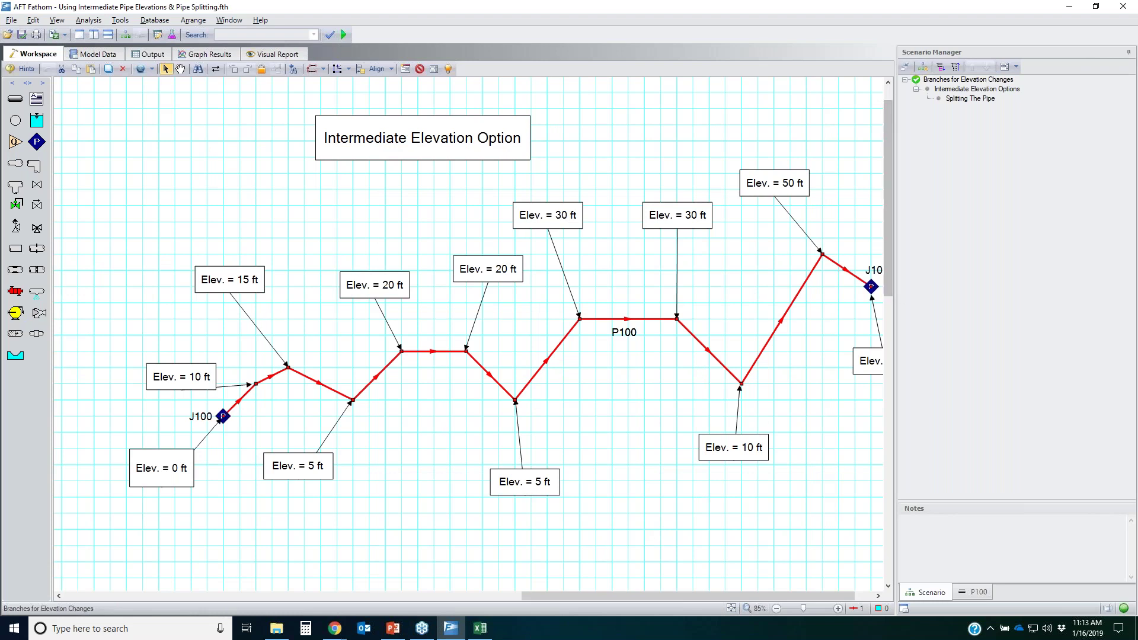
- Load the Splitting The Pipe scenario and frame the Intermediate Elevation Option system with pipe P100
double_click(979, 98)
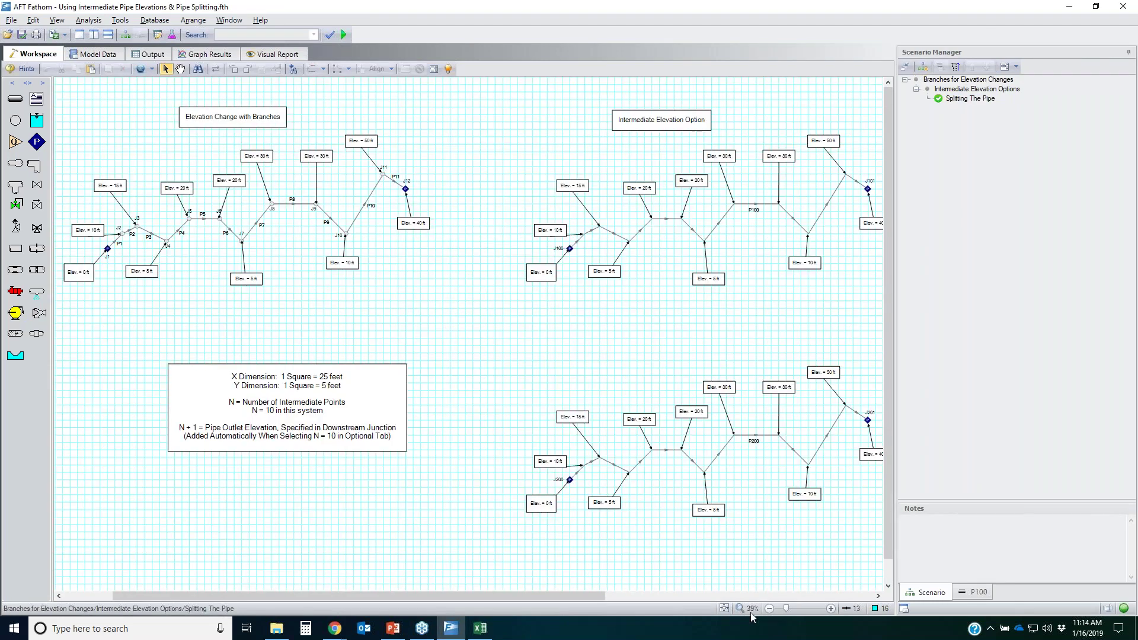
scroll(707, 274, down, 2)
scroll(706, 274, up, 1)
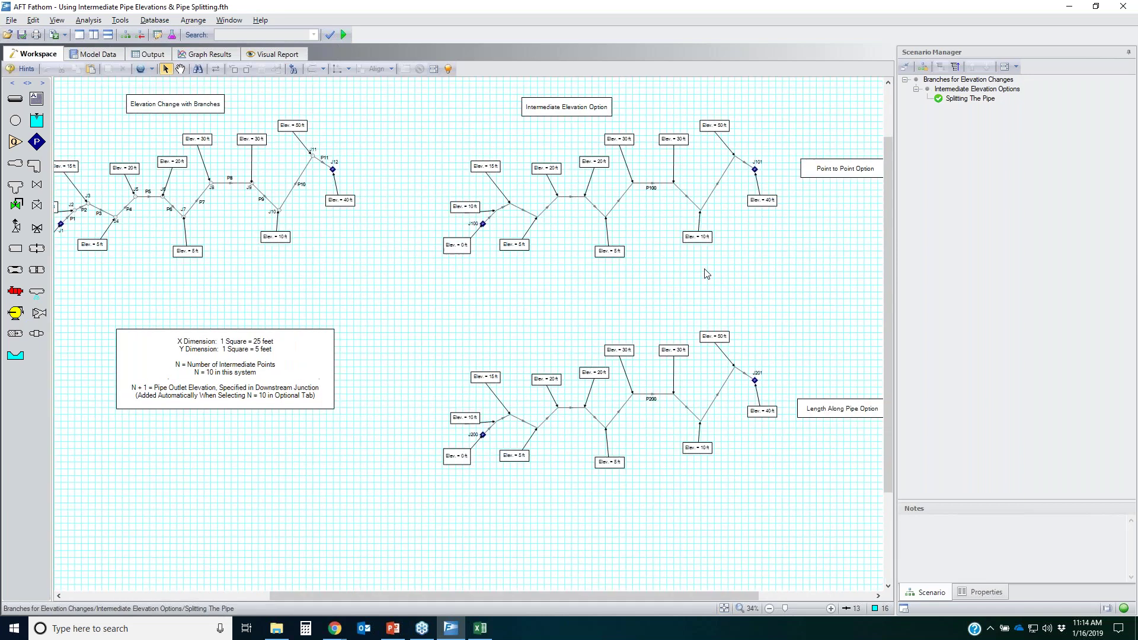
scroll(706, 274, up, 3)
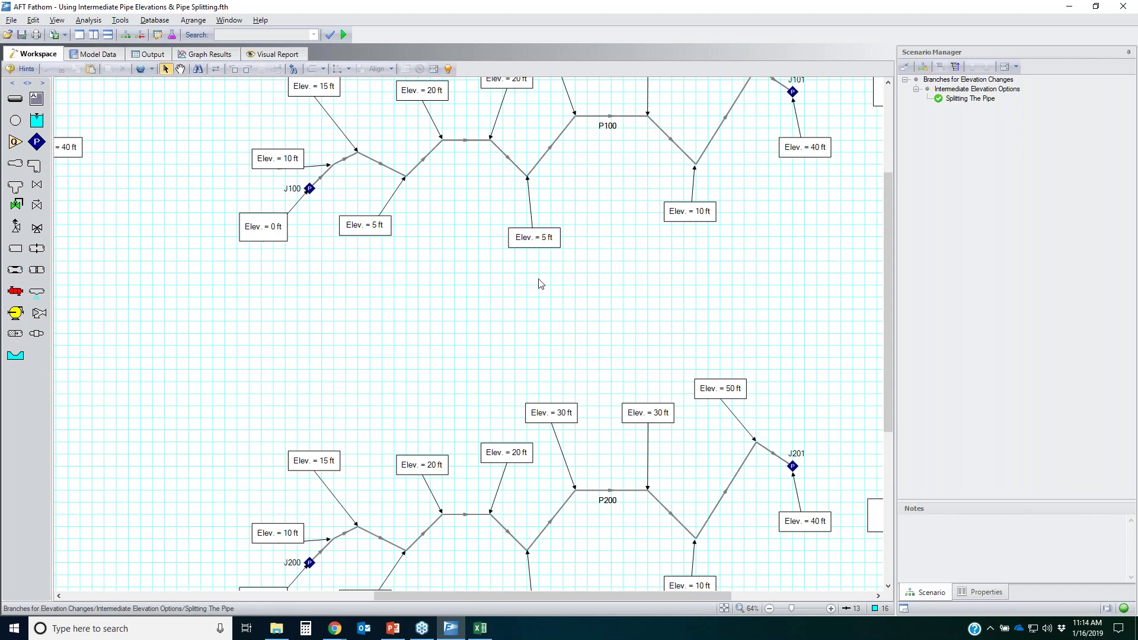
scroll(602, 204, up, 1)
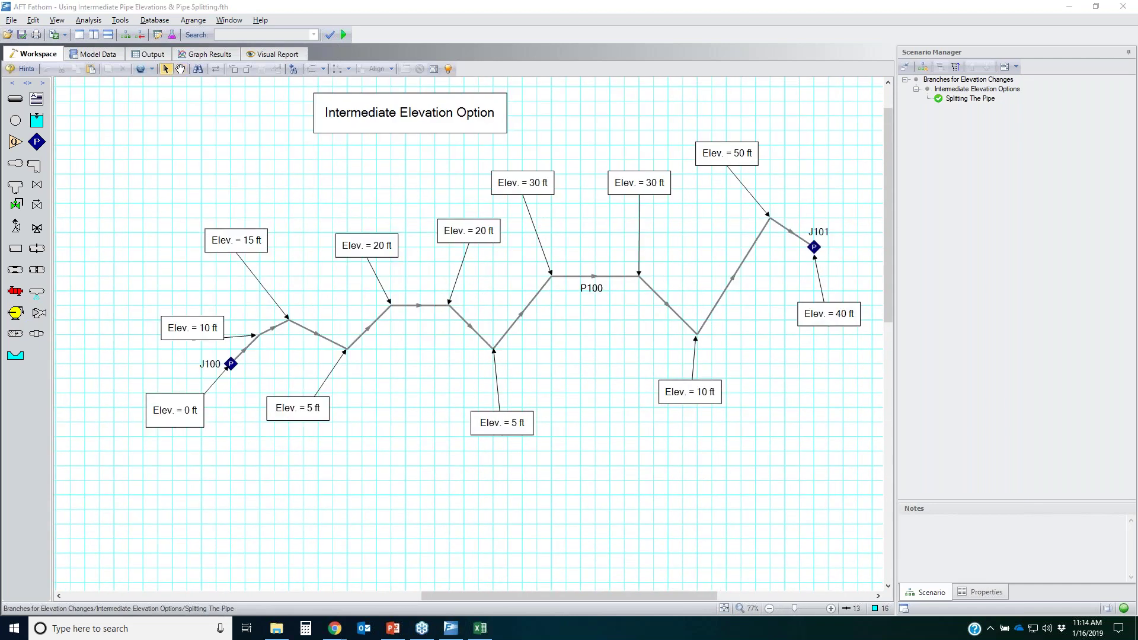
- Circle pipe P100's label and the two 30 ft elevation labels above it, and erase the annotations
drag(599, 261, 584, 259)
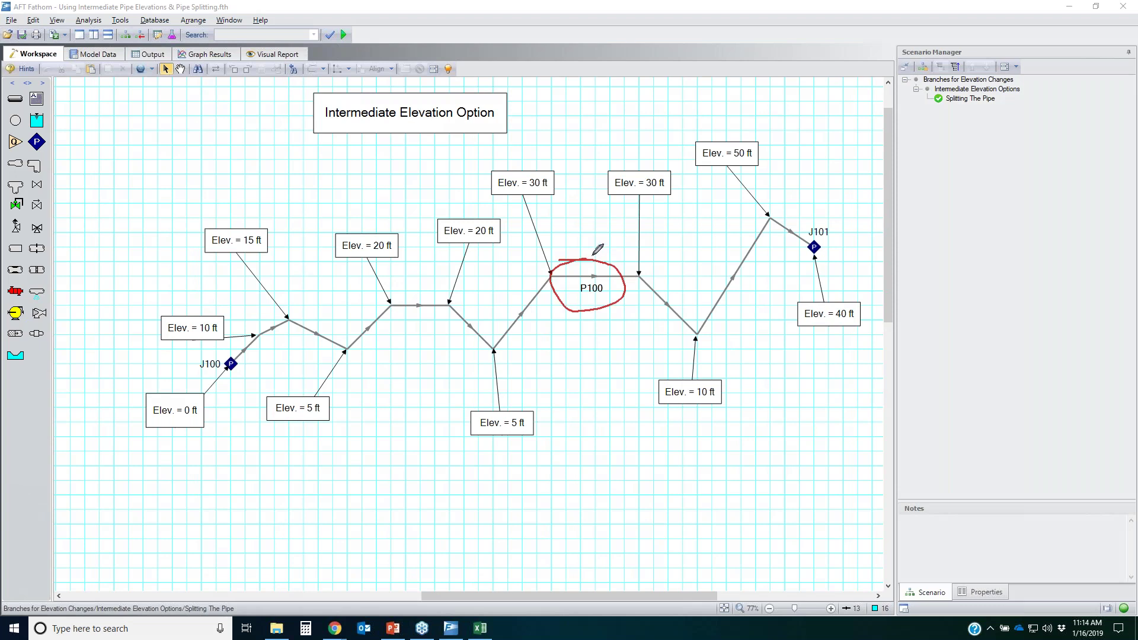
mouse_move(477, 171)
mouse_down()
mouse_move(720, 178)
mouse_move(521, 160)
mouse_up()
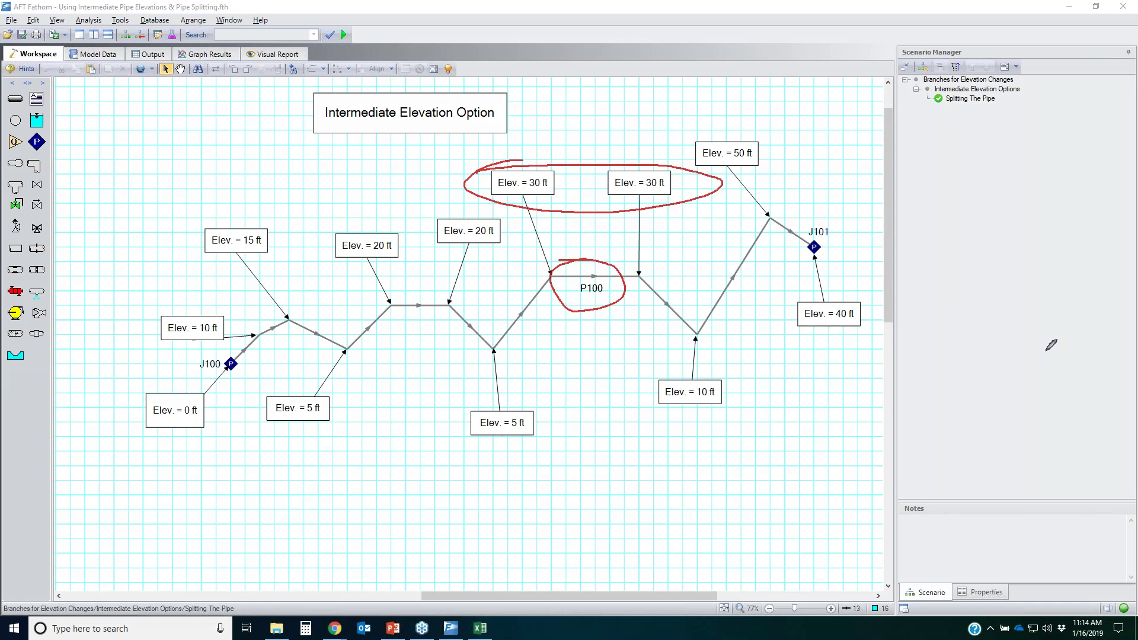
key(e)
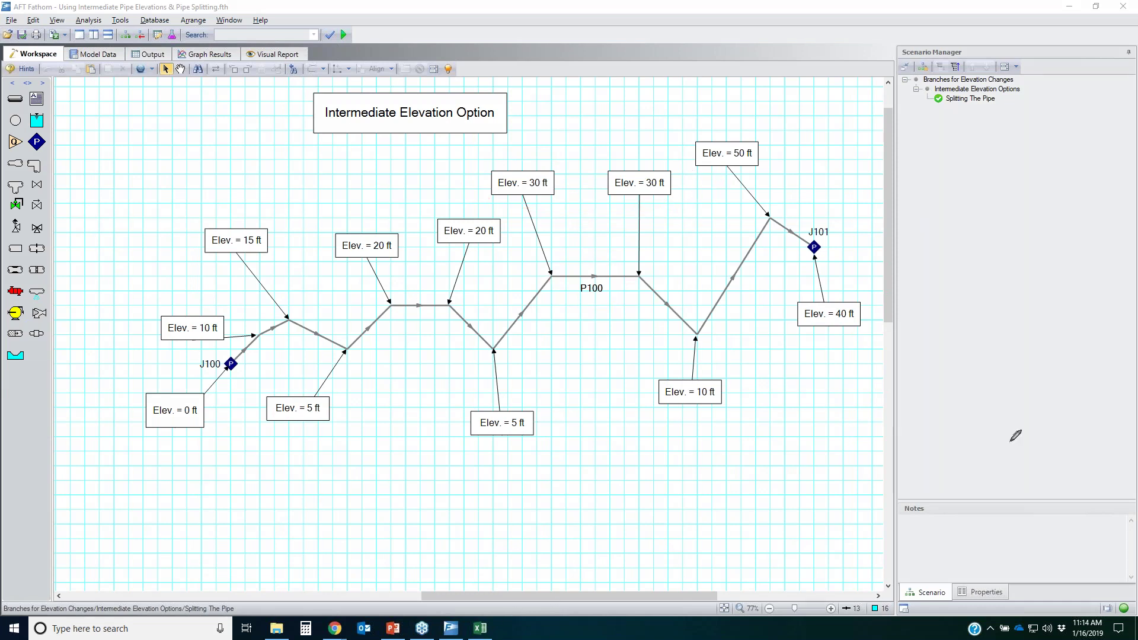
- Switch to Excel, circle the two 30 ft elevation rows in the Length Along Pipe table, and erase the annotation
key(alt+Tab)
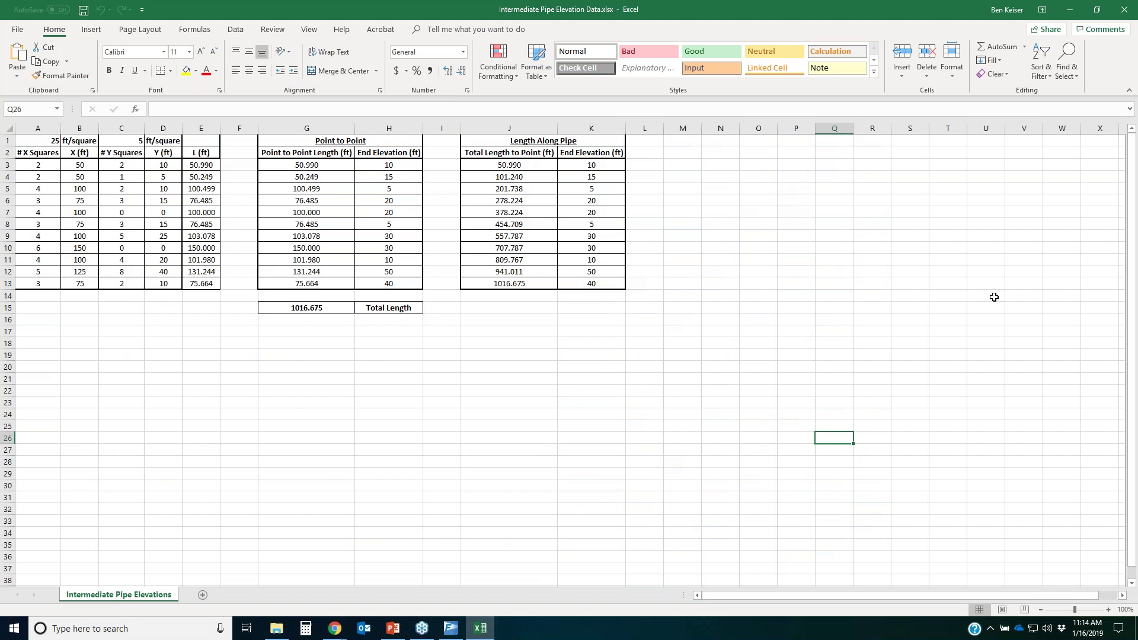
key(alt+Tab)
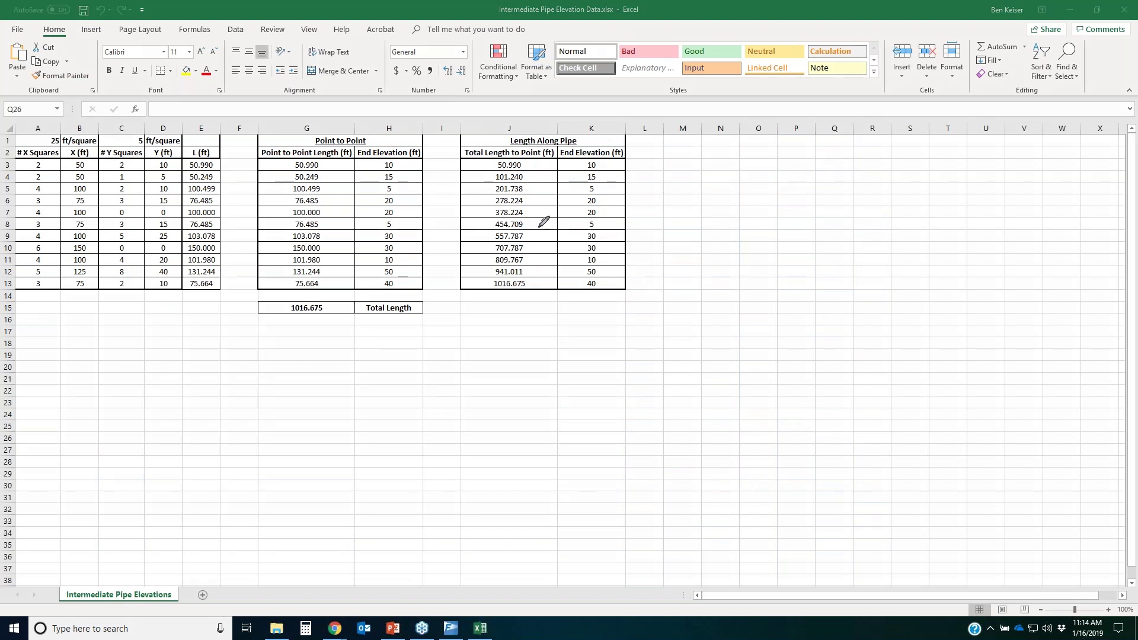
mouse_move(474, 234)
mouse_down()
mouse_move(609, 238)
mouse_move(557, 255)
mouse_move(488, 254)
mouse_move(491, 227)
mouse_up()
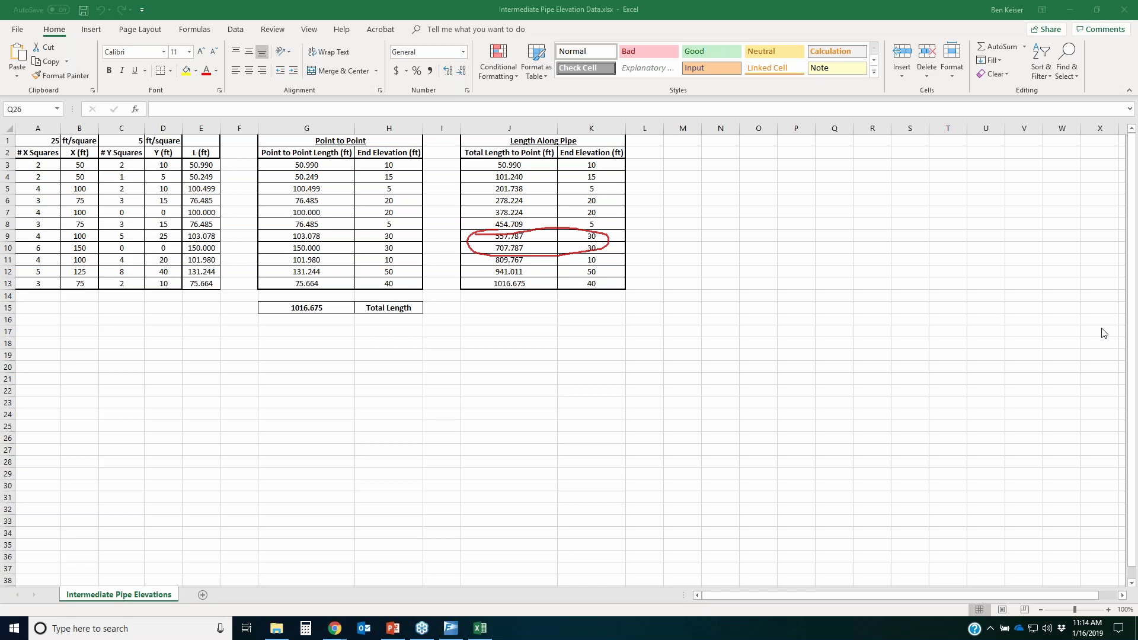
key(Escape)
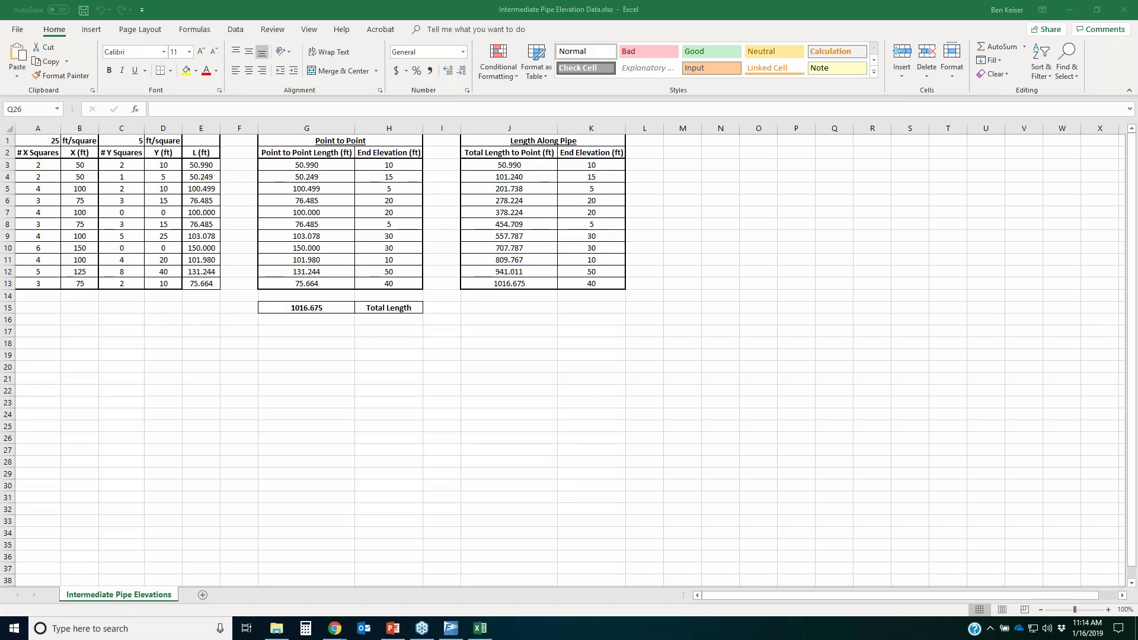
- Switch back to AFT Fathom, highlight pipe P200 and its two 30 ft elevation labels in the Length Along Pipe system, and deselect them
click(451, 629)
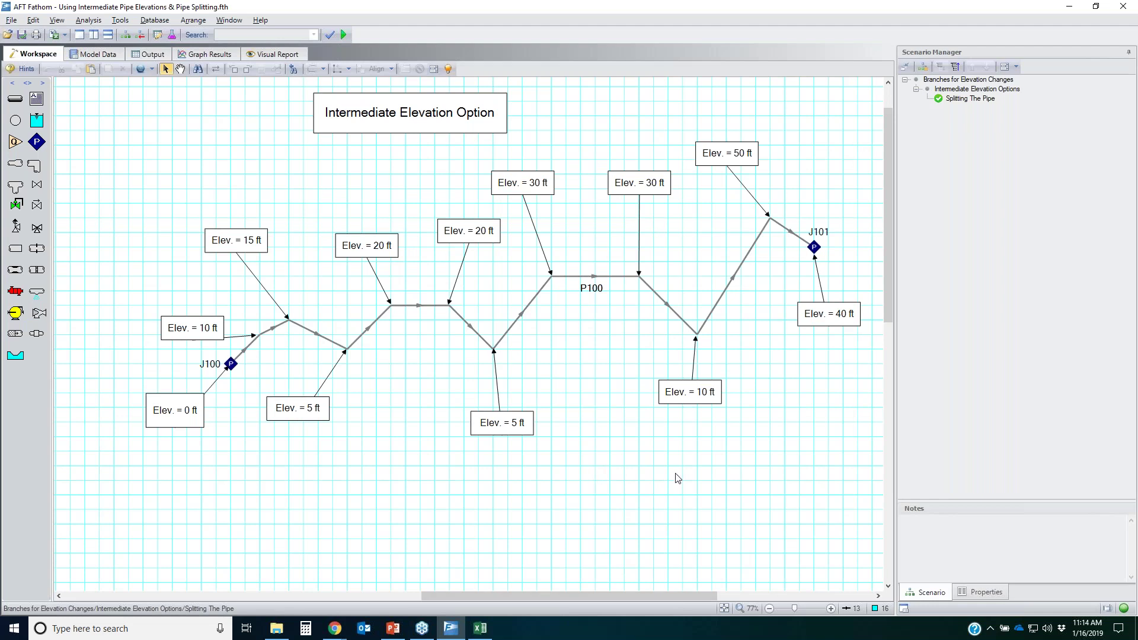
scroll(771, 495, down, 2)
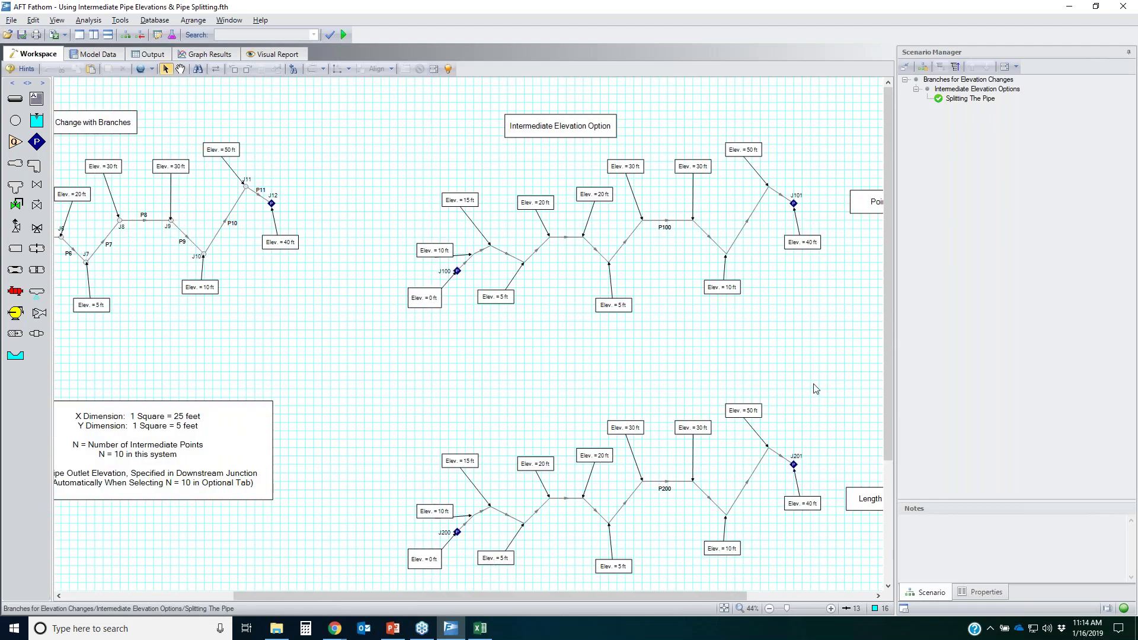
scroll(678, 374, right, 2)
scroll(678, 374, down, 3)
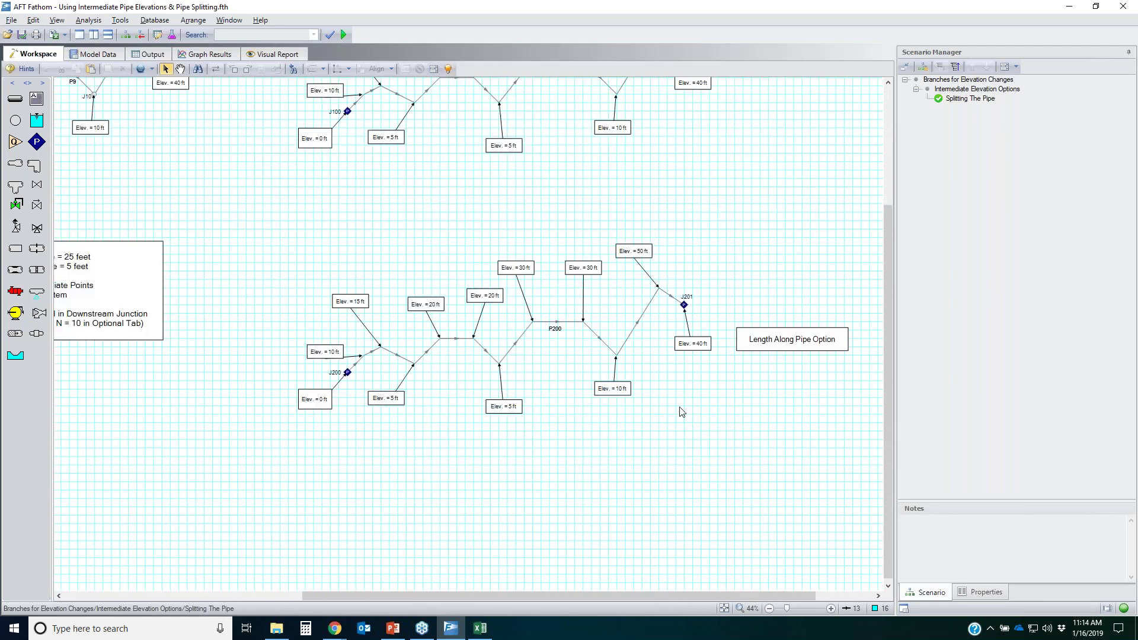
click(542, 293)
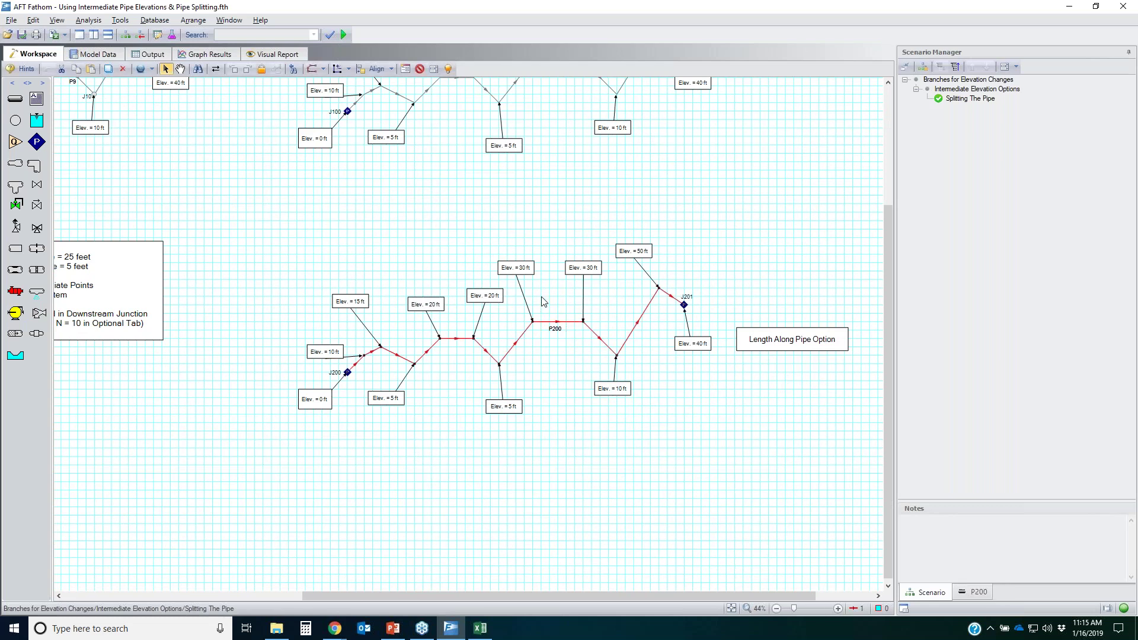
drag(494, 249, 611, 287)
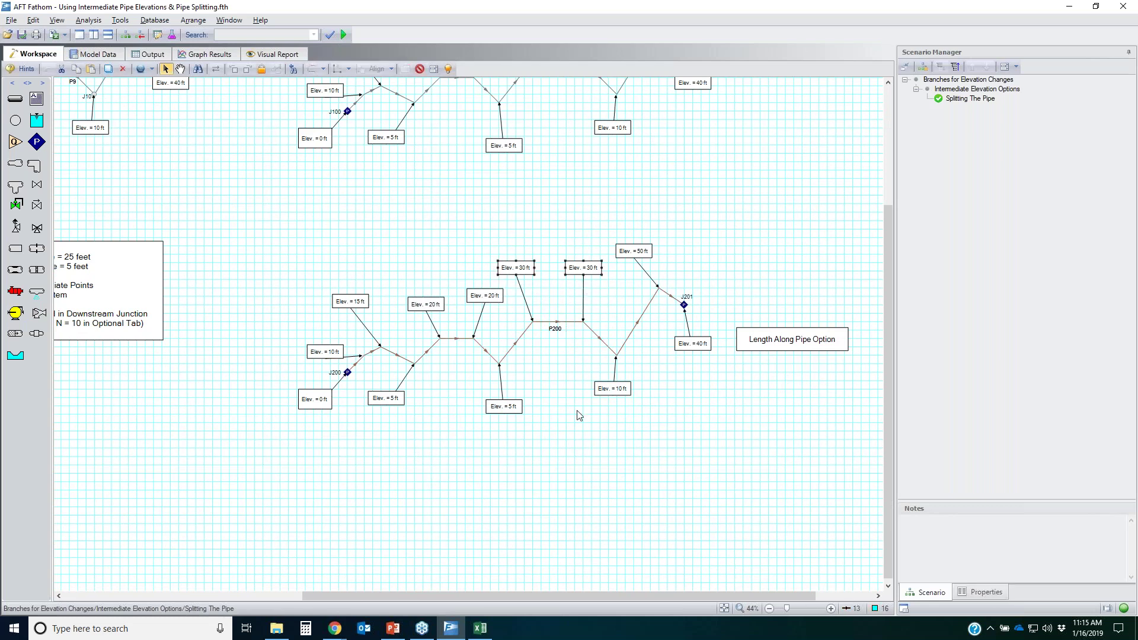
click(560, 483)
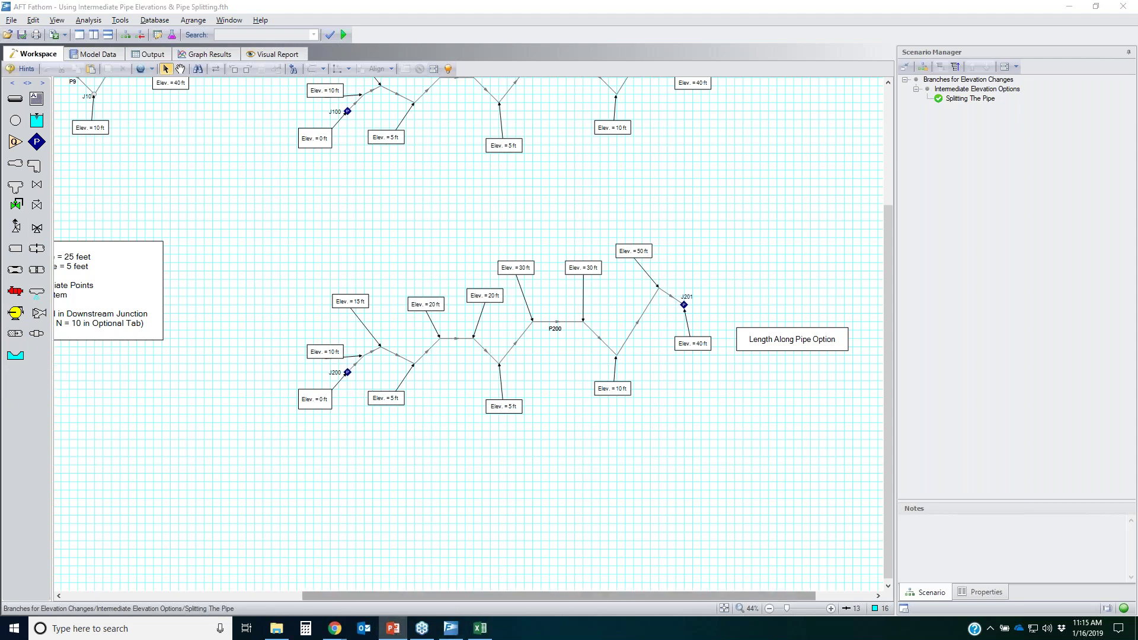
- Switch to the PowerPoint slide for feature #10, circle the Morph and Split Pipe key box and its Split Pipe line, and erase the annotations
click(393, 629)
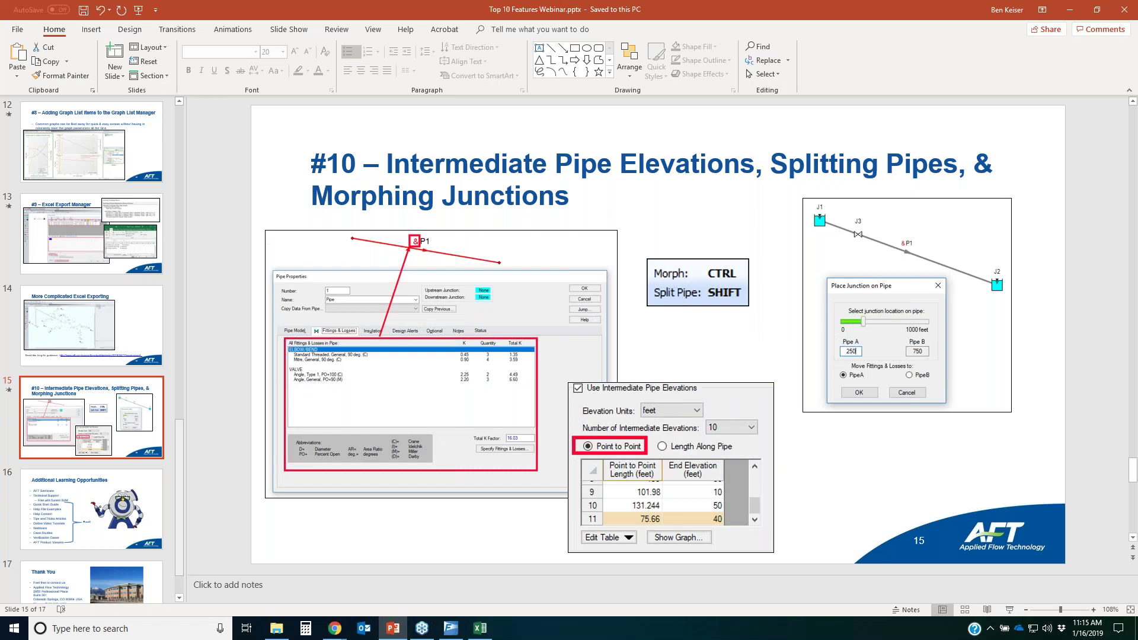
key(ctrl+2)
drag(725, 243, 707, 229)
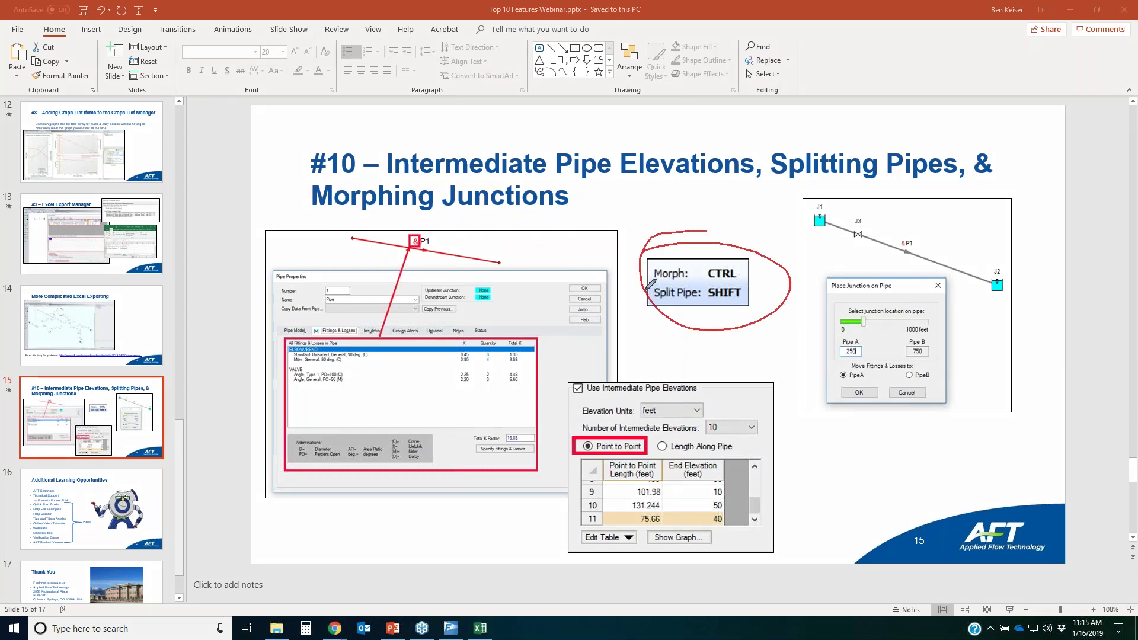
mouse_move(669, 283)
mouse_down()
mouse_move(747, 281)
mouse_move(679, 303)
mouse_move(648, 283)
mouse_up()
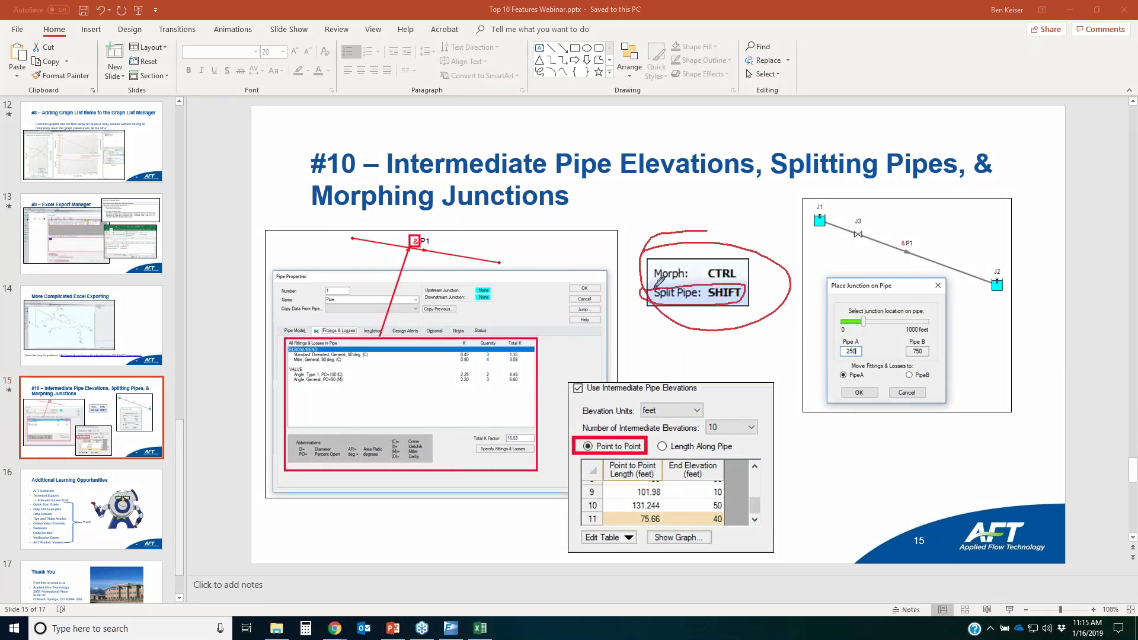
key(Escape)
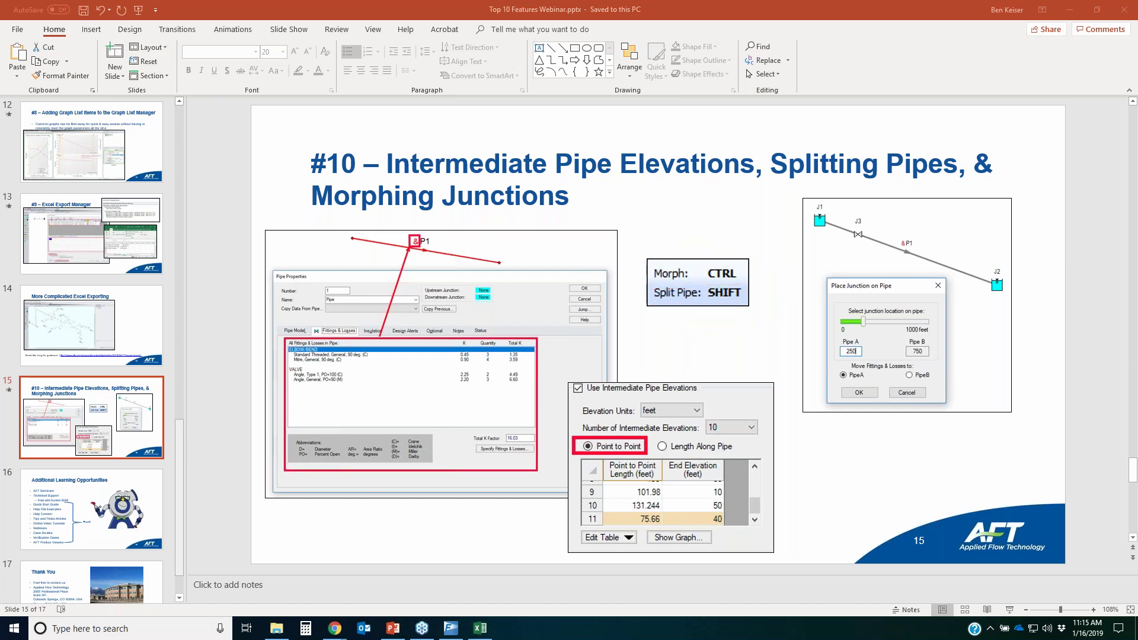
- Switch back to AFT Fathom and set the Total K Factor to 30 in P200's fittings and losses
click(451, 628)
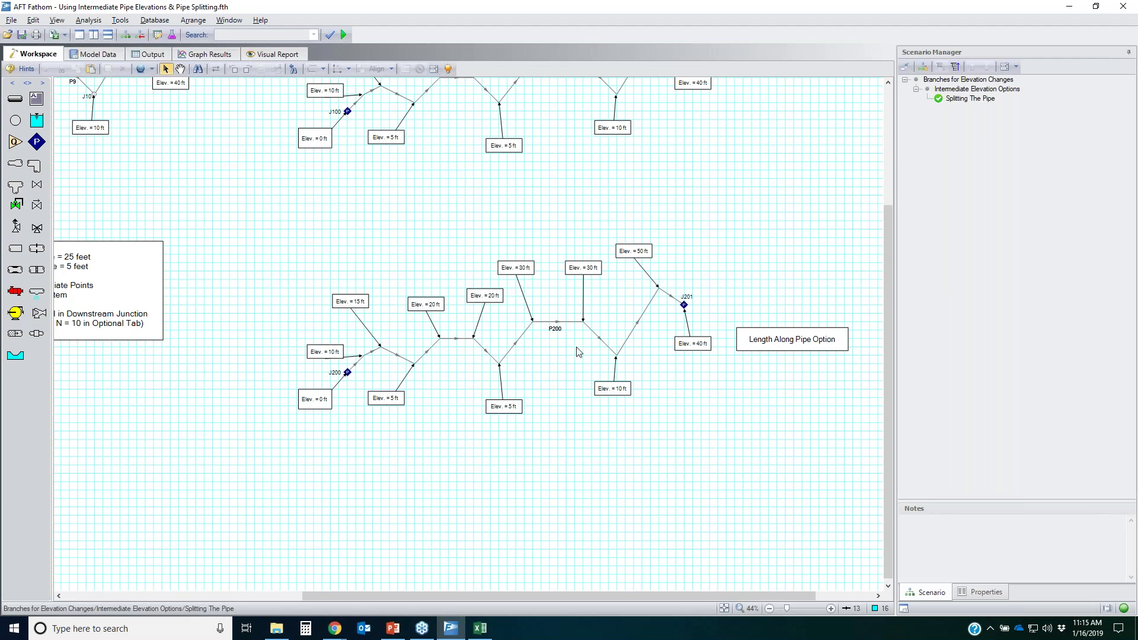
drag(571, 350, 553, 299)
key(Return)
click(413, 230)
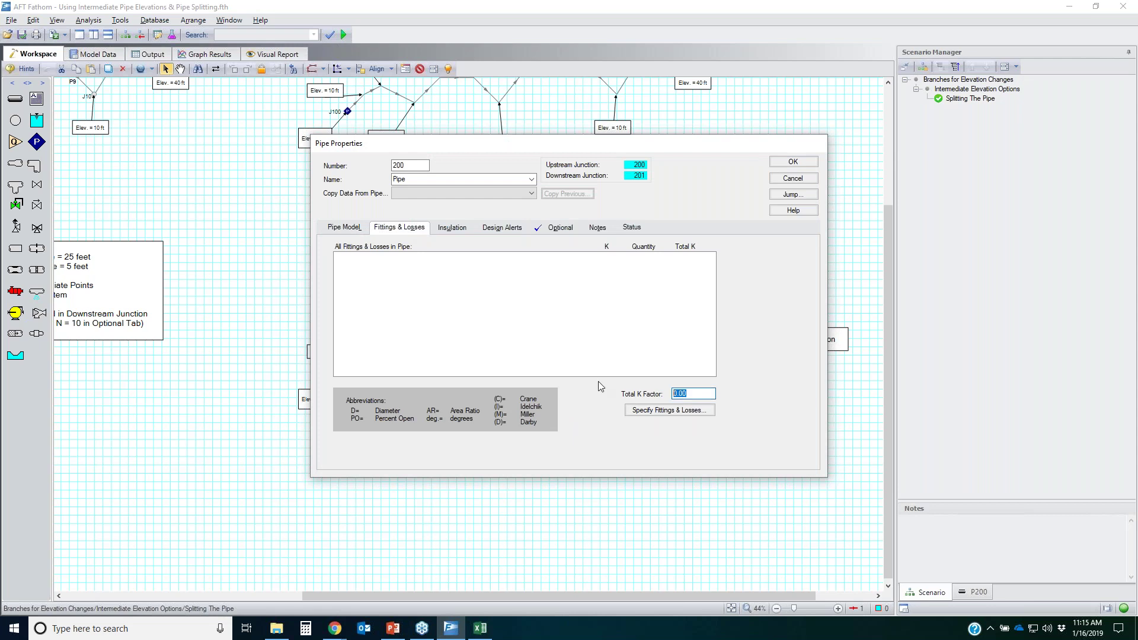
text(30)
click(793, 162)
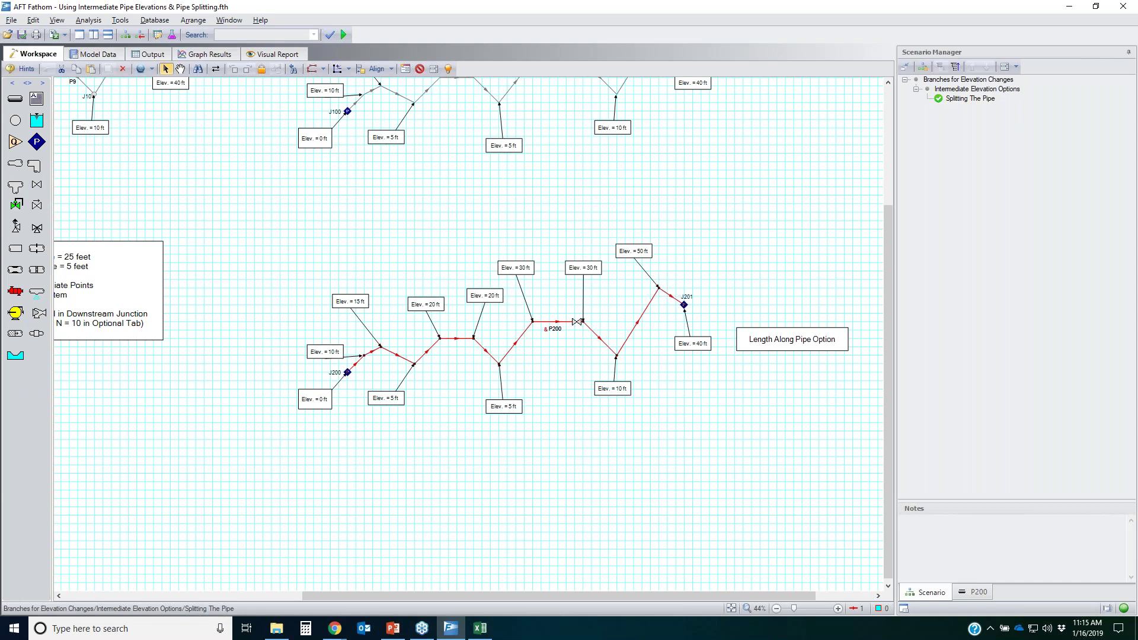
- Split P200 with a valve between the two 30 ft points, giving Pipe A 600 feet and moving the fittings and losses to Pipe B
click(577, 322)
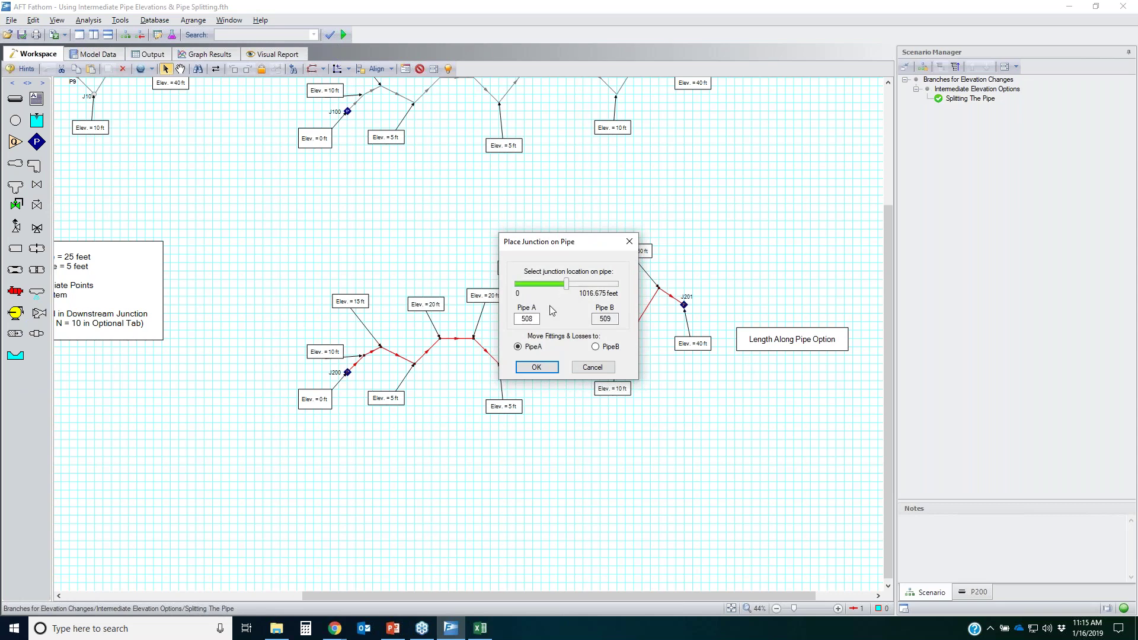
double_click(531, 320)
text(600)
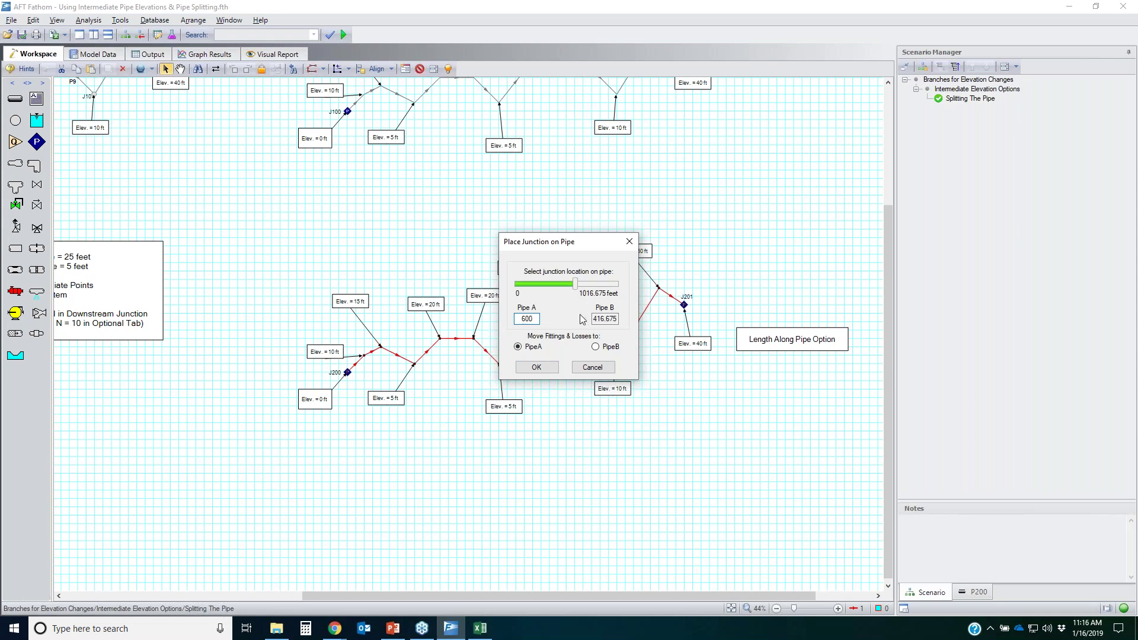
click(608, 351)
click(537, 368)
- Open P200's properties, show its intermediate elevation table, and graph its elevation along its length
scroll(457, 386, up, 3)
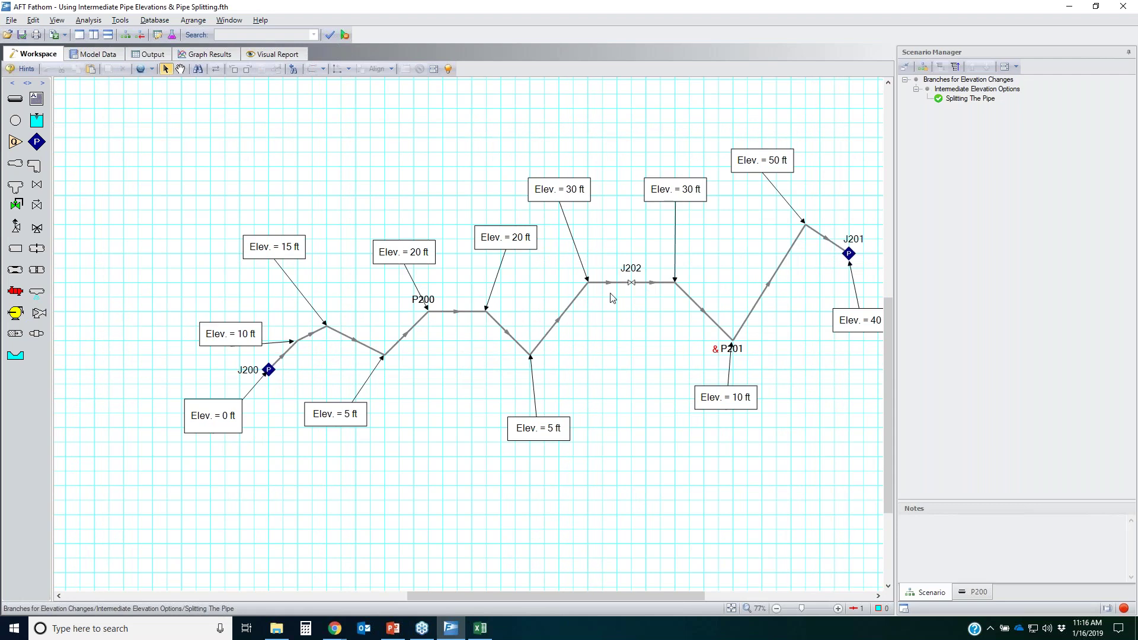
click(633, 283)
click(455, 291)
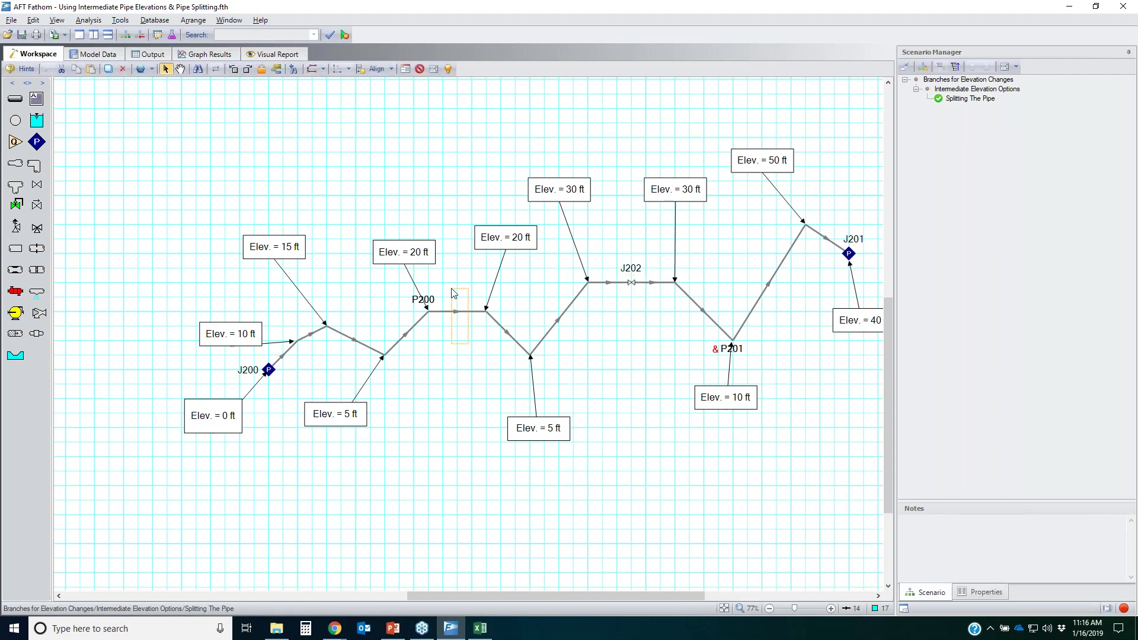
double_click(455, 291)
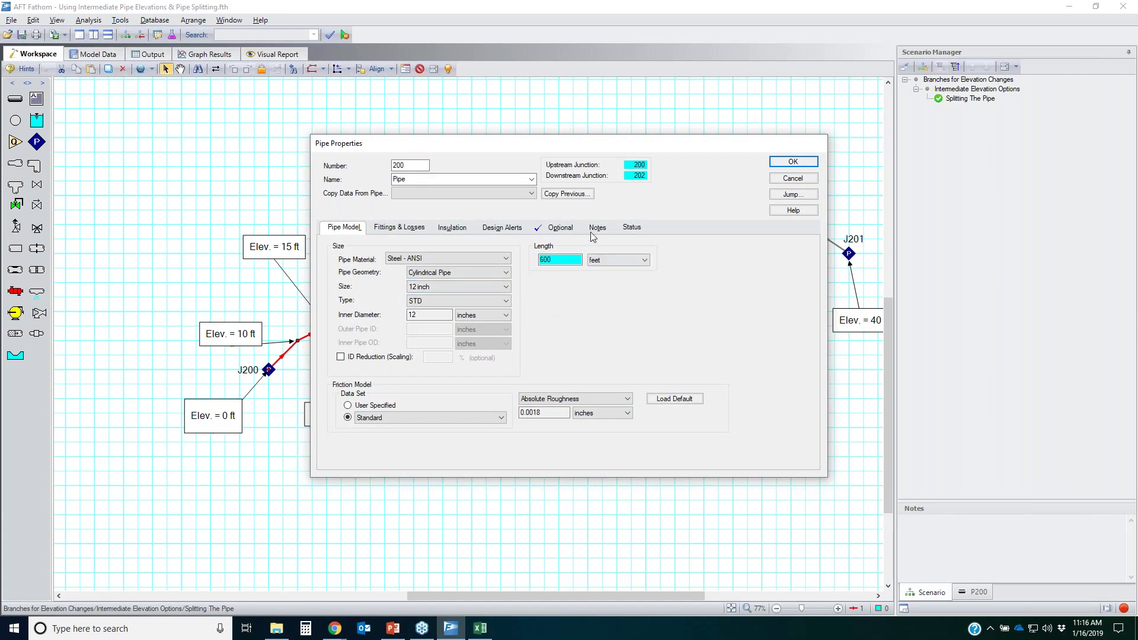
click(555, 229)
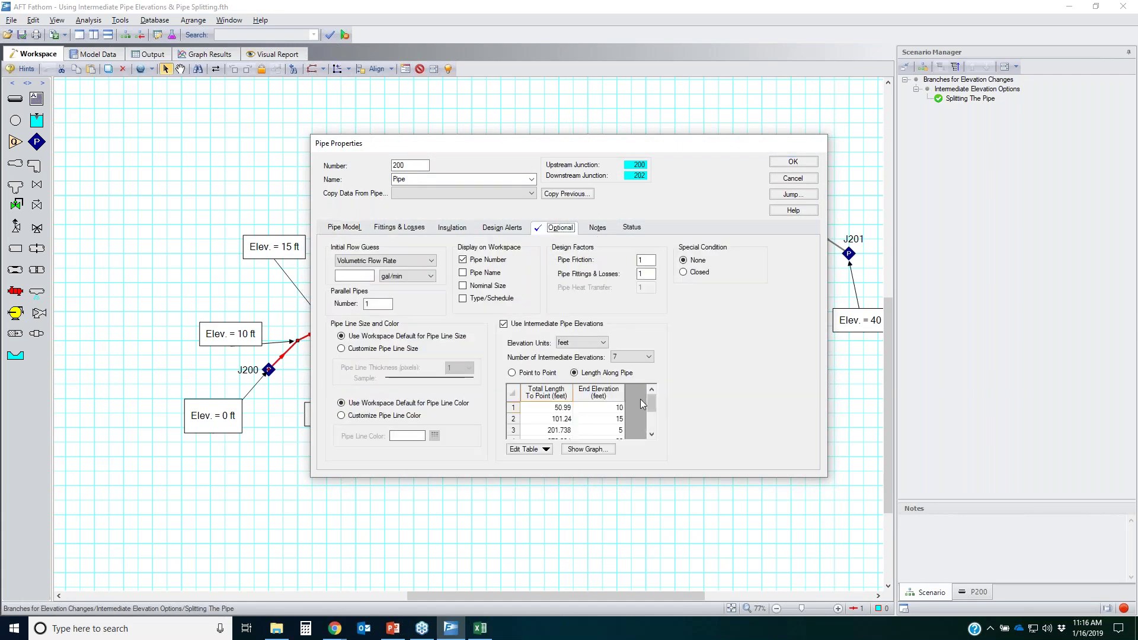
click(587, 449)
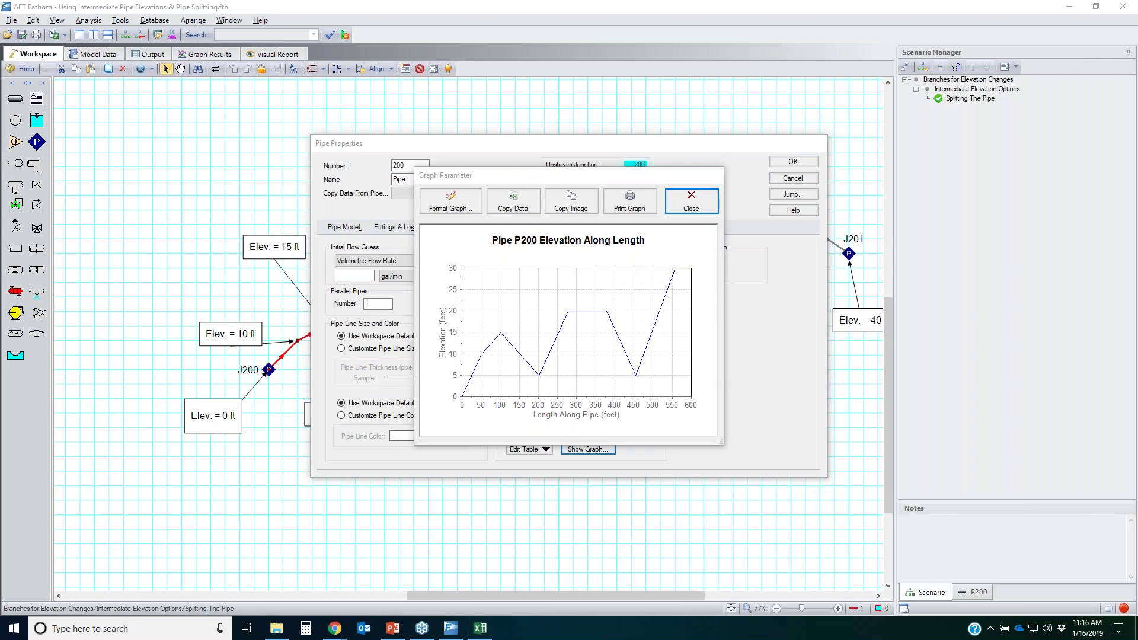
- Circle P200's plotted elevation profile, erase the annotation, and close the graph and the pipe's properties without changes
drag(449, 307, 540, 273)
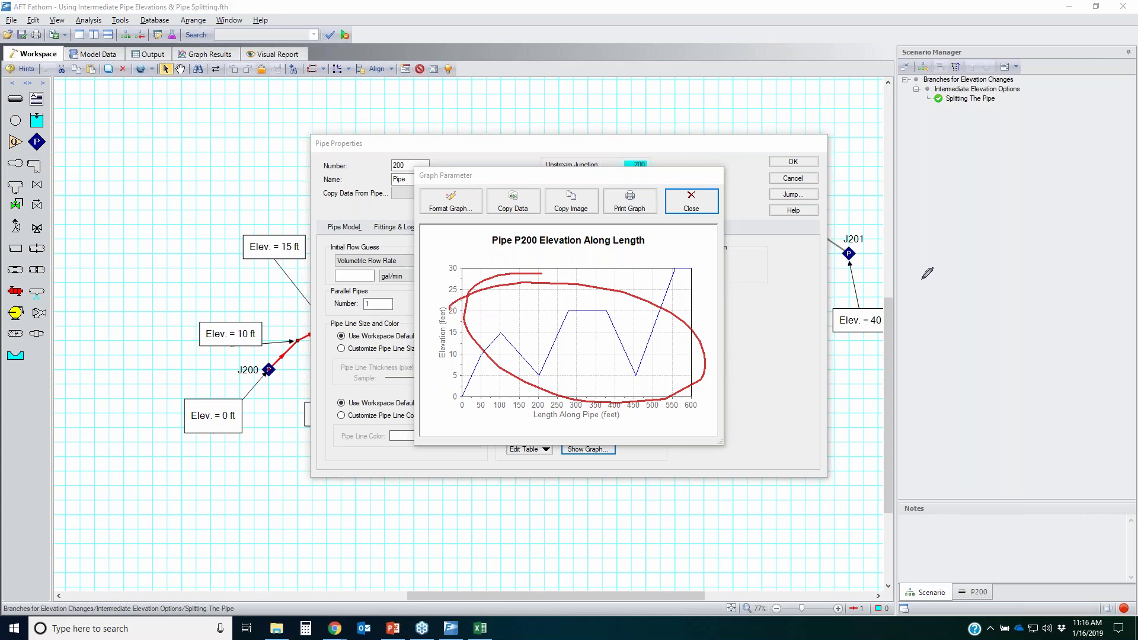
key(Escape)
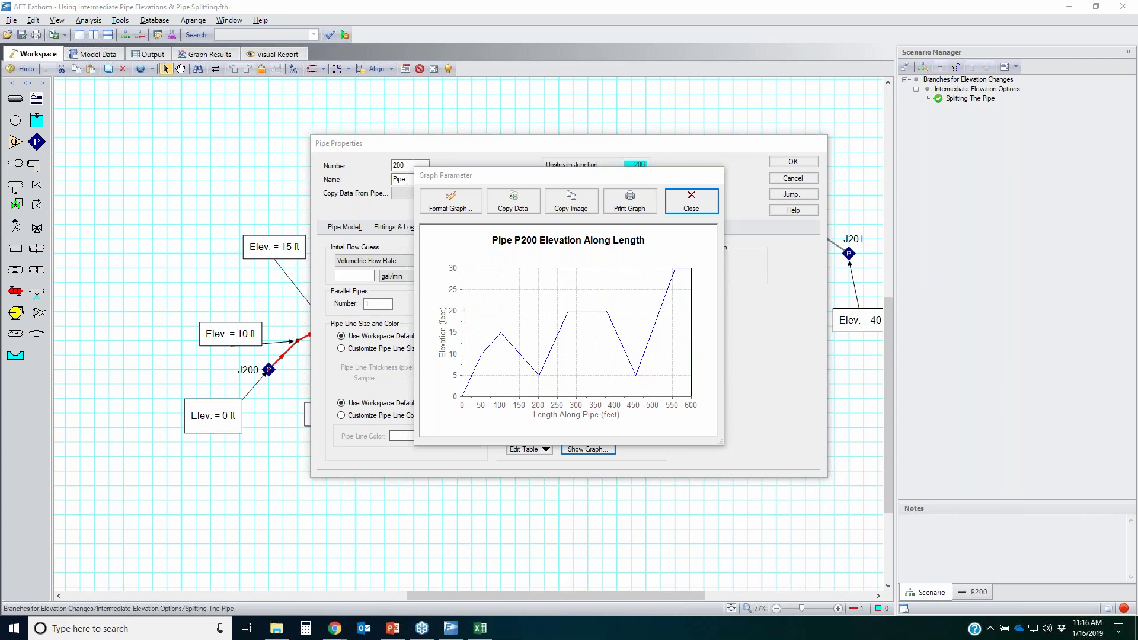
click(691, 202)
click(793, 178)
- Open P201's properties, review its fittings and losses, and graph its elevation along its length
click(761, 296)
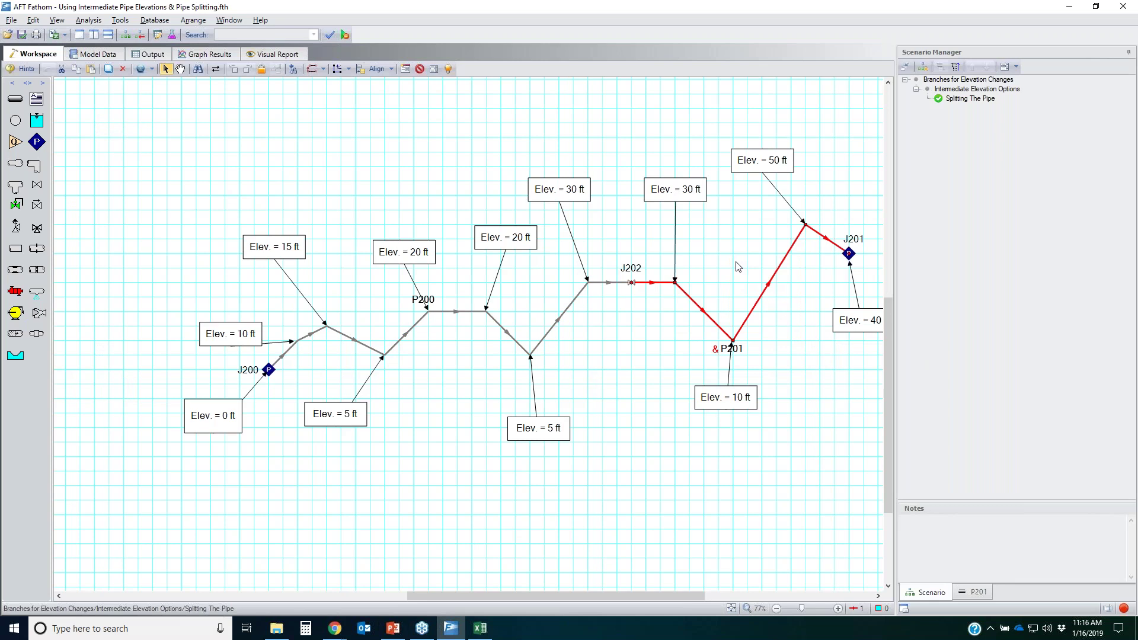
key(Return)
click(391, 229)
click(575, 229)
click(588, 449)
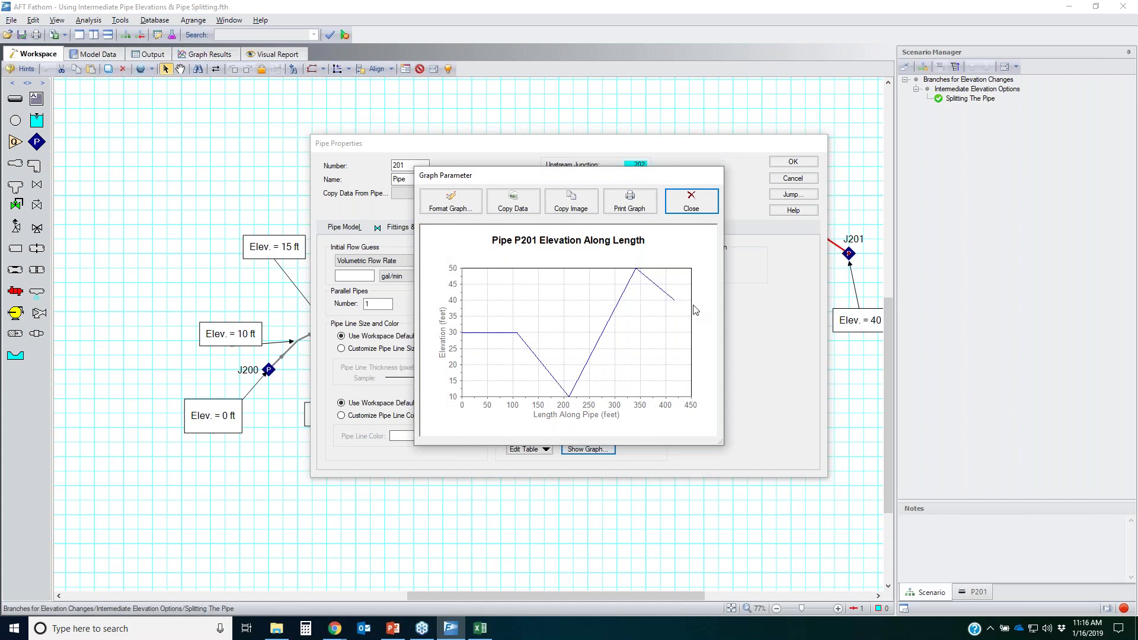
- Close P201's elevation graph and its pipe properties
click(689, 205)
key(Return)
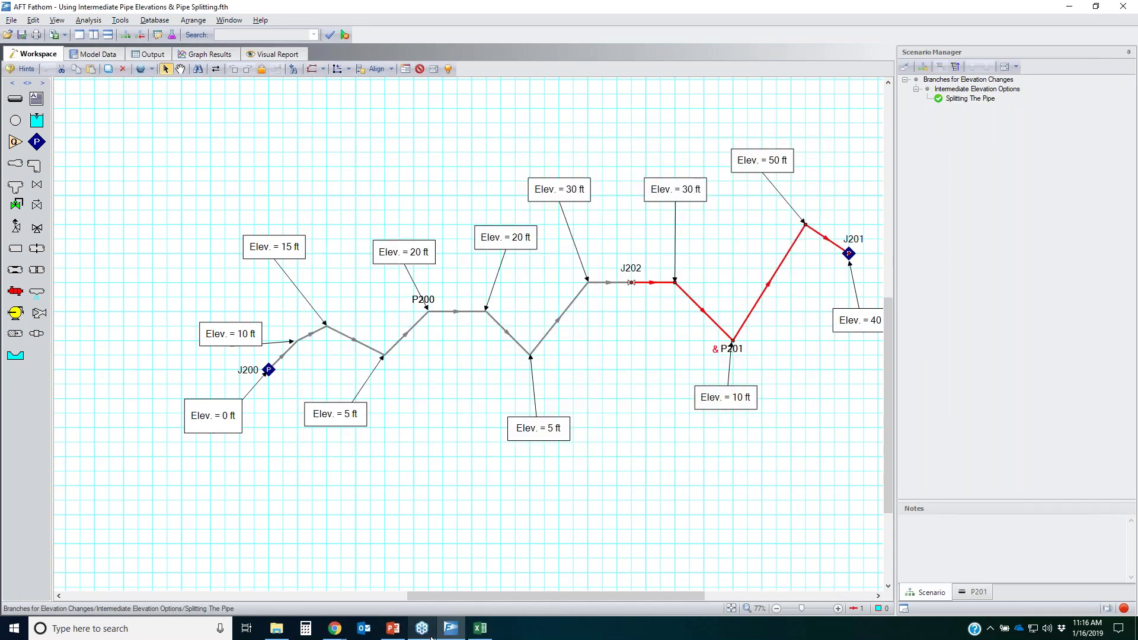
click(398, 635)
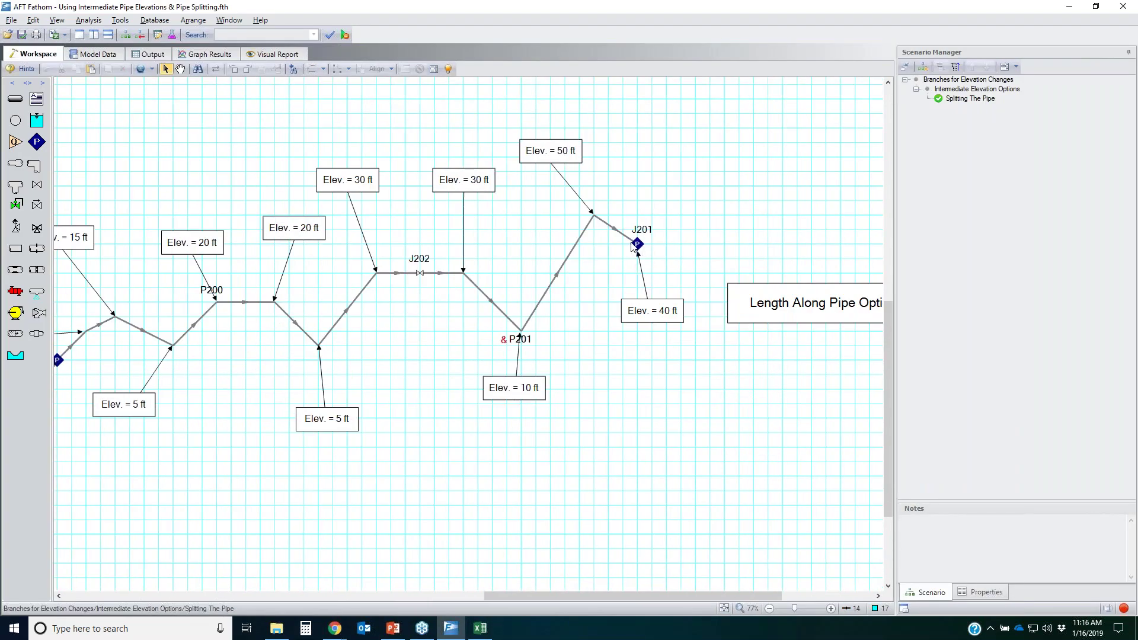
- Open junction J201's assigned pressure properties, check its pressure specification, and close them without saving changes
double_click(635, 245)
double_click(458, 237)
text(50)
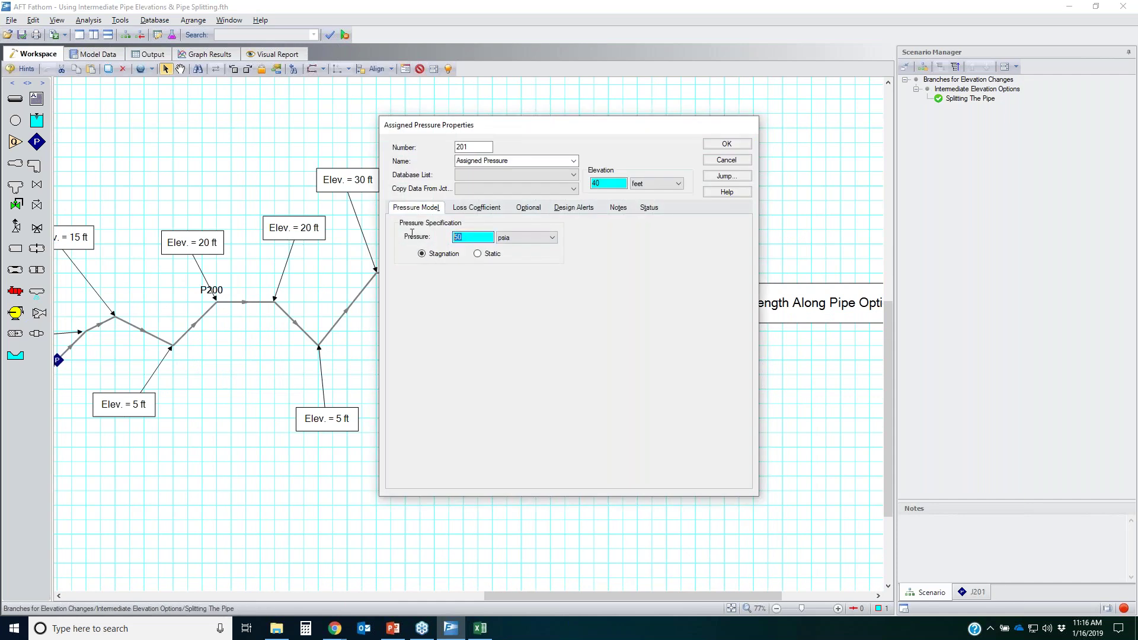
click(734, 161)
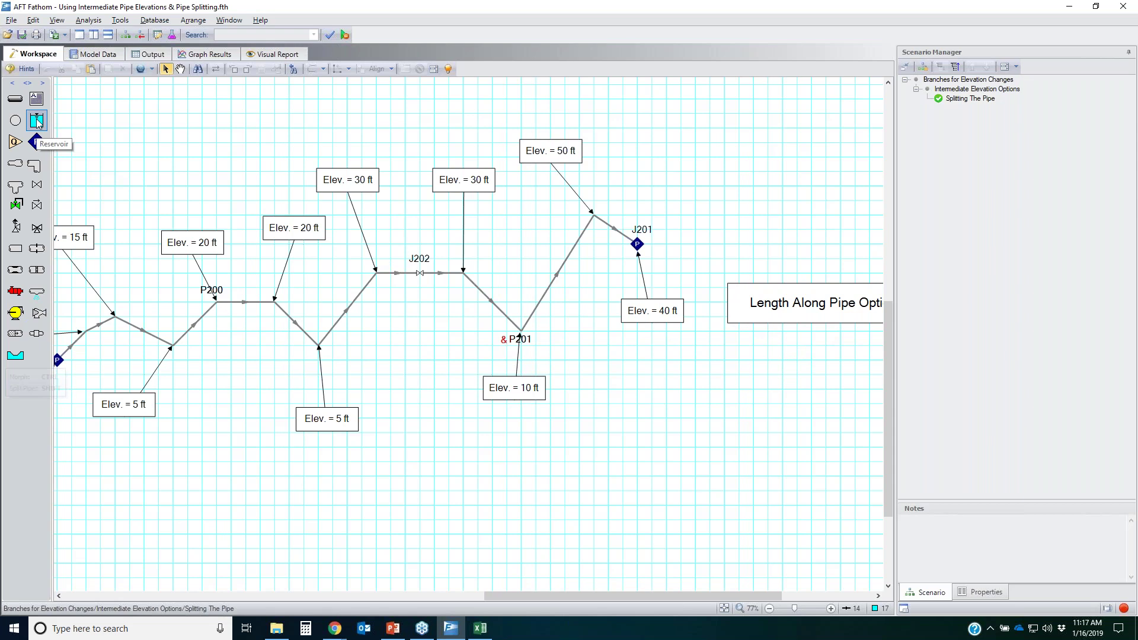
- Morph assigned pressure junction J201 into a reservoir, accepting its permanent disconnection from the ancestor scenario
drag(38, 121, 637, 244)
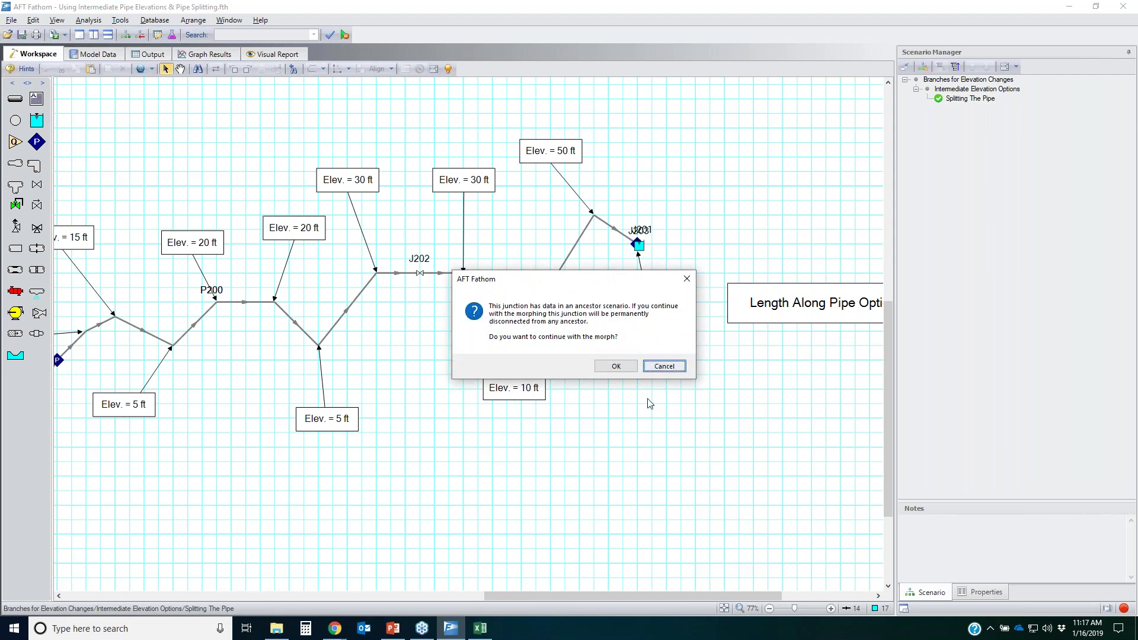
click(616, 366)
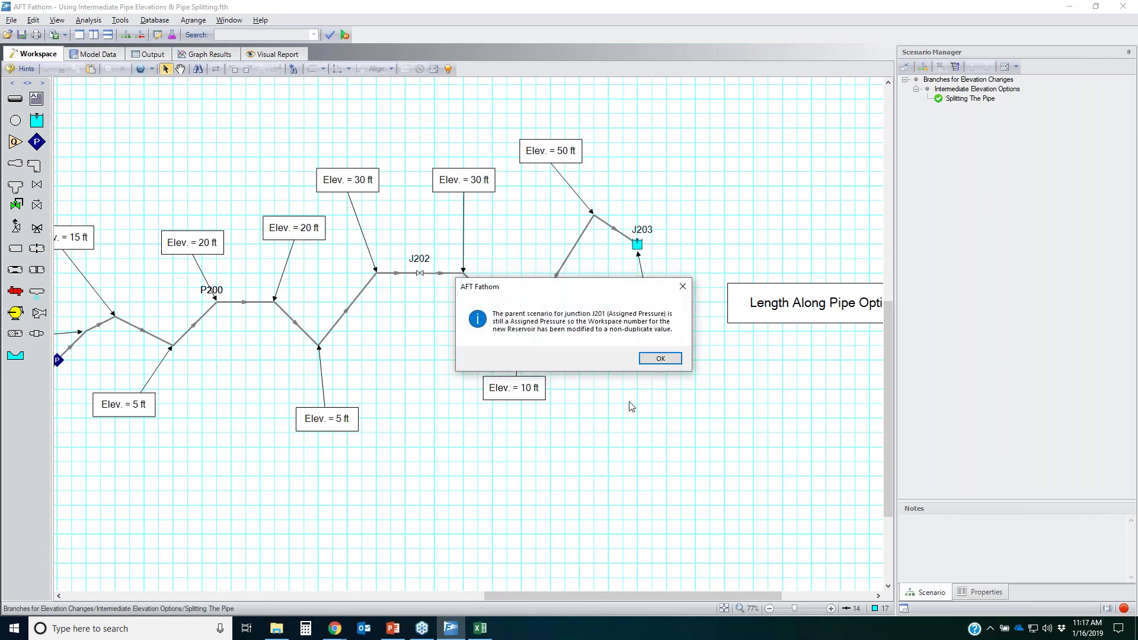
click(660, 359)
- Set the new reservoir's liquid surface pressure to 50 psia and specify its pipe connection by elevation at 40 feet
click(638, 246)
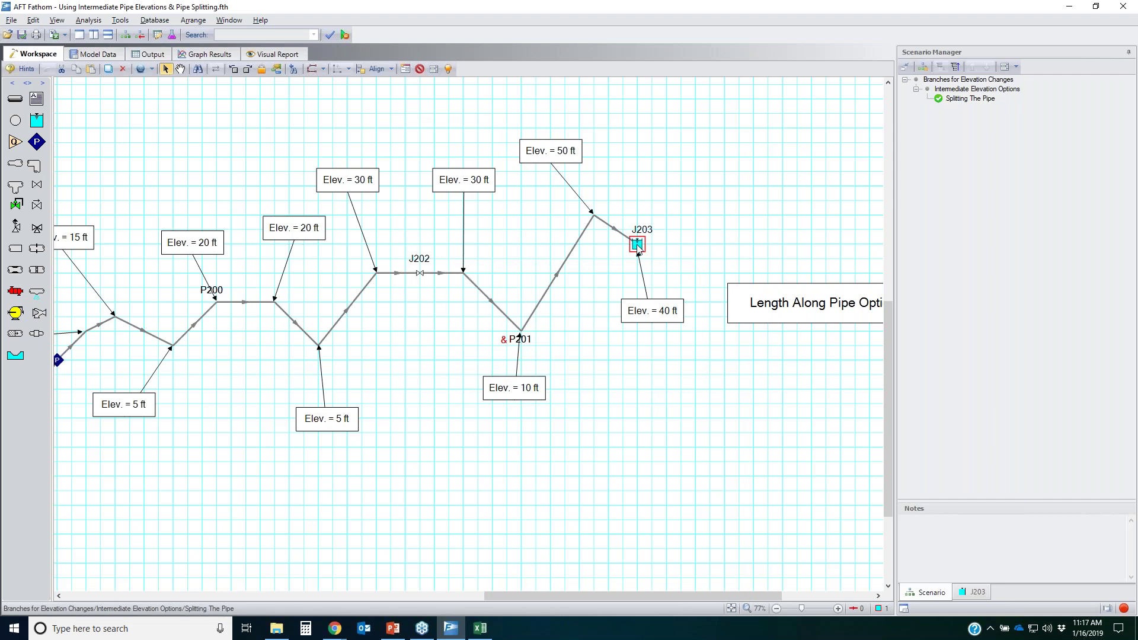
key(Return)
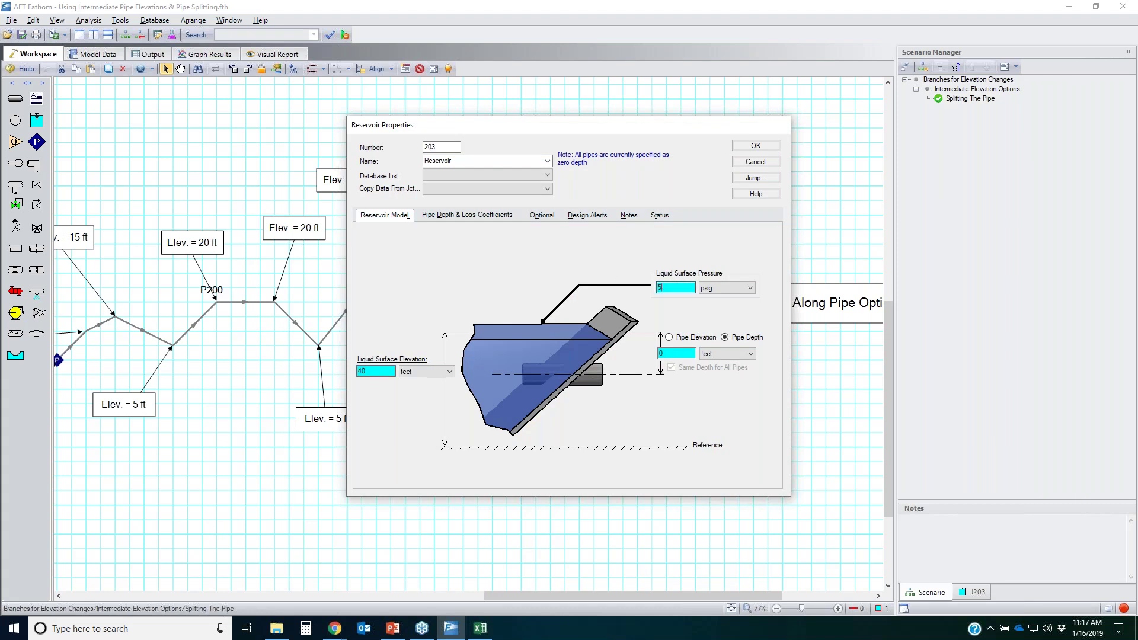
click(750, 288)
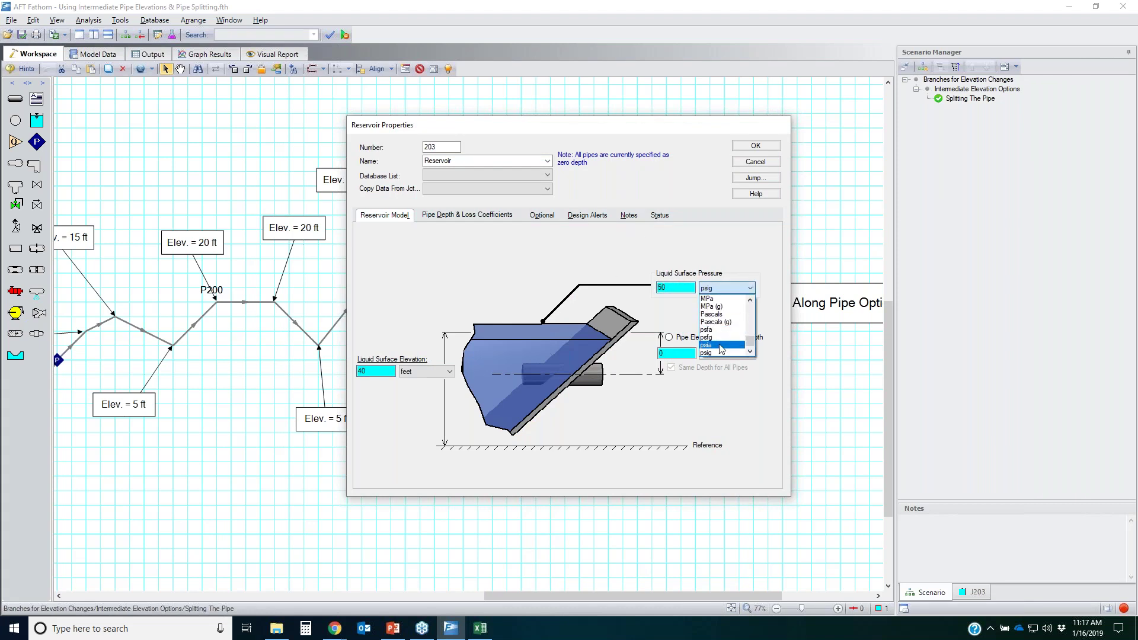
click(701, 356)
click(685, 338)
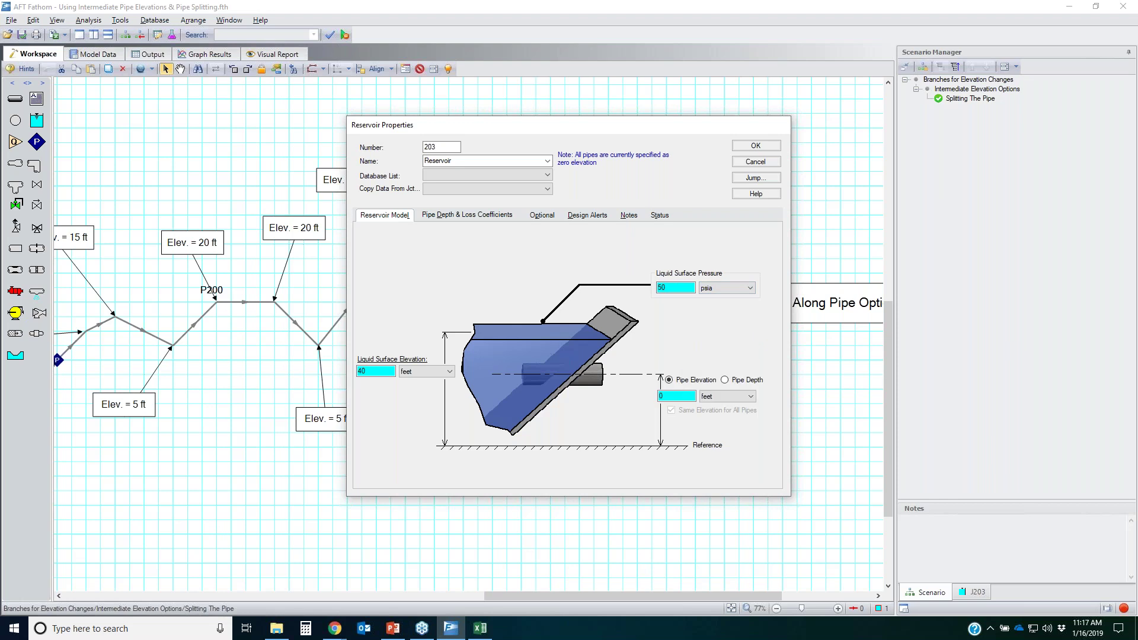
text(40)
click(746, 146)
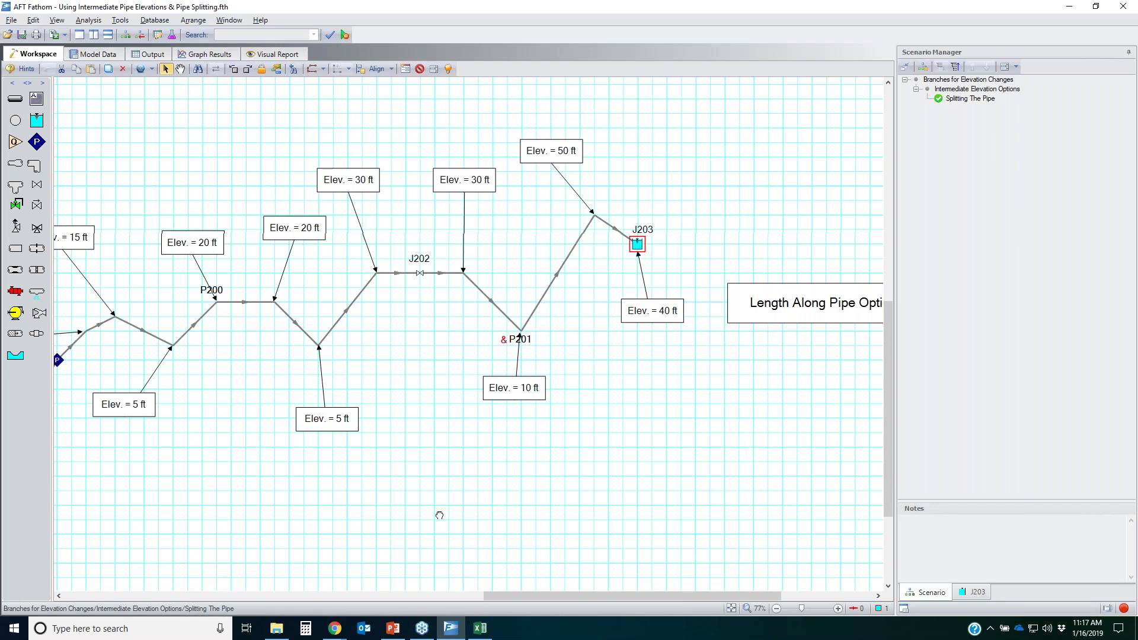
- Select assigned pressure junction J200 and then reservoir J203 to point out both ends of the pipeline
drag(440, 515, 648, 507)
click(266, 352)
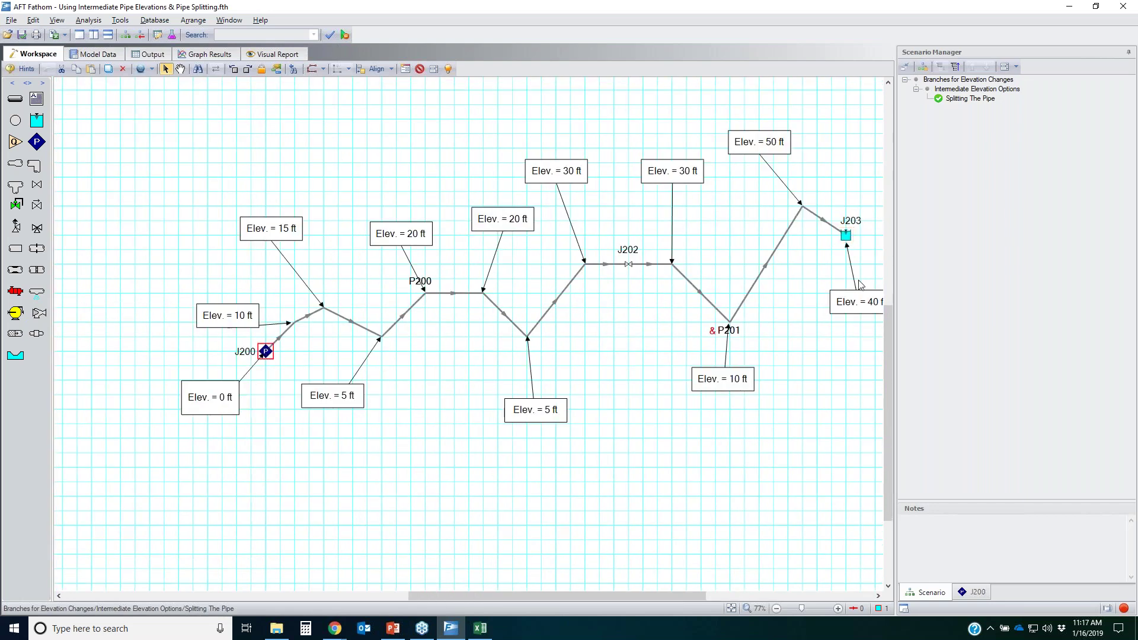
click(847, 238)
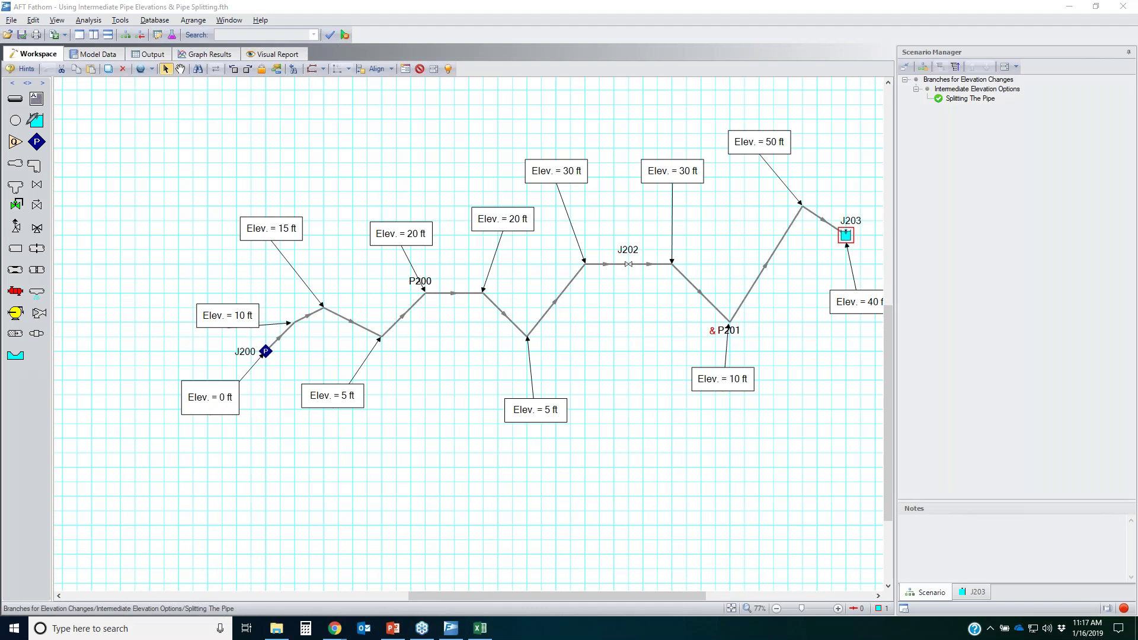
- Circle the junction types in the toolbox with the annotation pen, and erase the marks
mouse_move(25, 115)
mouse_down()
mouse_move(6, 192)
mouse_move(6, 368)
mouse_move(51, 349)
mouse_move(69, 305)
mouse_move(37, 113)
mouse_up()
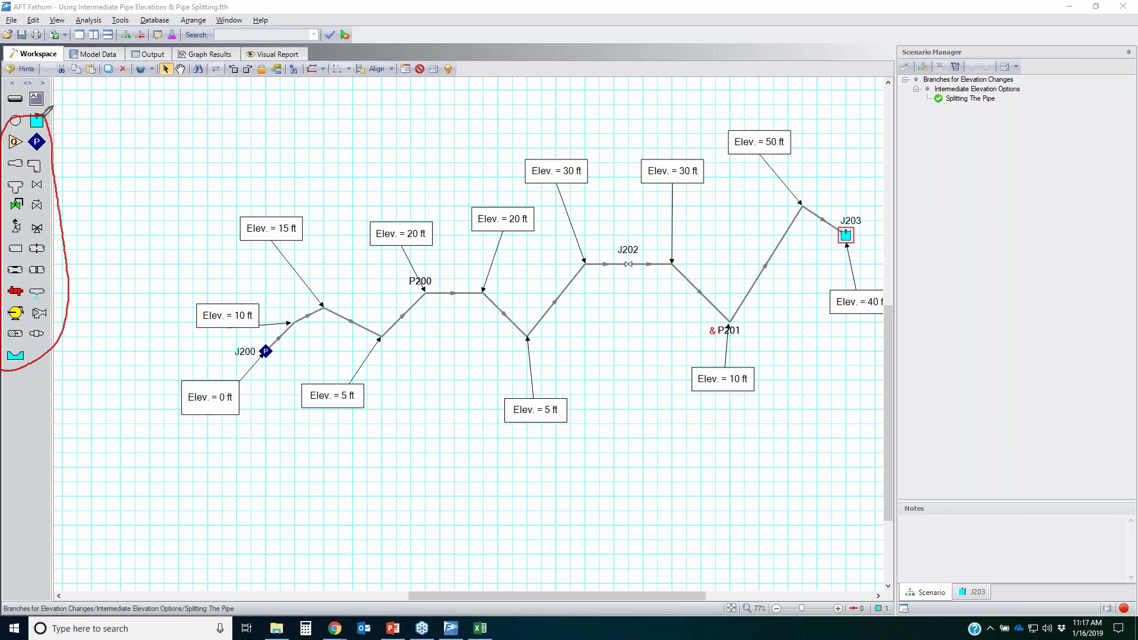
mouse_move(37, 116)
mouse_down()
mouse_move(12, 137)
mouse_move(64, 107)
mouse_move(7, 177)
mouse_move(56, 134)
mouse_move(237, 89)
mouse_move(187, 140)
mouse_up()
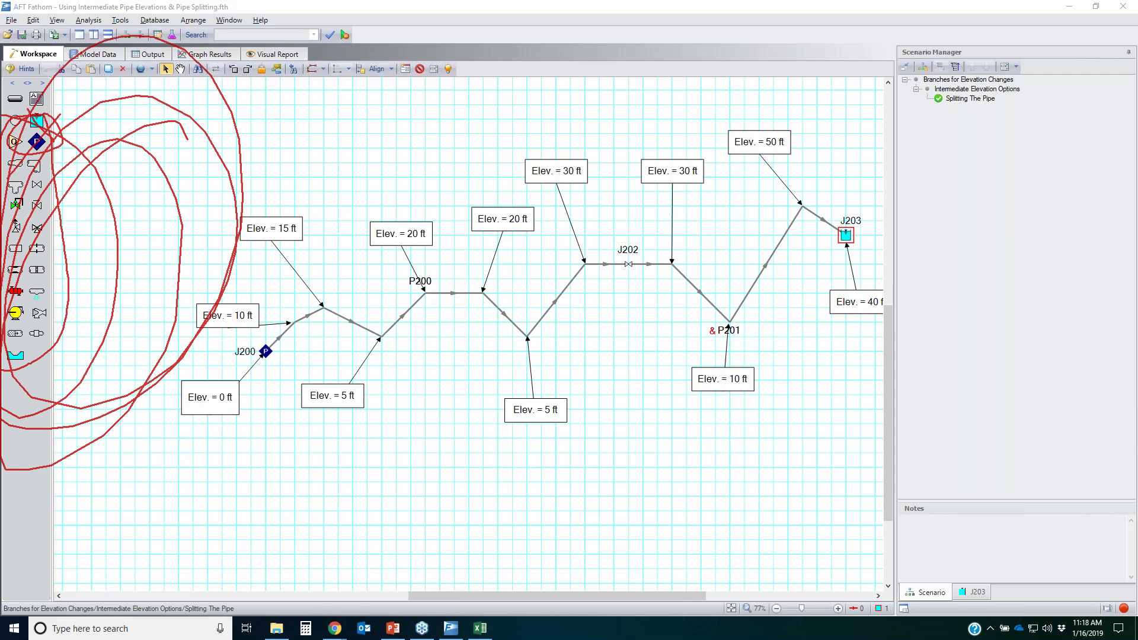
key(Escape)
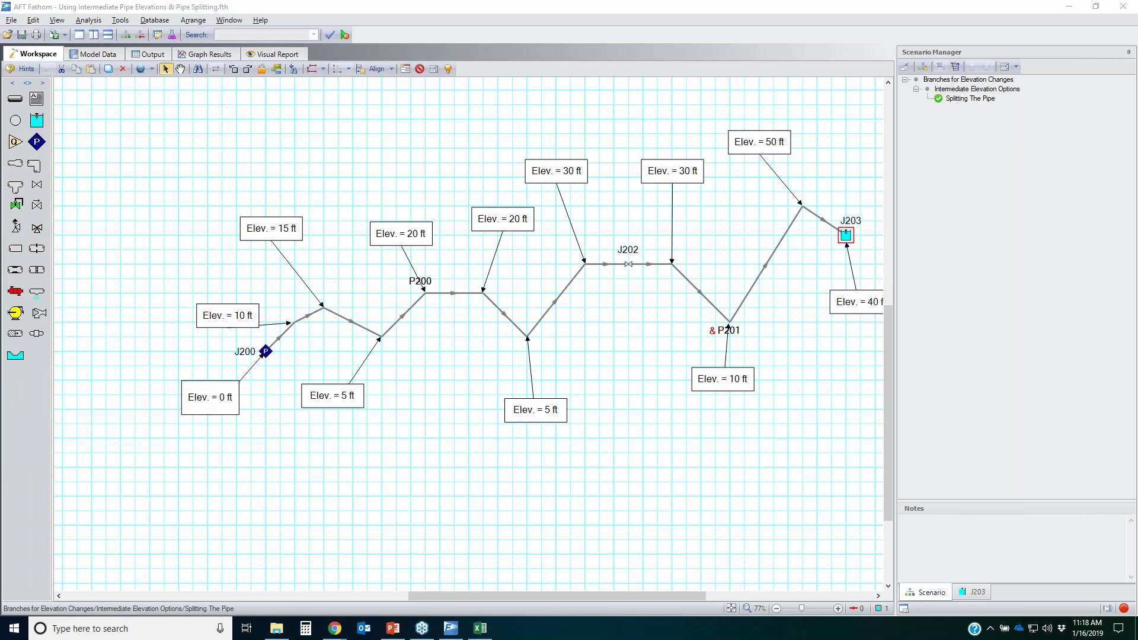
- Switch to the PowerPoint webinar presentation and show slide 2, "Top 10 AFT Features You Must Know!"
click(387, 636)
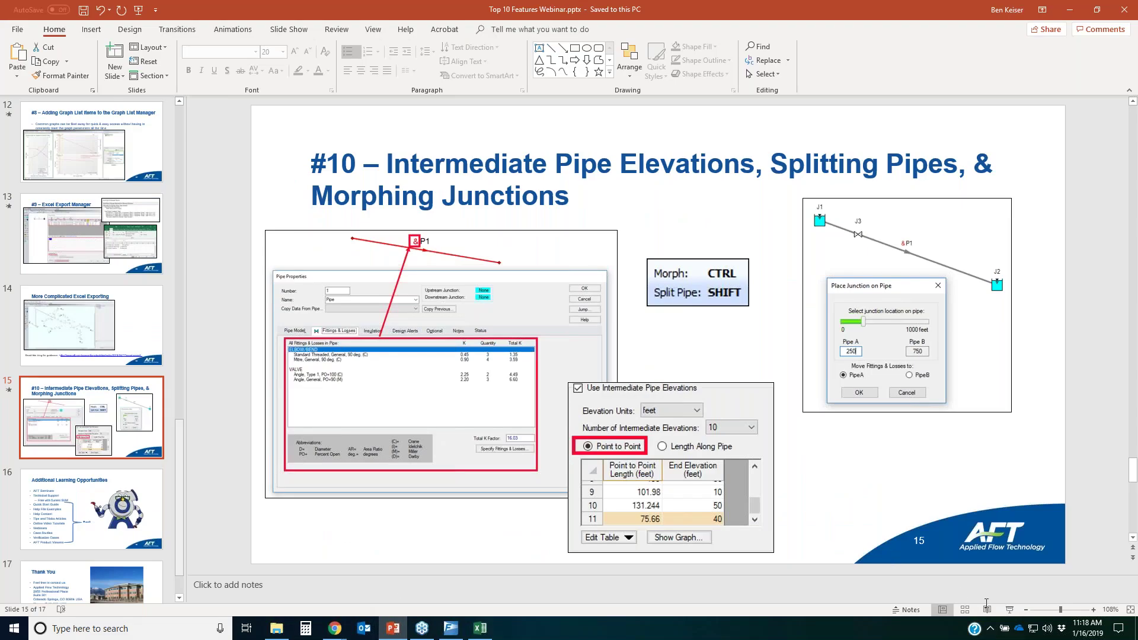
drag(180, 438, 191, 211)
scroll(92, 237, up, 5)
click(92, 239)
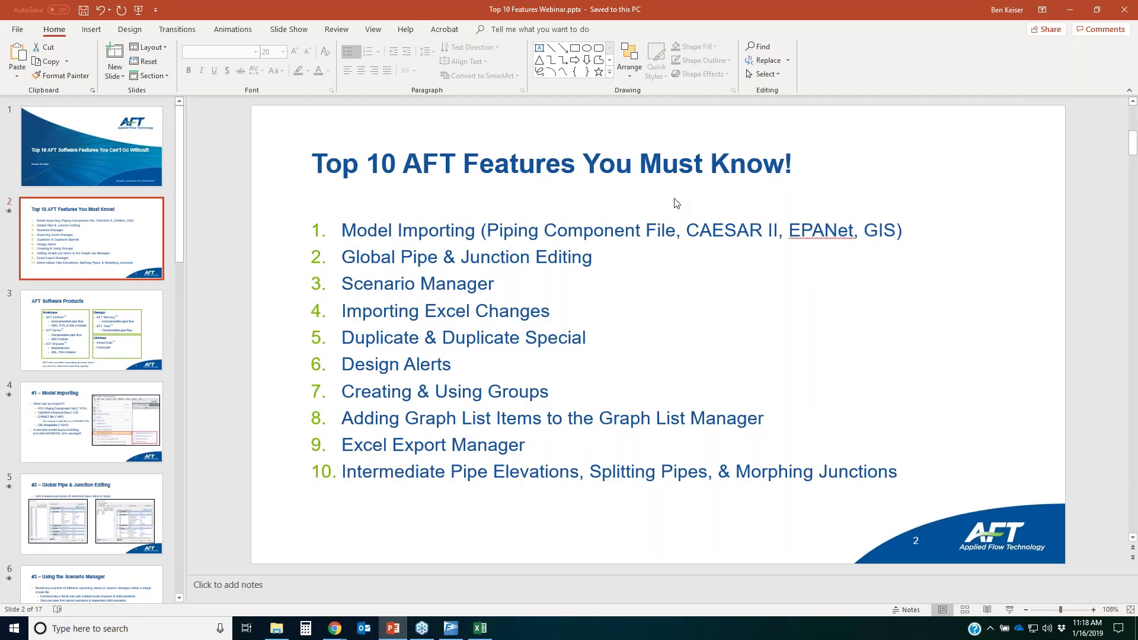